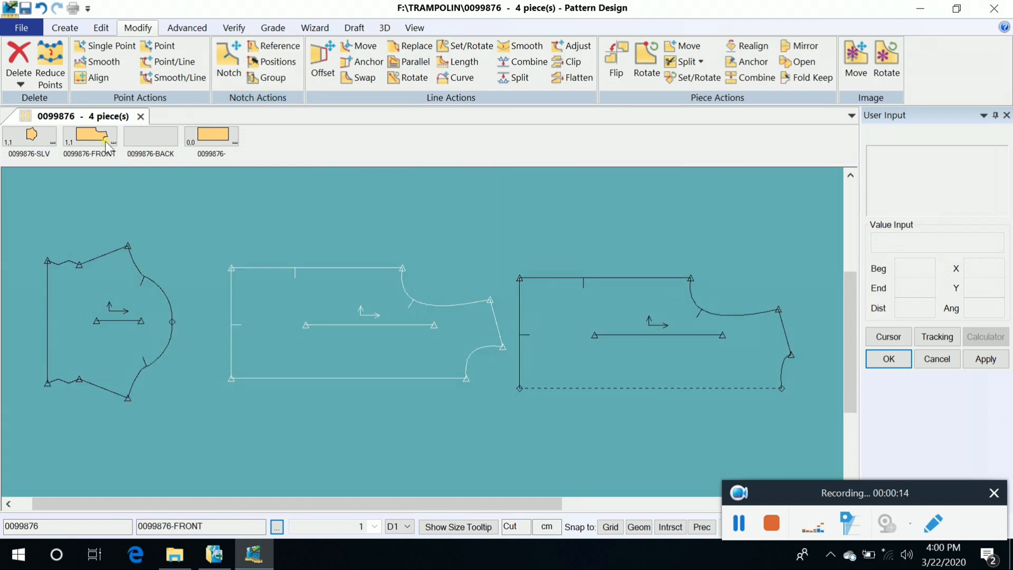
Delete the notch on the straight hem edge of the front piece
left_click(21, 86)
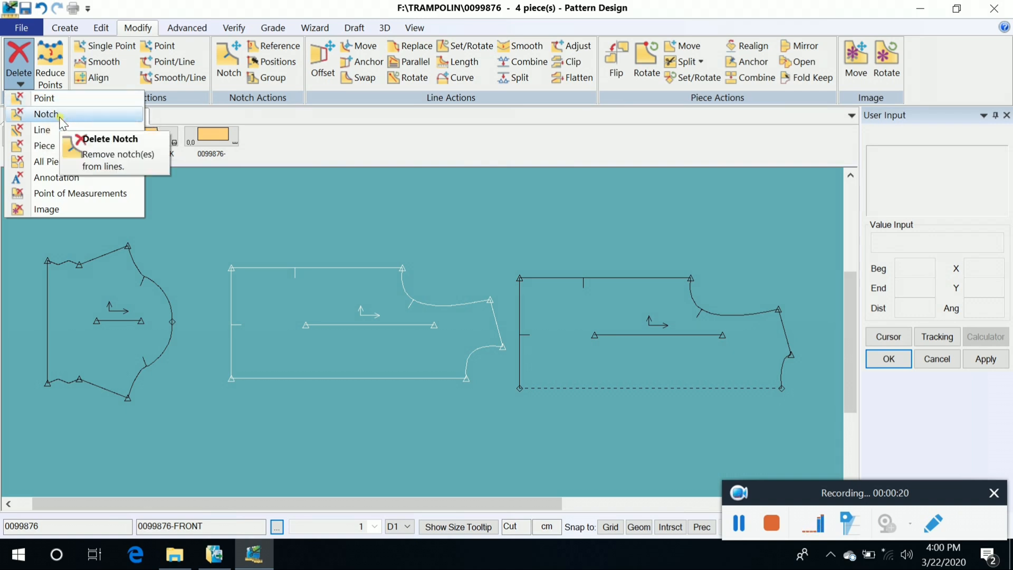
left_click(46, 114)
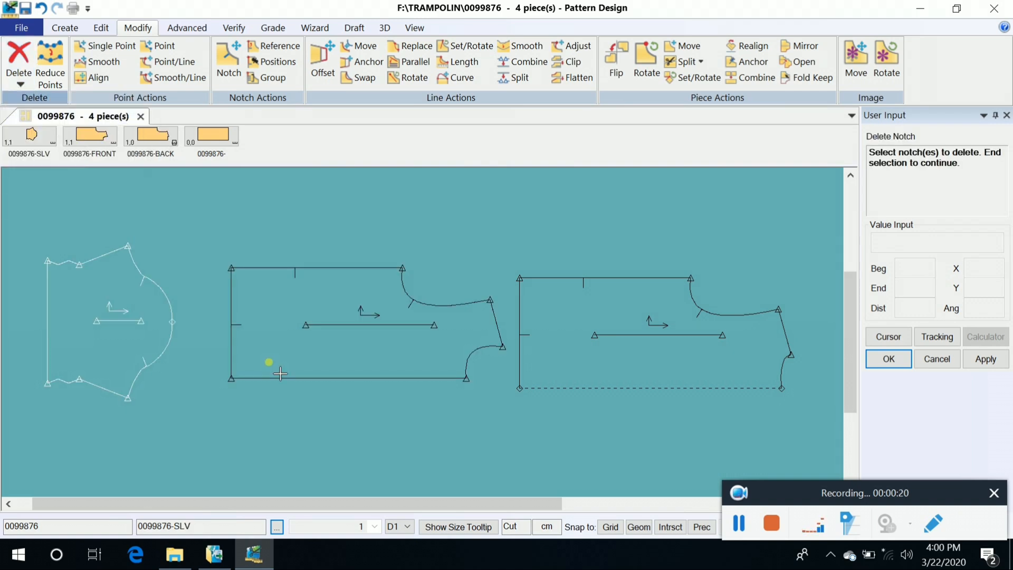
left_click(363, 349)
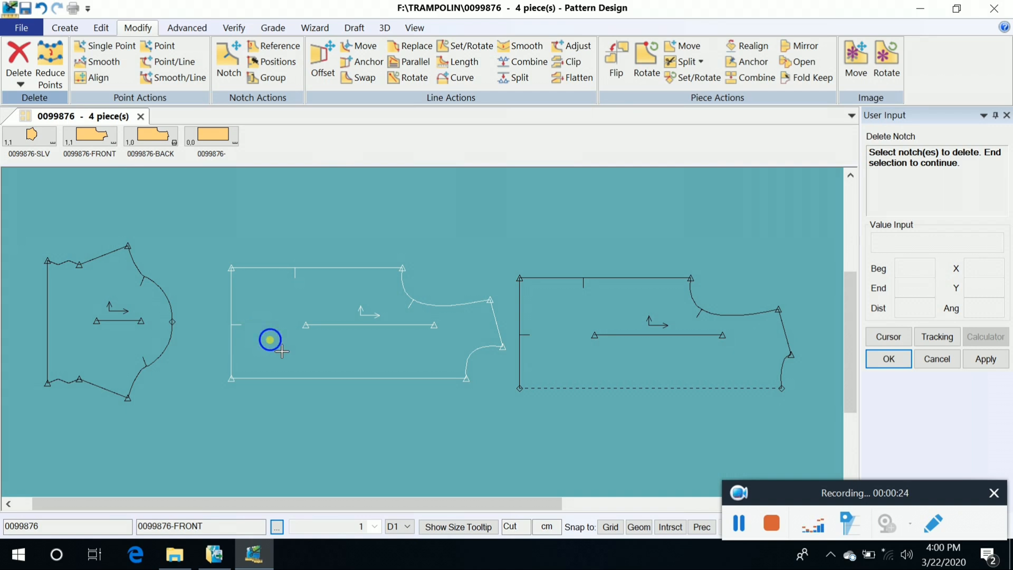
right_click(226, 333)
left_click(251, 358)
left_click(21, 83)
left_click(47, 114)
left_click(265, 344)
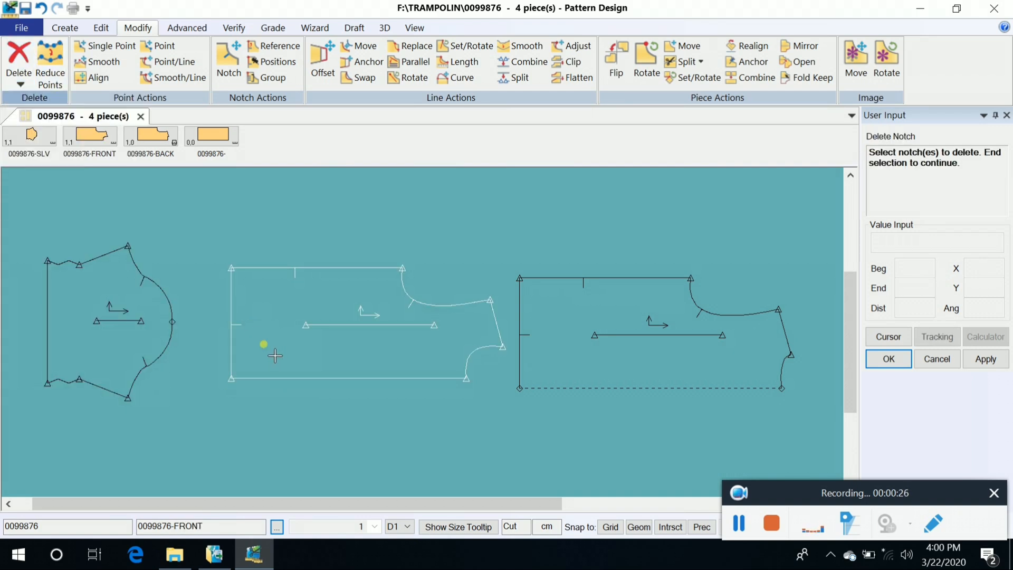
left_click(233, 326)
Delete the notch on the hem edge of the back piece
left_click(535, 331)
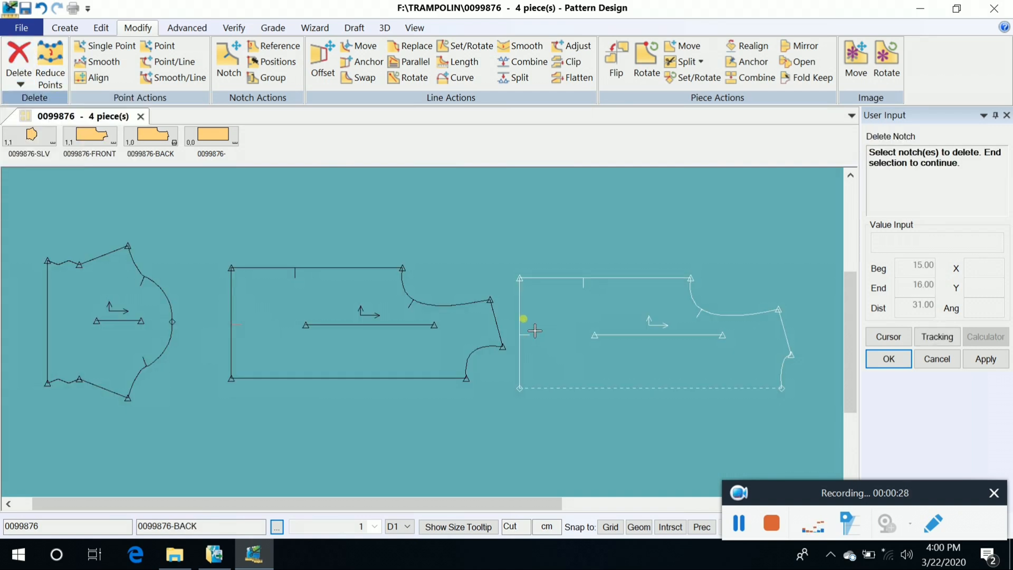
right_click(563, 326)
left_click(575, 333)
left_click(365, 328)
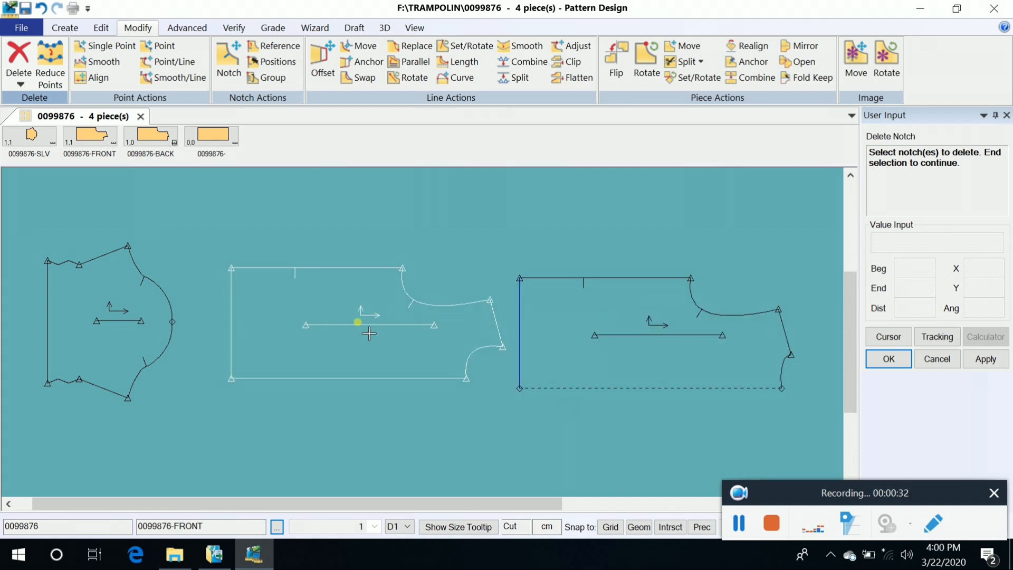
scroll(306, 338, "down", 2)
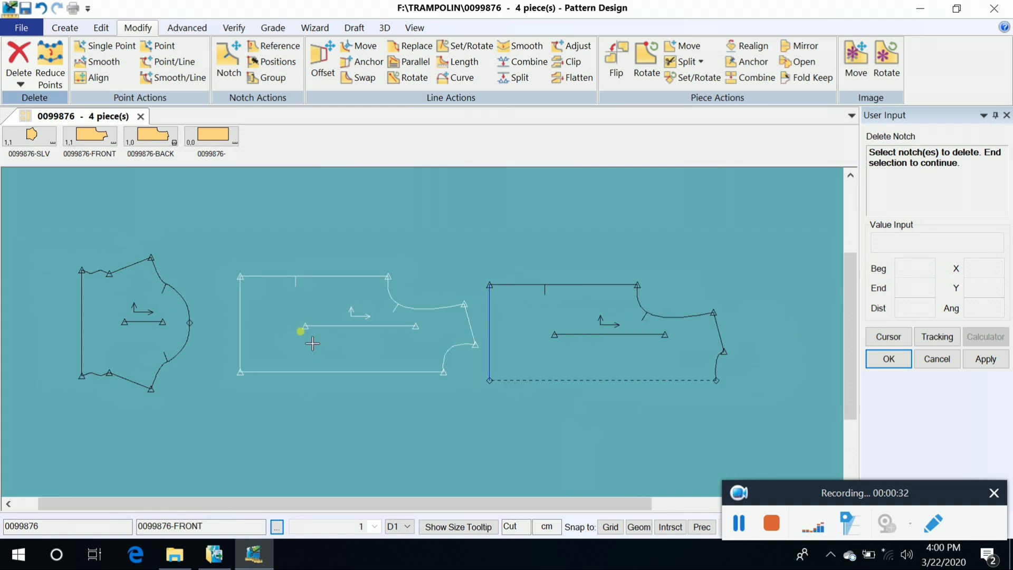
left_click(20, 81)
left_click(41, 130)
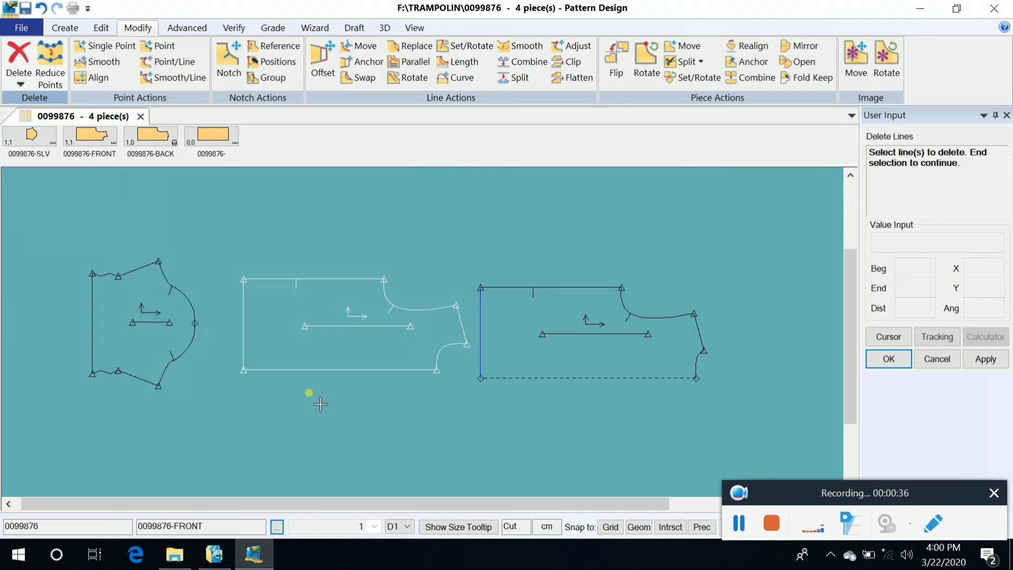
left_click(20, 83)
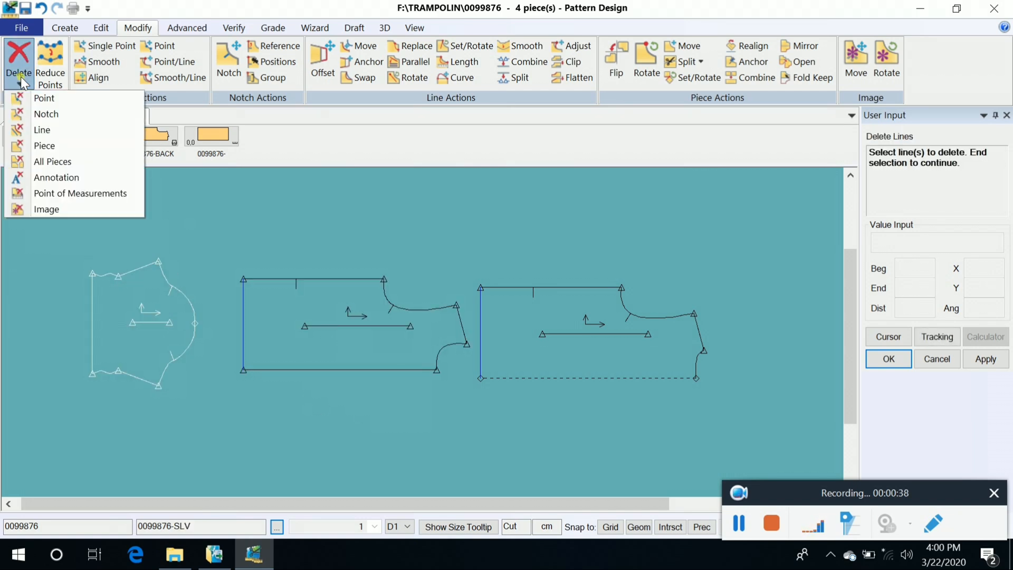
left_click(50, 150)
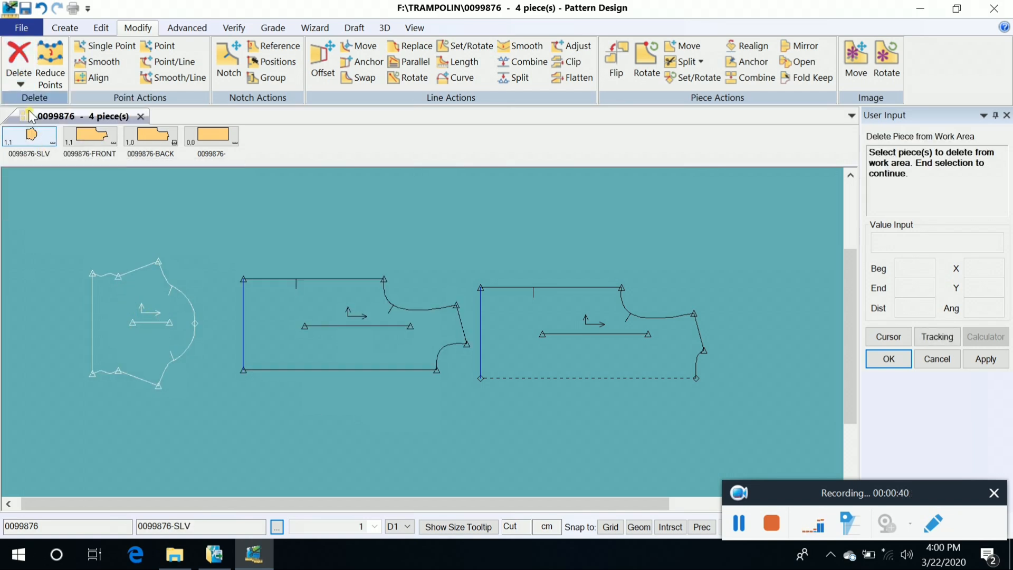
Delete all pieces from the work area and place all the model's pieces back tiled
left_click(20, 82)
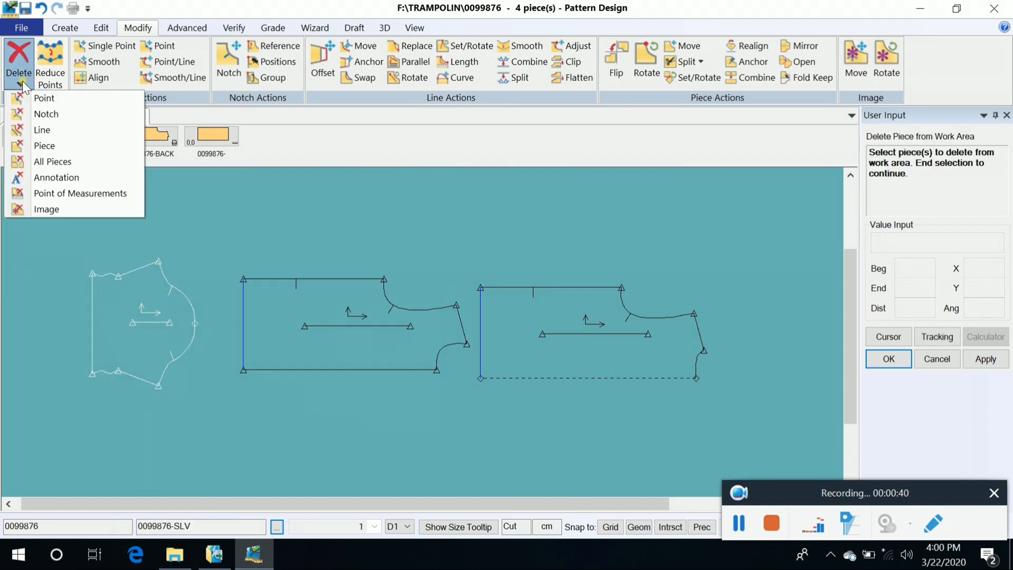
left_click(49, 161)
right_click(313, 147)
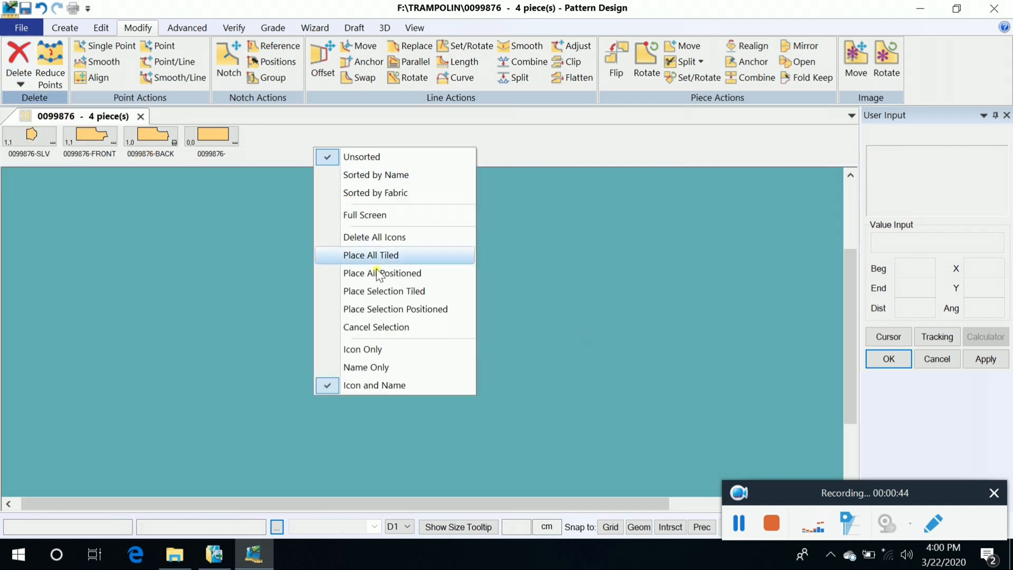
left_click(385, 257)
Remove the rectangular piece from the work area and spread the sleeve, front and back pieces apart
right_click(683, 332)
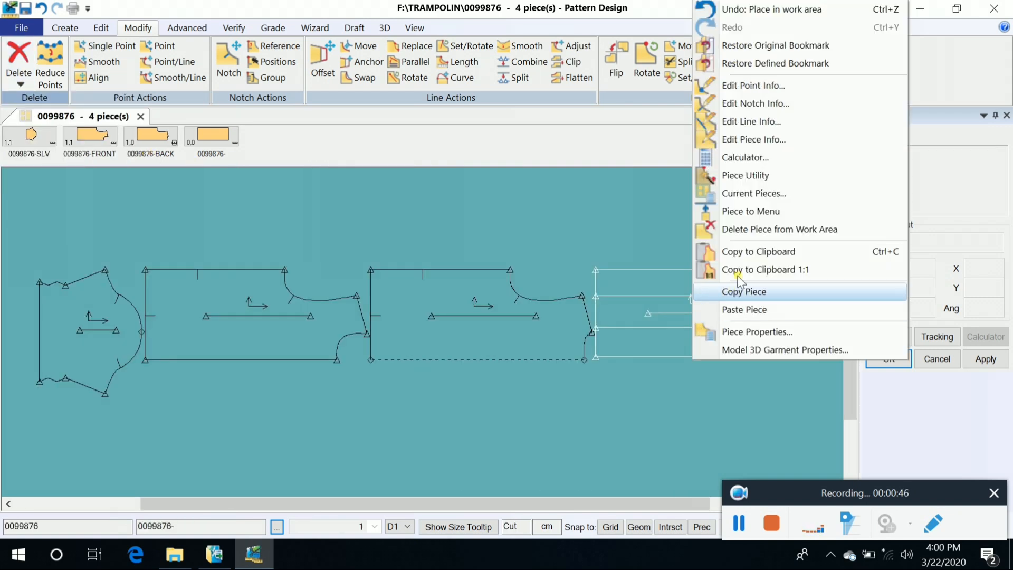
left_click(759, 234)
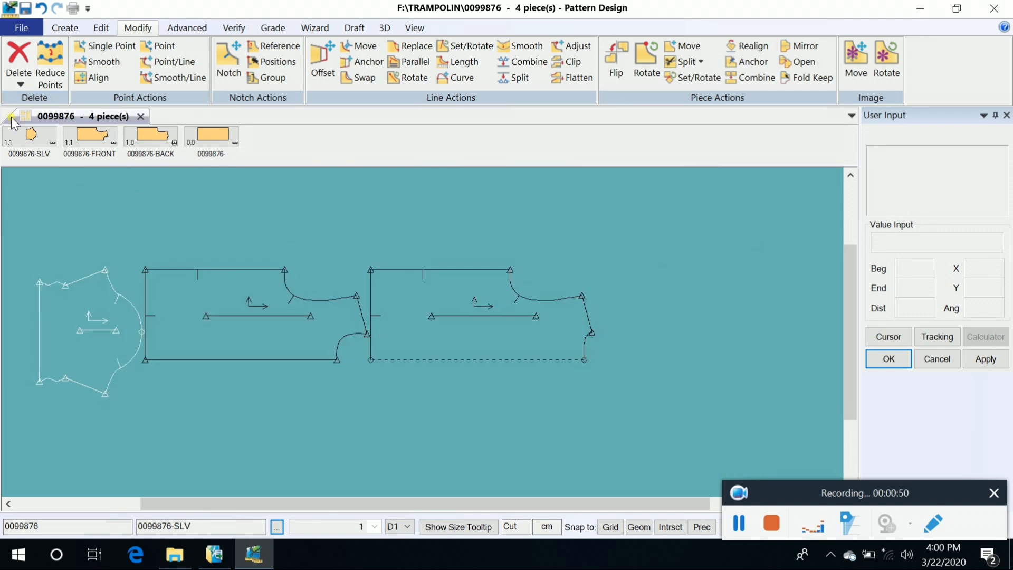
left_click(20, 84)
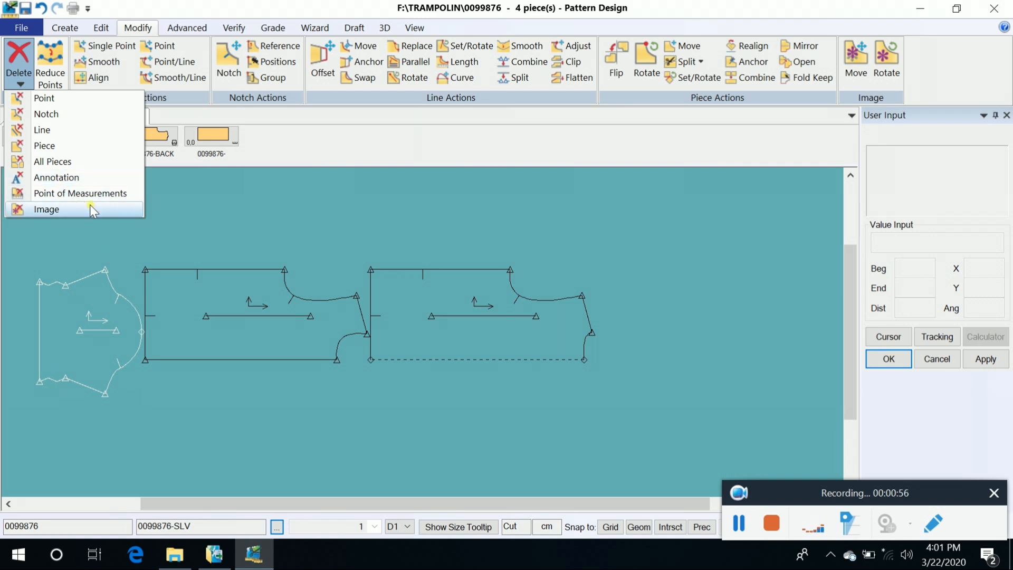
left_click_drag(489, 323, 579, 346)
left_click_drag(341, 343, 491, 360)
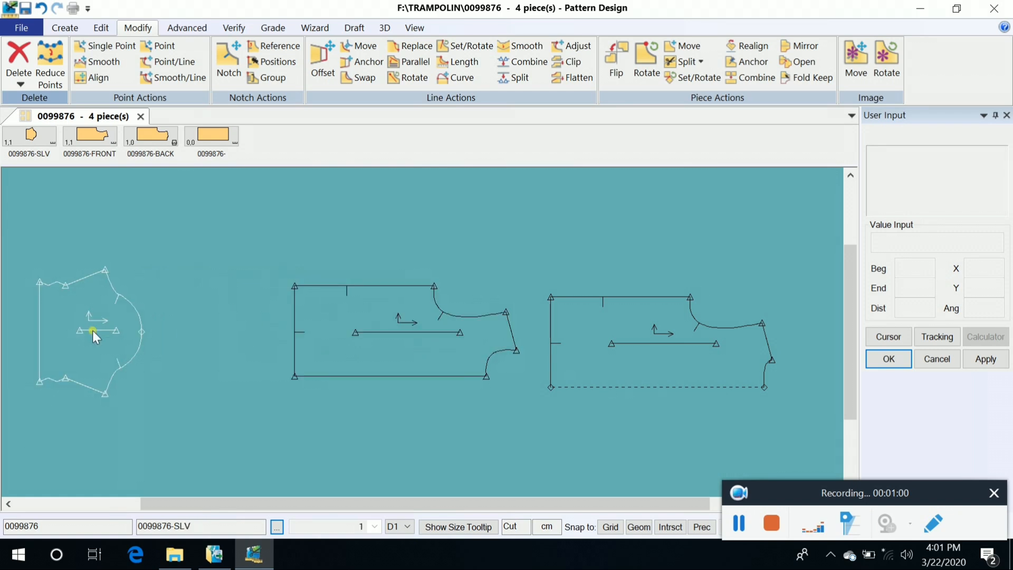
left_click_drag(95, 332, 150, 327)
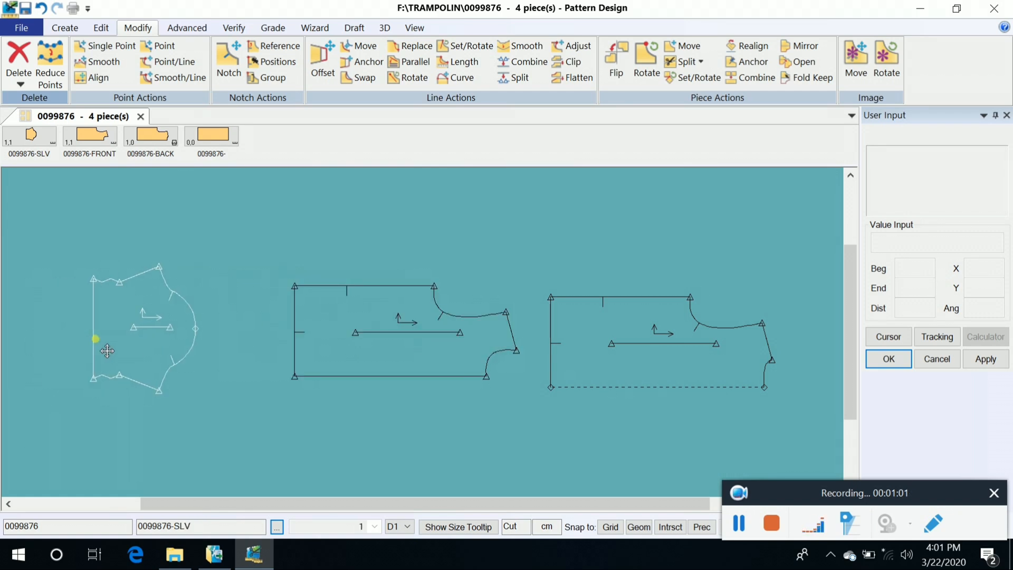
Place an annotation below the grain line of the front piece with the text "SDFdxdxvxd"
left_click(65, 28)
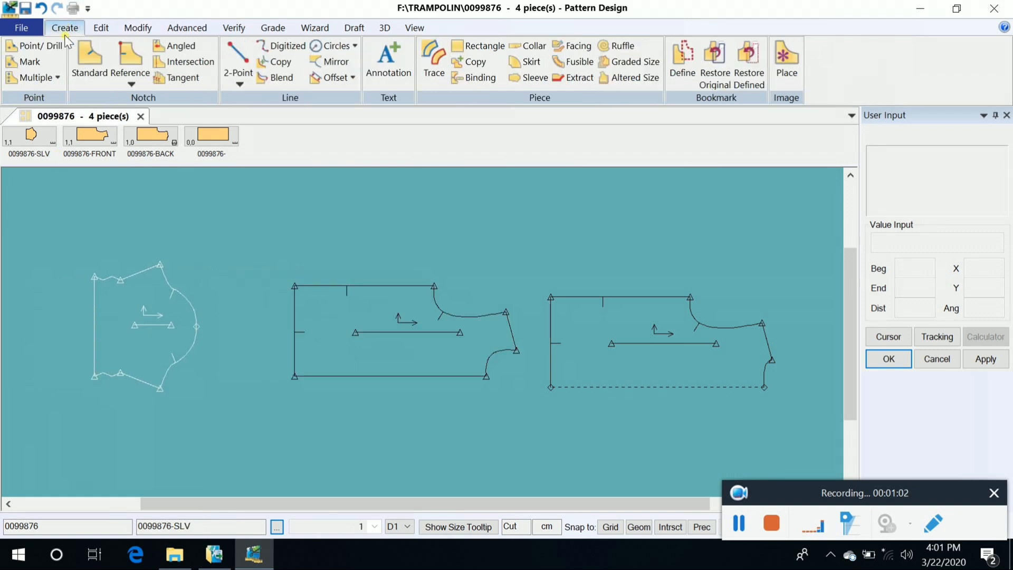
left_click(395, 74)
left_click(449, 355)
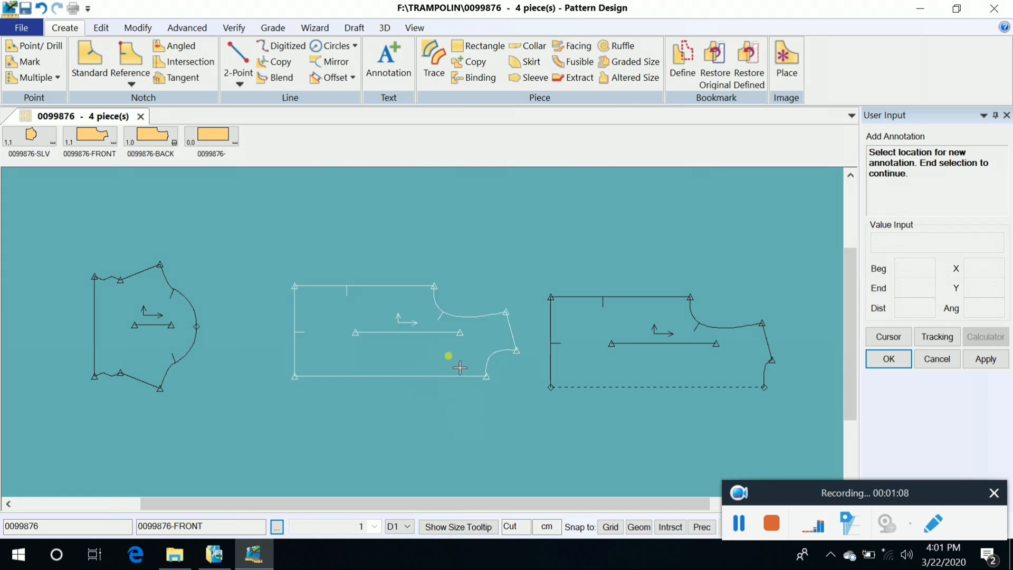
right_click(447, 355)
left_click(448, 356)
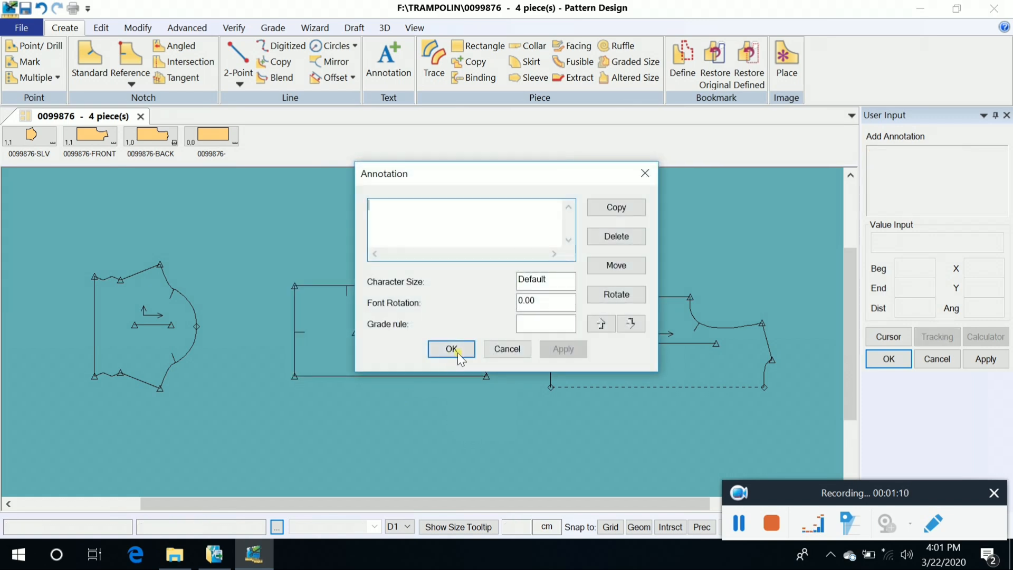
type("SDFdxdxvxd")
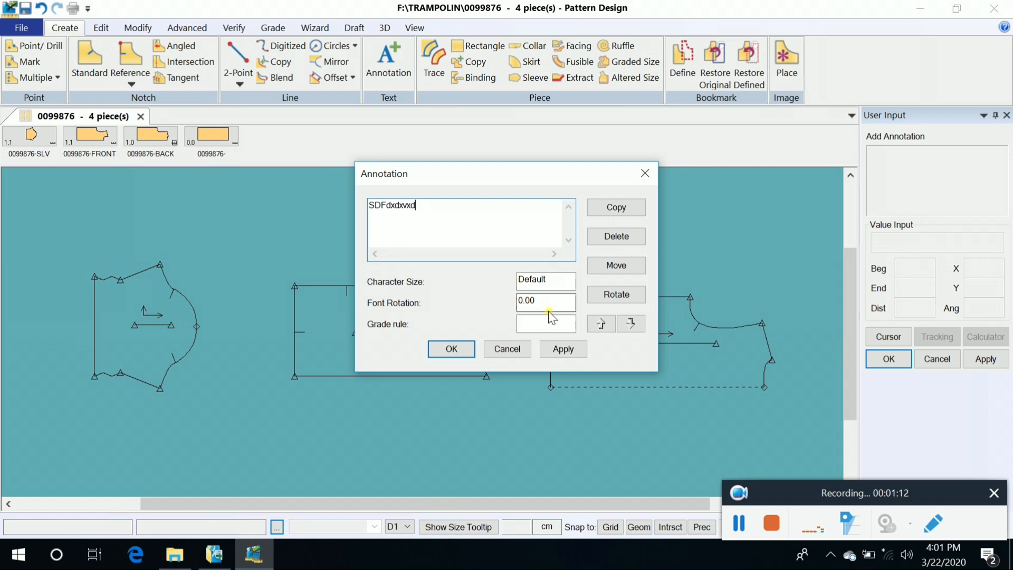
Set the new annotation's font rotation to 10, apply it and finish adding annotations
left_click(552, 304)
left_click_drag(549, 302, 347, 324)
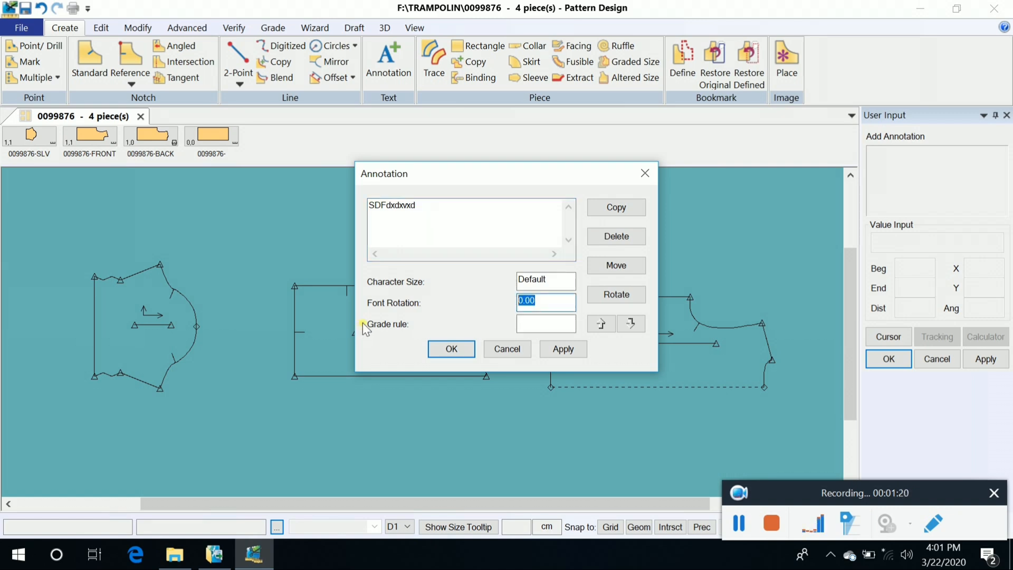
type("10")
left_click(548, 350)
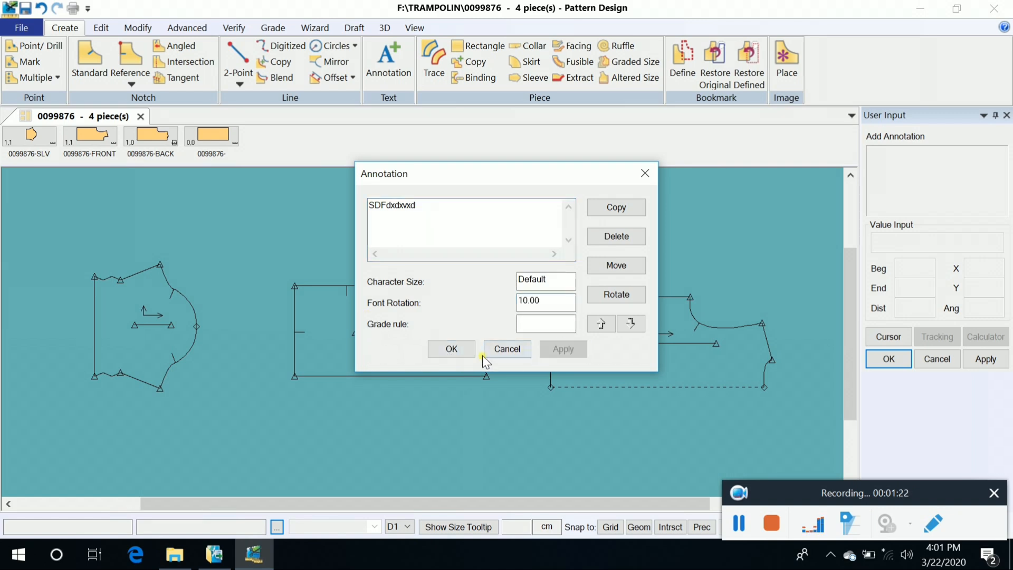
left_click(451, 349)
scroll(468, 362, "up", 2)
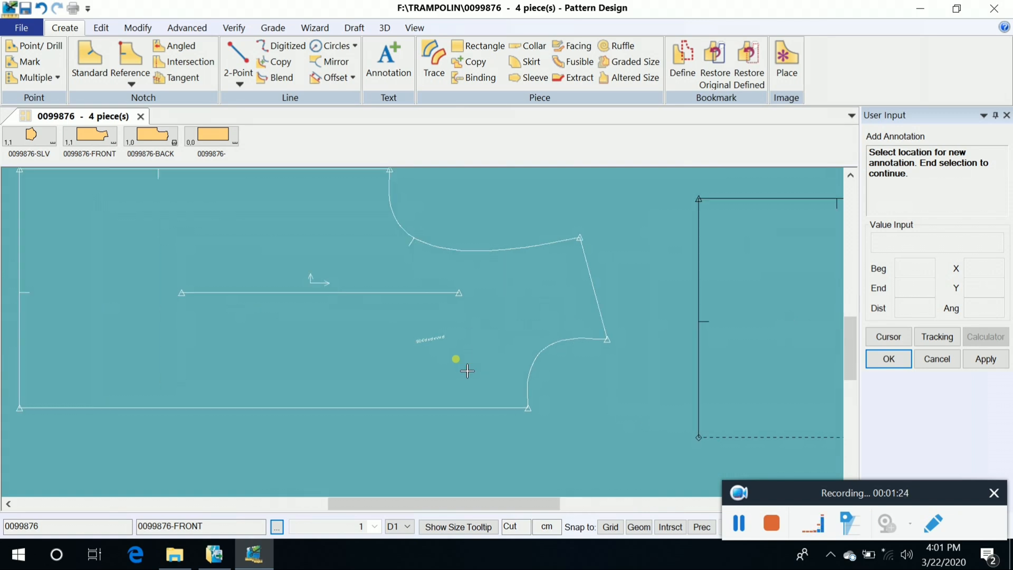
scroll(472, 360, "down", 1)
scroll(456, 361, "down", 1)
scroll(435, 359, "down", 1)
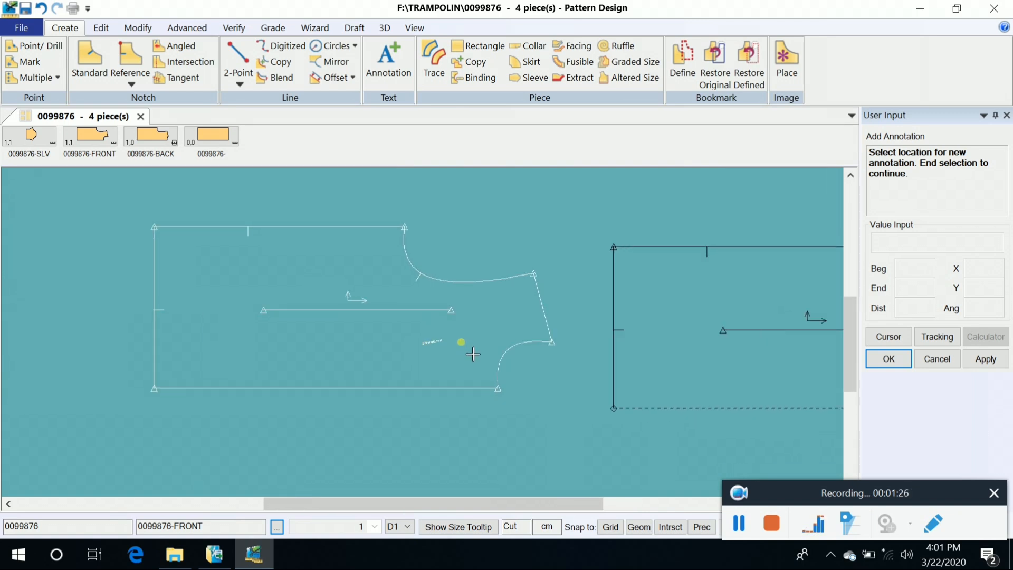
right_click(465, 251)
left_click(443, 239)
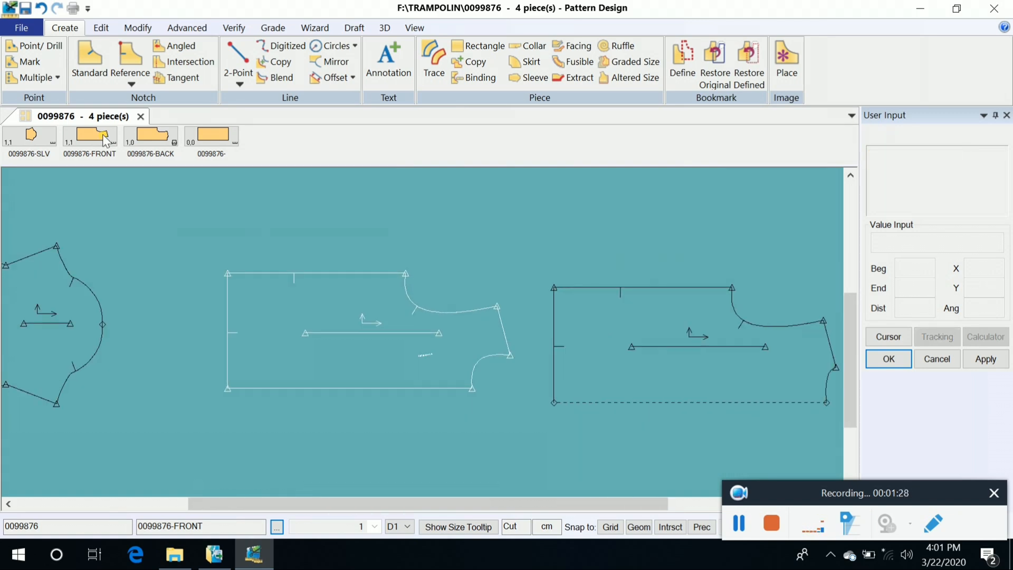
Edit the annotation on the front piece and set its font rotation to 20
left_click(100, 29)
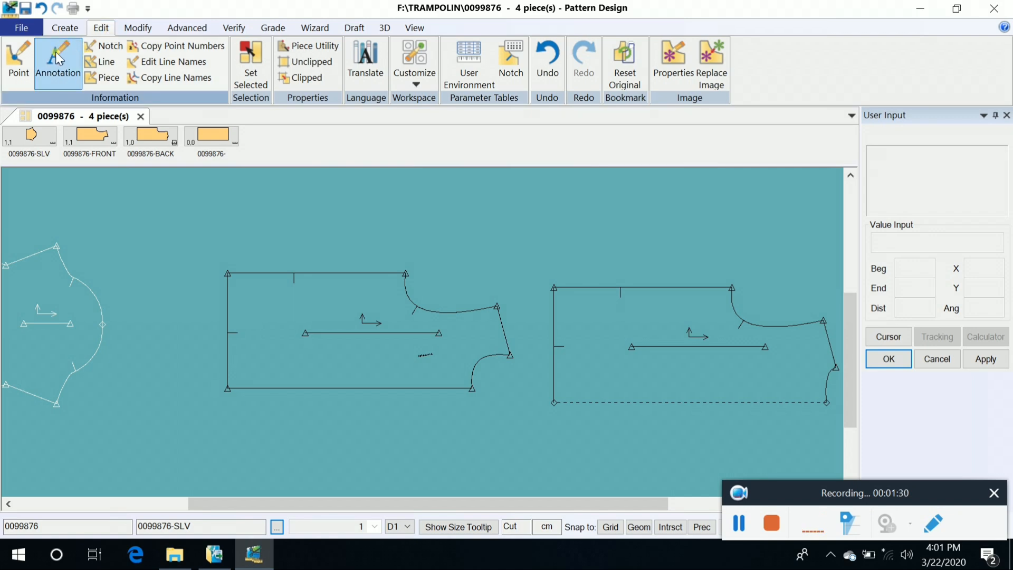
left_click(61, 77)
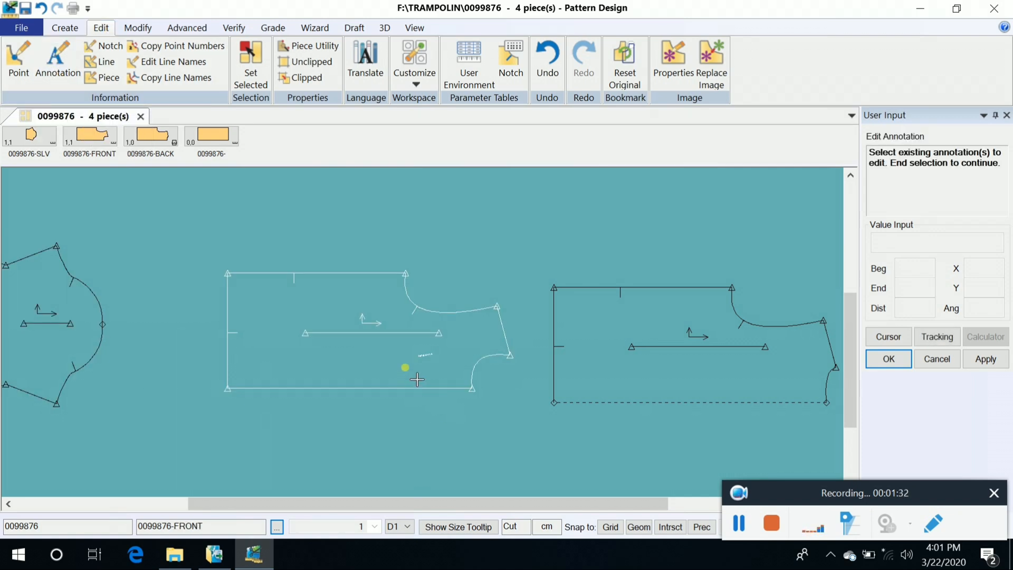
right_click(446, 371)
left_click(446, 371)
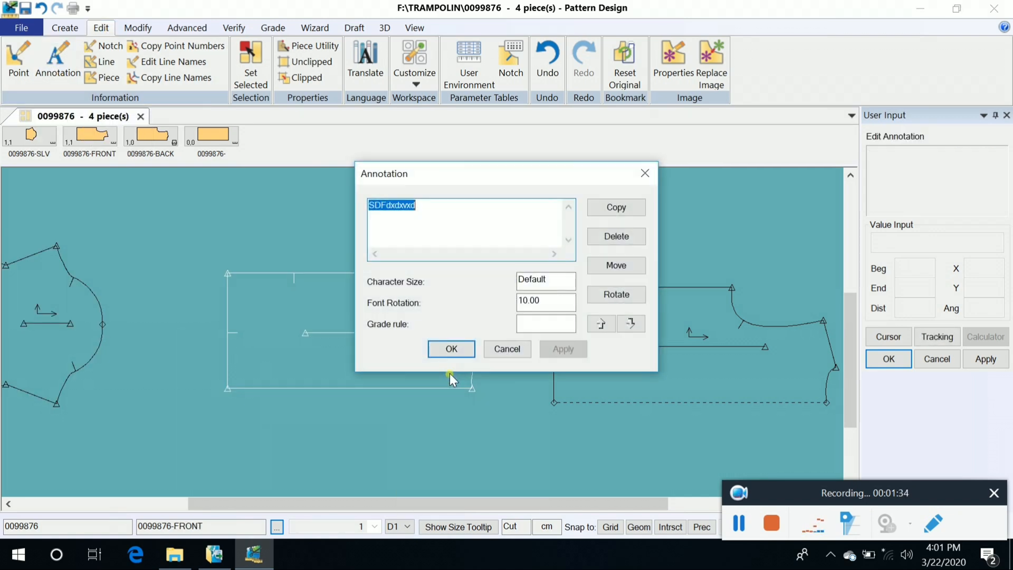
key("Tab")
type("2")
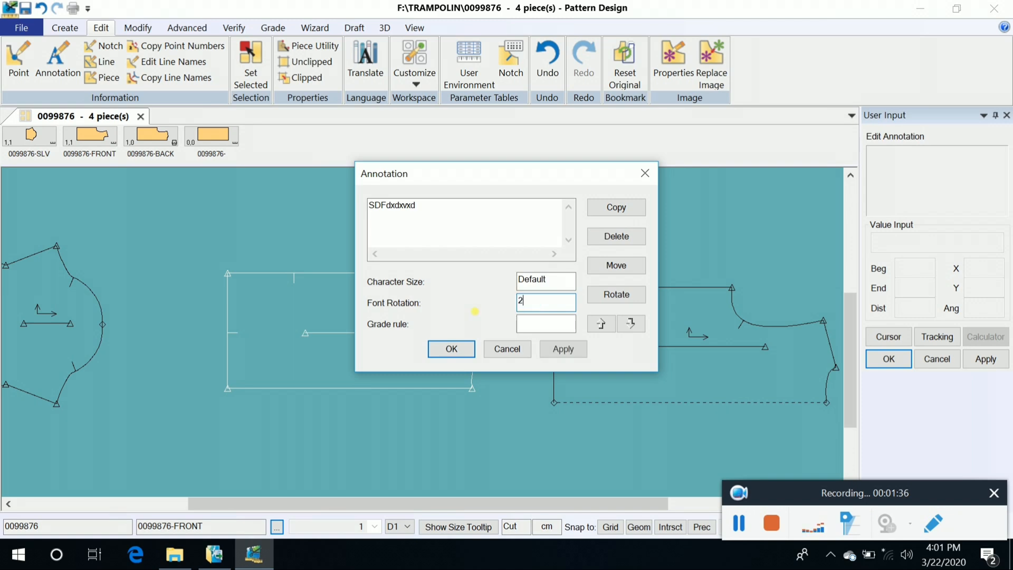
left_click(562, 349)
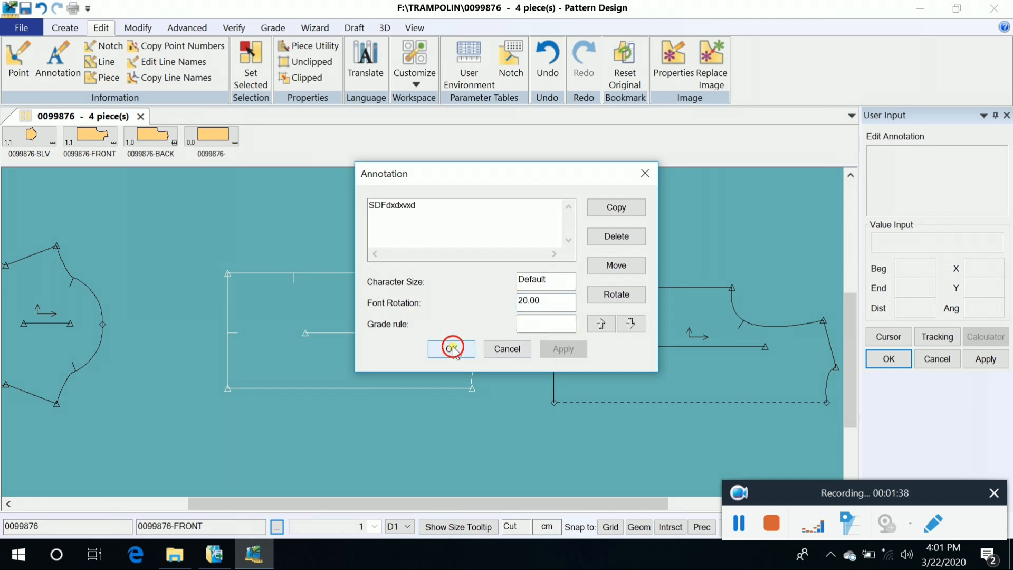
left_click(451, 349)
scroll(446, 375, "up", 3)
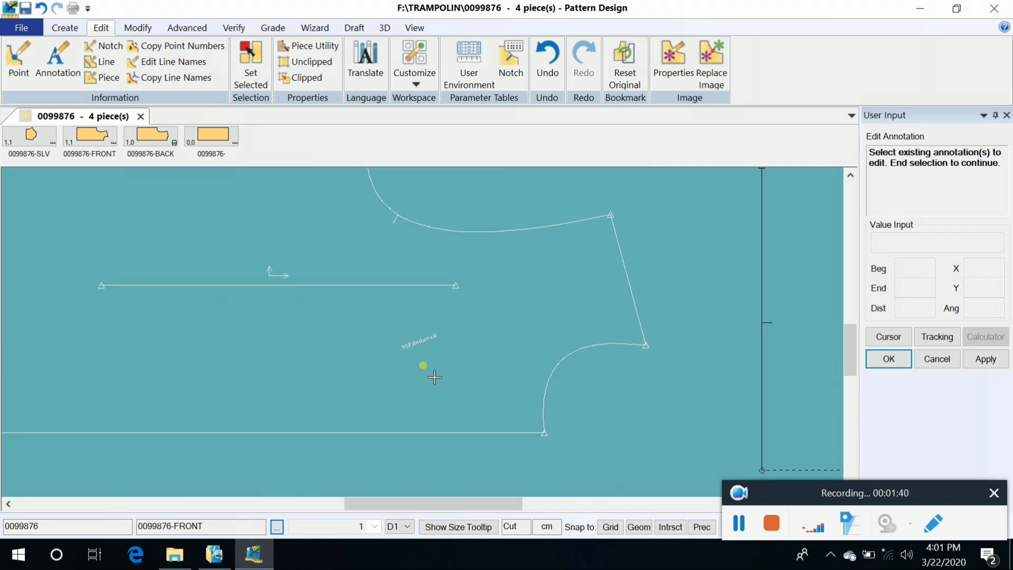
scroll(446, 377, "down", 2)
scroll(434, 371, "down", 1)
right_click(455, 250)
left_click(448, 250)
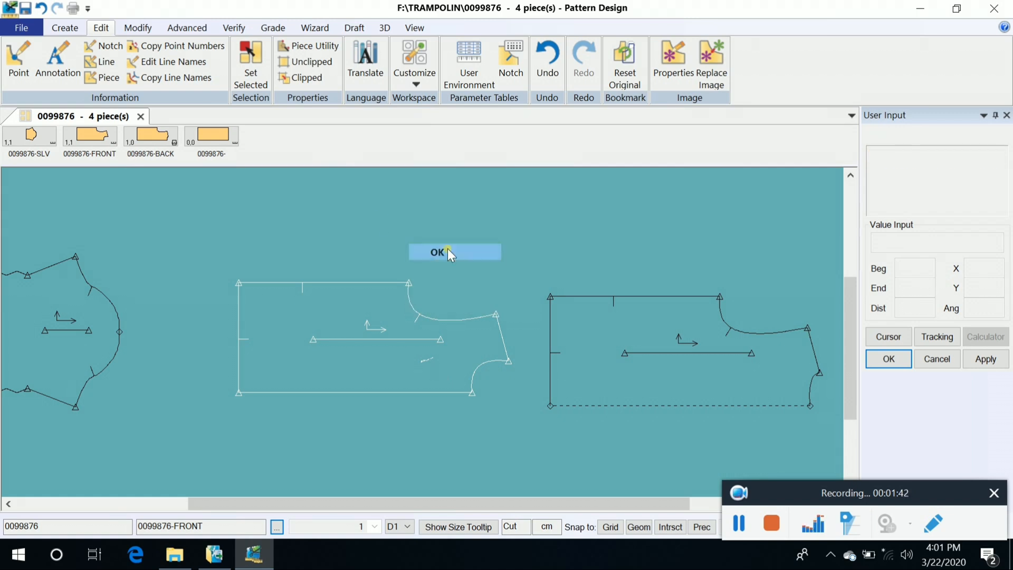
Delete the annotation below the grain line of the front piece and end the Delete Annotation function
left_click(134, 27)
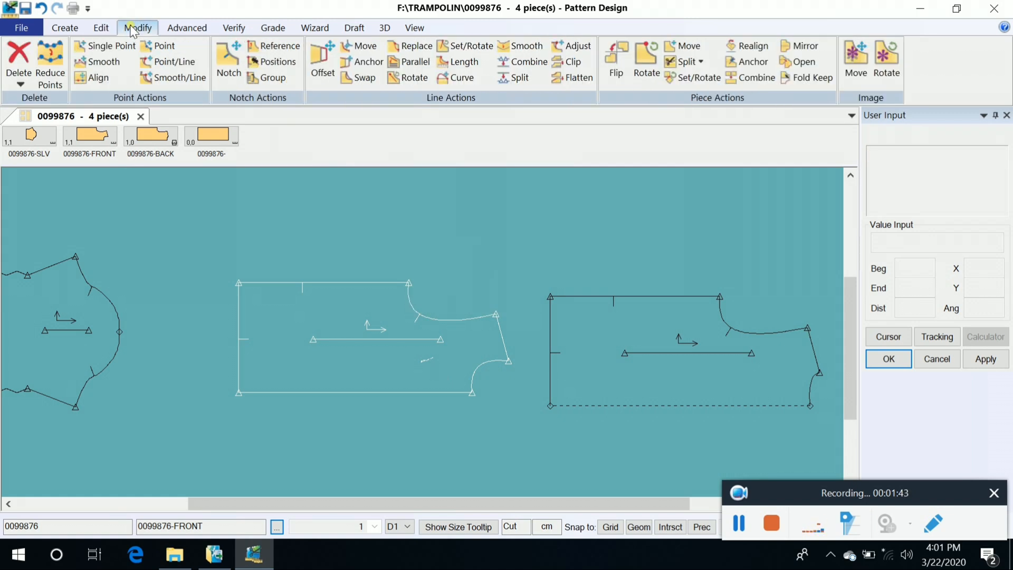
left_click(20, 84)
left_click(70, 178)
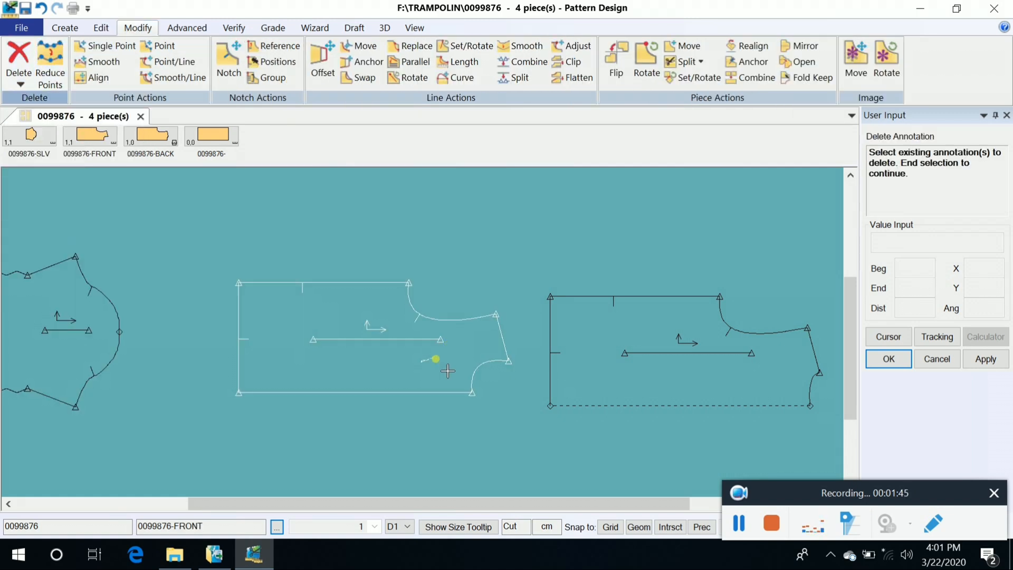
right_click(463, 360)
right_click(358, 223)
left_click(359, 224)
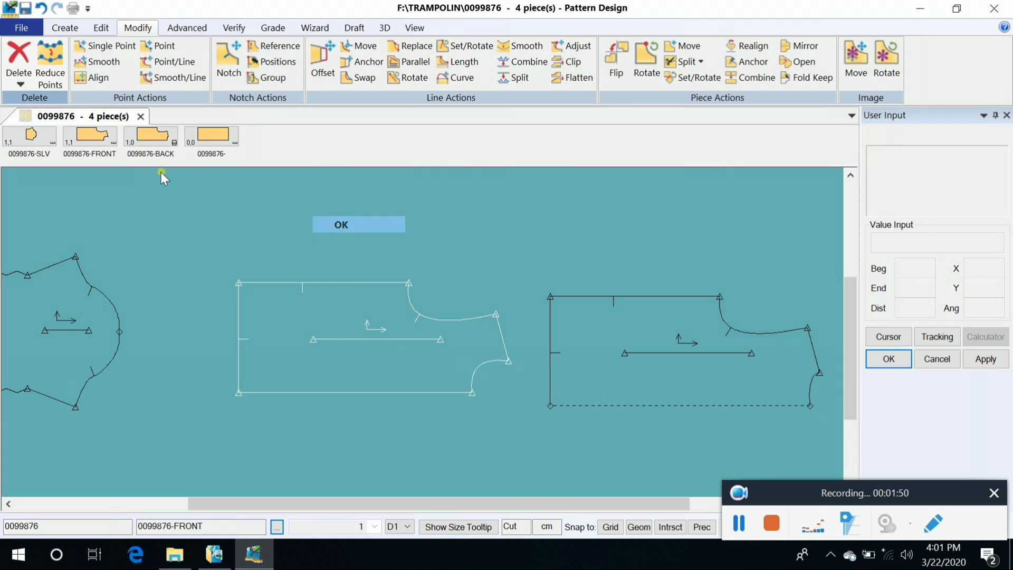
Rearrange the back, front and sleeve pieces so that they sit closer together in one row
left_click(21, 82)
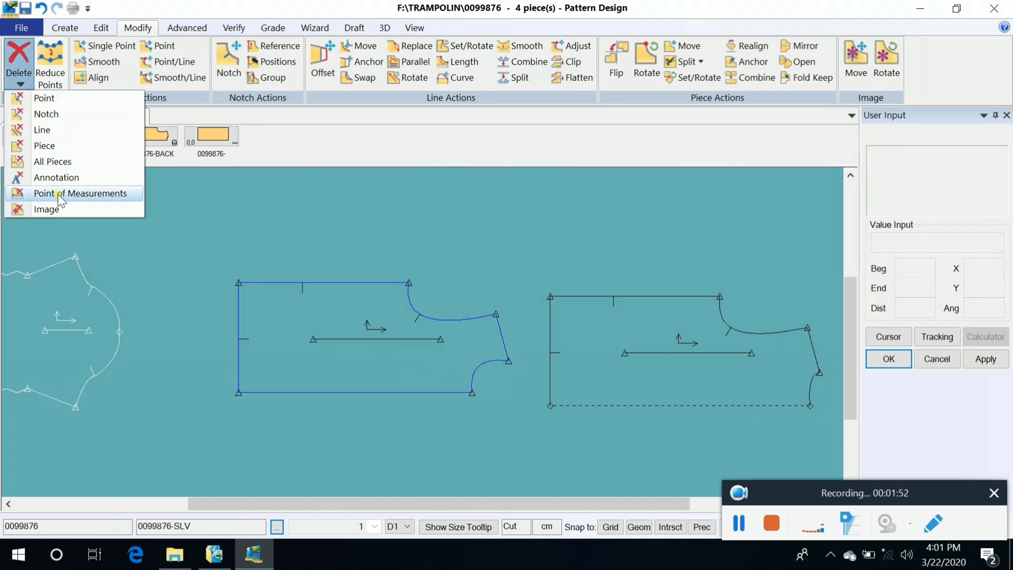
left_click(351, 341)
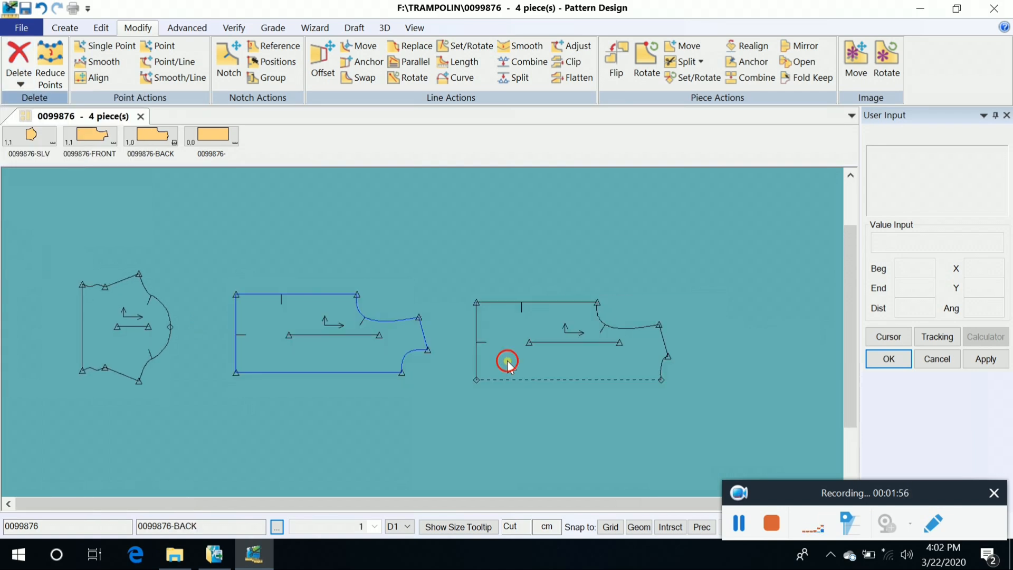
left_click_drag(500, 362, 508, 349)
left_click_drag(305, 338, 323, 334)
left_click_drag(116, 327, 142, 327)
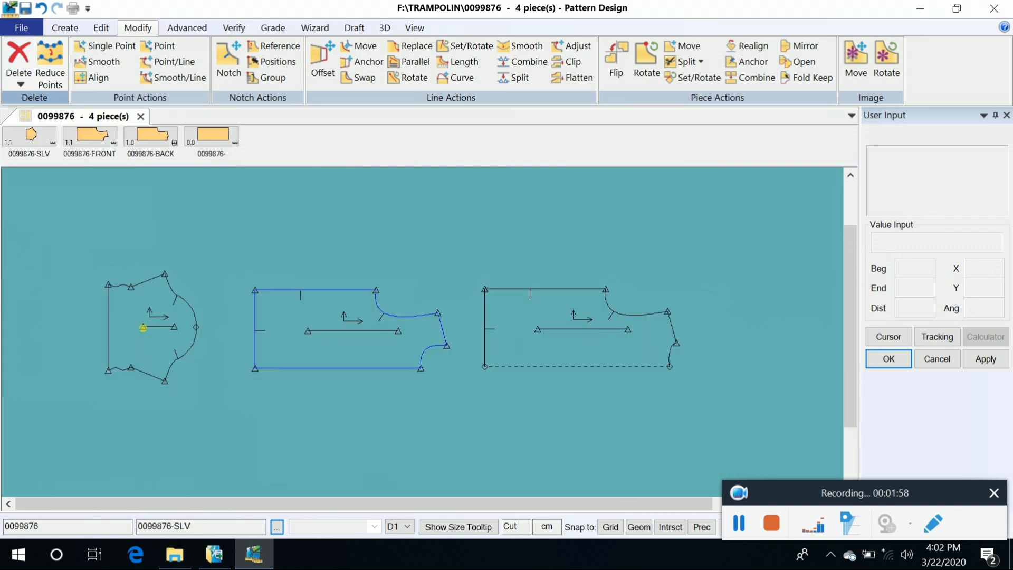
Measure the Line Length of all lines on the sleeve, front and back pieces, and clear the measurements
left_click(230, 33)
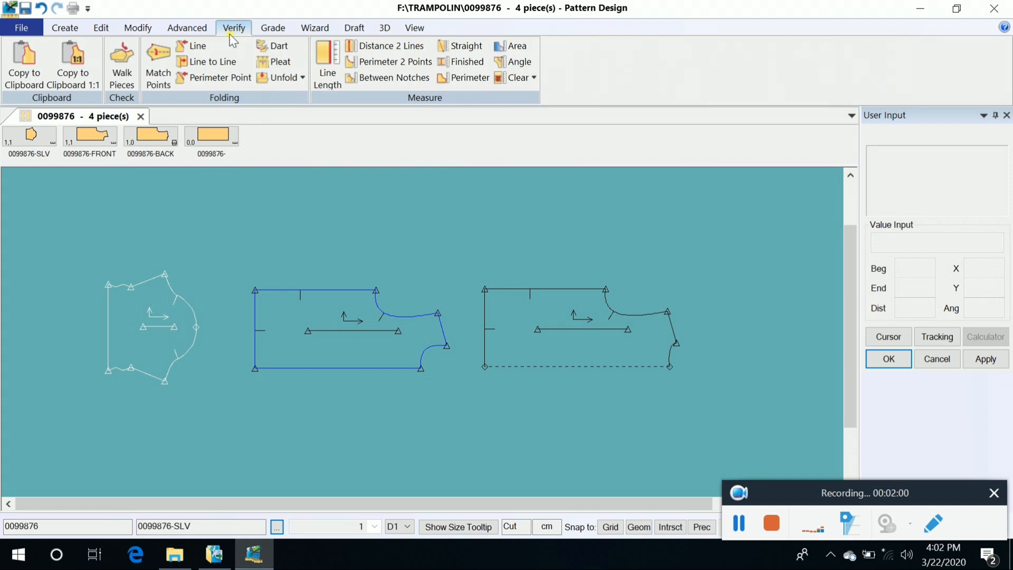
left_click(329, 66)
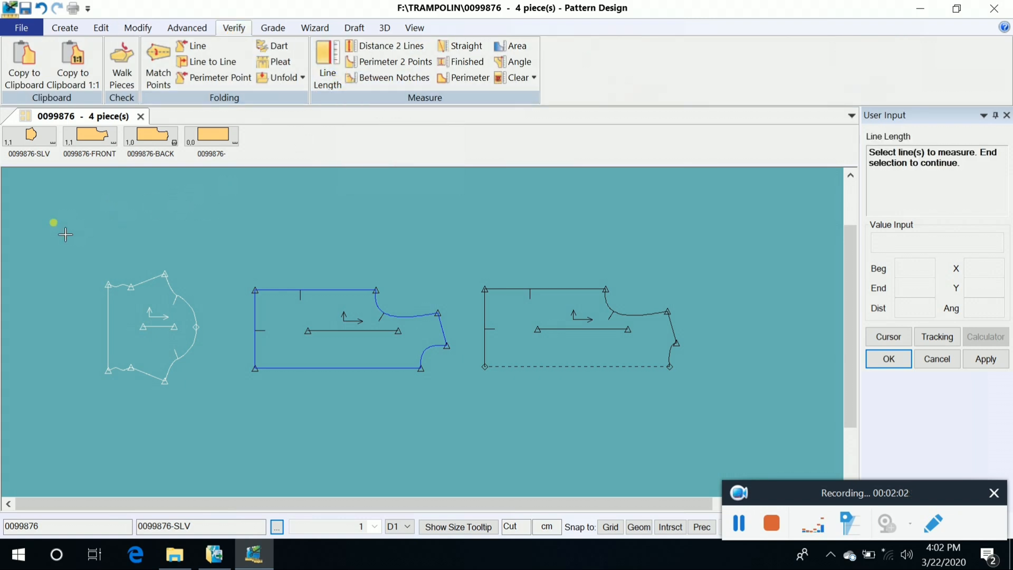
left_click(65, 234)
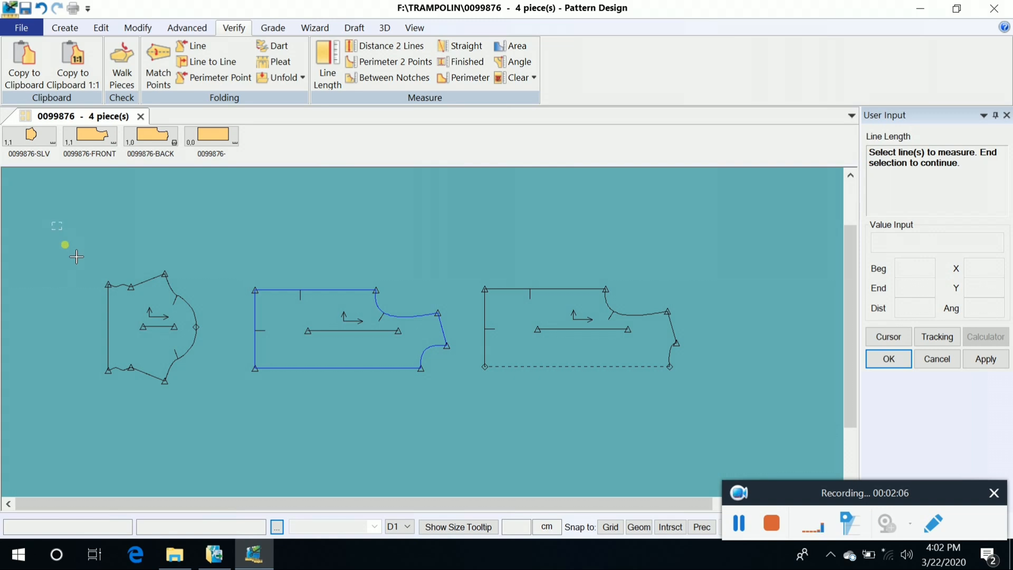
left_click_drag(520, 471, 782, 489)
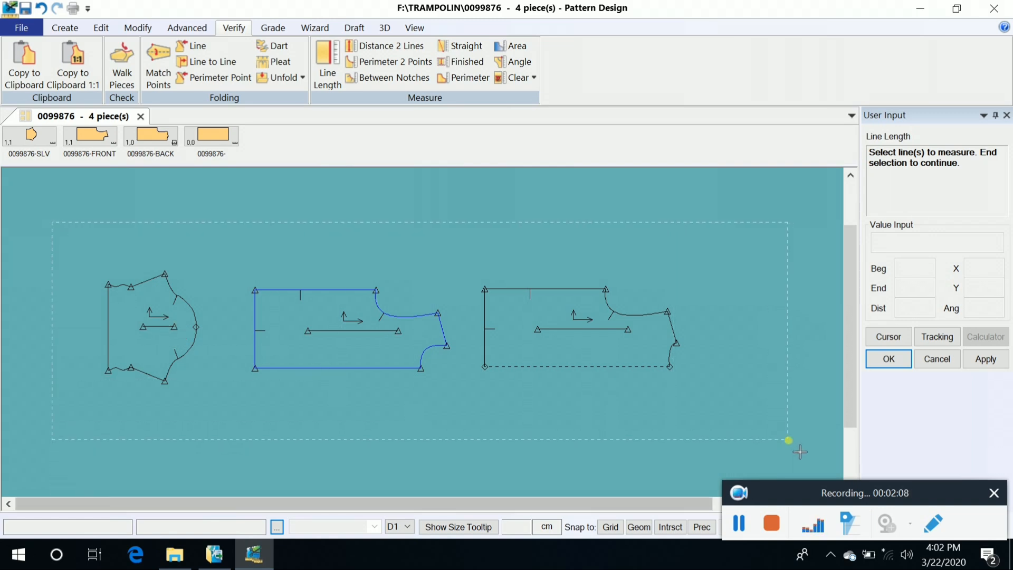
left_click_drag(800, 452, 800, 452)
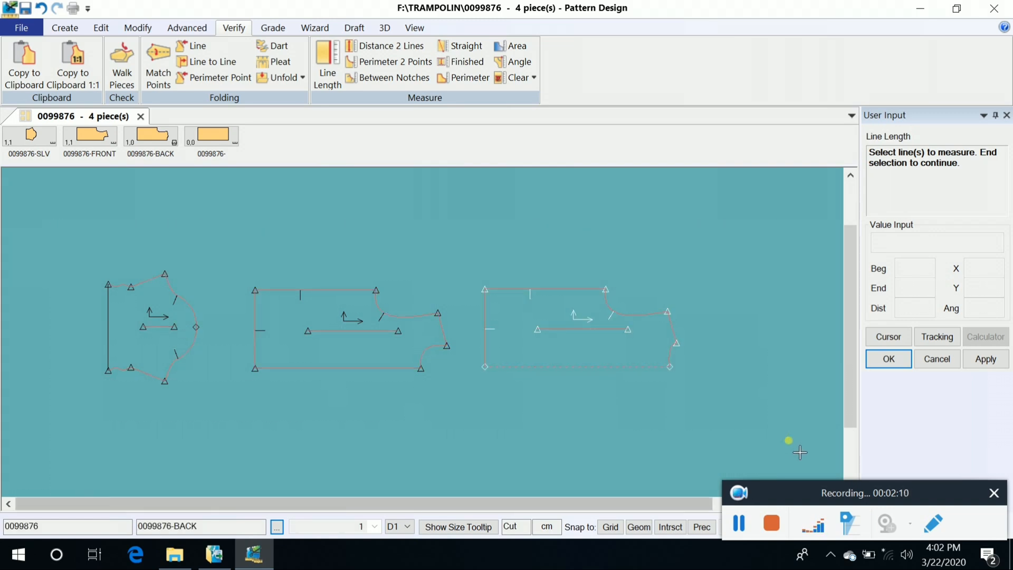
right_click(787, 442)
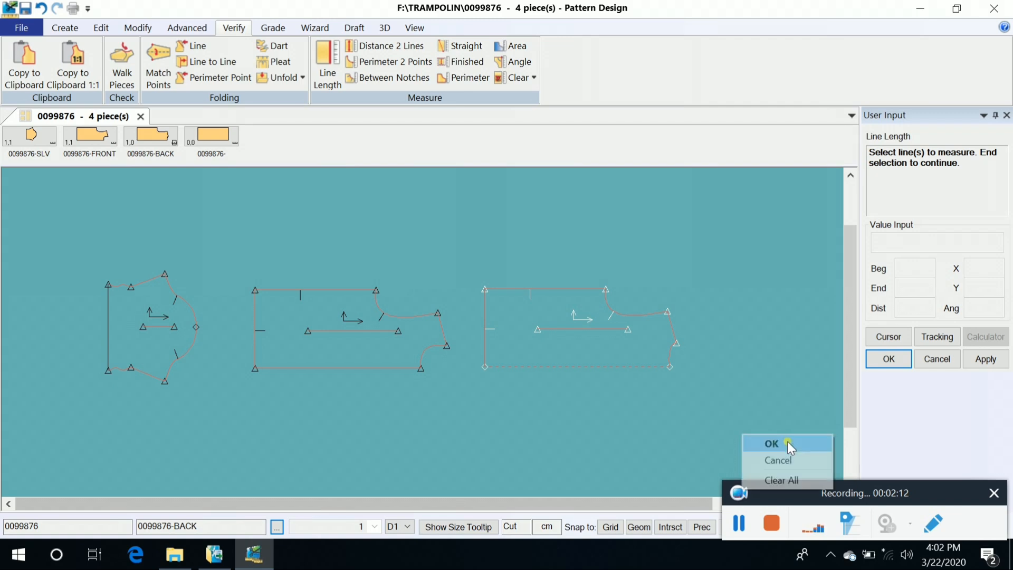
left_click(787, 442)
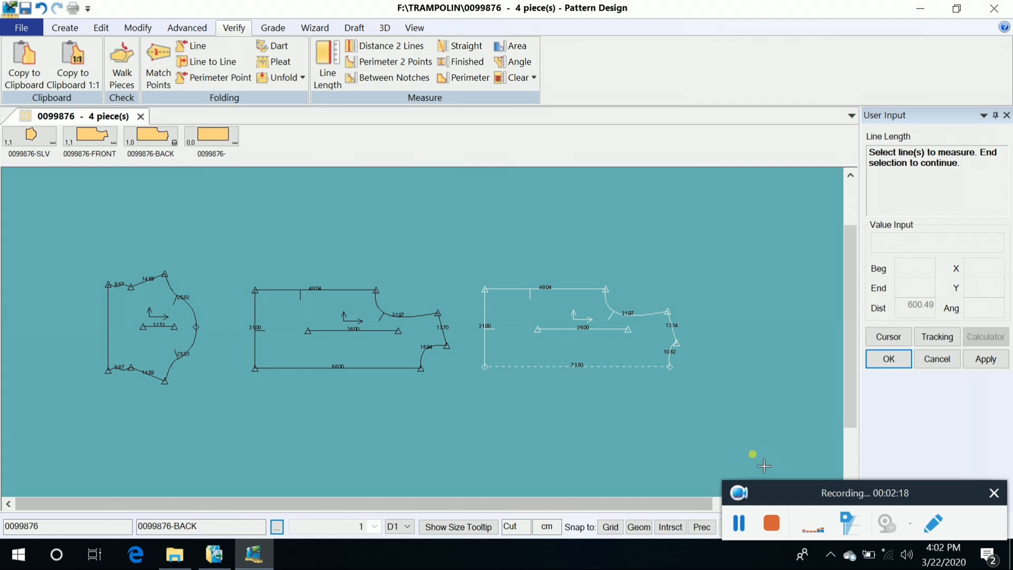
scroll(679, 407, "up", 4)
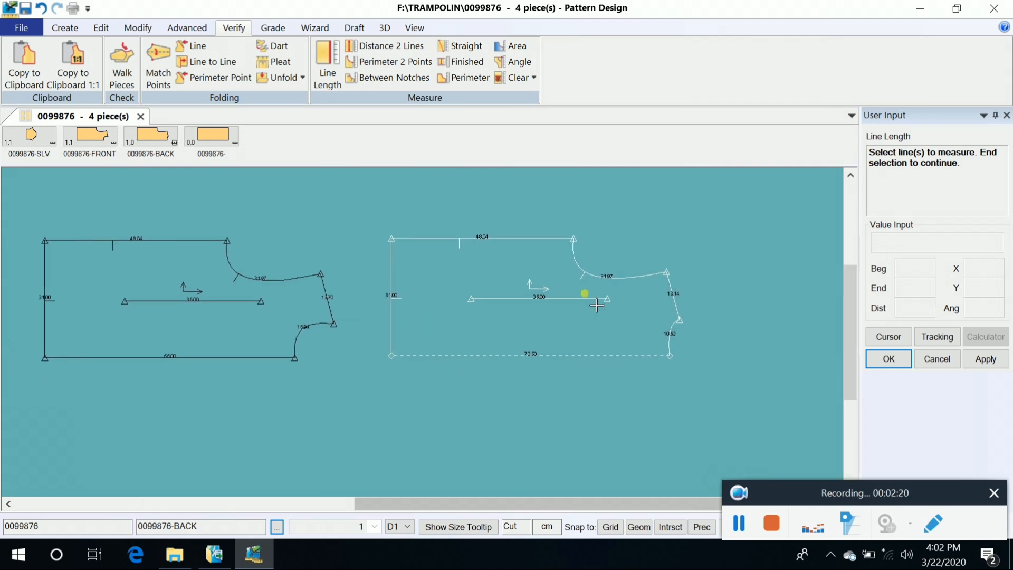
scroll(596, 305, "down", 4)
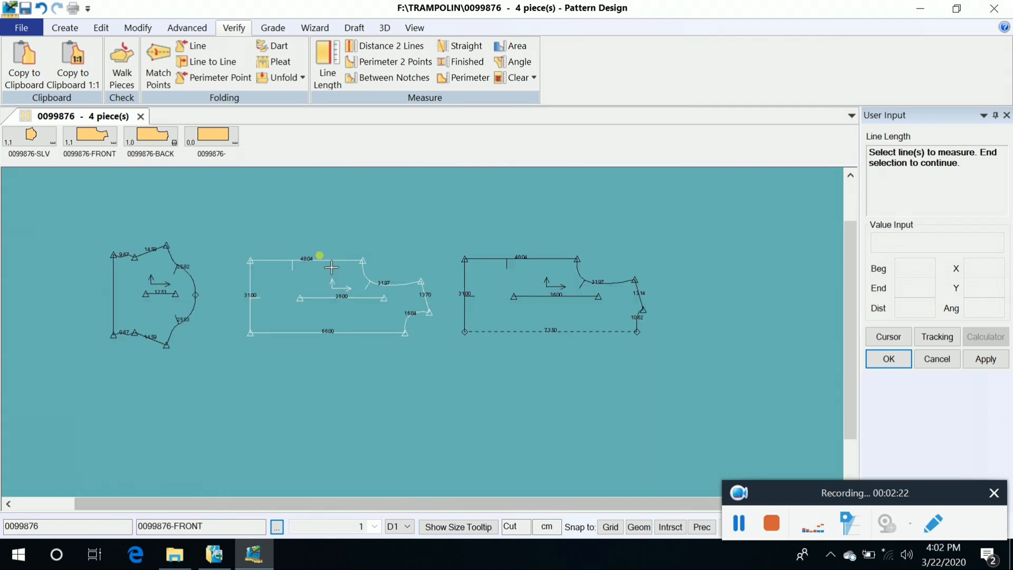
left_click(505, 77)
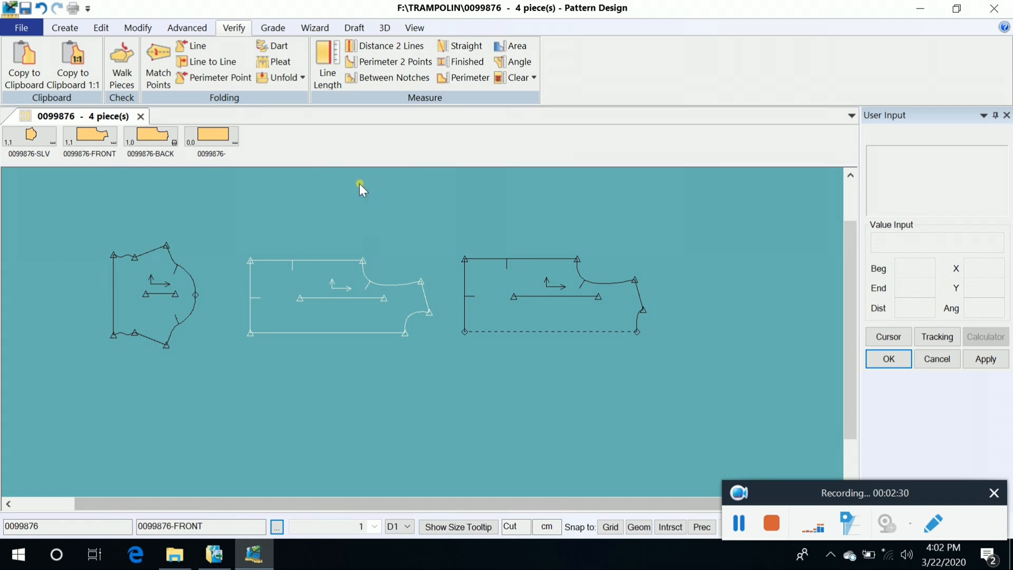
Repeat the Line Length measurement on all three pieces and remove all measurements from the work area
left_click(328, 76)
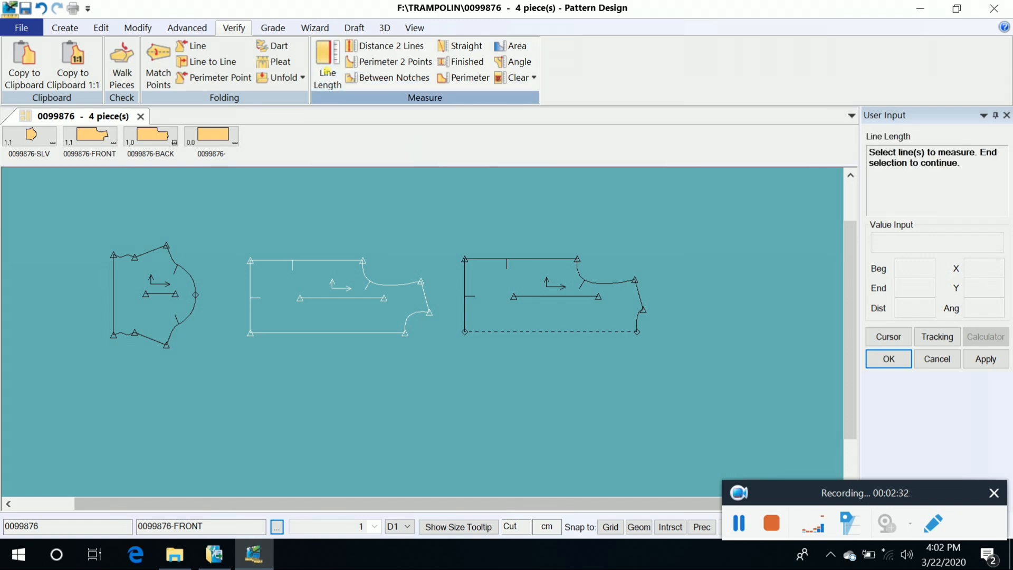
left_click_drag(75, 214, 716, 417)
right_click(726, 272)
left_click(725, 267)
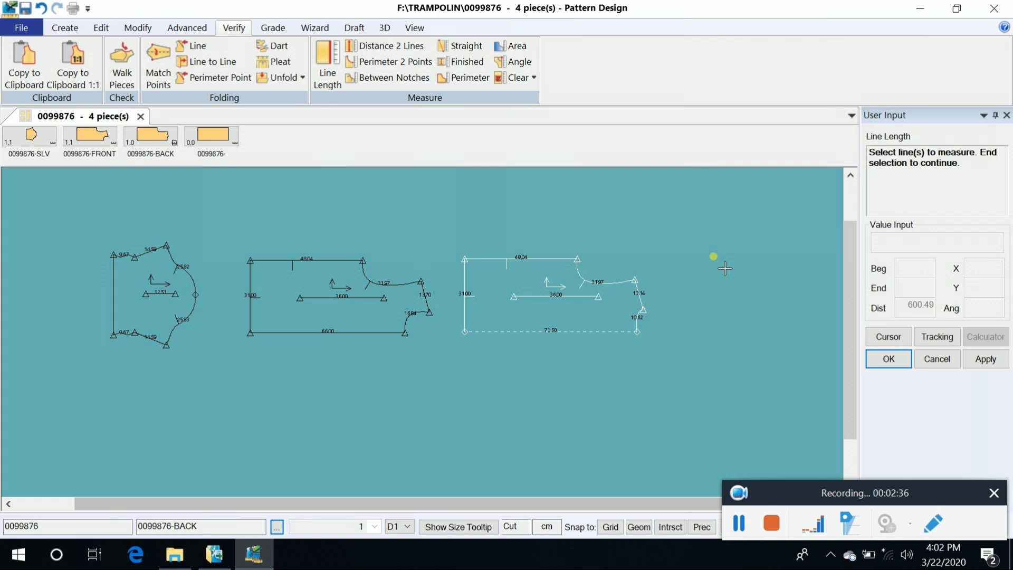
key("Escape")
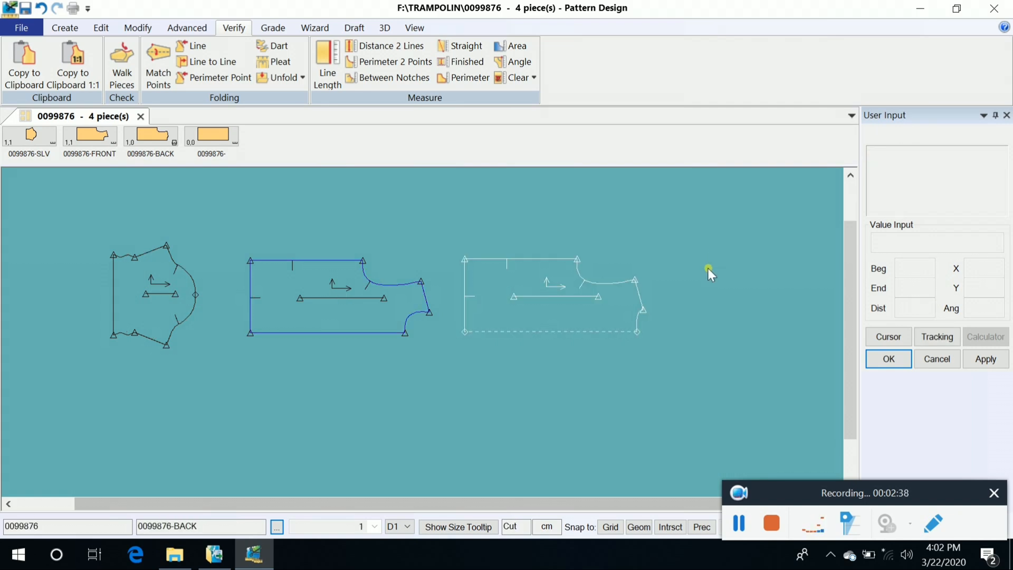
left_click(520, 78)
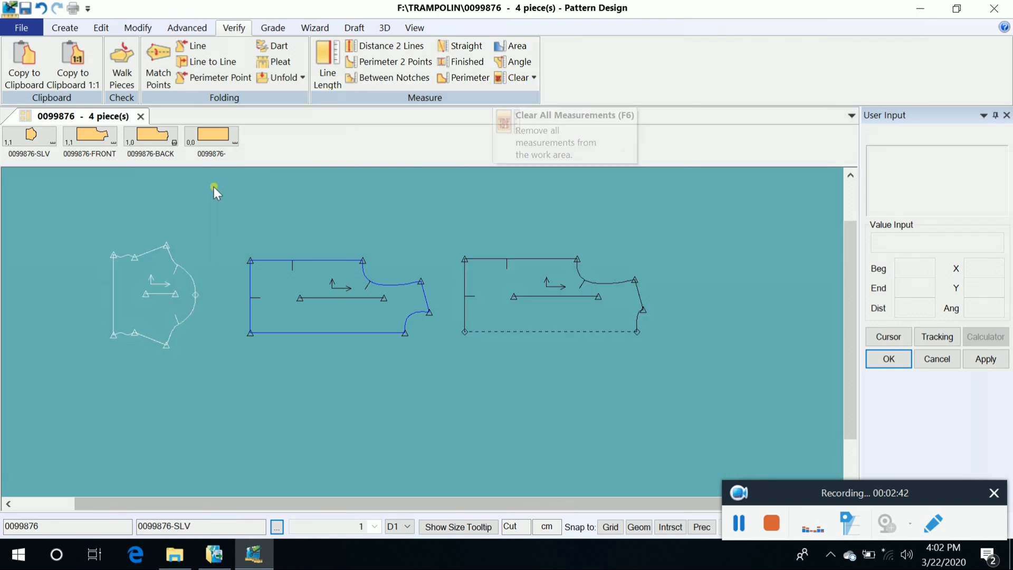
Swap the sleeve, front and back pieces from cut to sew lines with the seam Swap function
left_click(138, 28)
left_click(187, 27)
left_click(257, 77)
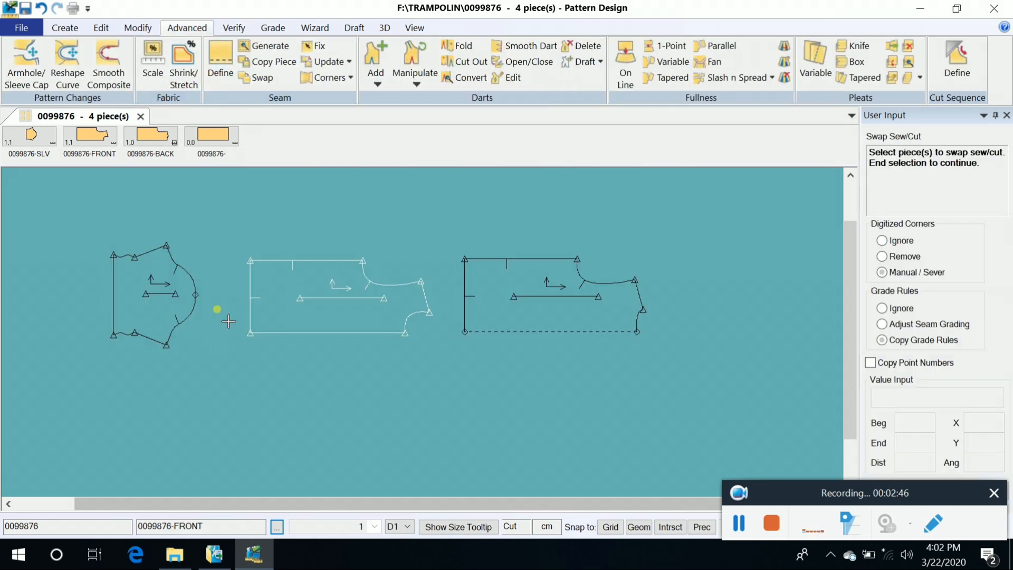
left_click(533, 261)
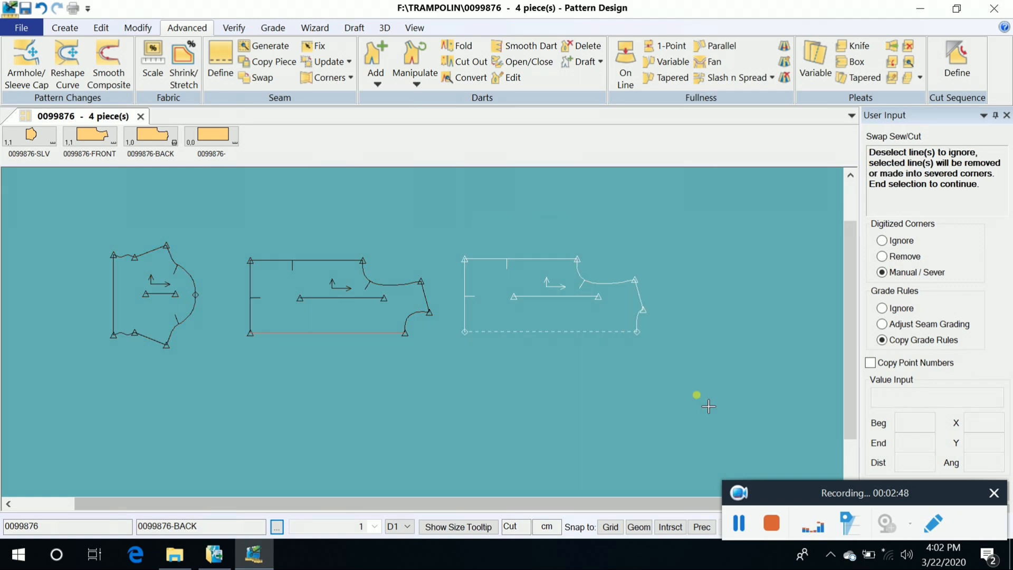
right_click(464, 232)
left_click(510, 238)
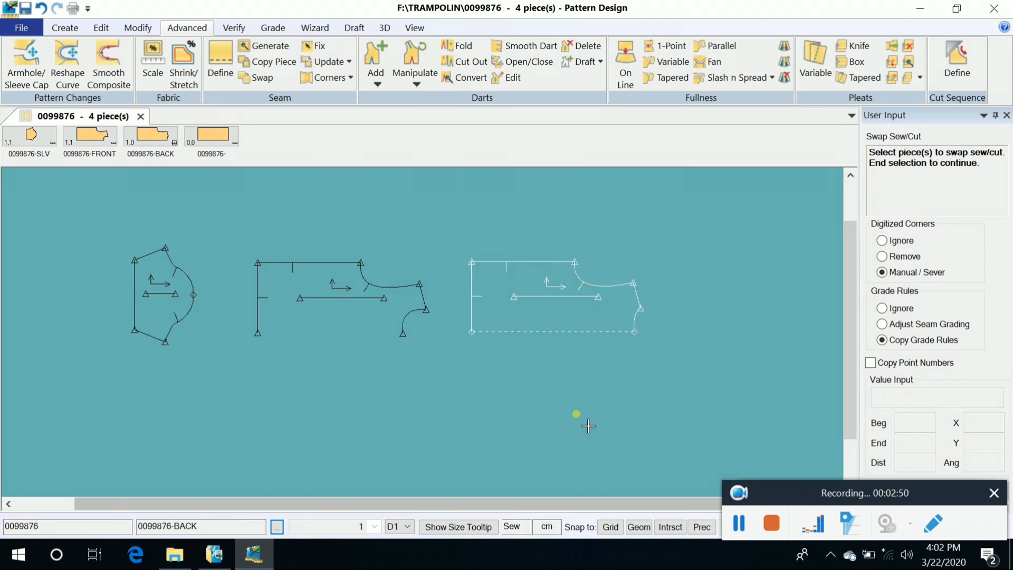
left_click_drag(913, 477, 929, 344)
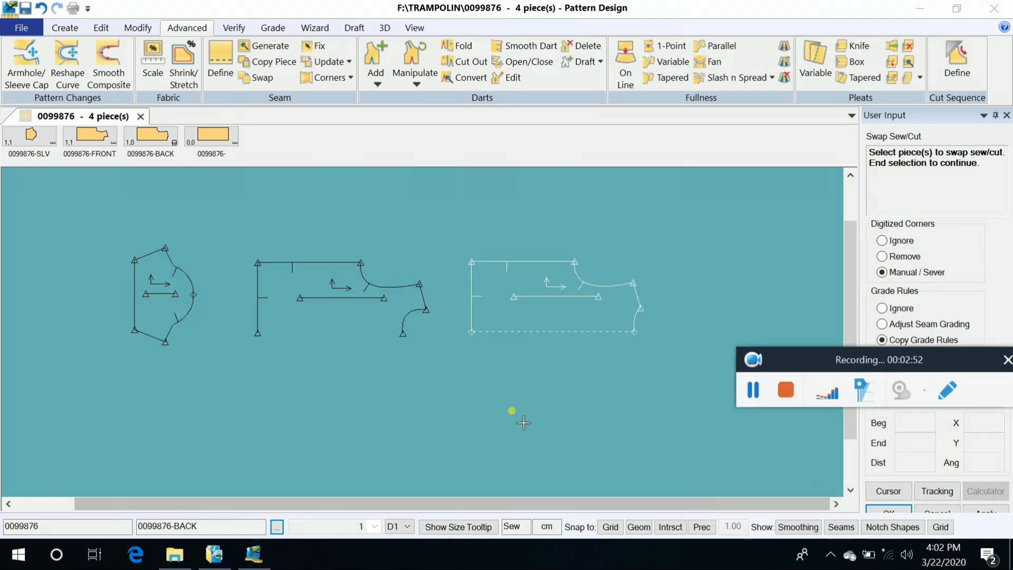
right_click(444, 229)
left_click(470, 237)
Show the seams on all pieces and reposition the front piece between the sleeve and back
left_click(396, 301)
left_click(391, 310)
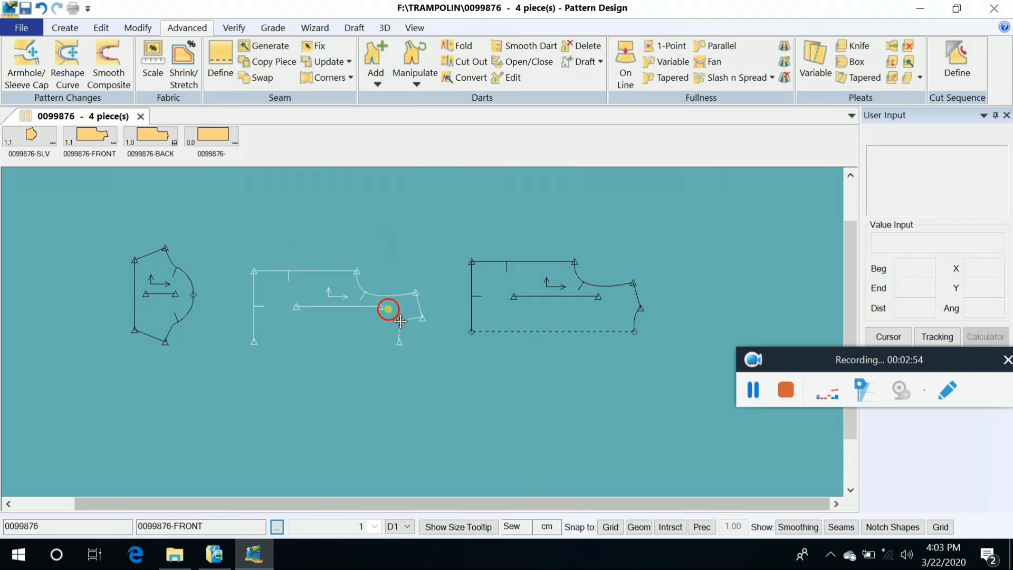
left_click(847, 527)
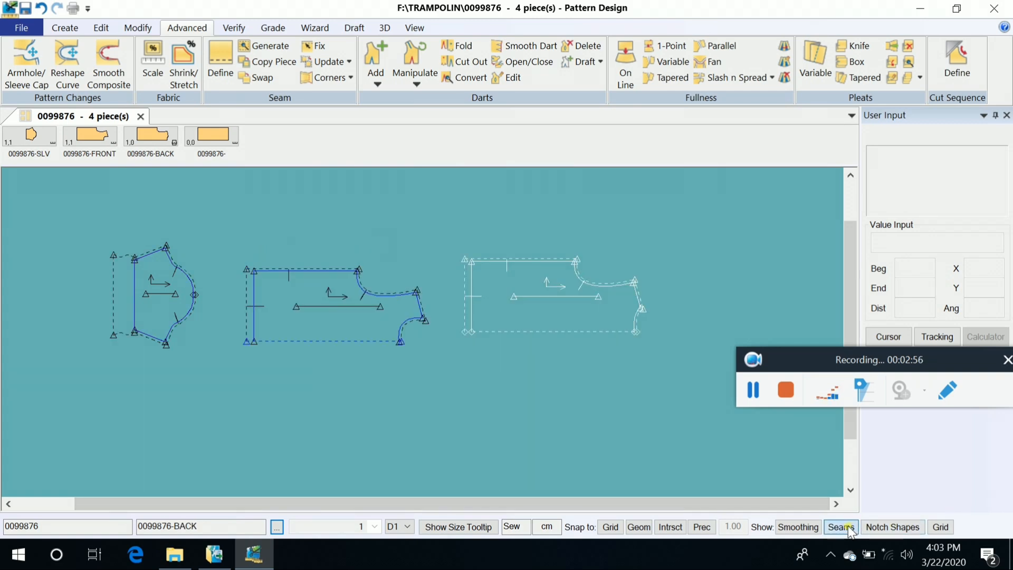
left_click(375, 302)
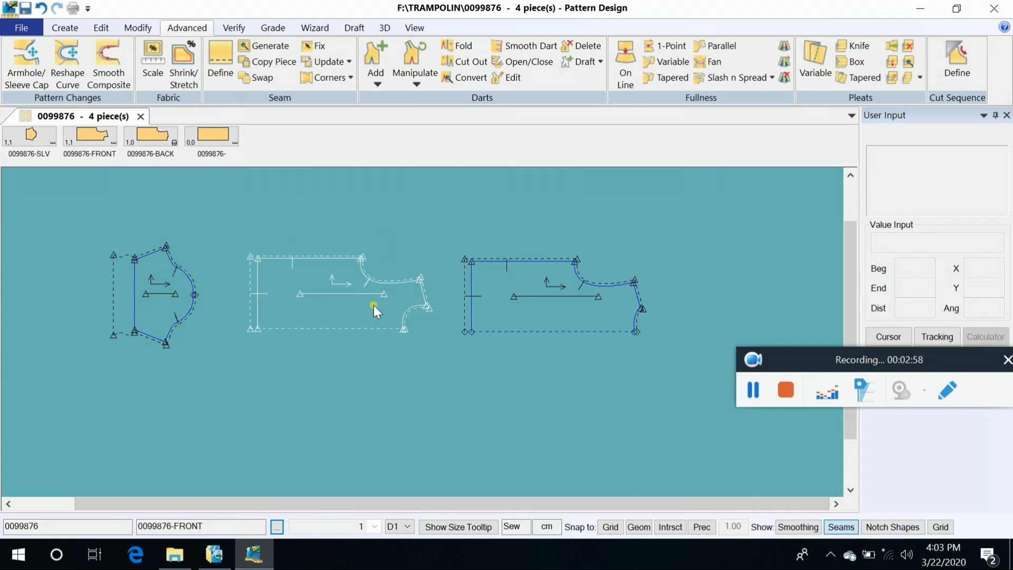
scroll(374, 305, "up", 3)
scroll(373, 305, "down", 3)
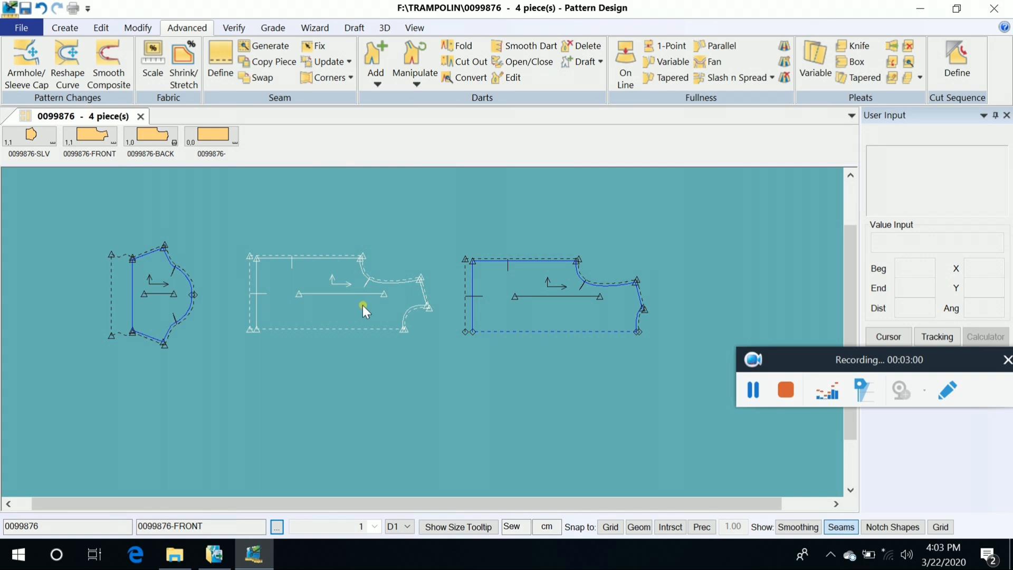
left_click(362, 305)
Hide the seams and move the front piece slightly lower
left_click(842, 528)
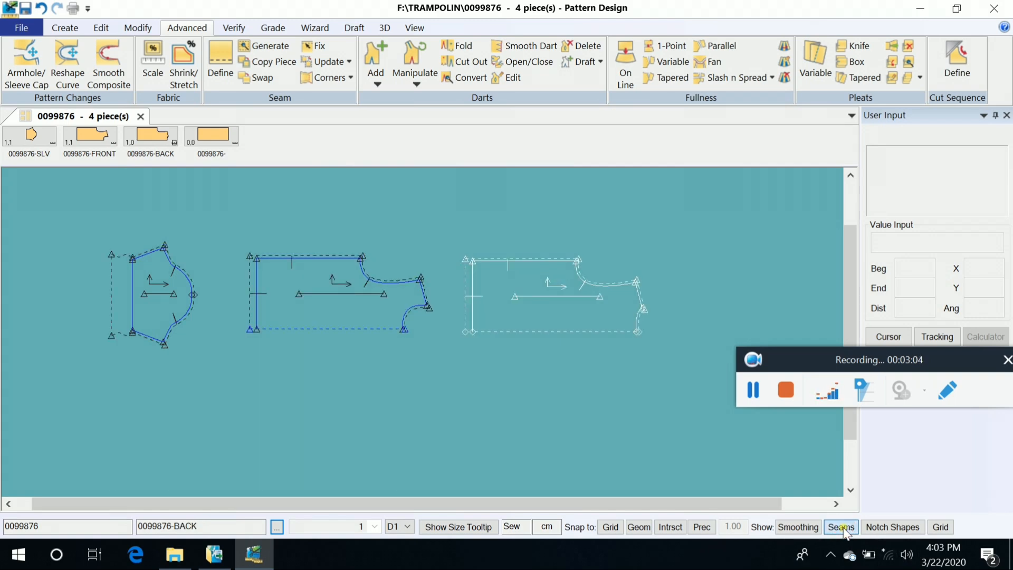
left_click(367, 322)
left_click(401, 323)
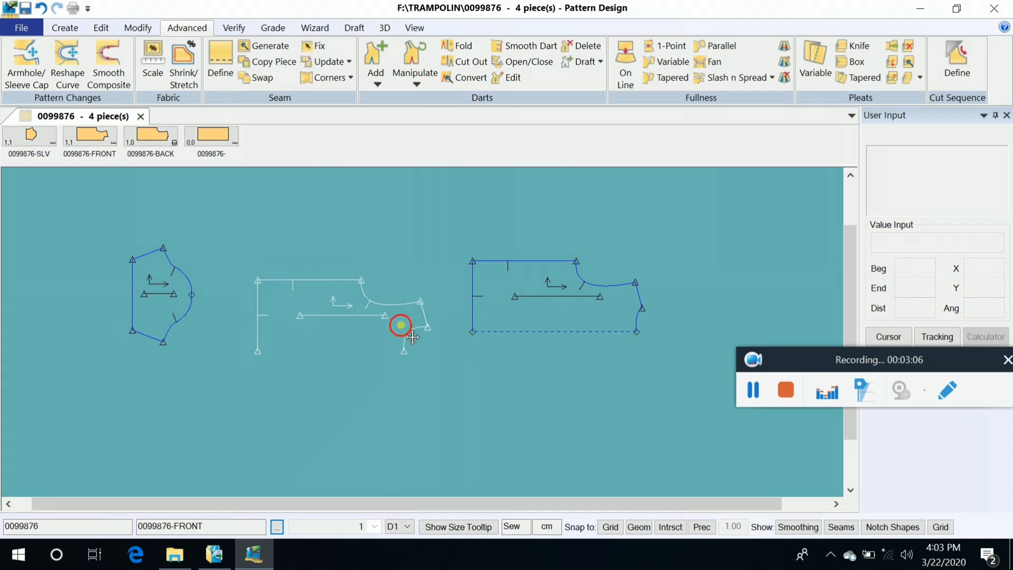
left_click(164, 296)
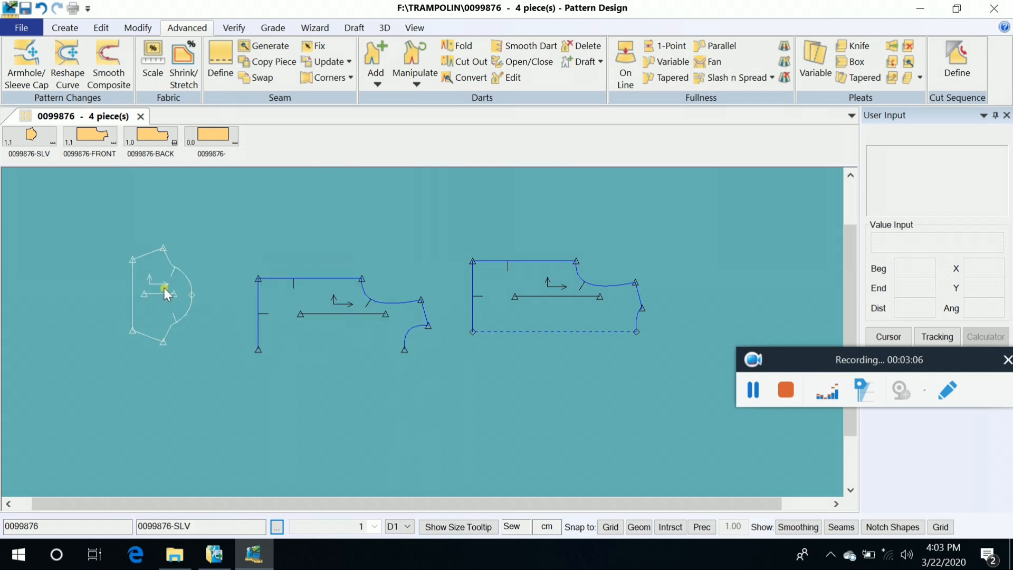
Swap the three pieces from sew back to cut lines and end the Swap Sew/Cut function
left_click(252, 77)
left_click(511, 333)
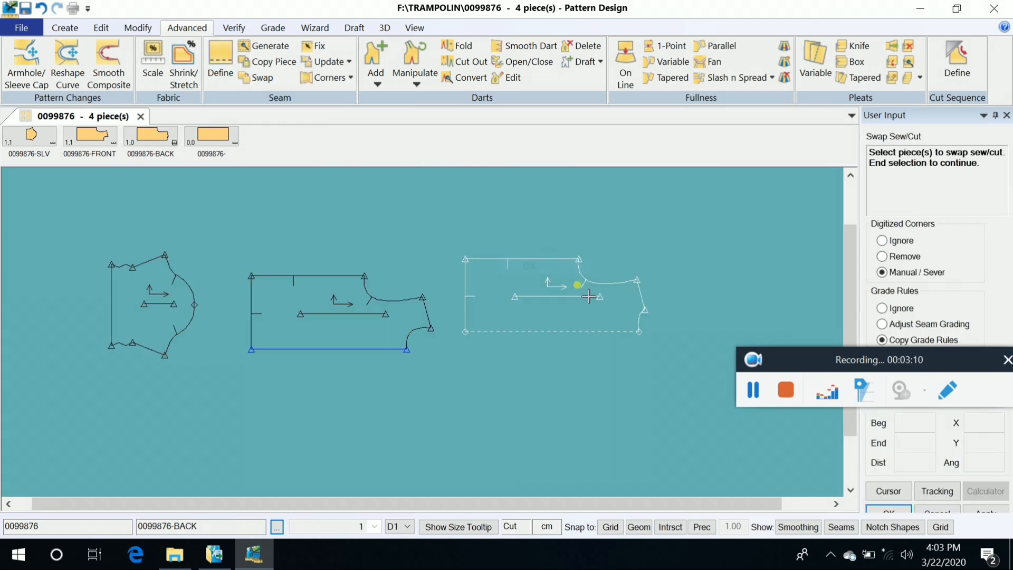
right_click(615, 227)
left_click(607, 225)
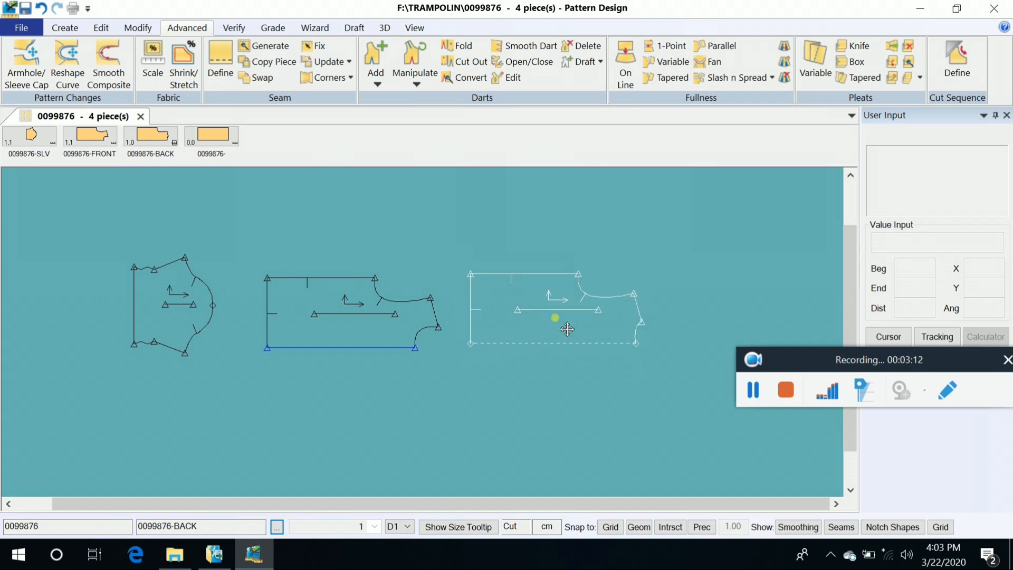
left_click_drag(863, 360, 880, 470)
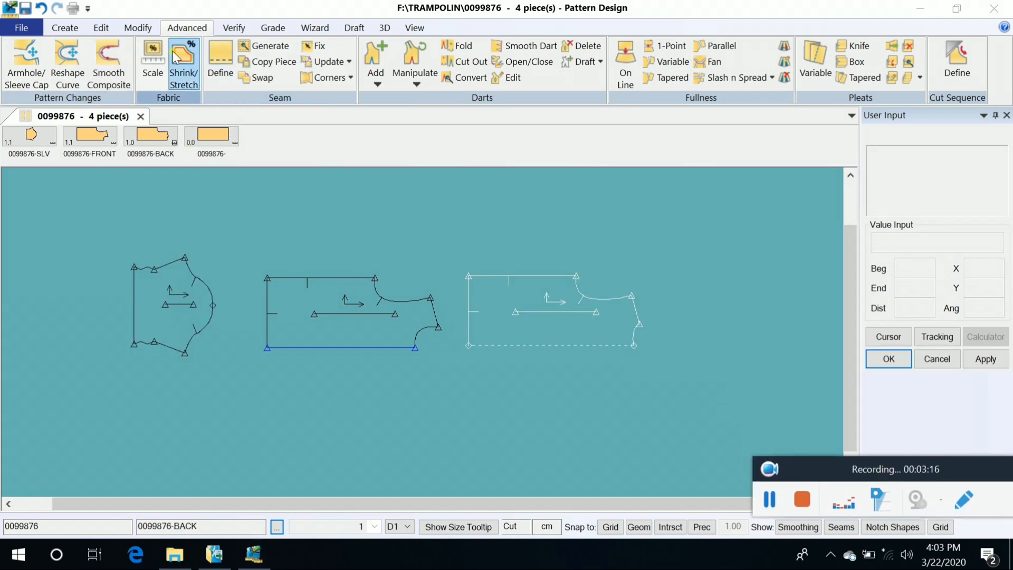
left_click(138, 27)
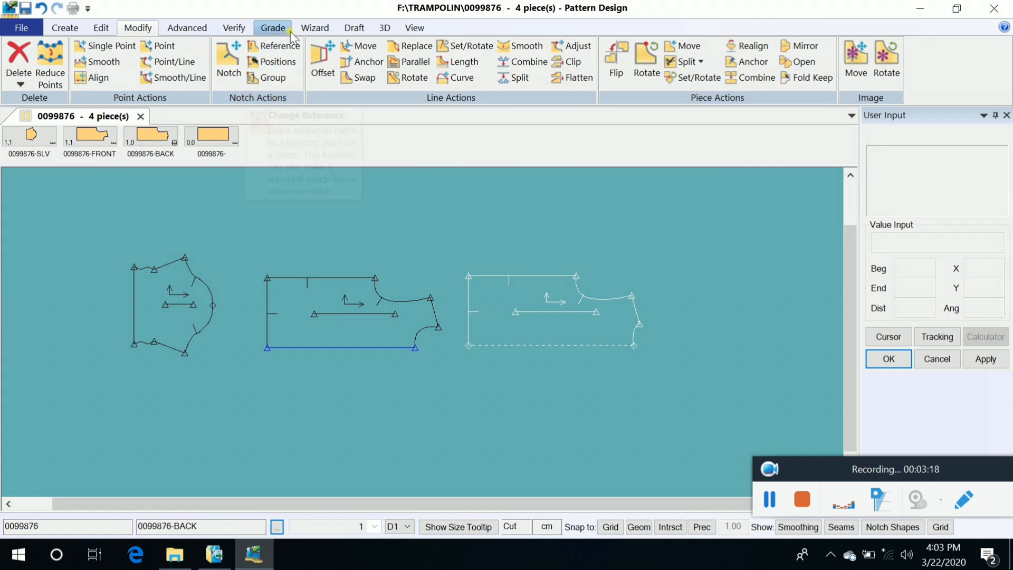
left_click(233, 27)
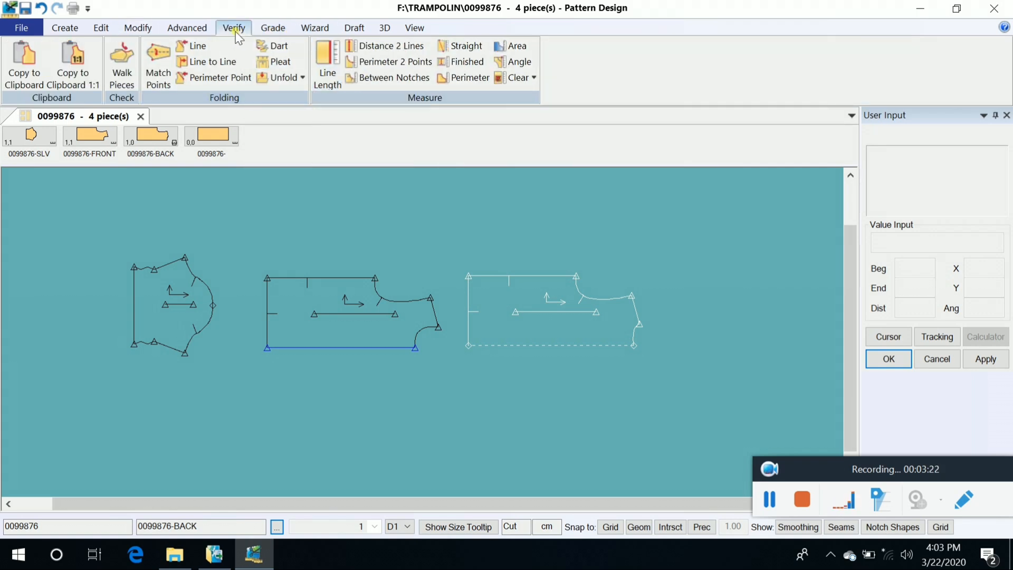
left_click(138, 28)
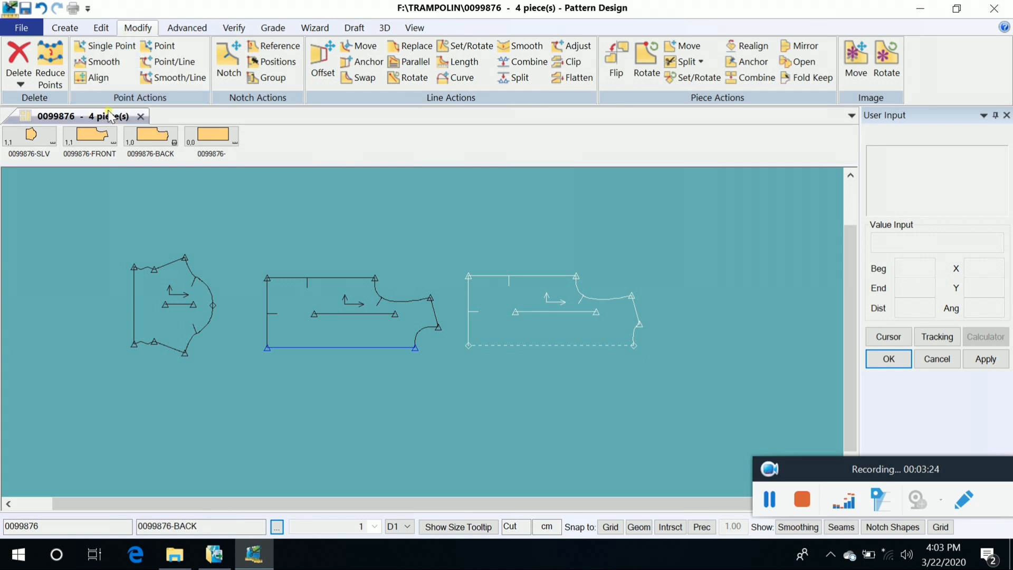
left_click(21, 79)
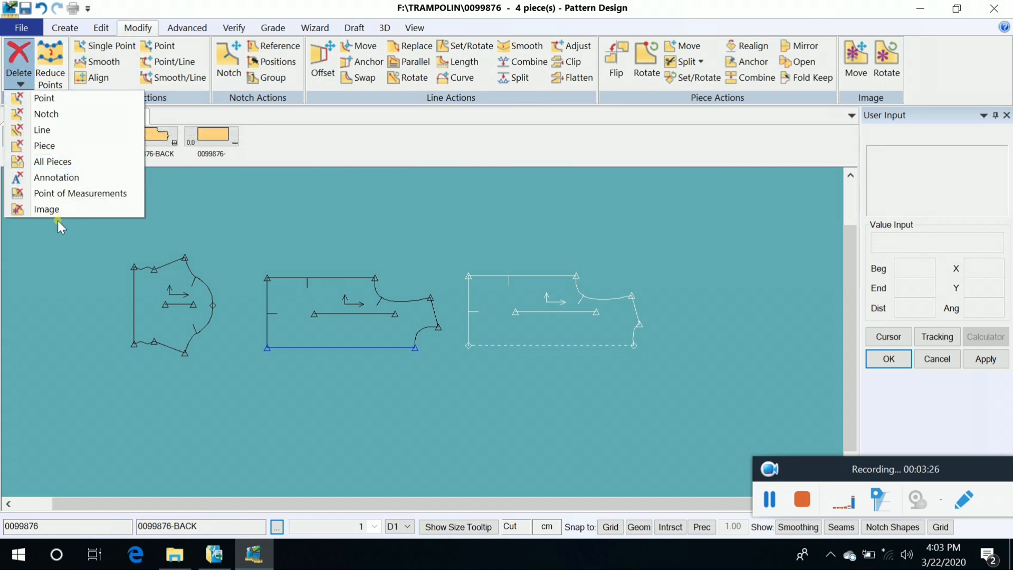
left_click(271, 226)
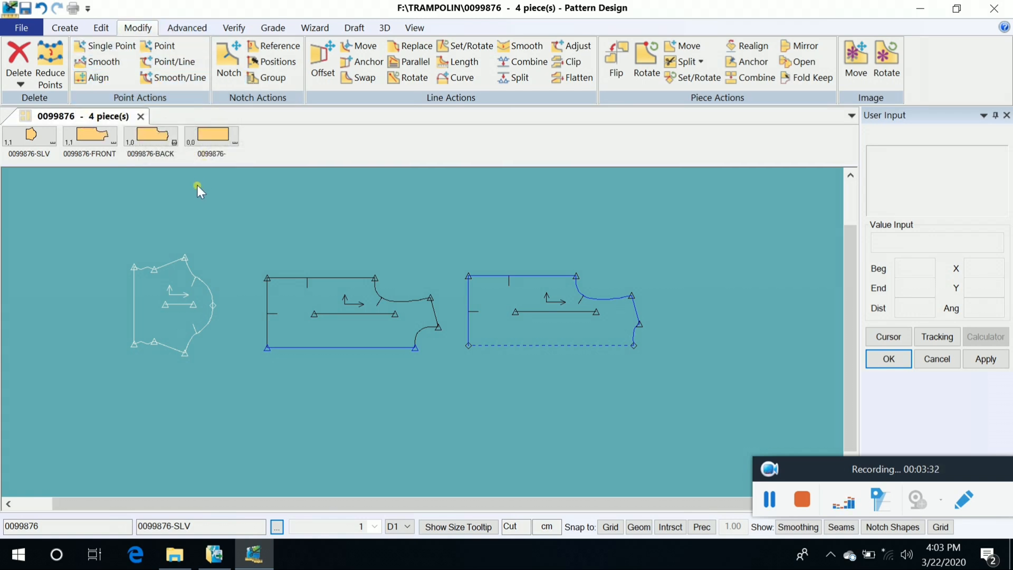
Move the sleeve piece slightly down and to the right in the work area
left_click_drag(165, 294, 181, 311)
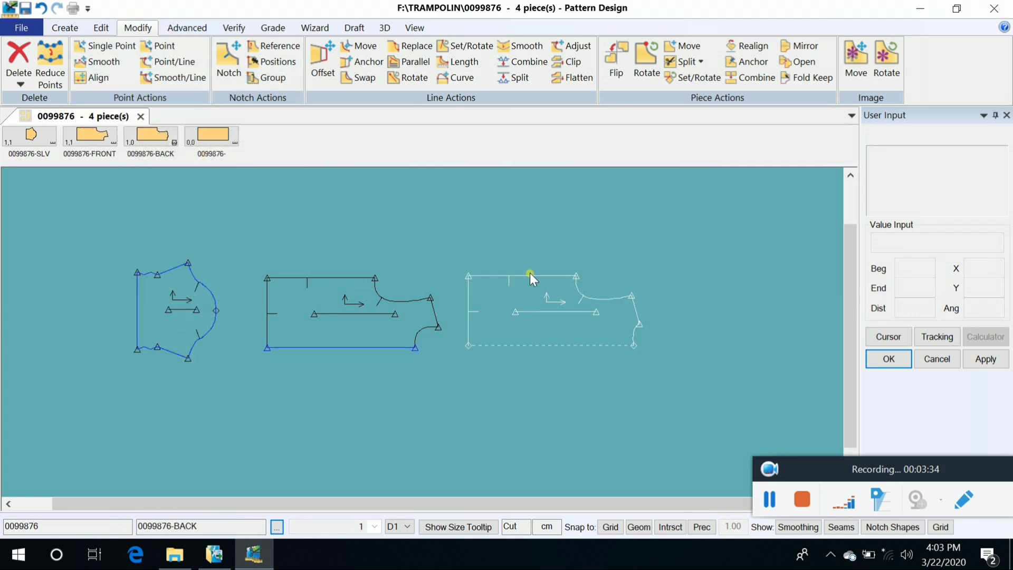
Select the front piece's underarm corner point for Move Smooth and limit the affected range by moving the shoulder thumbtack to the armhole notch
scroll(543, 291, "up", 1)
scroll(394, 306, "up", 1)
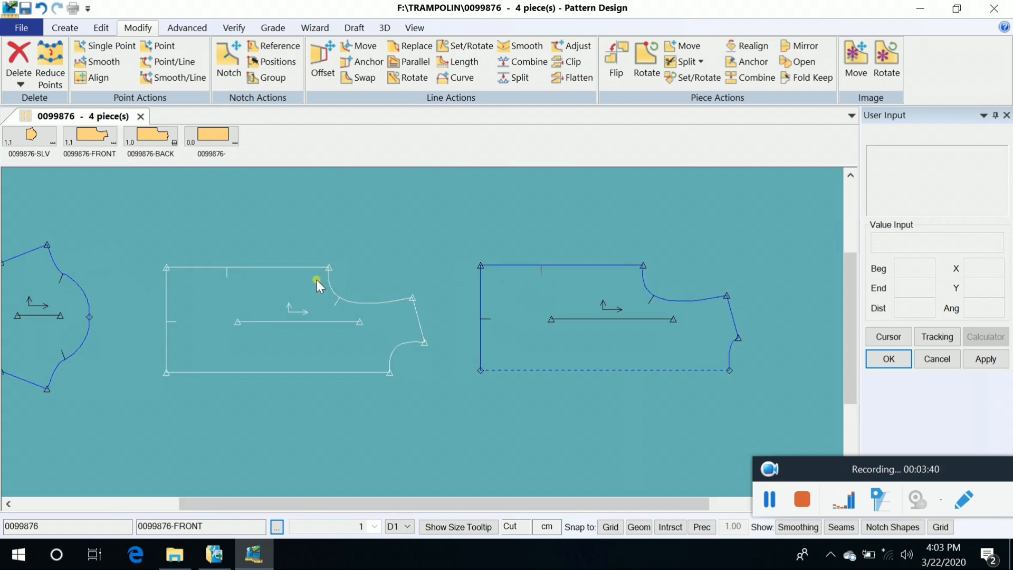
left_click(103, 63)
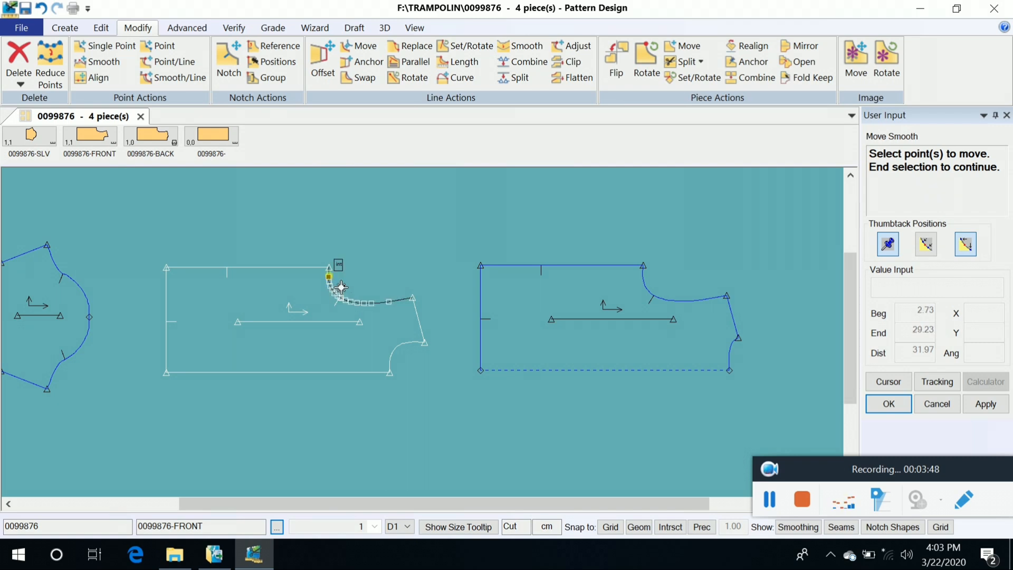
left_click(330, 268)
right_click(413, 249)
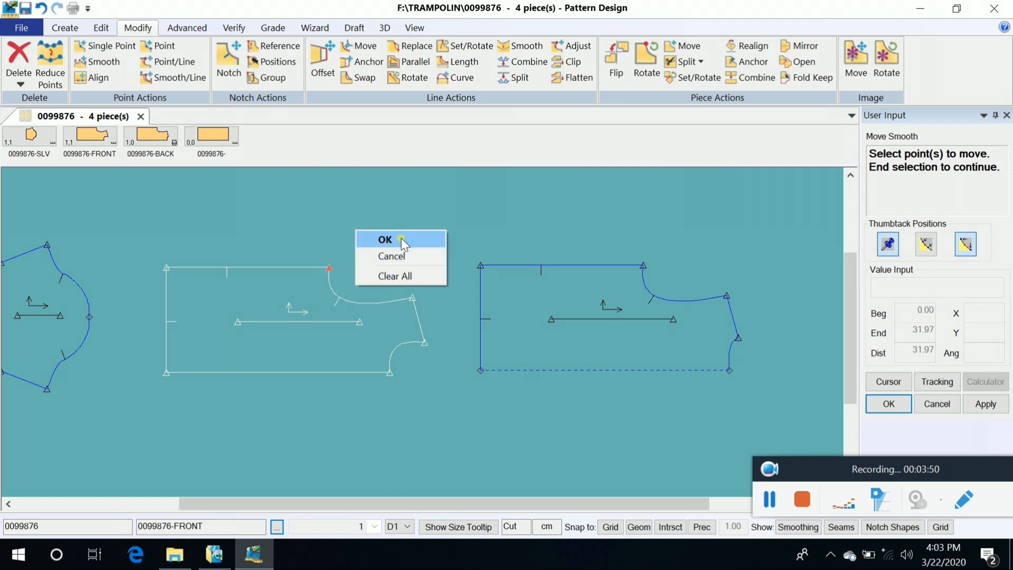
left_click(404, 236)
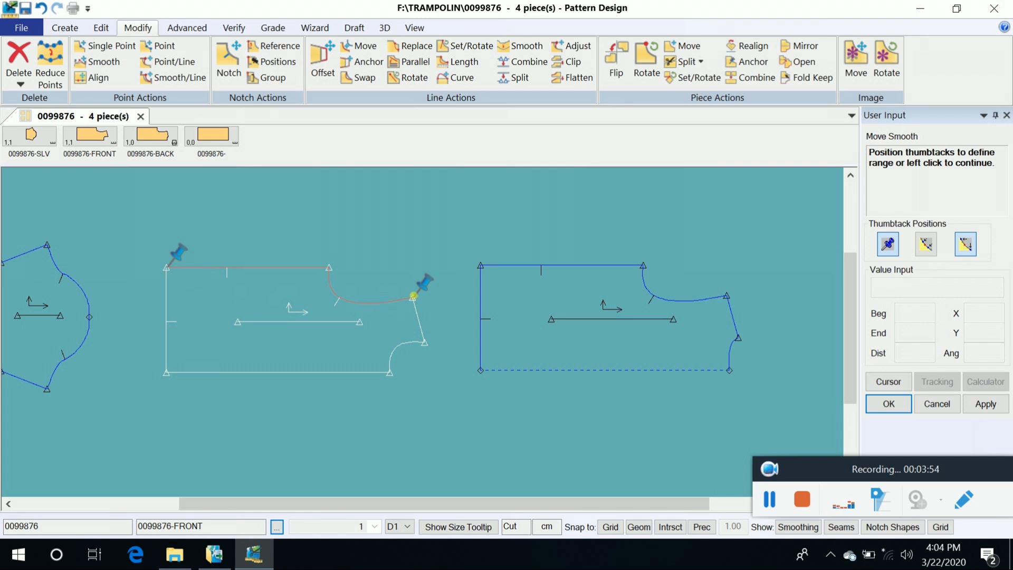
left_click_drag(430, 296, 359, 299)
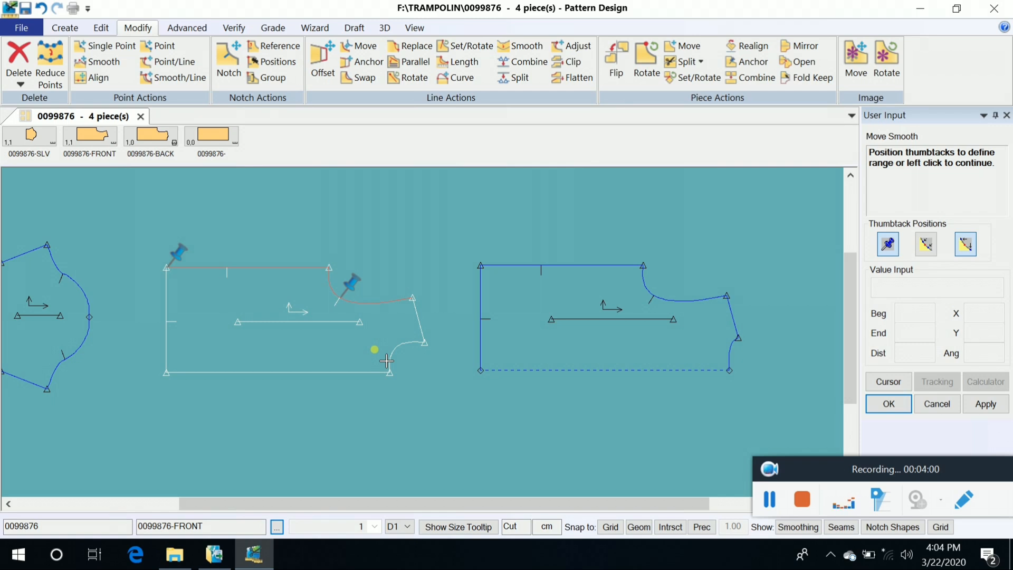
right_click(381, 253)
left_click(372, 241)
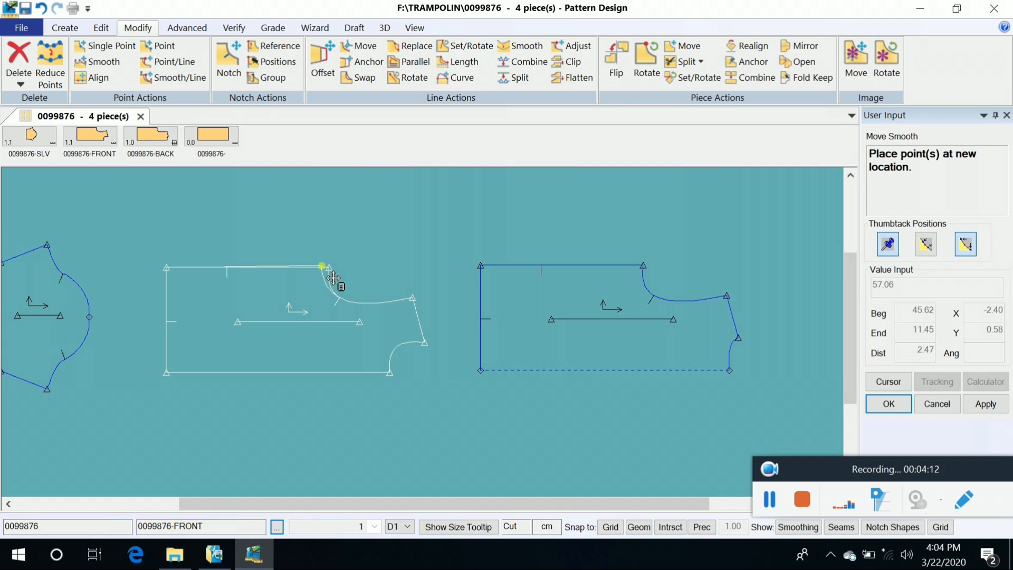
Move the front piece's underarm point by X -1.00 and Y 0 using value entry
left_click(322, 266)
right_click(322, 265)
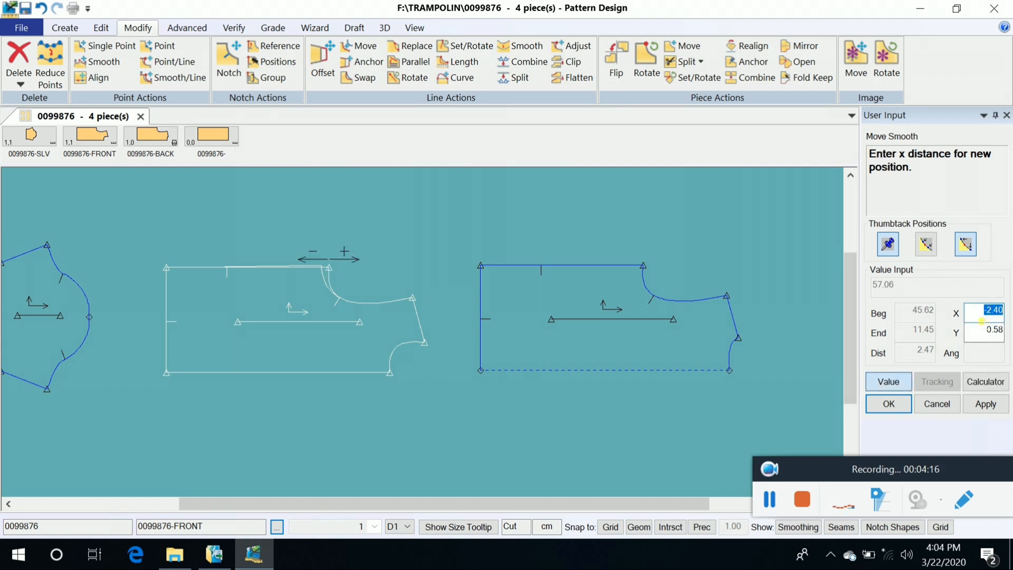
key("BackSpace")
key("Return")
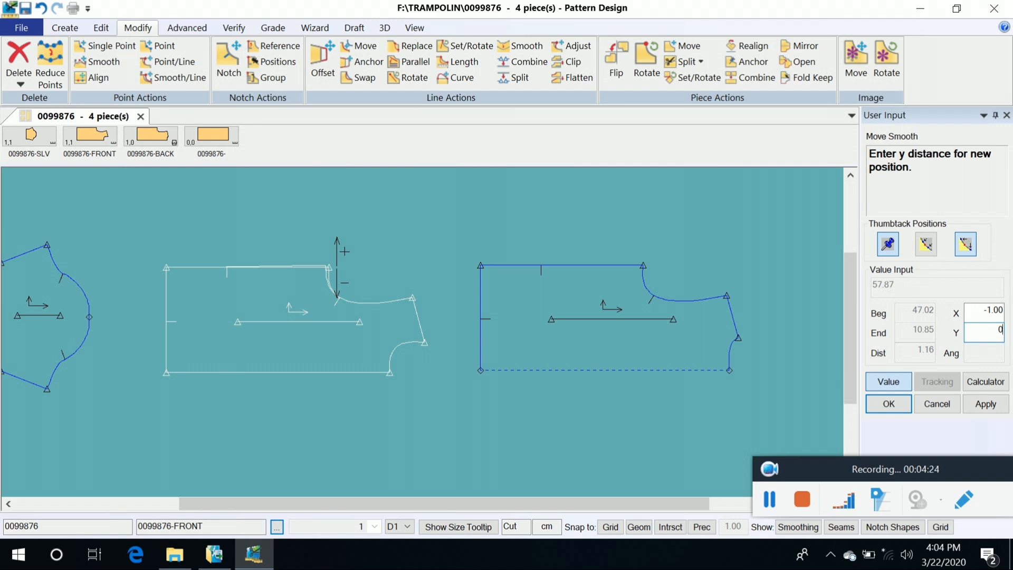
type("0")
key("Return")
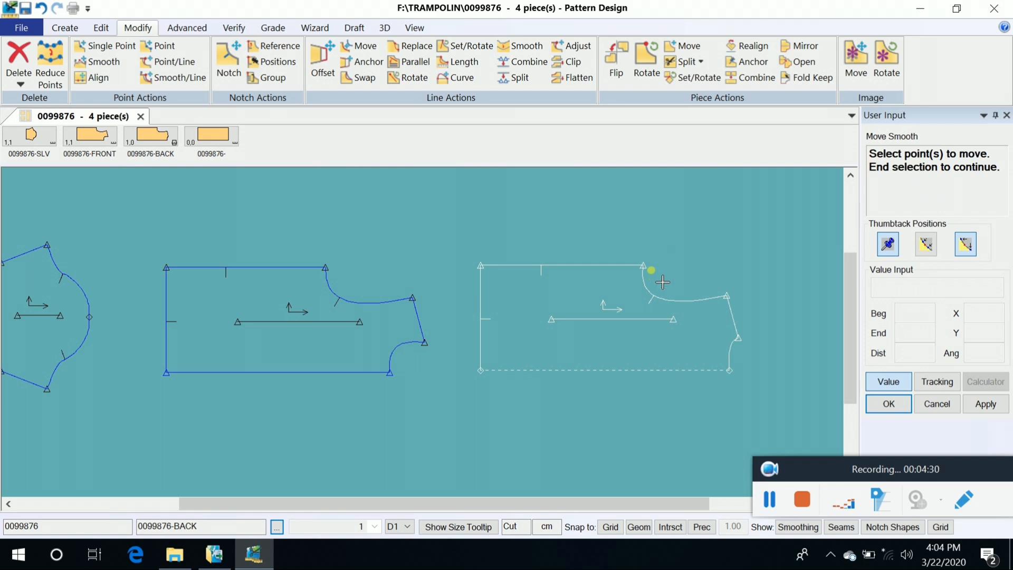
Move the back piece's underarm point smoothly by X -1.00 and Y 0.00, keeping the default thumbtacks, and end Move Smooth
left_click(645, 265)
right_click(668, 248)
left_click(668, 248)
right_click(667, 248)
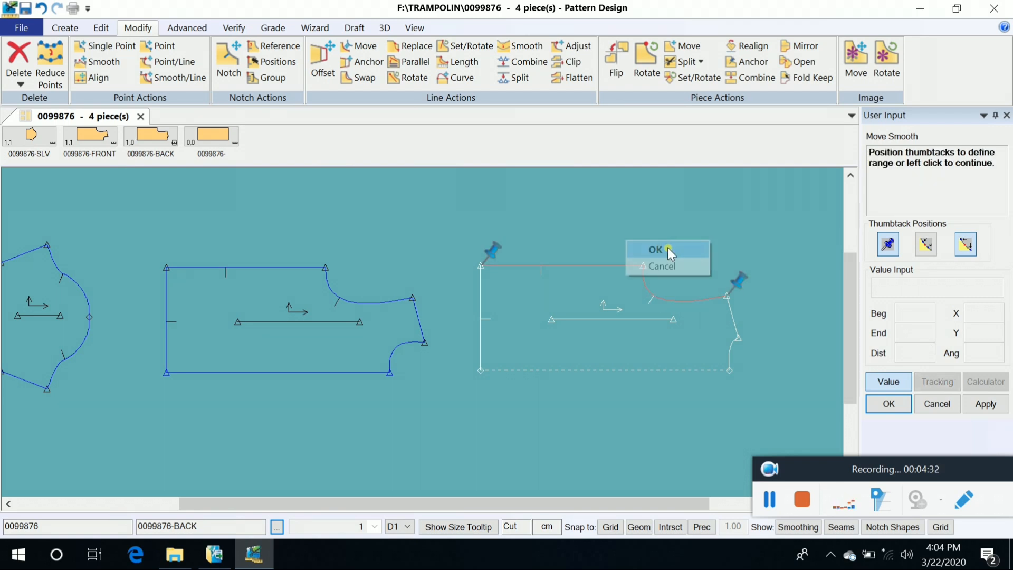
left_click(666, 249)
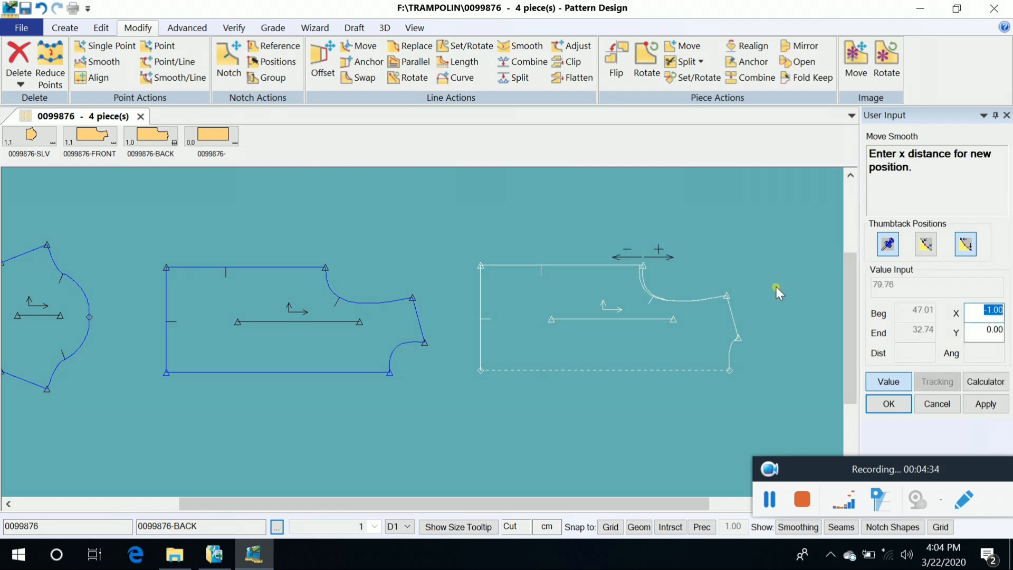
key("Return")
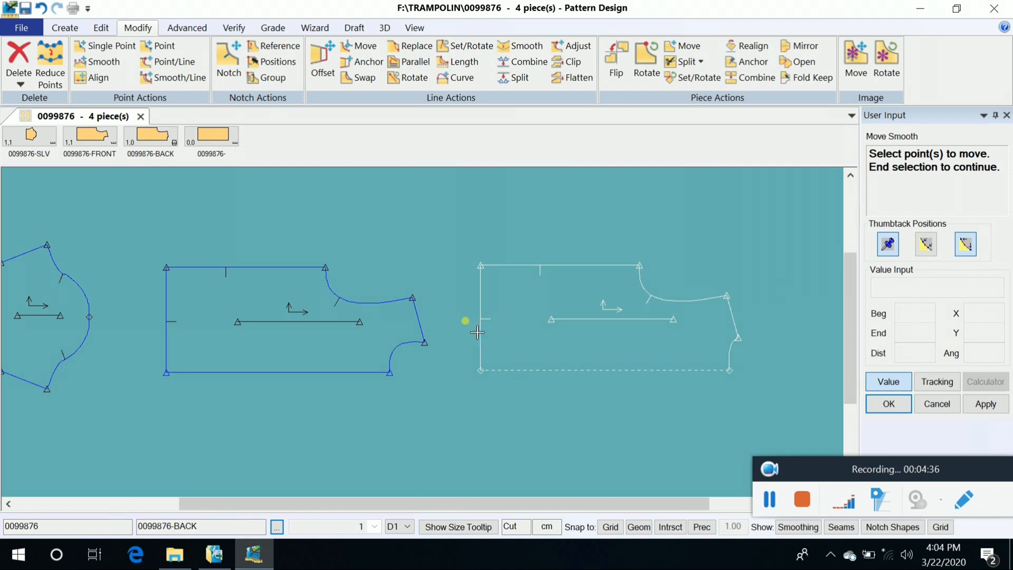
right_click(548, 236)
left_click(548, 236)
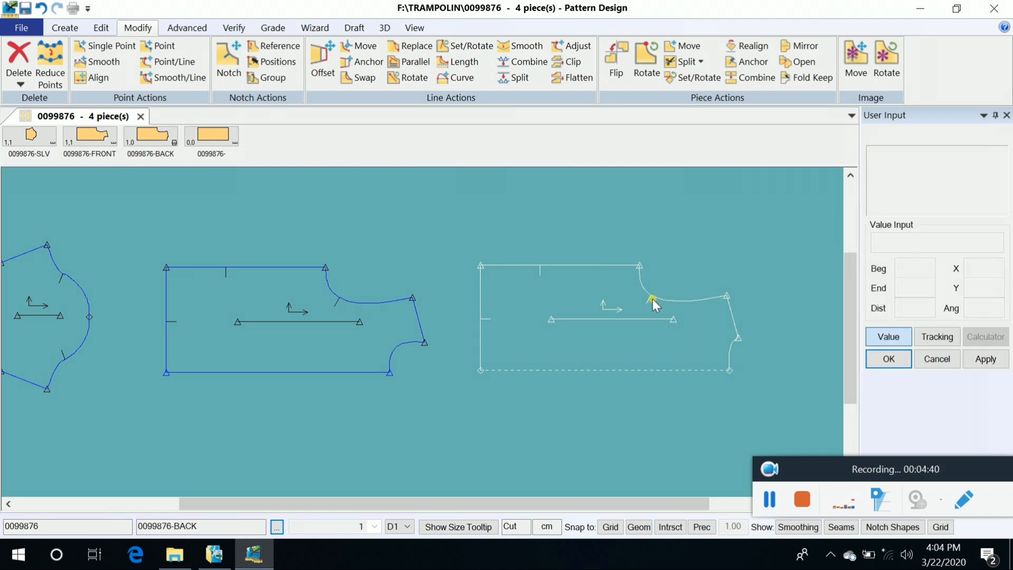
Reposition the front and back pieces slightly in the work area
scroll(652, 298, "down", 2)
left_click(470, 324)
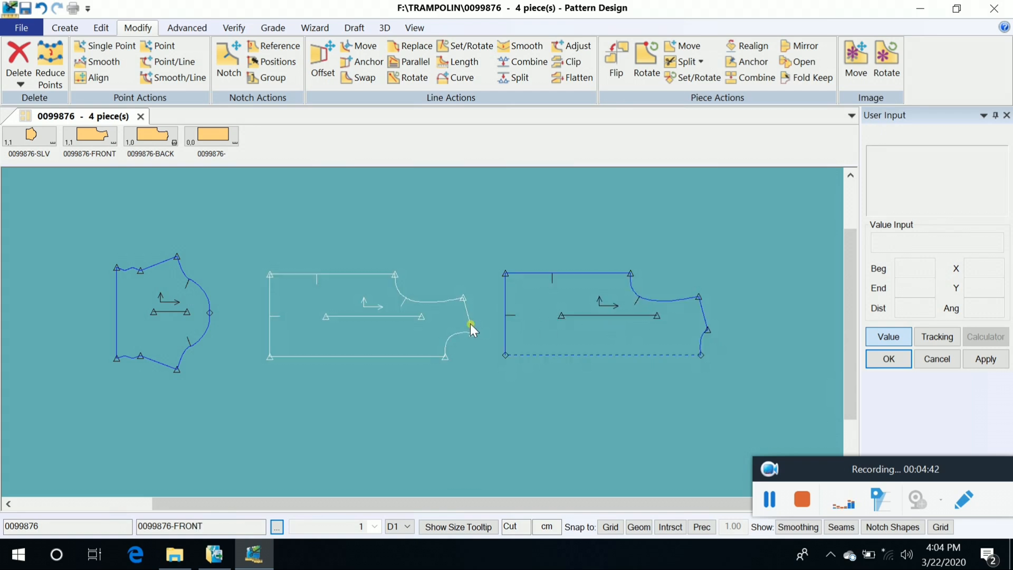
left_click_drag(405, 325, 402, 328)
left_click_drag(536, 320, 536, 321)
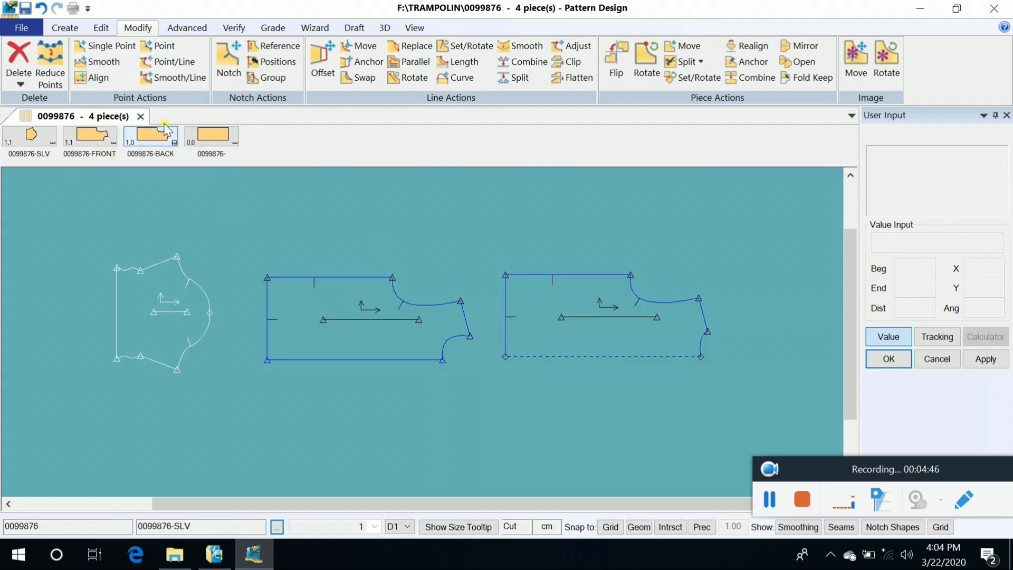
Shorten the grain lines of the front and back pieces to under half their length with Move Point Line in cursor mode
left_click(170, 63)
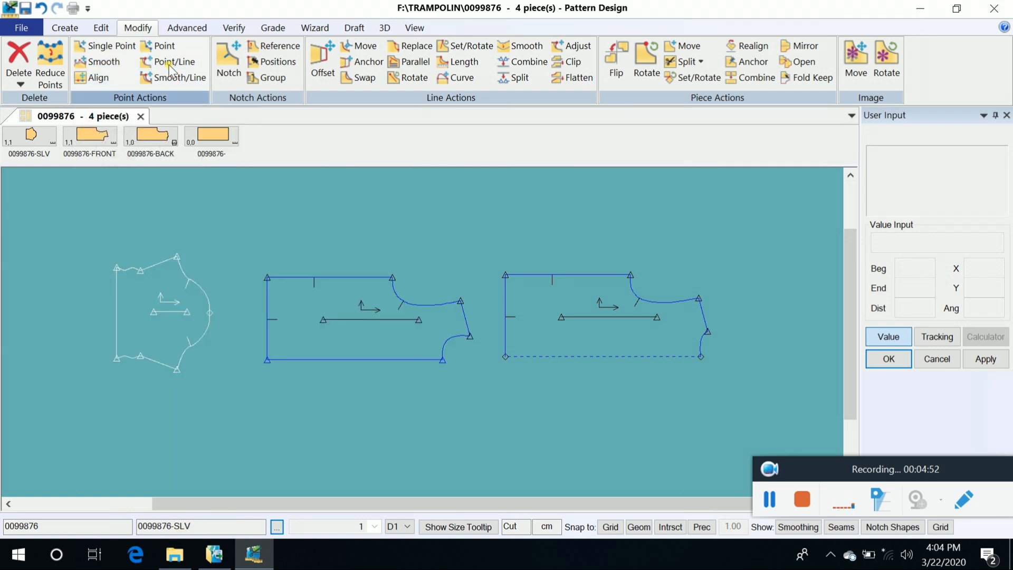
left_click(417, 320)
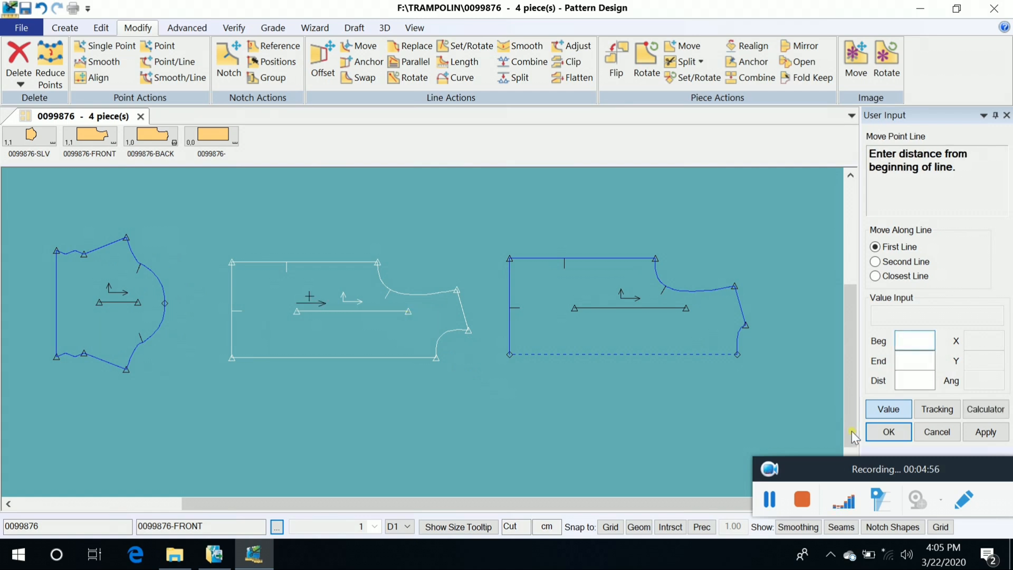
left_click(891, 411)
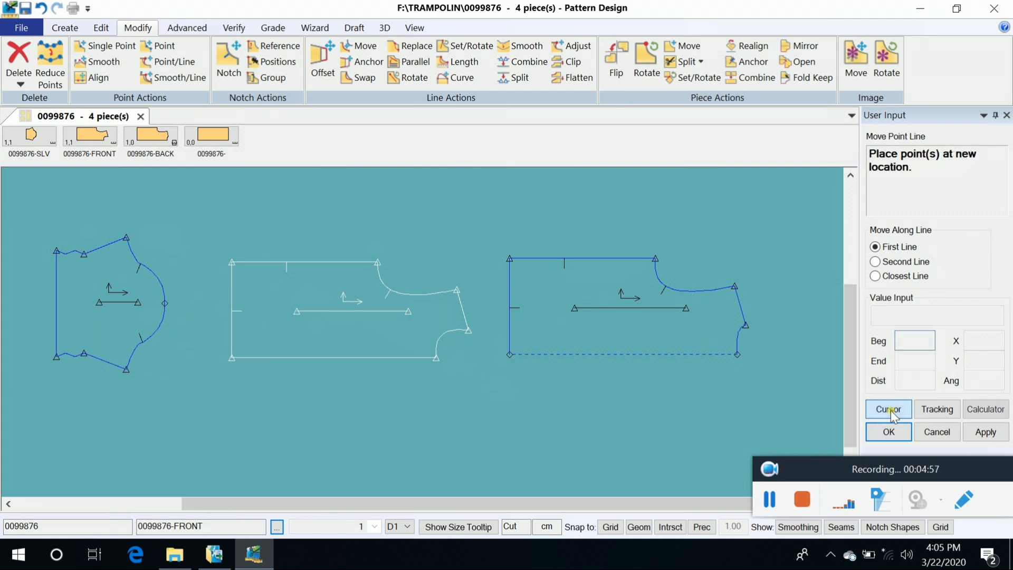
left_click(363, 320)
left_click(692, 318)
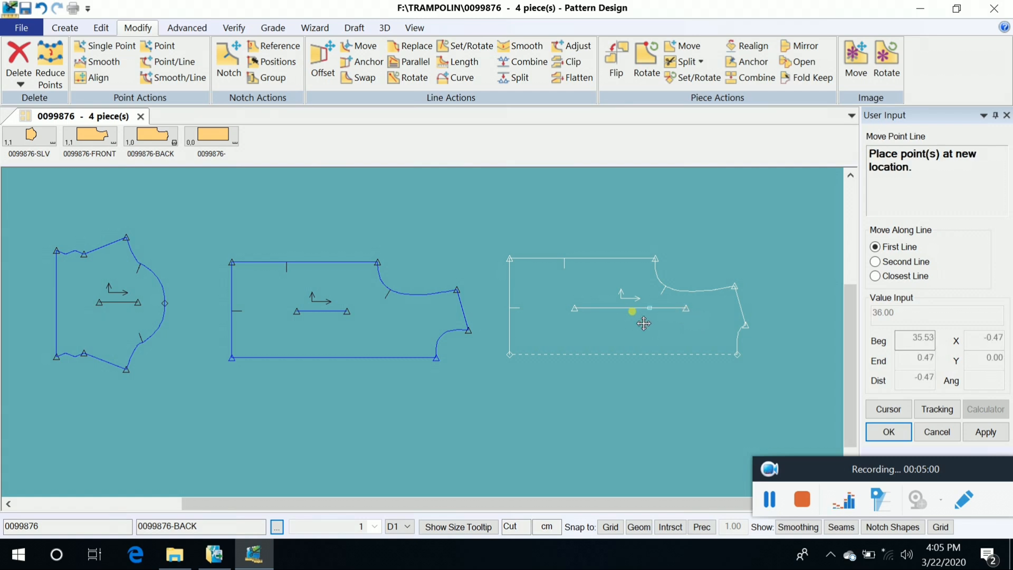
left_click(620, 312)
right_click(686, 208)
left_click(697, 215)
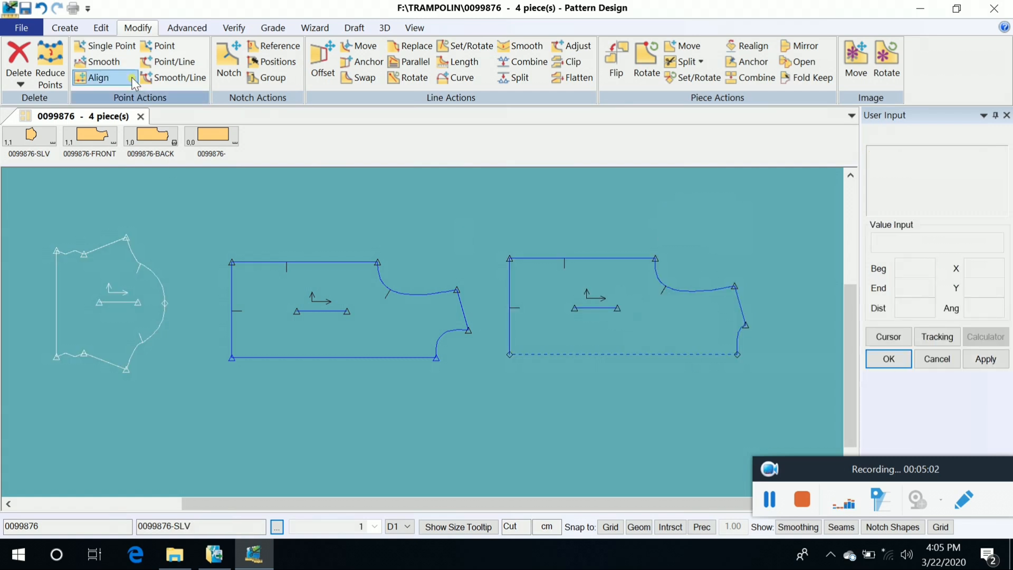
Draw a 2-point line about 19.4 cm long from inside the back piece across its armhole curve
left_click(64, 27)
left_click(238, 74)
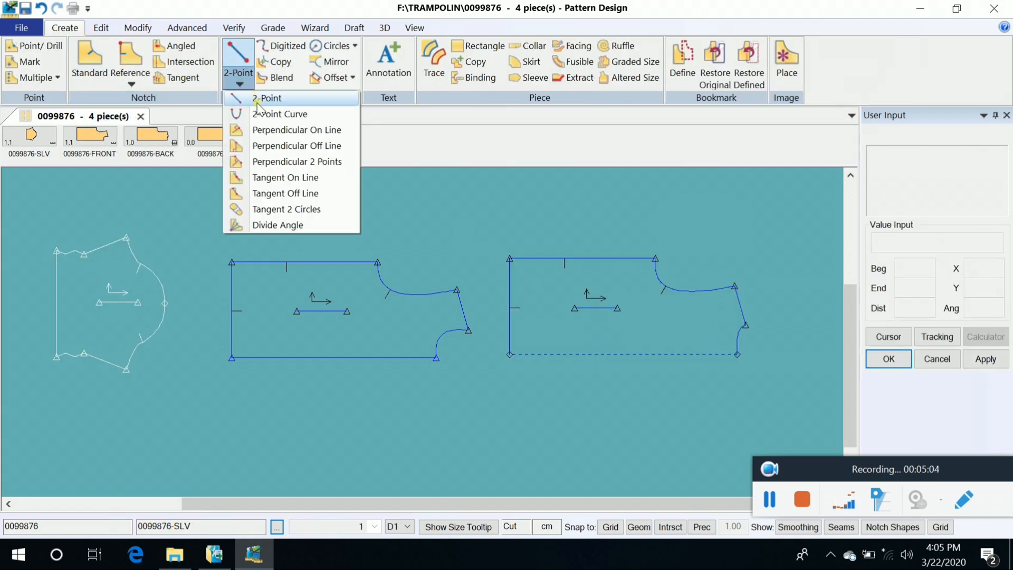
left_click(258, 98)
left_click(659, 330)
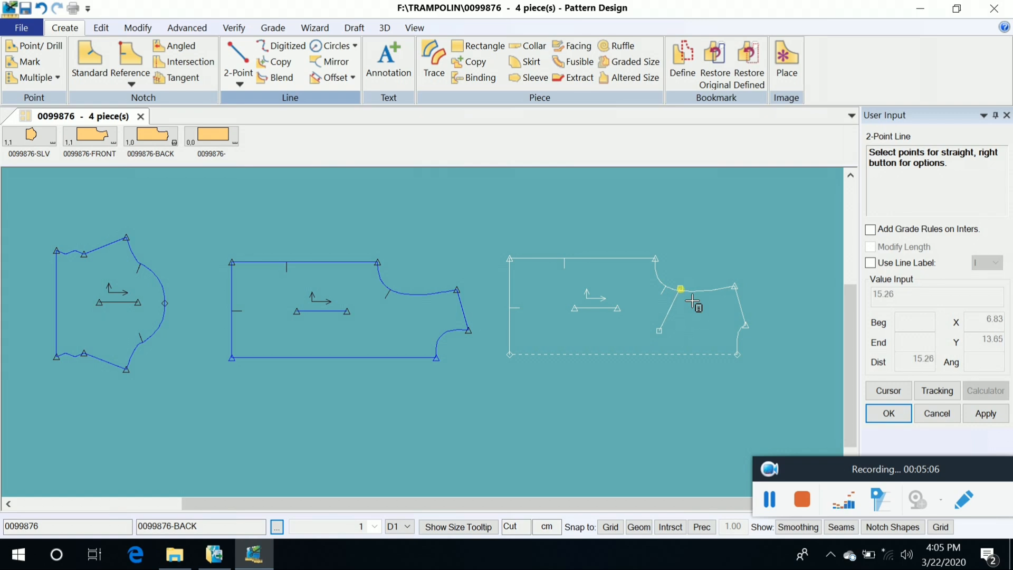
left_click(685, 277)
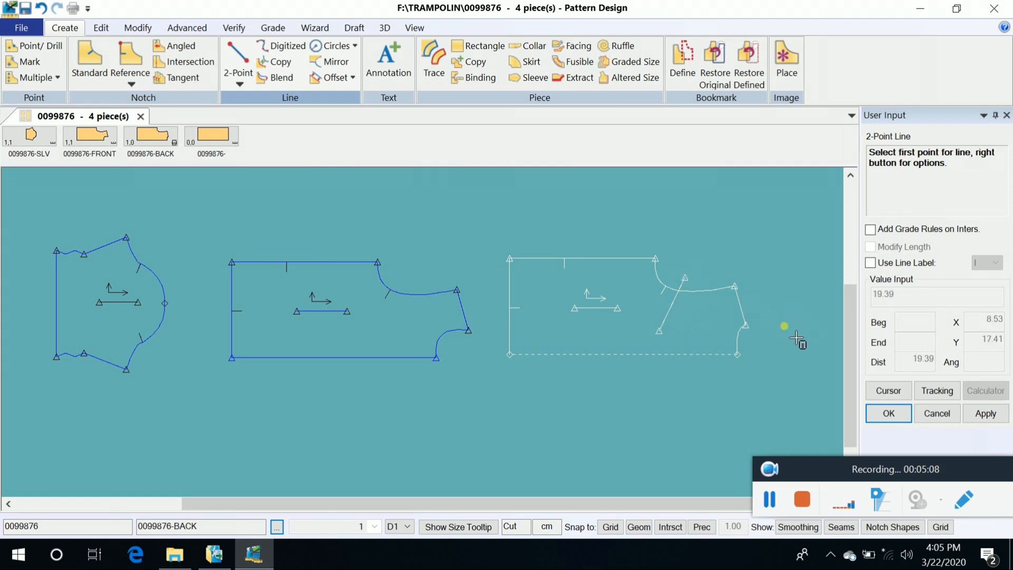
right_click(695, 203)
left_click(694, 118)
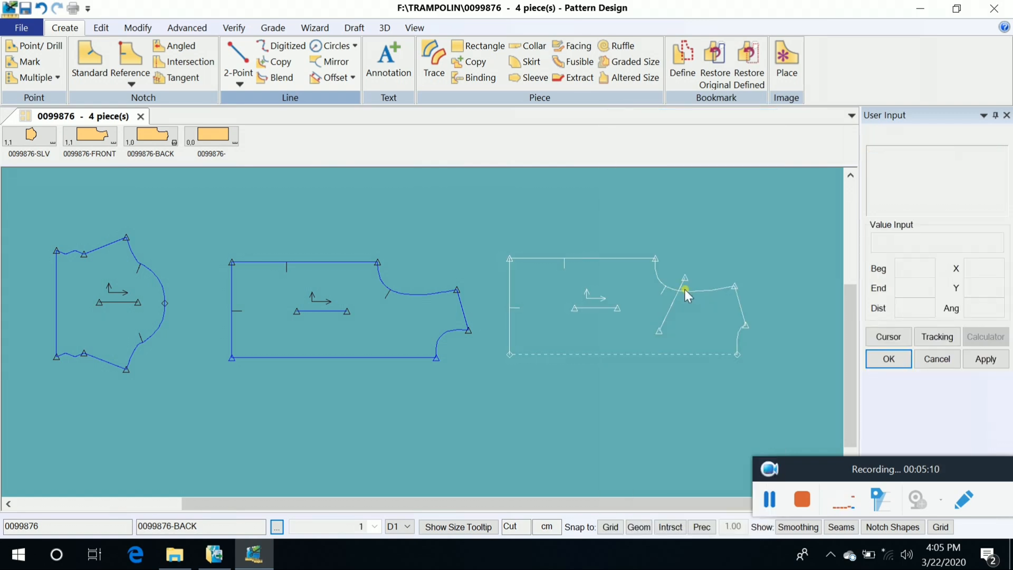
left_click(684, 274)
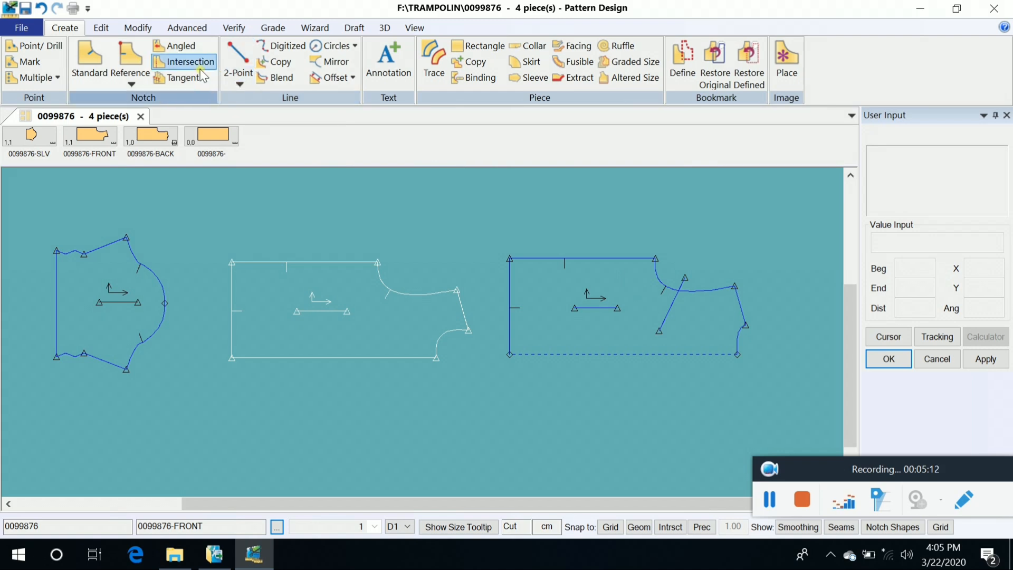
Shorten the drawn line on the back piece with Move Point Line, bringing its outer end point back to the armhole curve
left_click(137, 28)
left_click(168, 61)
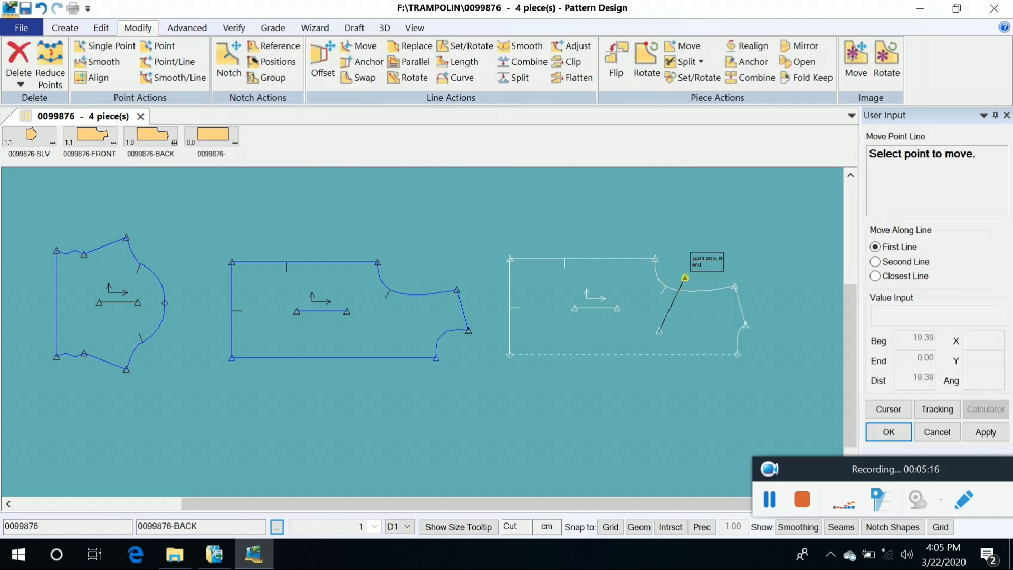
left_click(682, 278)
left_click(688, 299)
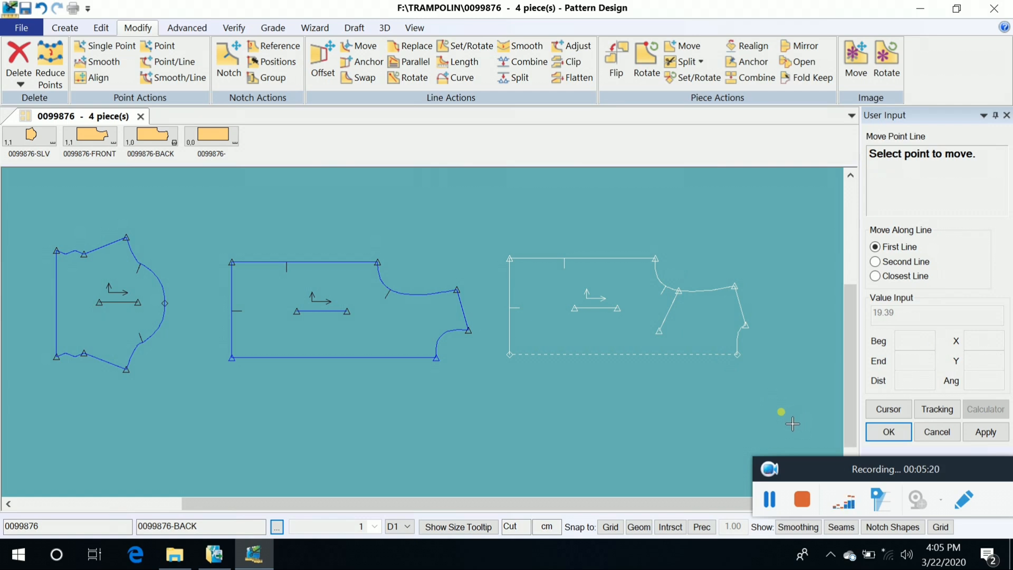
Undo the end point move and the 2-point line on the back piece
key("ctrl+z")
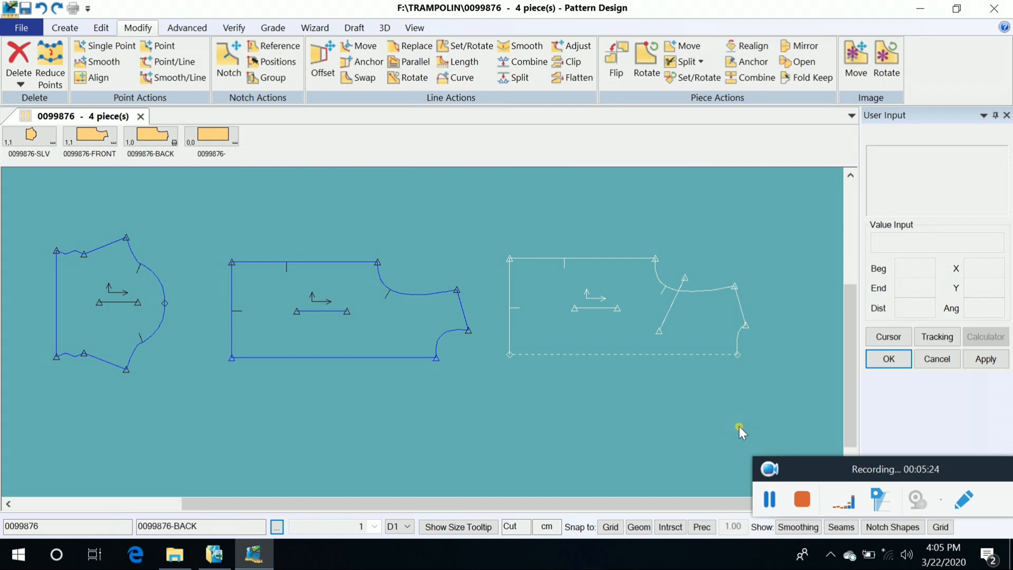
key("ctrl+z")
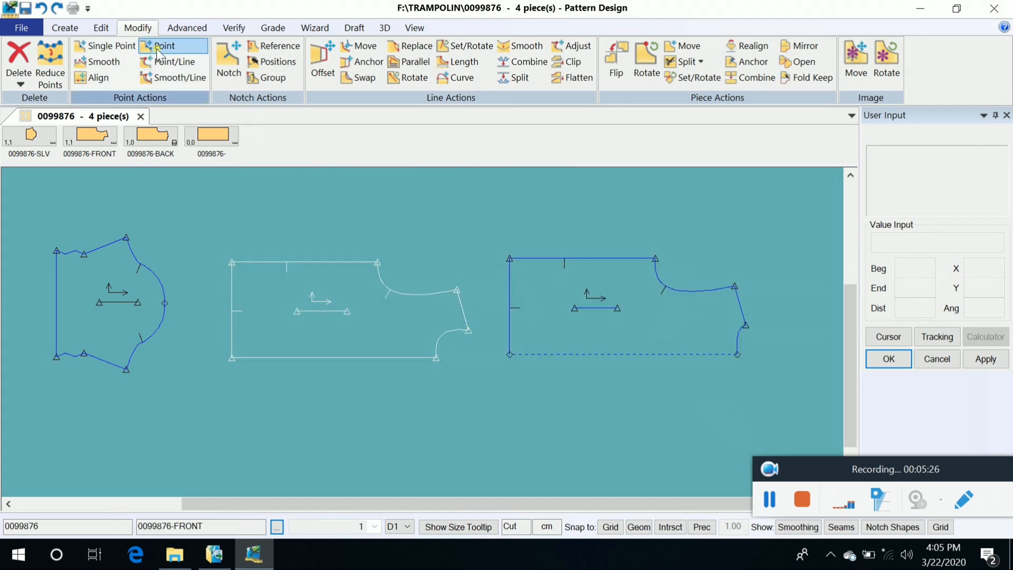
left_click(157, 51)
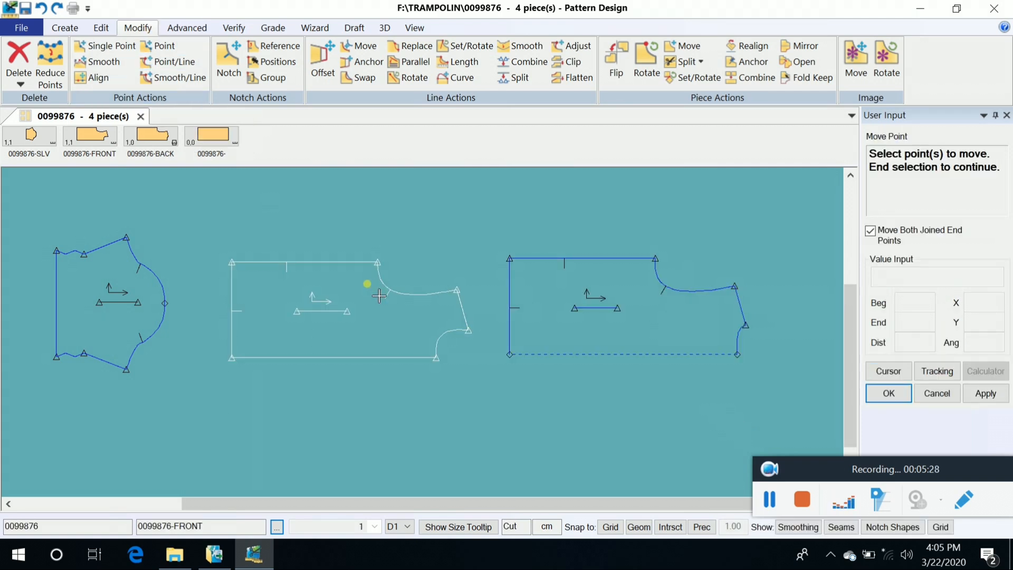
scroll(379, 296, "down", 1)
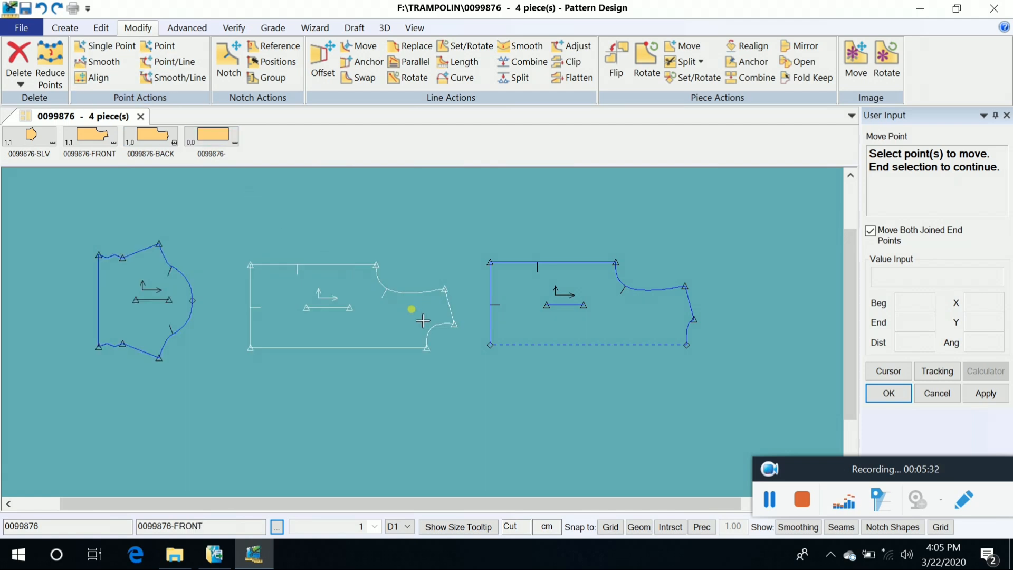
left_click_drag(335, 240, 439, 309)
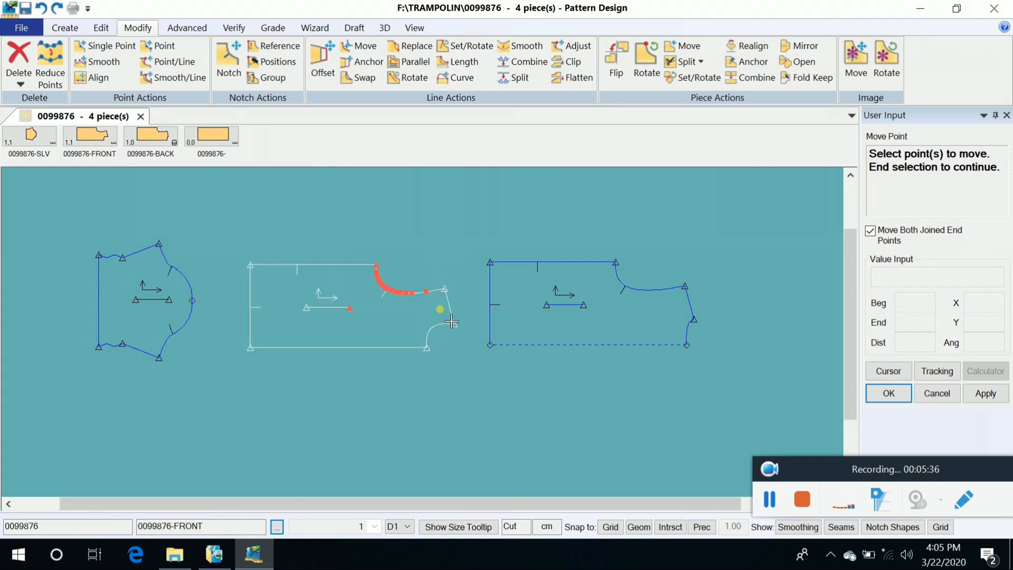
right_click(418, 254)
left_click(418, 249)
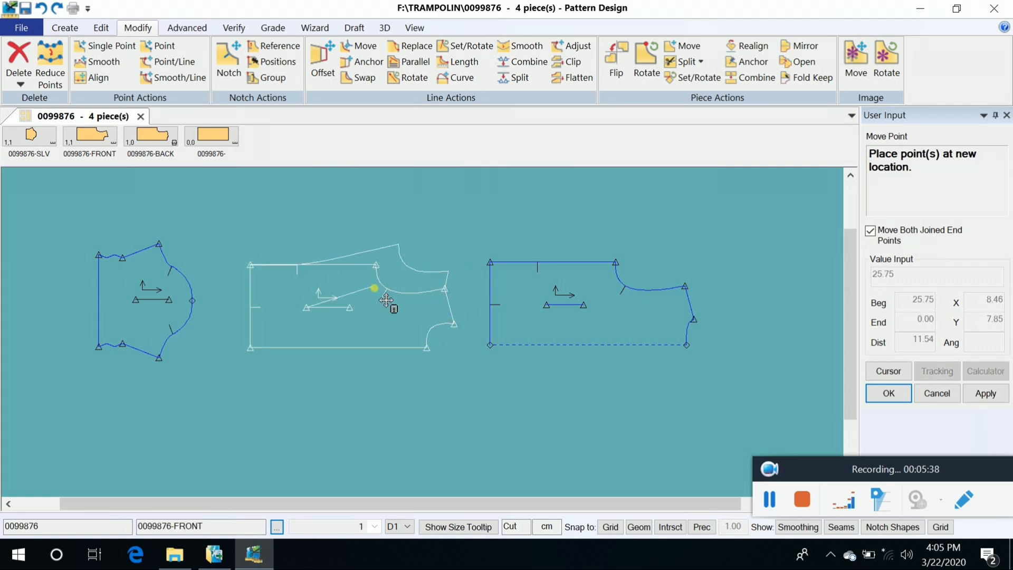
left_click(360, 291)
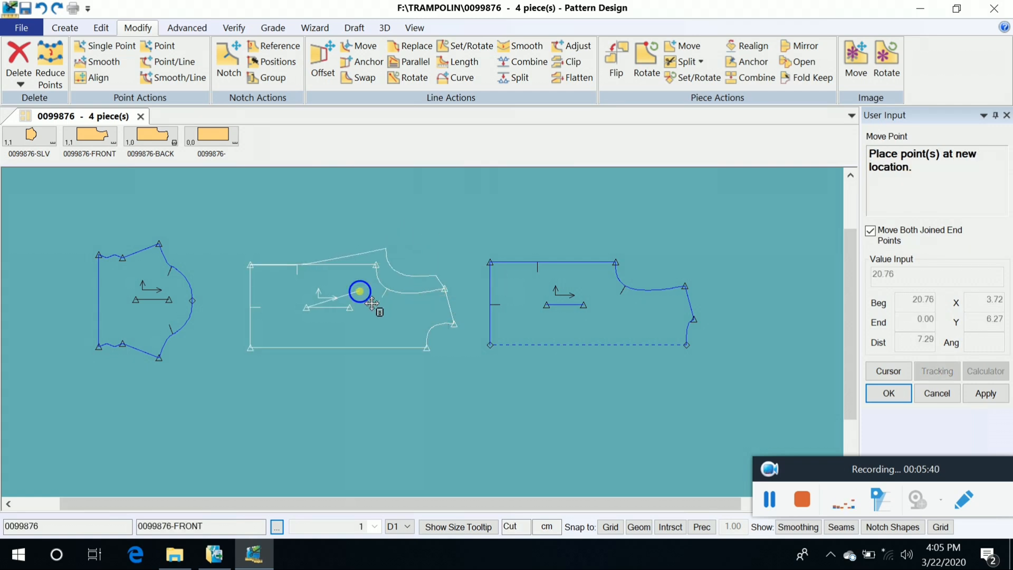
right_click(359, 291)
left_click(362, 310)
scroll(388, 318, "down", 3)
right_click(432, 221)
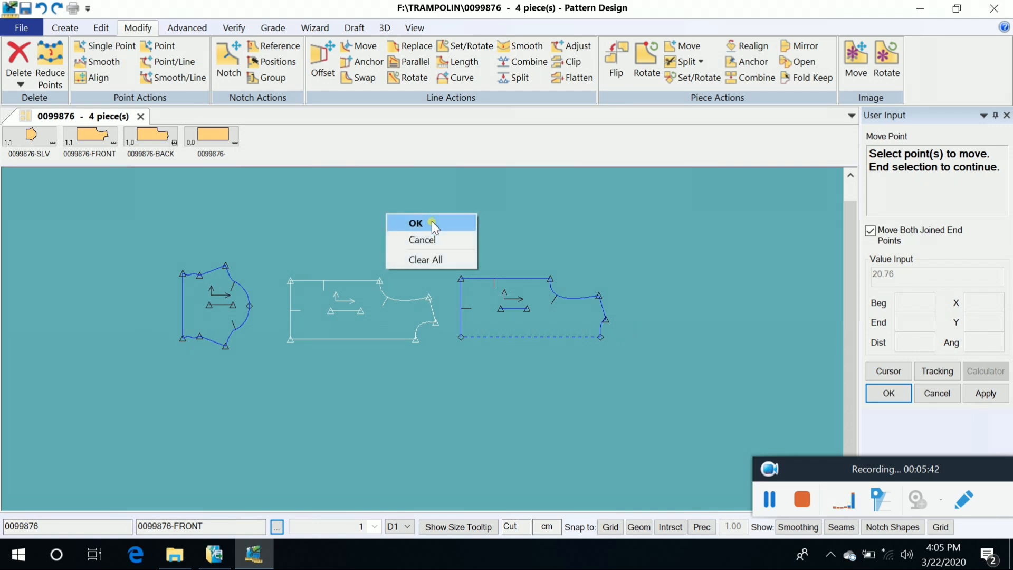
left_click(432, 222)
Rearrange the pieces so the back piece sits directly below the front piece with their hem edges roughly lined up
left_click(337, 403)
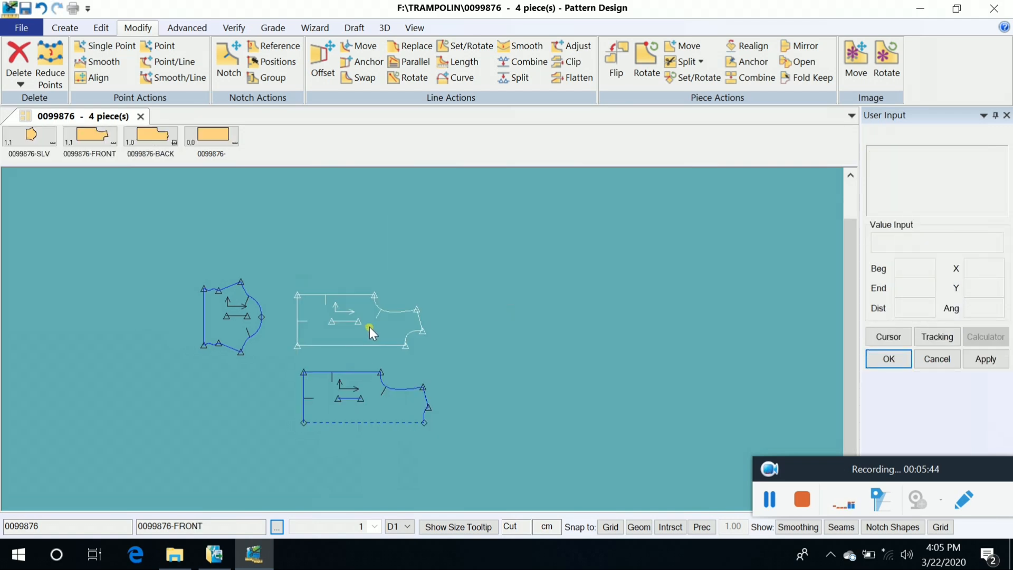
left_click(383, 335)
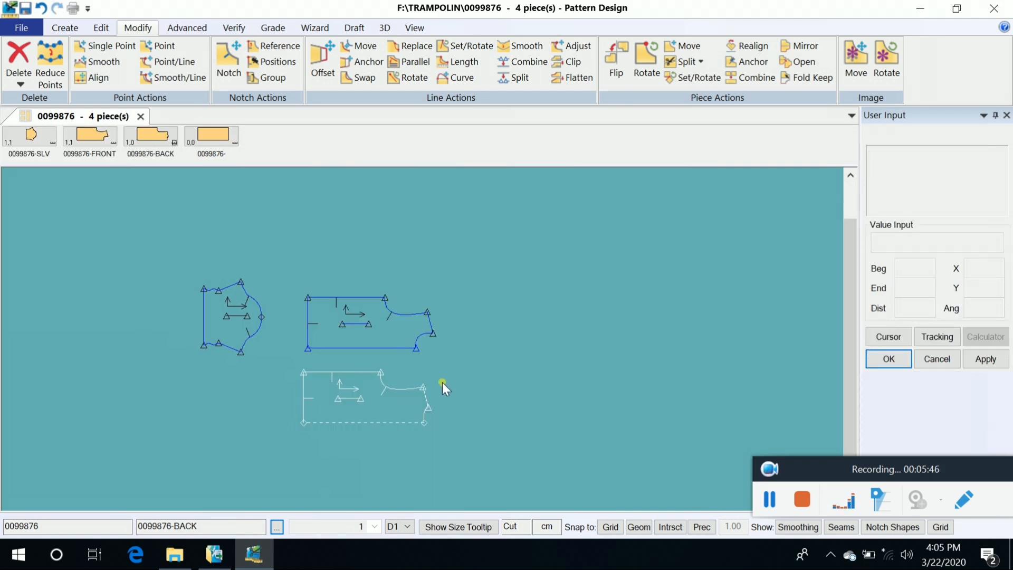
left_click(370, 380)
left_click(384, 378)
left_click(376, 335)
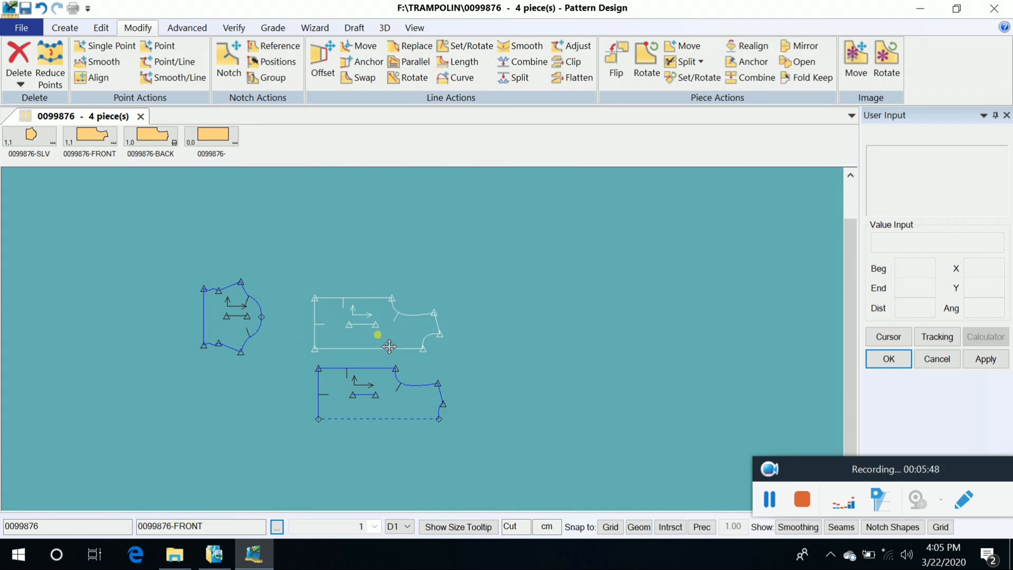
left_click(383, 335)
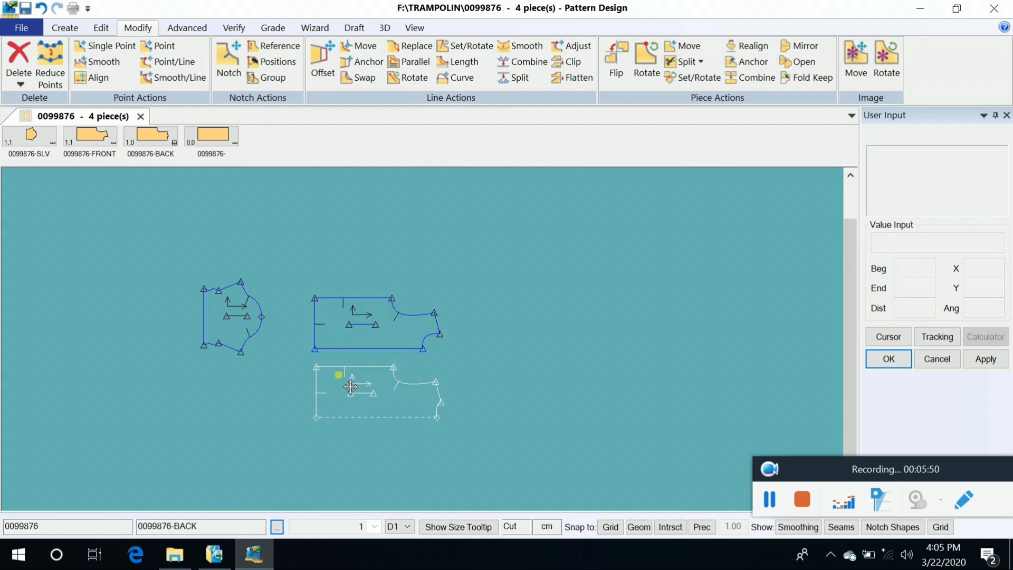
left_click(337, 375)
Move the hem-edge points of the front and back pieces together by X -2 cm and Y 0 with Move Point
left_click(164, 48)
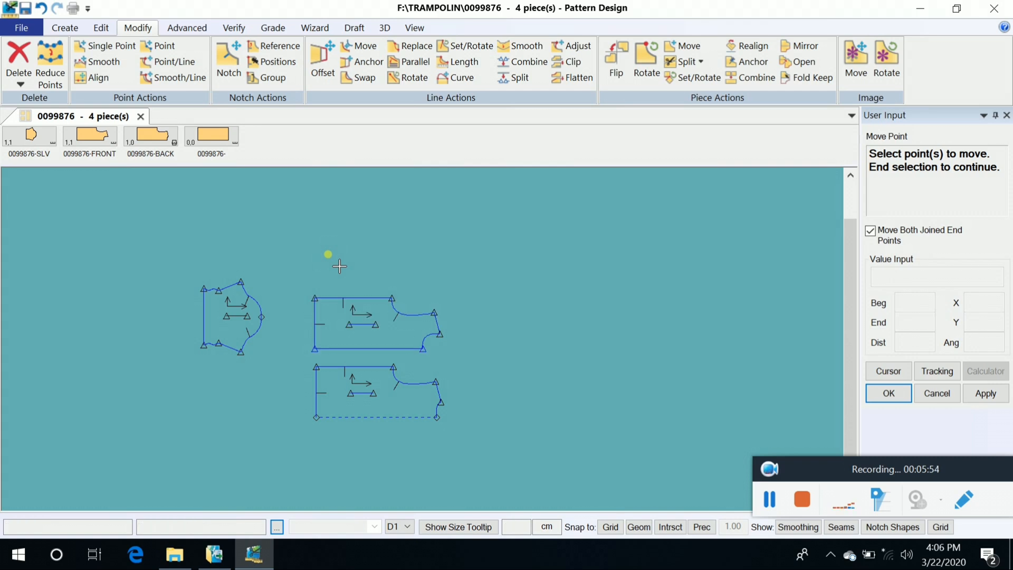
left_click_drag(327, 264, 297, 450)
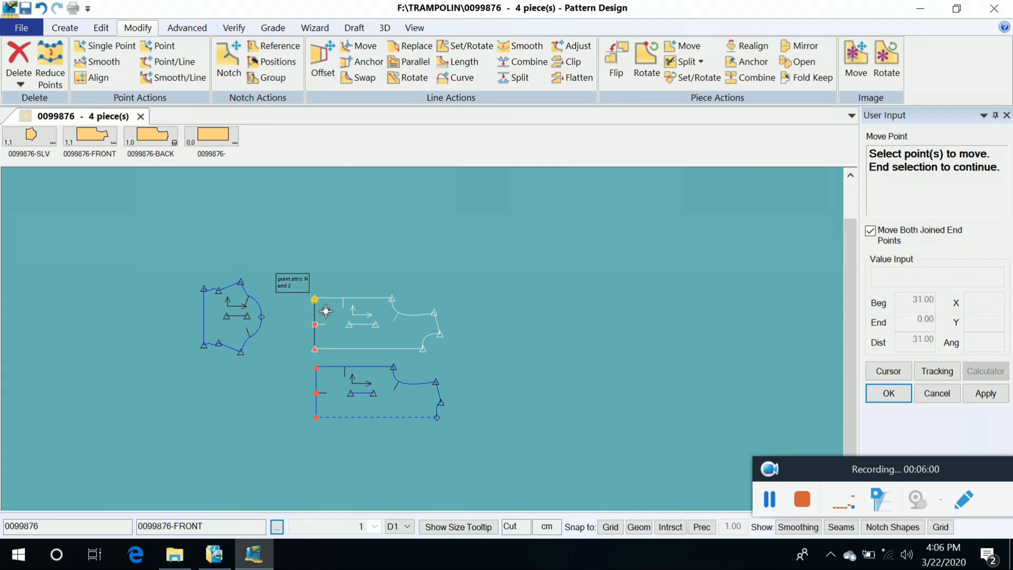
right_click(333, 284)
left_click(335, 285)
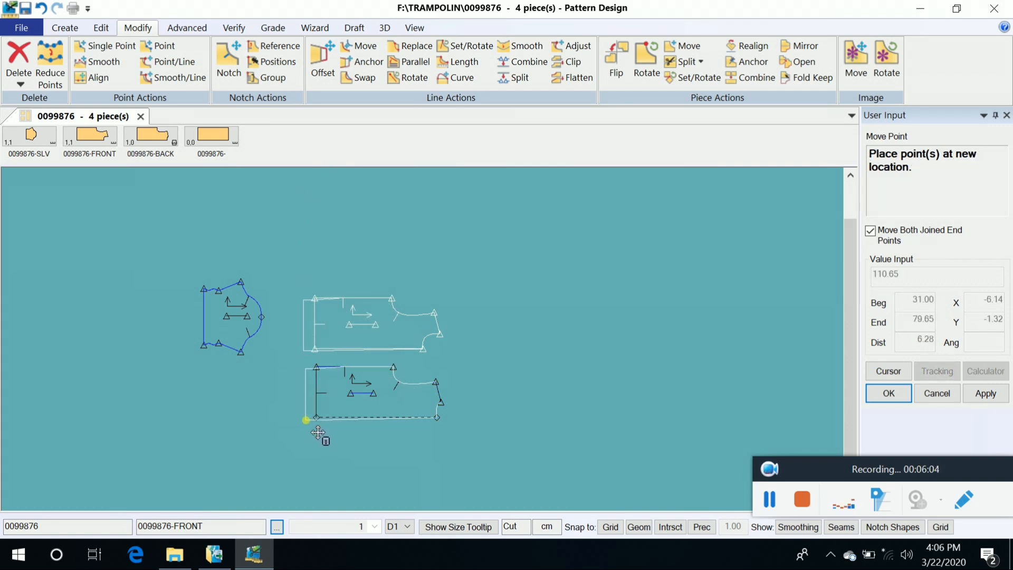
key("F12")
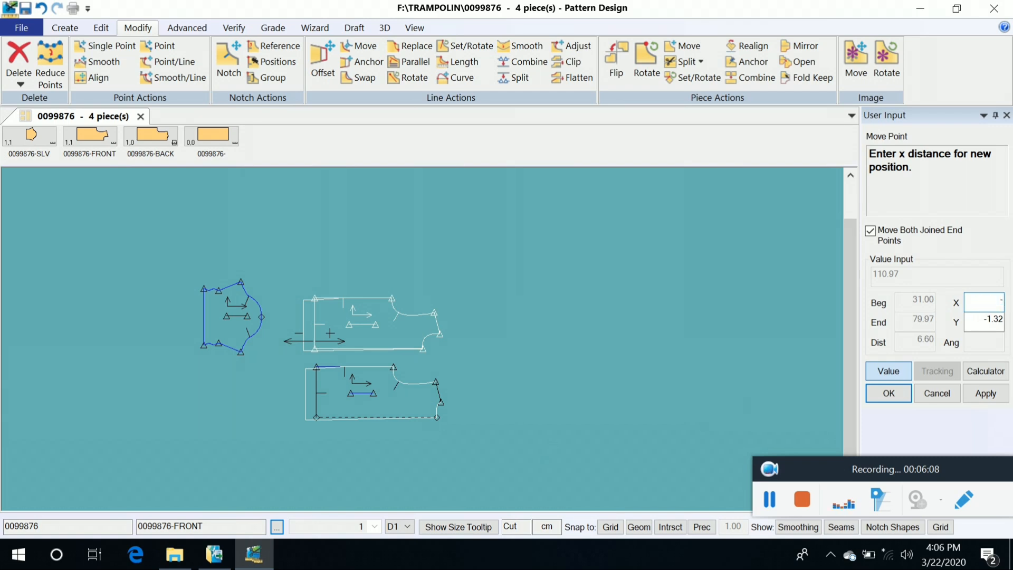
key("Return")
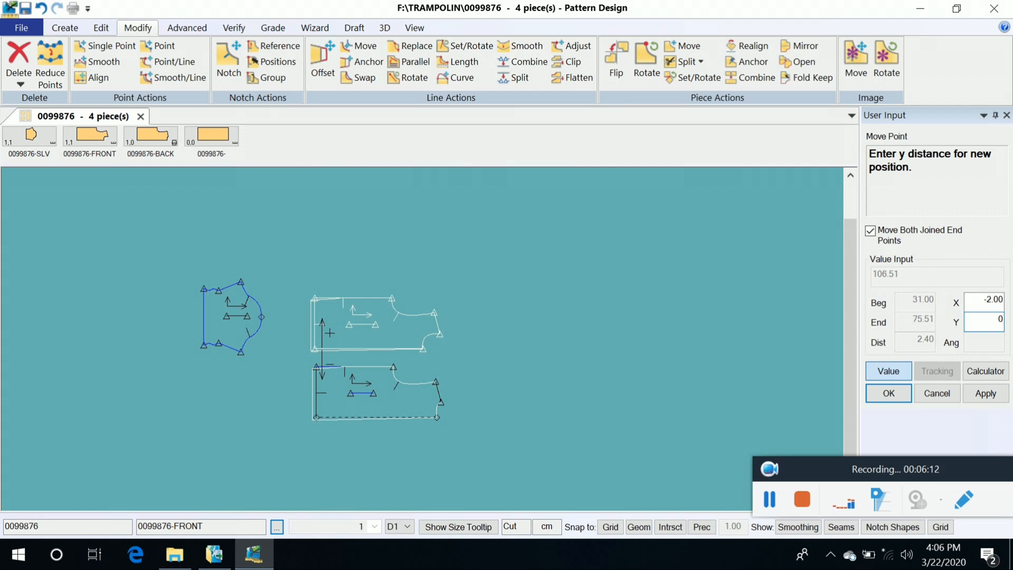
key("Return")
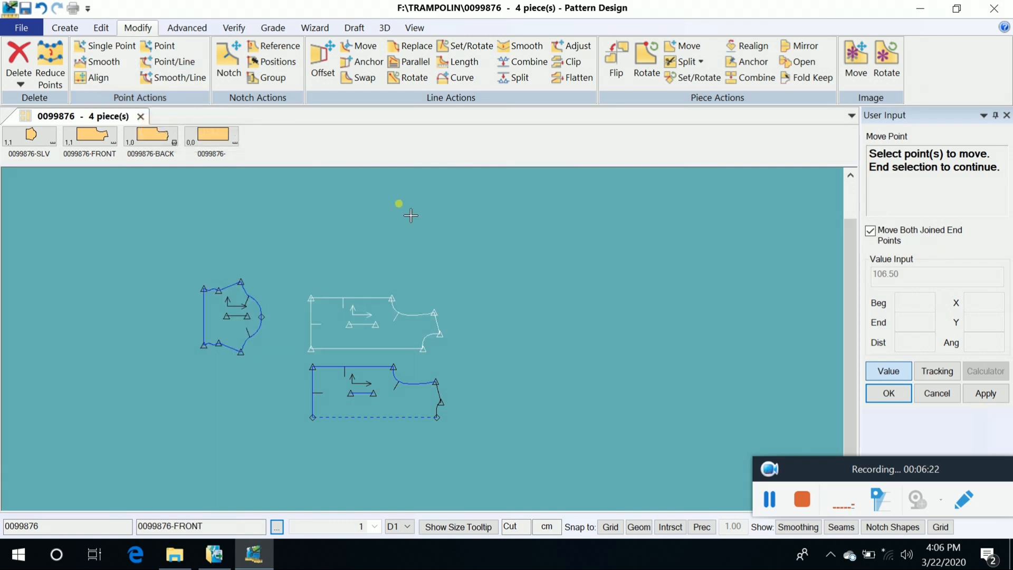
right_click(386, 240)
left_click(385, 239)
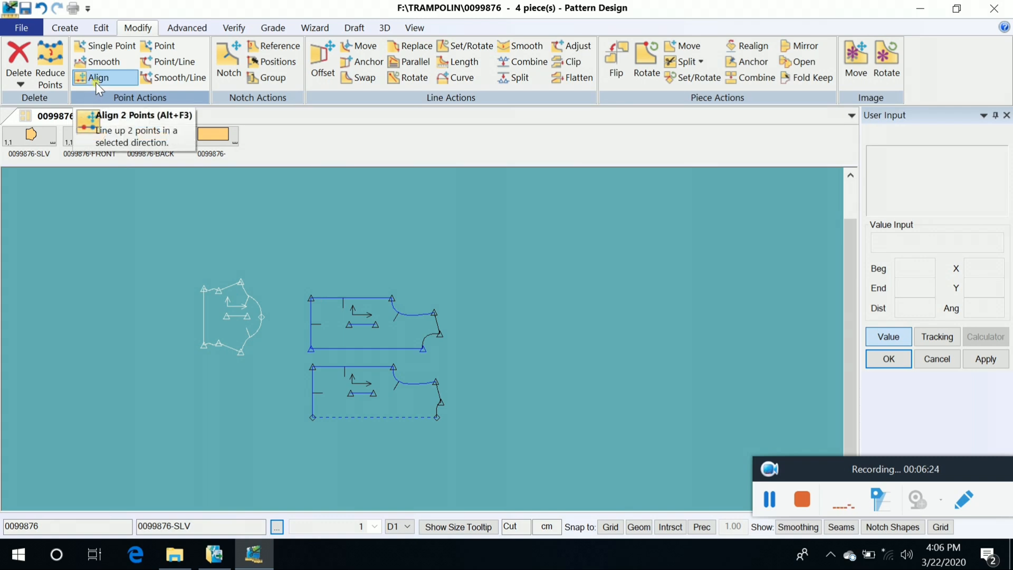
Draw a slanted 2-point line about 27.1 cm long inside the front piece, crossing its grain line, in cursor mode
scroll(339, 419, "up", 2)
scroll(343, 403, "up", 1)
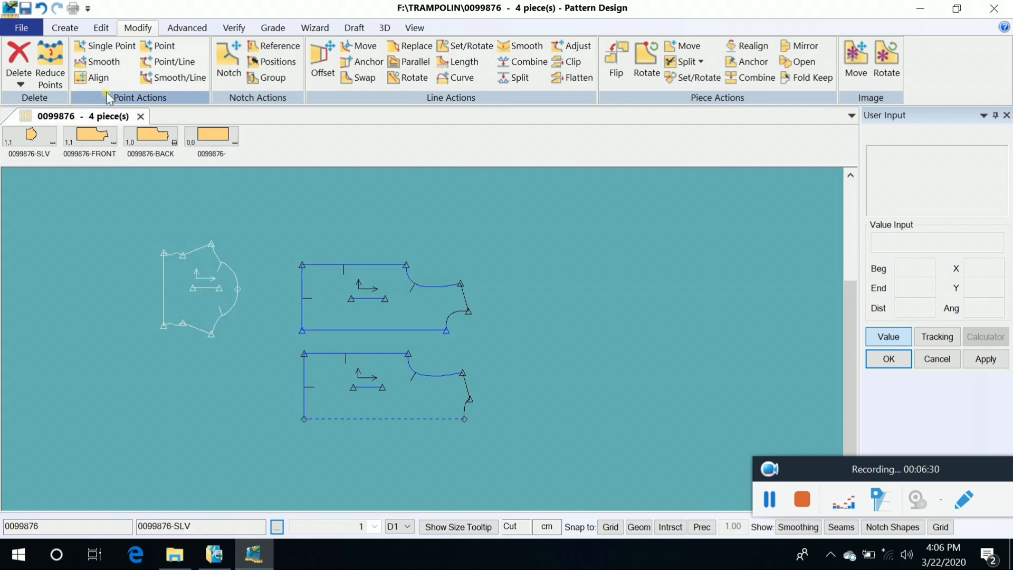
left_click(65, 27)
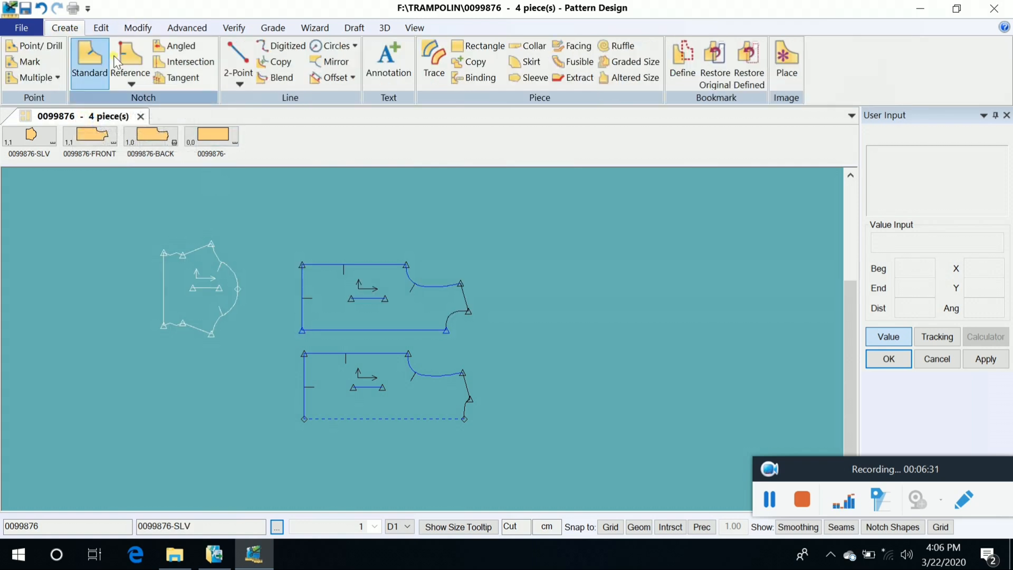
left_click(238, 83)
left_click(264, 97)
left_click(381, 325)
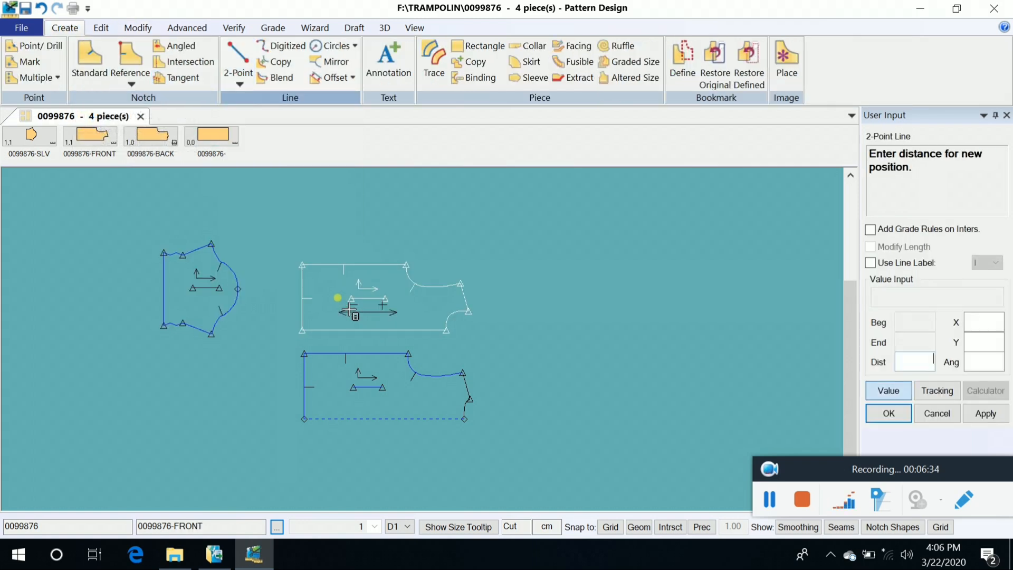
left_click(884, 396)
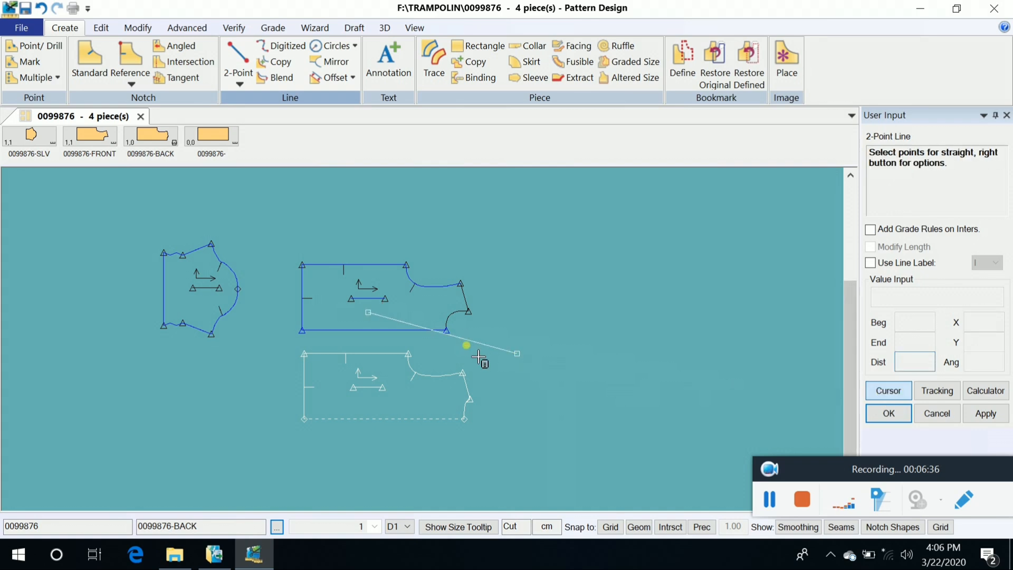
left_click(322, 278)
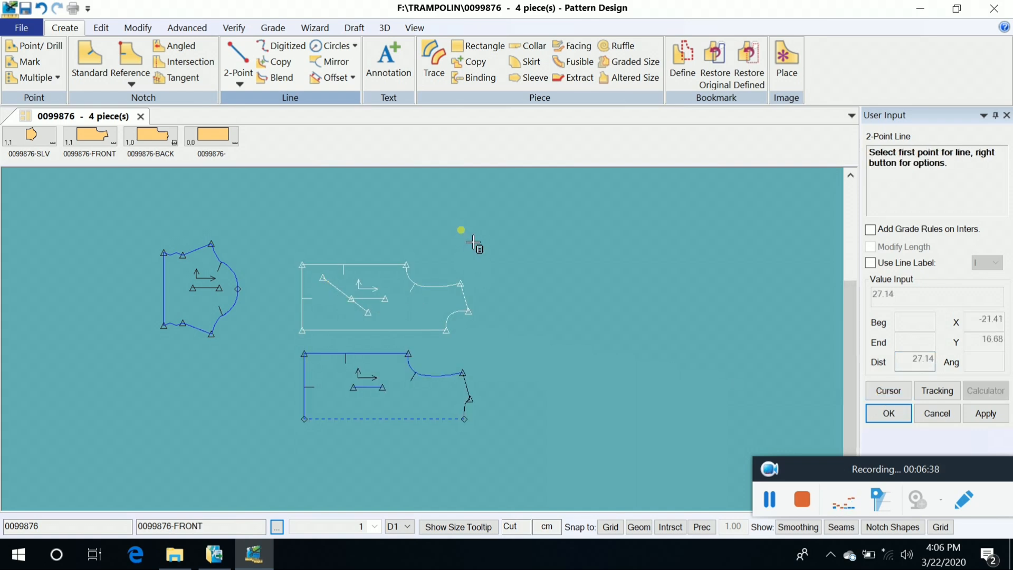
right_click(461, 230)
left_click(399, 118)
scroll(381, 239, "up", 2)
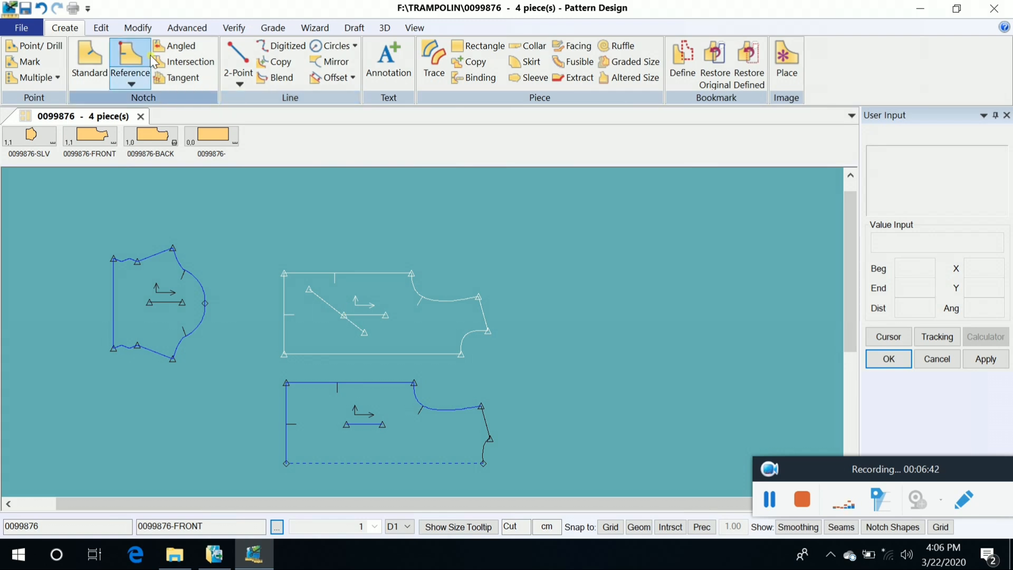
Align the slanted line's upper end point horizontally with its lower end point using Align 2 Points, and undo the alignment
left_click(138, 27)
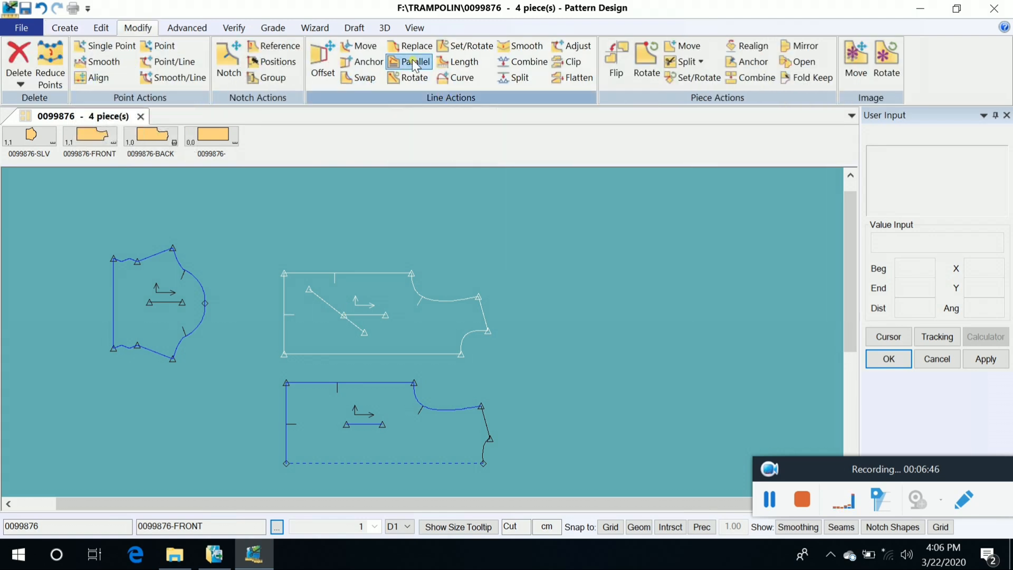
left_click(100, 78)
left_click(906, 237)
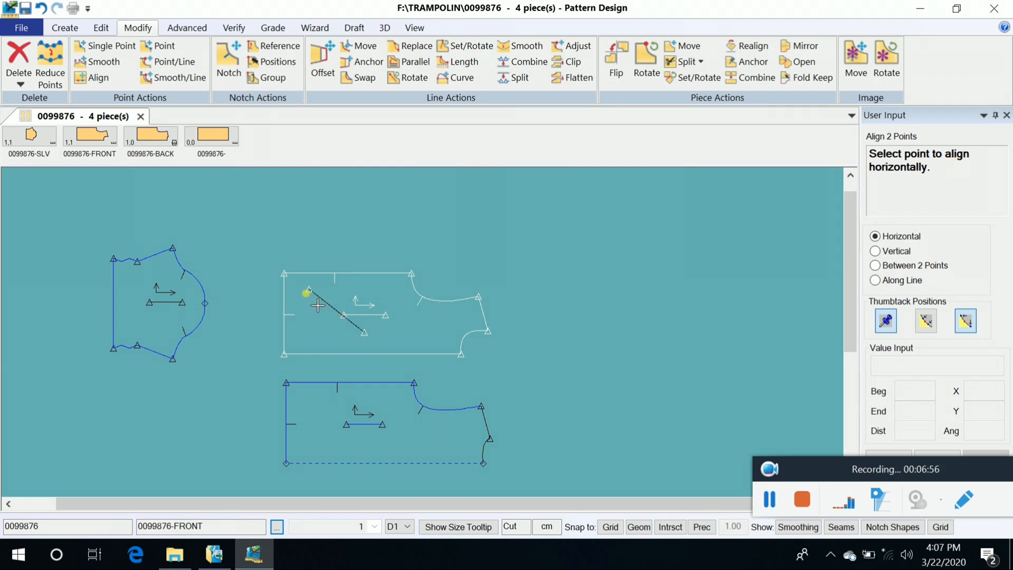
left_click(309, 290)
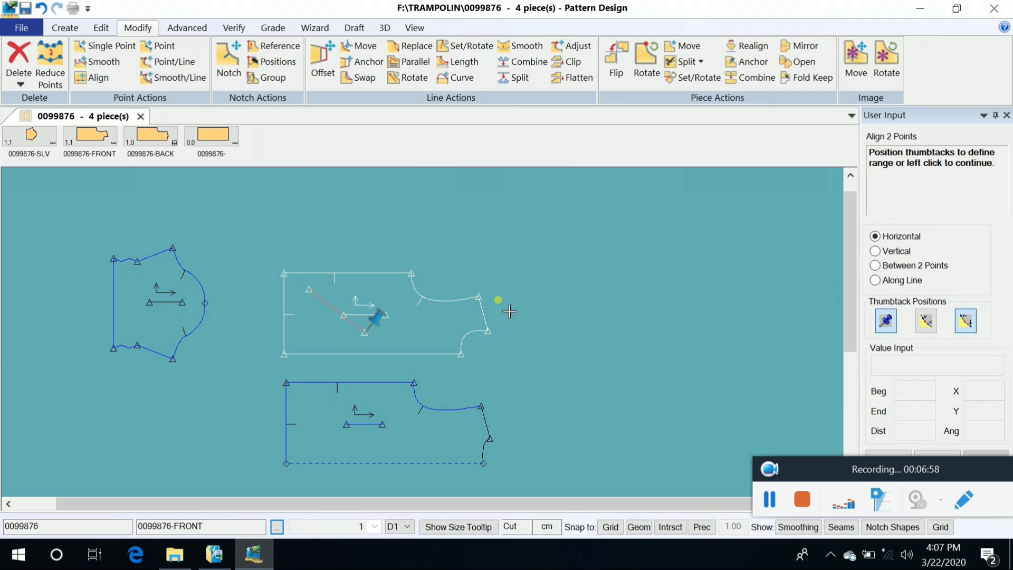
left_click(412, 259)
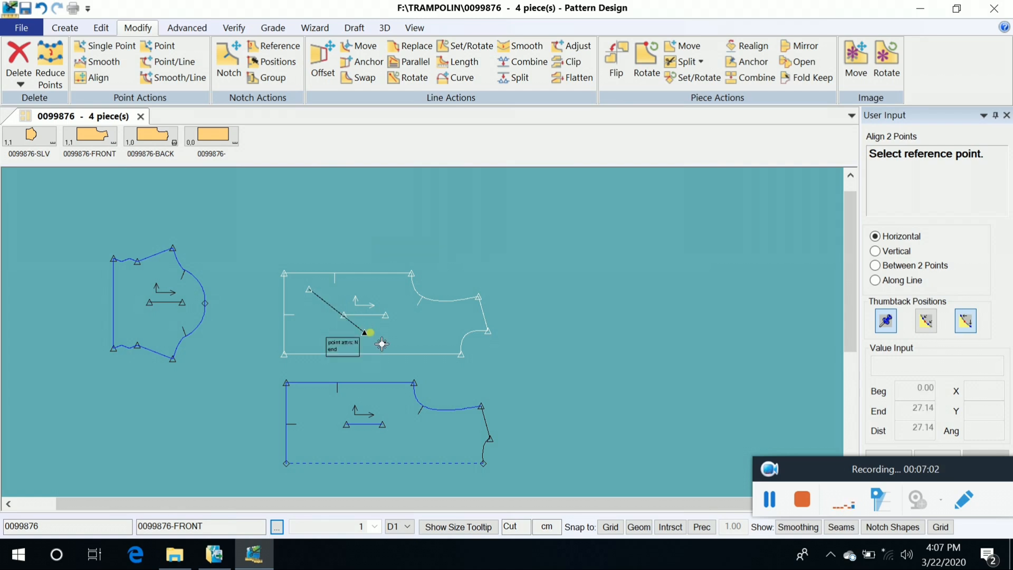
left_click(368, 334)
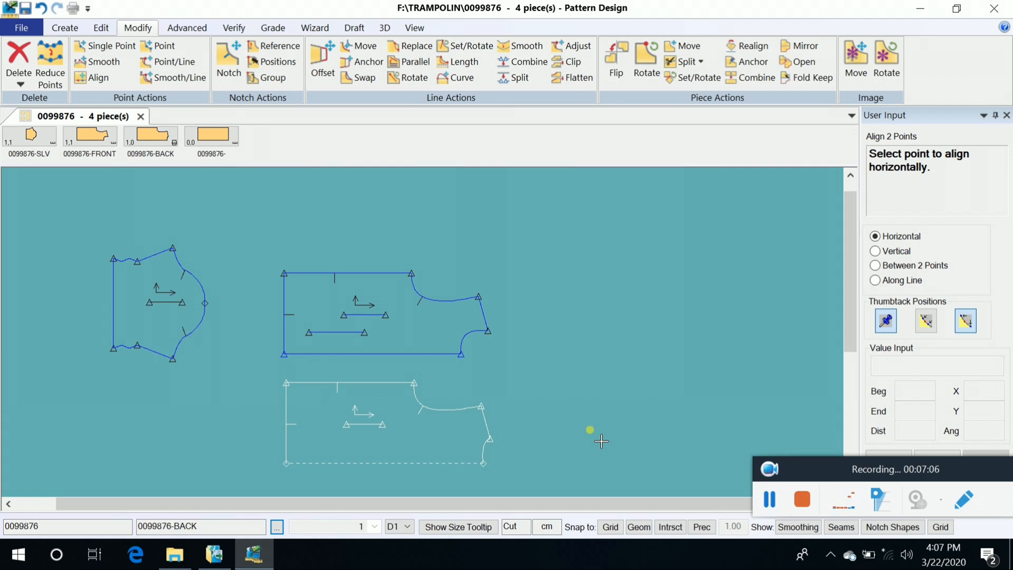
key("ctrl+z")
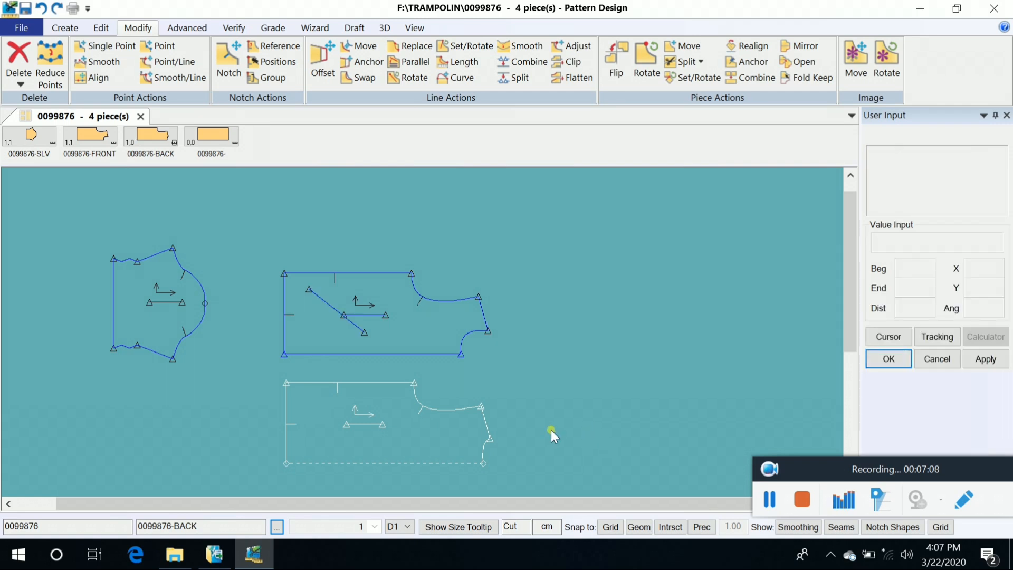
Align the slanted line's lower end point vertically with its upper end point using Align 2 Points
left_click(98, 79)
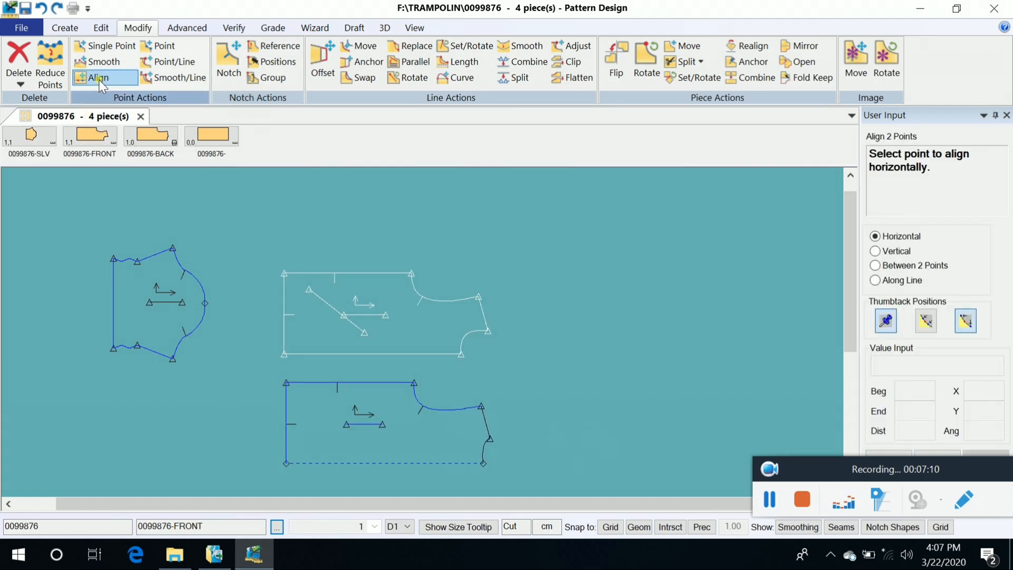
left_click(890, 254)
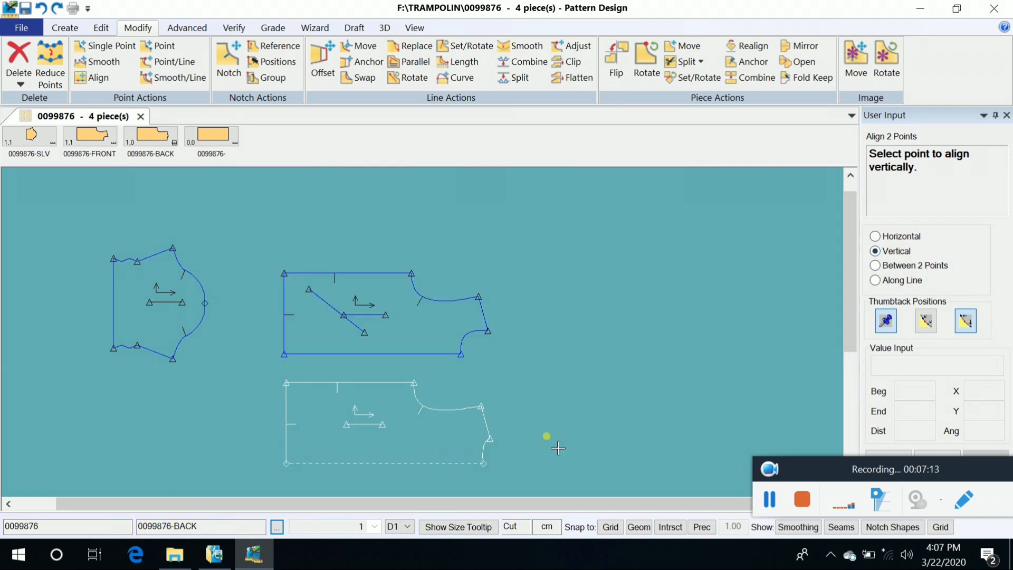
left_click(354, 329)
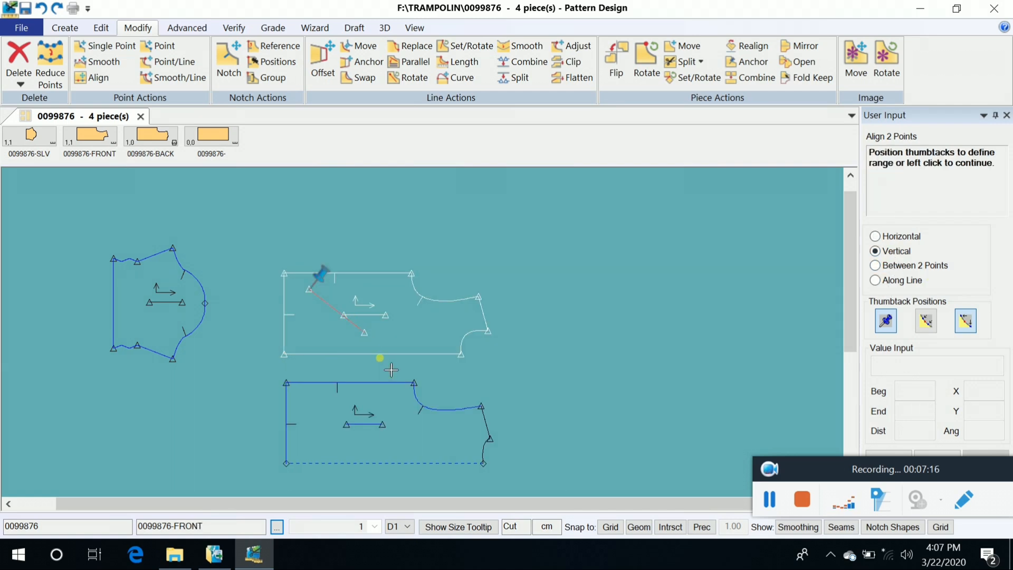
right_click(350, 260)
left_click(369, 268)
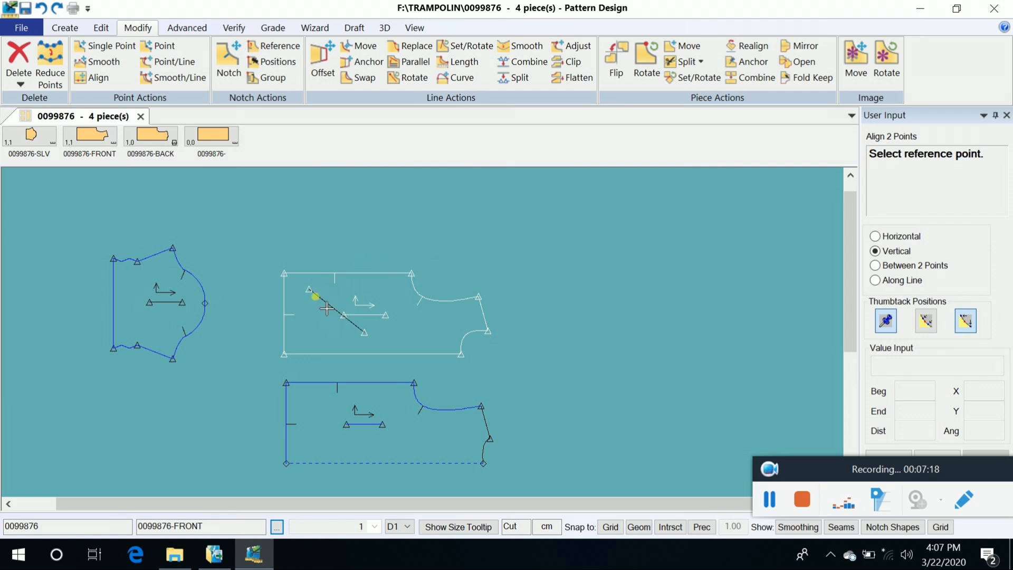
left_click(309, 290)
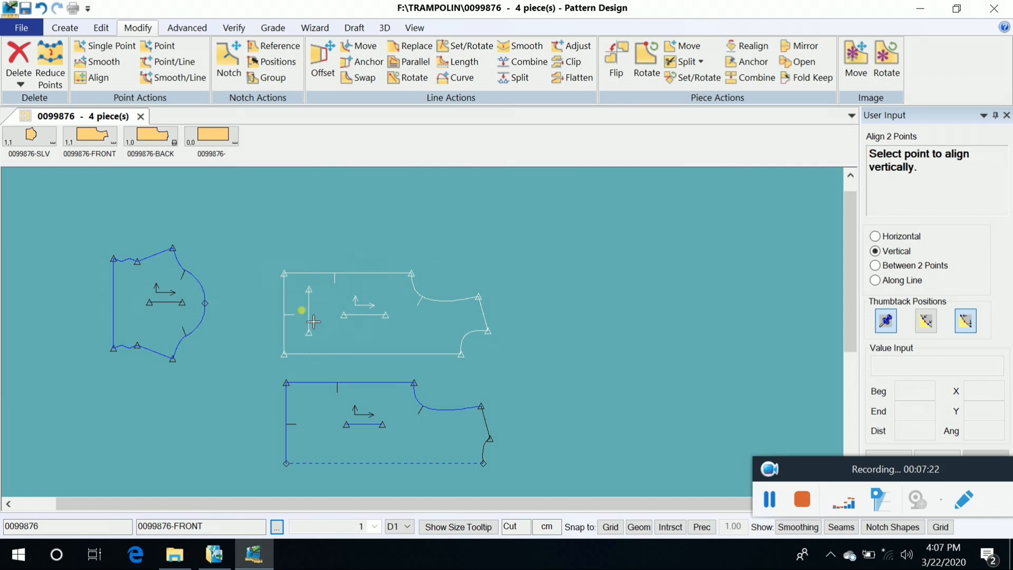
left_click(301, 310)
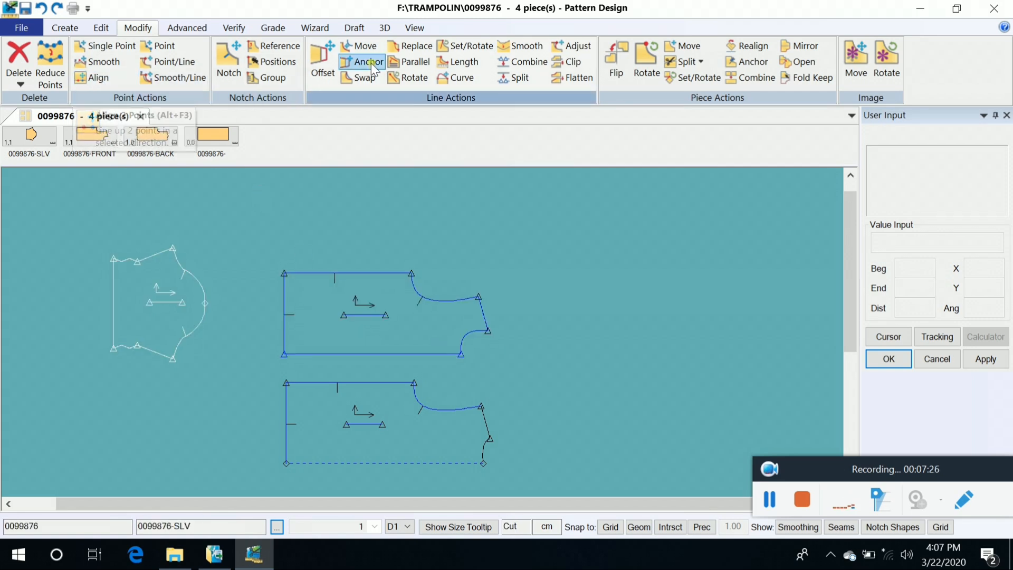
left_click(414, 61)
left_click(892, 271)
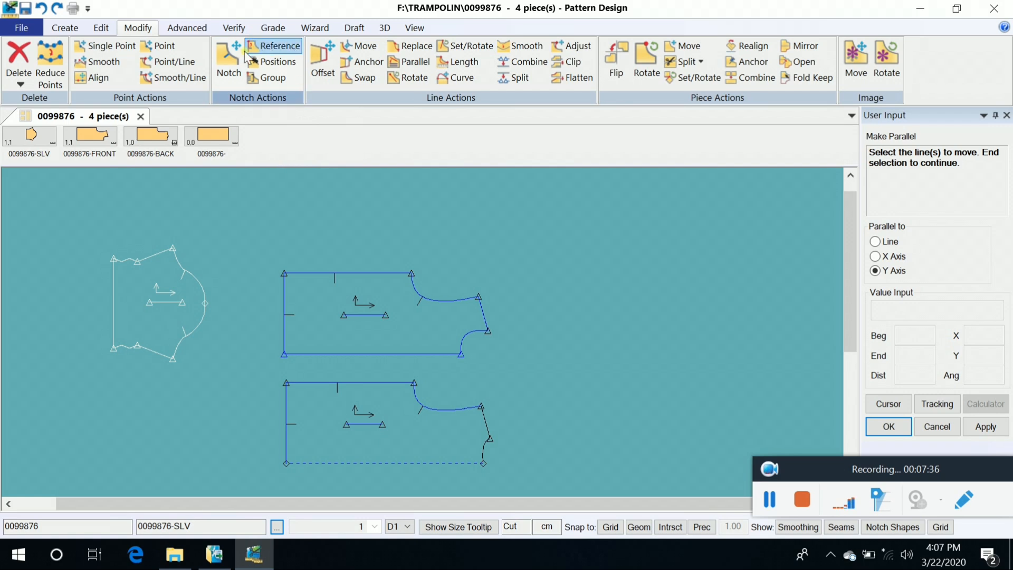
right_click(288, 267)
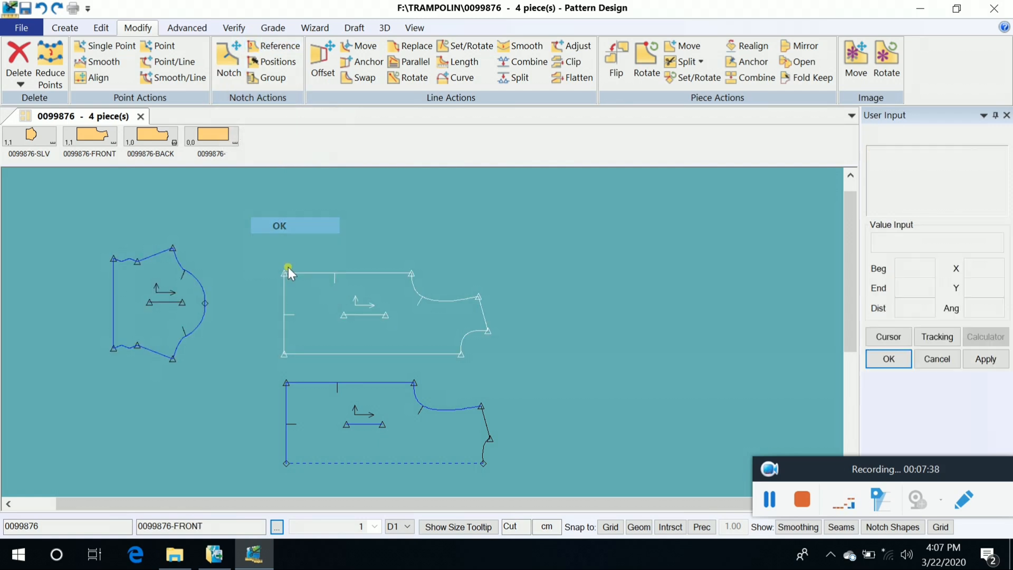
left_click(54, 26)
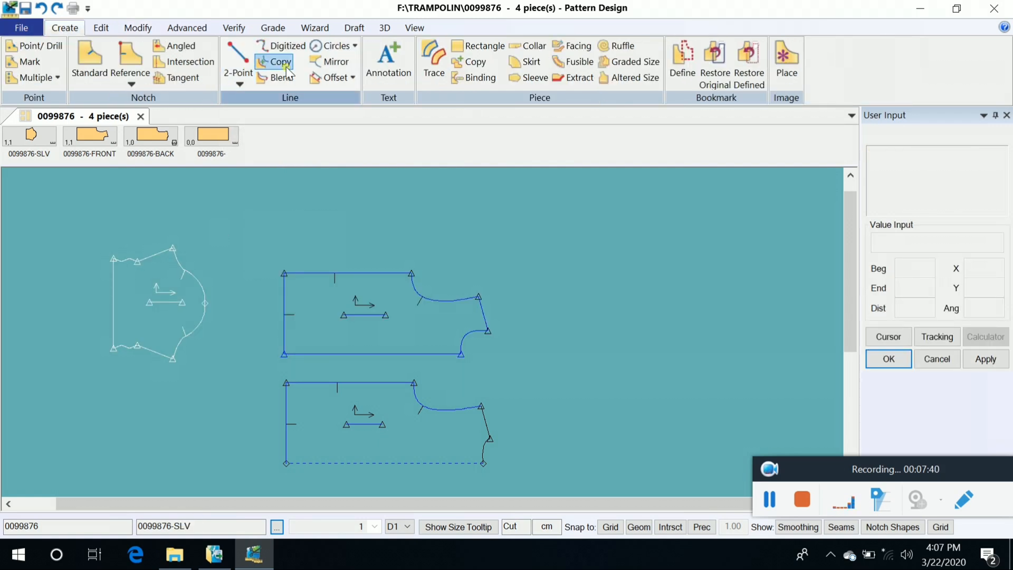
left_click(136, 29)
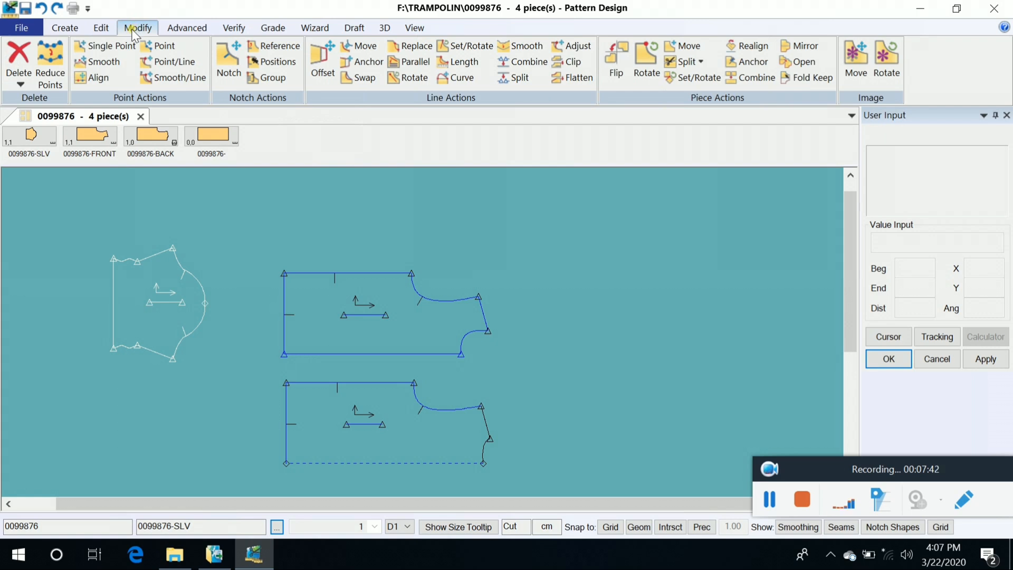
left_click(269, 62)
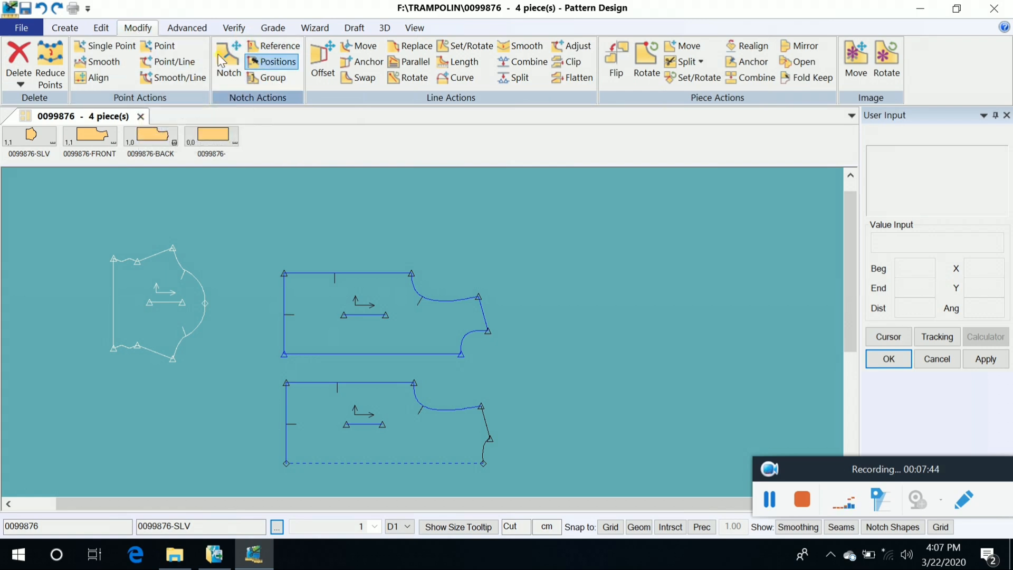
Try to offset the hem lines of the front and back pieces together with Move Offset in cursor mode
left_click(323, 69)
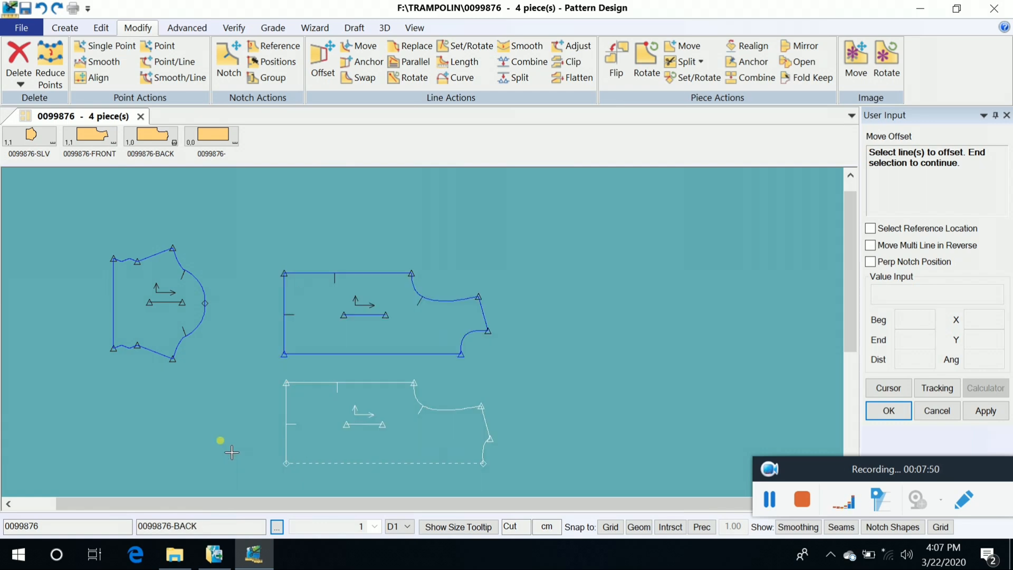
left_click(285, 331)
left_click(290, 406)
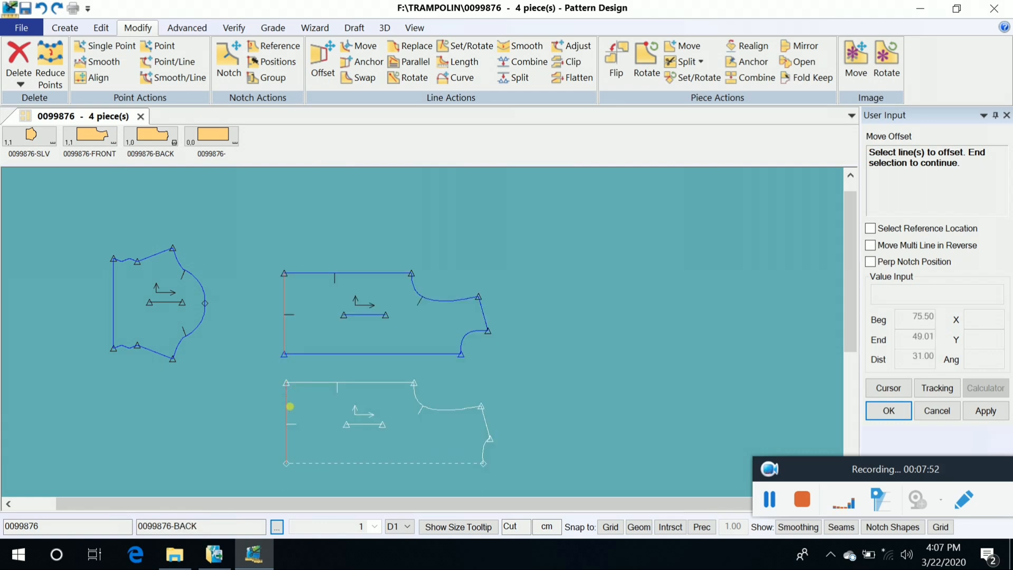
right_click(294, 389)
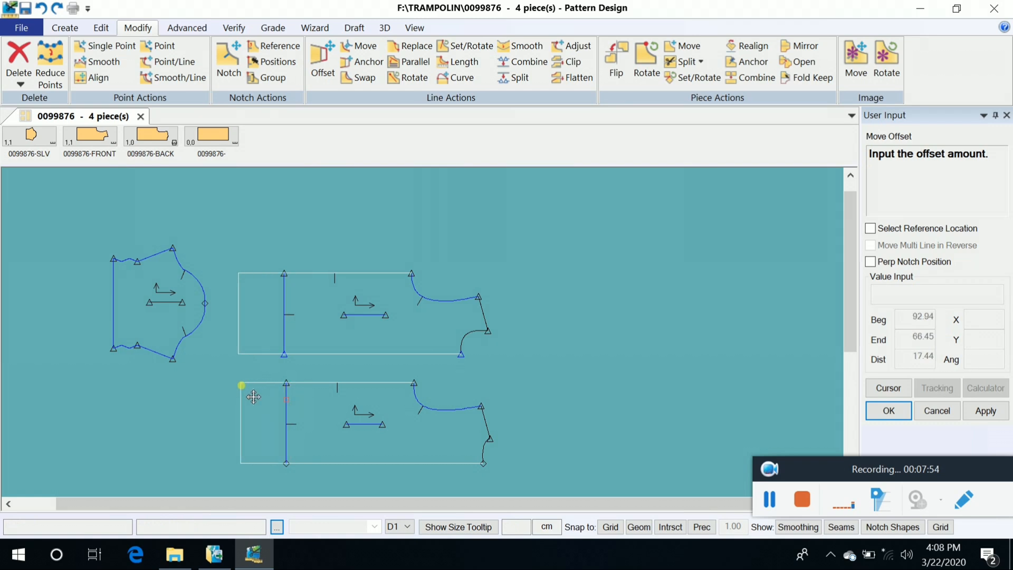
right_click(292, 389)
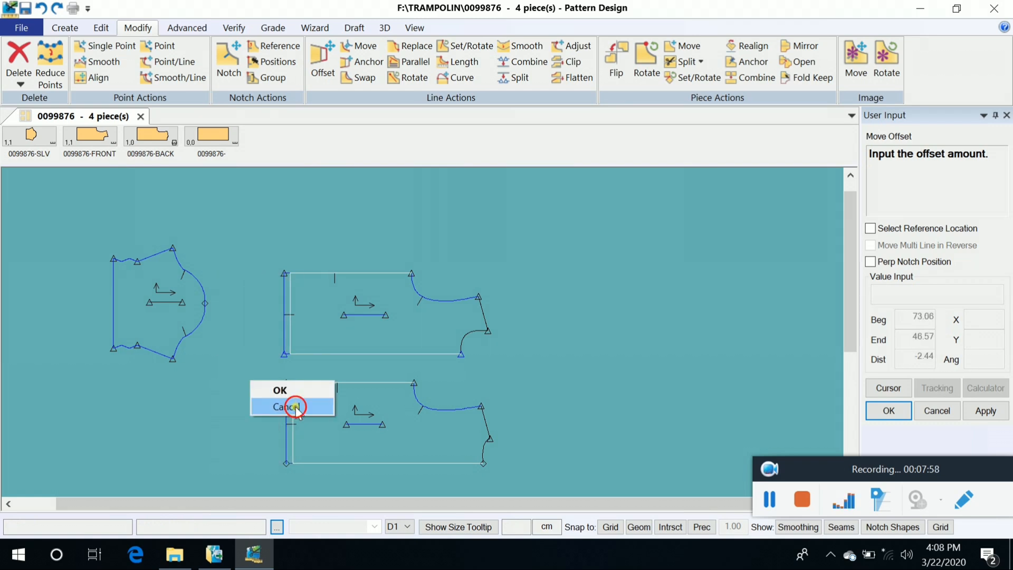
left_click(294, 406)
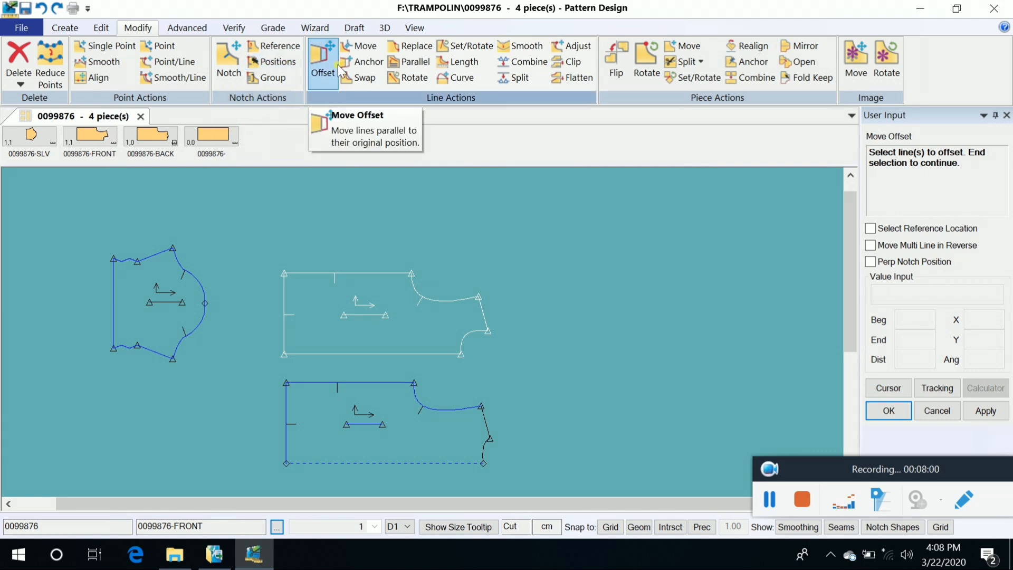
Try to offset the front piece's side seam with Move Offset, switching the distance input from cursor to value mode
left_click(372, 273)
right_click(386, 287)
left_click(386, 288)
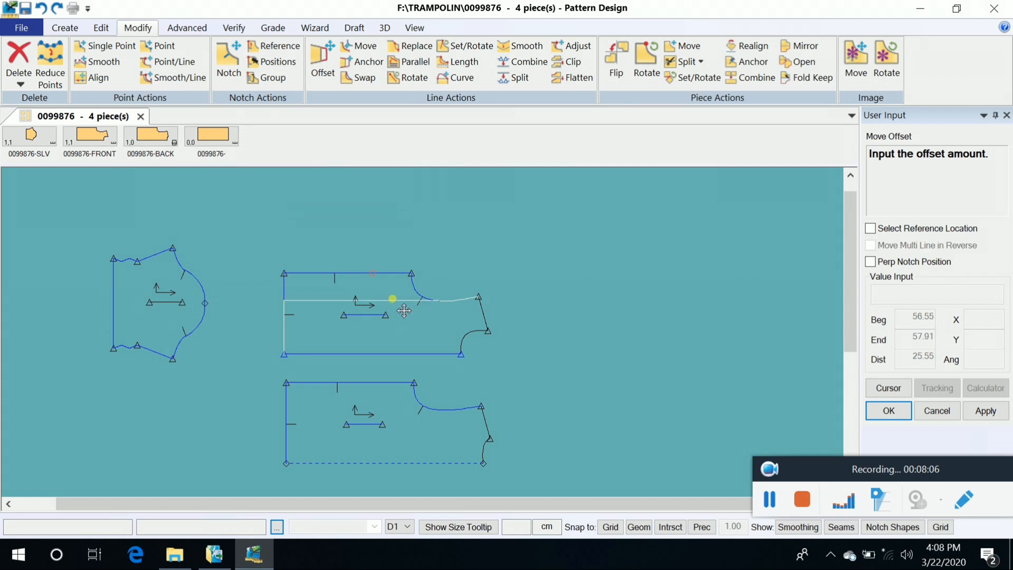
left_click(387, 275)
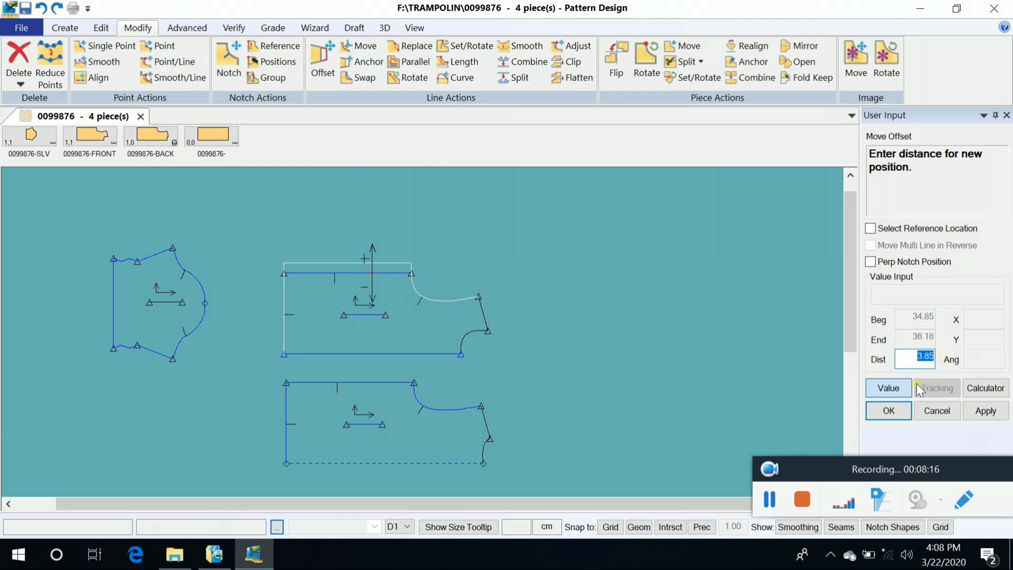
right_click(702, 310)
left_click(651, 310)
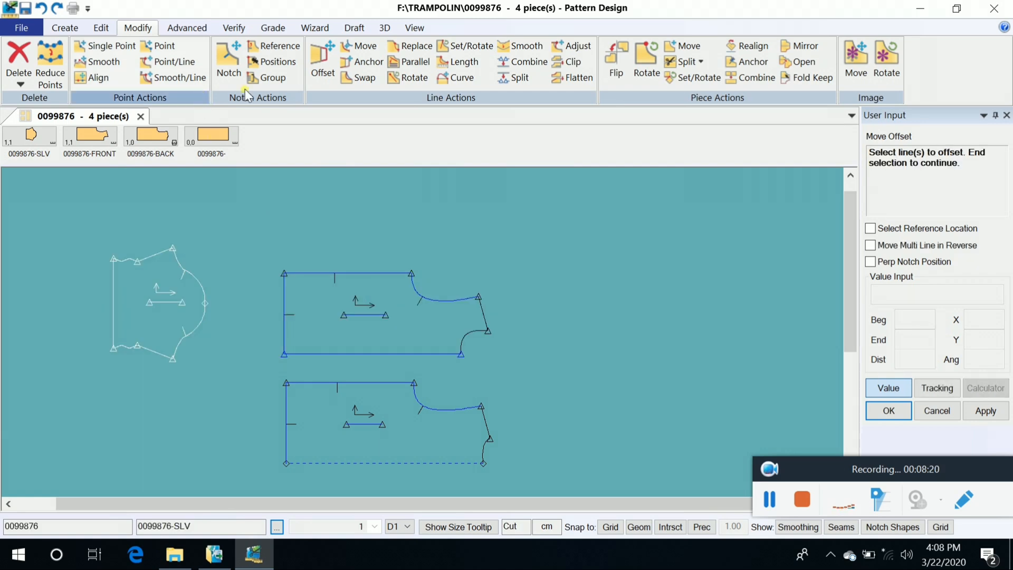
Try Move Offset on the front piece's side seam again, switching the distance input from value to cursor mode
left_click(373, 274)
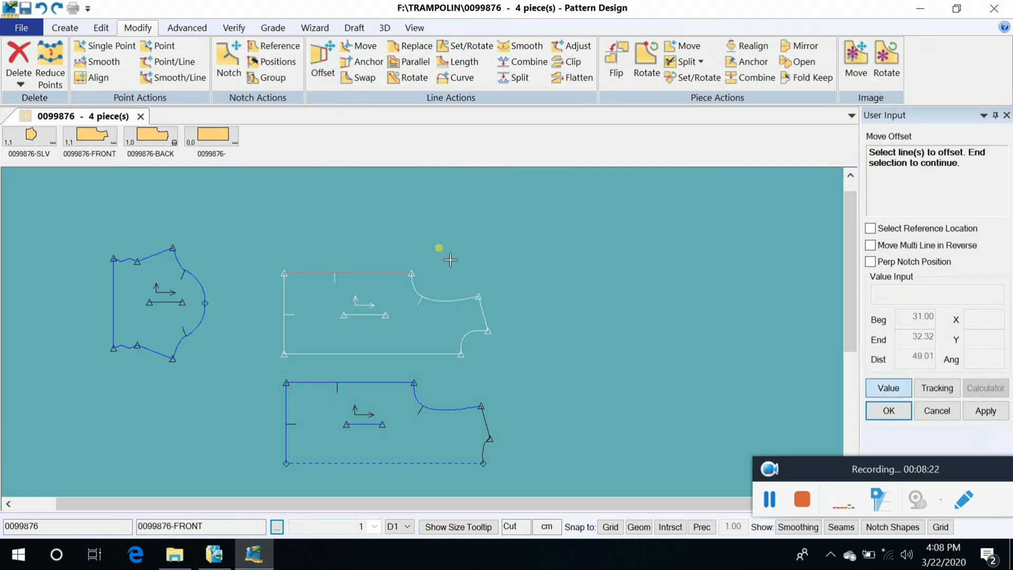
right_click(438, 248)
left_click(438, 248)
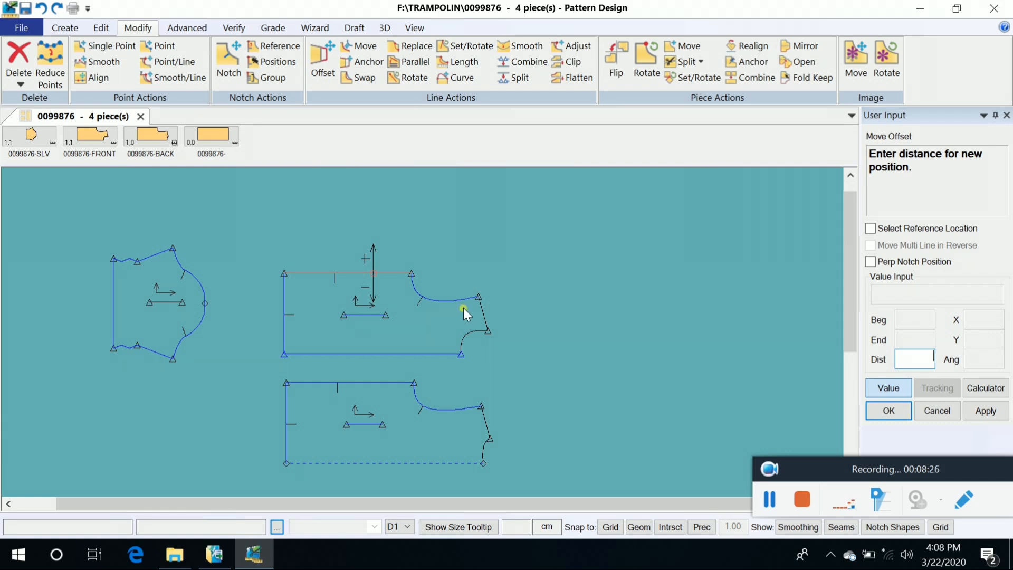
left_click(880, 391)
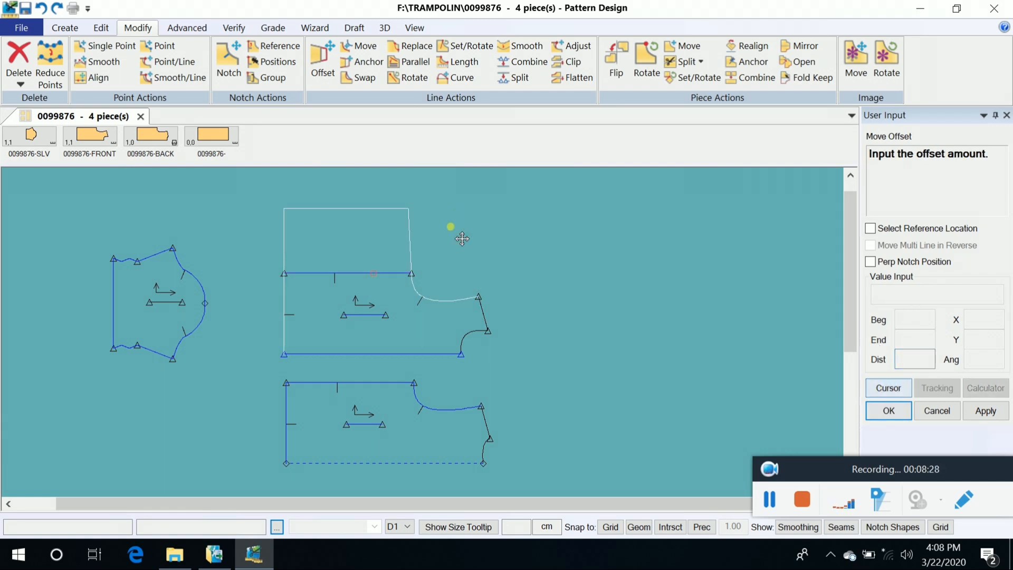
right_click(459, 303)
left_click(457, 299)
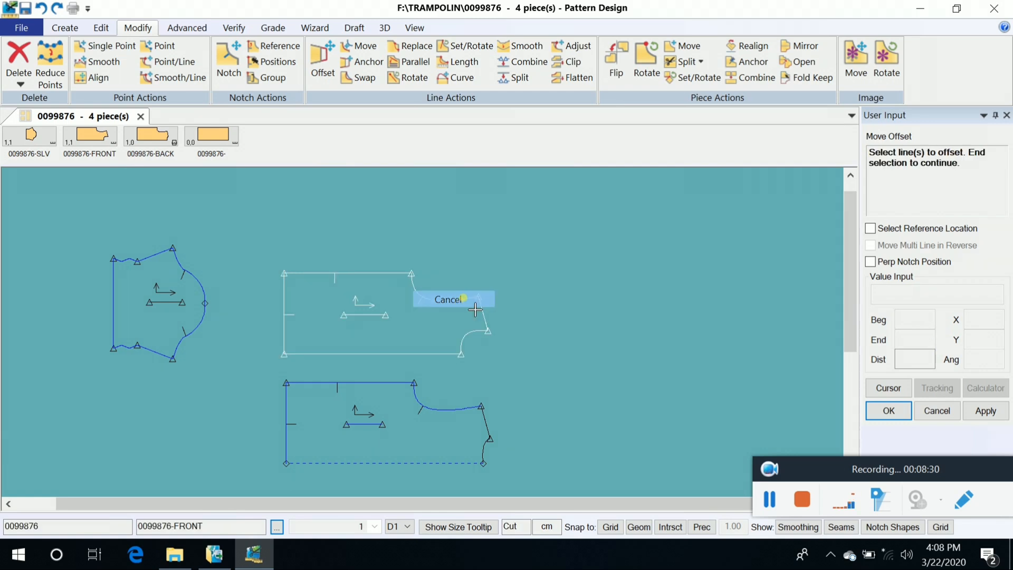
Move the sleeve's grain line horizontally toward the hem edge with Move Line
scroll(564, 333, "down", 1)
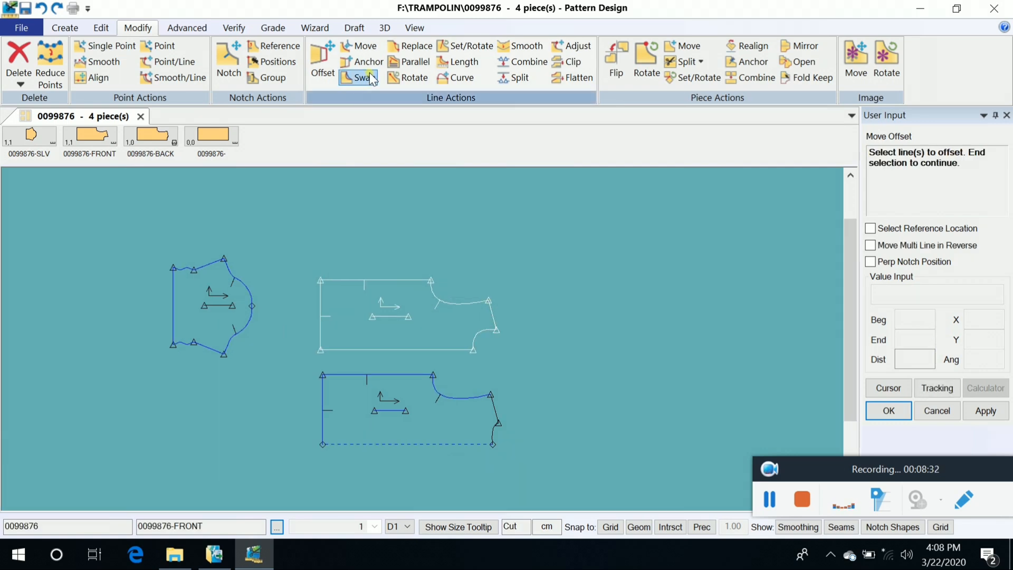
left_click(362, 48)
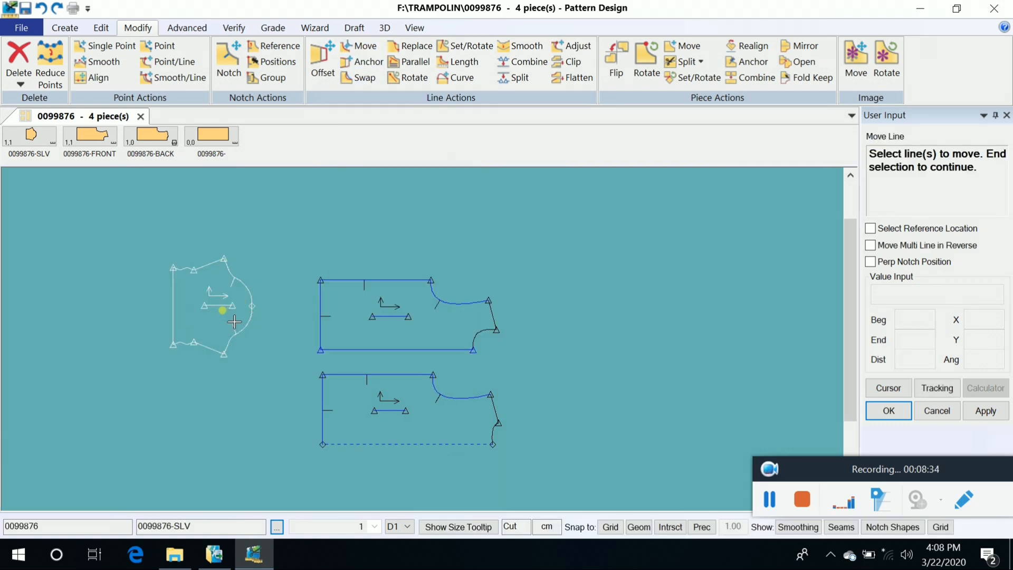
left_click(223, 307)
right_click(220, 317)
left_click(220, 319)
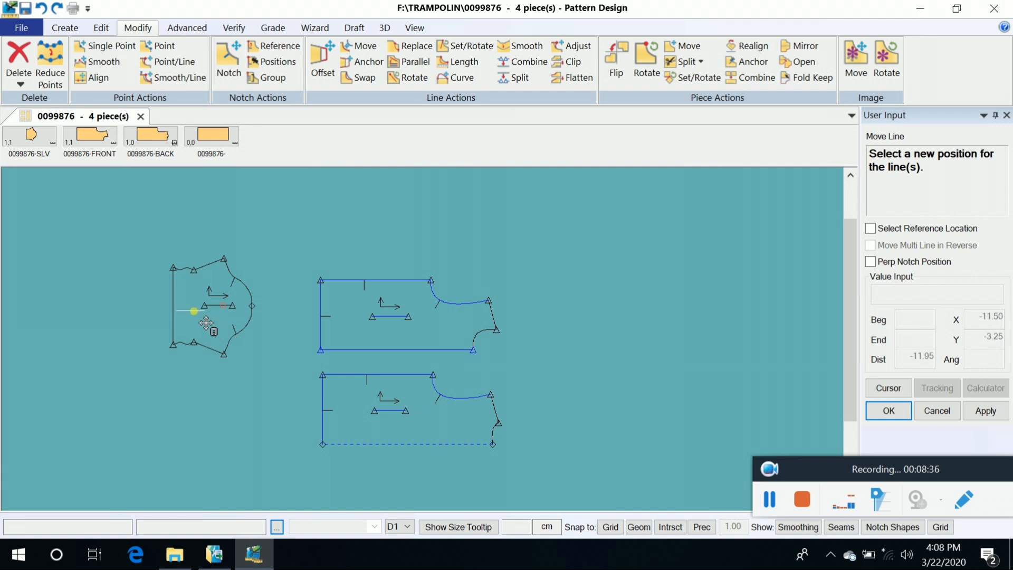
left_click(203, 306)
Move the sleeve's grain line back to its earlier position near the piece's middle, and leave Move Line
left_click(200, 305)
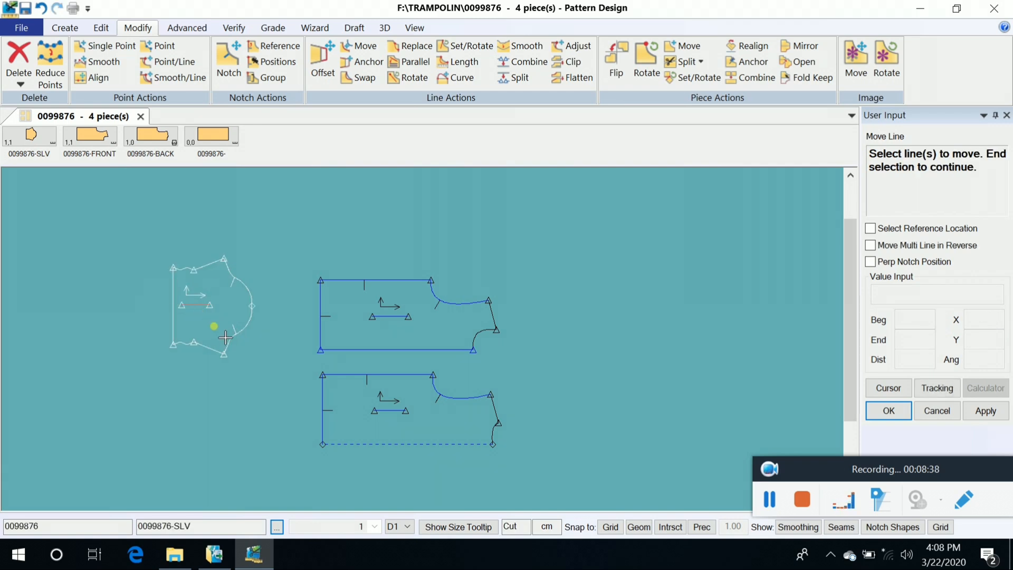
right_click(214, 325)
left_click(215, 327)
left_click(235, 319)
left_click(425, 280)
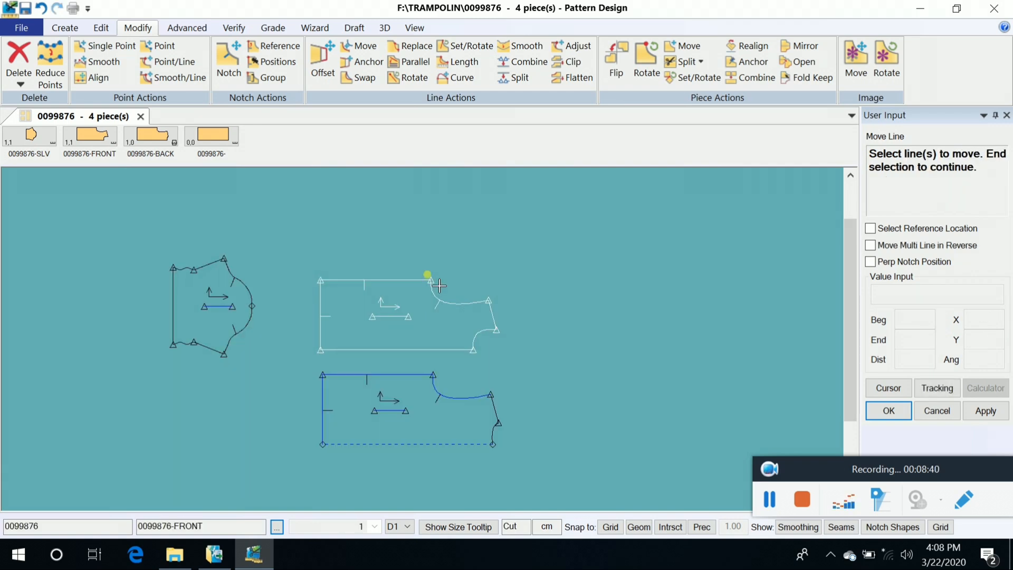
right_click(444, 227)
left_click(445, 227)
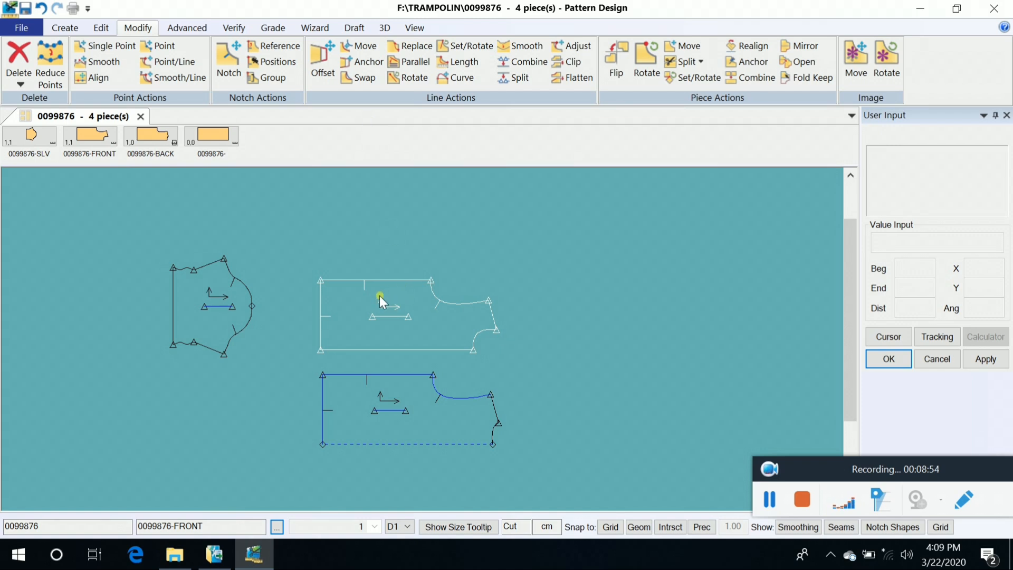
scroll(374, 293, "up", 2)
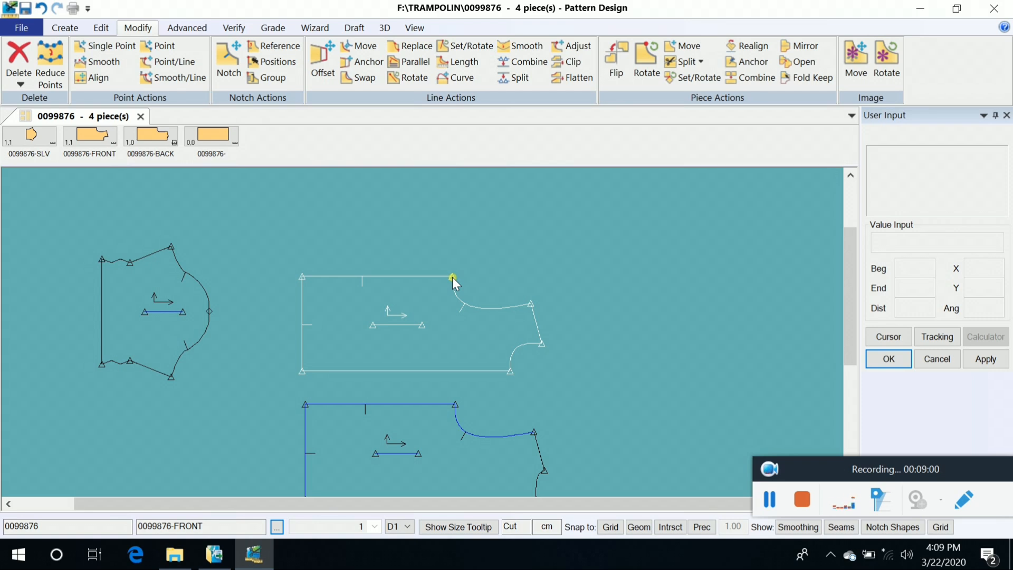
left_click(392, 370)
left_click(404, 419)
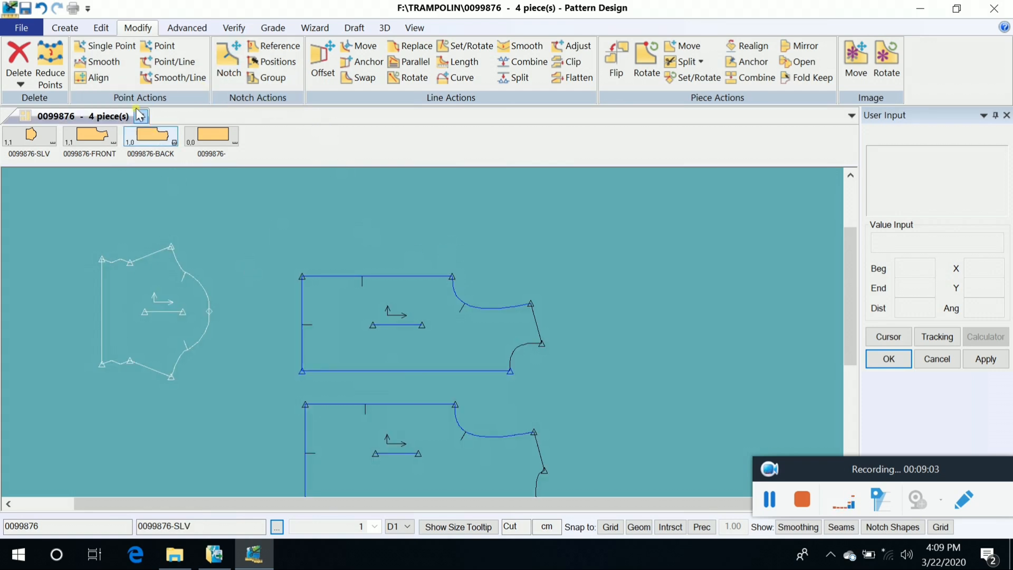
left_click(79, 28)
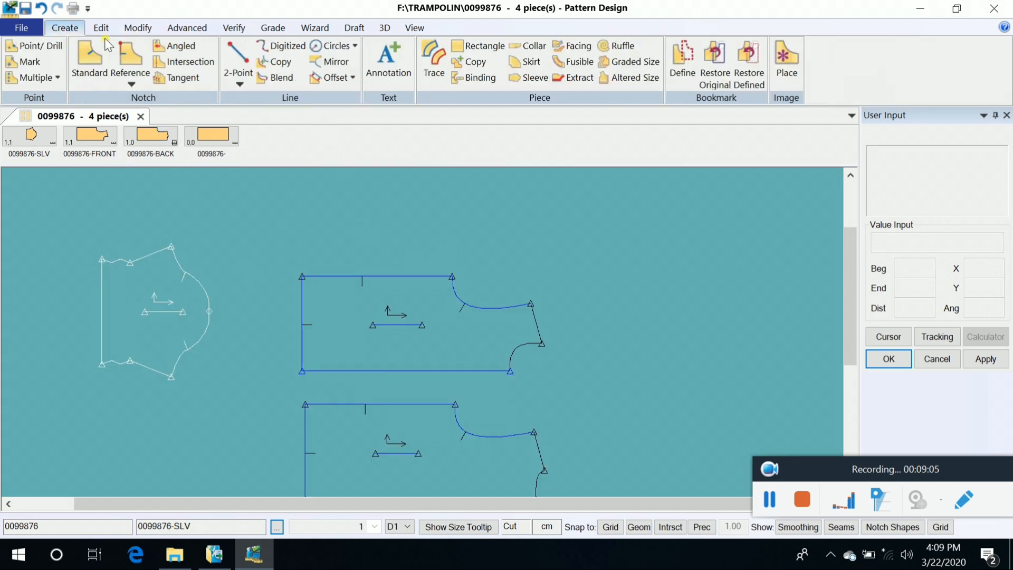
left_click(140, 29)
Offset the side seams of the front and back pieces together by 1 cm with Move Offset
left_click(322, 59)
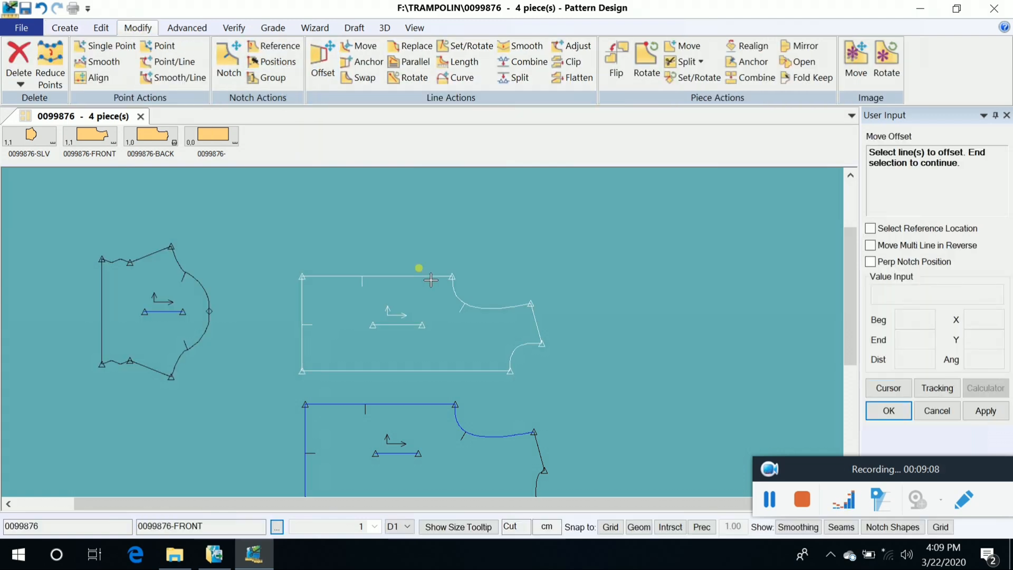
left_click(422, 276)
left_click(429, 405)
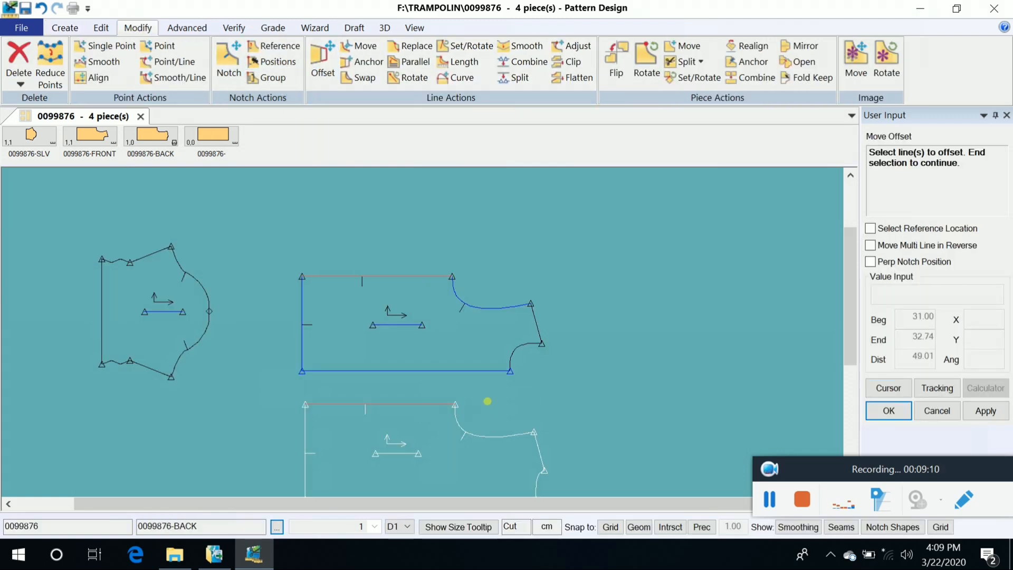
right_click(485, 403)
left_click(482, 408)
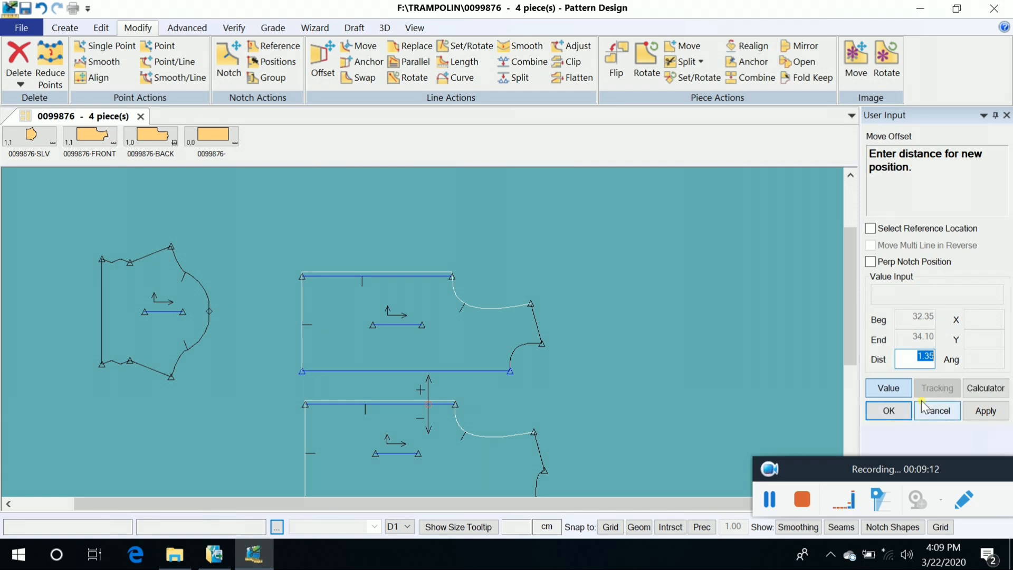
type("1")
key("Return")
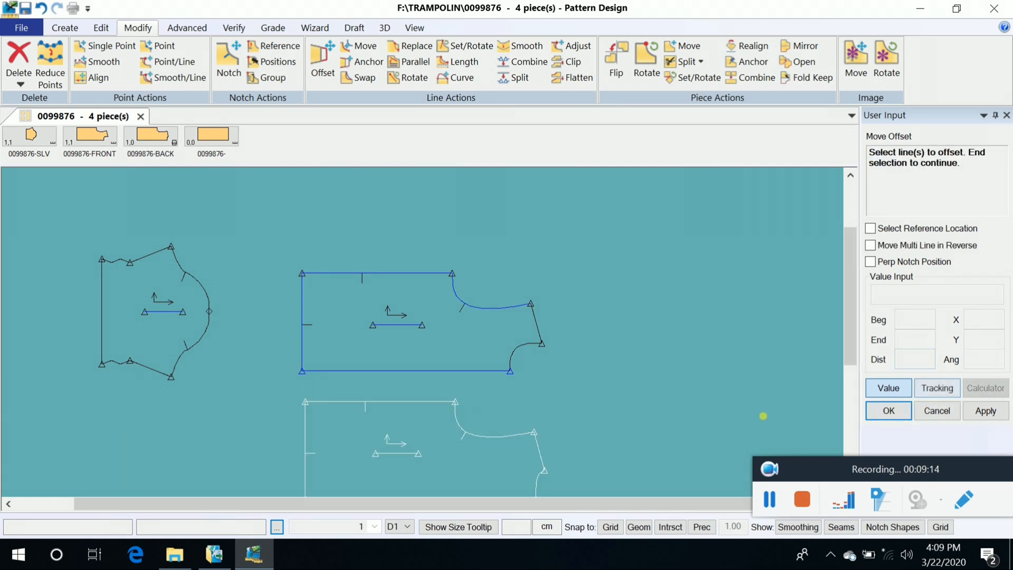
Offset the hem lines of the front and back pieces slightly outward together by an entered distance, and end Move Offset
left_click(305, 343)
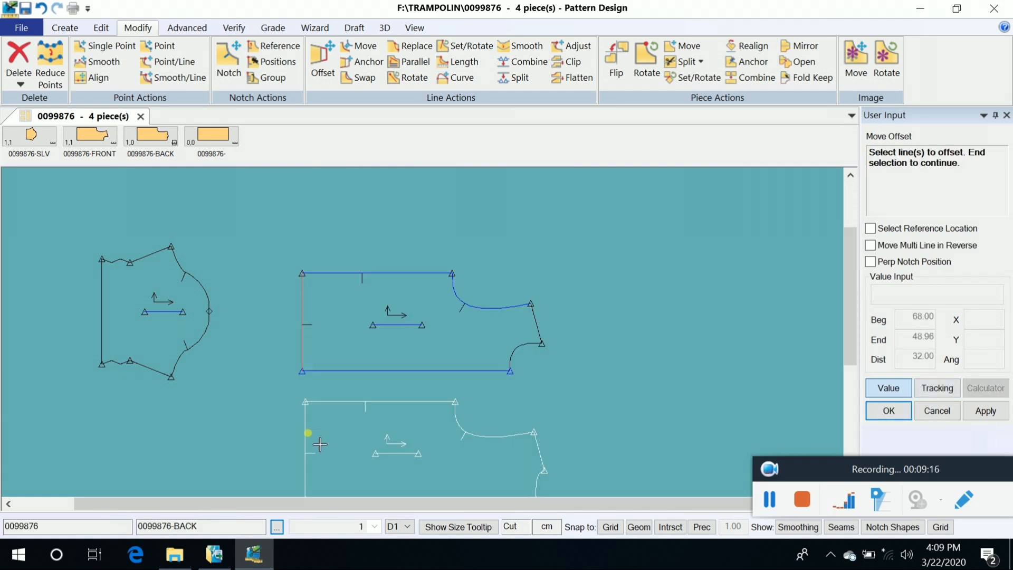
right_click(351, 437)
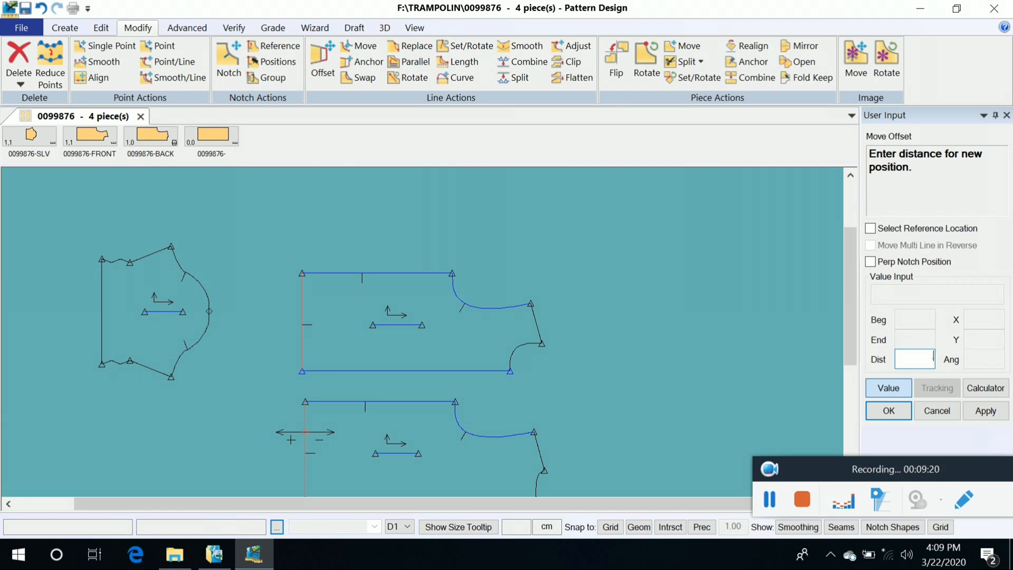
key("Return")
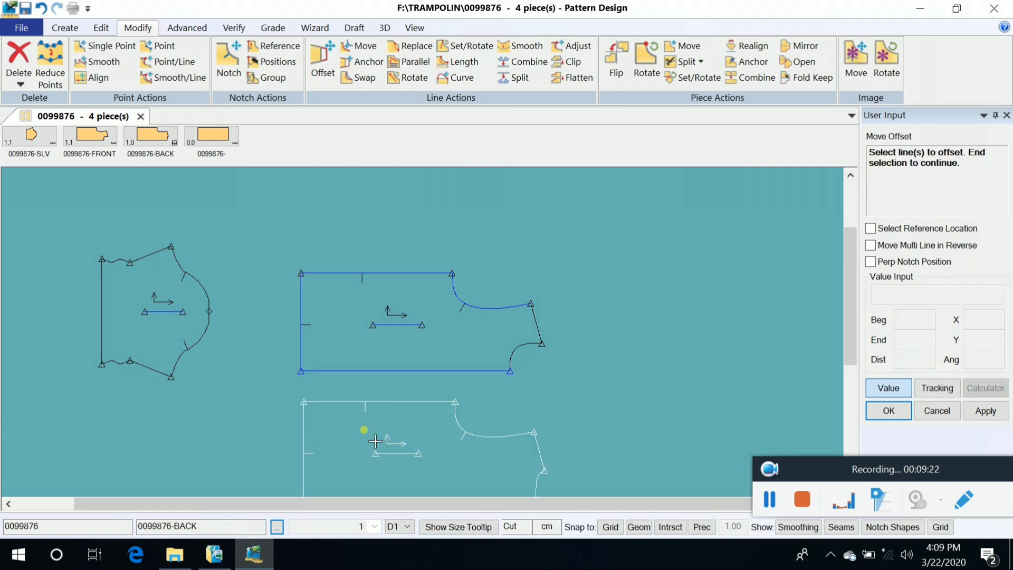
right_click(495, 294)
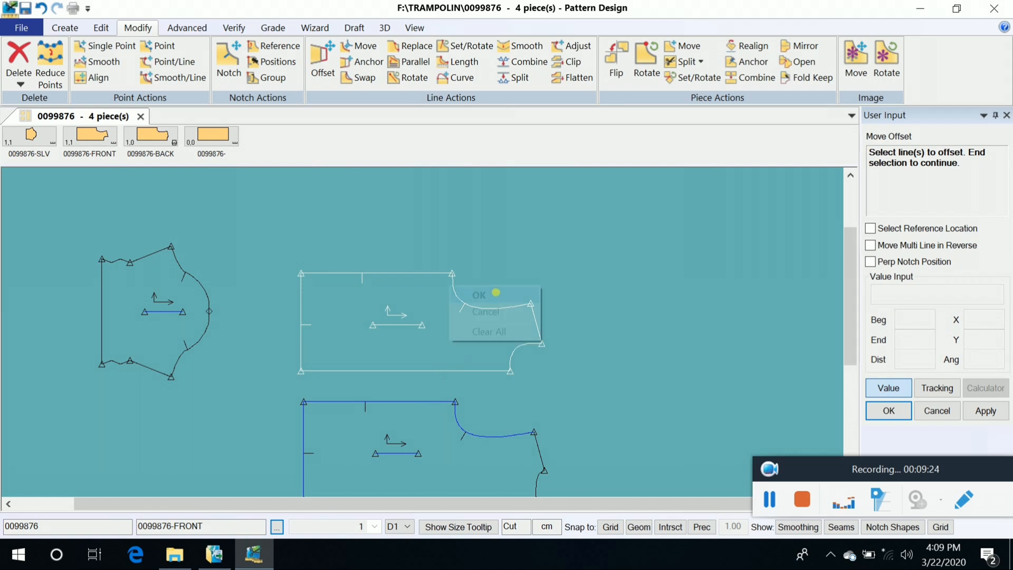
left_click(494, 294)
scroll(425, 401, "down", 1)
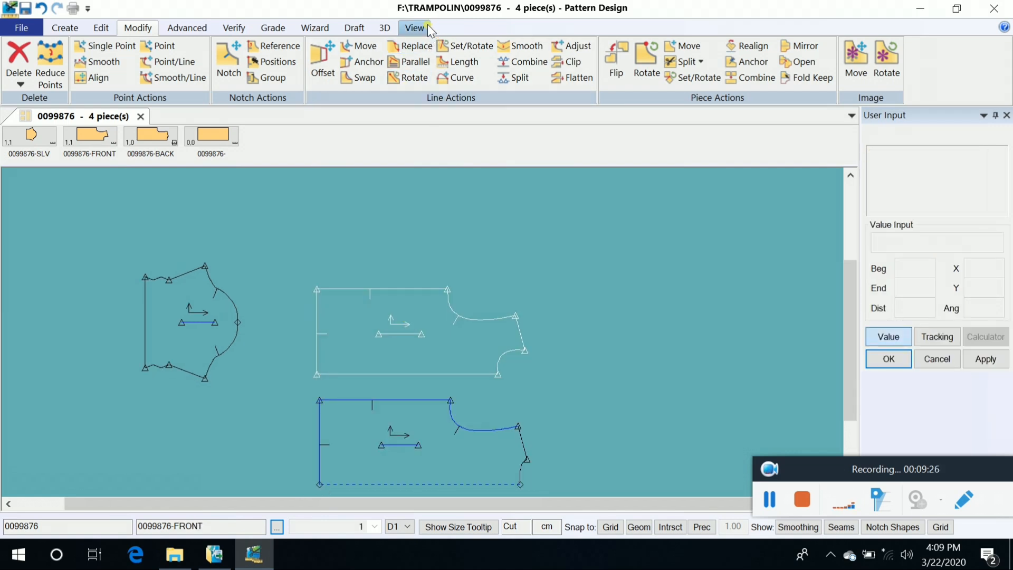
Display the Undo Buffer outlines and compare the front and back pieces' current lines with their previous versions
left_click(414, 27)
left_click(108, 45)
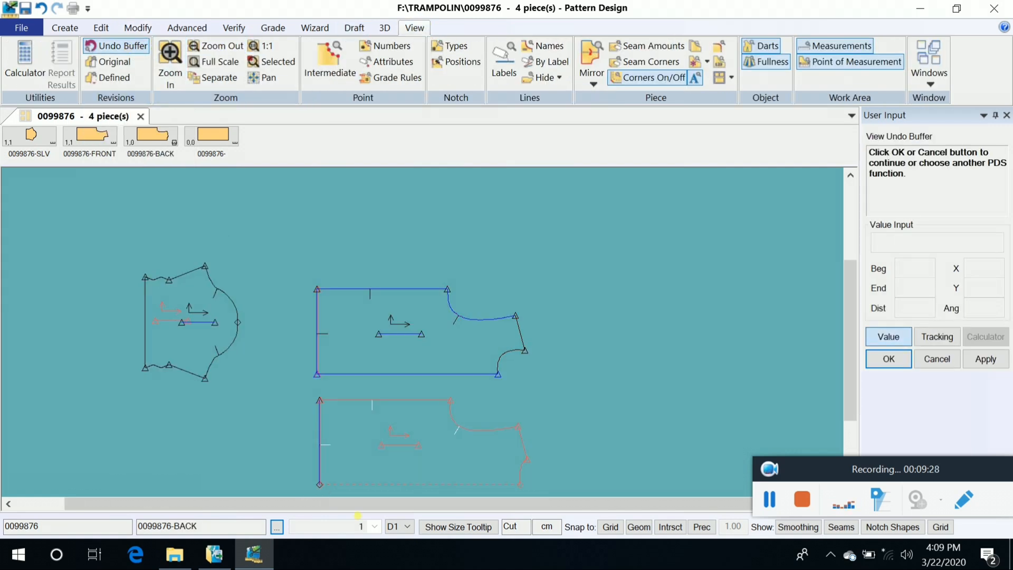
scroll(347, 473, "up", 4)
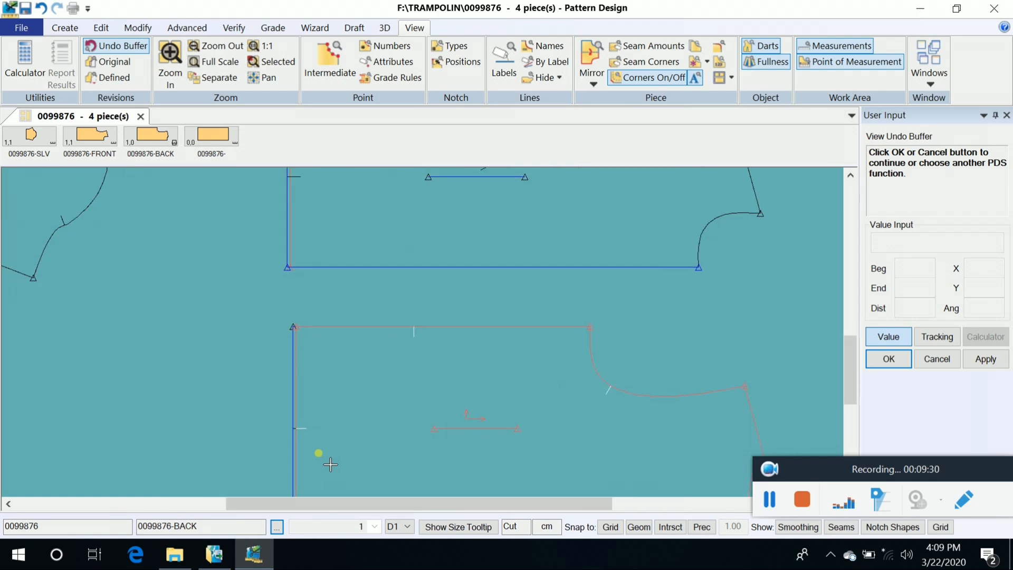
scroll(330, 460, "up", 1)
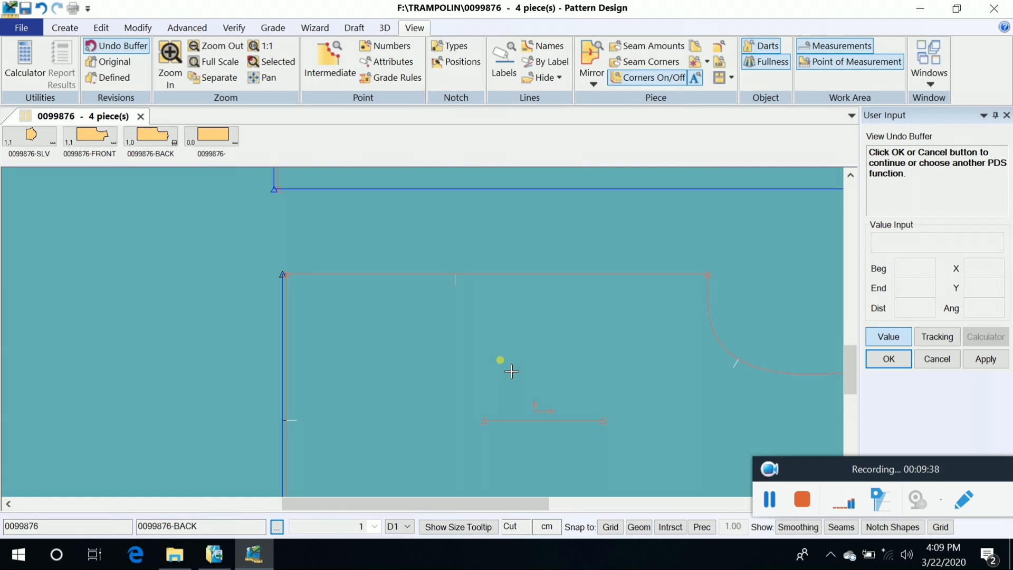
scroll(511, 371, "down", 3)
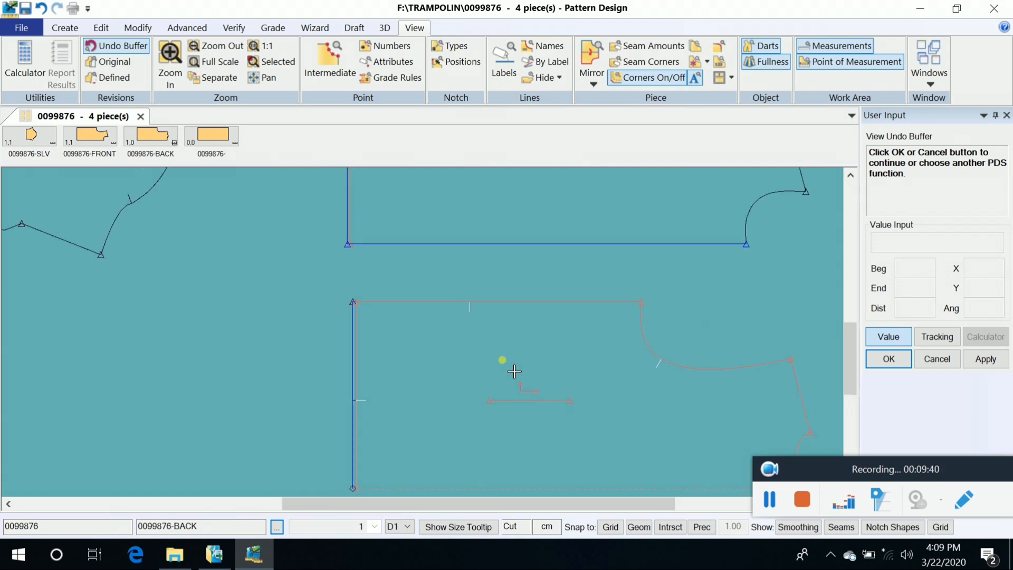
Undo the recent line offsets on the front and back pieces
key("ctrl+z")
key("ctrl+z")
key("ctrl+z")
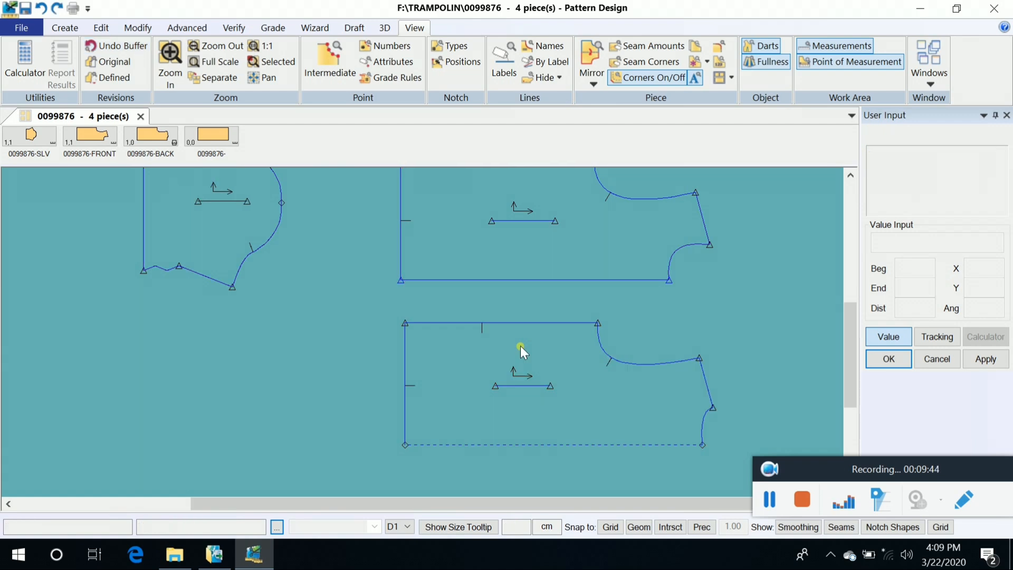
Reposition the front and back pieces so that the front lies directly above the back with their hems roughly aligned
left_click_drag(576, 273, 528, 286)
left_click_drag(555, 357, 518, 368)
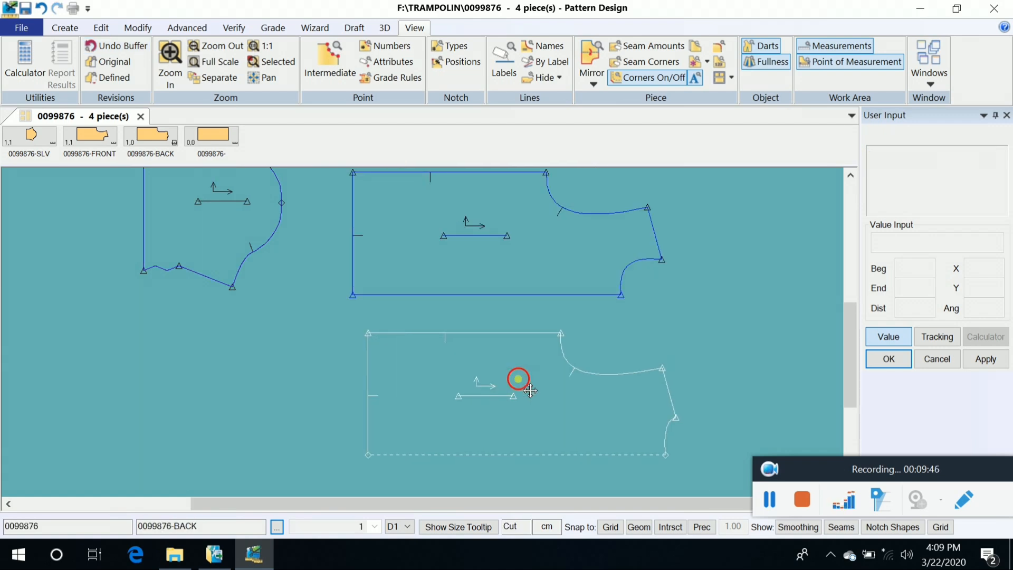
left_click_drag(543, 267, 589, 281)
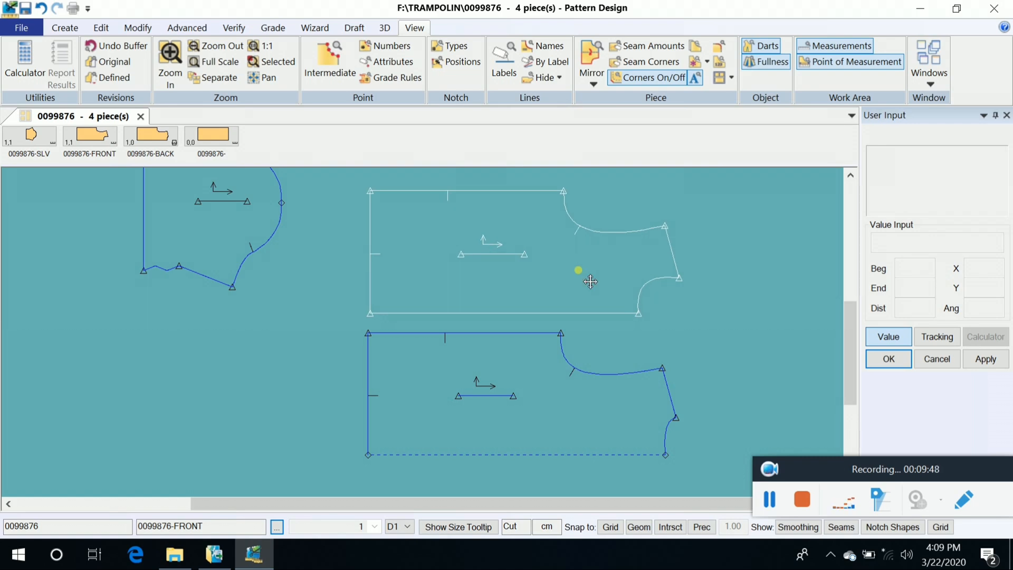
scroll(545, 302, "down", 1)
left_click_drag(539, 354, 543, 366)
left_click_drag(559, 252, 560, 250)
Shift the front piece's underarm point with Move Smooth, using an X distance of 0 and a Y distance of 1 cm
left_click(95, 32)
left_click(131, 30)
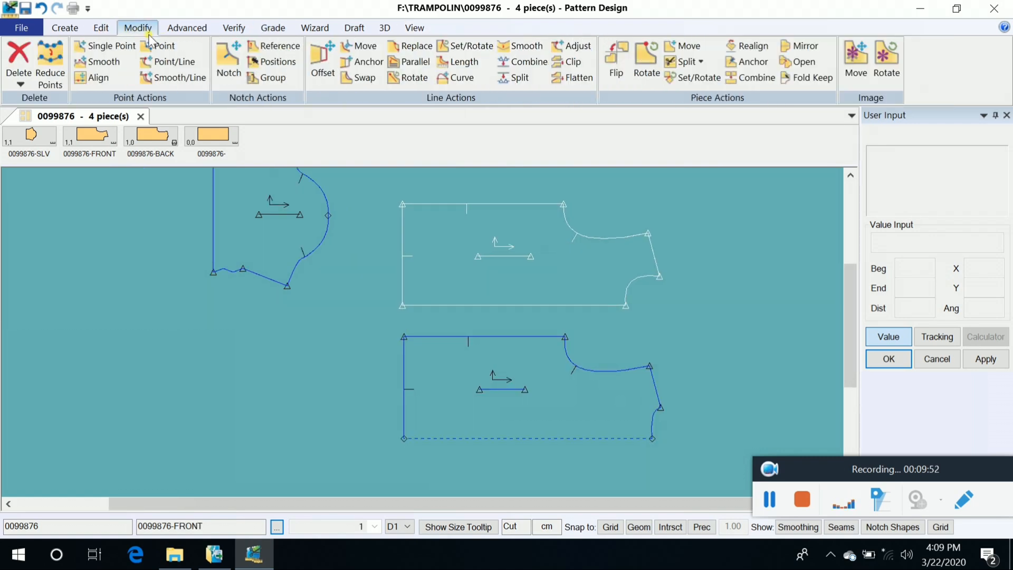
left_click(65, 28)
left_click(132, 28)
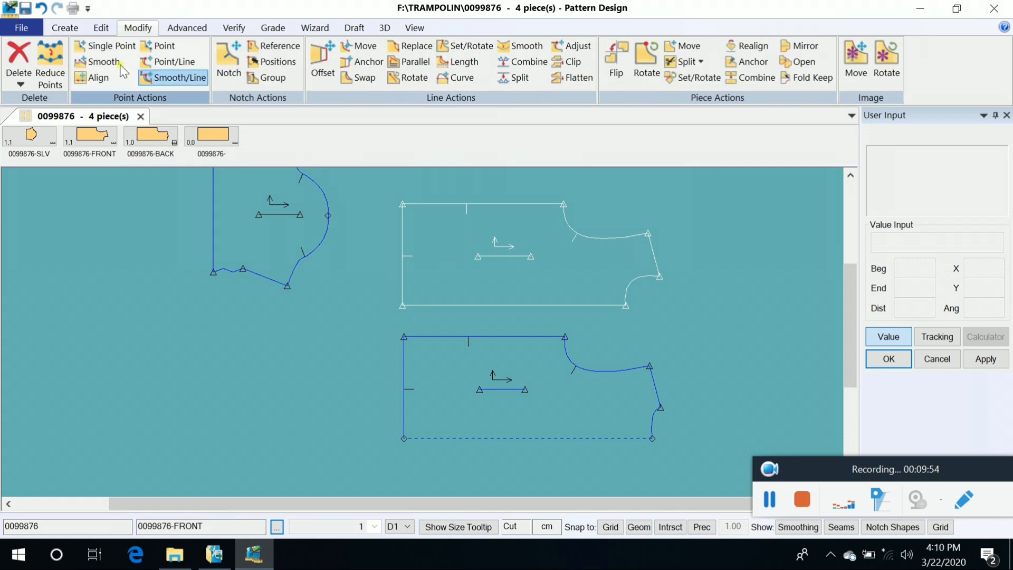
left_click(97, 61)
left_click(563, 206)
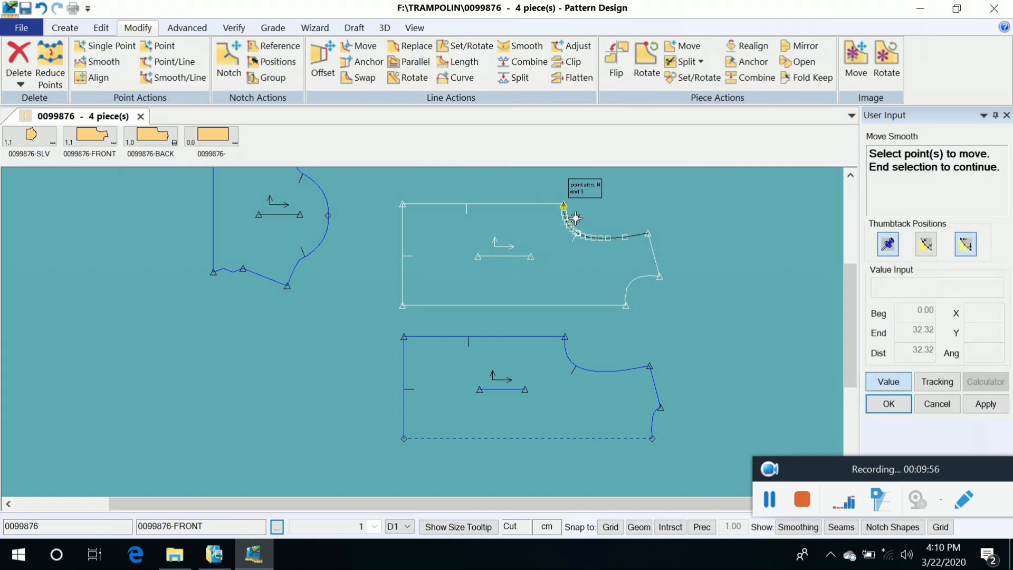
right_click(597, 197)
left_click(597, 198)
right_click(596, 195)
left_click(592, 197)
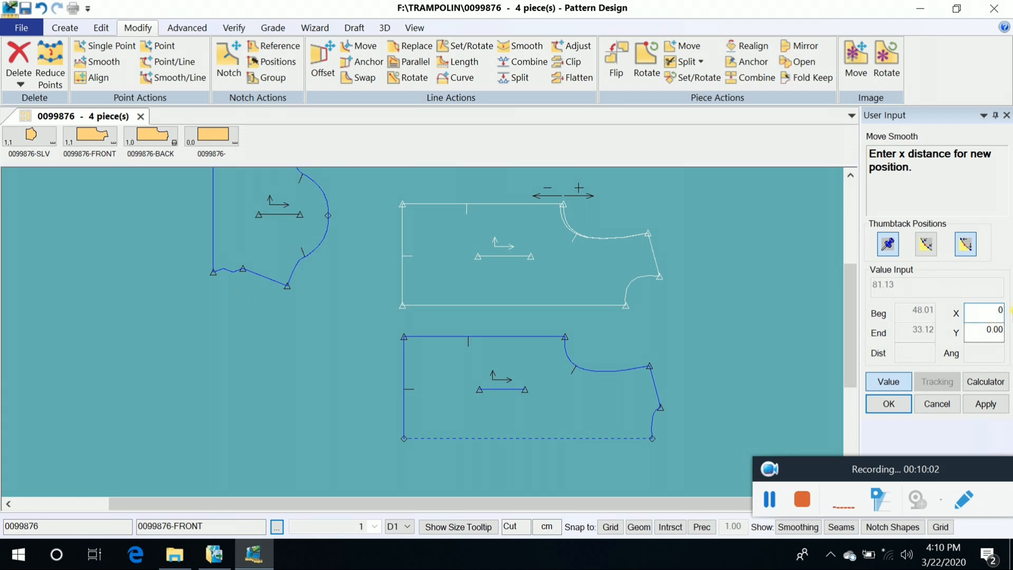
key("Return")
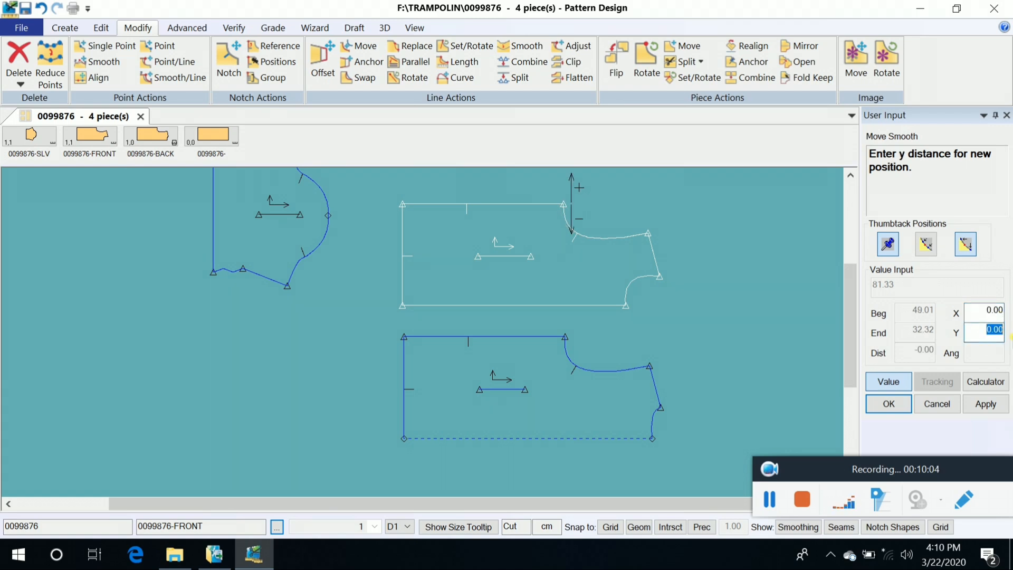
type("1")
right_click(693, 247)
left_click(692, 243)
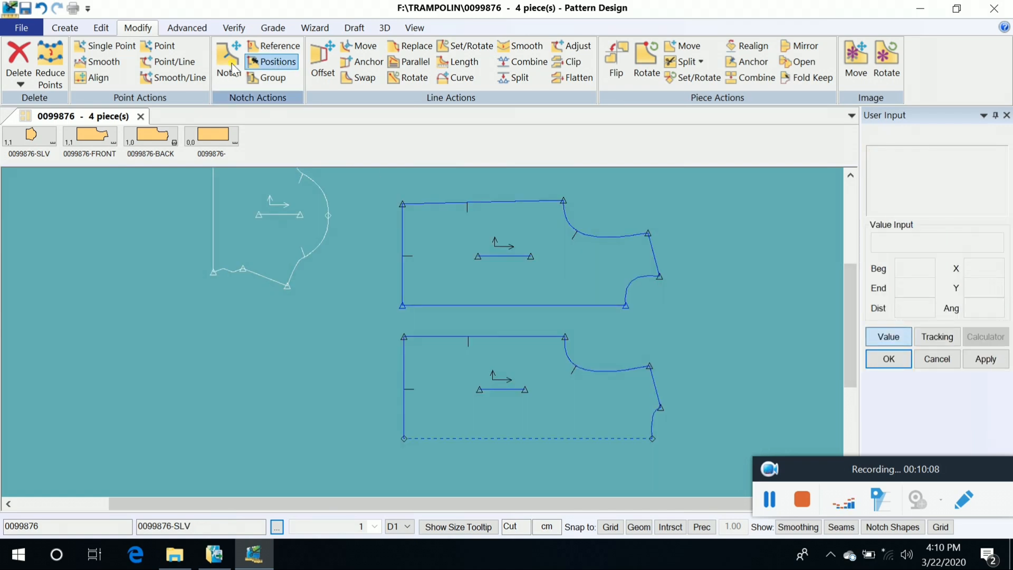
Apply Move Smooth to the back piece's underarm point with X 0.00 and Y 1.00 cm, and end the function
left_click(171, 77)
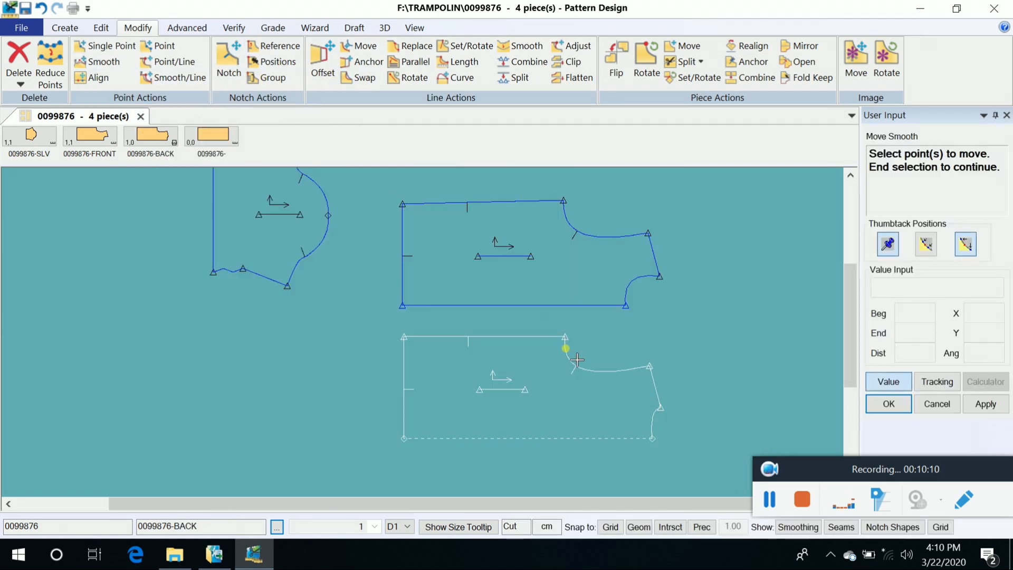
left_click(565, 337)
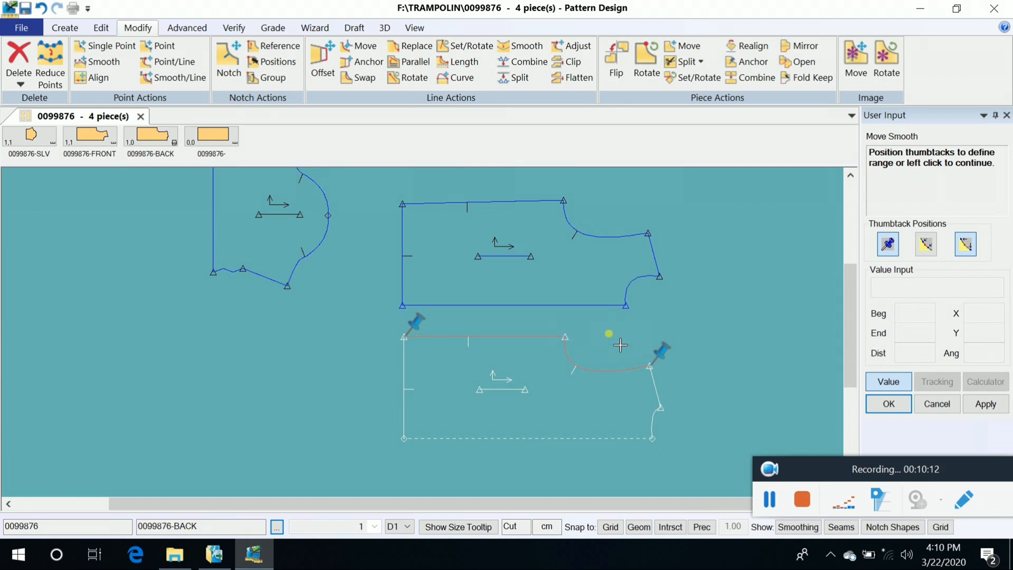
left_click(612, 342)
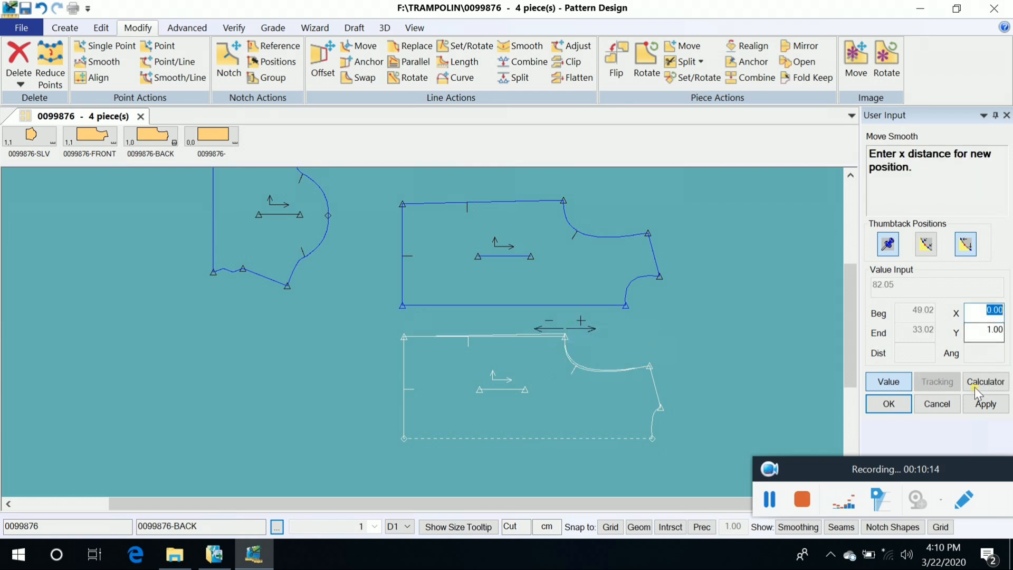
left_click(889, 403)
left_click(487, 408)
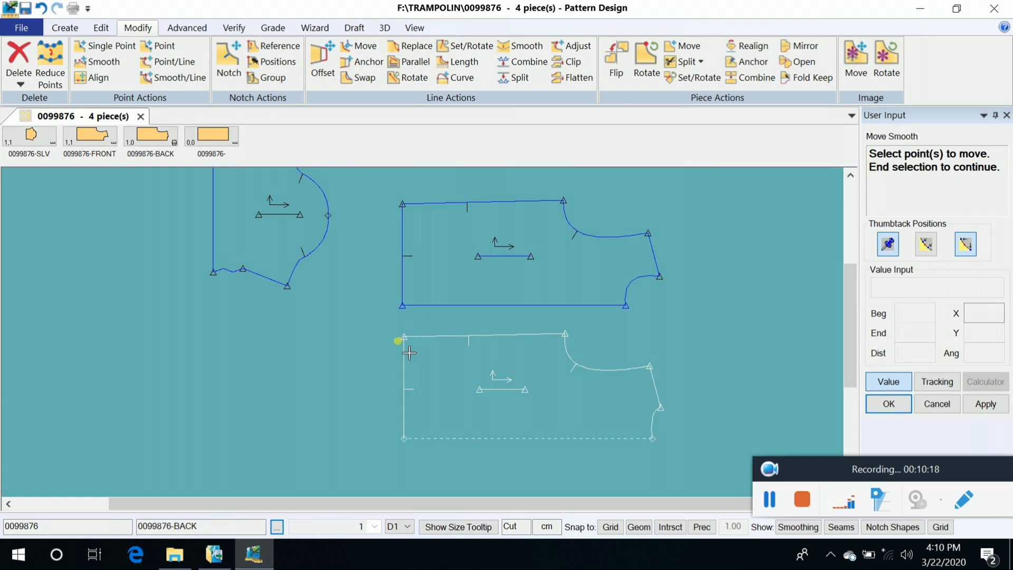
key("Escape")
Raise the front and back pieces' hem corners at the side seam together by 0.5 cm in Y with Move Point
left_click_drag(541, 267, 540, 260)
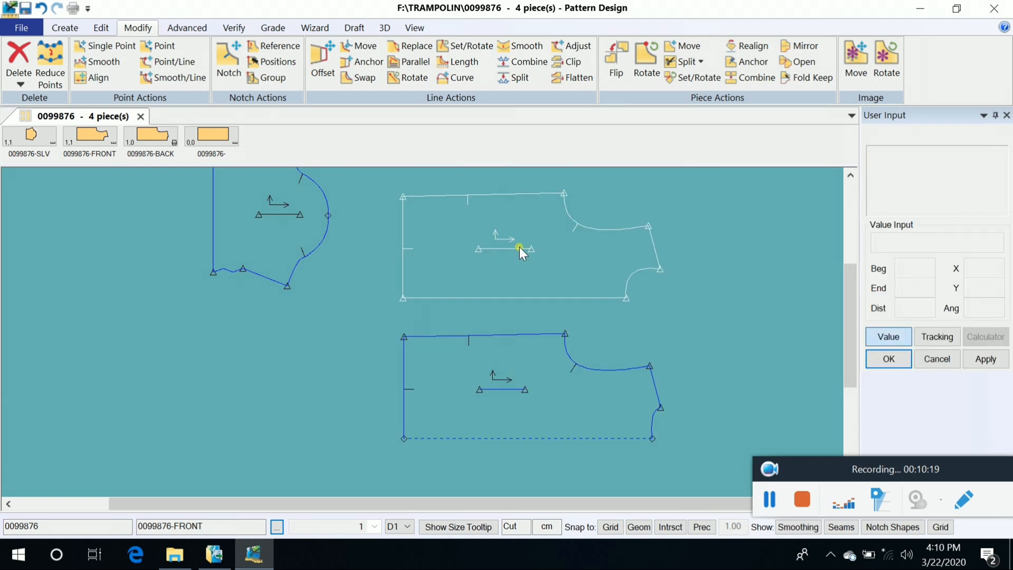
left_click(158, 46)
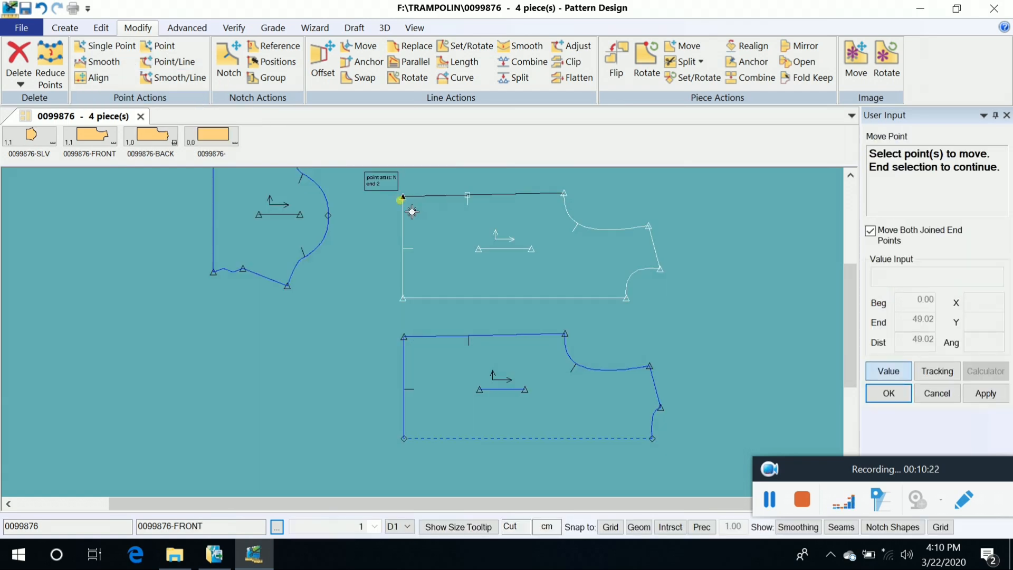
left_click(403, 198)
left_click(417, 348)
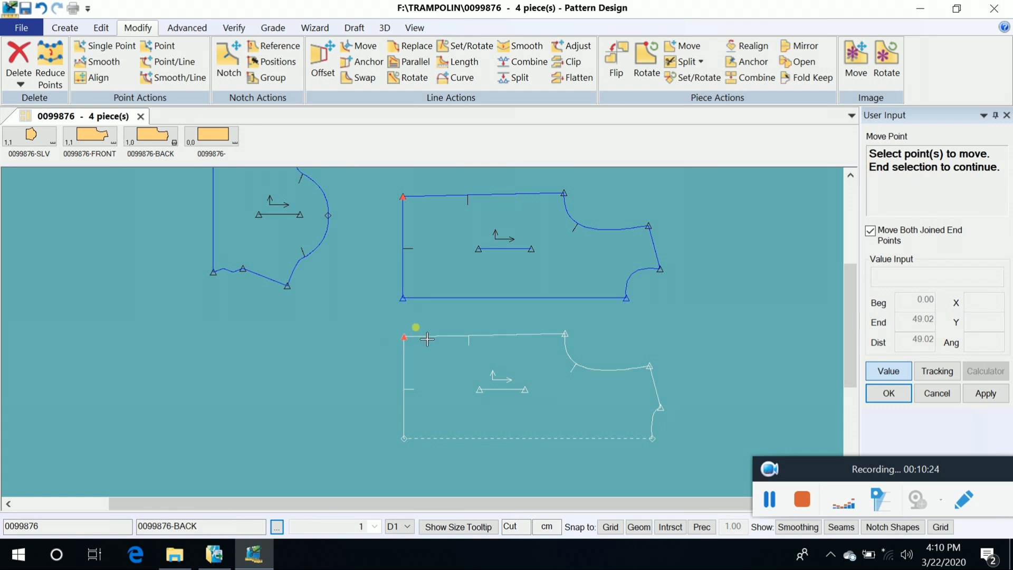
right_click(418, 324)
left_click(418, 324)
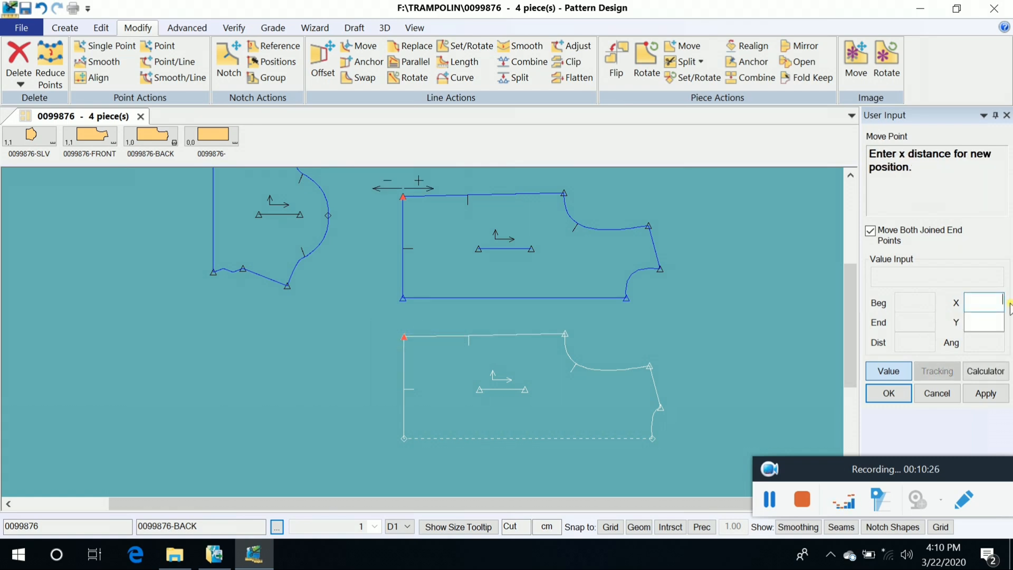
left_click(997, 325)
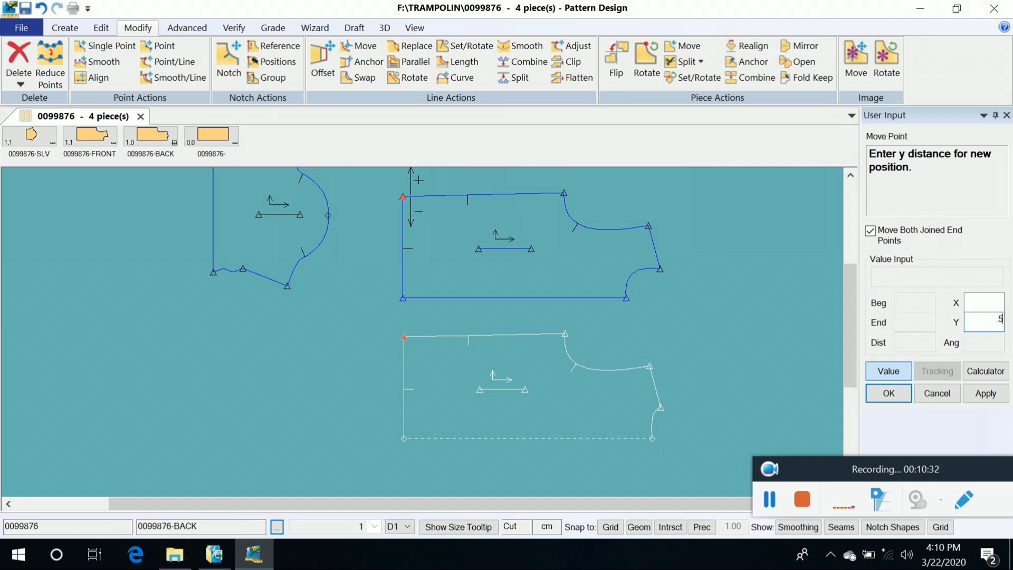
key("Return")
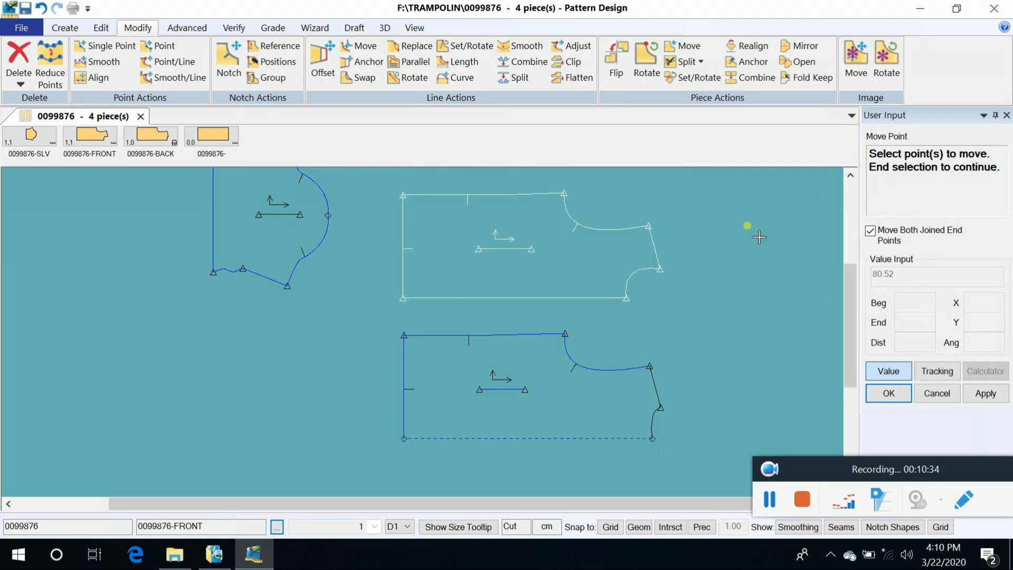
right_click(748, 226)
left_click(749, 227)
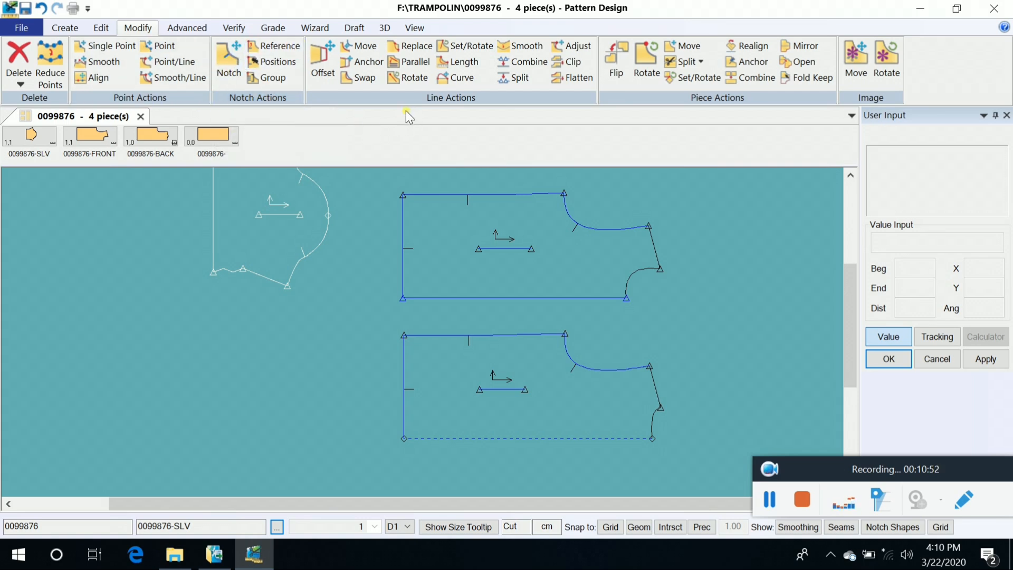
Draw a 2-Point Curve on the front piece from the underarm point to the shoulder tip, bowed slightly inside the armhole
left_click(371, 84)
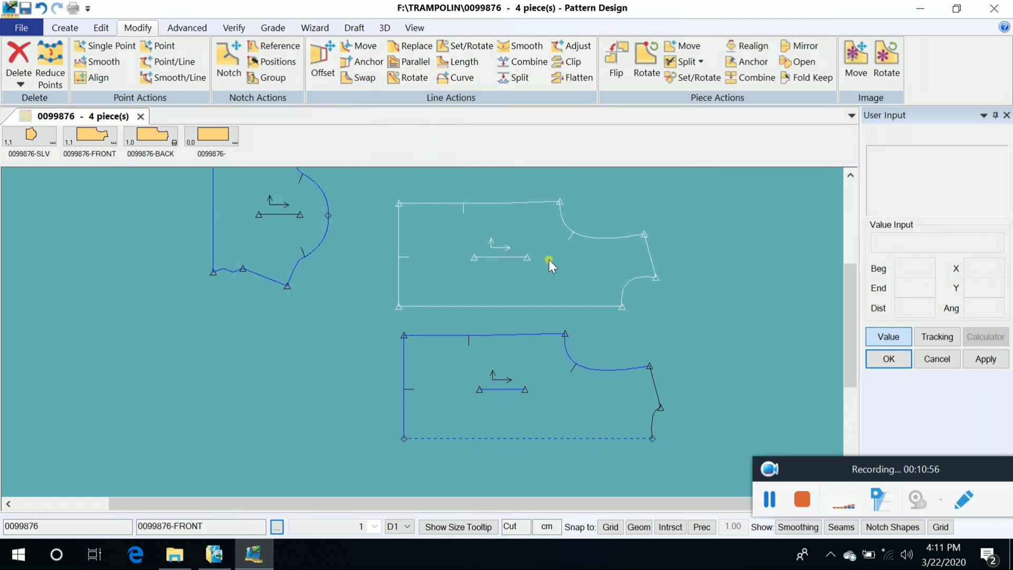
scroll(581, 232, "up", 1)
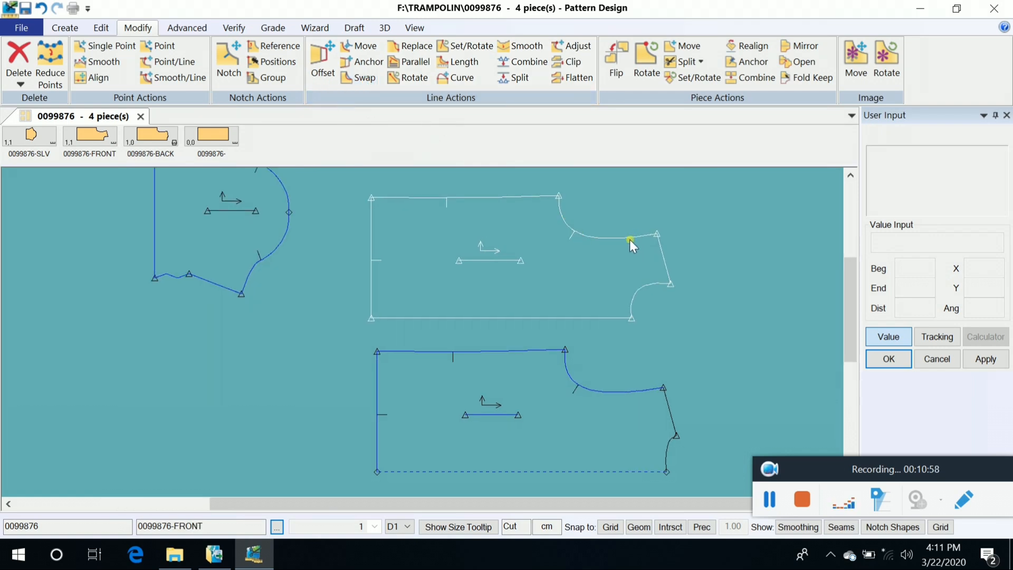
left_click(62, 28)
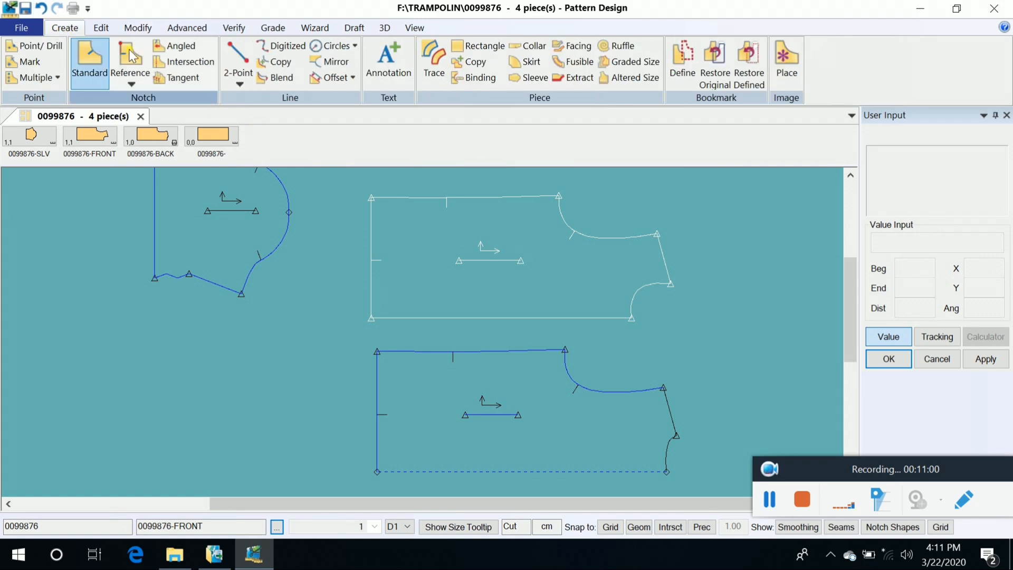
left_click(239, 79)
left_click(266, 113)
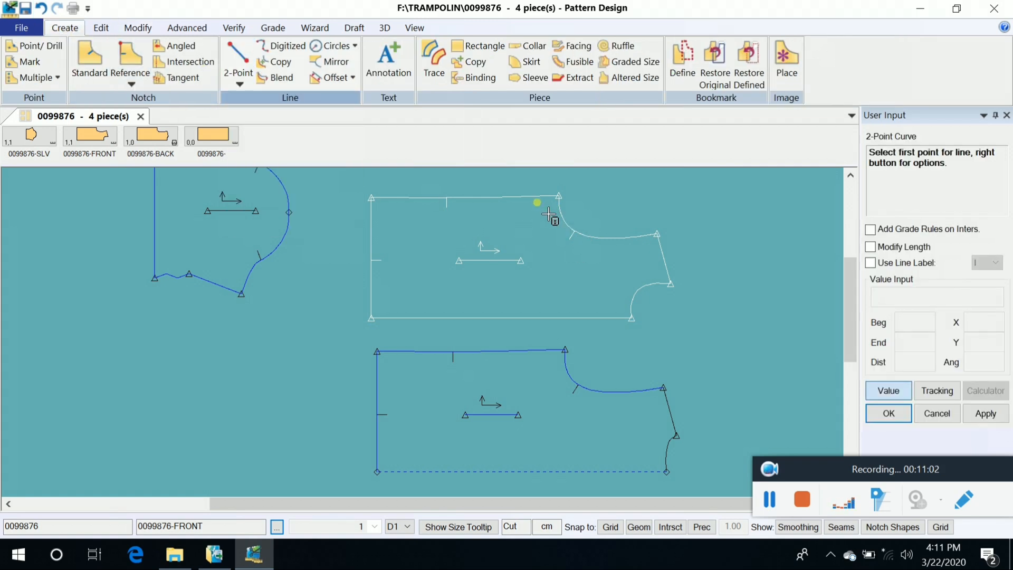
left_click(560, 197)
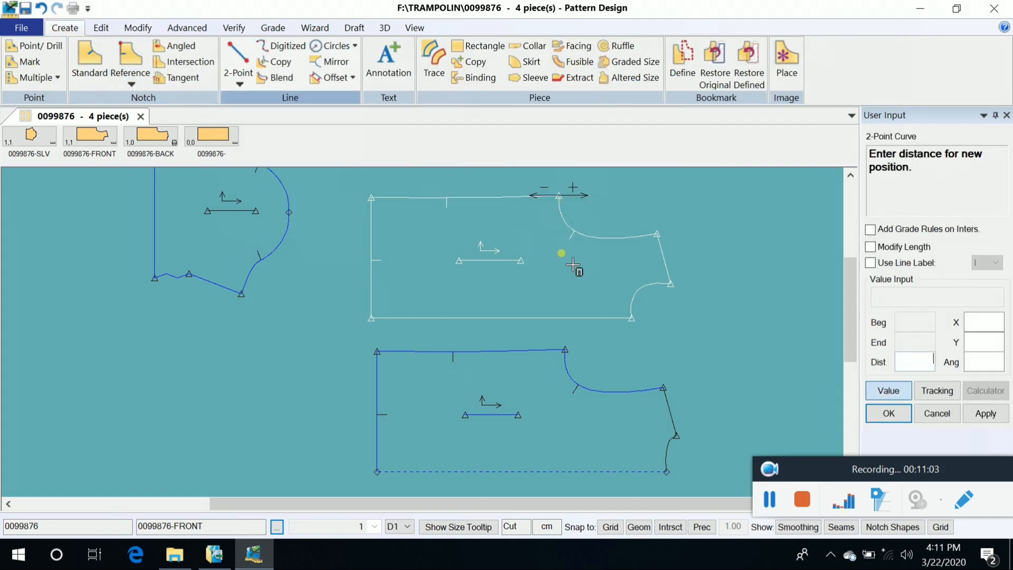
left_click(905, 387)
left_click(656, 235)
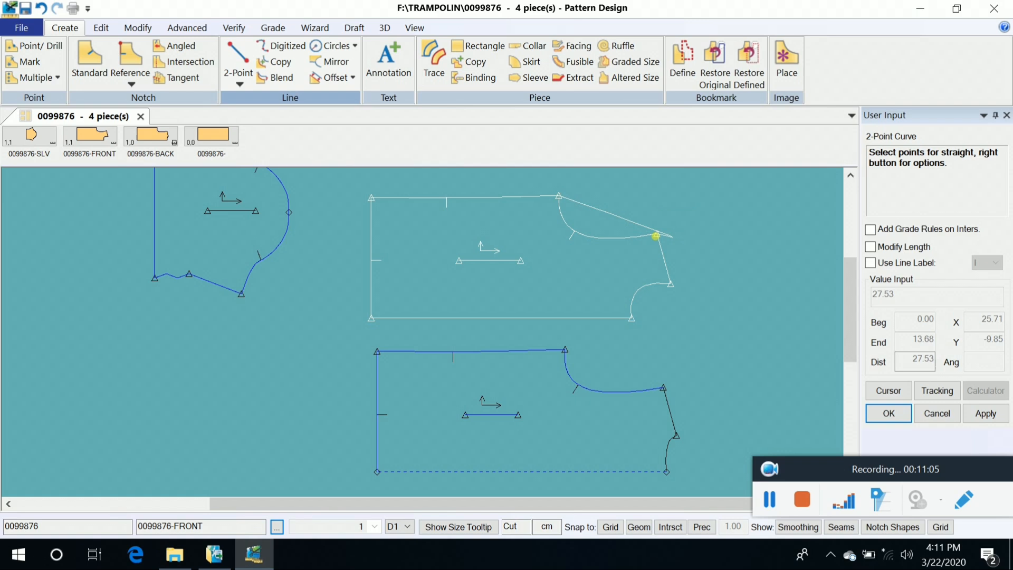
left_click(596, 255)
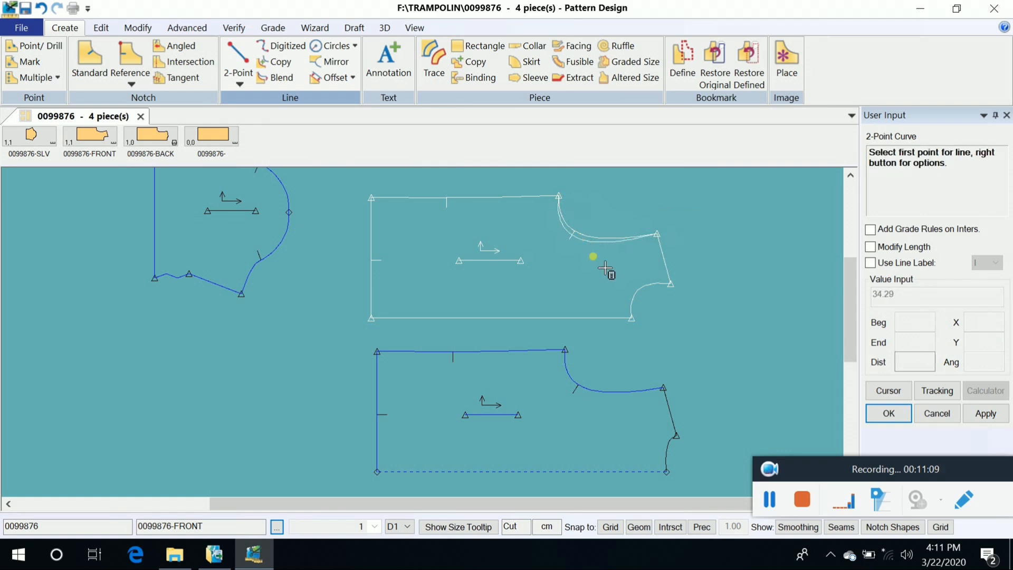
right_click(657, 211)
left_click(657, 116)
scroll(629, 258, "up", 1)
scroll(606, 261, "up", 1)
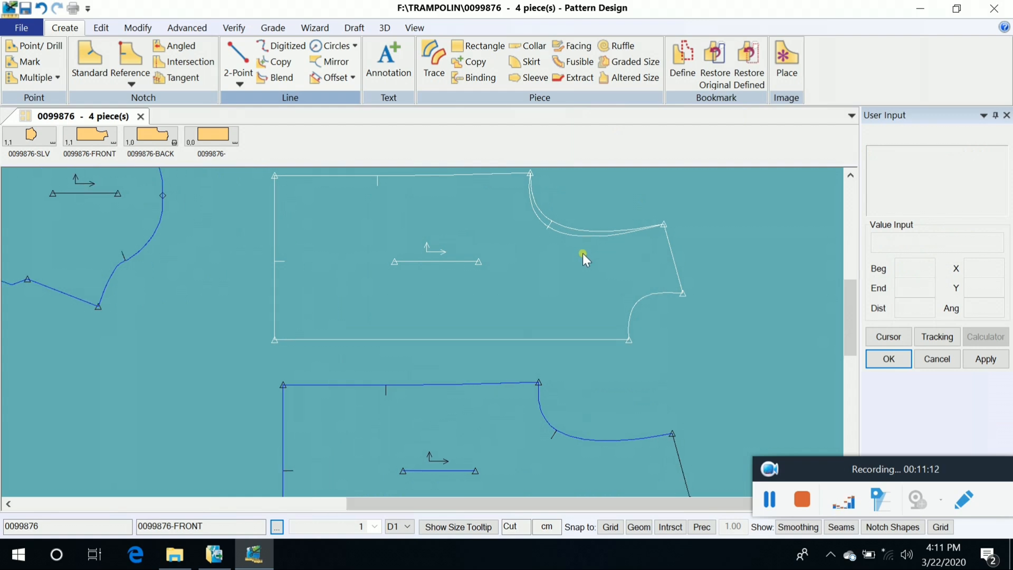
Delete the front piece's original armhole line with Delete Lines, keeping the new inner curve
left_click(137, 28)
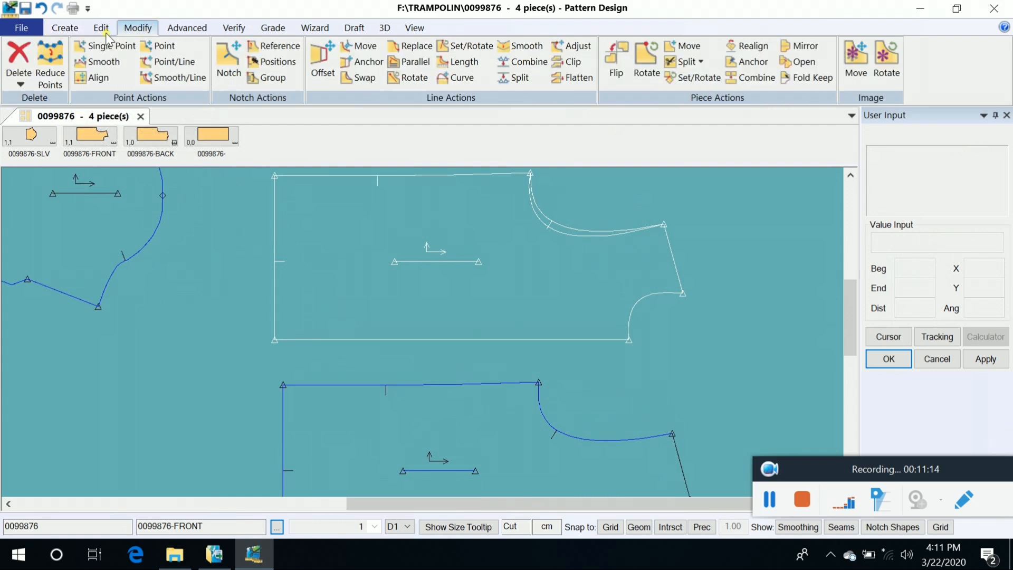
left_click(19, 79)
left_click(41, 130)
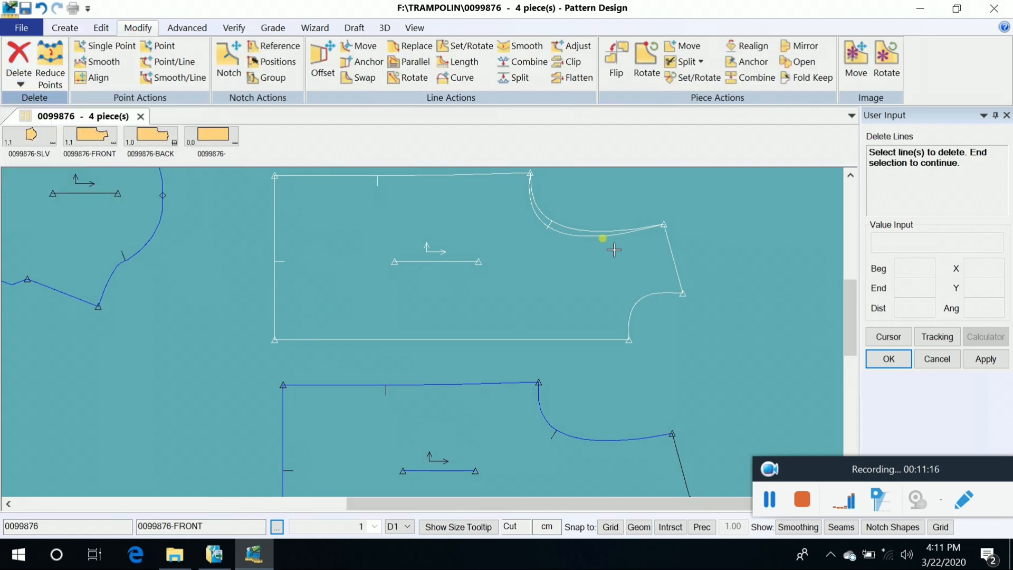
right_click(612, 258)
left_click(607, 262)
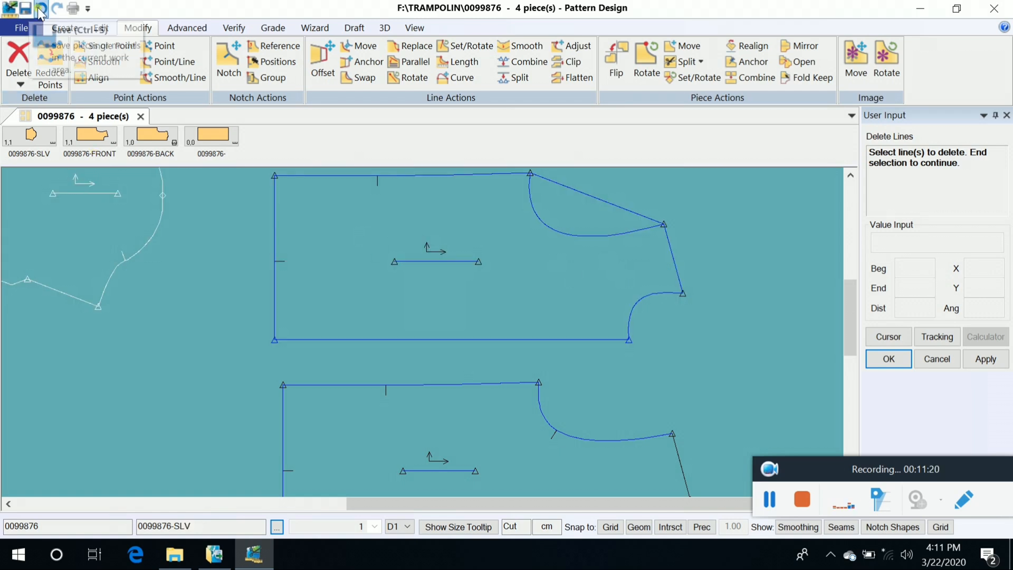
Undo the deletion of the front piece's original armhole line
left_click(41, 9)
scroll(520, 243, "down", 2)
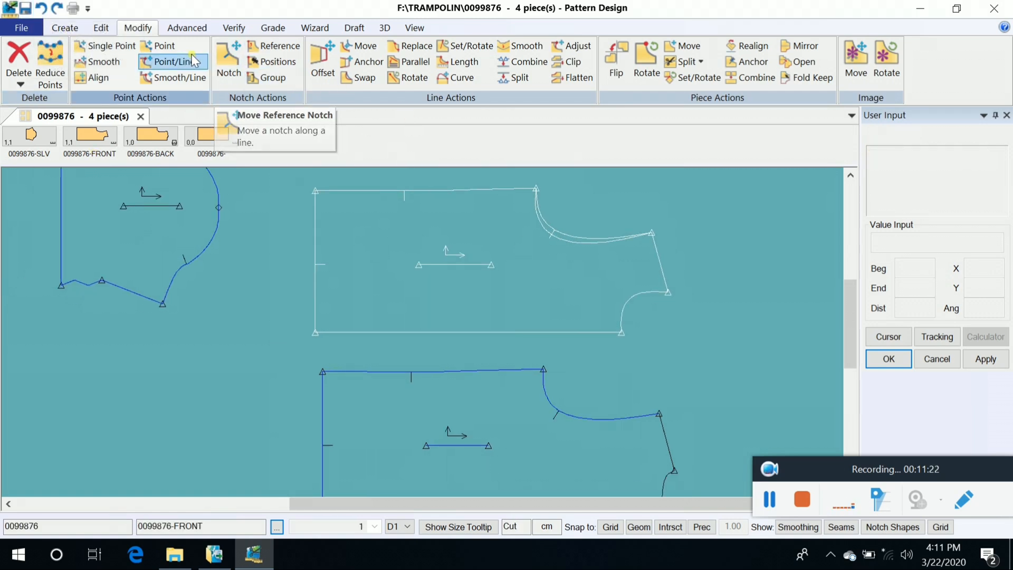
left_click(204, 32)
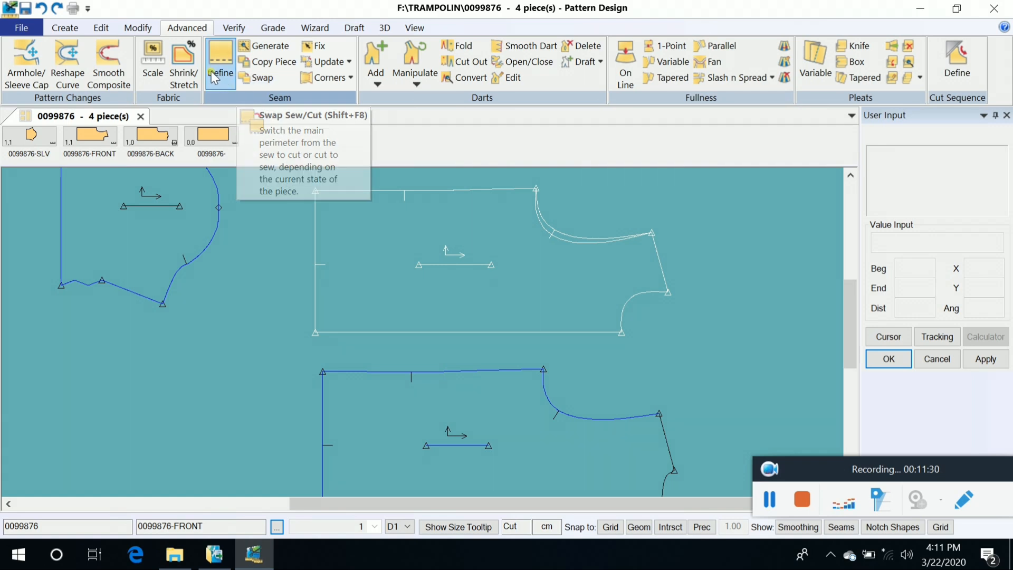
left_click(138, 27)
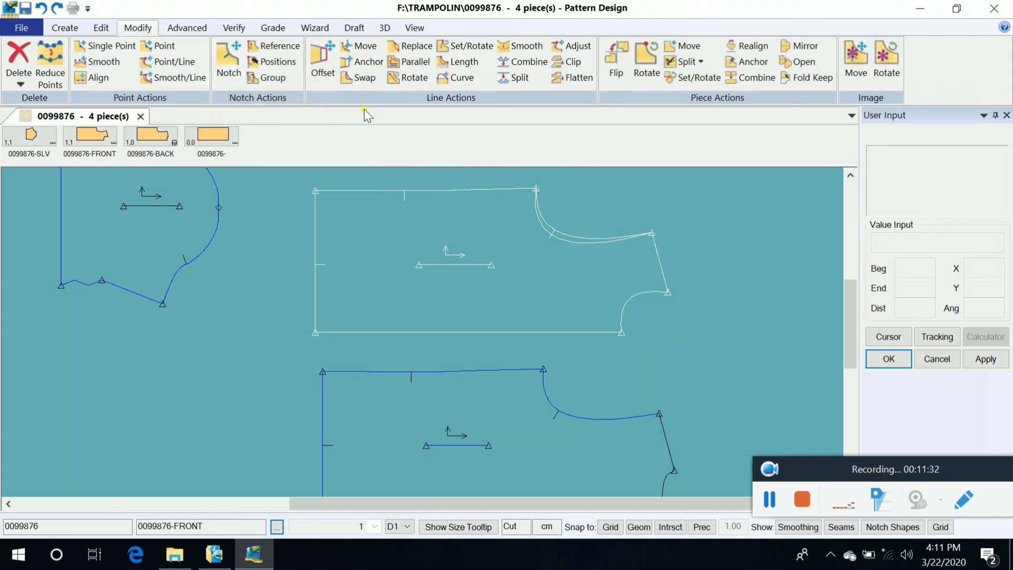
Swap the front piece's perimeter armhole line for the internal curve with Swap Line, enabling Delete Original Line, and end the function
left_click(356, 78)
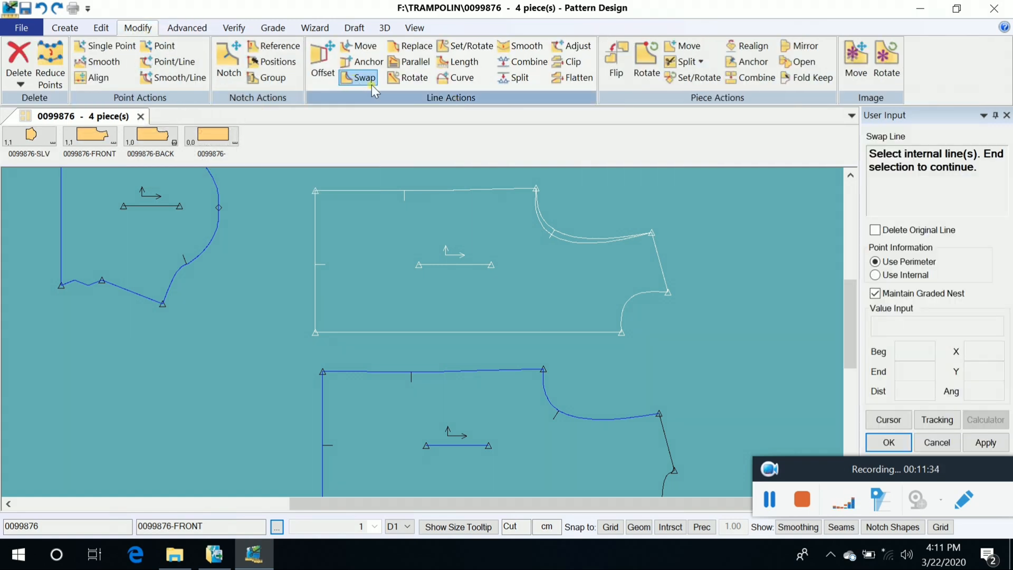
left_click(585, 256)
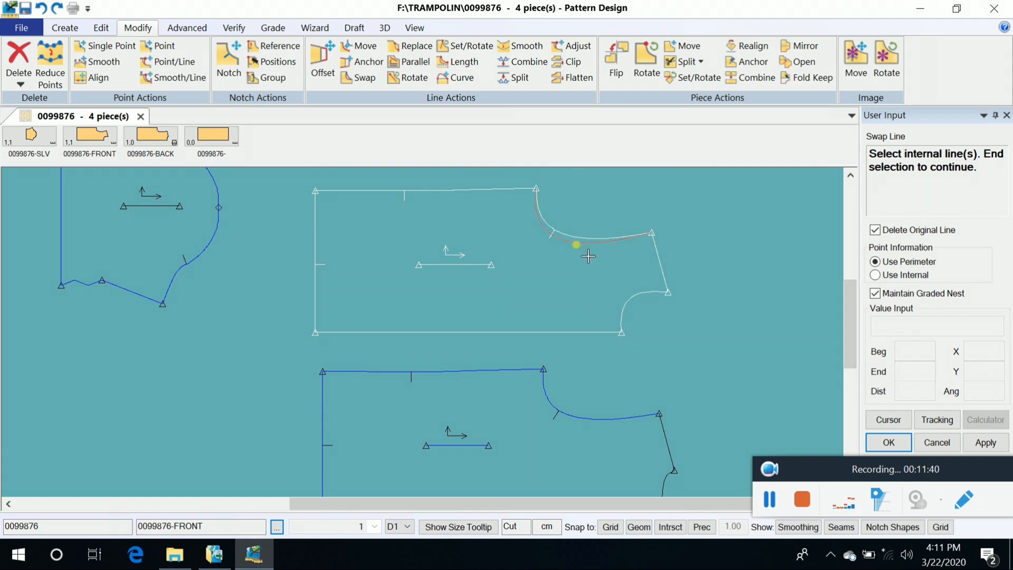
right_click(577, 264)
left_click(574, 267)
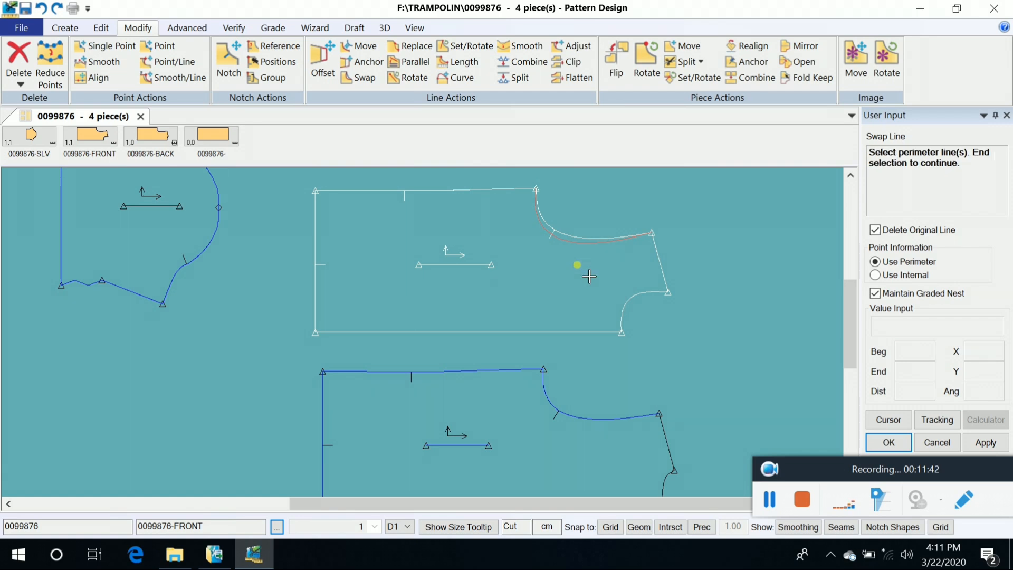
left_click(587, 250)
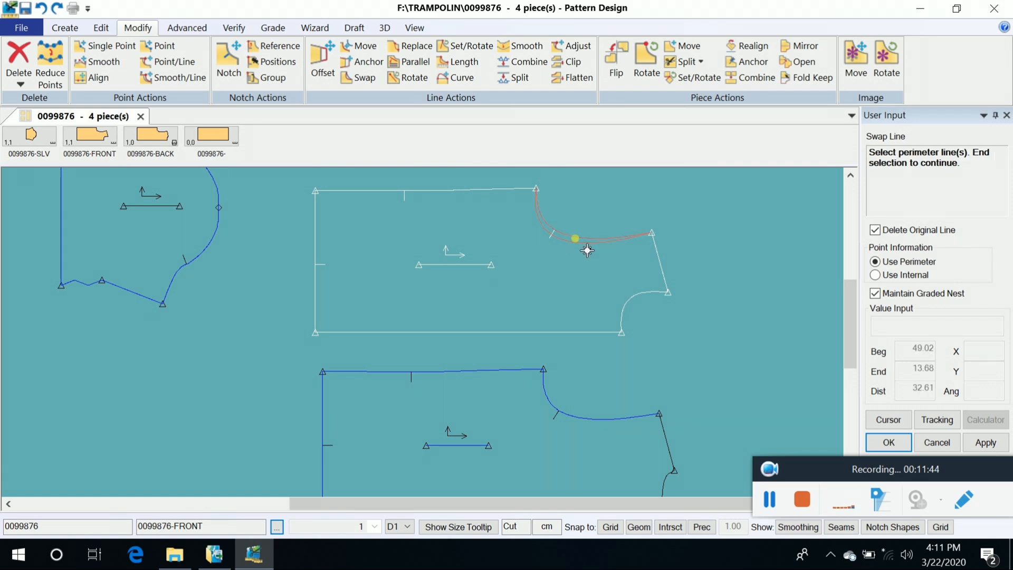
right_click(603, 207)
left_click(602, 208)
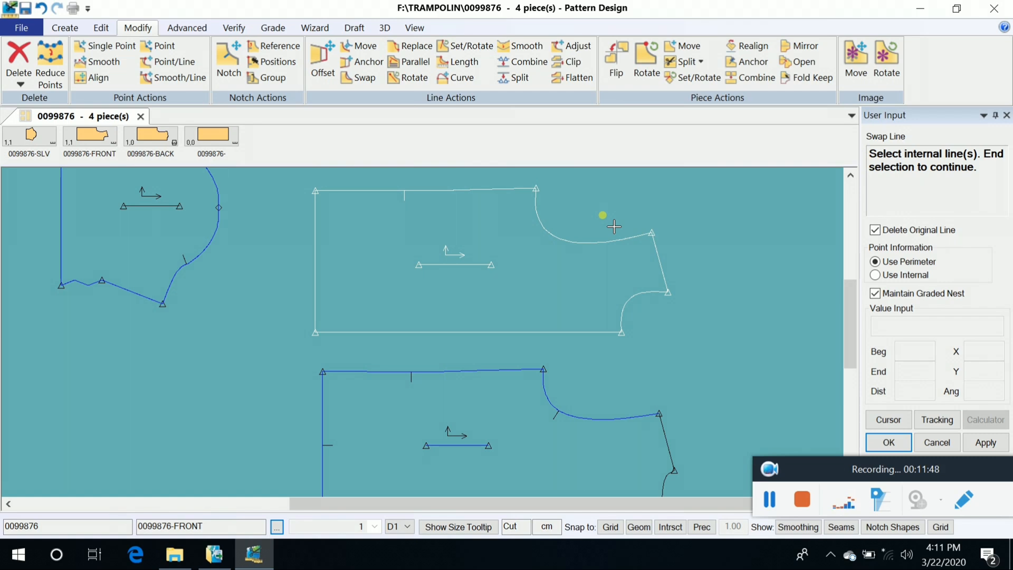
scroll(603, 214, "down", 1)
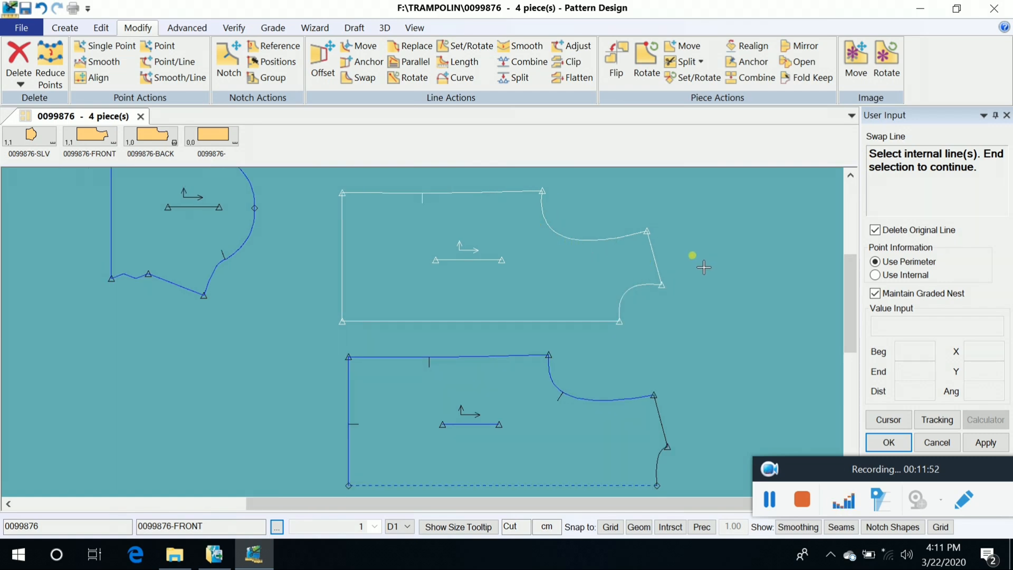
right_click(694, 225)
left_click(696, 229)
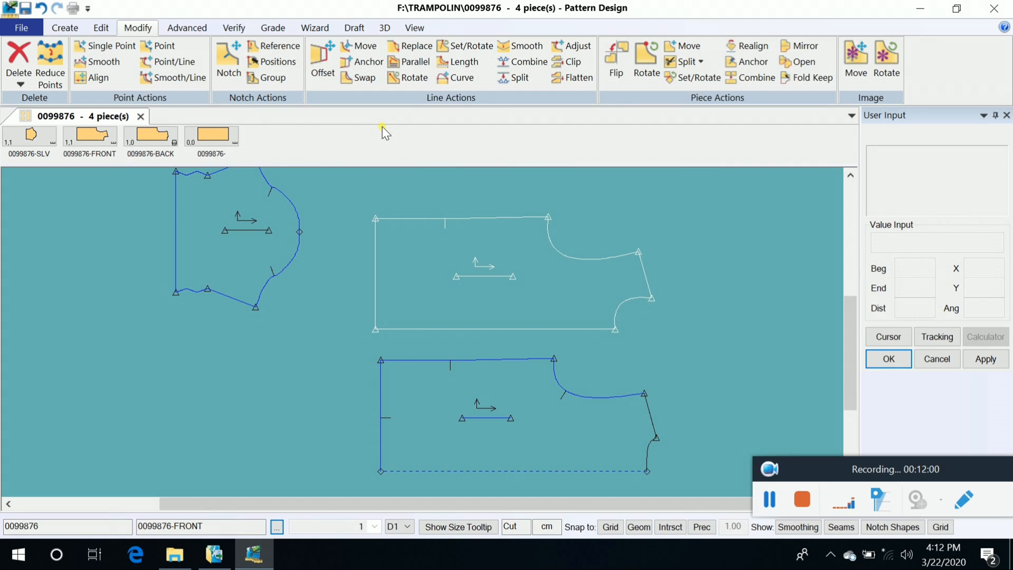
Rearrange the sleeve, front and back pieces, lowering the sleeve beside the bodies and leaving a wider gap between front and back
left_click_drag(245, 206, 266, 302)
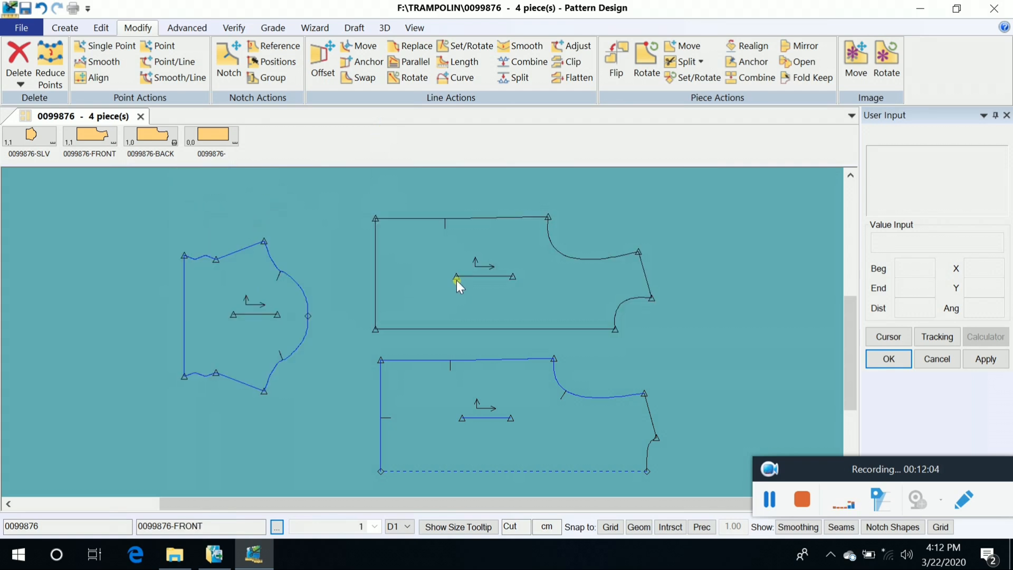
left_click_drag(451, 278, 464, 290)
left_click_drag(476, 386, 472, 385)
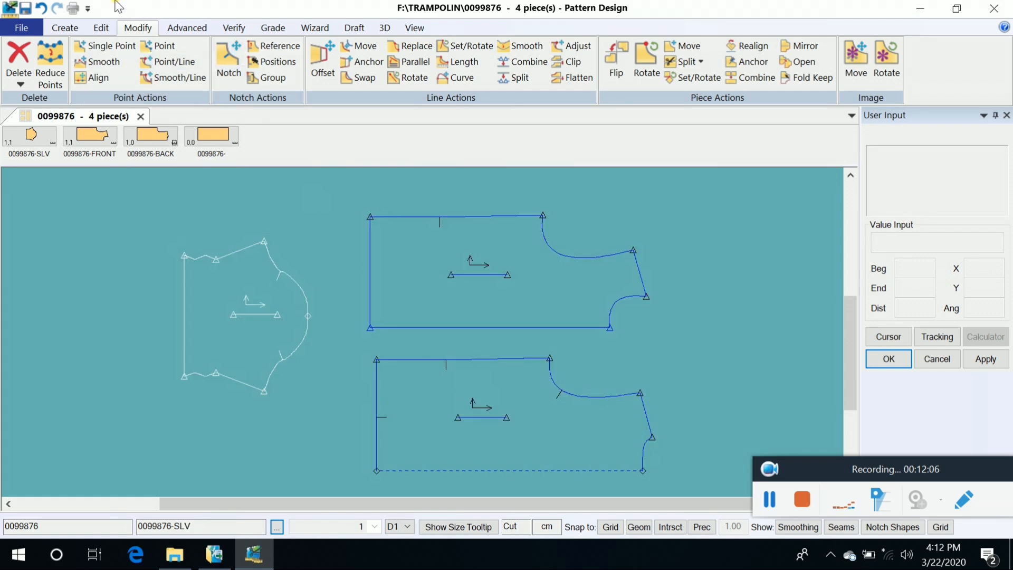
left_click(59, 24)
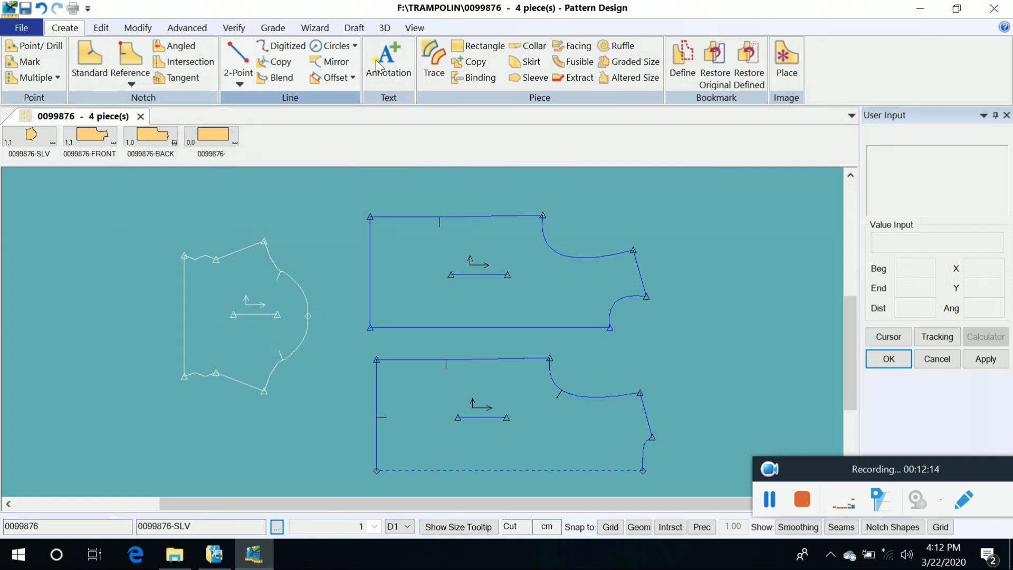
left_click(564, 268)
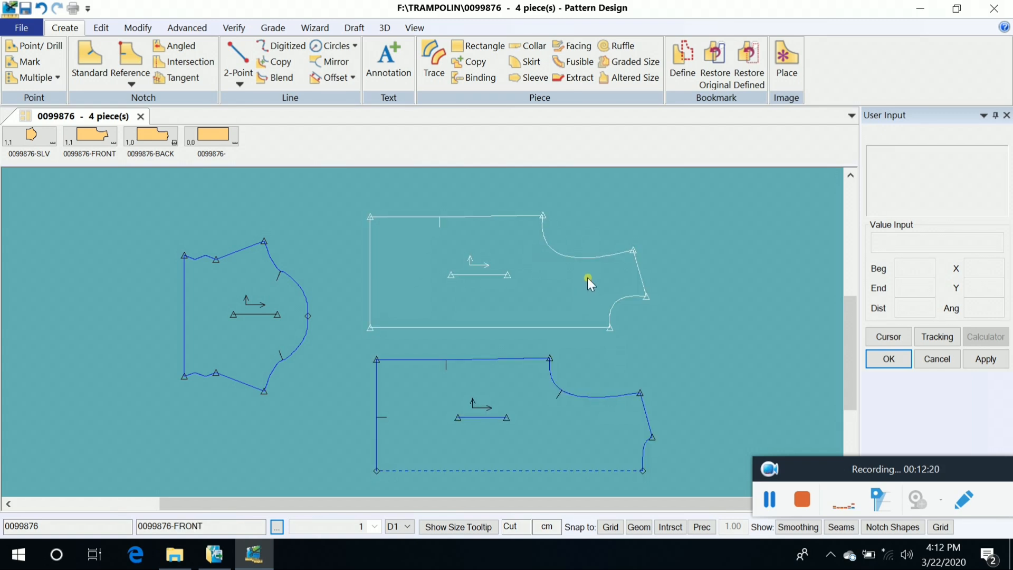
left_click_drag(562, 289, 530, 267)
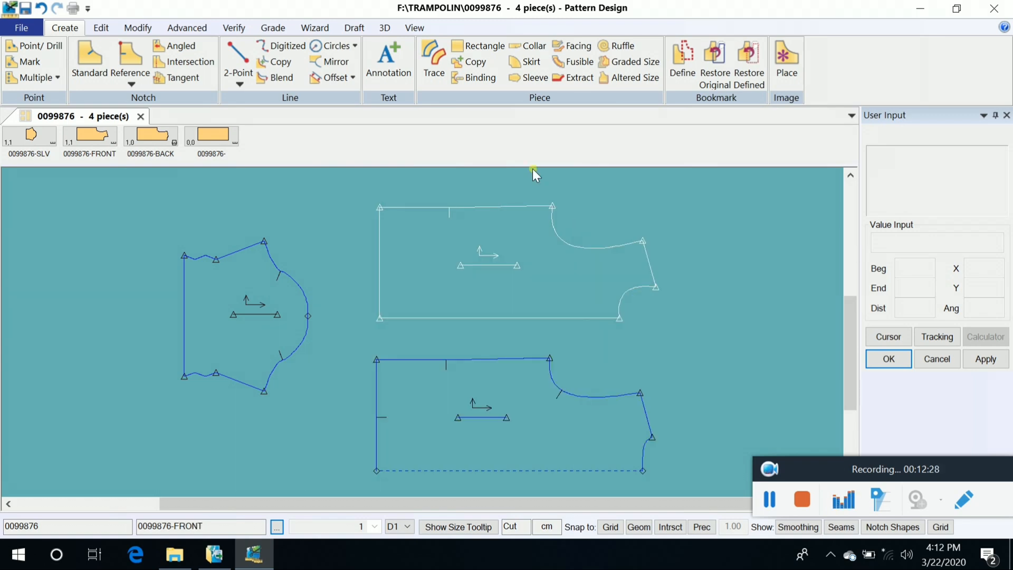
Try to copy the front armhole line onto the back piece with Select Reference Location enabled, guided by the underarm point, and undo it
left_click(277, 65)
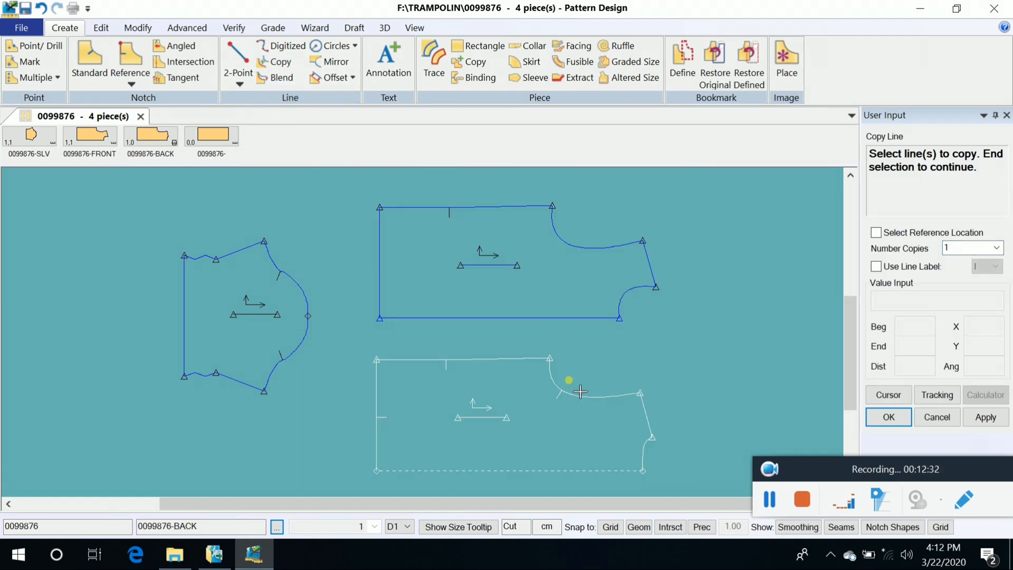
left_click(877, 233)
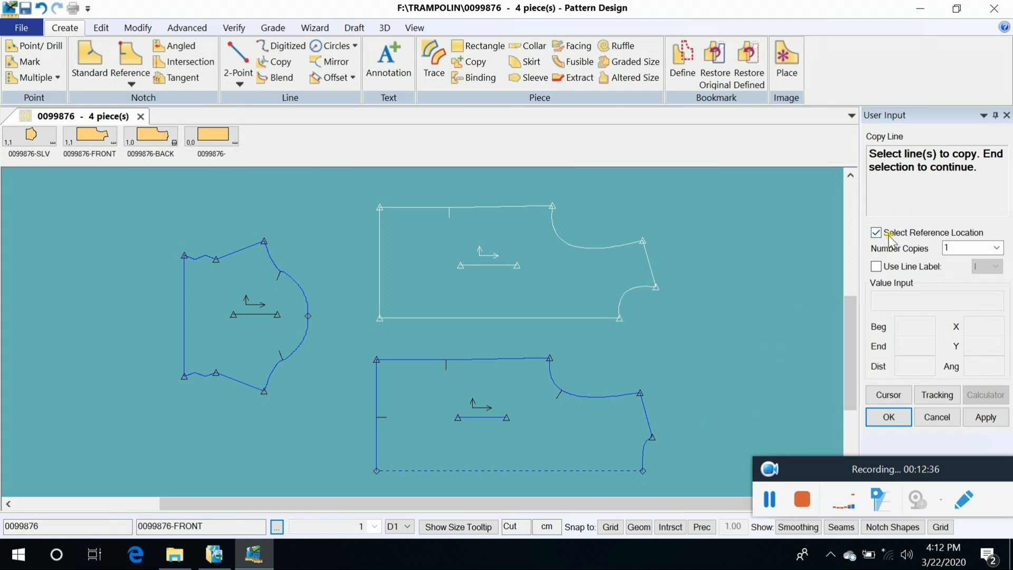
left_click(587, 269)
right_click(538, 263)
left_click(572, 271)
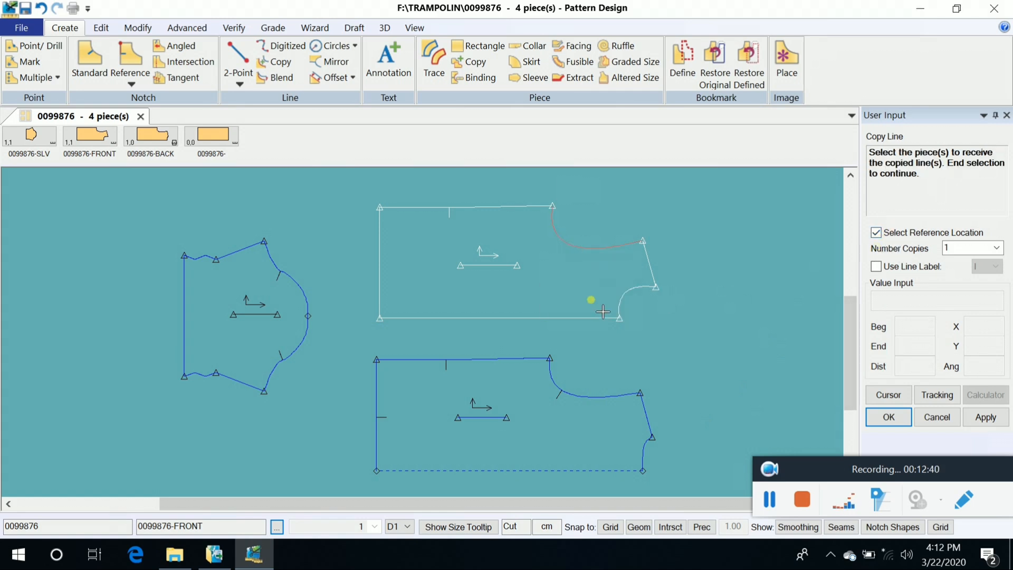
left_click(536, 420)
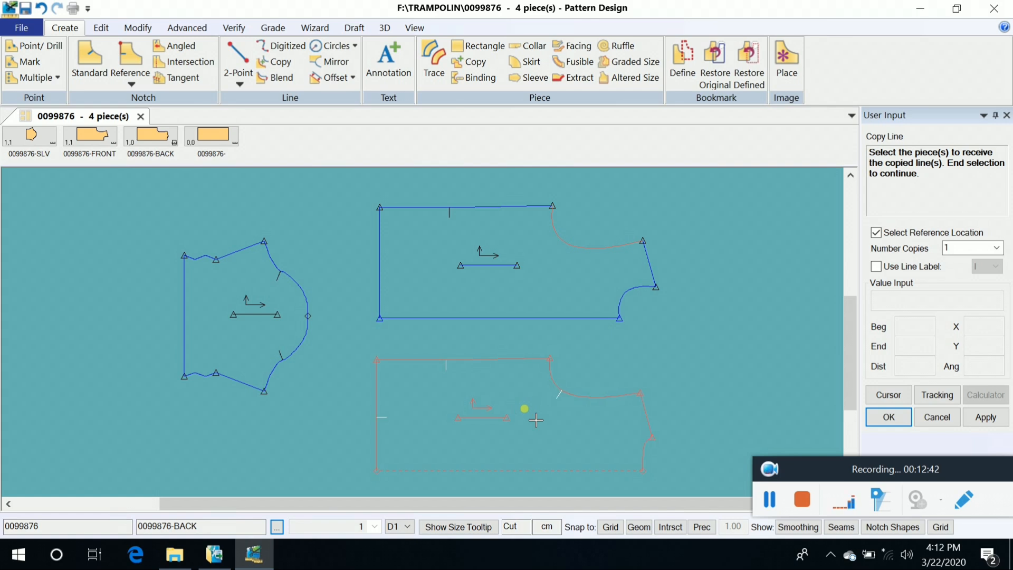
right_click(536, 420)
left_click(525, 411)
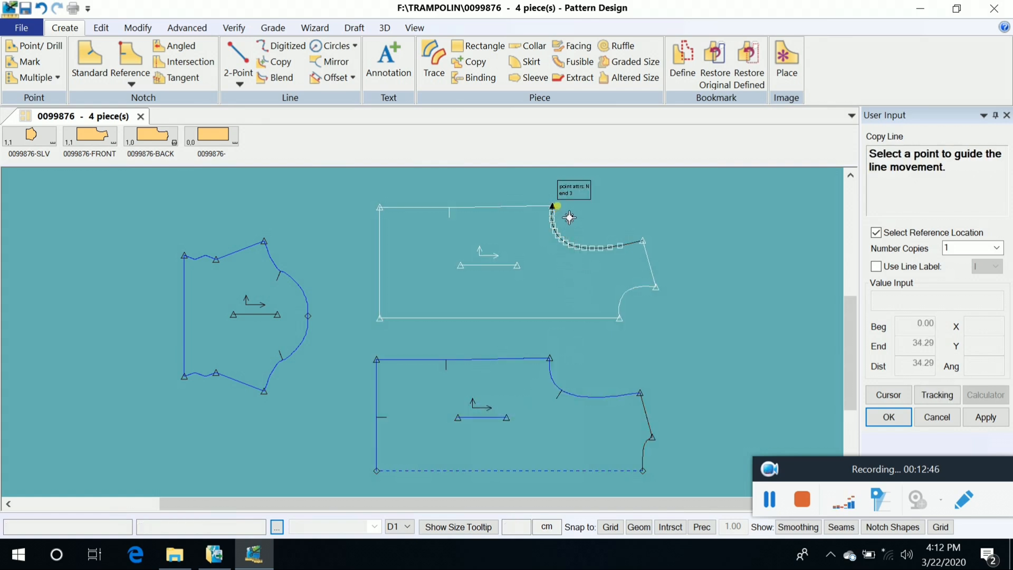
left_click(554, 209)
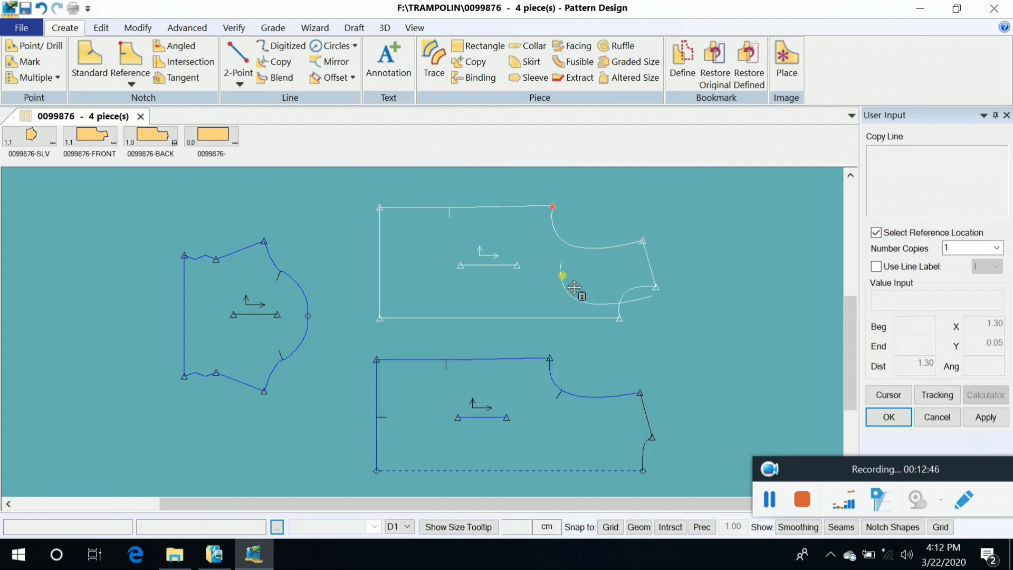
left_click(563, 370)
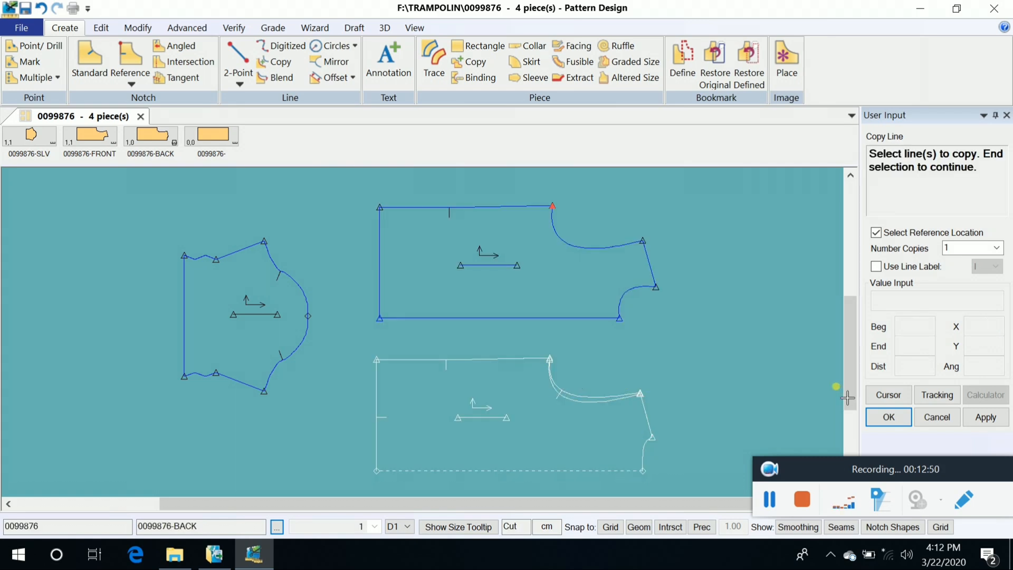
key("ctrl+z")
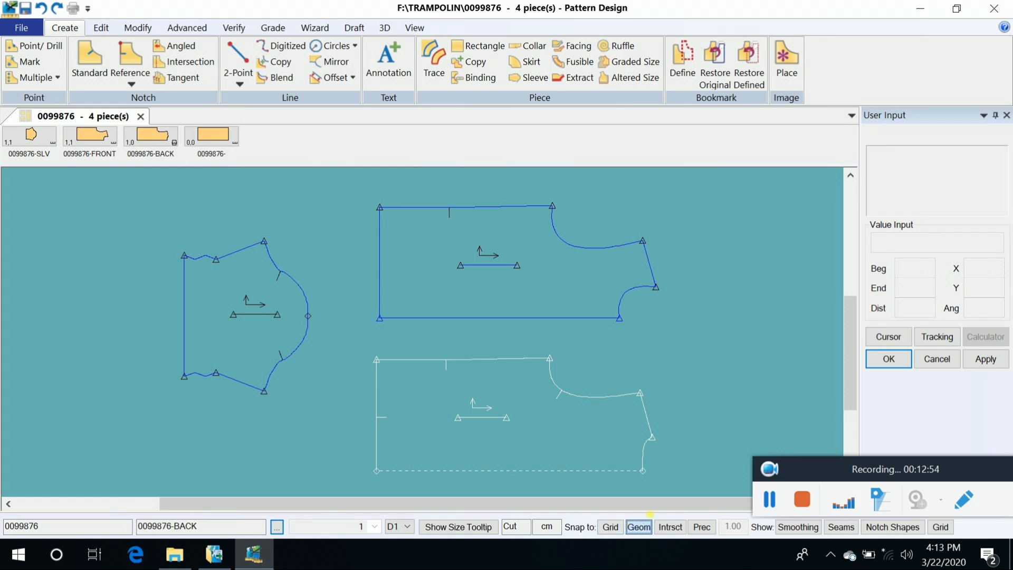
Copy the front armhole line onto the back piece with Geom snapping on, placing its underarm end on the back's underarm point
left_click(275, 61)
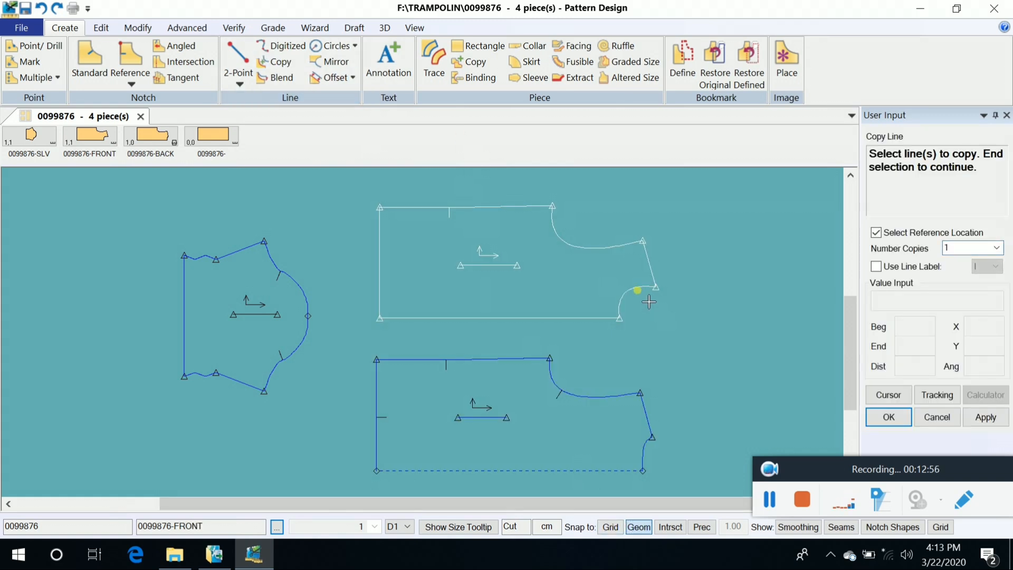
right_click(653, 230)
left_click(645, 222)
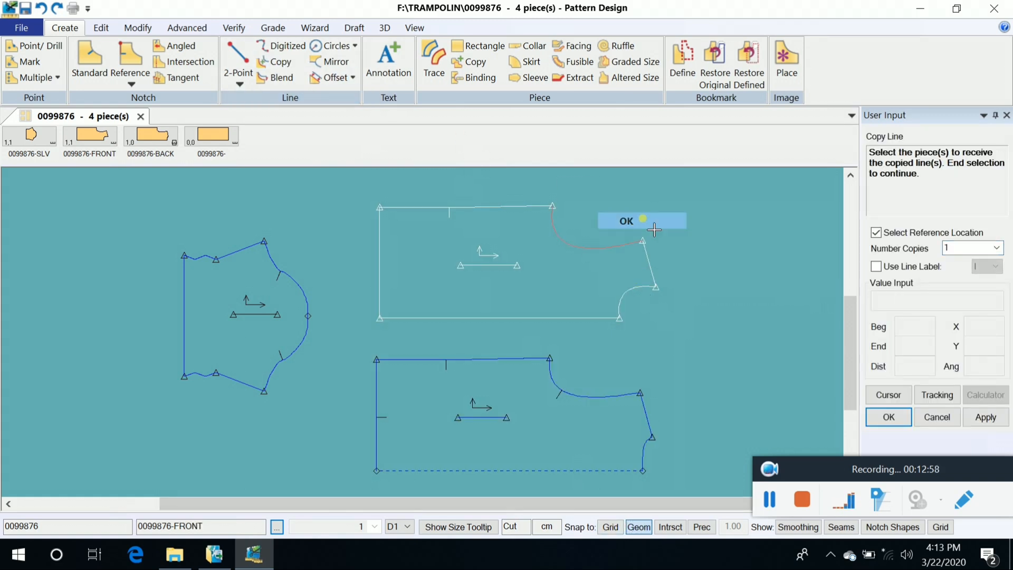
left_click(578, 422)
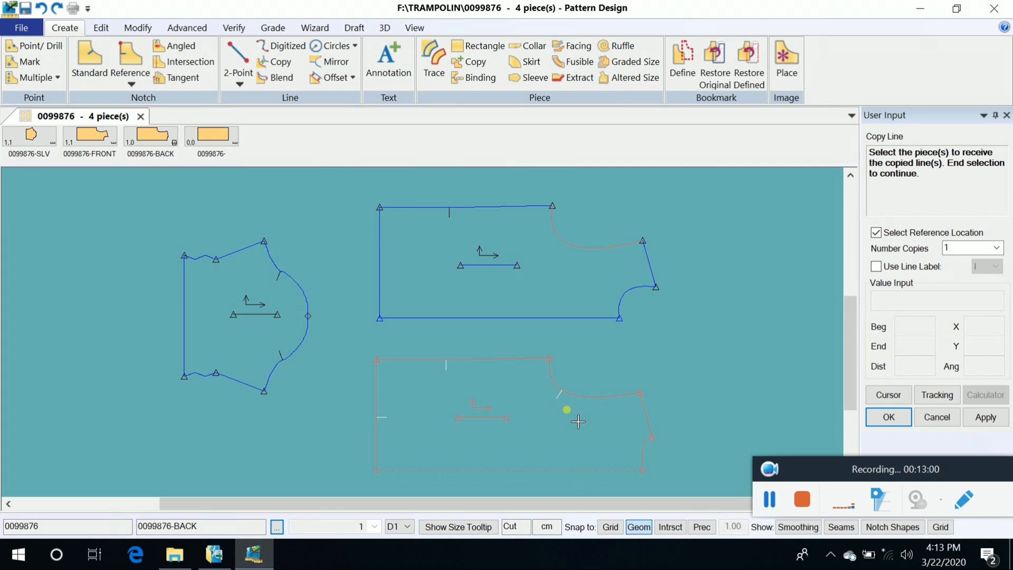
right_click(579, 422)
left_click(563, 409)
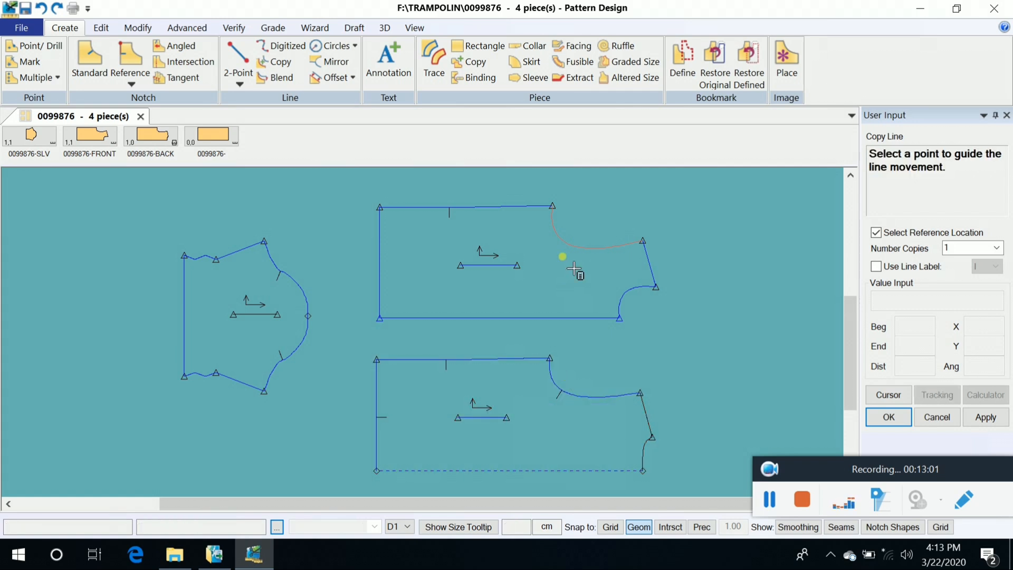
left_click(568, 215)
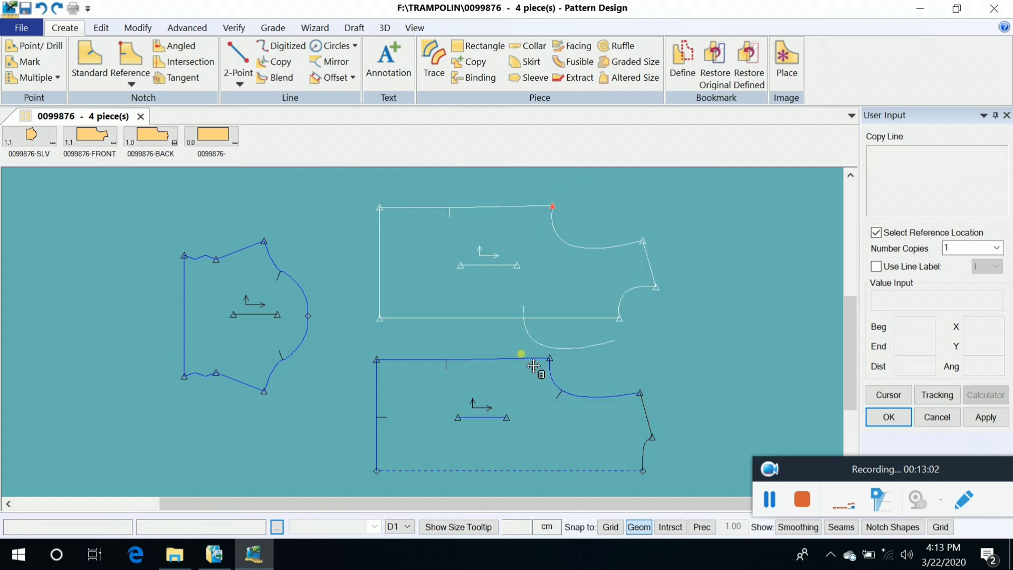
left_click(559, 372)
right_click(712, 278)
left_click(738, 287)
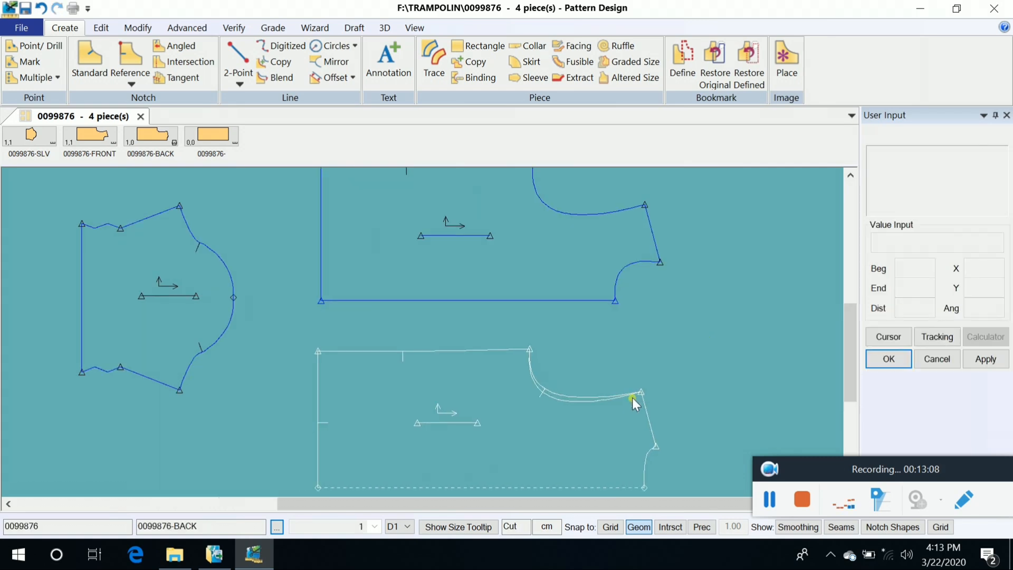
Swap the back piece's perimeter armhole for the copied curve, deleting the original line, and move the front piece down into view
scroll(632, 397, "up", 2)
left_click(536, 419)
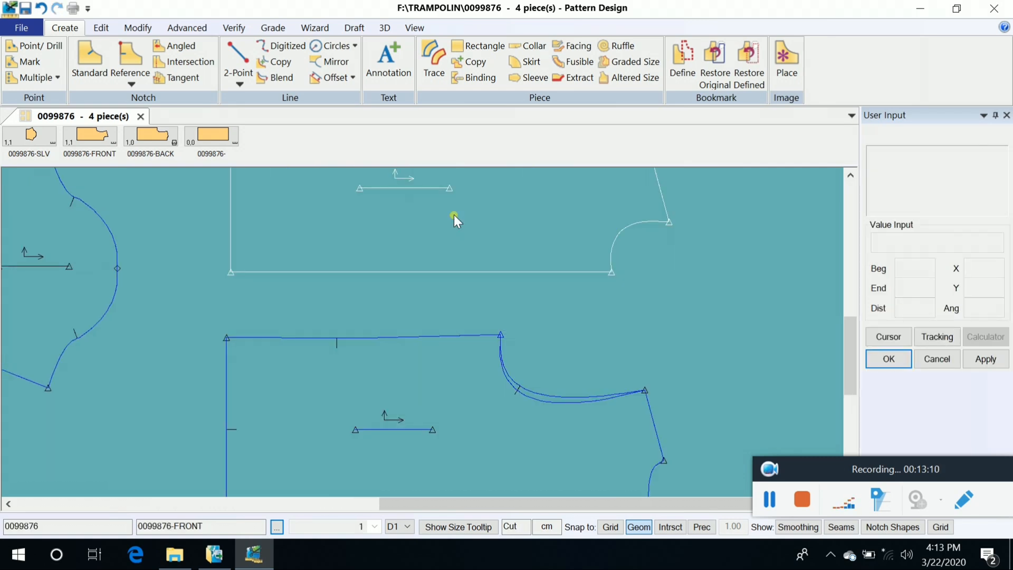
left_click(137, 28)
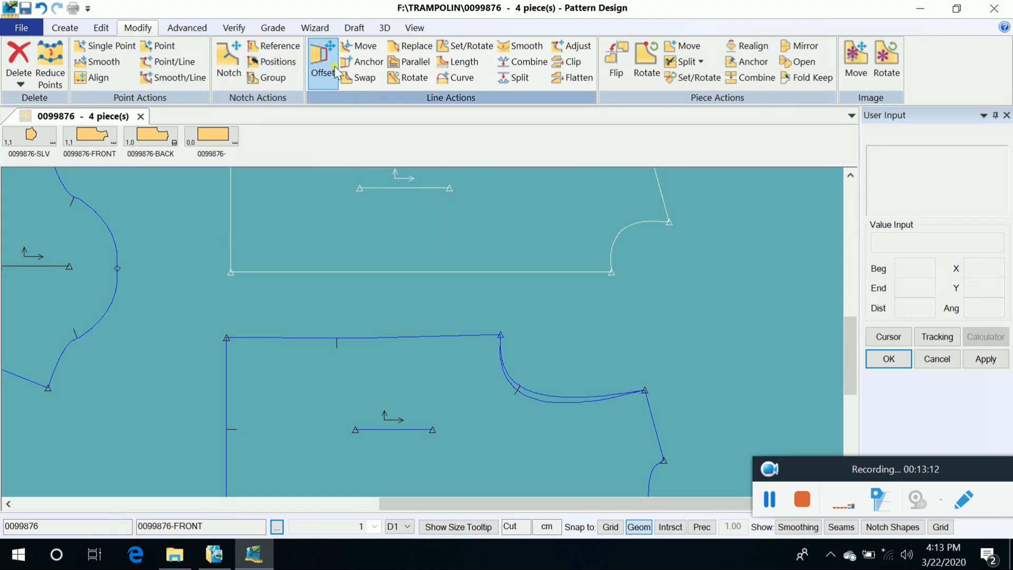
left_click(357, 77)
right_click(584, 347)
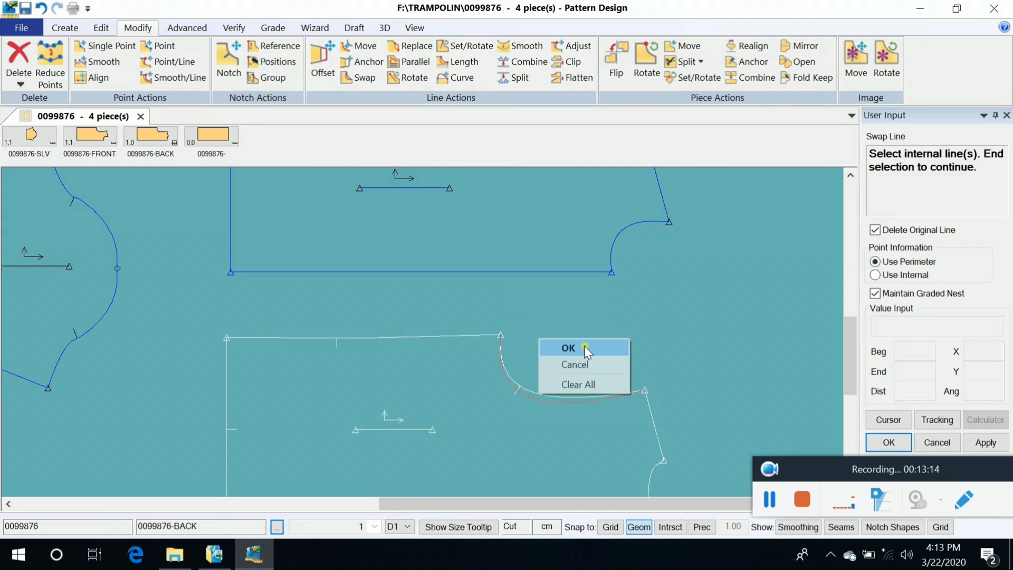
left_click(584, 346)
left_click(560, 399)
right_click(585, 352)
left_click(585, 353)
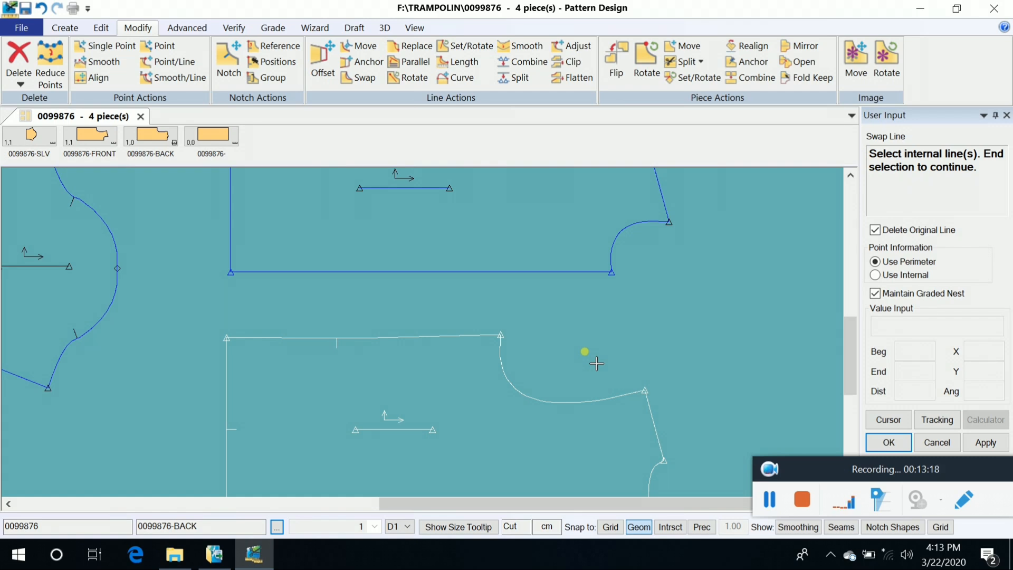
scroll(585, 351, "down", 4)
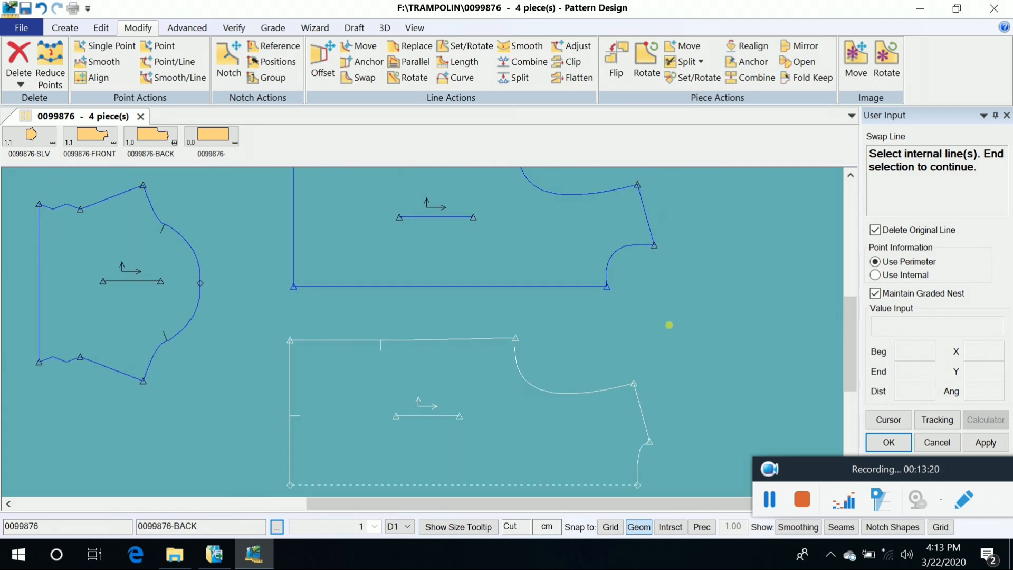
right_click(624, 317)
left_click(628, 323)
left_click(544, 236)
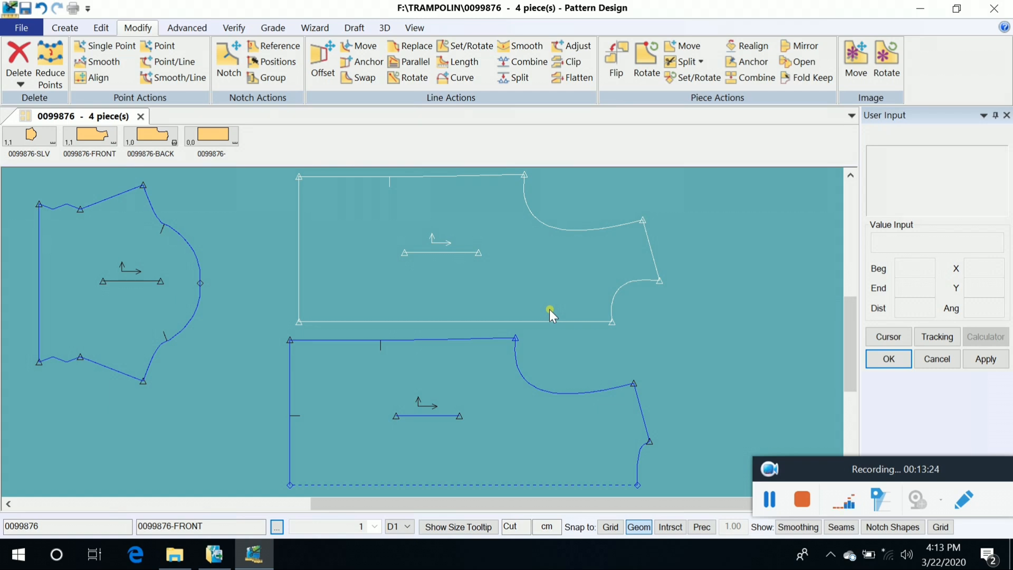
Create a separate square piece, about 16.47 cm per side, in the empty area below the sleeve
scroll(549, 309, "down", 2)
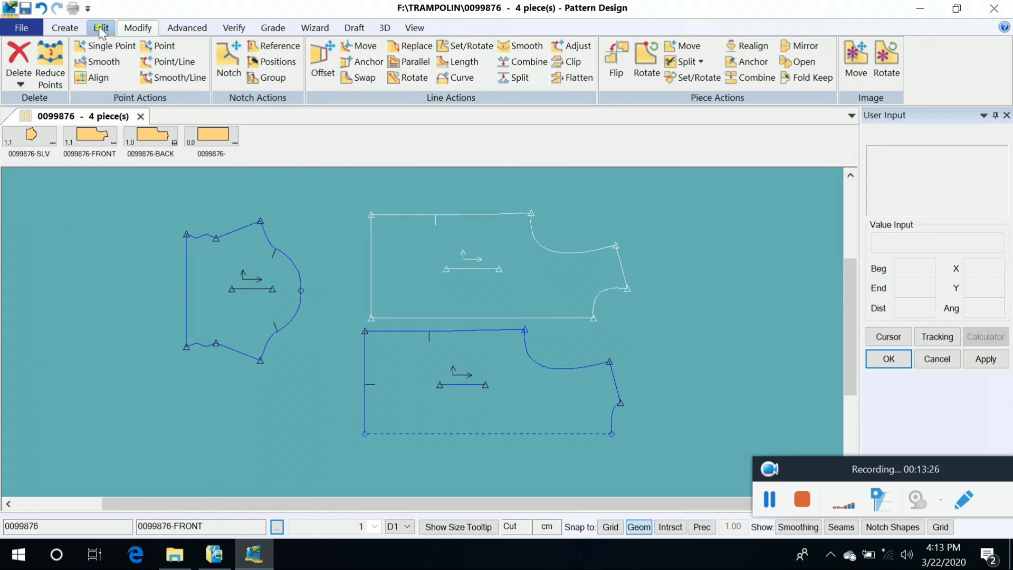
left_click(64, 27)
left_click(455, 47)
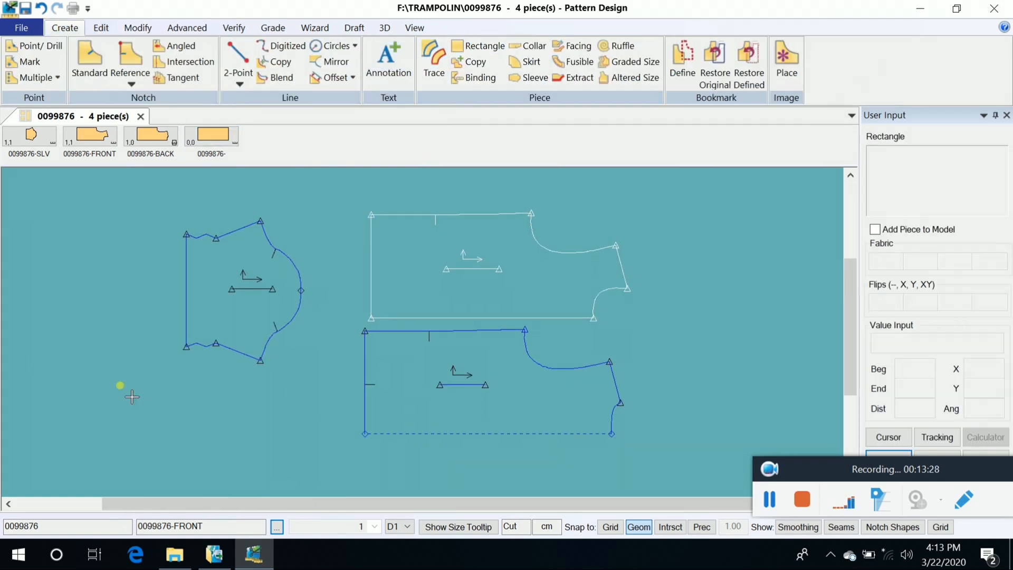
left_click(64, 388)
left_click(117, 441)
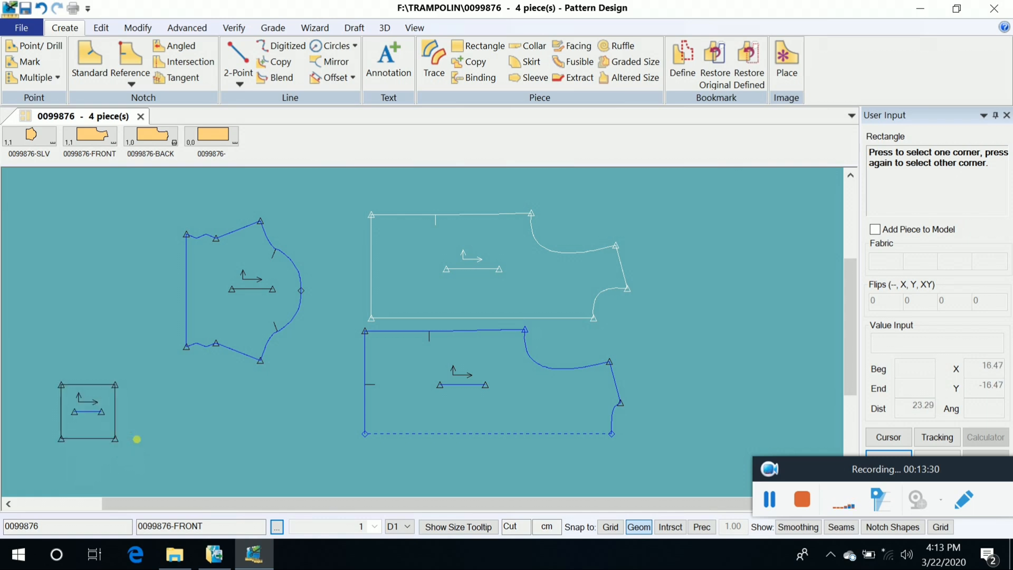
left_click(171, 408)
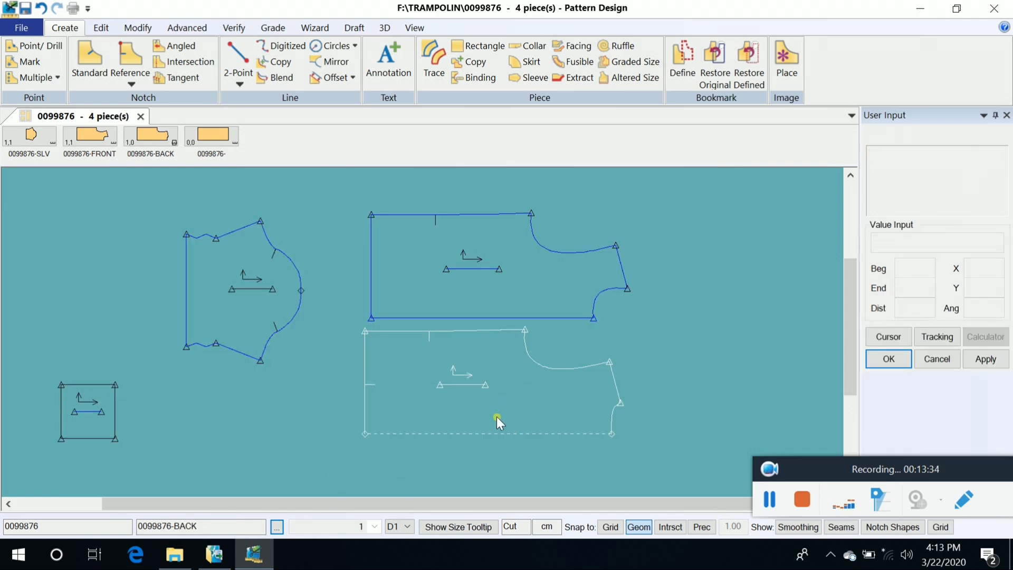
Add a mark point inside the back piece, below the armhole curve, and end the command
left_click(29, 61)
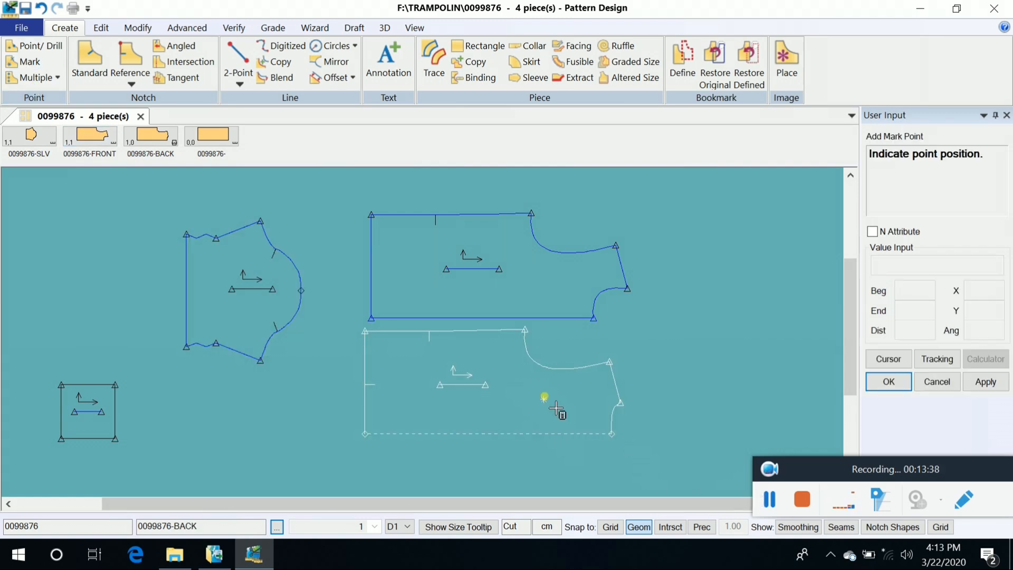
left_click(544, 399)
right_click(209, 411)
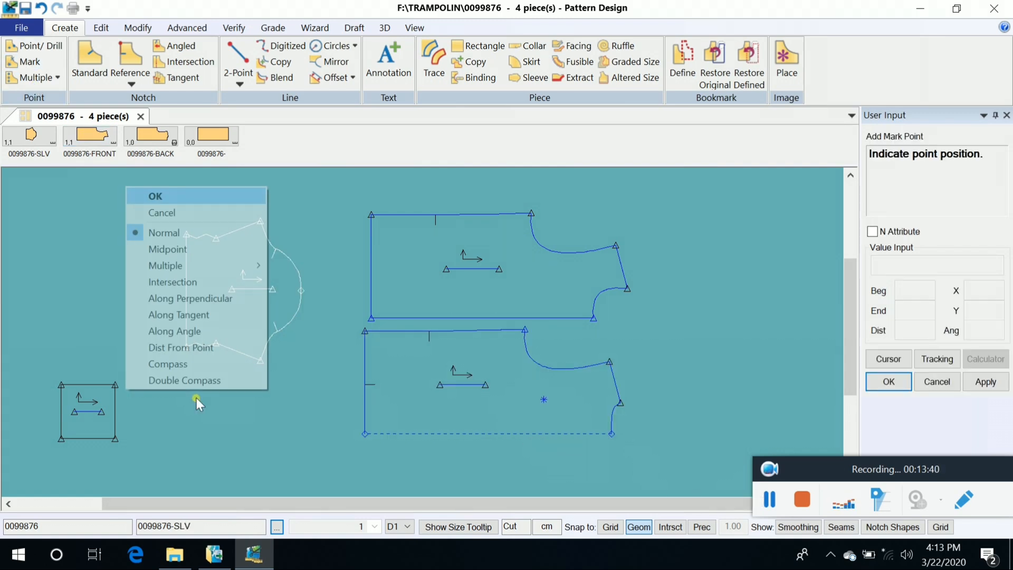
left_click(165, 194)
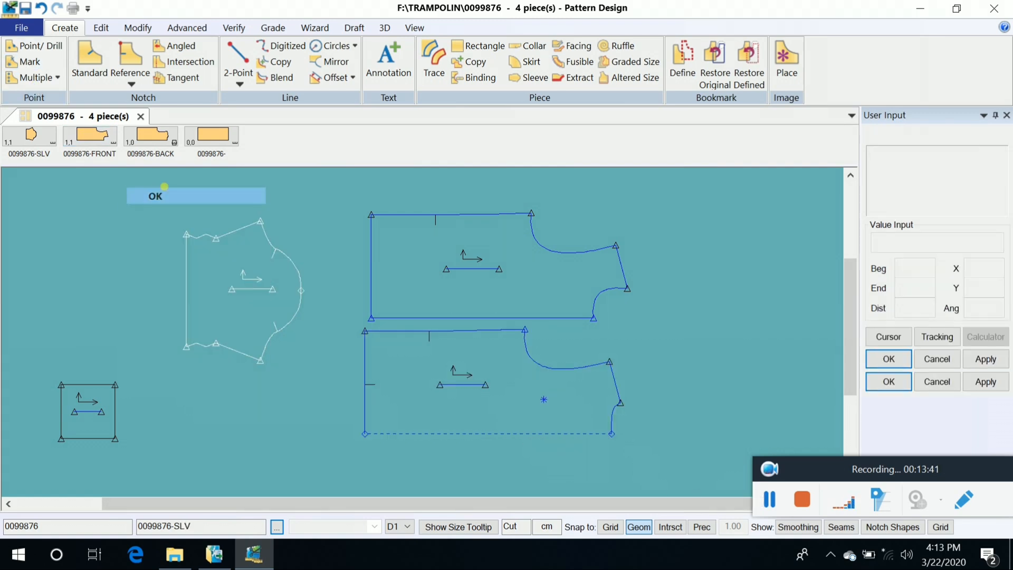
Copy all the square's perimeter lines onto the back piece, guided by its lower-right corner, placing that corner just below the mark point
left_click(277, 62)
left_click_drag(42, 381, 146, 465)
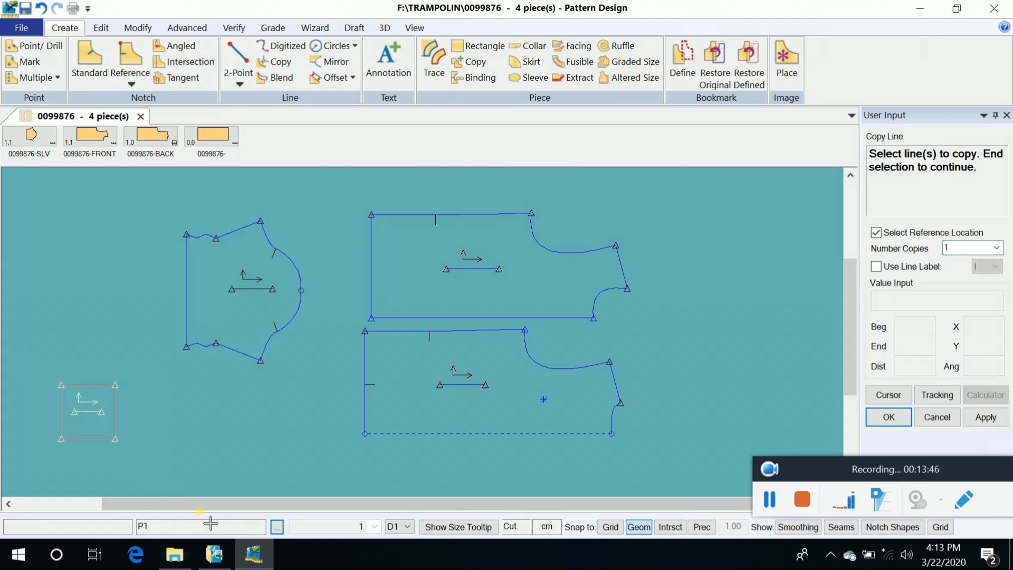
right_click(220, 441)
left_click(222, 441)
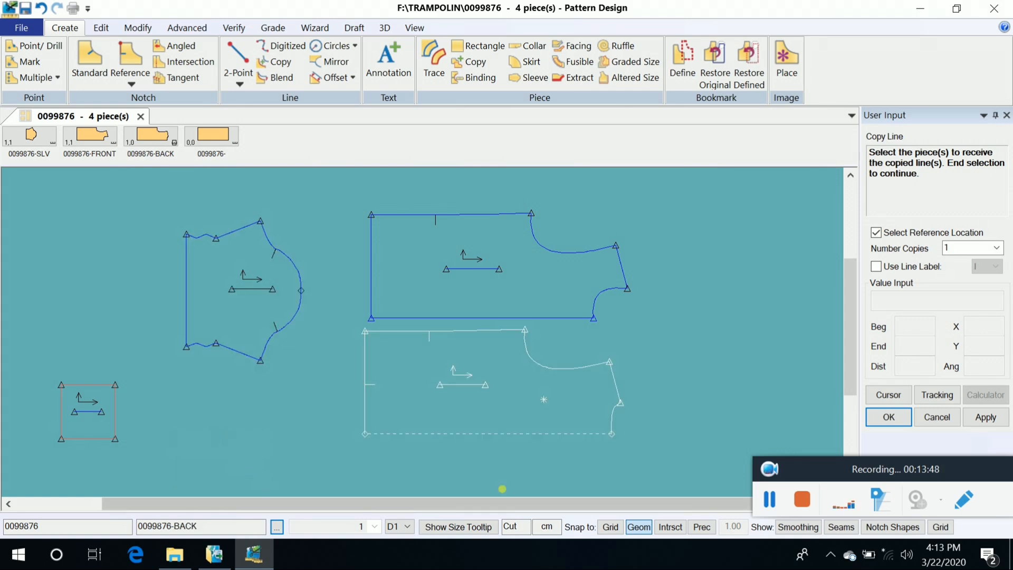
right_click(467, 406)
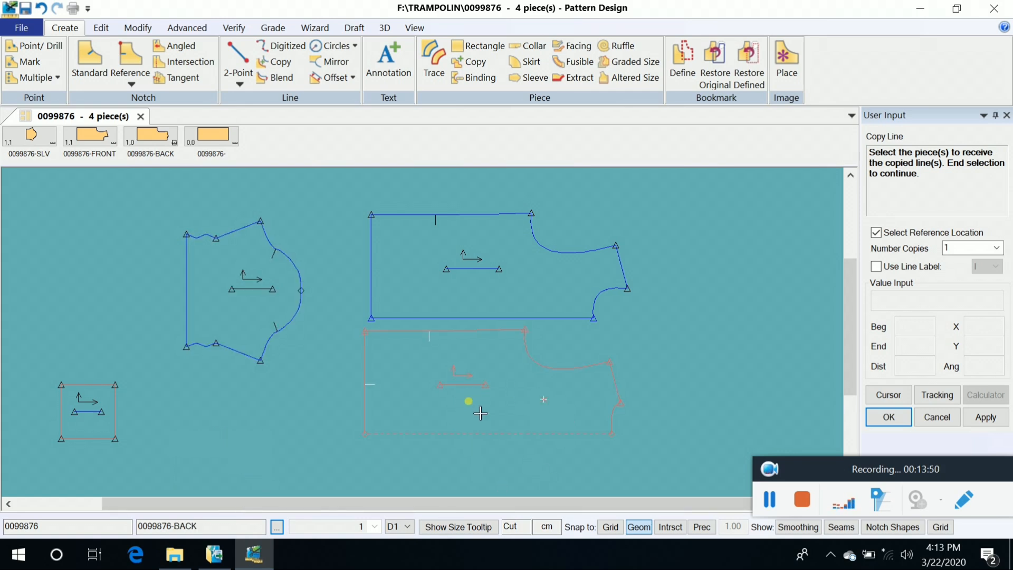
left_click(454, 403)
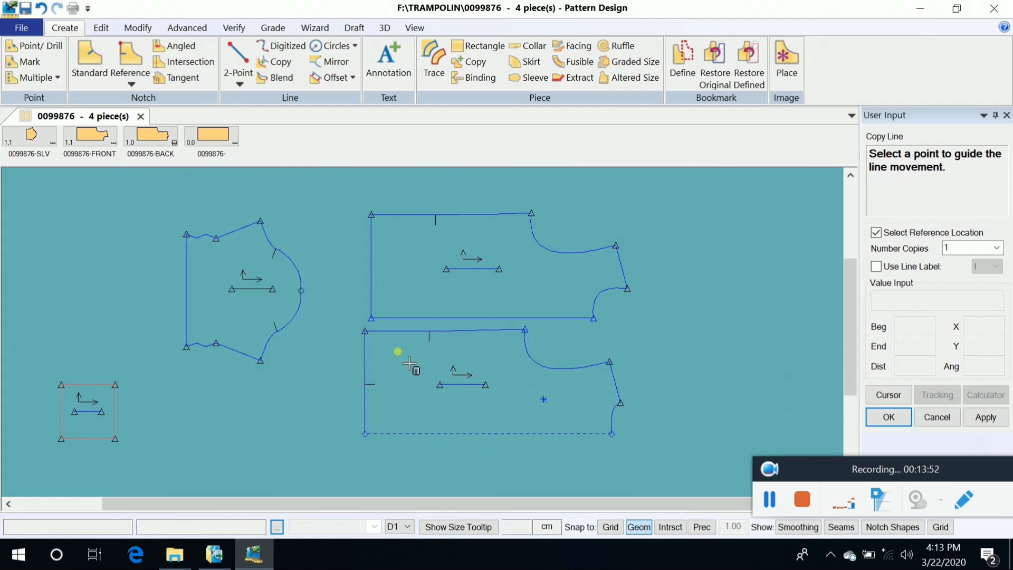
left_click(114, 440)
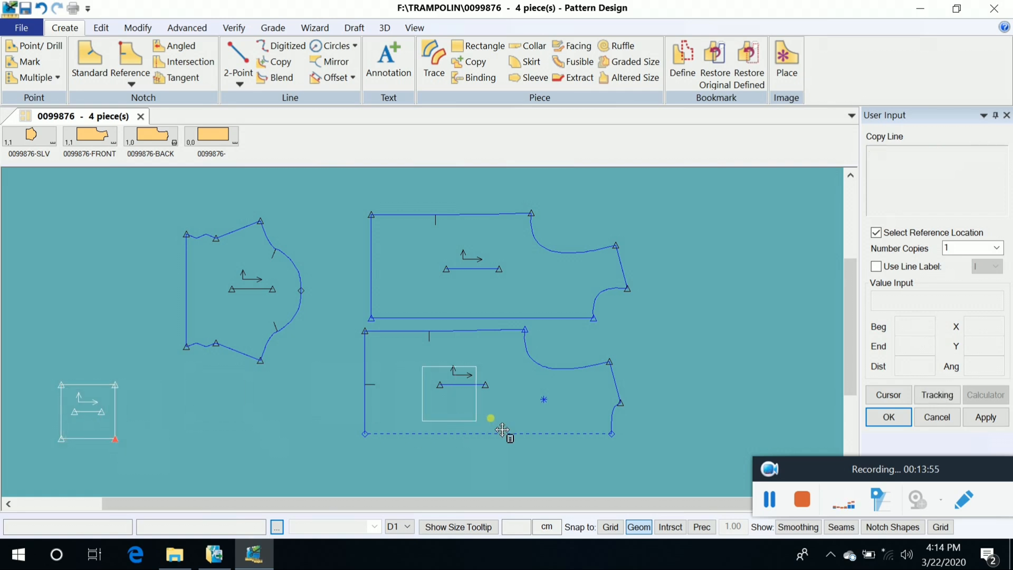
left_click(555, 437)
right_click(635, 302)
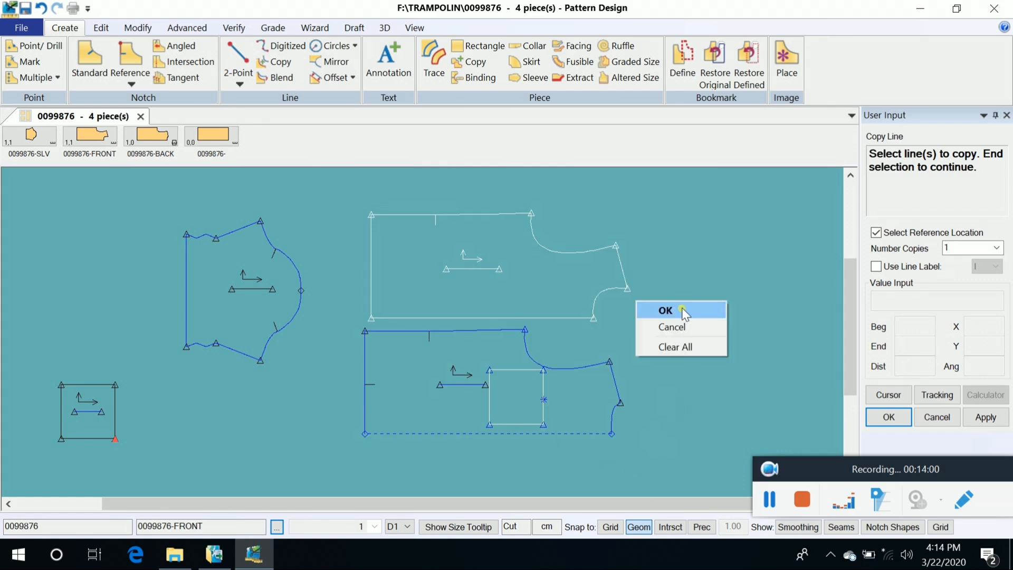
left_click(682, 309)
Move the back piece around with its copied square lines, then undo the moves and the line copy
left_click_drag(594, 393, 576, 422)
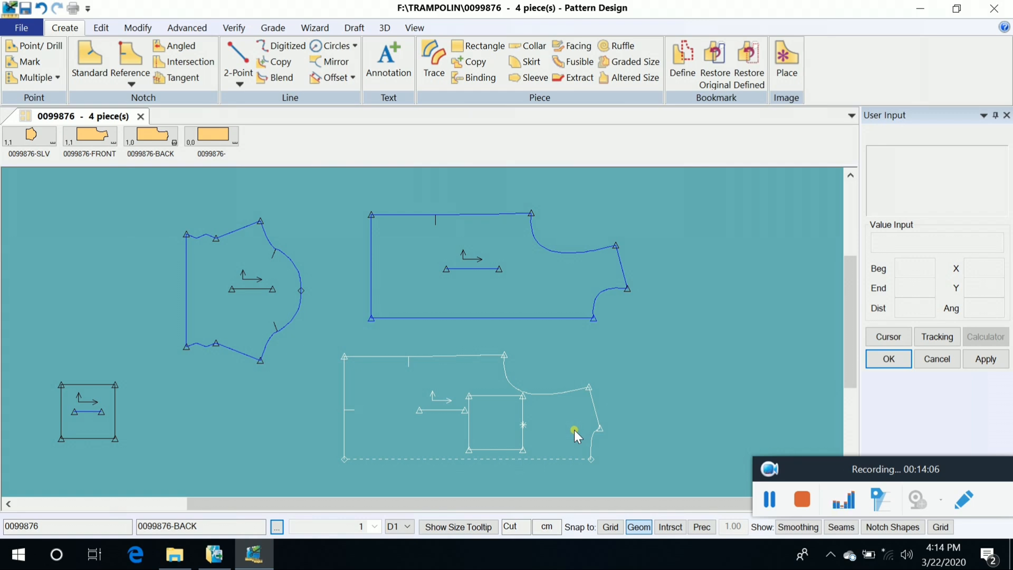
left_click_drag(575, 430, 607, 445)
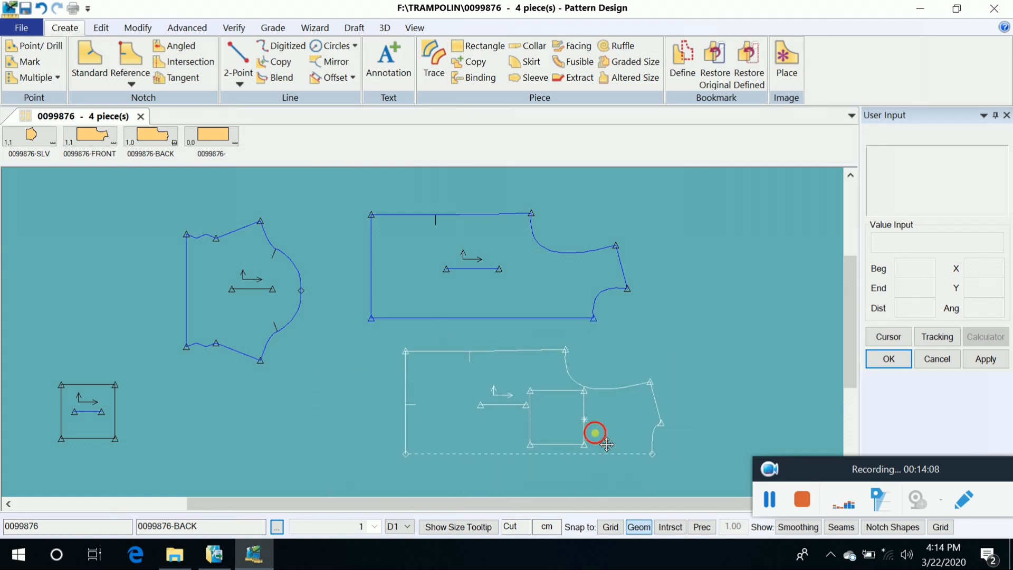
left_click_drag(542, 431, 510, 444)
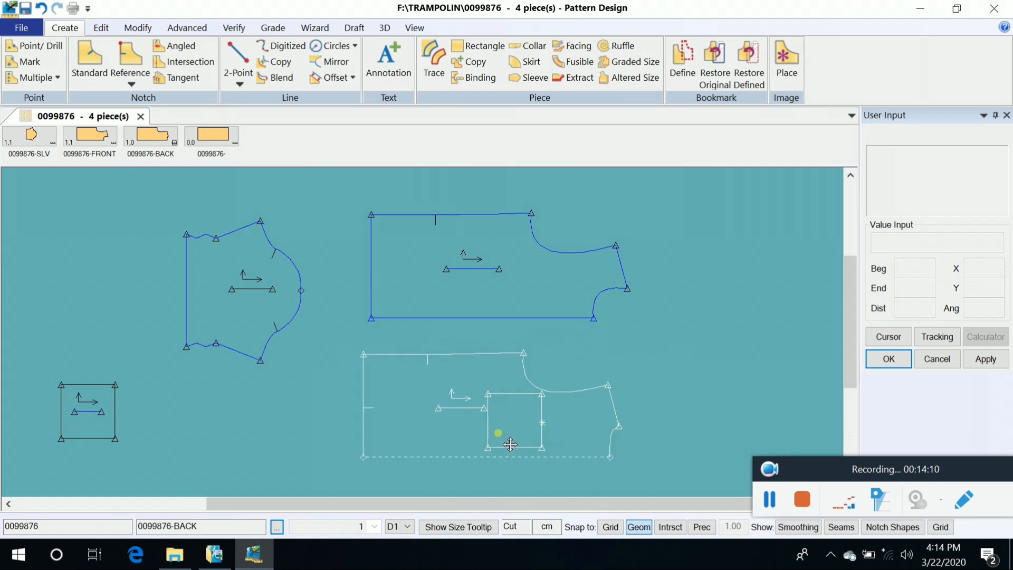
left_click(495, 439)
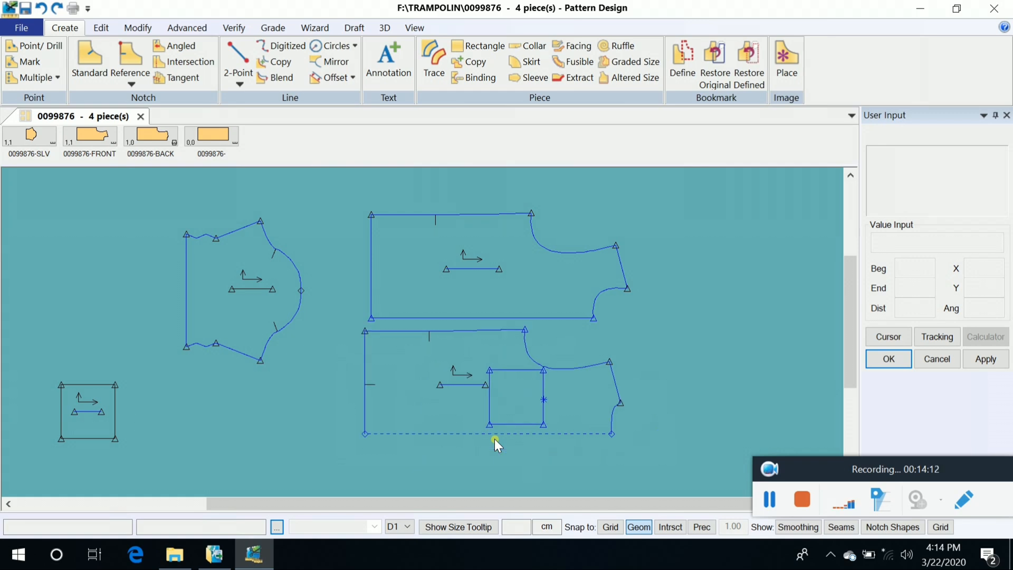
left_click(459, 434)
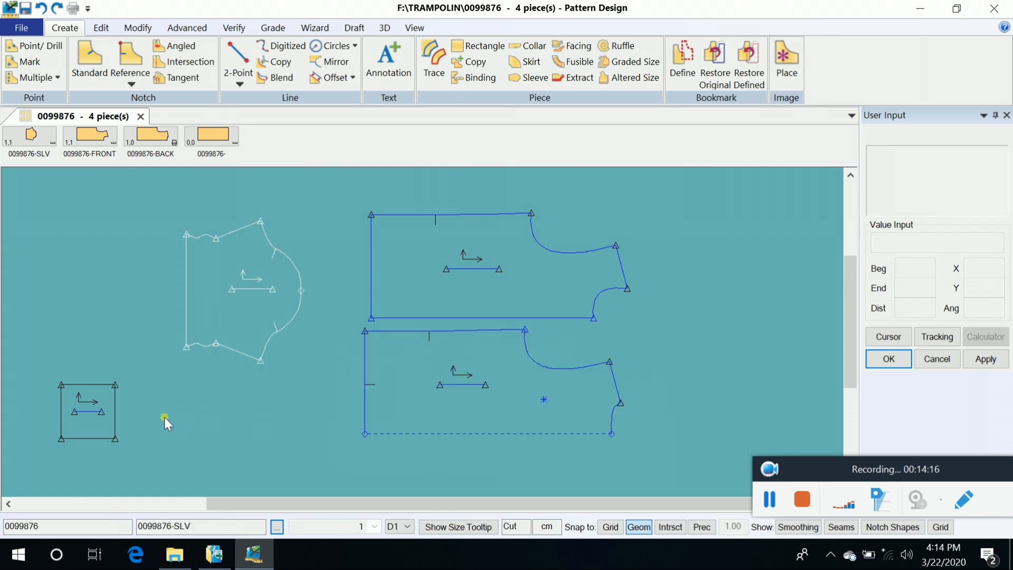
Delete the square piece P1 from the work area
left_click(125, 441)
right_click(112, 441)
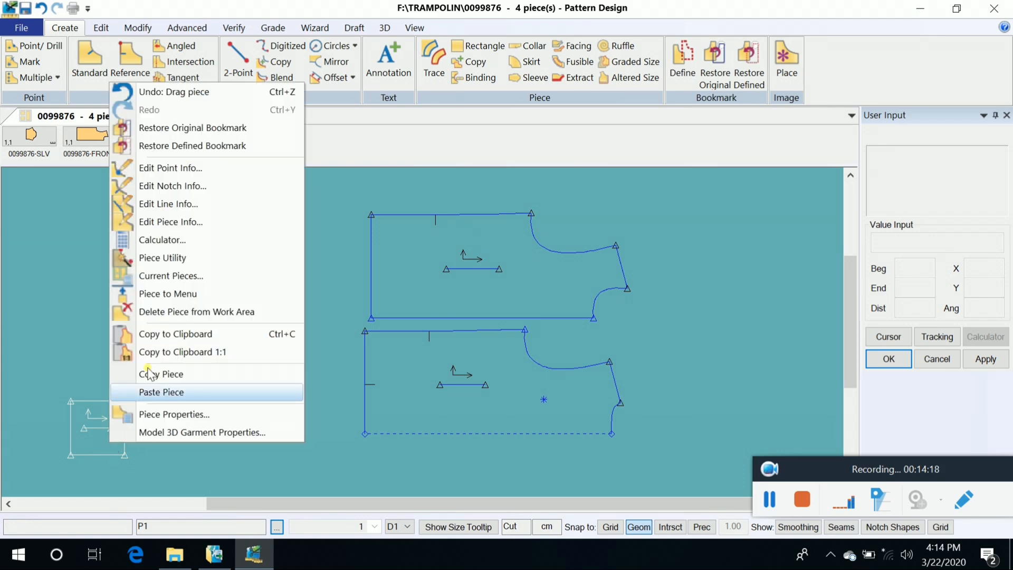
left_click(180, 312)
Create a new rectangle piece about 16.63 by 13.72 cm below the sleeve, accepting the name P2
left_click(478, 46)
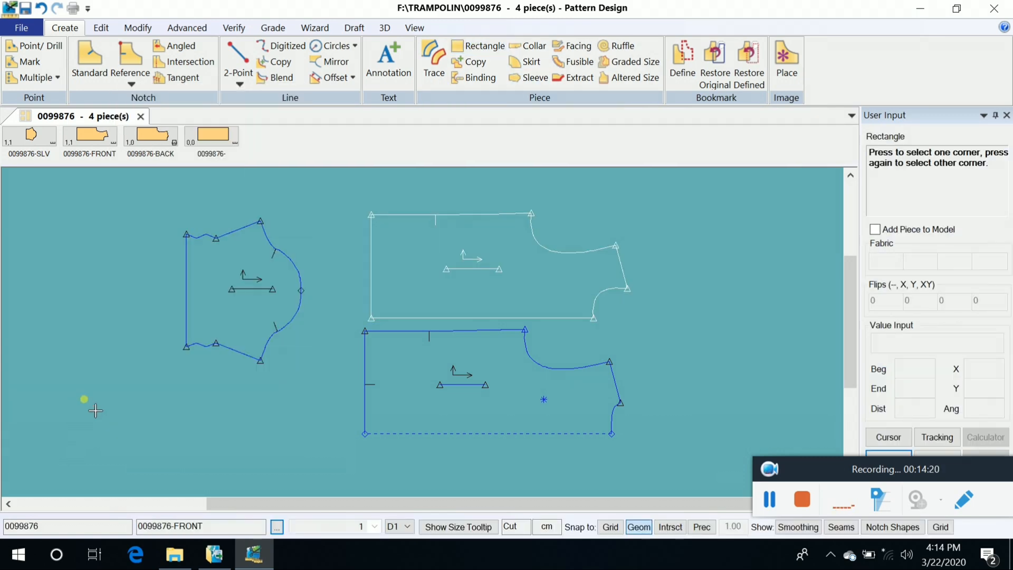
left_click(83, 397)
left_click(137, 443)
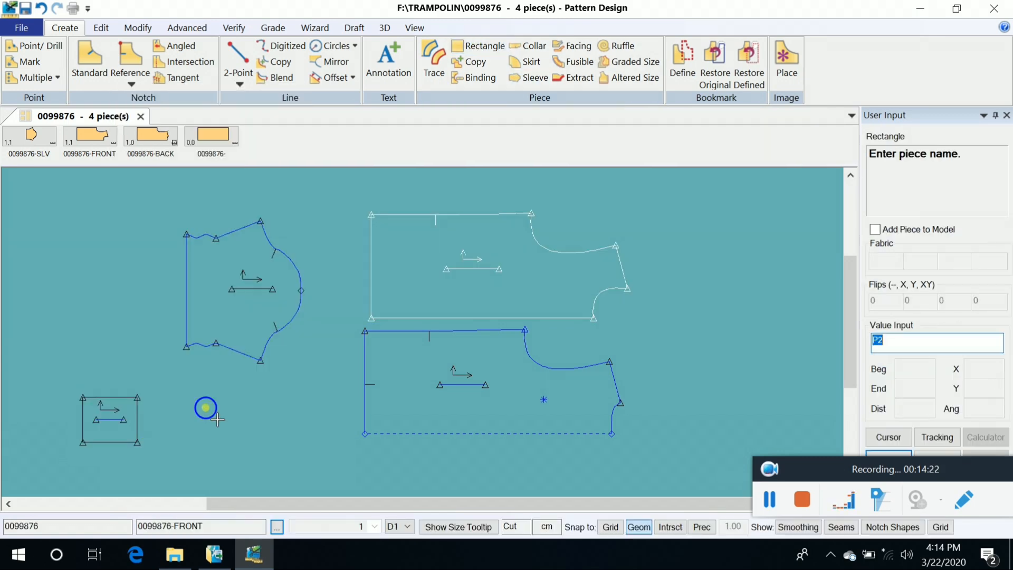
right_click(204, 407)
left_click(207, 408)
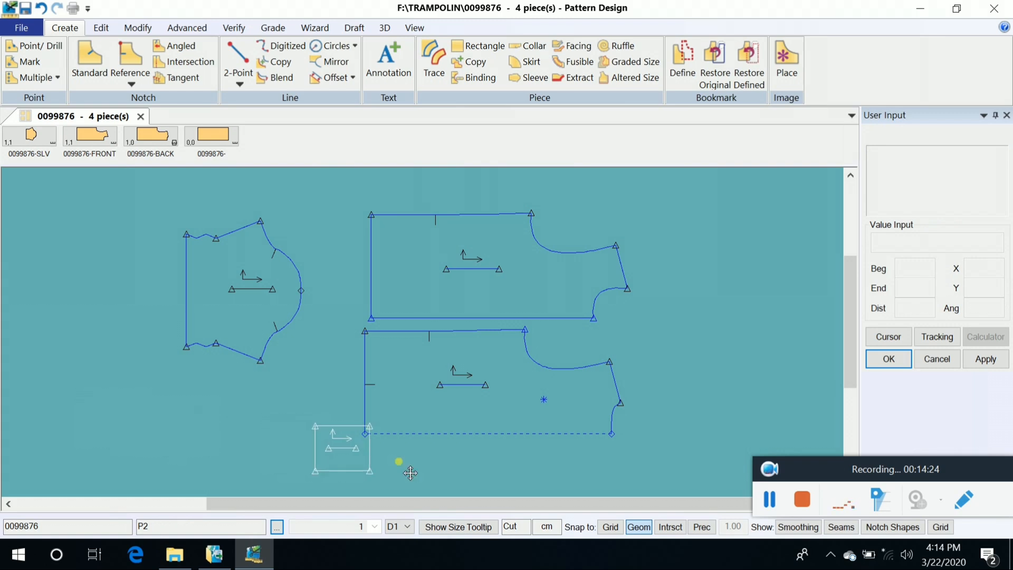
Place the rectangle inside the front piece near its lower edge, and move the back piece below the sleeve
left_click(525, 293)
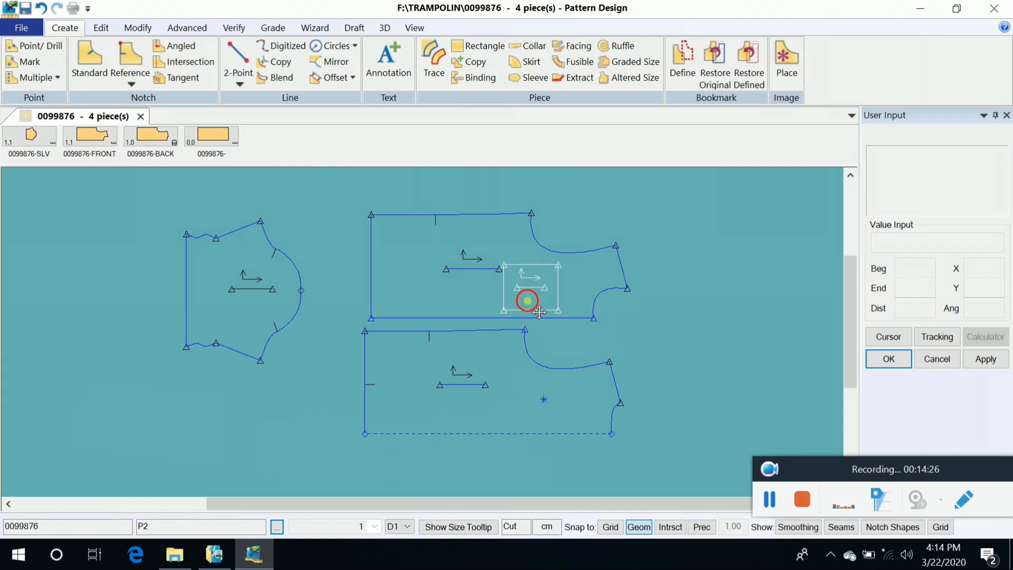
left_click(603, 381)
left_click(173, 461)
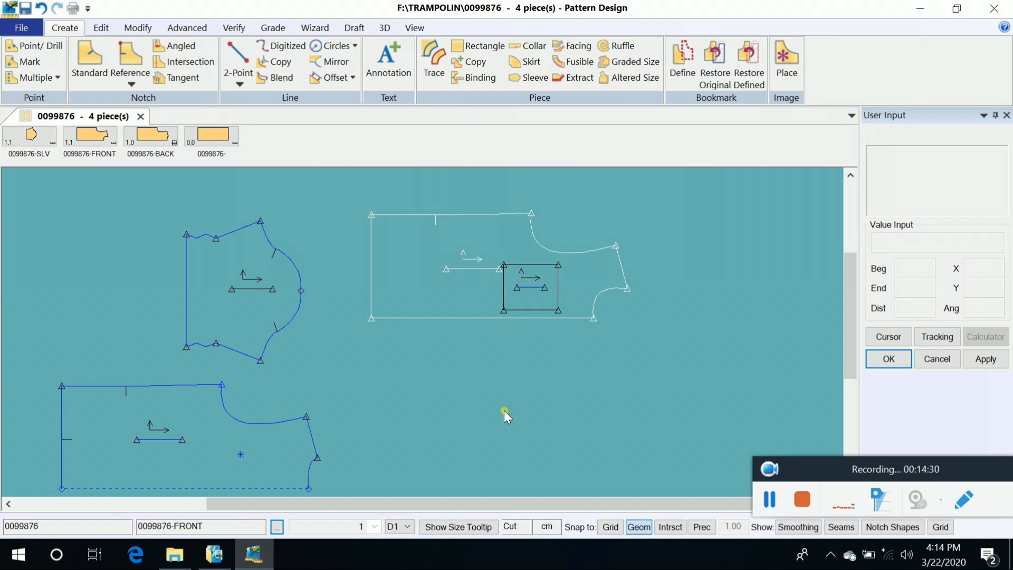
Try to copy the rectangle's four perimeter lines onto the front piece with Select Reference Location enabled
left_click(274, 62)
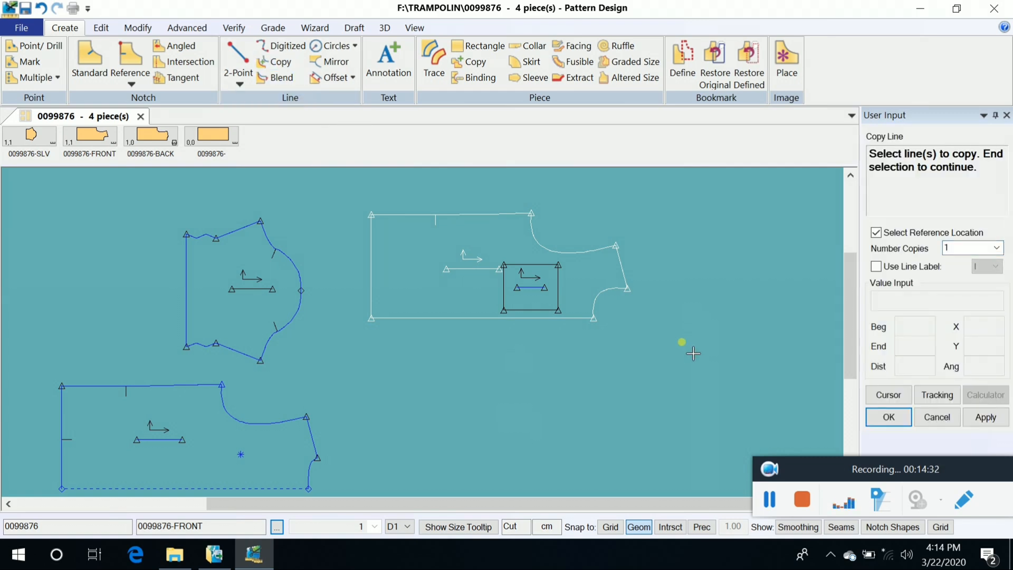
left_click(519, 307)
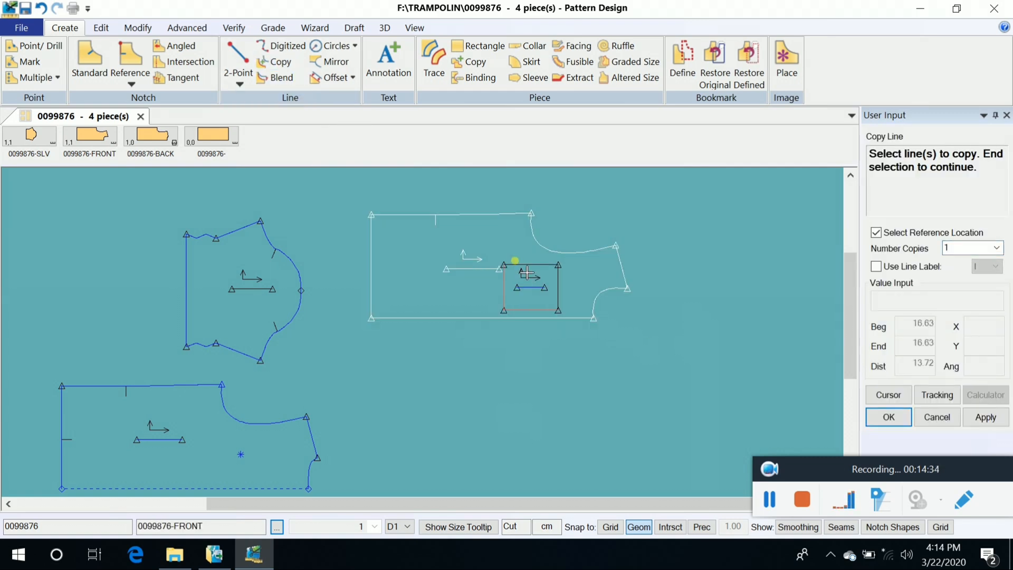
left_click(527, 267)
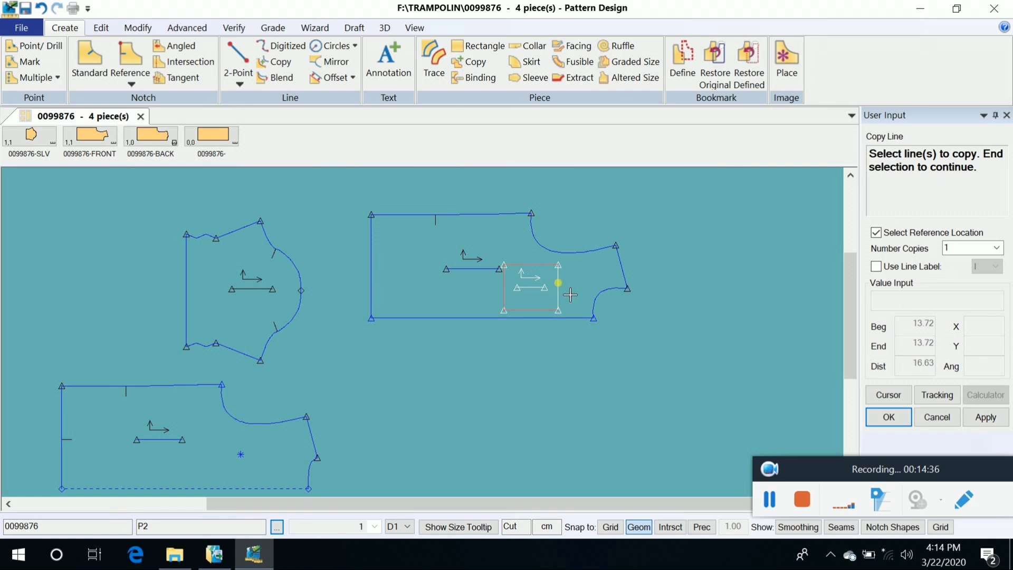
left_click(558, 288)
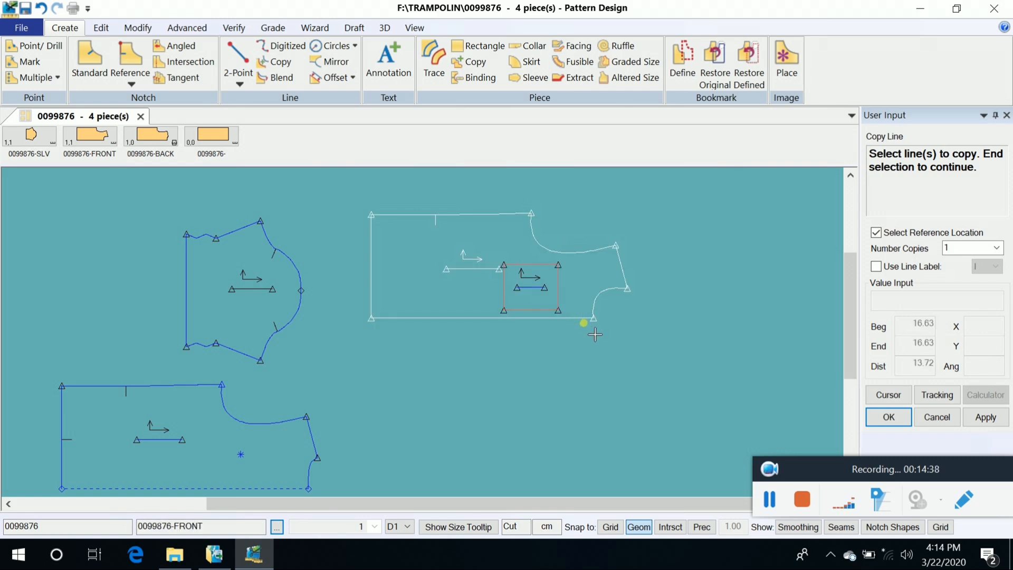
right_click(738, 278)
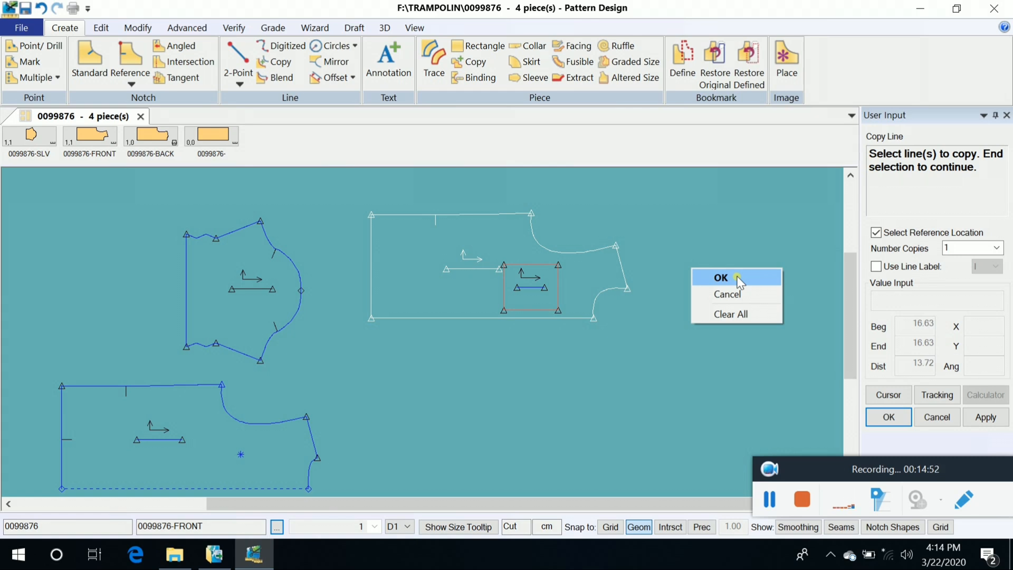
left_click(737, 278)
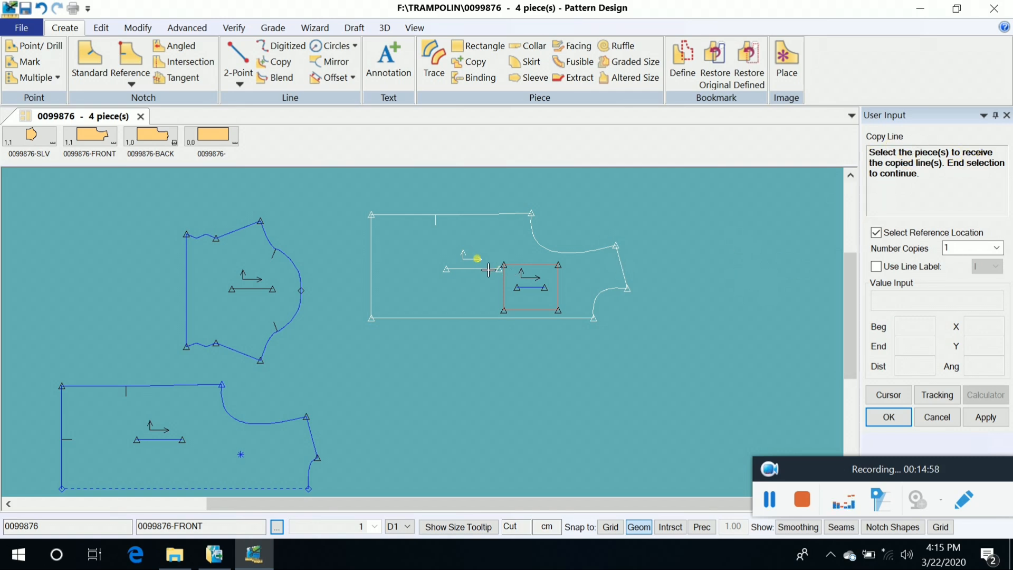
left_click(430, 275)
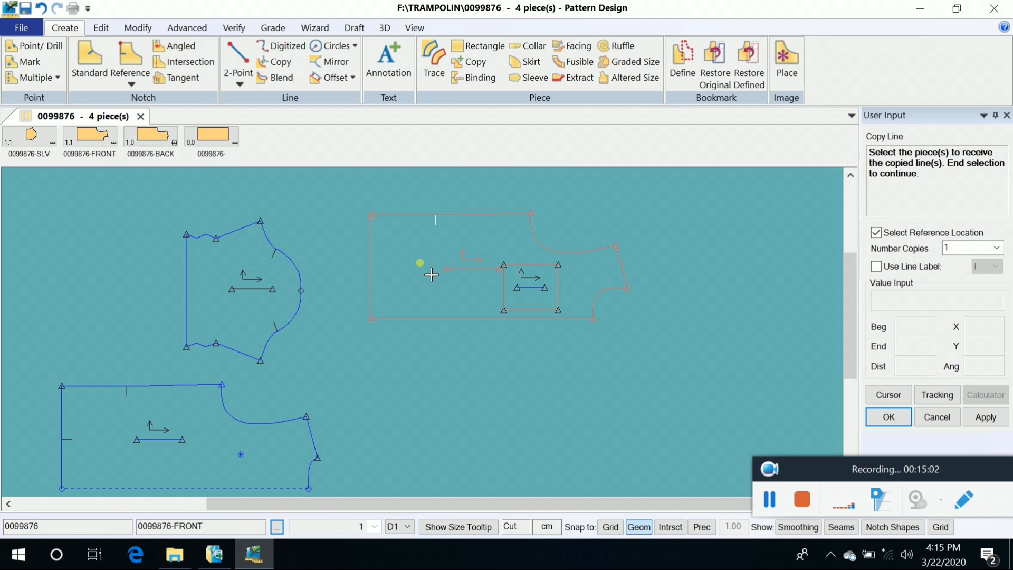
right_click(433, 275)
left_click(434, 272)
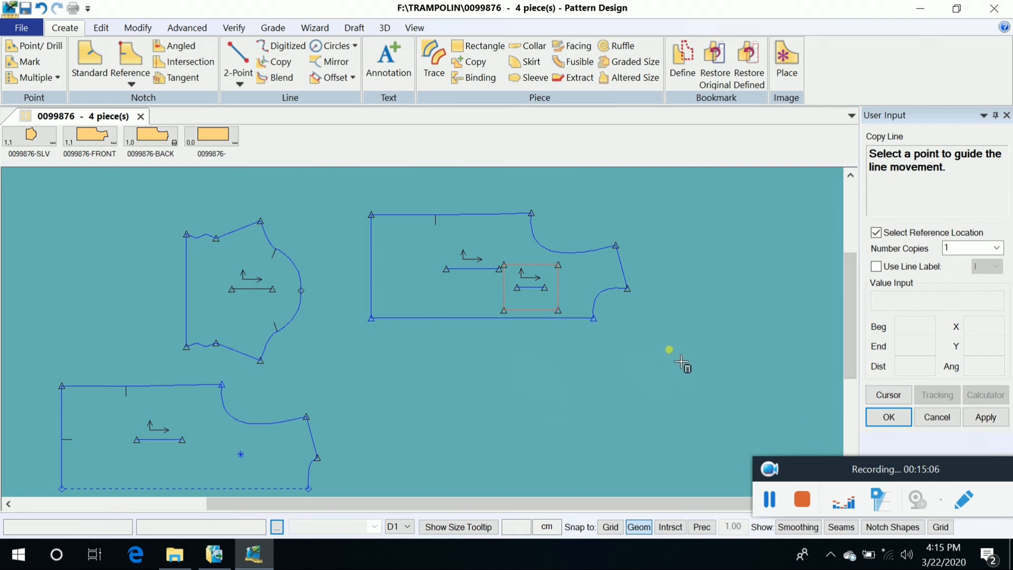
Cancel the pending line copy with Select Reference Location turned off, and reposition the rectangle slightly inside the front piece
left_click(876, 233)
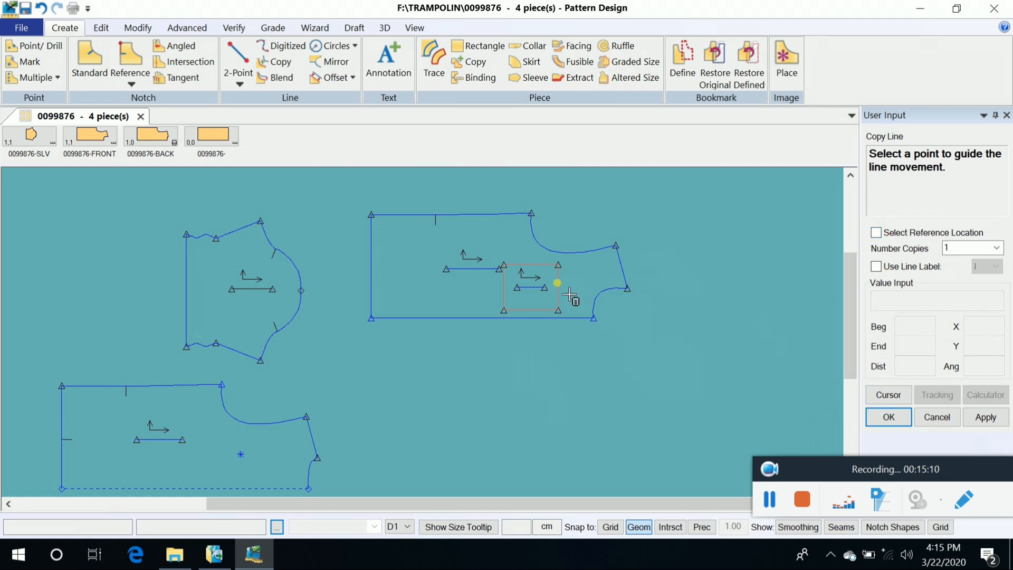
right_click(732, 277)
left_click(730, 276)
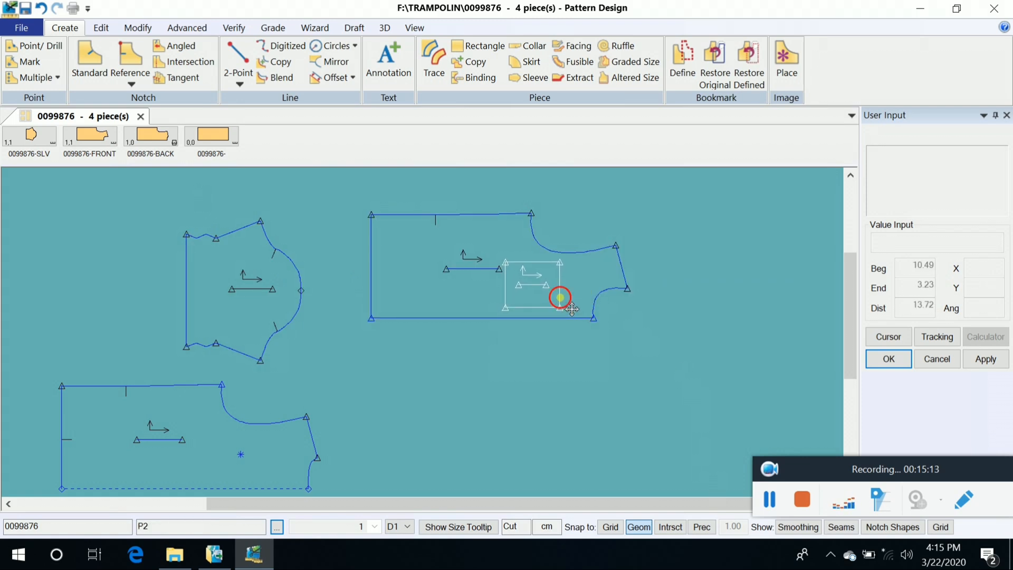
left_click(554, 296)
Select the rectangle's four perimeter lines for Copy Line and choose the front piece as the receiving piece
left_click(275, 62)
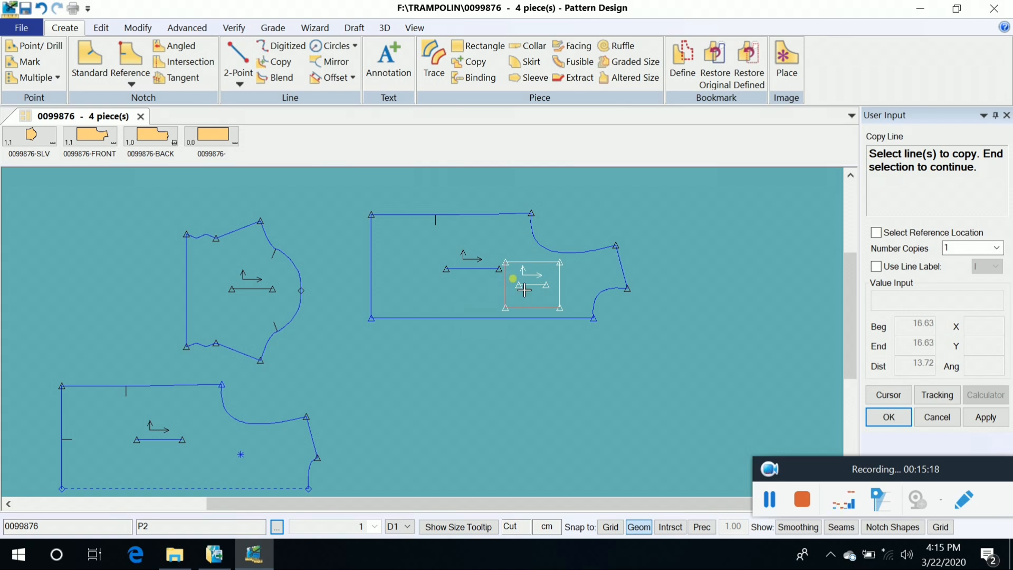
left_click(560, 287)
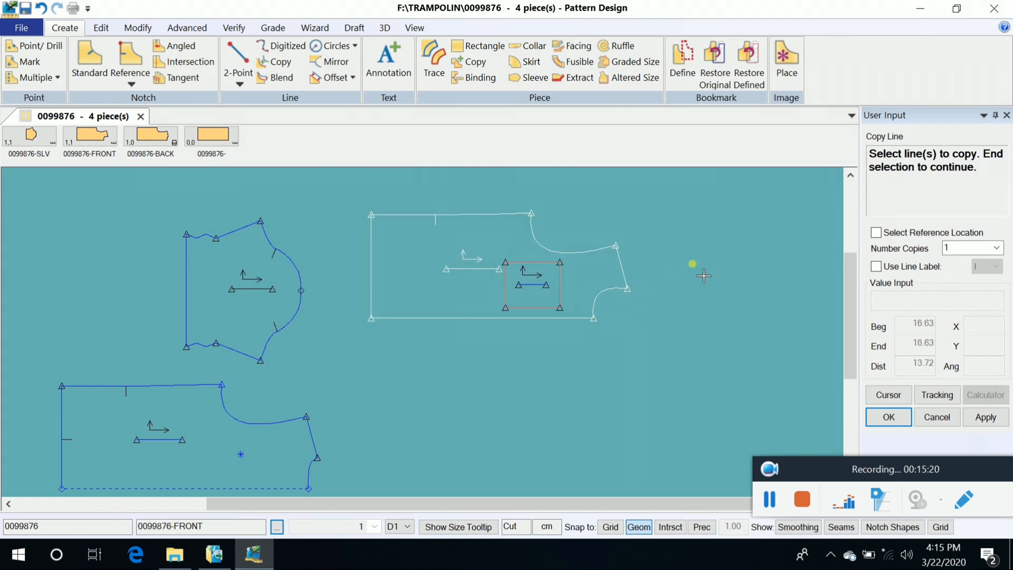
right_click(696, 268)
left_click(695, 268)
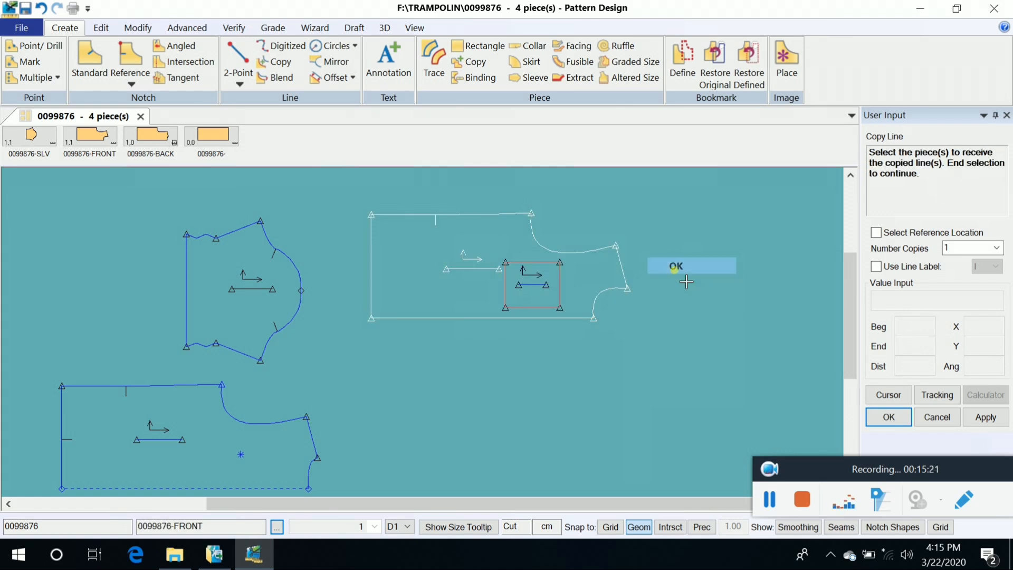
right_click(451, 293)
left_click(451, 296)
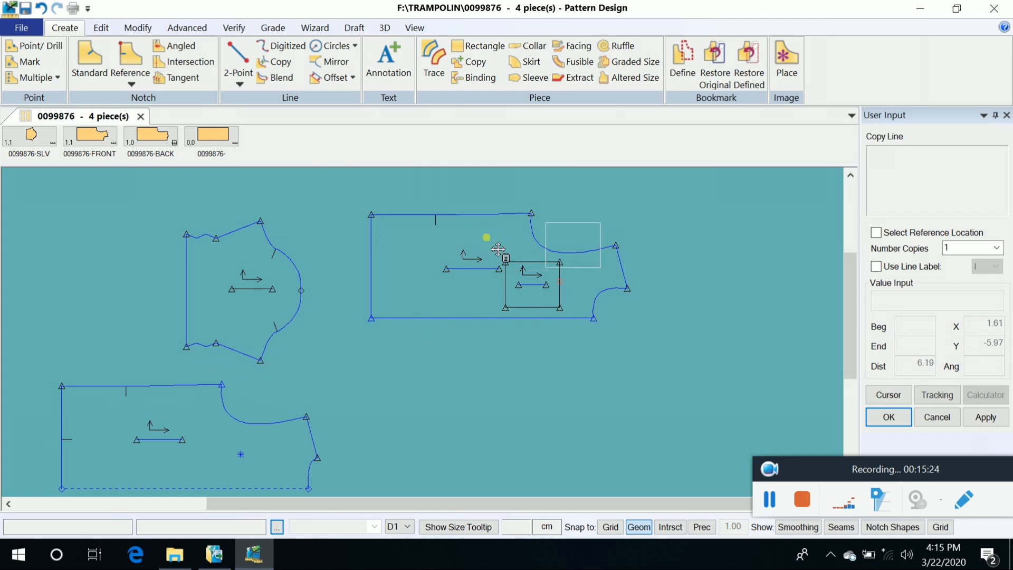
Place the copied rectangle lines at a distance of 0, with X and Y offsets of 0
left_click(720, 258)
right_click(719, 258)
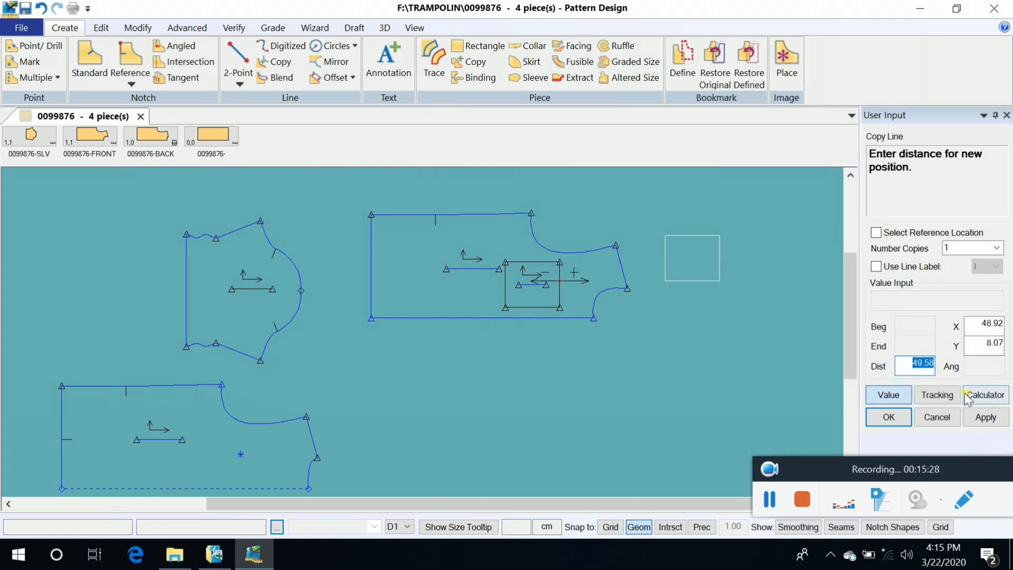
type("0")
left_click(986, 329)
type("0")
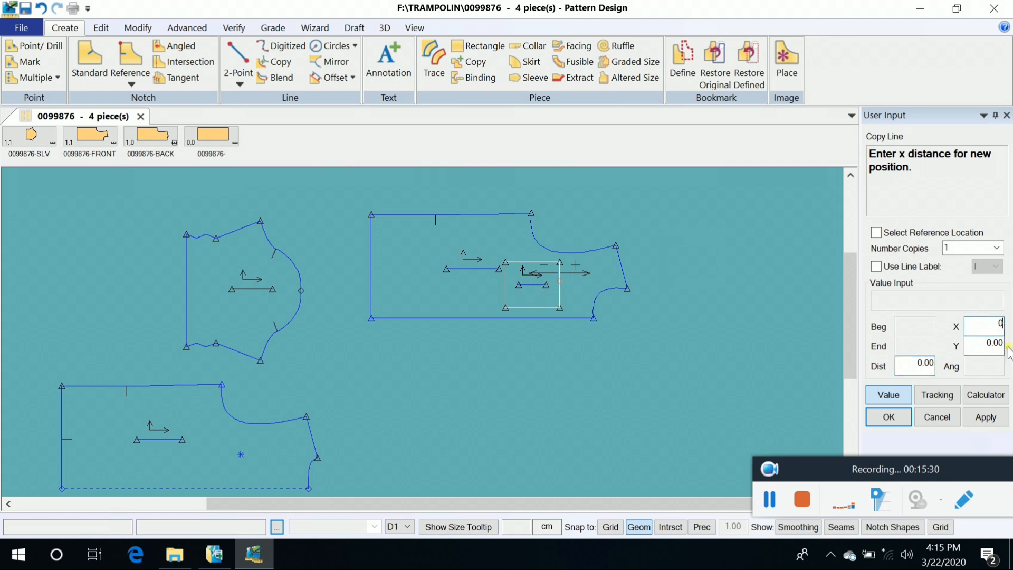
left_click(986, 350)
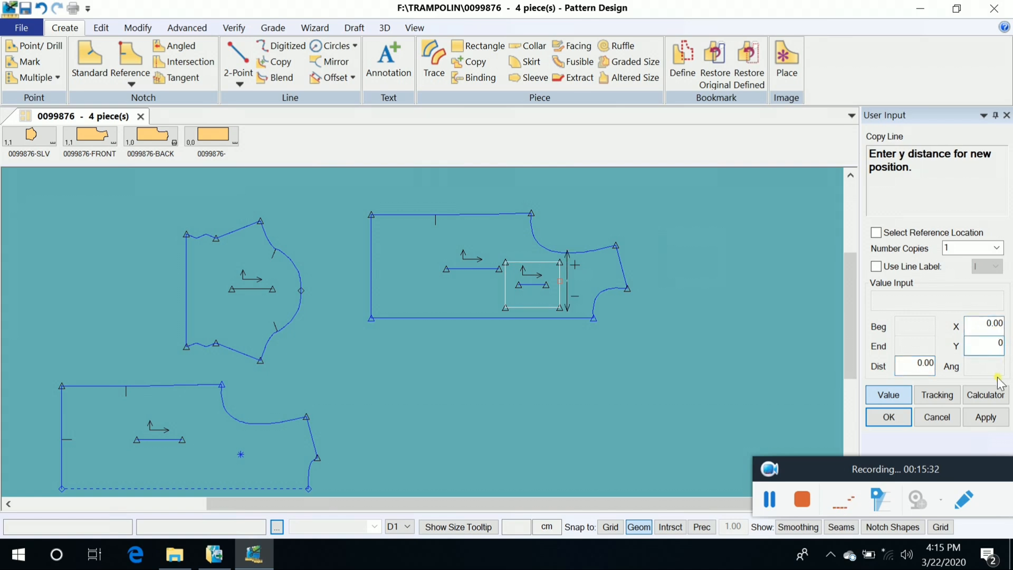
key("Return")
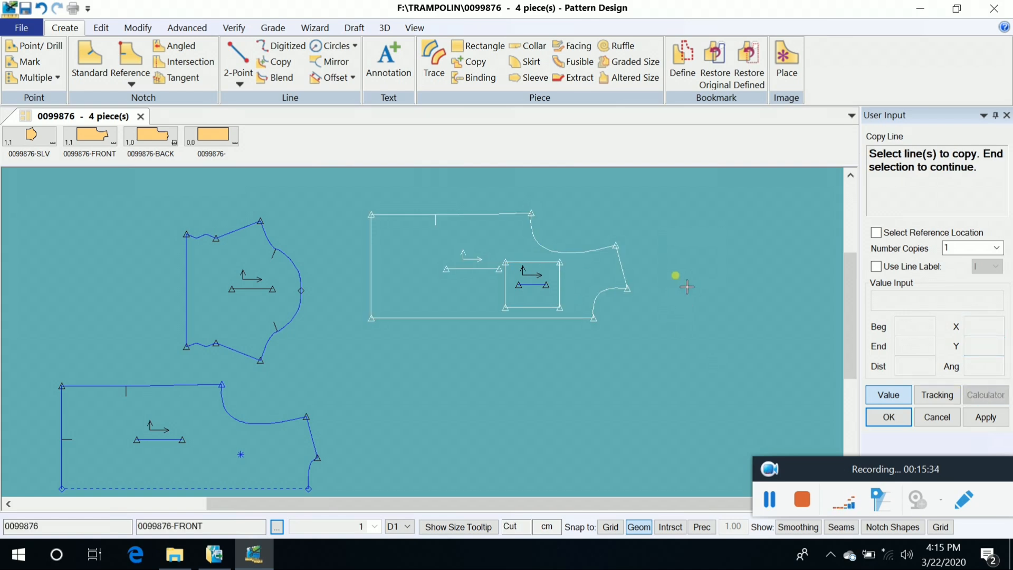
End Copy Line, separate the front piece from the rectangle, and place the rectangle in the open space below it
right_click(677, 277)
left_click(663, 276)
left_click(616, 279)
left_click(765, 224)
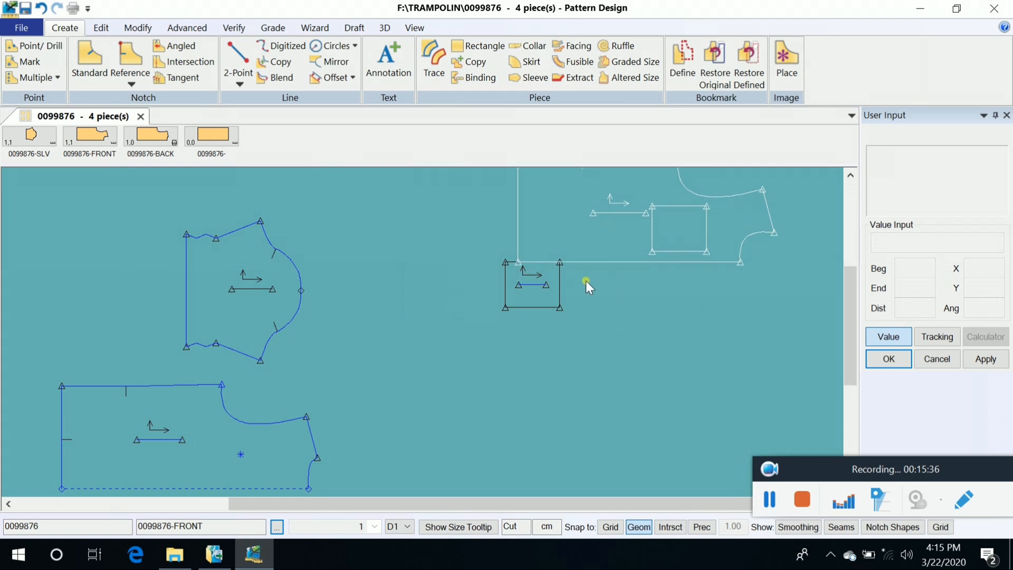
left_click(549, 291)
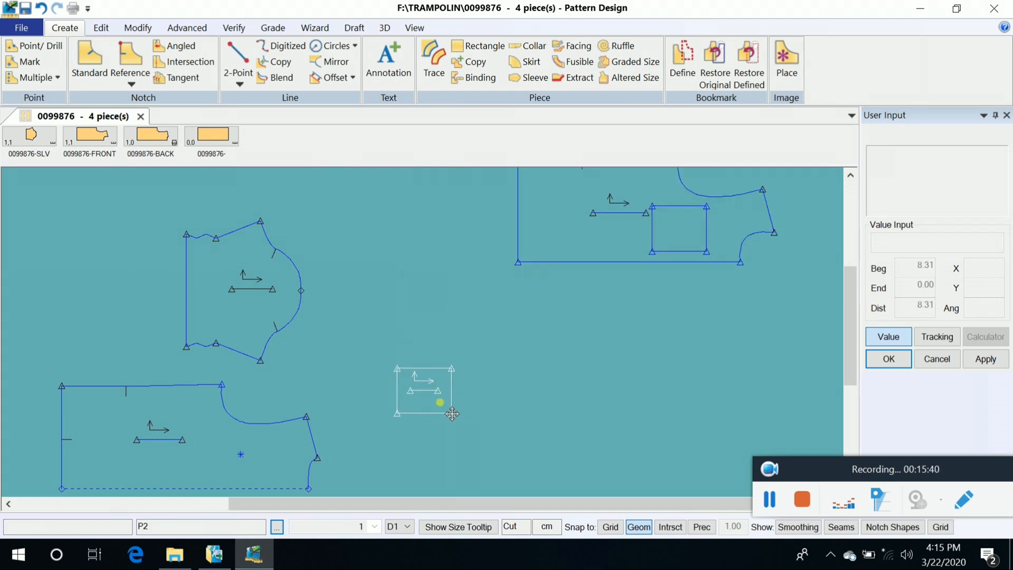
left_click(387, 381)
left_click(656, 242)
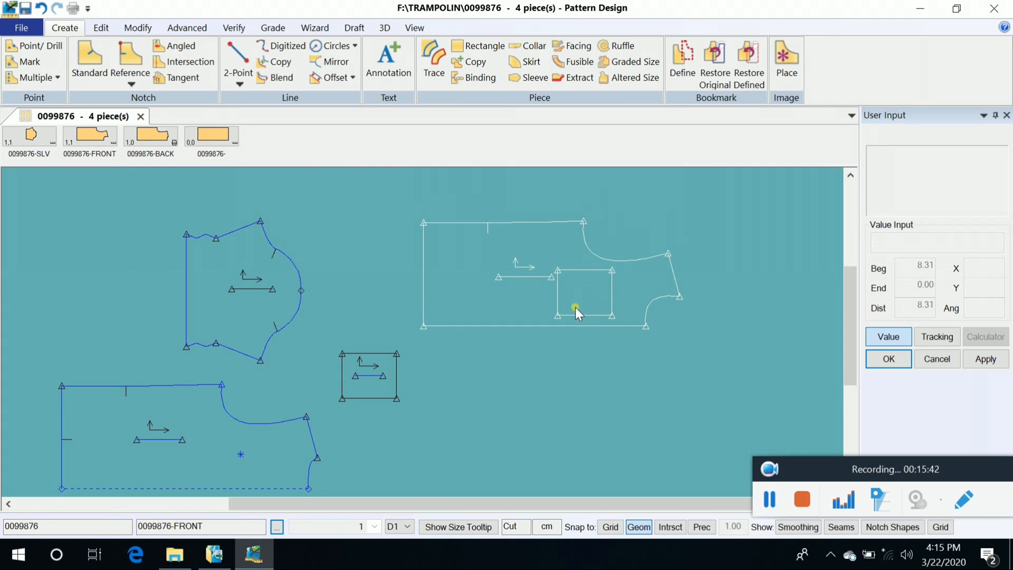
Delete the rectangle piece P2 from the work area and place the front piece beside the sleeve
right_click(391, 374)
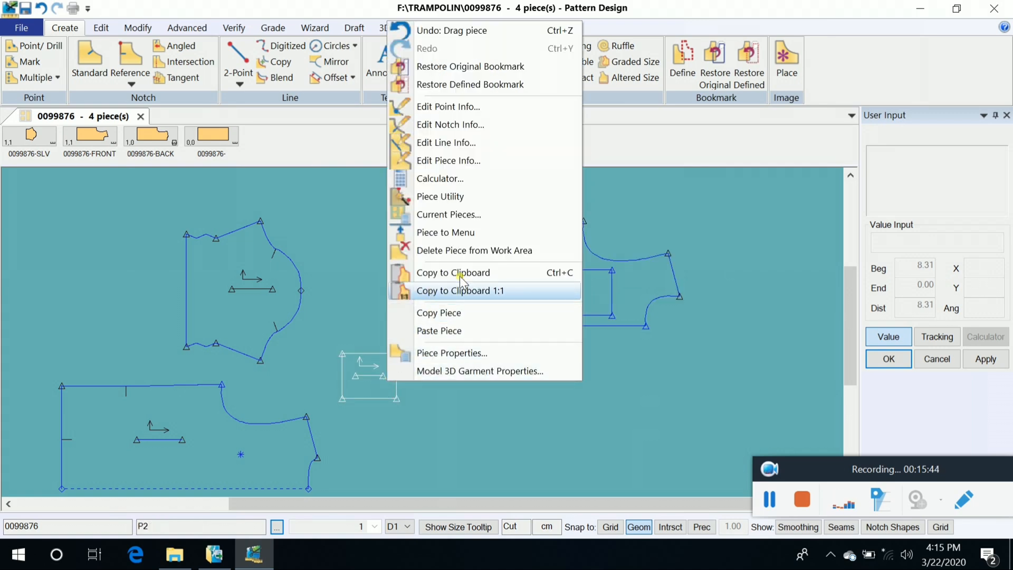
left_click(474, 250)
left_click(524, 324)
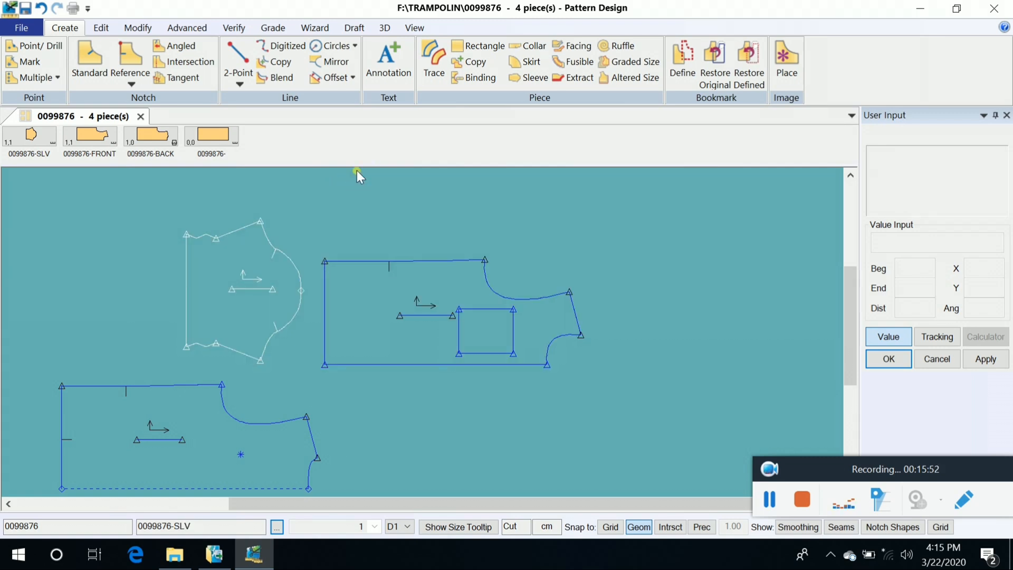
Mirror the front piece's neckline curve across its long lower edge with Mirror Line
left_click(335, 63)
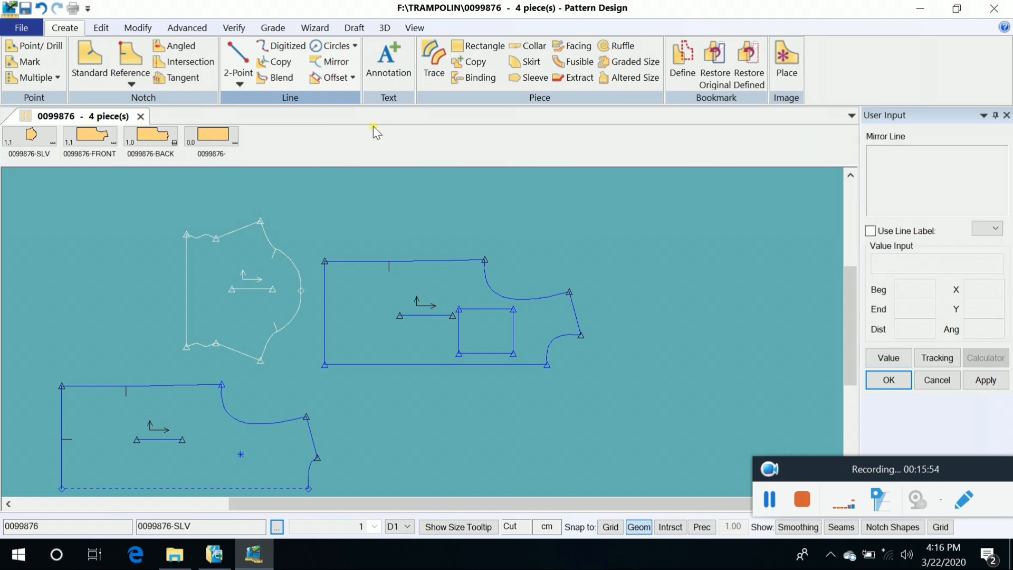
scroll(580, 323, "up", 2)
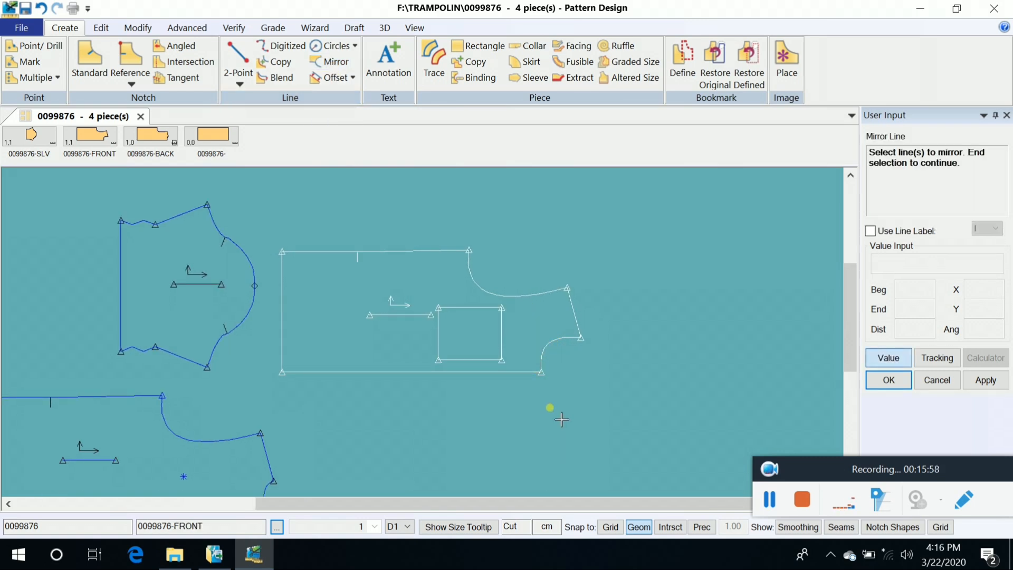
left_click(545, 362)
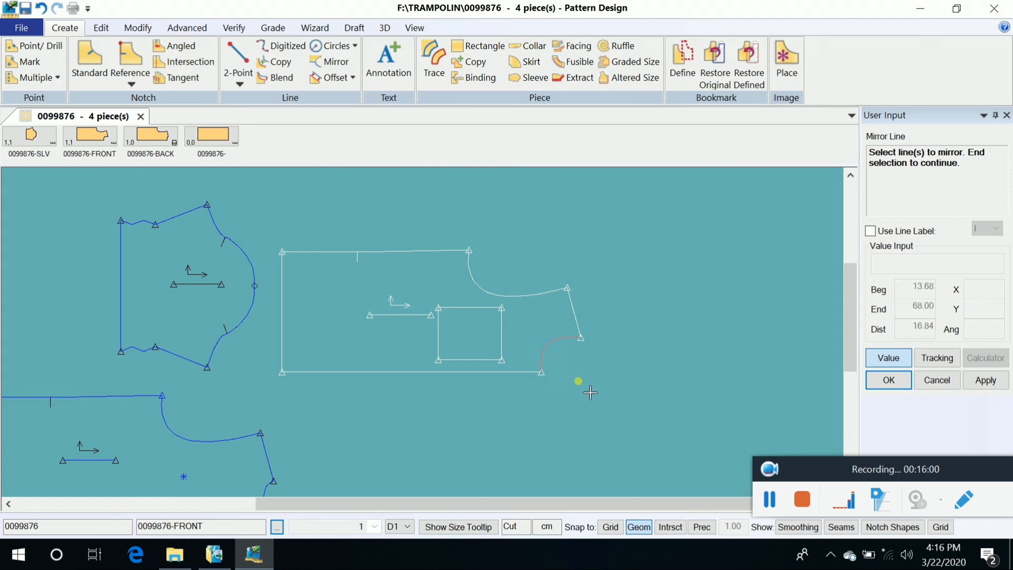
right_click(580, 371)
left_click(548, 378)
left_click(521, 372)
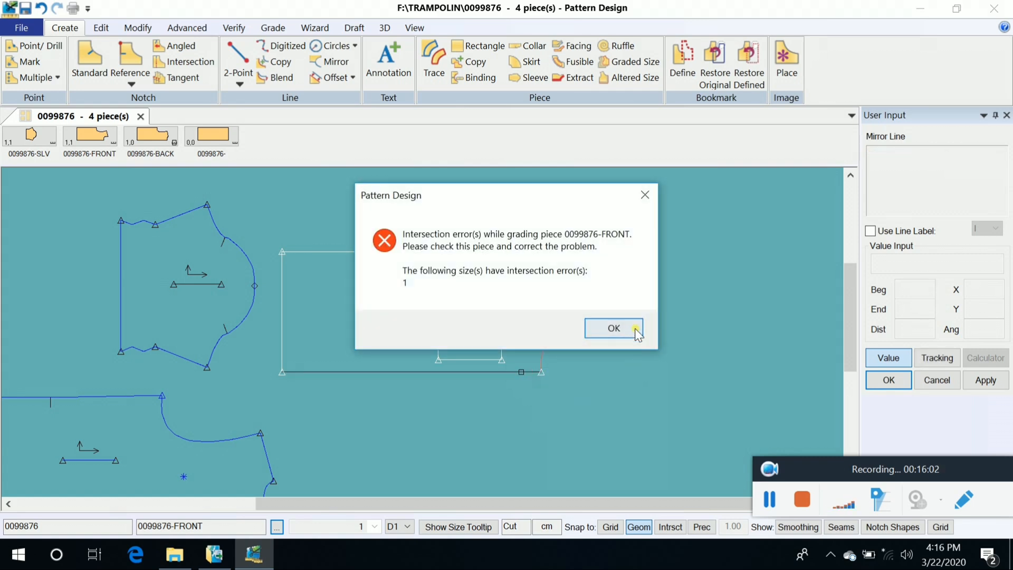
left_click(614, 328)
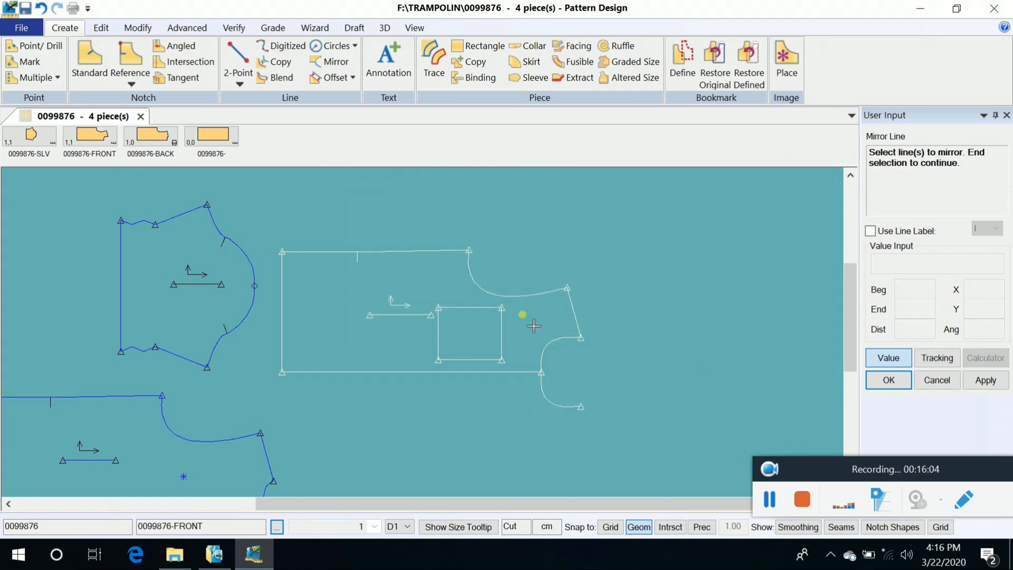
Mirror the front piece's armhole curve across the shoulder line and end Mirror Line
left_click(520, 296)
right_click(616, 265)
left_click(616, 266)
left_click(576, 313)
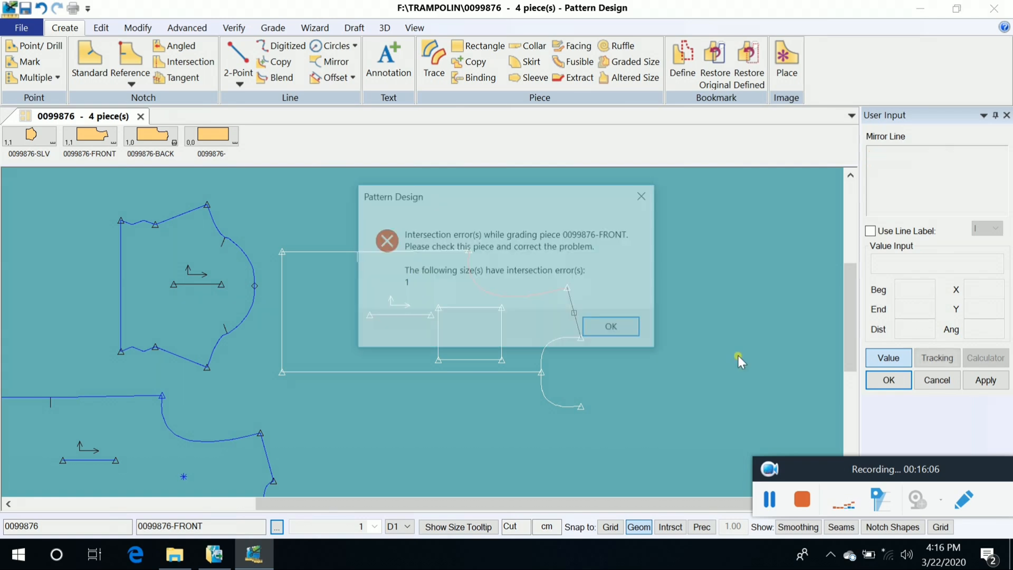
left_click(638, 335)
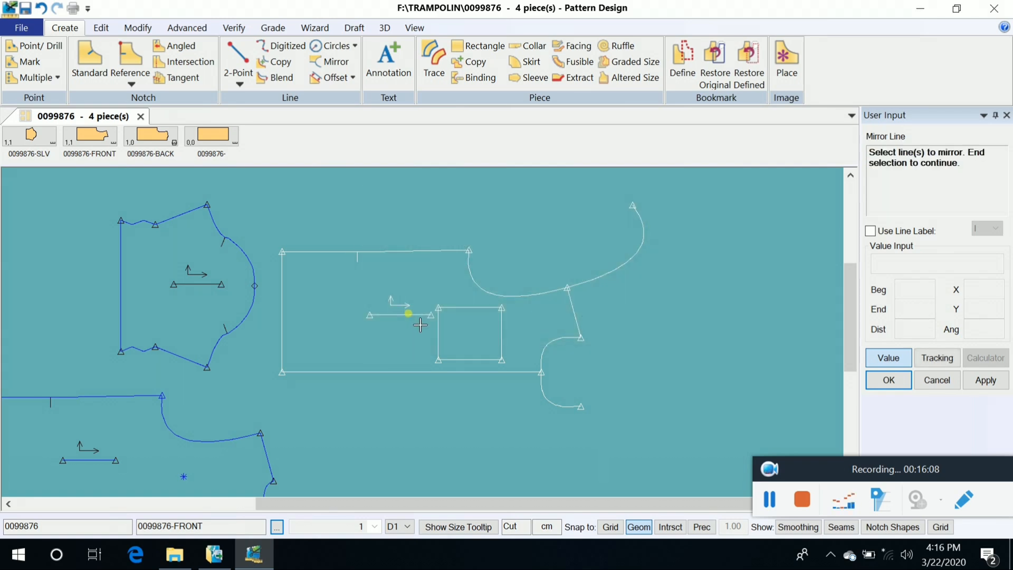
scroll(409, 313, "down", 1)
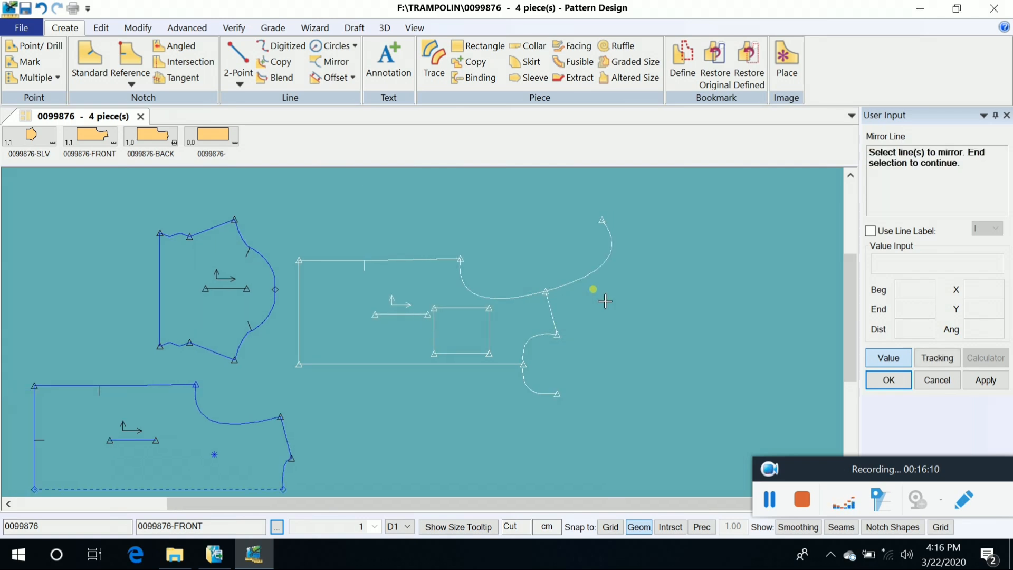
right_click(605, 328)
left_click(634, 354)
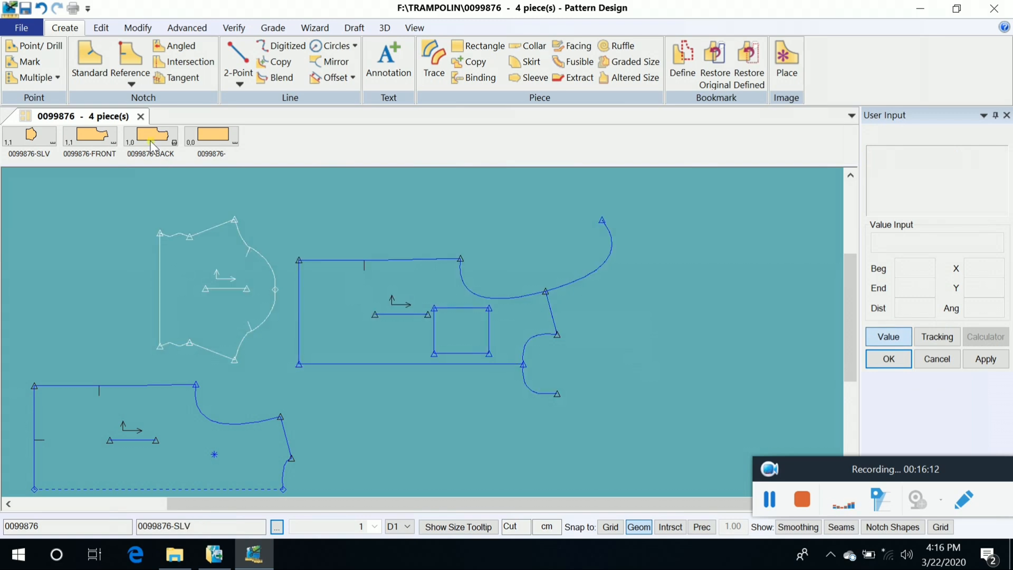
Delete the mirrored neckline, the mirrored armhole and the copied rectangle lines from the front piece
left_click(138, 27)
left_click(21, 84)
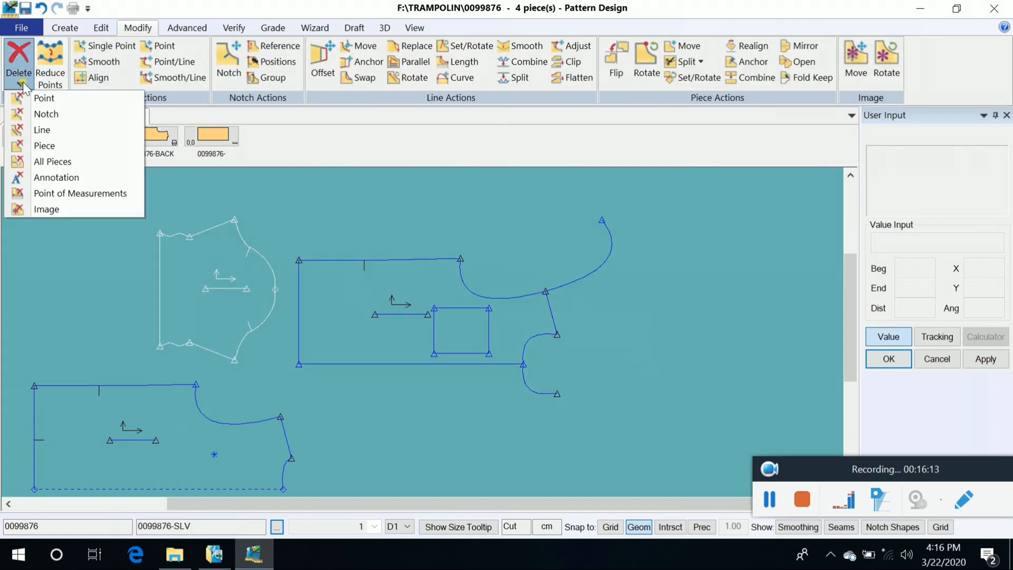
left_click(41, 129)
left_click(572, 276)
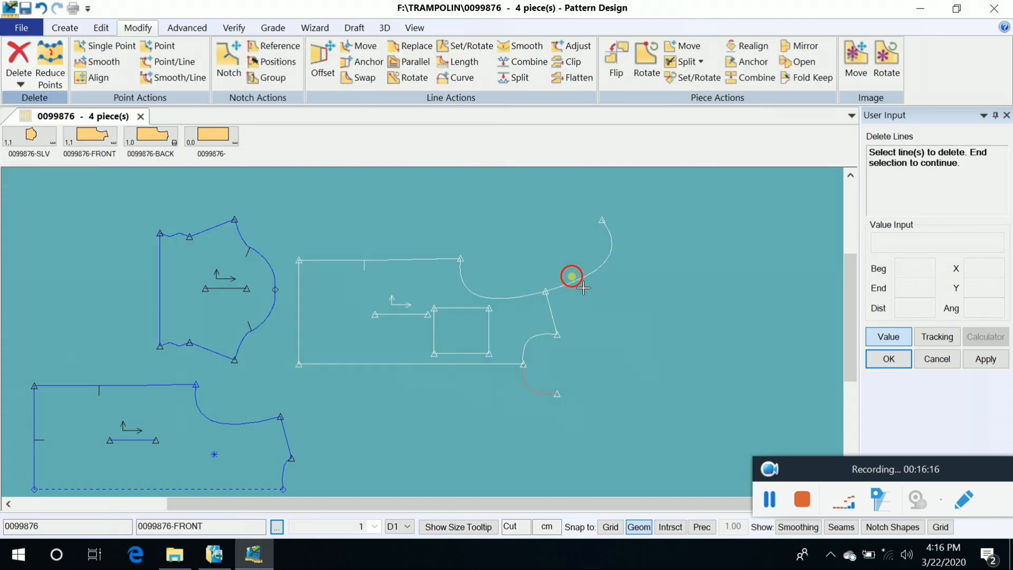
right_click(638, 292)
left_click(637, 297)
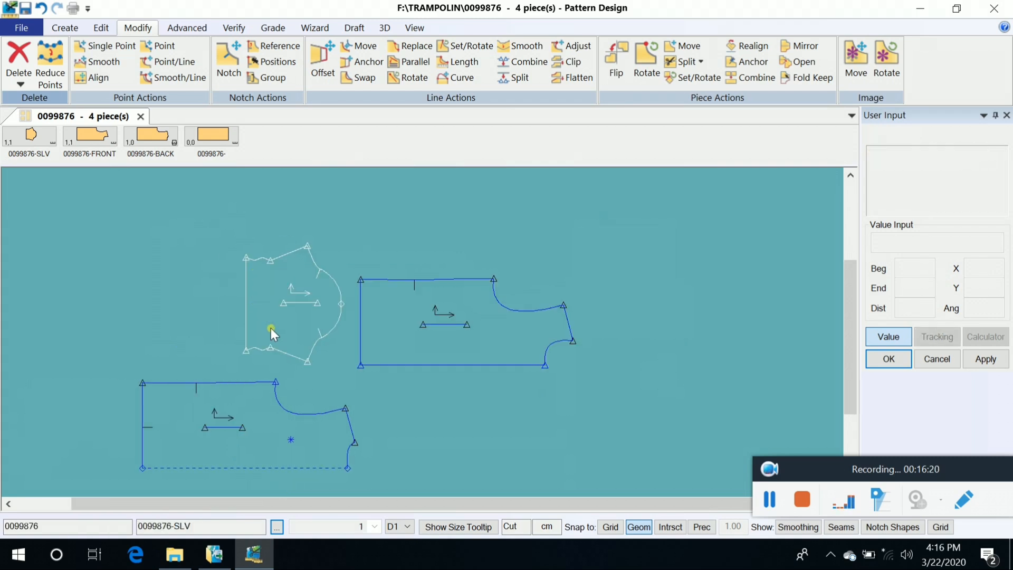
Move the sleeve above the back piece and save the pieces, cancelling the save for the front piece
left_click_drag(270, 327, 187, 317)
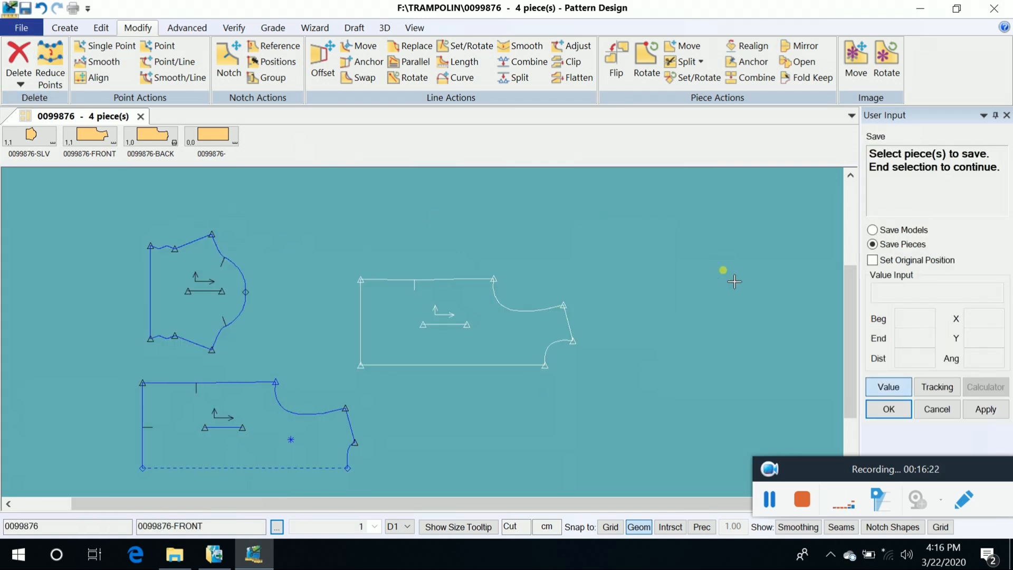
right_click(675, 261)
left_click(717, 308)
right_click(629, 239)
left_click(671, 255)
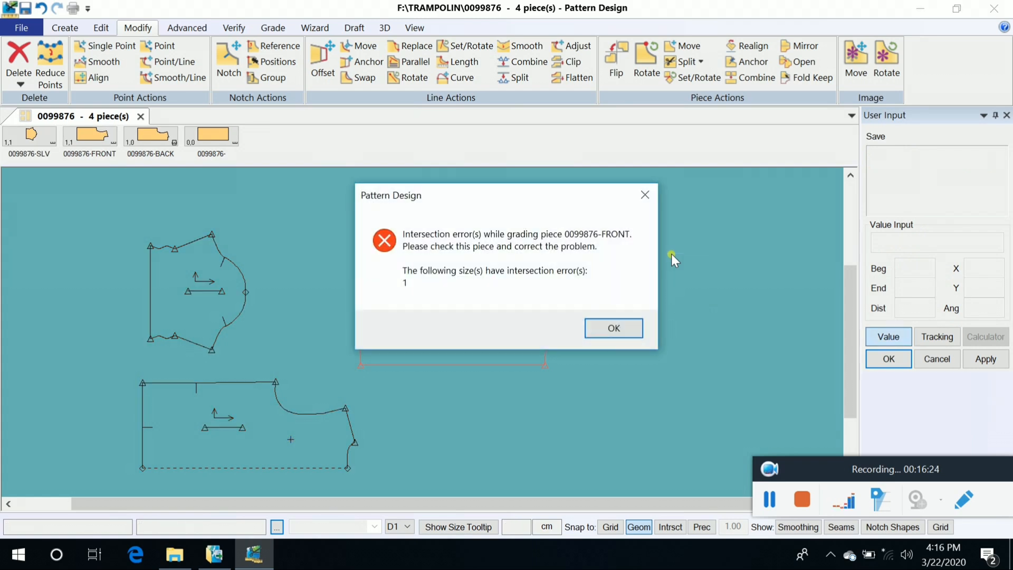
left_click(616, 333)
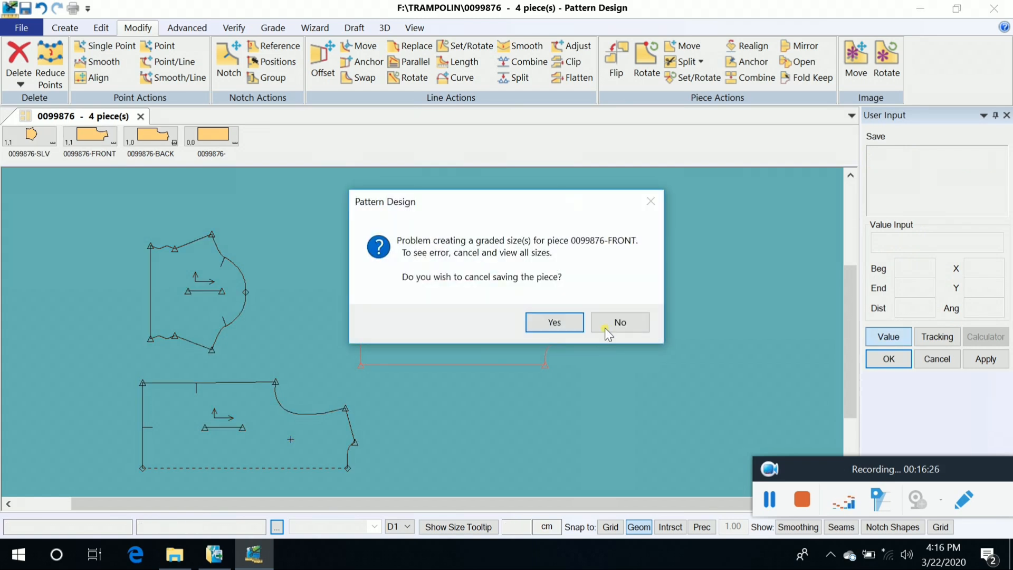
left_click(553, 323)
right_click(623, 251)
left_click(623, 252)
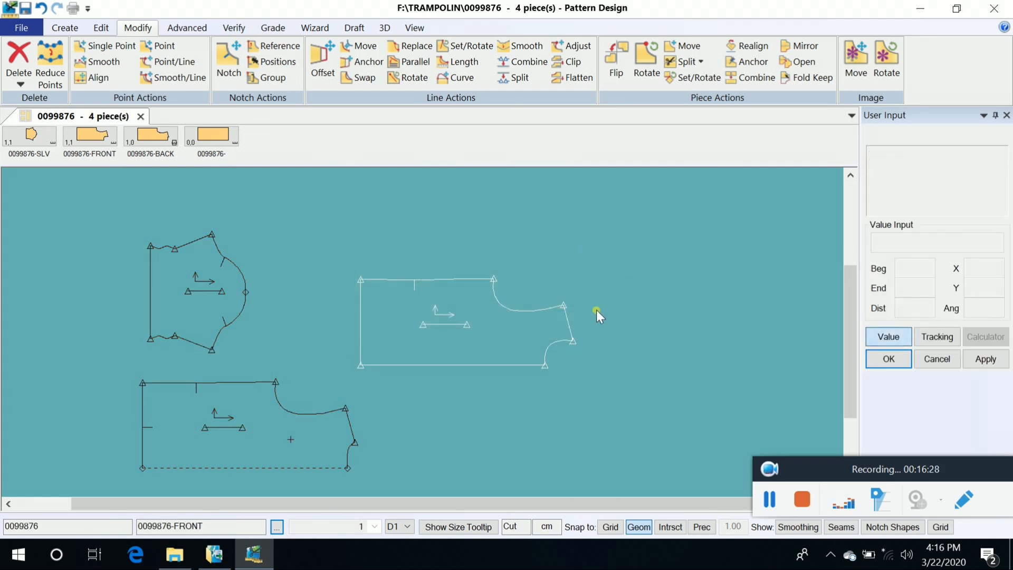
Rearrange the pieces in one row with the back piece first, the sleeve in the middle and the front piece last
left_click_drag(332, 387, 322, 362)
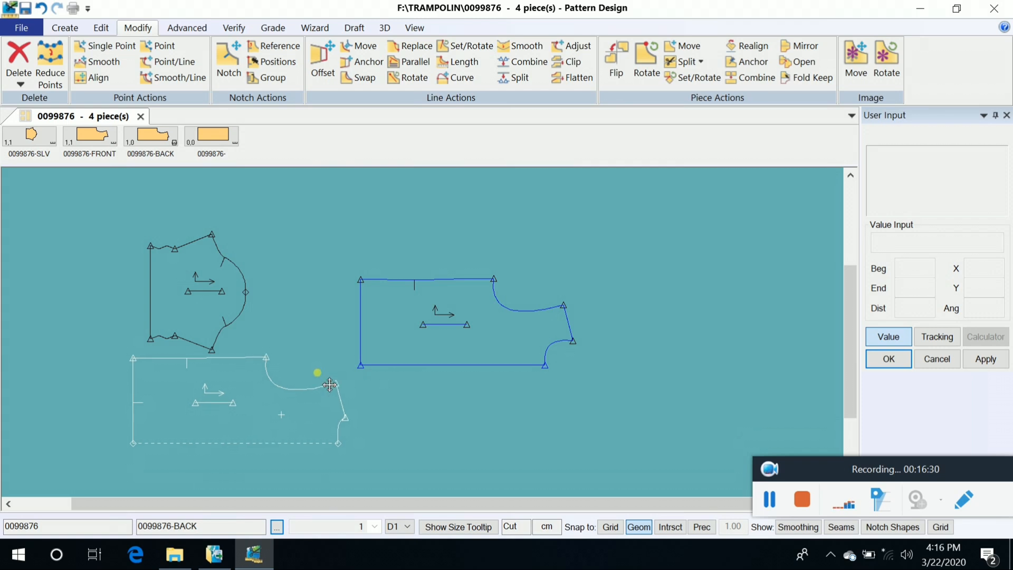
left_click_drag(547, 335, 627, 328)
left_click_drag(217, 316, 301, 303)
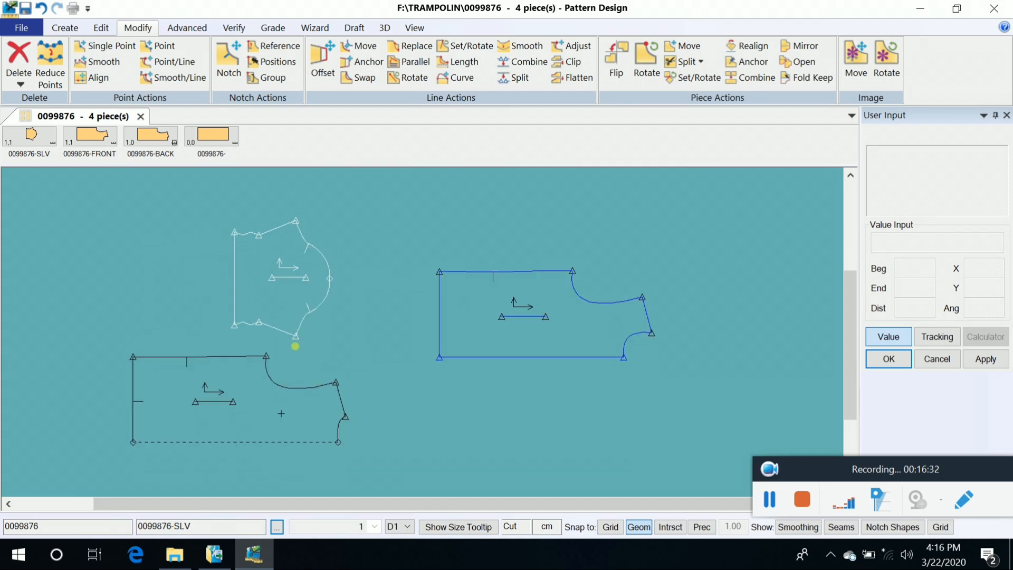
left_click_drag(256, 413, 181, 317)
left_click_drag(303, 295, 332, 349)
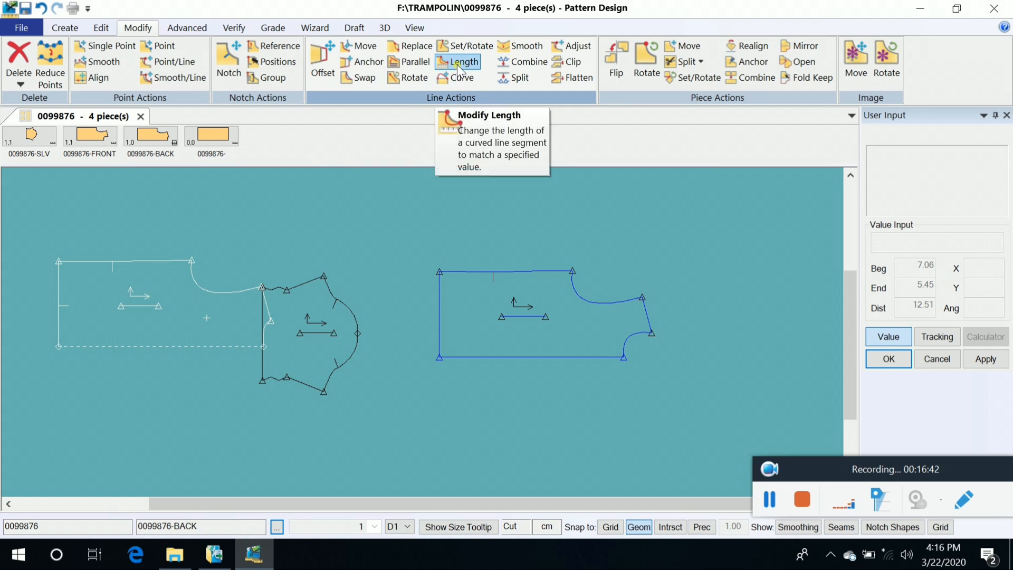
Rotate the front piece's grain line by an angle of 3 around its end nearest the hem, and end Rotate Line
left_click(415, 78)
left_click(527, 317)
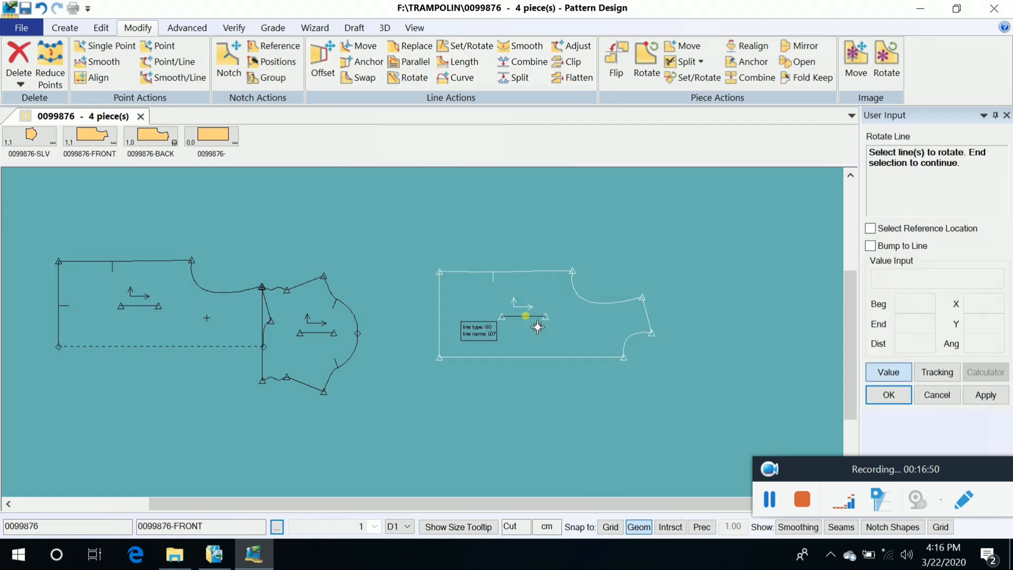
right_click(535, 346)
left_click(534, 345)
left_click(502, 322)
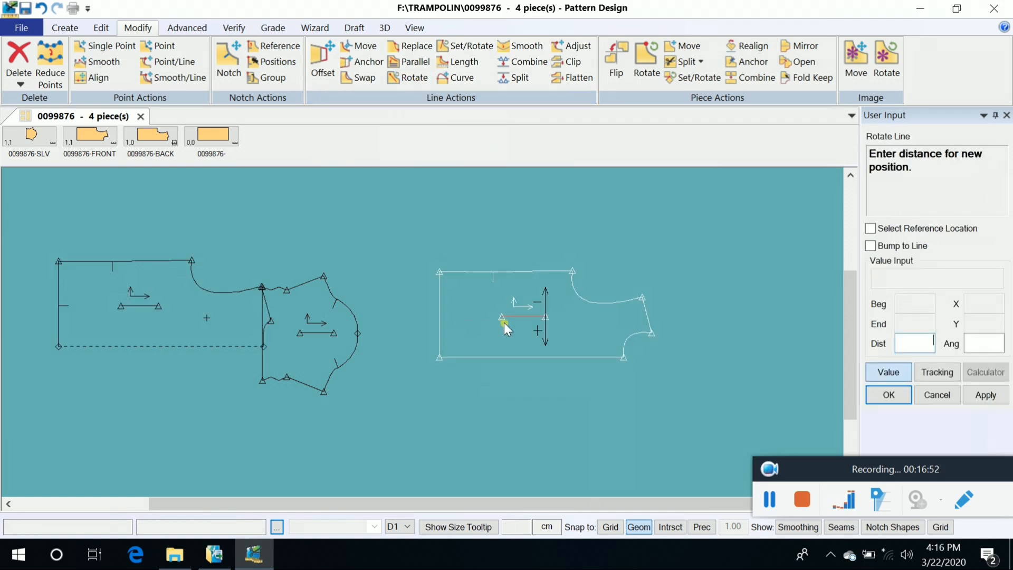
left_click(985, 344)
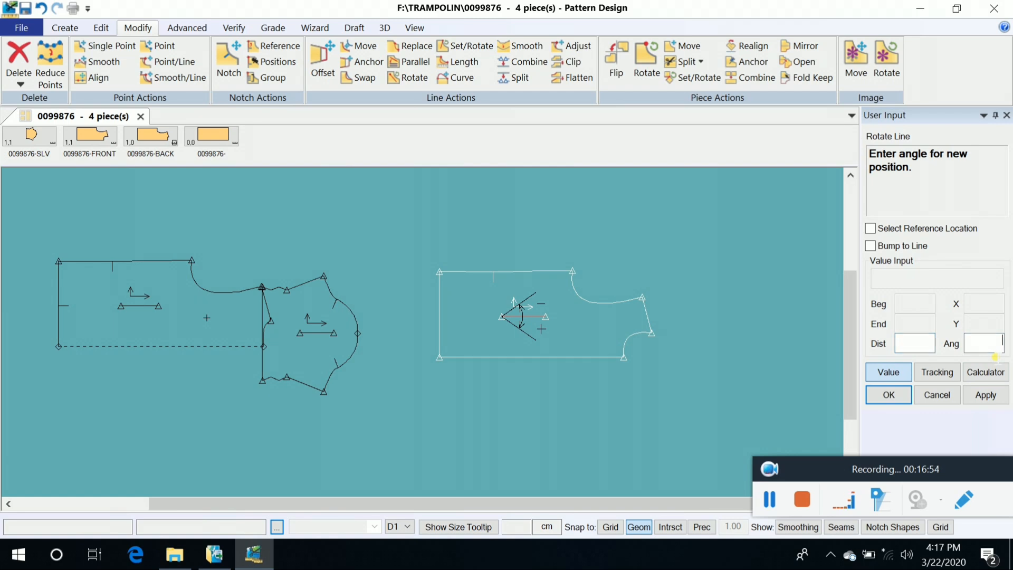
type("3")
key("Return")
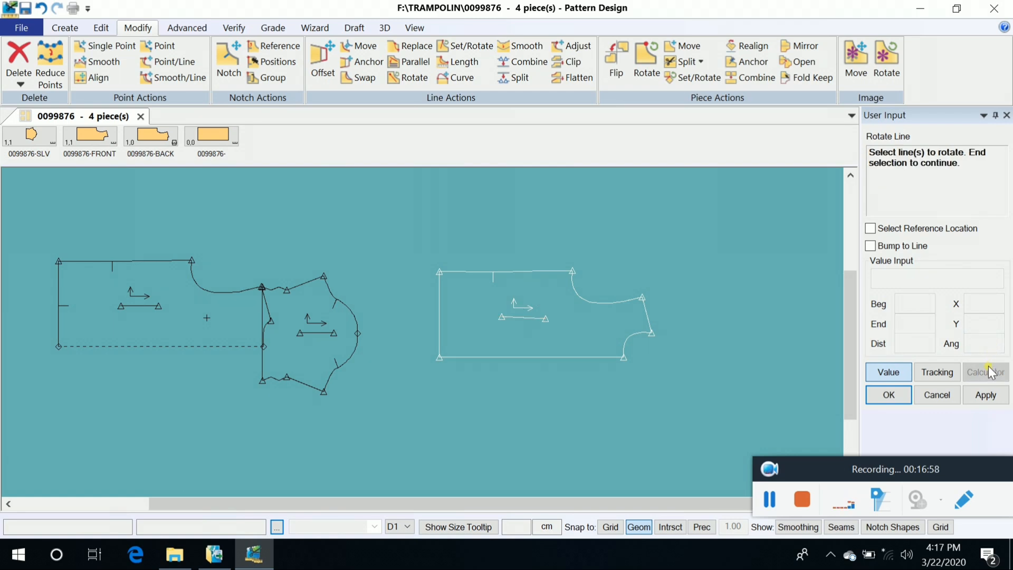
left_click(986, 393)
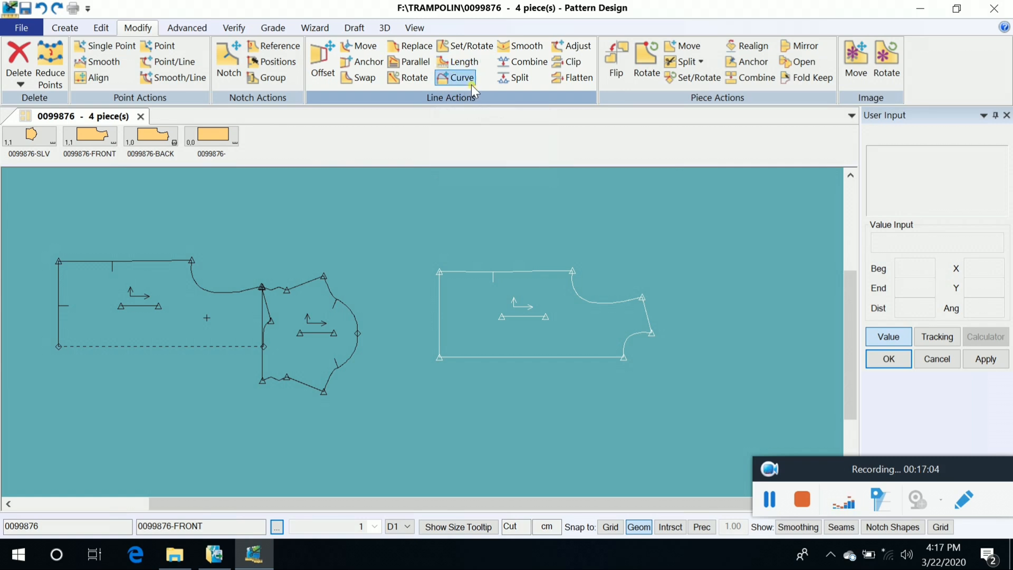
Set the length of the front piece's armhole curve to 32 cm with Modify Length
left_click(468, 63)
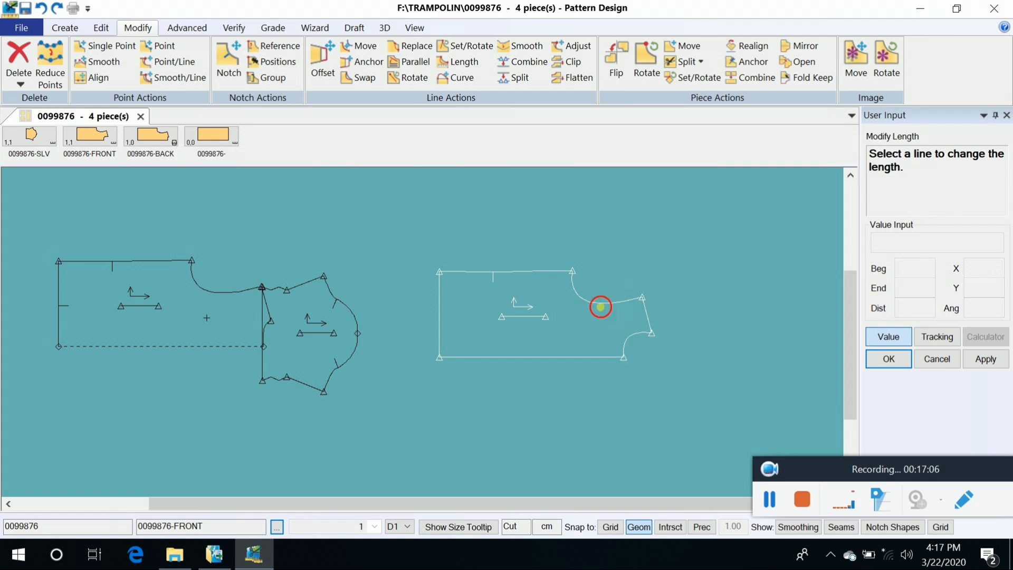
left_click(600, 306)
left_click(659, 267)
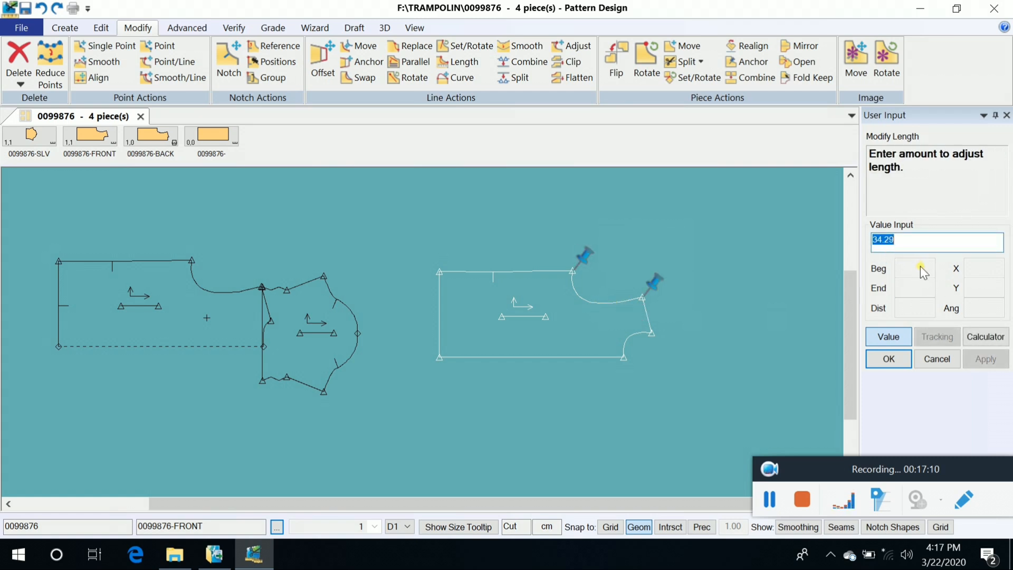
type("32.00")
key("Return")
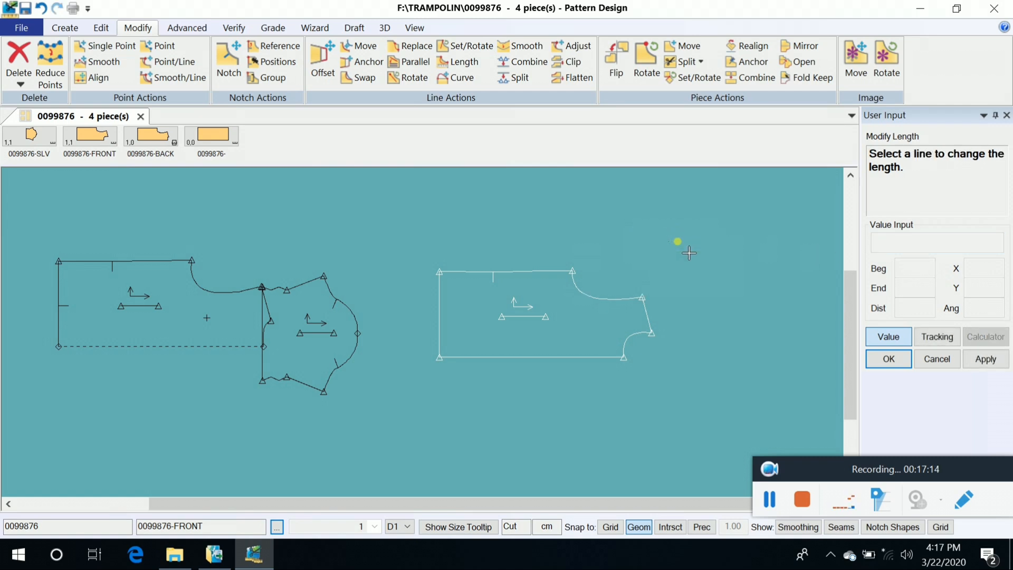
Lengthen the front piece's armhole curve to about 33 cm with Modify Length
left_click(608, 299)
left_click(649, 272)
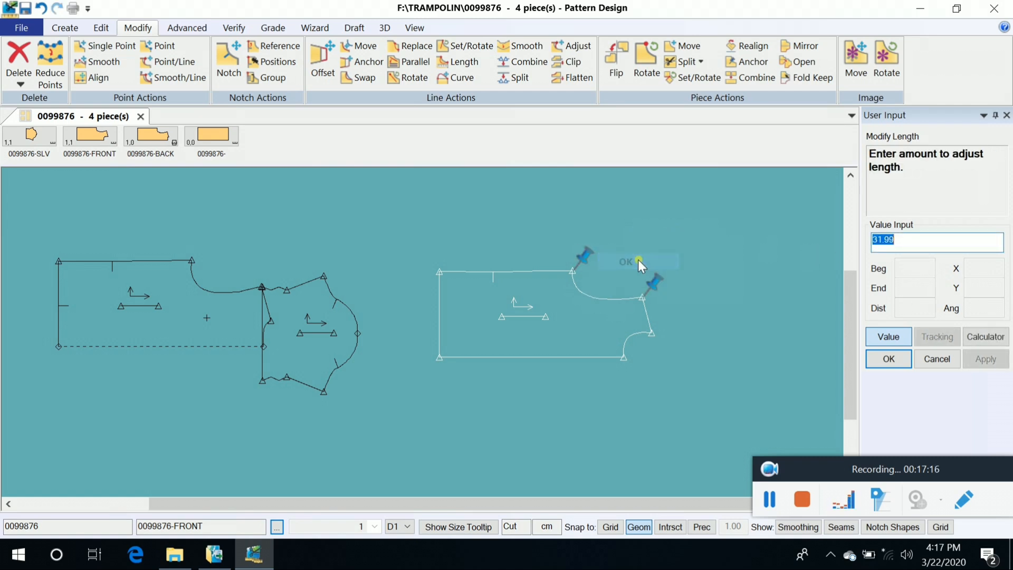
type("32")
right_click(652, 264)
left_click(651, 251)
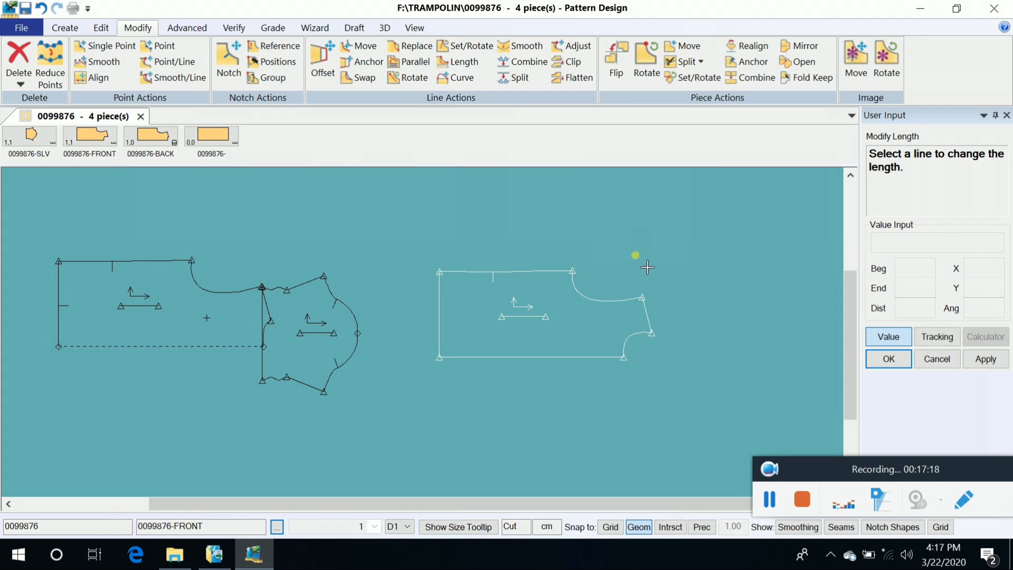
Set the length of the front piece's armhole curve to 33.5 cm
left_click(466, 68)
left_click(606, 302)
left_click(653, 232)
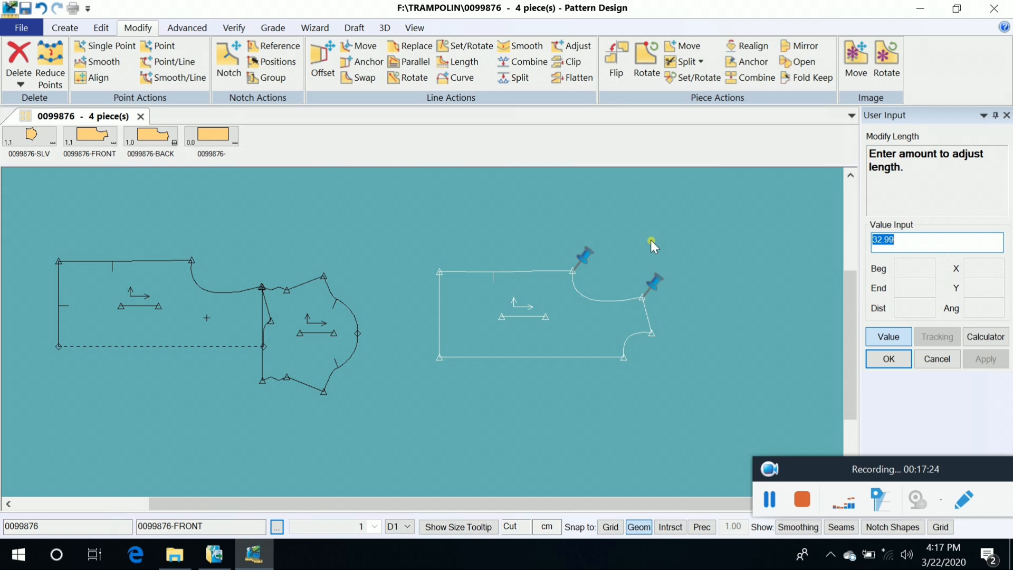
type("33.5")
right_click(662, 219)
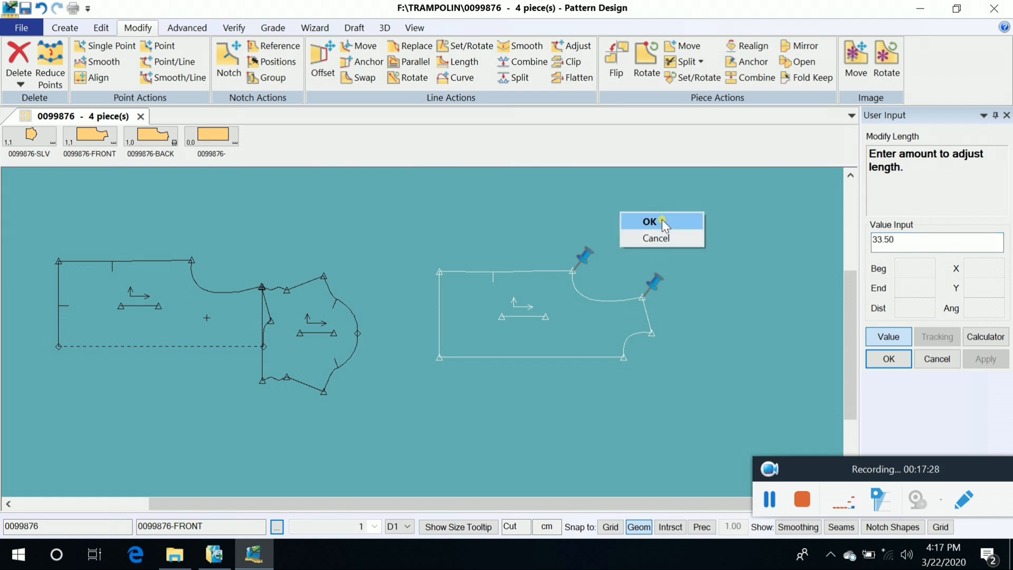
left_click(662, 221)
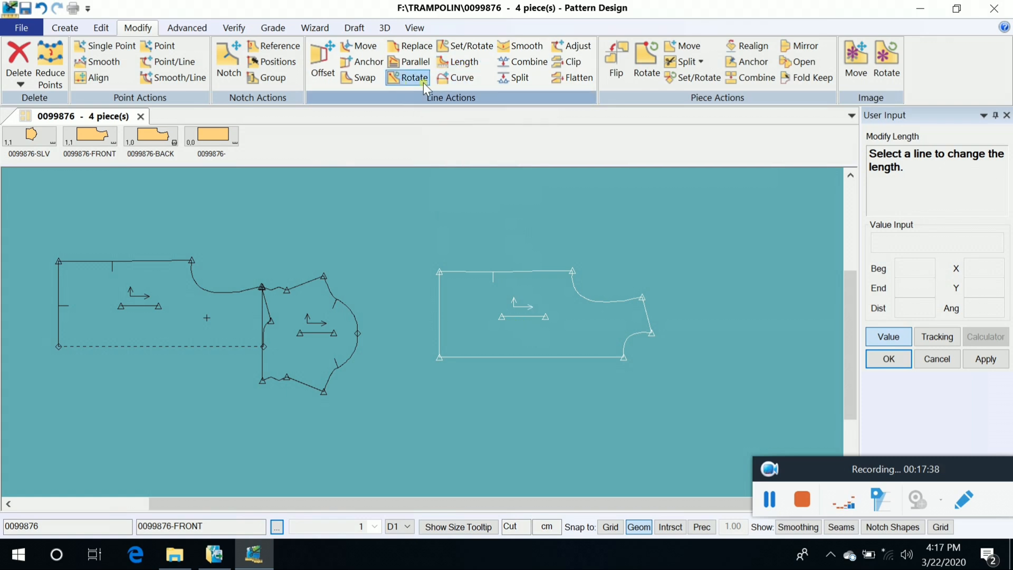
Bend the front piece's side seam slightly inward with Modify Curve, placing the point by cursor, and end the command
left_click(463, 79)
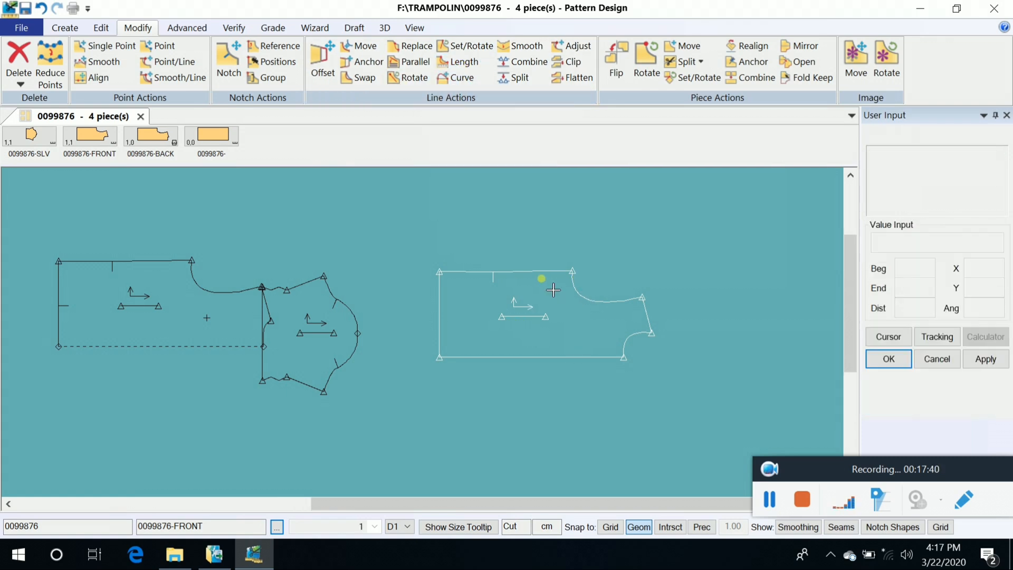
scroll(542, 279, "up", 1)
left_click(529, 274)
right_click(529, 284)
left_click(524, 285)
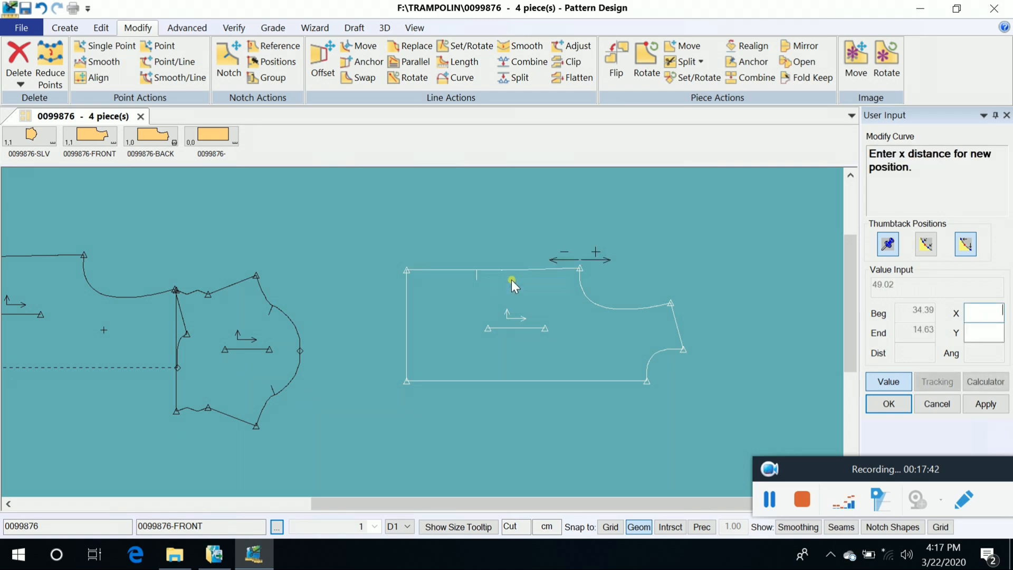
left_click(888, 381)
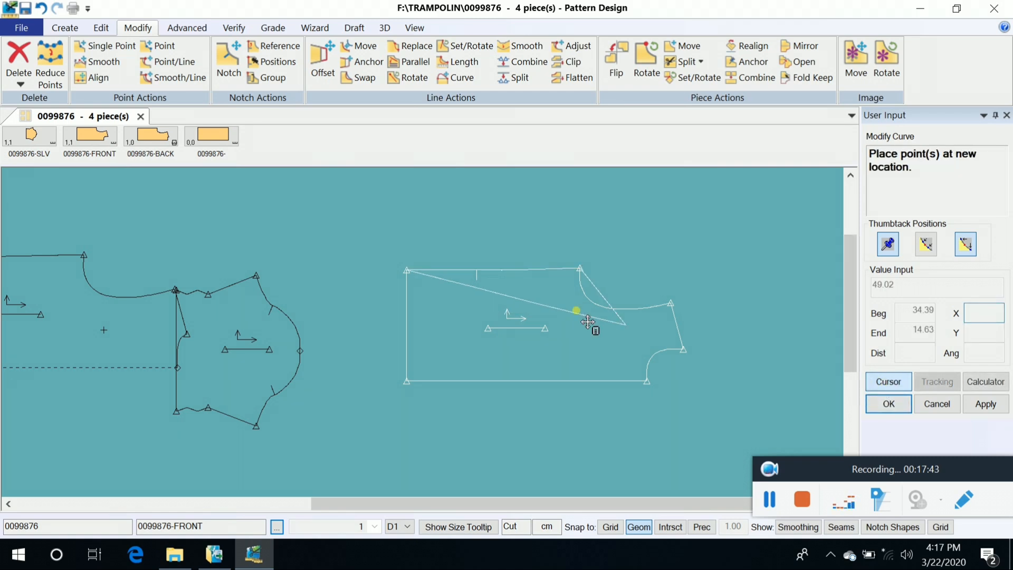
left_click(504, 290)
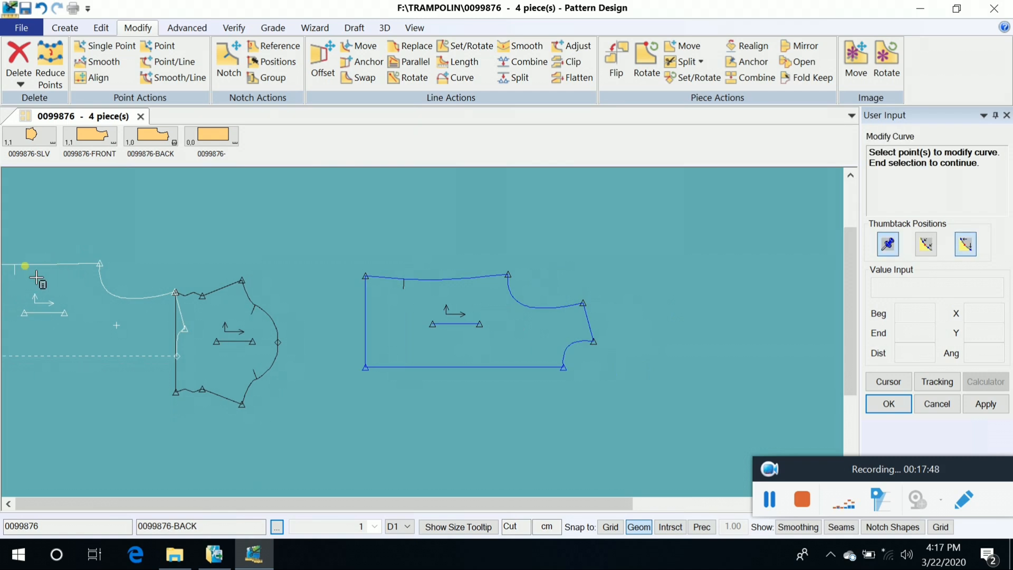
right_click(132, 226)
left_click(137, 228)
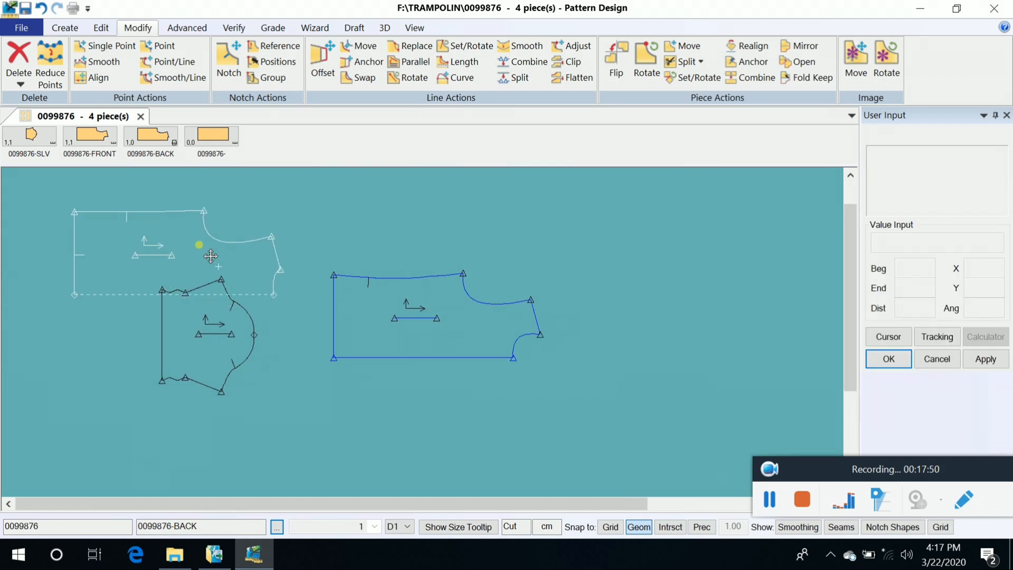
Bend the back piece's side seam inward with Modify Curve to resemble the front piece's side seam, and end the command
left_click(459, 80)
left_click(290, 196)
left_click(296, 209)
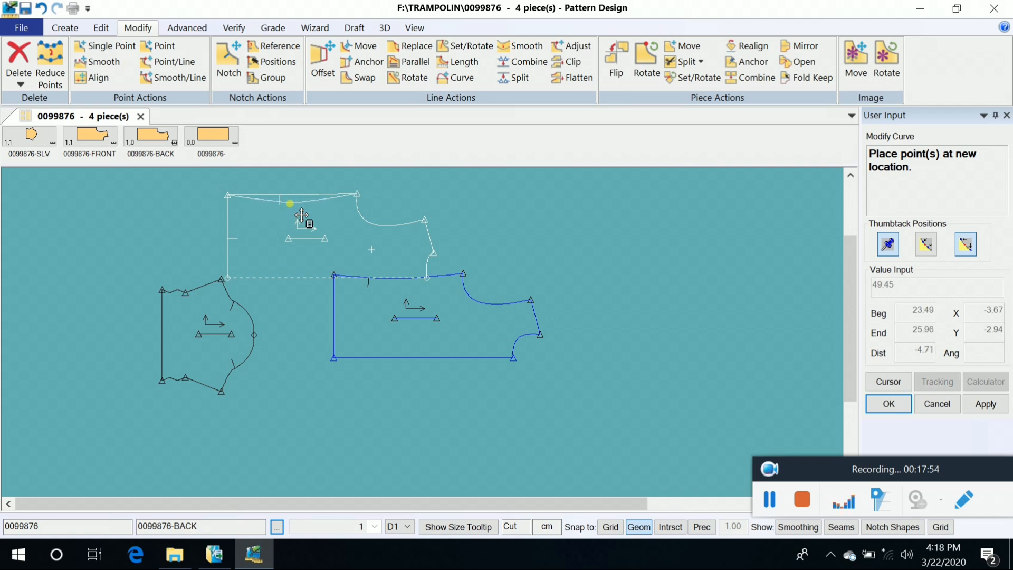
left_click(294, 209)
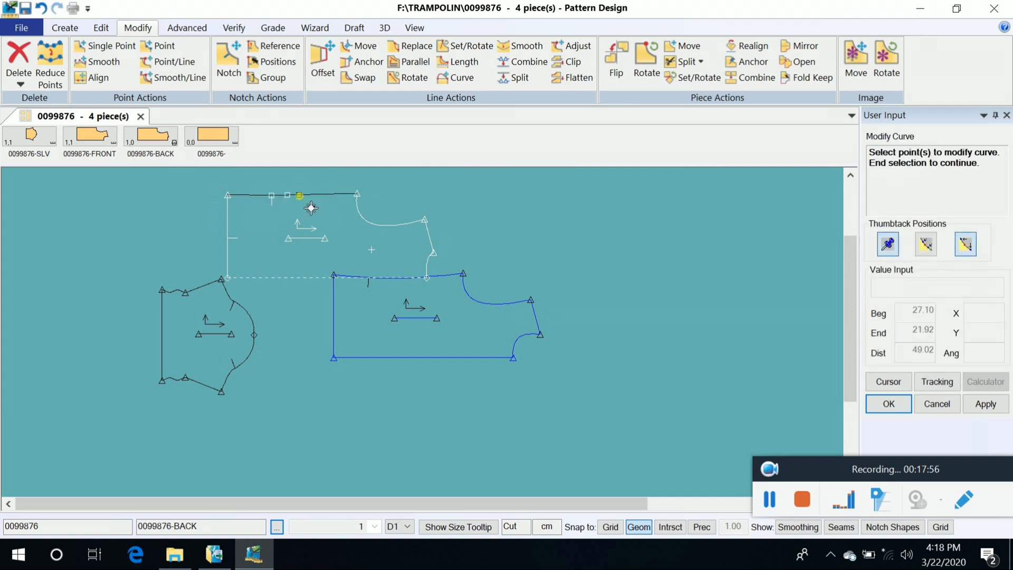
left_click(300, 196)
right_click(293, 202)
left_click(294, 204)
scroll(289, 197, "up", 4)
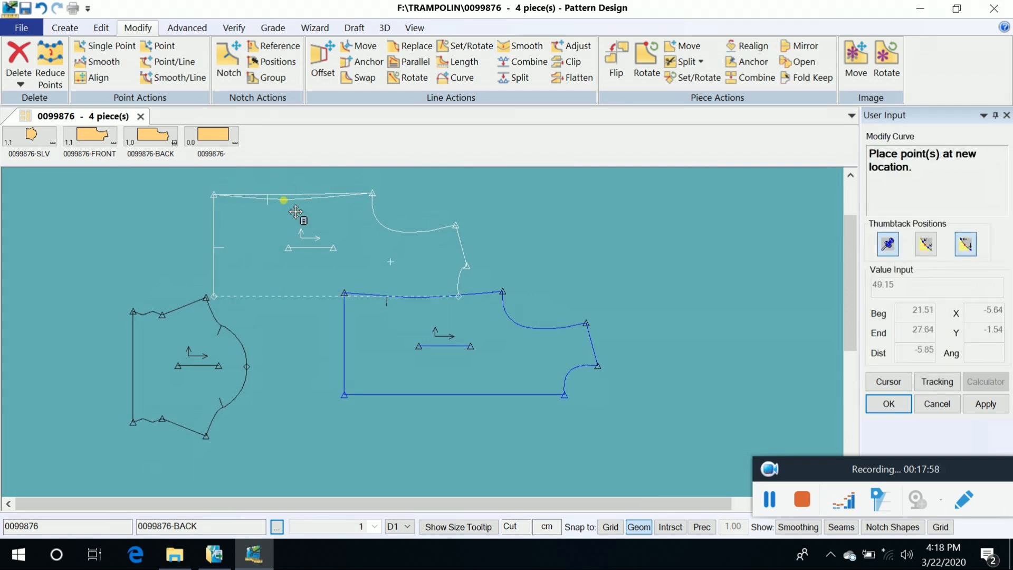
left_click(295, 209)
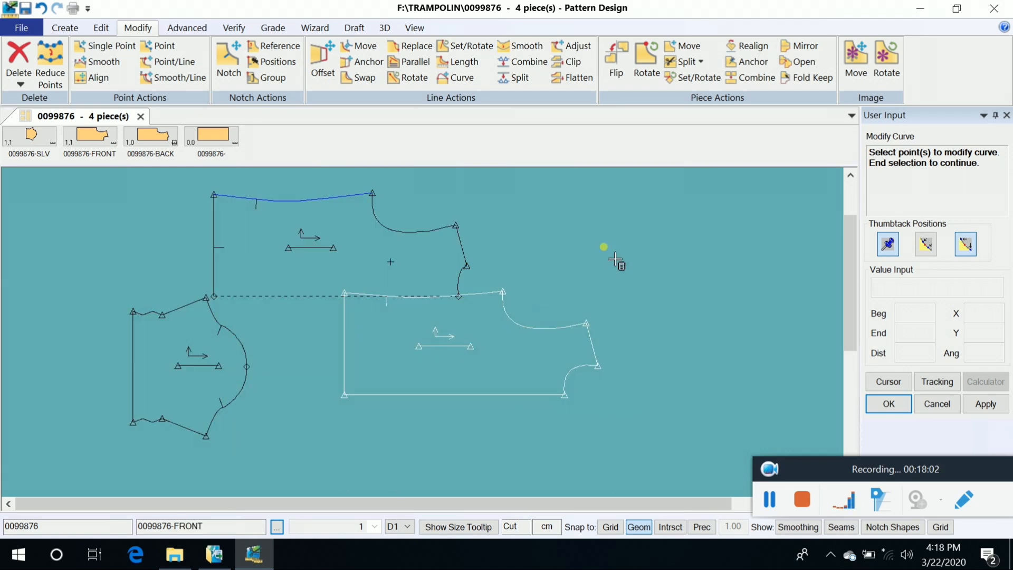
right_click(605, 248)
left_click(599, 249)
Move the front piece up and the back piece below it, and line up all pieces in one row
left_click(415, 296)
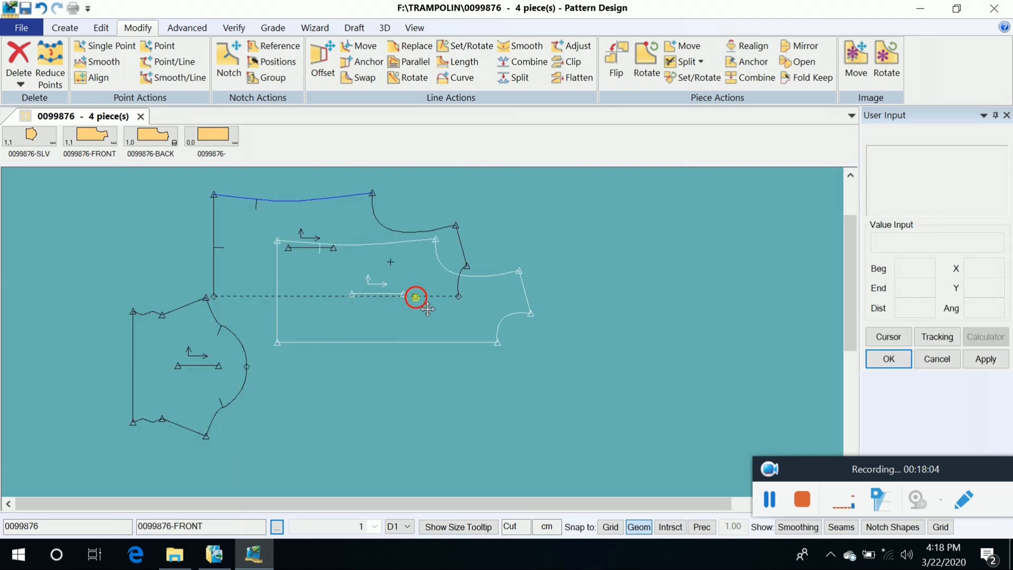
left_click(418, 282)
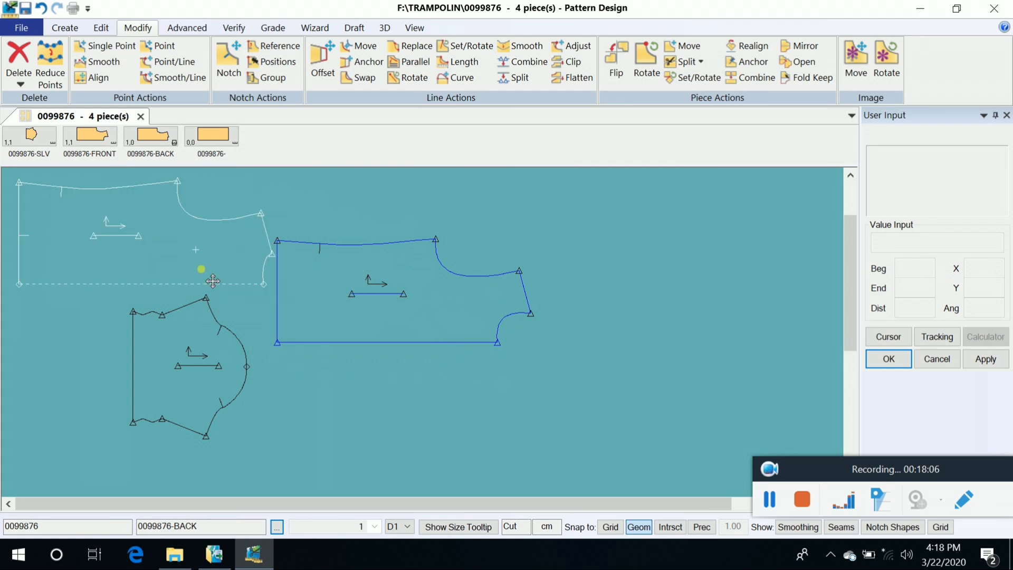
left_click(451, 447)
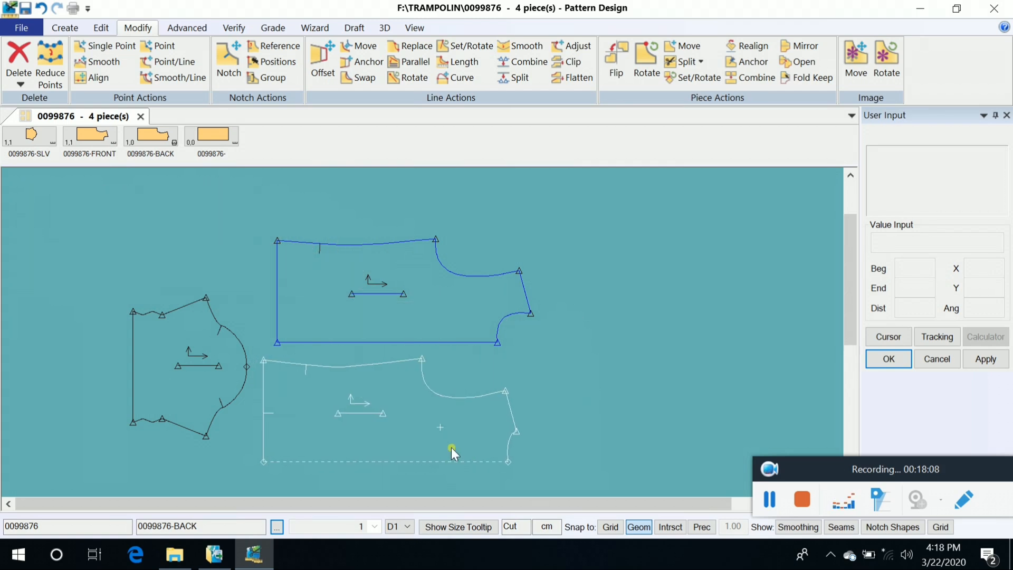
key("F9")
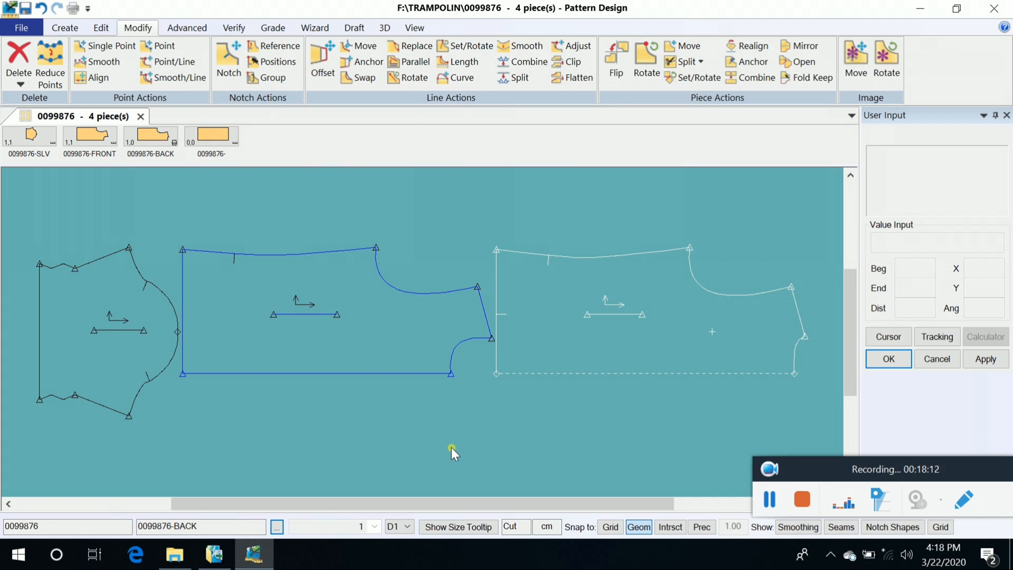
Spread the back, sleeve and front pieces apart across the work area and bring them back into one row
scroll(449, 359, "down", 2)
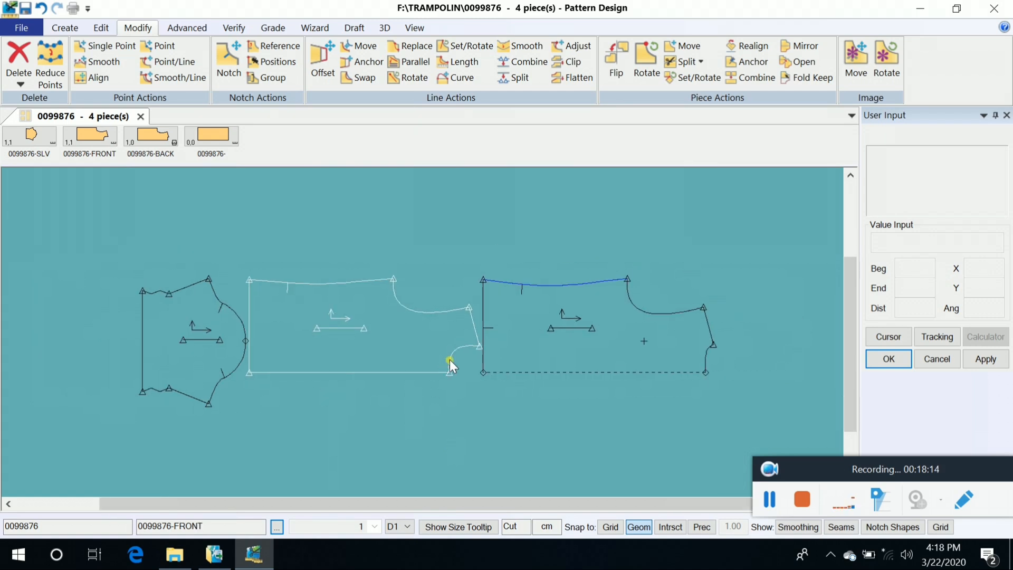
left_click(538, 338)
left_click(744, 241)
left_click(261, 357)
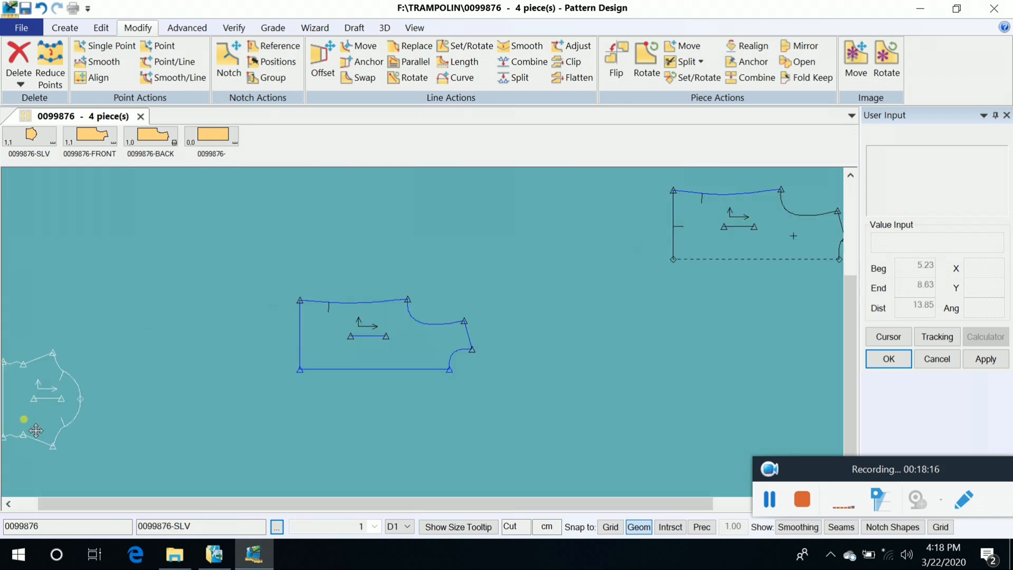
left_click(27, 419)
left_click(417, 335)
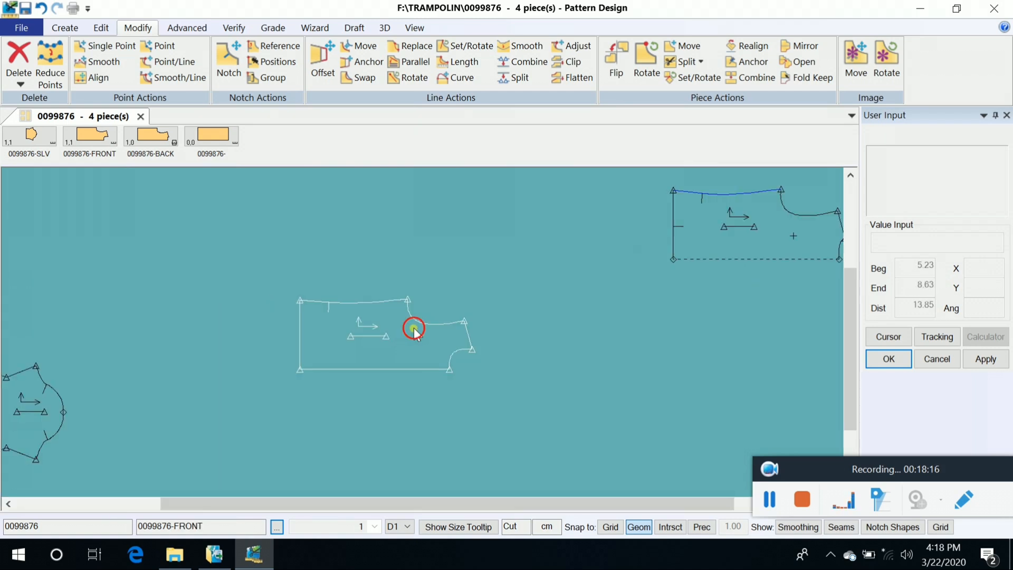
left_click(525, 496)
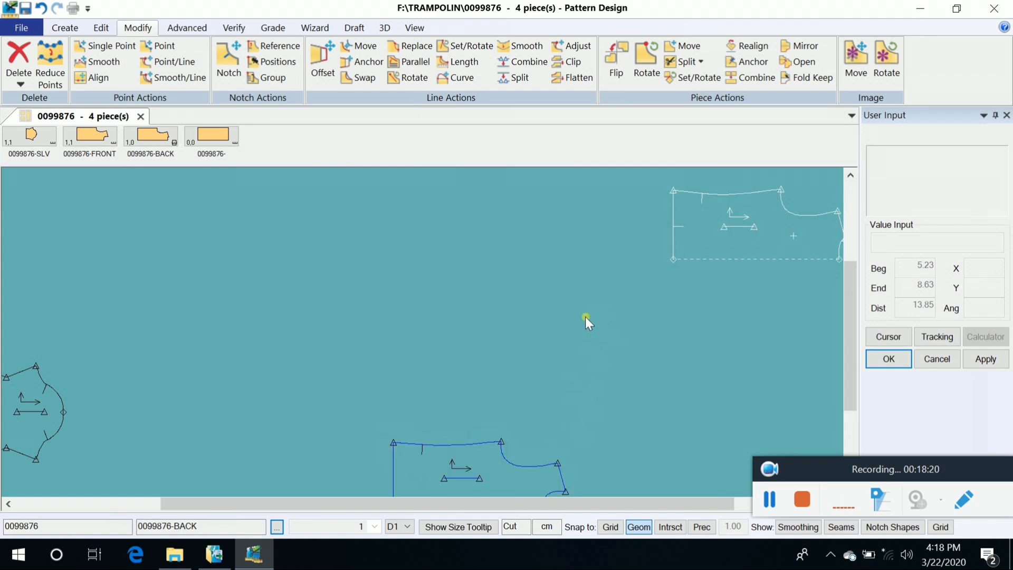
scroll(585, 318, "down", 1)
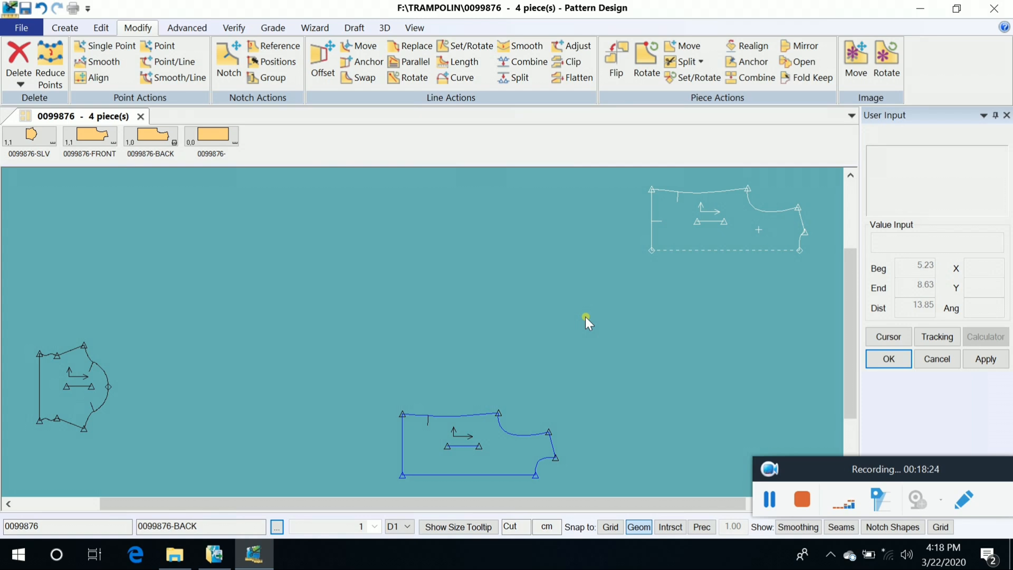
scroll(585, 316, "up", 2)
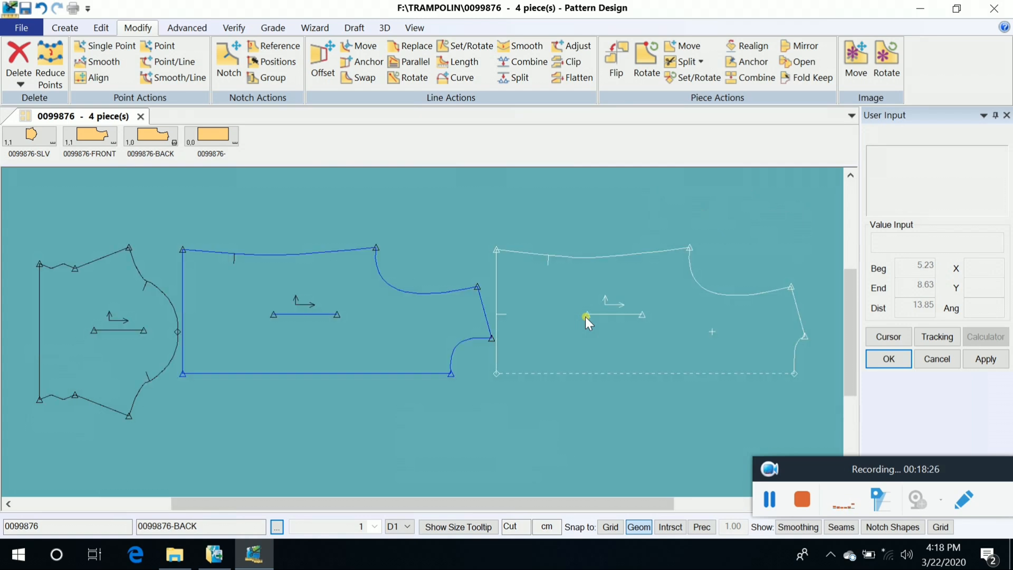
Move the front piece above the sleeve, away from the back piece
scroll(311, 341, "down", 1)
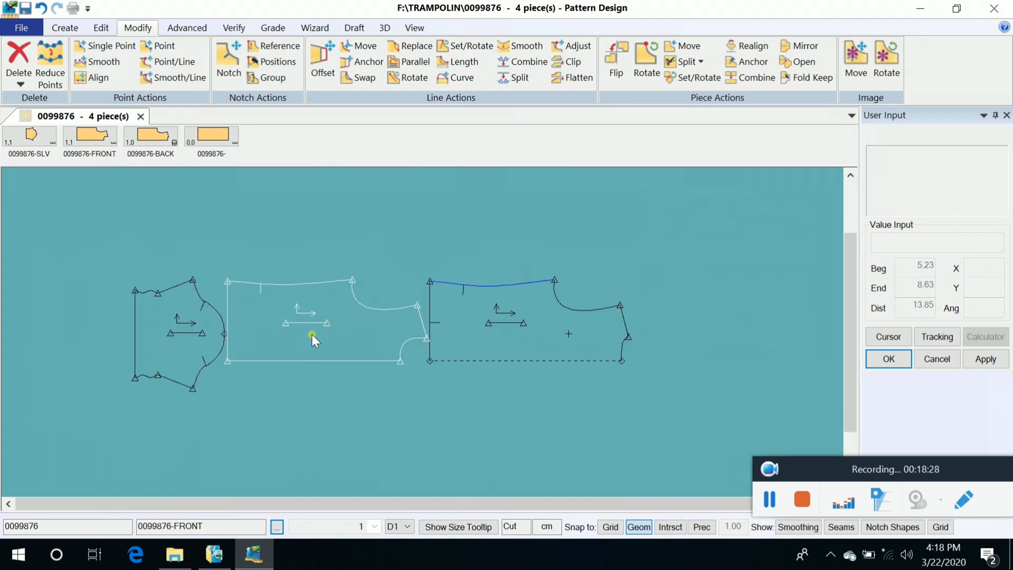
mouse_move(312, 334)
left_mouse_down()
mouse_move(208, 352)
mouse_move(159, 248)
left_mouse_up()
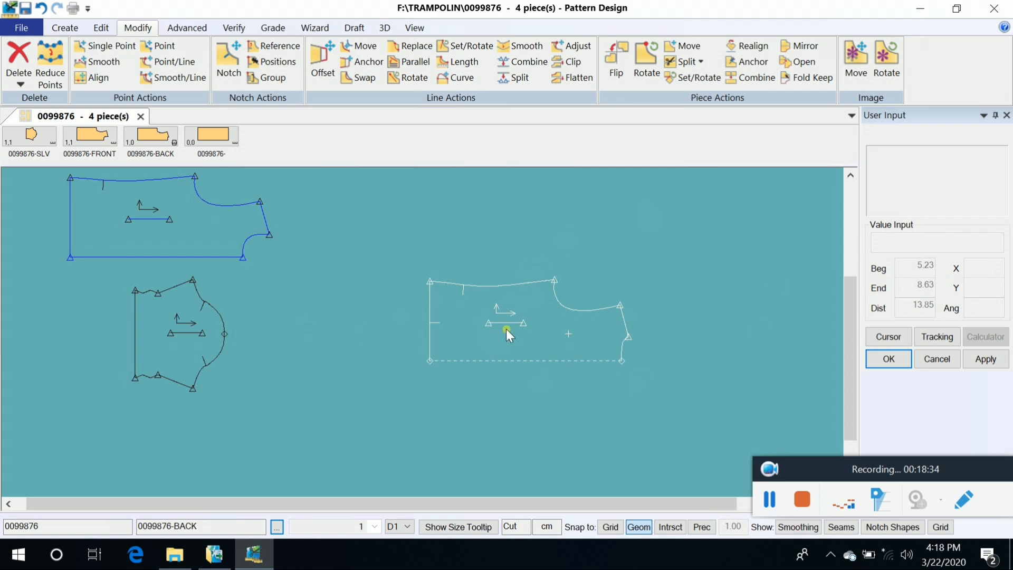
scroll(505, 328, "up", 2)
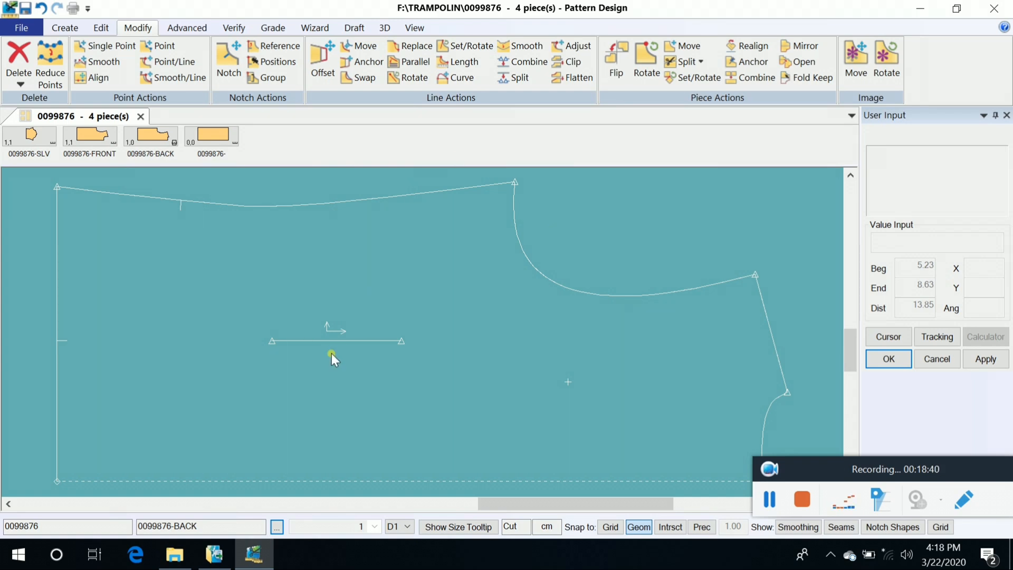
Examine the front and back pieces' side seams and the sleeve outline up close, and view all pieces together
scroll(331, 353, "down", 2)
left_click(40, 257)
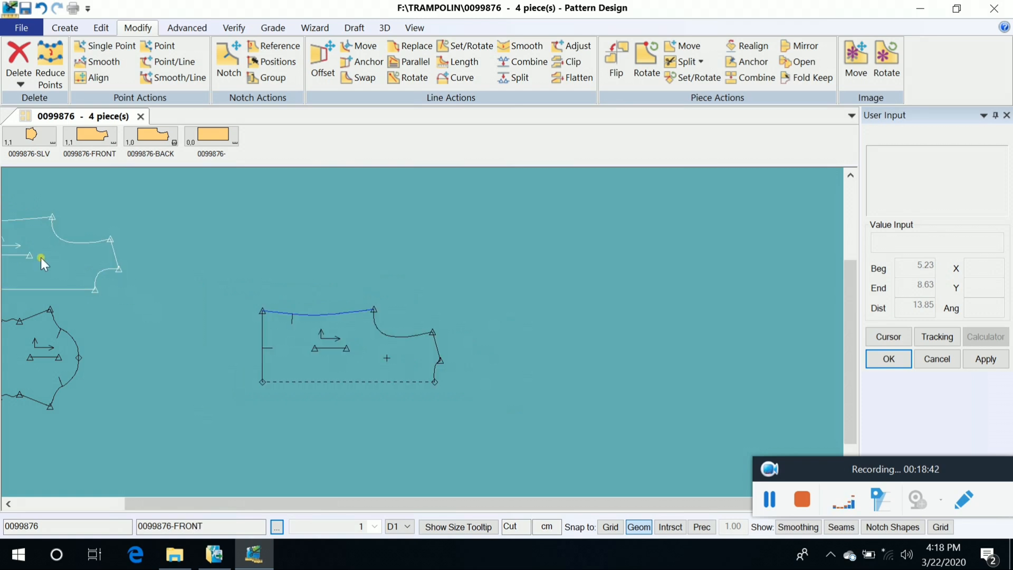
key("F9")
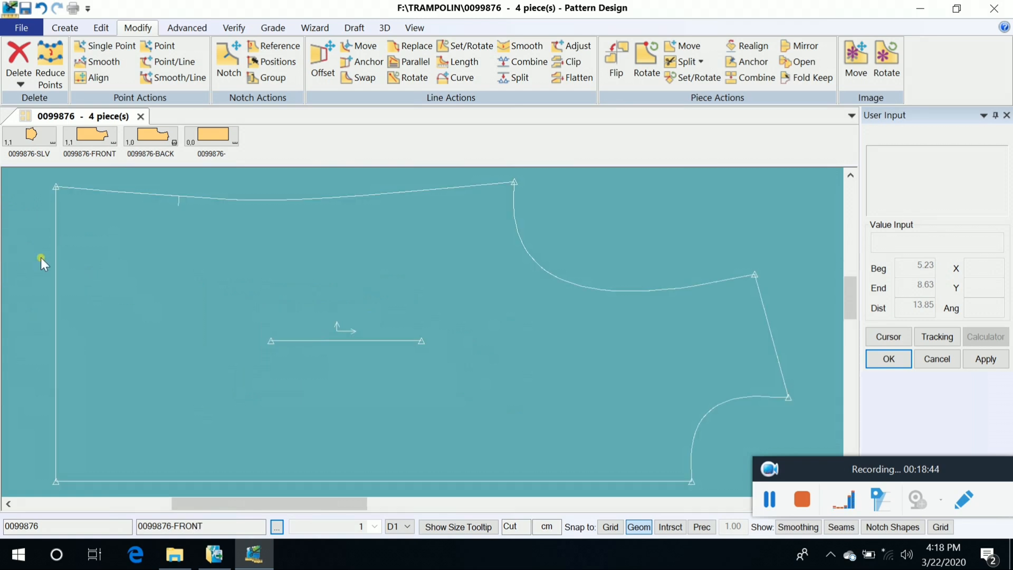
scroll(113, 307, "down", 5)
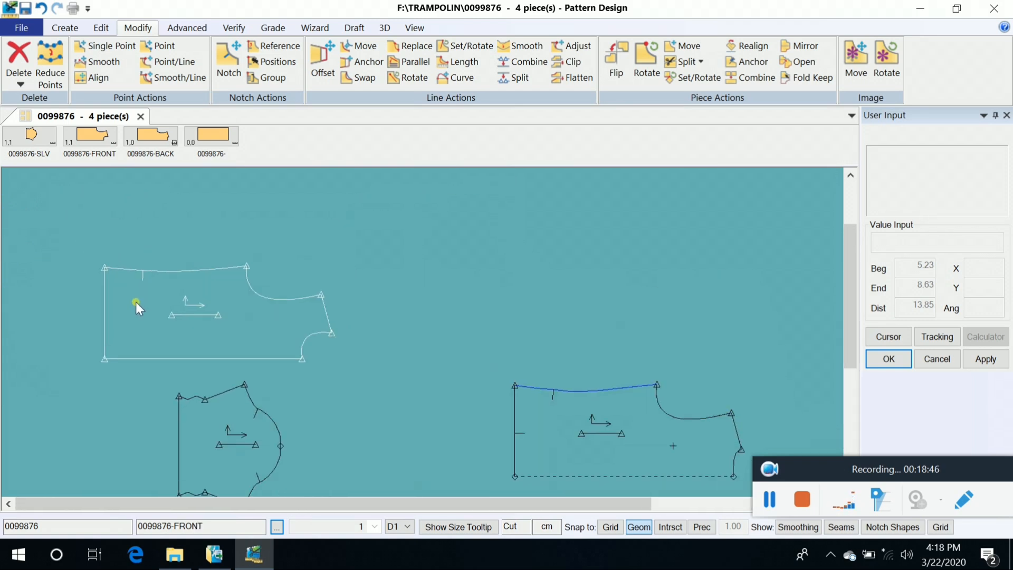
left_click(200, 429)
middle_click(200, 419)
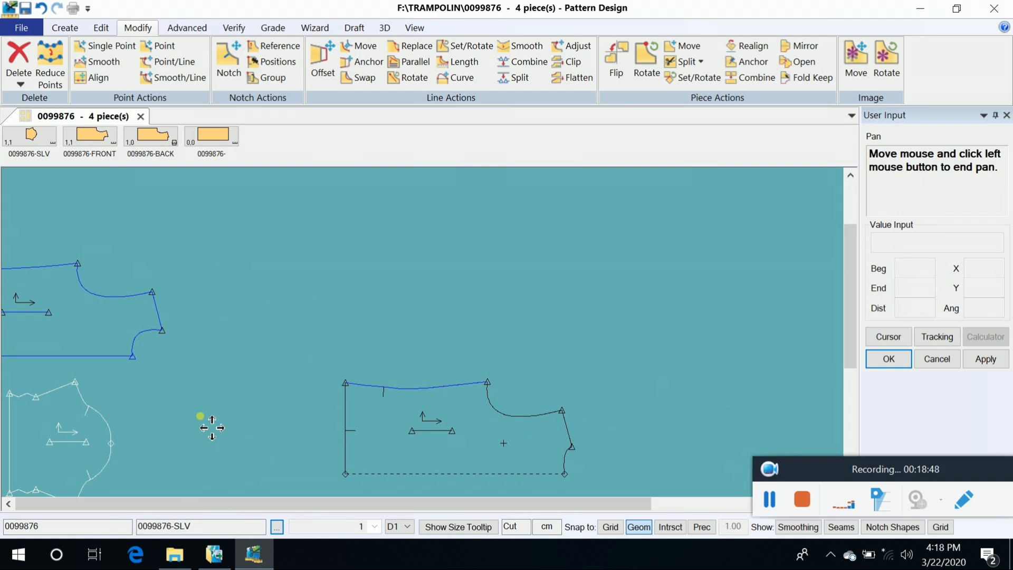
scroll(212, 427, "up", 4)
scroll(221, 422, "down", 1)
left_click(253, 381)
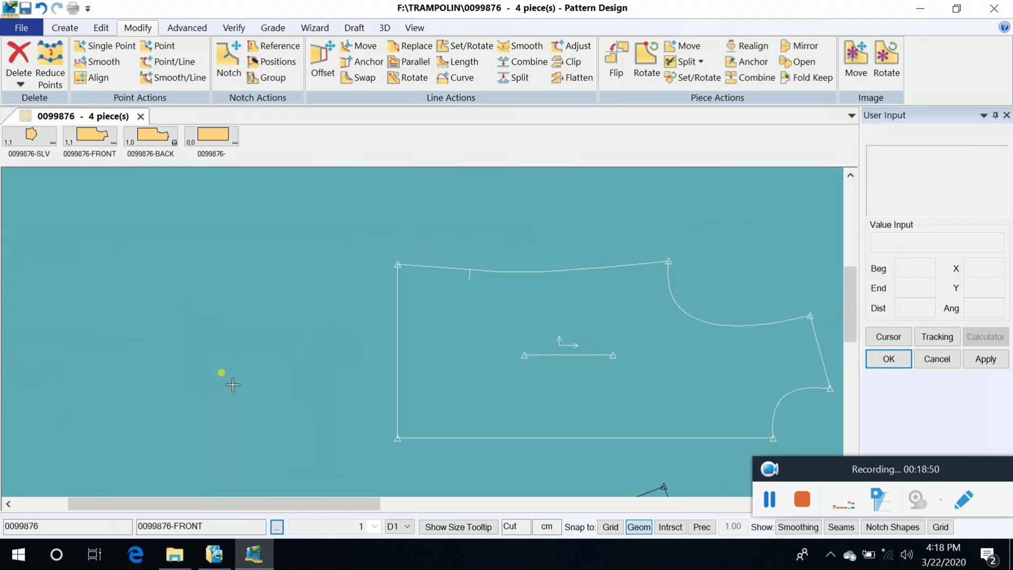
scroll(232, 384, "down", 2)
left_click_drag(588, 478, 220, 306)
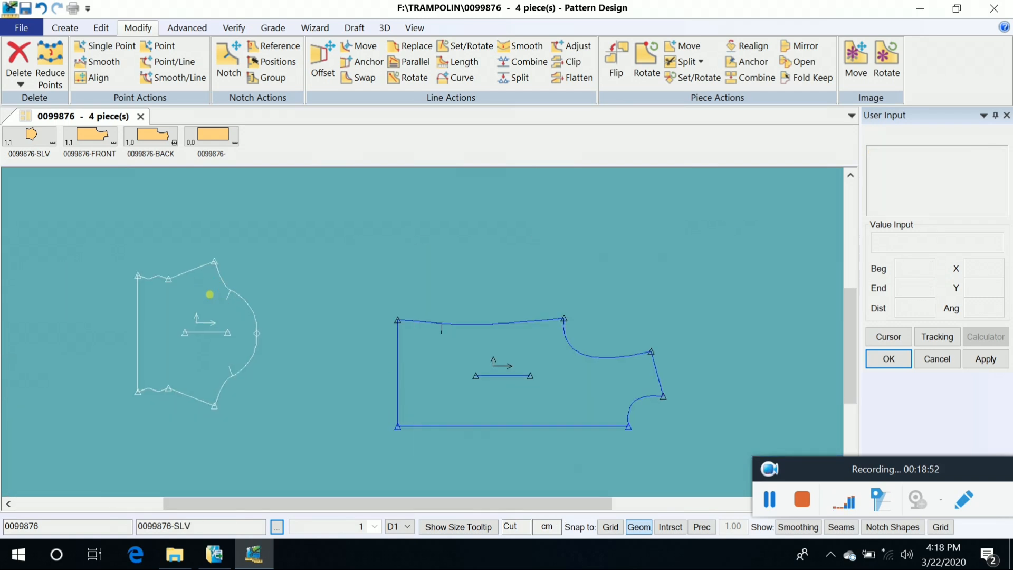
double_click(208, 309)
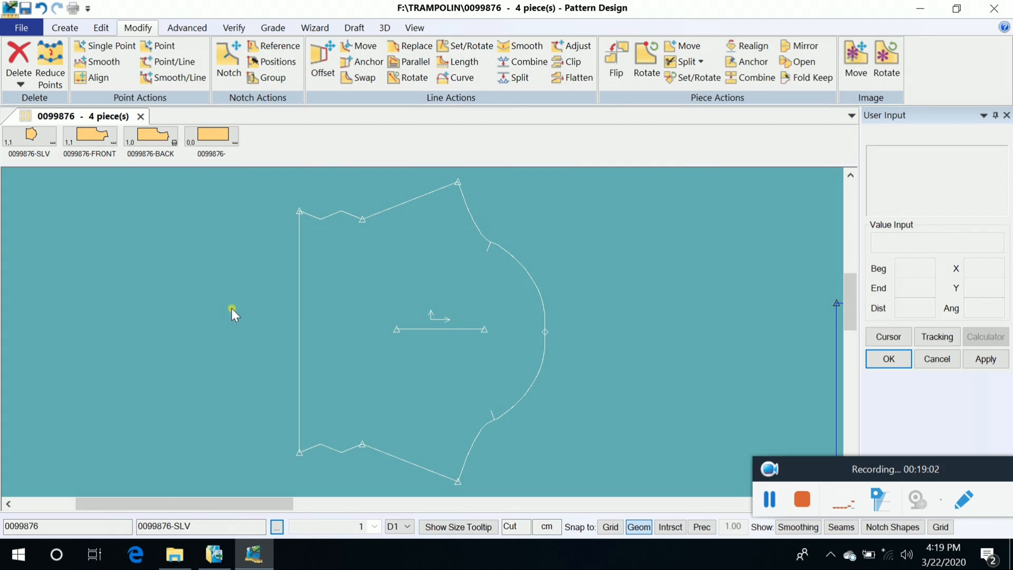
scroll(568, 319, "down", 1)
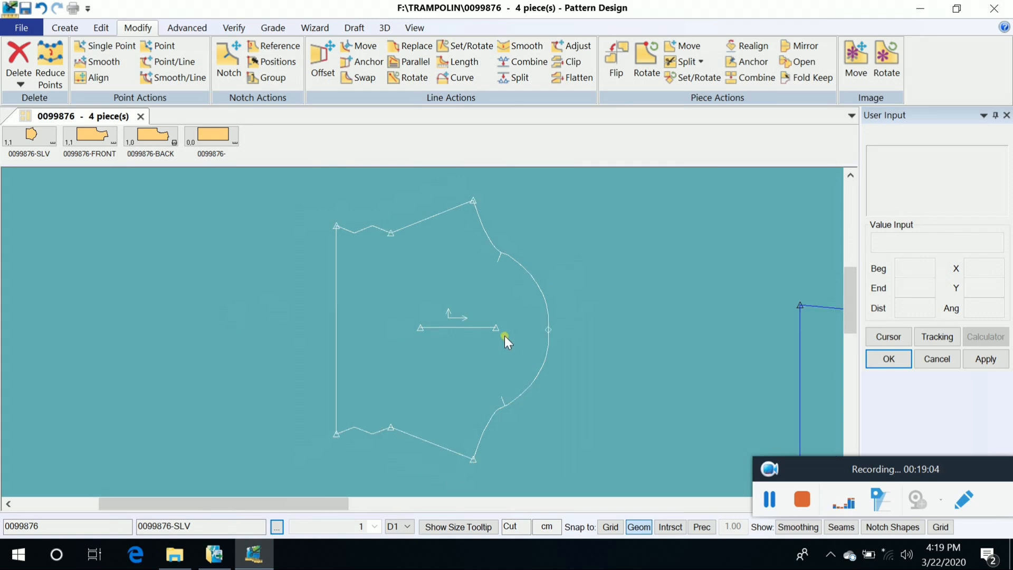
scroll(505, 336, "down", 1)
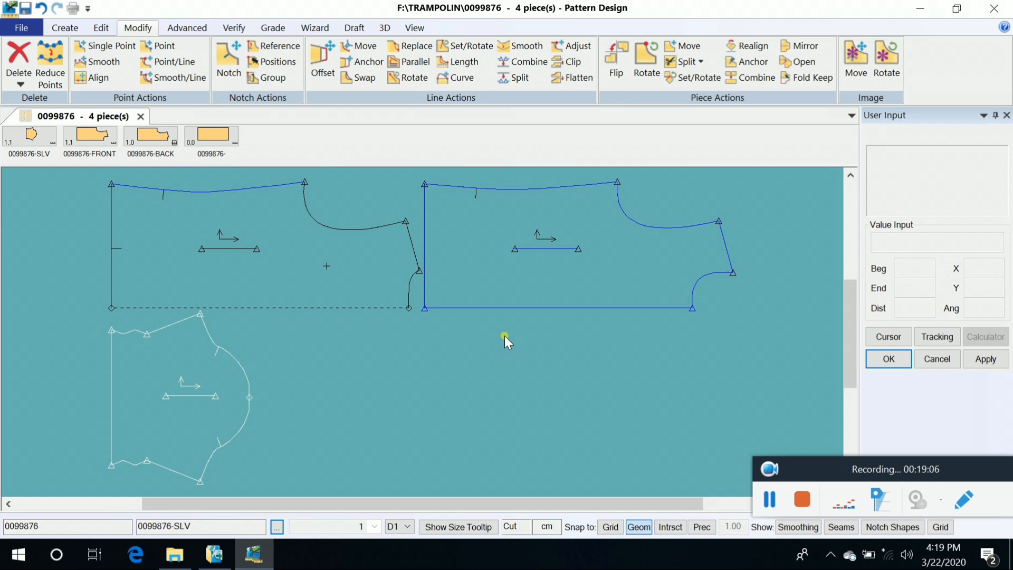
Undo the recent piece moves and side seam changes until the work area is empty
left_click_drag(578, 260, 453, 396)
left_click_drag(375, 242, 549, 243)
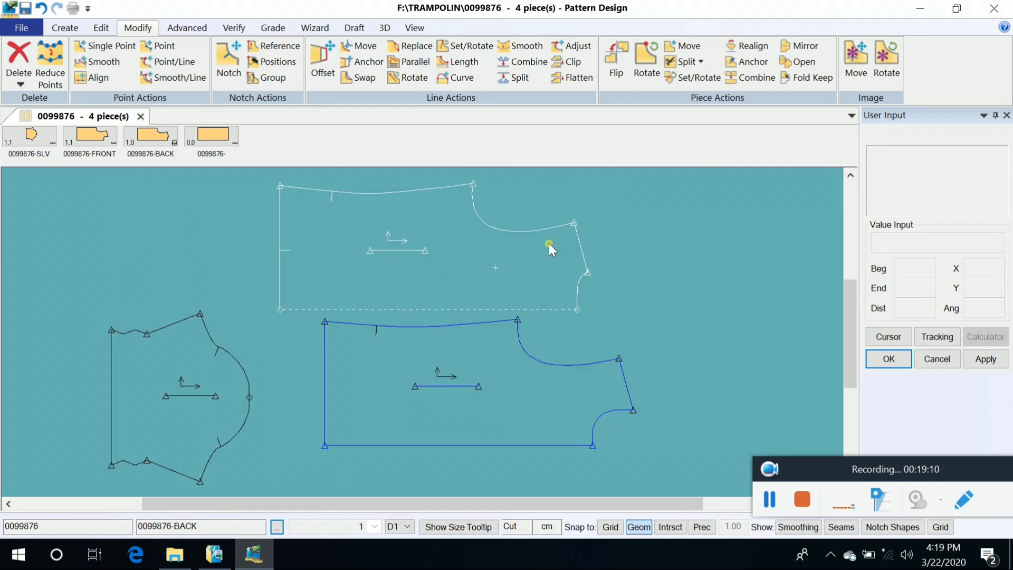
key("ctrl+z")
key("ctrl+z")
key("ctrl+z")
key("ctrl+z")
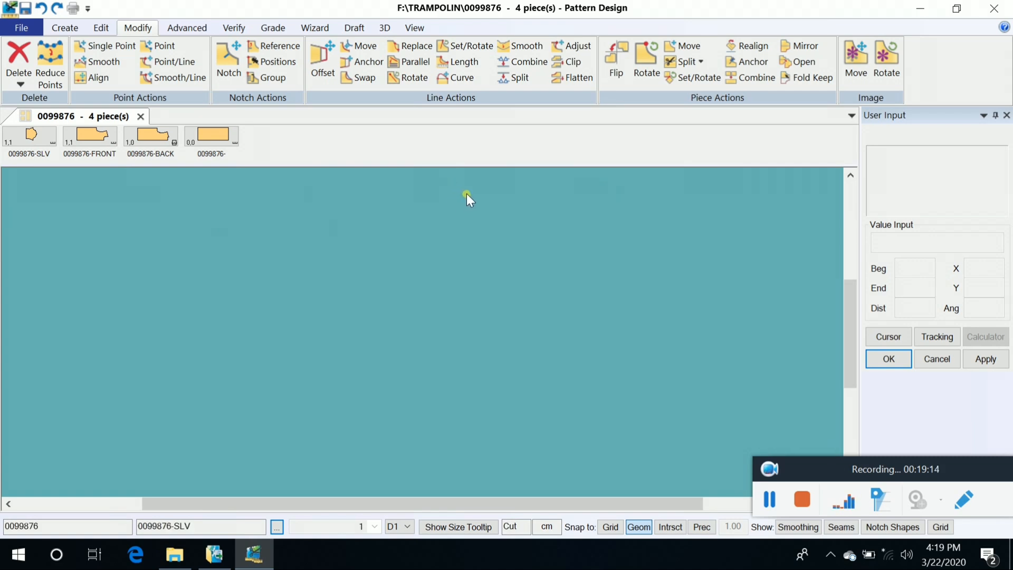
Place all pieces tiled in the work area and remove piece 0099876- from it
right_click(311, 138)
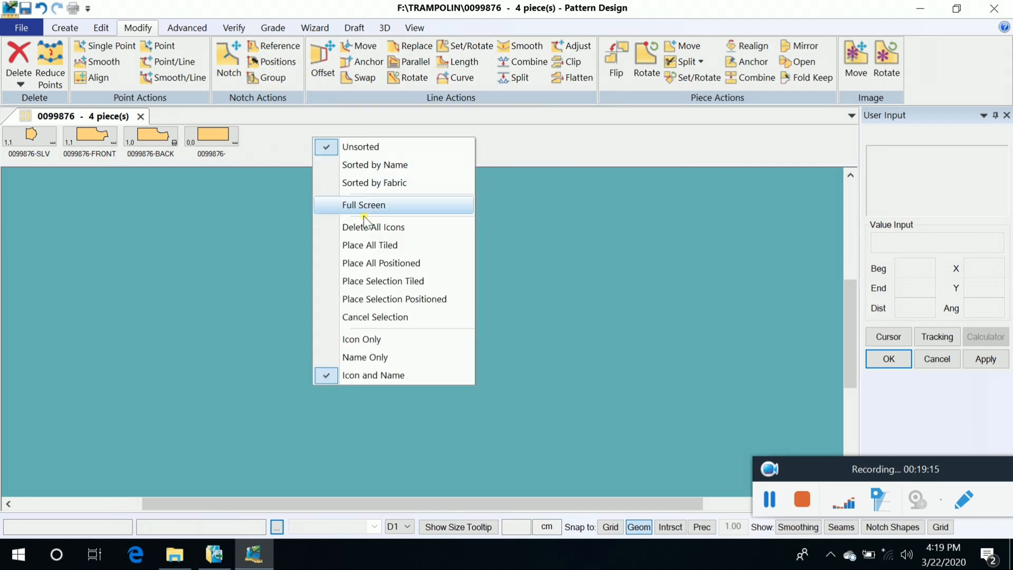
left_click(382, 249)
right_click(755, 361)
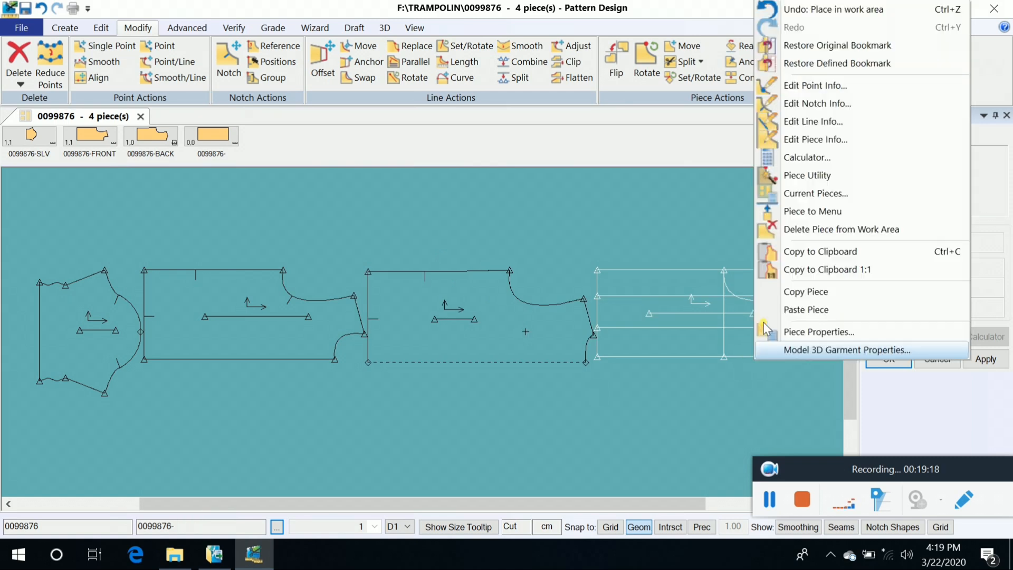
left_click(814, 234)
Spread the front and back pieces away from the sleeve and line them up in one row
left_click_drag(523, 330, 652, 323)
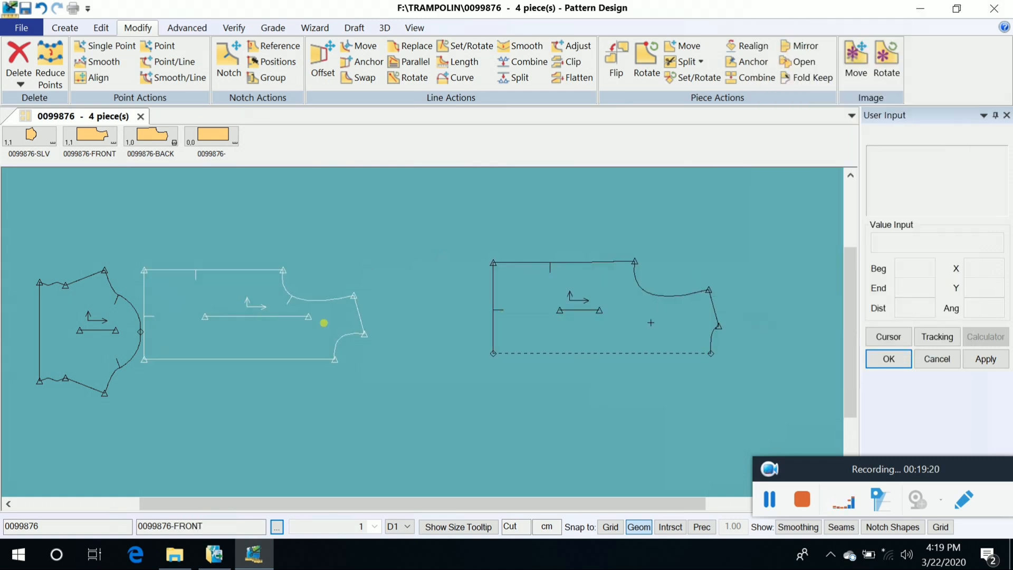
left_click_drag(271, 313, 353, 300)
left_click_drag(577, 301, 591, 288)
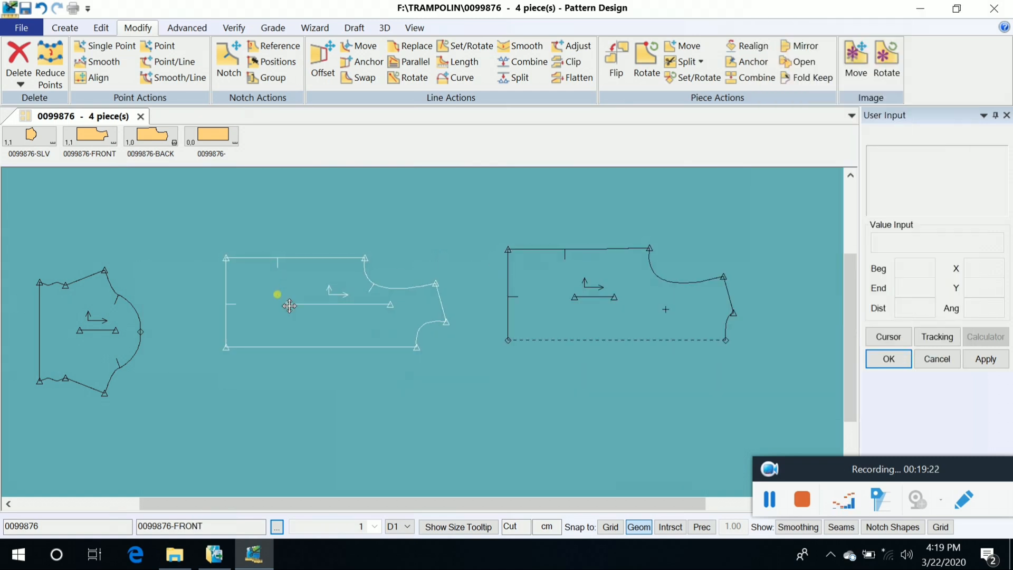
left_click_drag(290, 306, 290, 321)
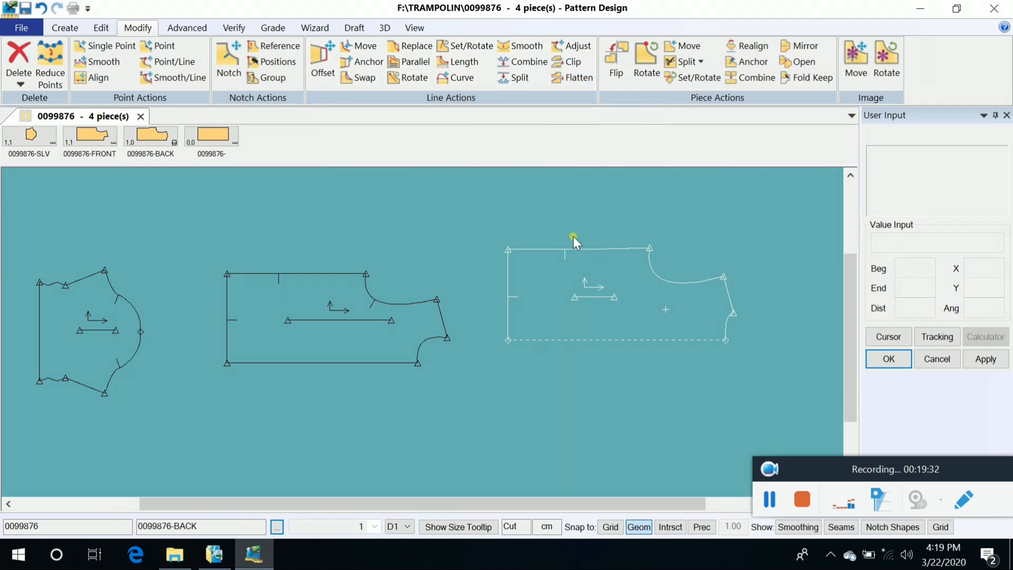
left_click_drag(569, 306, 576, 338)
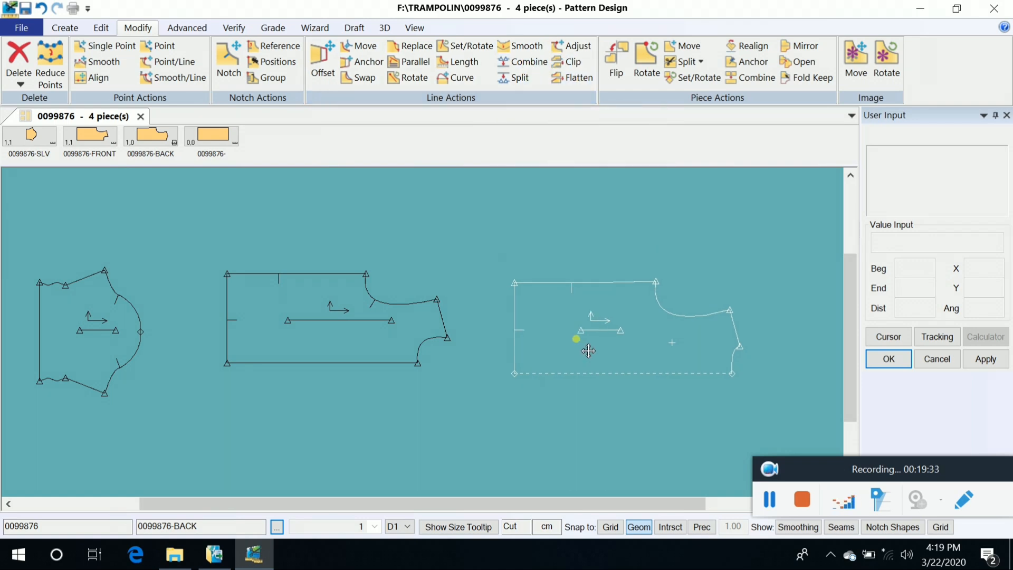
Smooth the upper half of the sleeve cap along its full length with a smooth factor of 0.0127
left_click(524, 46)
scroll(132, 332, "up", 3)
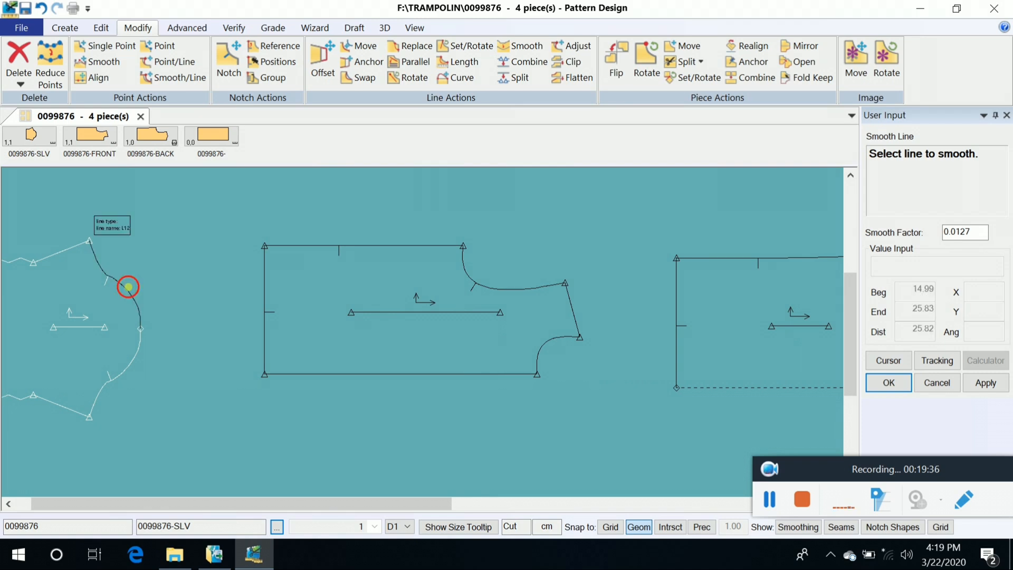
left_click(132, 290)
left_click(163, 289)
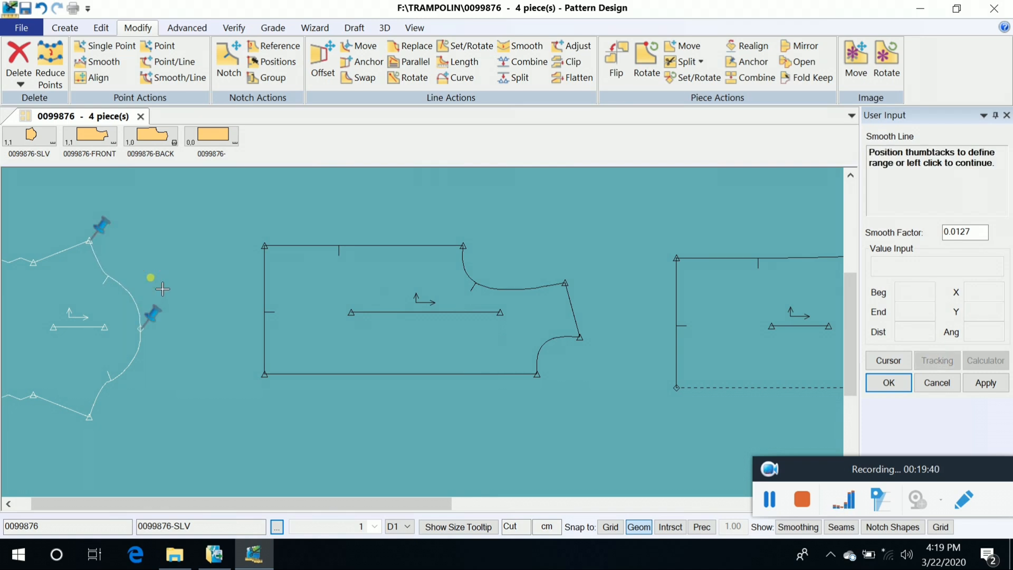
left_click(162, 289)
left_click(162, 289)
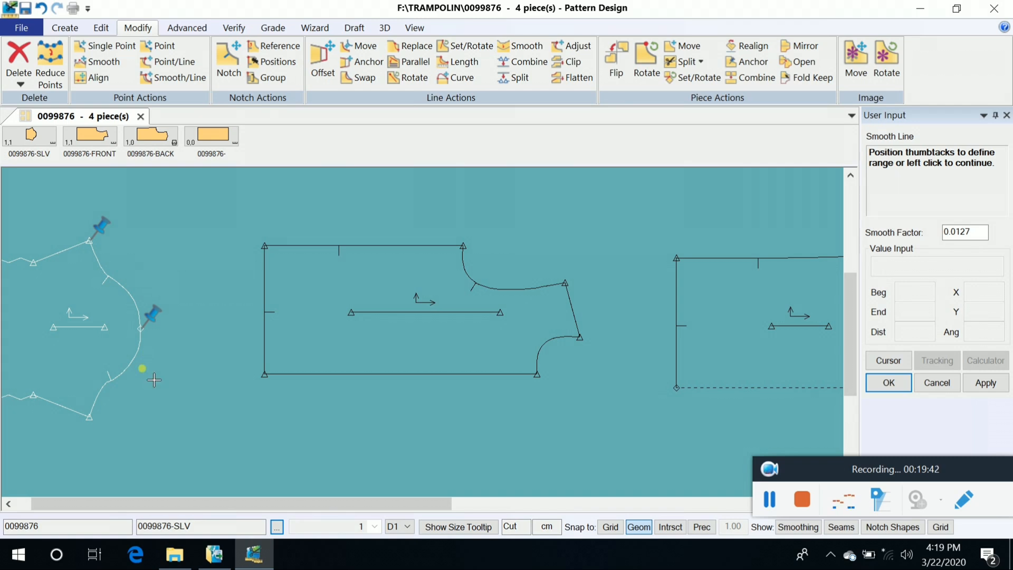
right_click(204, 359)
left_click(205, 376)
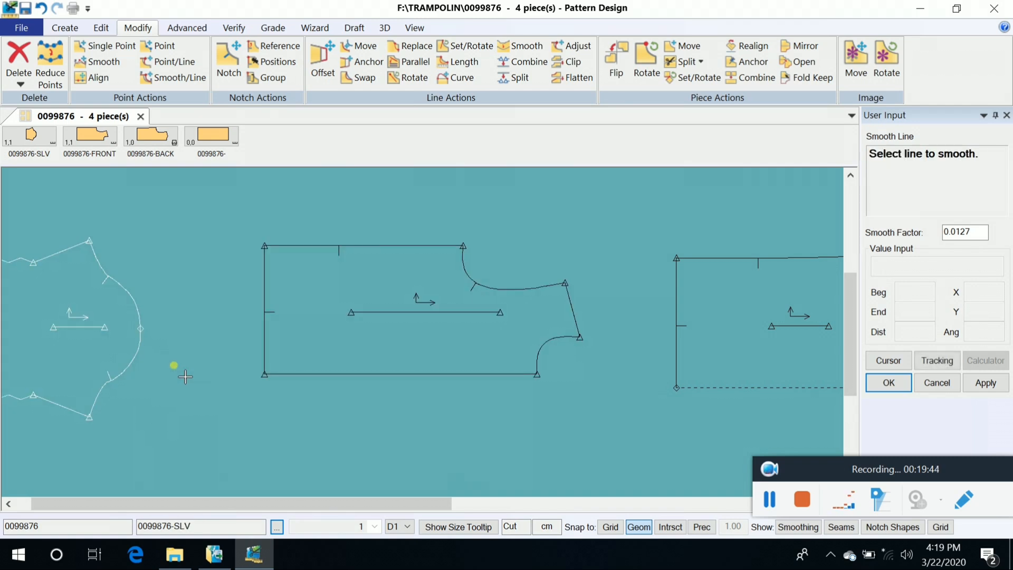
Smooth the lower half of the sleeve cap along its full length with the same smooth factor
left_click(110, 378)
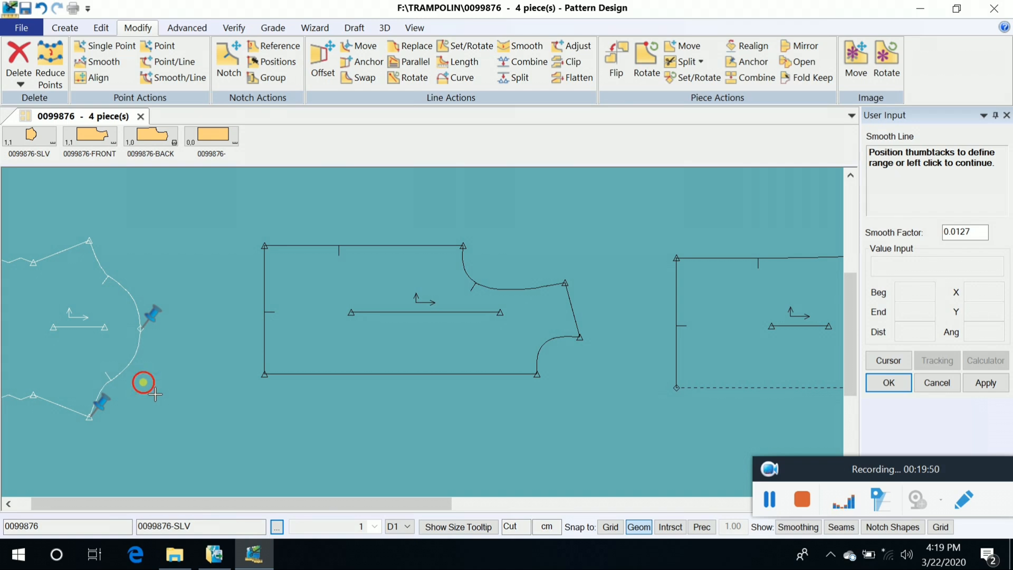
right_click(232, 372)
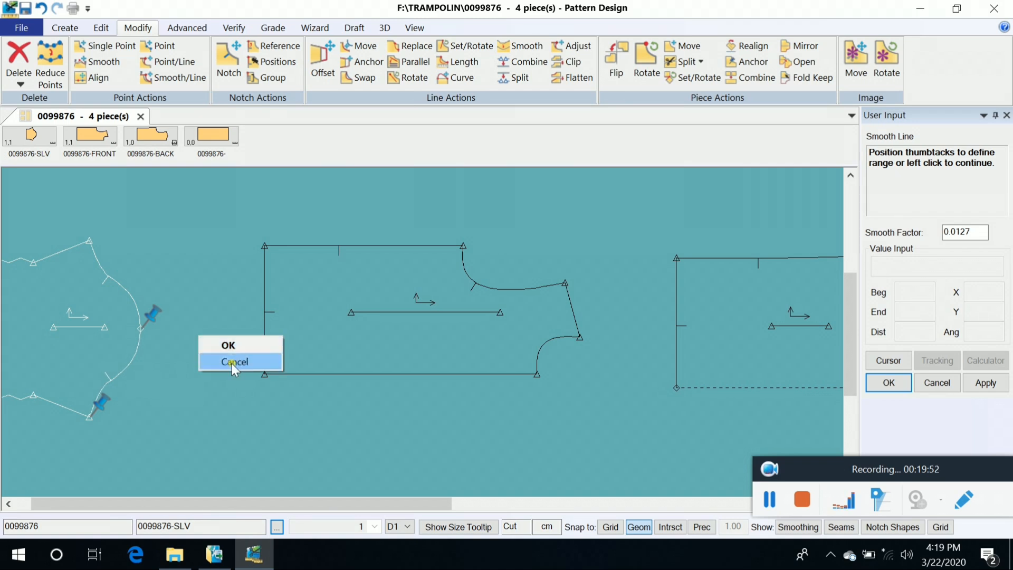
left_click(232, 363)
Smooth the front piece's armhole along its full length with a smooth factor of 0.0127, and end the command
scroll(243, 376, "down", 4)
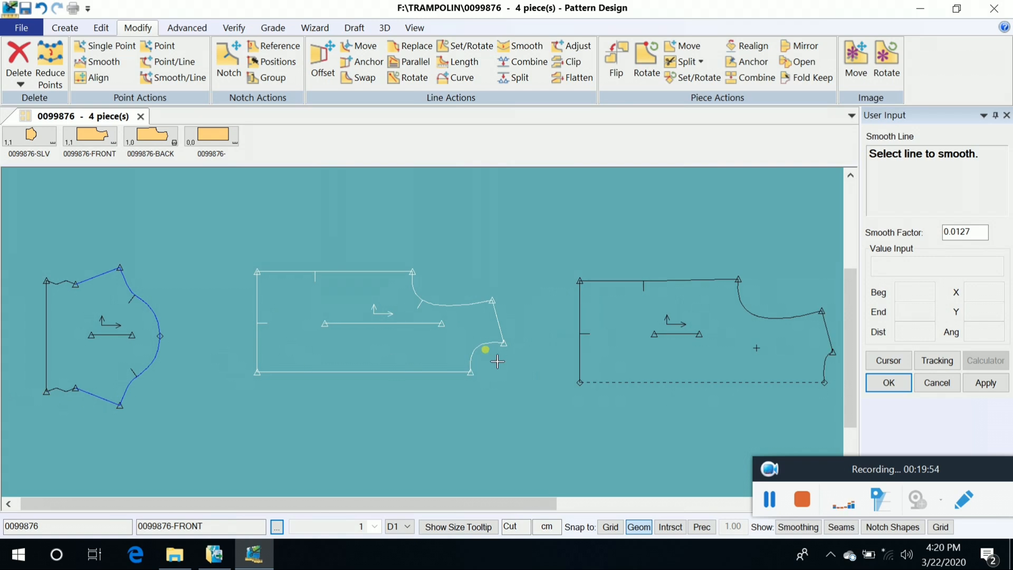
scroll(496, 352, "up", 4)
left_click(442, 312)
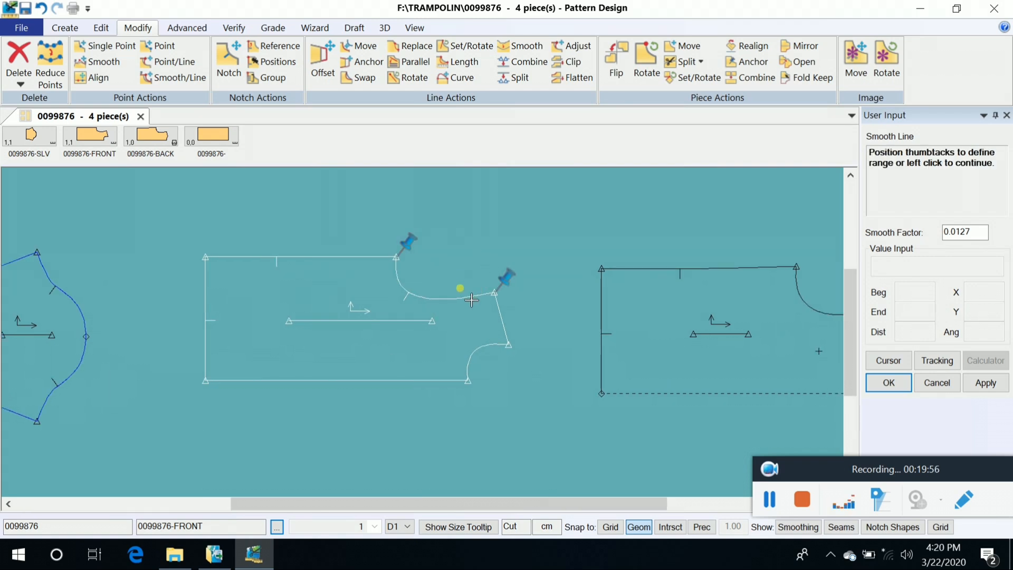
right_click(539, 270)
left_click(519, 282)
scroll(496, 269, "down", 2)
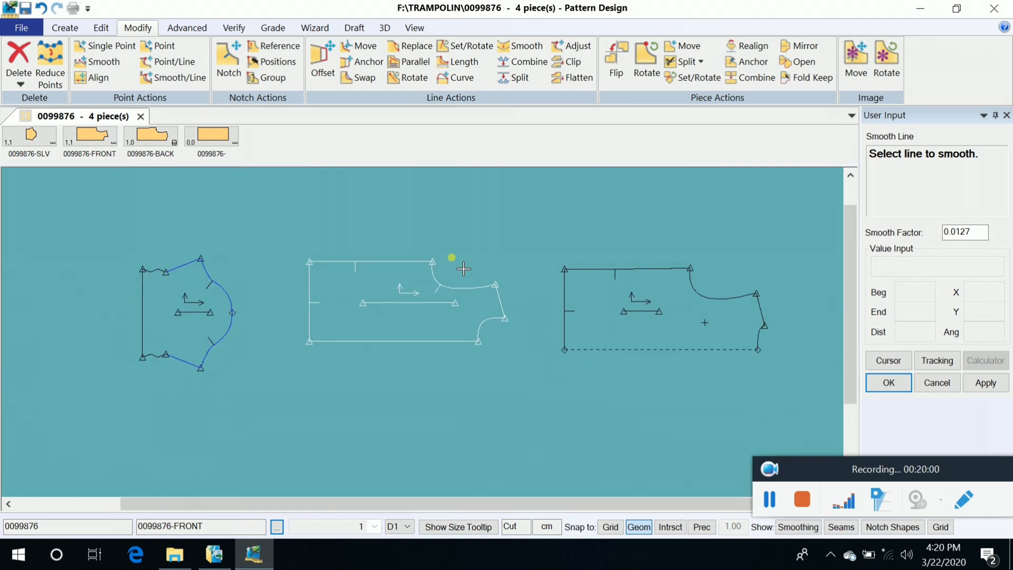
right_click(409, 217)
left_click(445, 226)
Reposition the front, sleeve and back pieces so they sit evenly spaced in one row
left_click(365, 267)
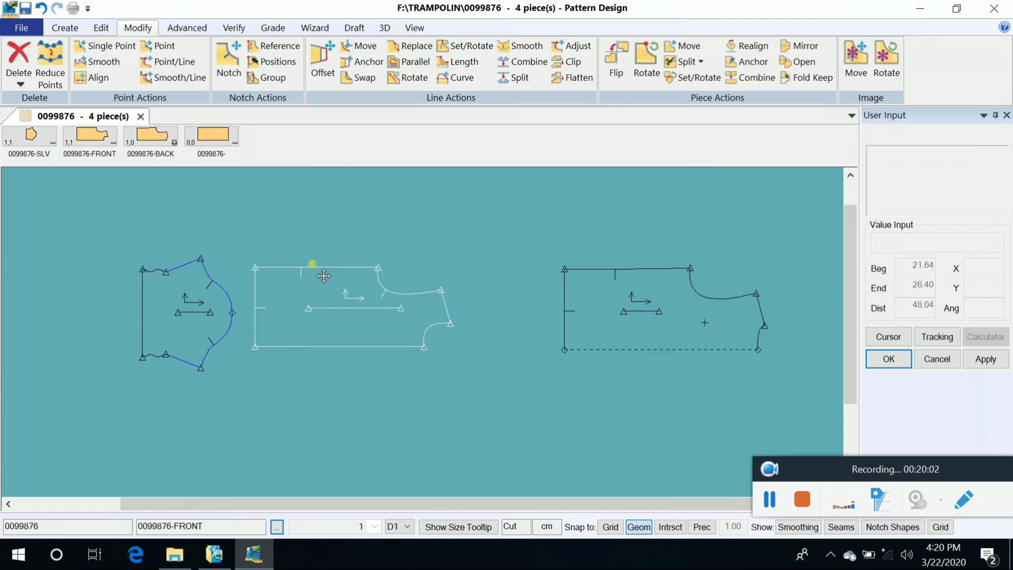
left_click(313, 268)
left_click(207, 289)
left_click(168, 282)
left_click(622, 343)
left_click(549, 327)
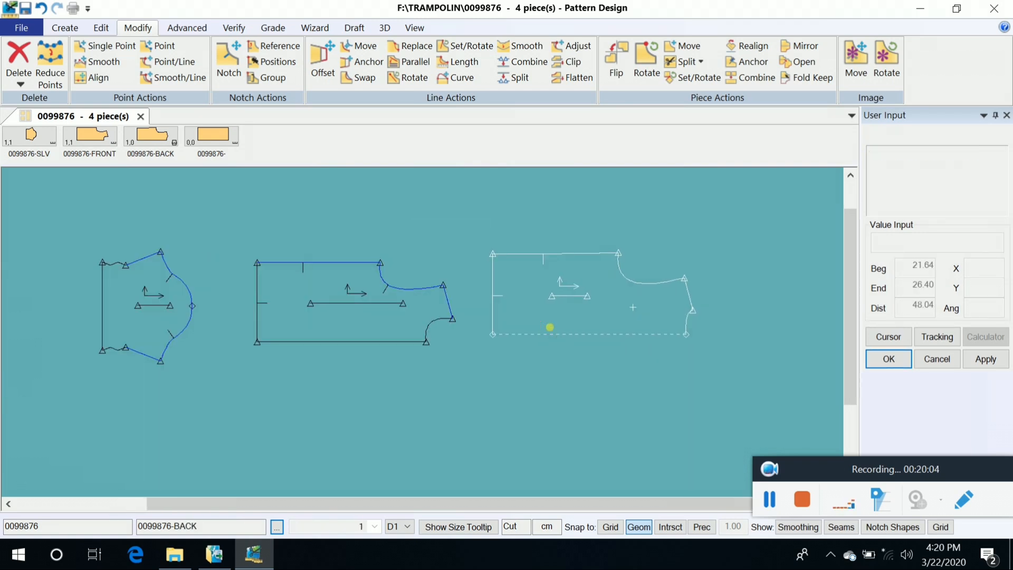
Split the front piece's side seam at its midpoint using the Midpoint option
left_click(520, 78)
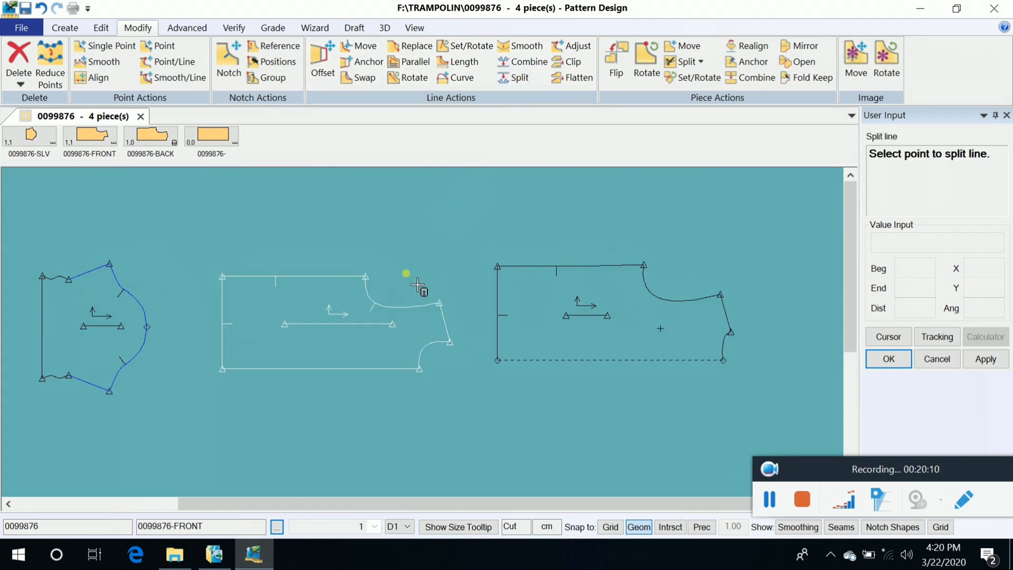
left_click(301, 287)
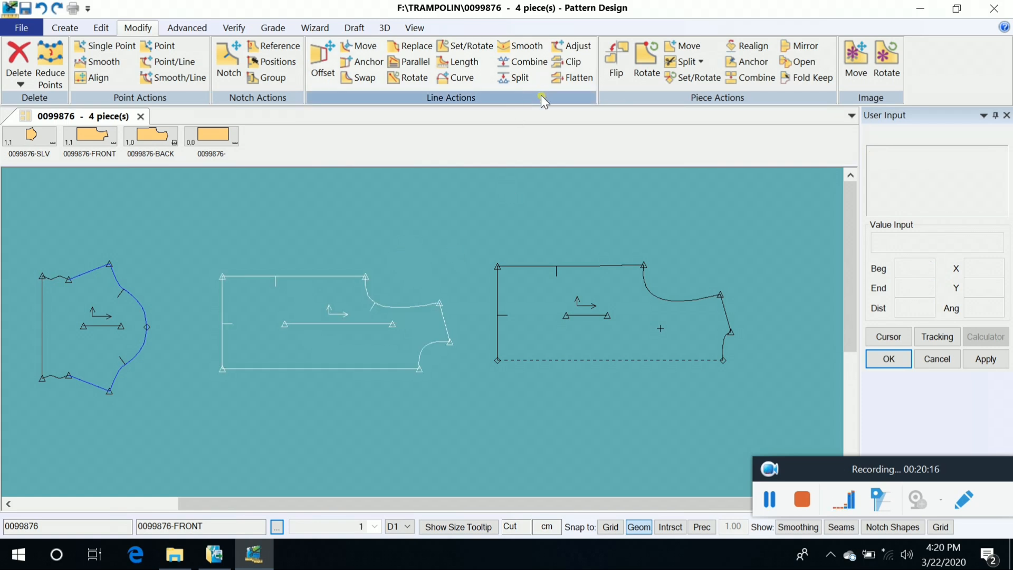
left_click(513, 78)
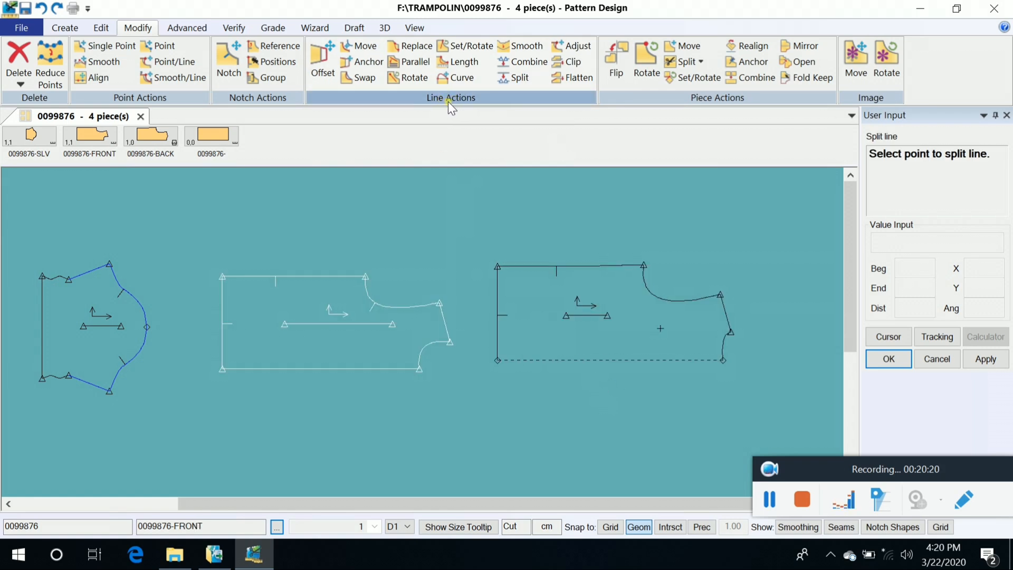
left_click(640, 389)
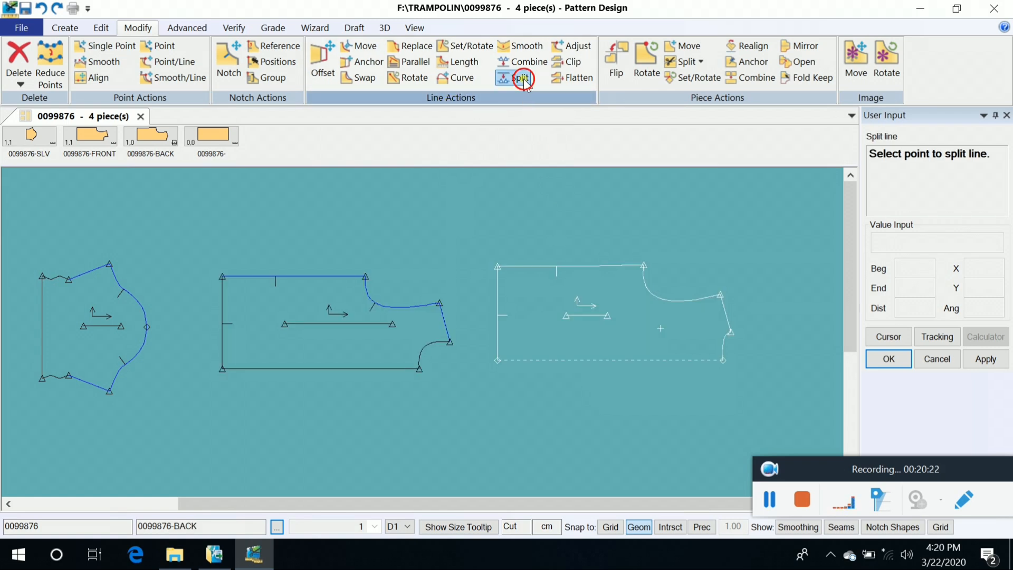
right_click(589, 443)
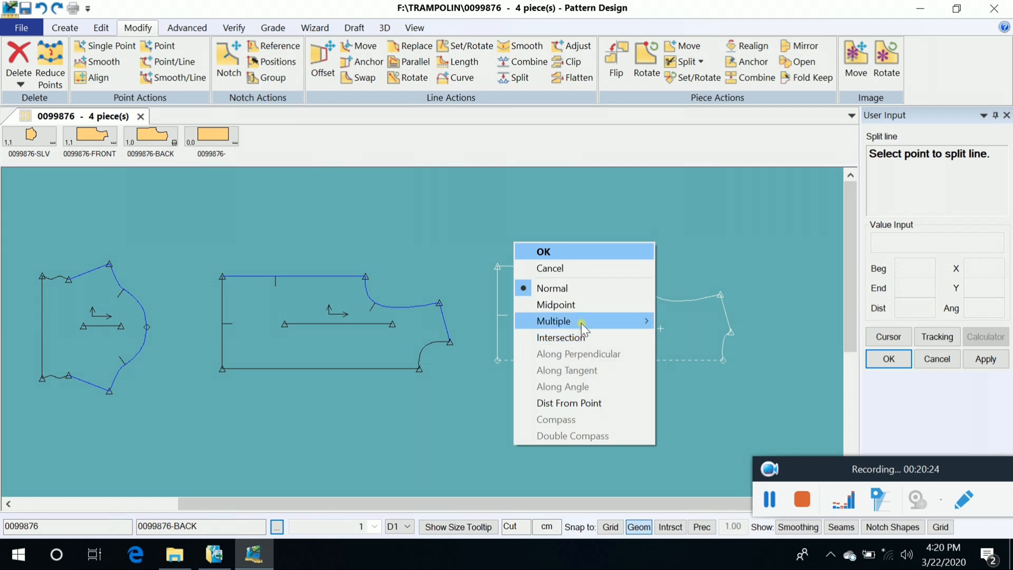
left_click(582, 308)
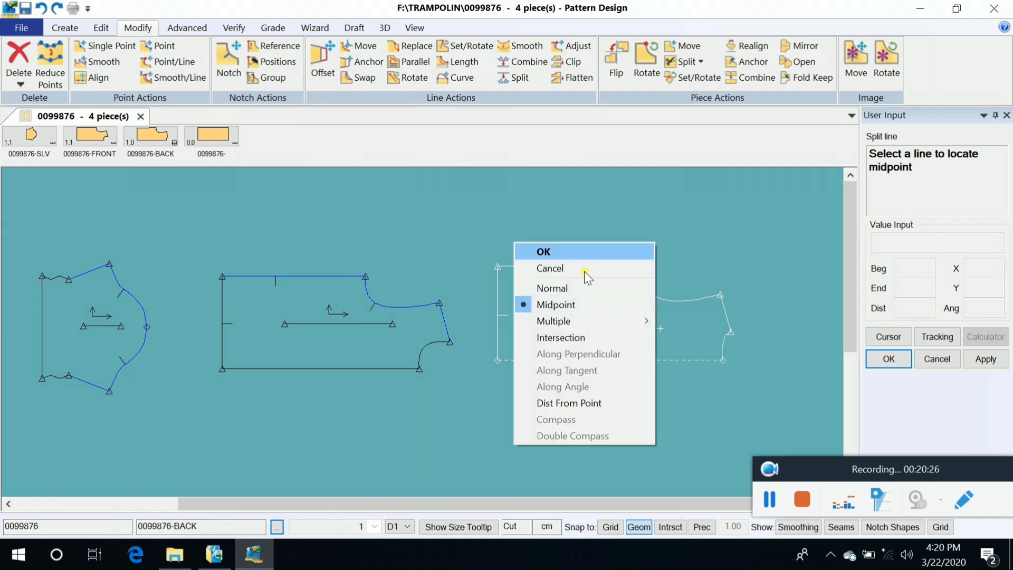
left_click(350, 275)
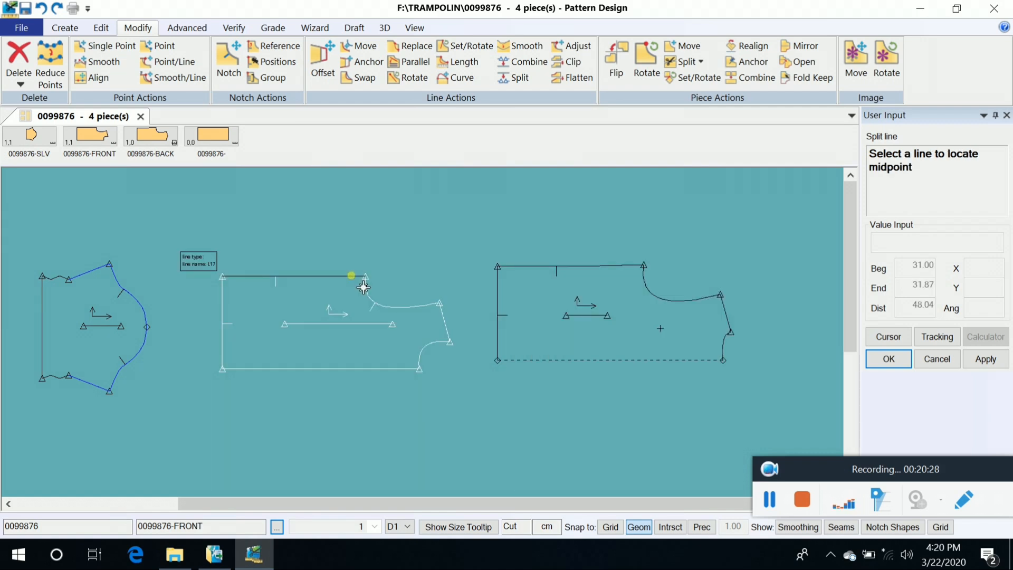
right_click(351, 275)
Split the back piece's side seam at its midpoint as well, and end the Split command
left_click(511, 268)
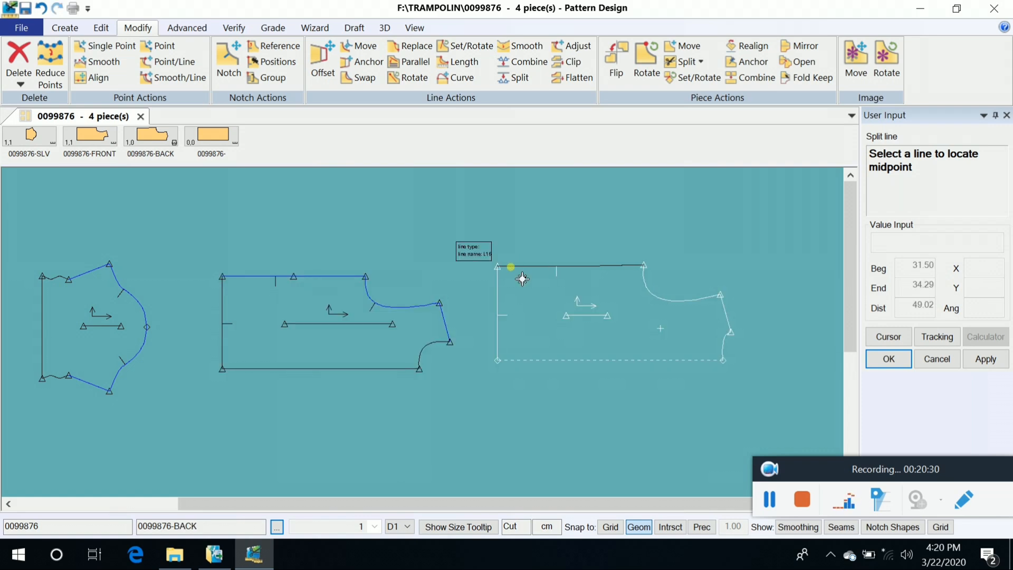
right_click(511, 271)
left_click(524, 269)
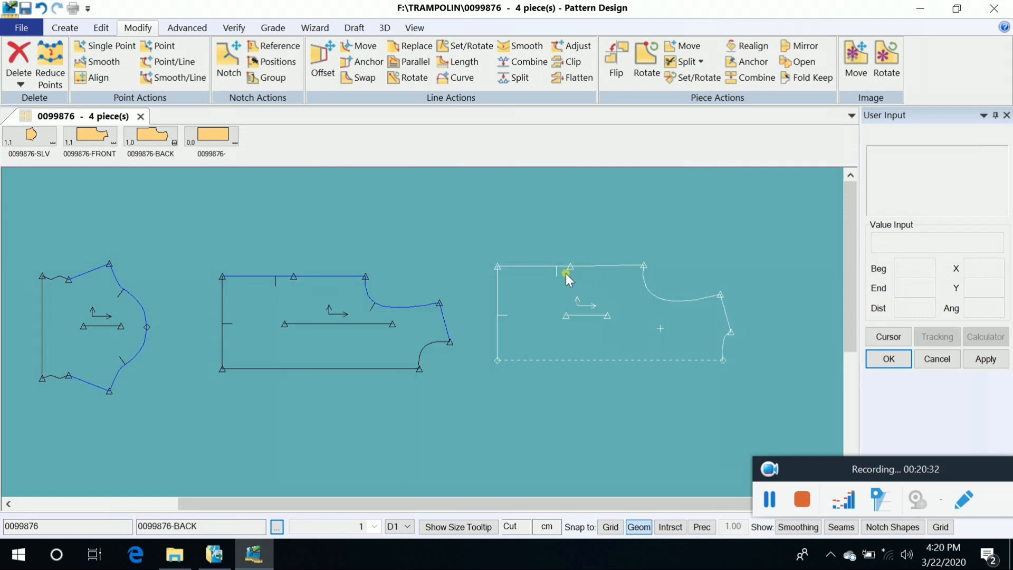
Curve the hem-side half of the front piece's side seam outward by about 3 cm, keeping its endpoints fixed
left_click(452, 79)
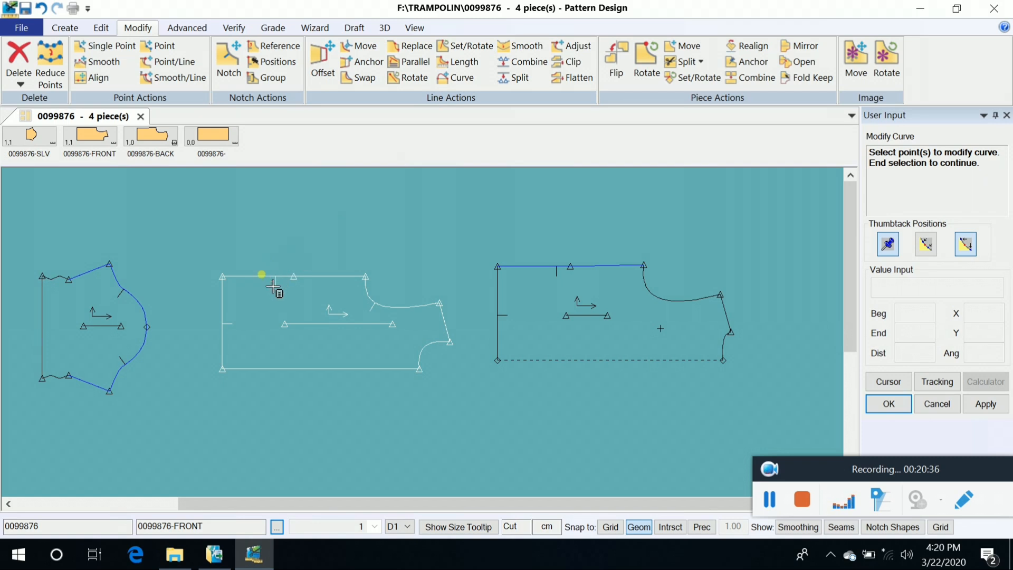
left_click(273, 288)
right_click(265, 290)
left_click(247, 292)
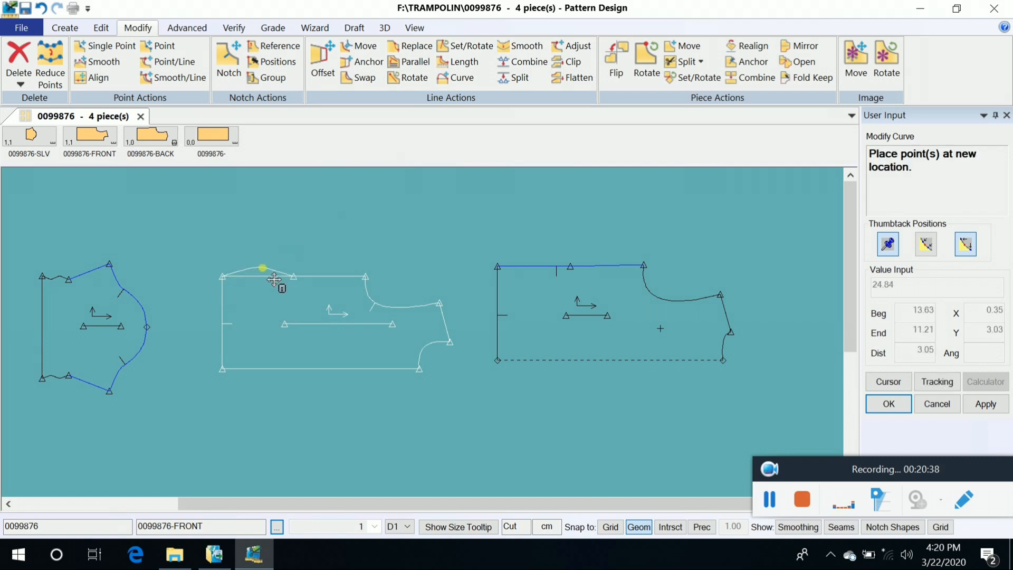
left_click(274, 280)
Curve the armhole-side half of the front piece's side seam inward by about 3 cm between its endpoints
left_click(324, 289)
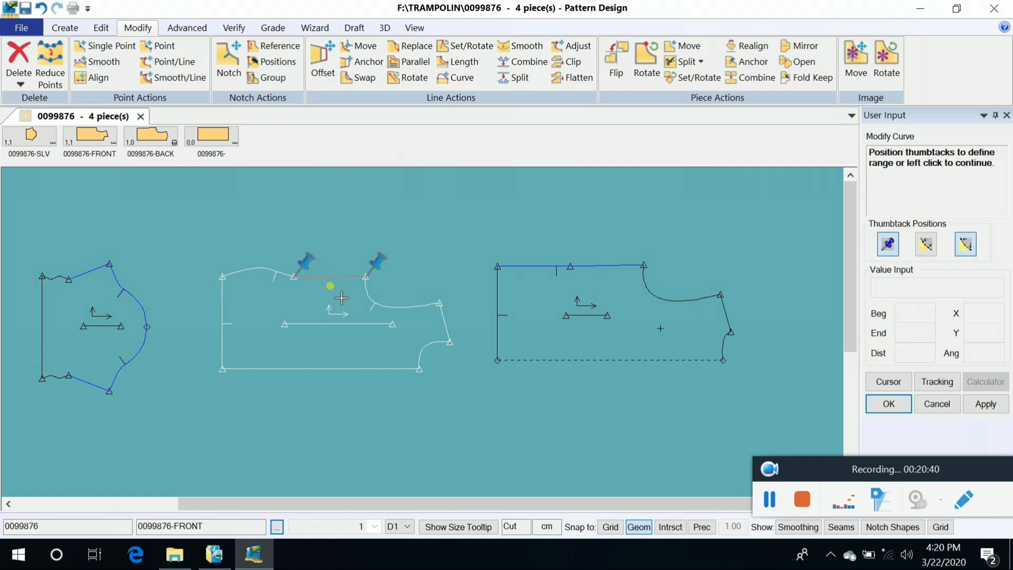
right_click(331, 290)
left_click(317, 288)
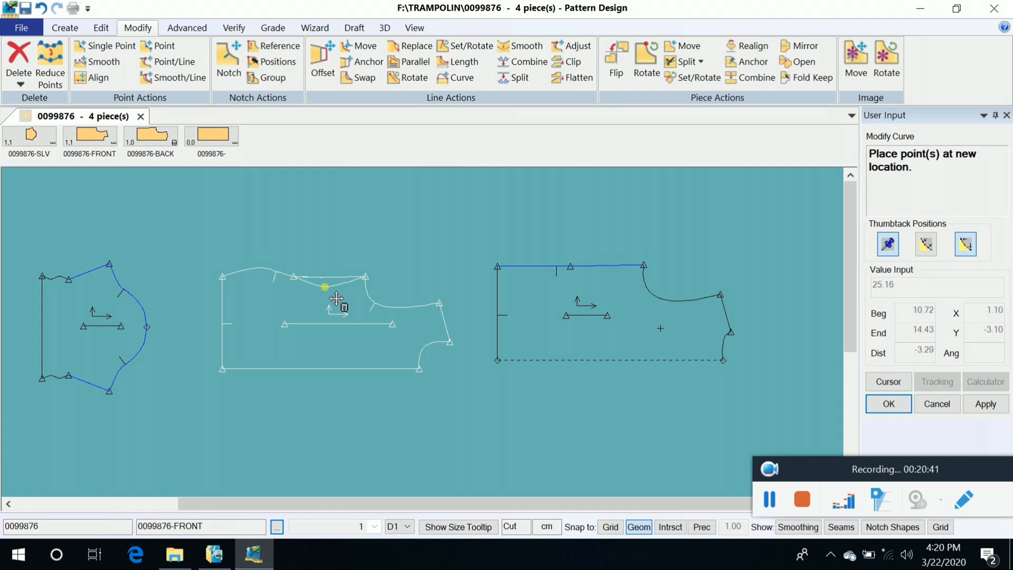
Curve the front's side seam segment near the armhole about 3.3 cm inward, and bend the back's side seam segment near the hem outward
left_click(325, 284)
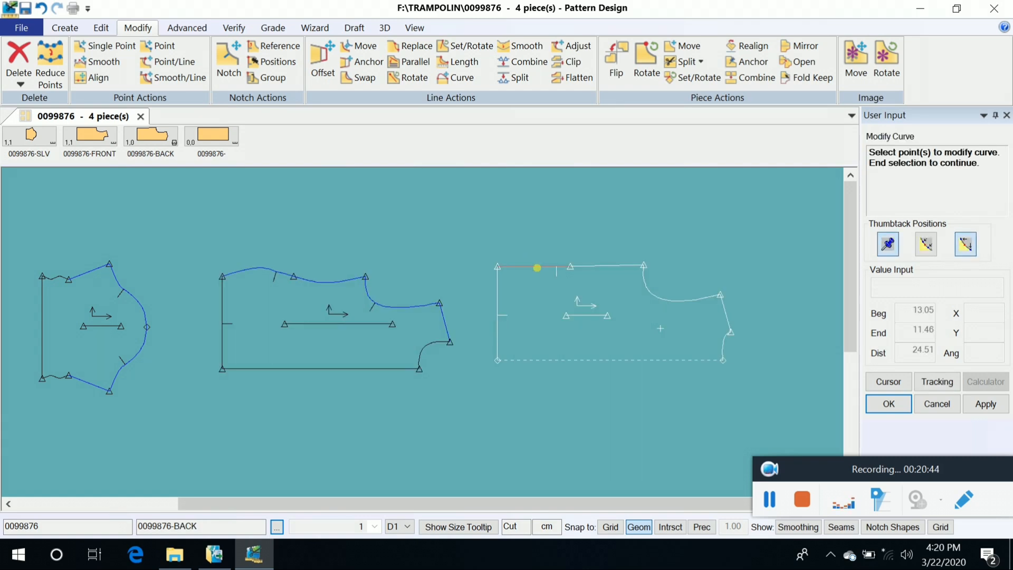
left_click(538, 268)
right_click(538, 269)
left_click(531, 280)
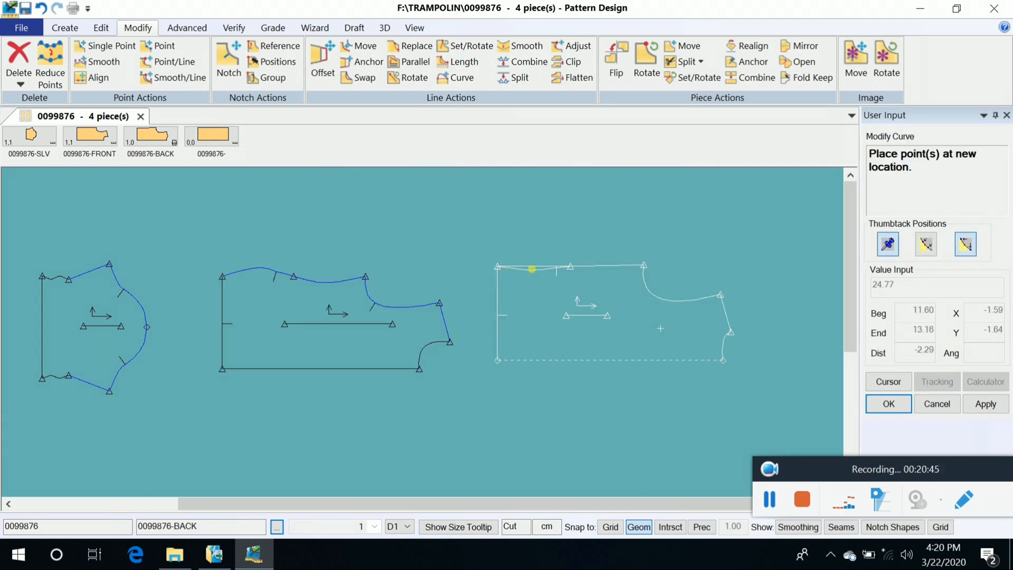
left_click(545, 270)
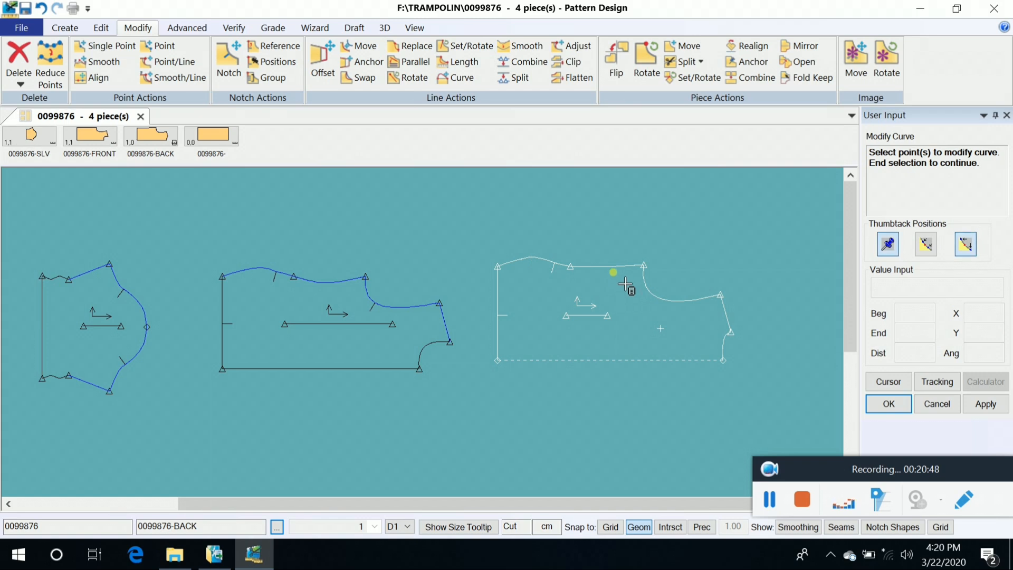
Curve the back piece's side seam segment next to the armhole about 3 cm inward
left_click(612, 267)
right_click(610, 278)
left_click(610, 278)
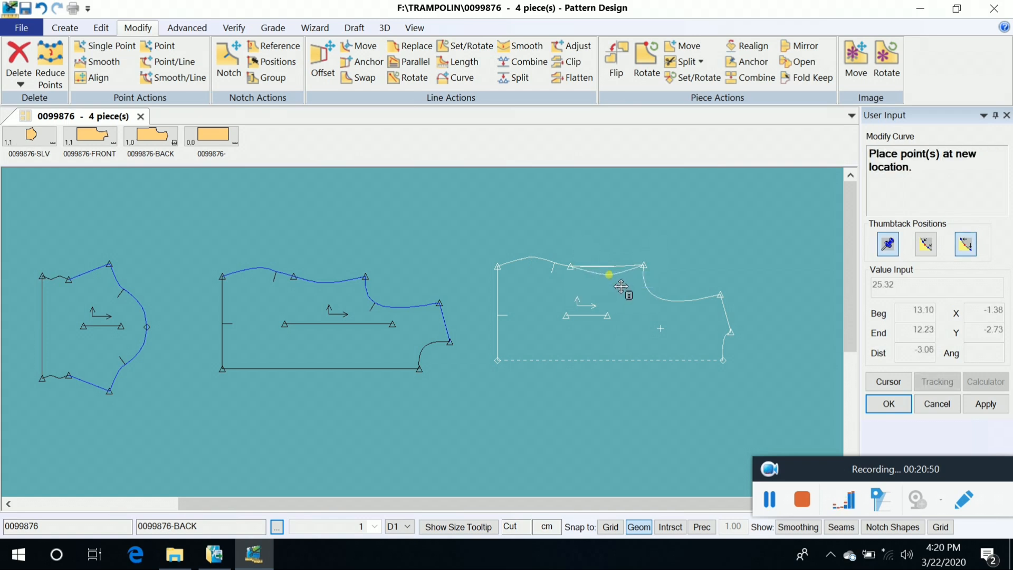
left_click(621, 285)
right_click(664, 227)
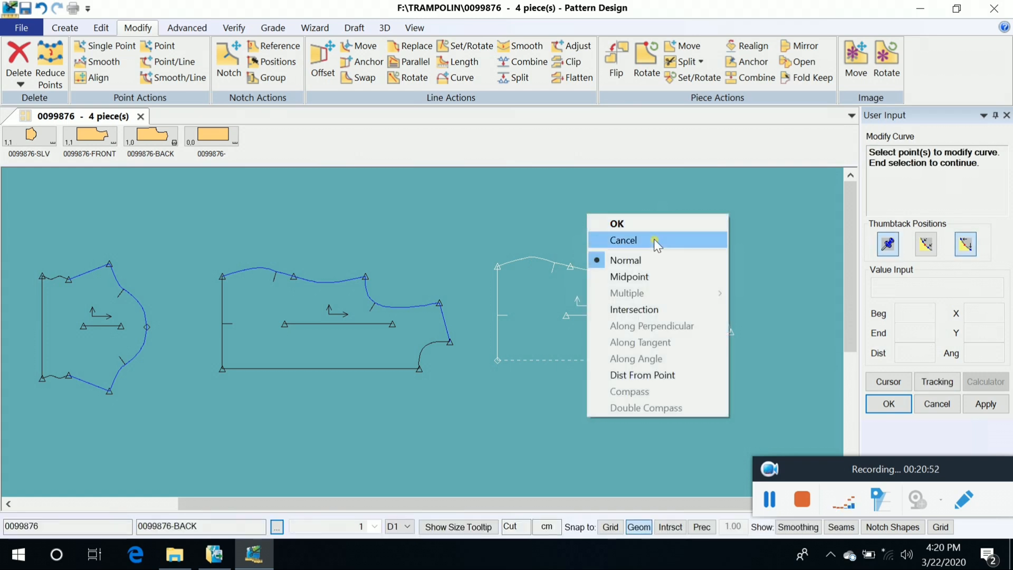
left_click(654, 240)
Save the modified front and back pieces as pieces
left_click(26, 8)
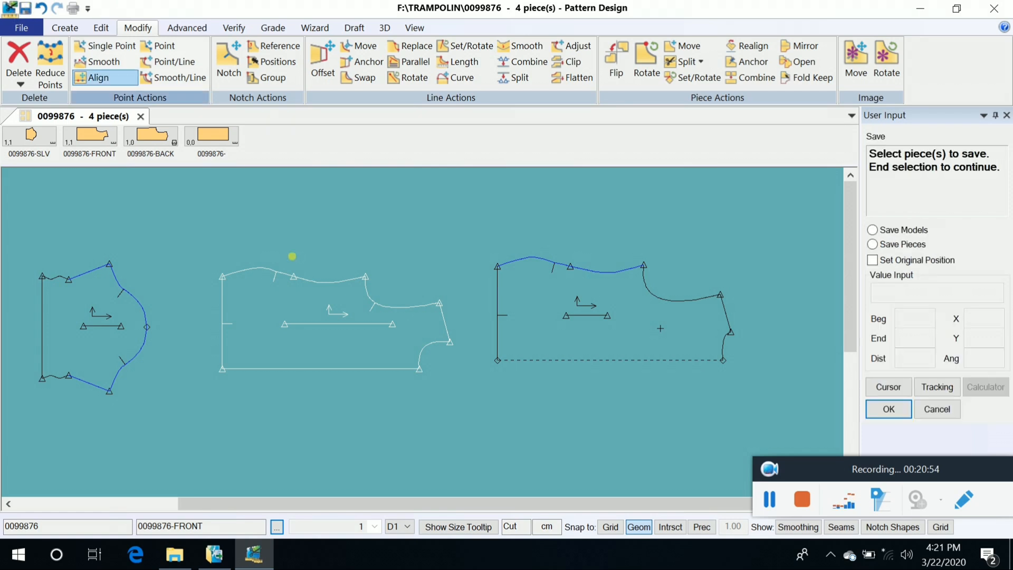
left_click(362, 338)
left_click(601, 328)
right_click(610, 276)
left_click(610, 276)
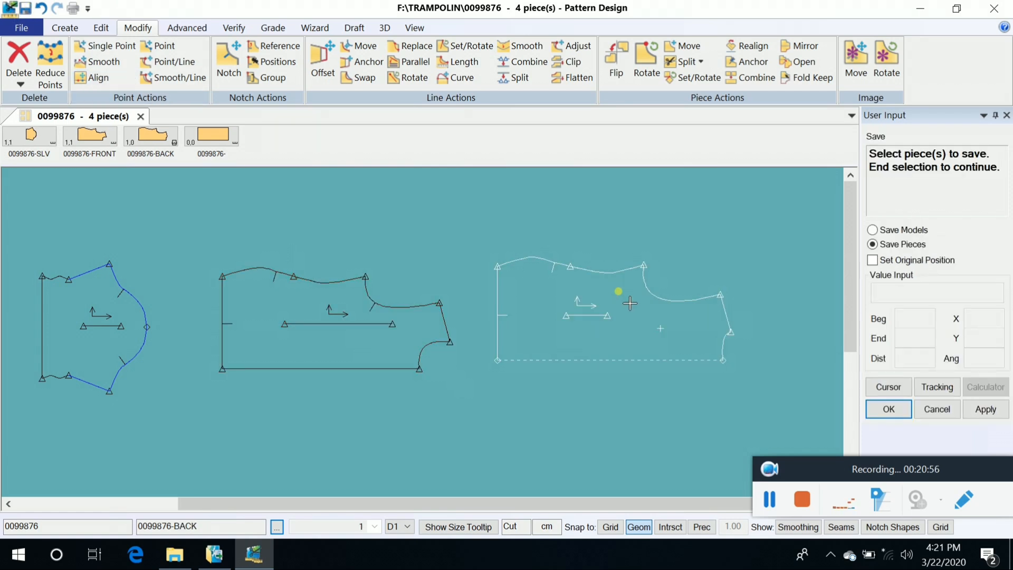
right_click(264, 206)
left_click(248, 196)
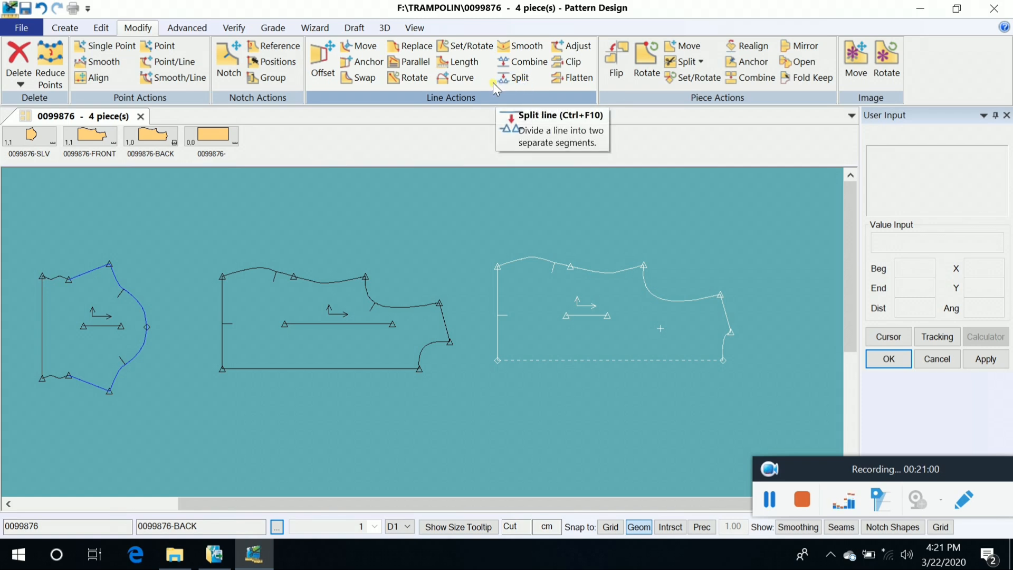
Combine the two side seam segments into a single line on the front piece and on the back piece
left_click(525, 63)
left_click(280, 272)
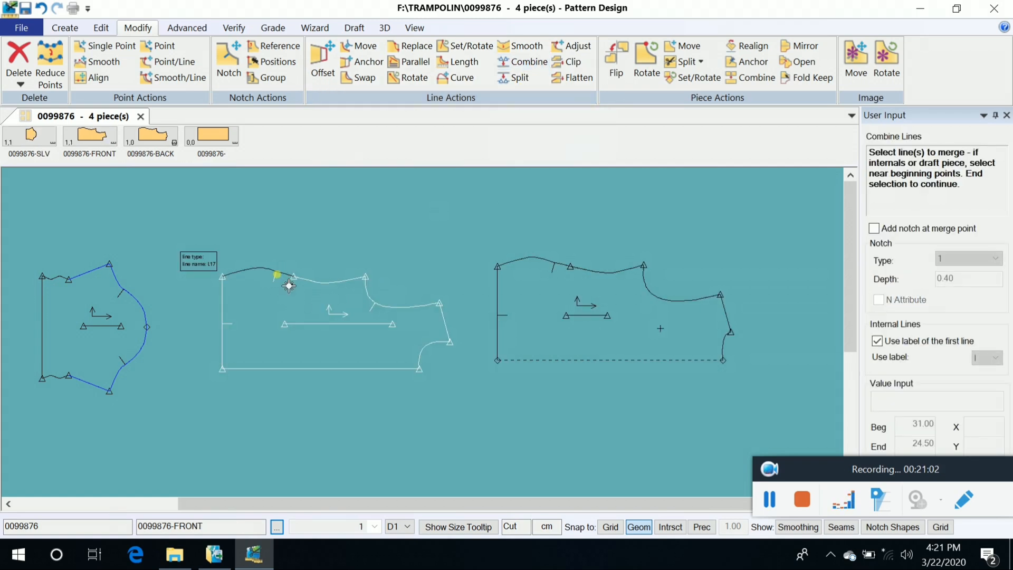
right_click(334, 236)
left_click(334, 237)
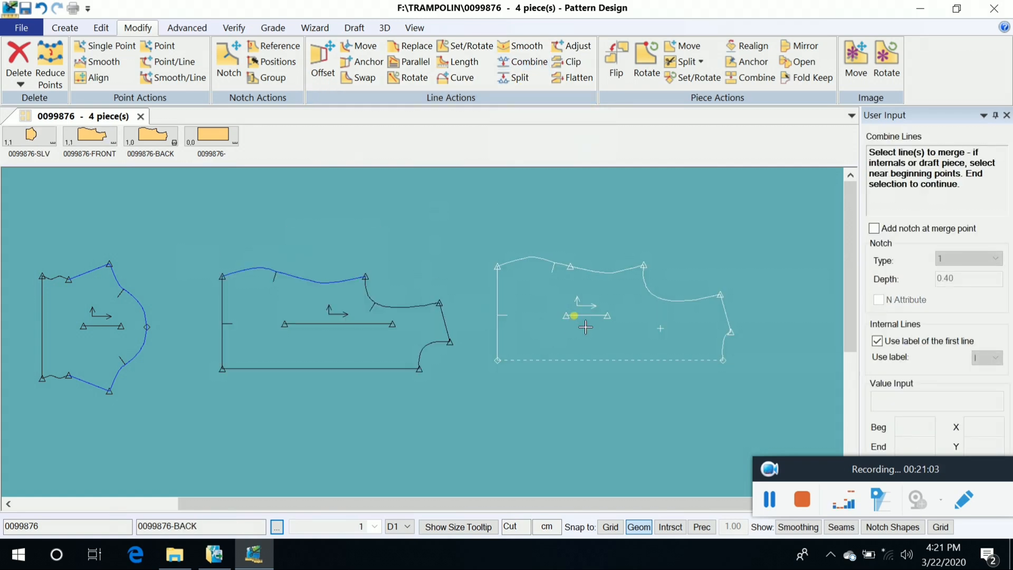
left_click(574, 269)
left_click(592, 284)
right_click(606, 229)
left_click(605, 229)
Smooth the back piece's combined side seam with a smooth factor of 0.0127
left_click(520, 46)
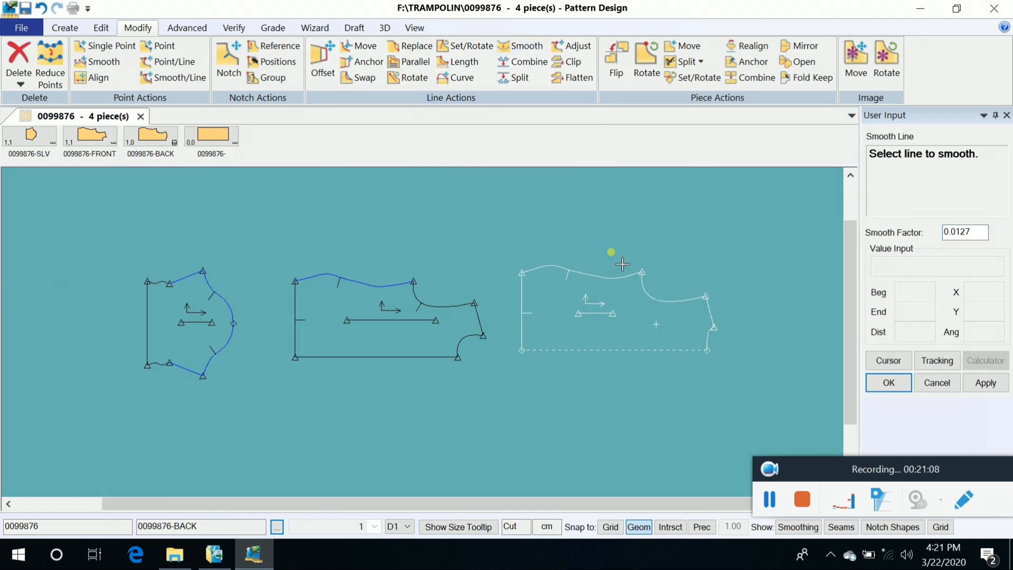
left_click(618, 287)
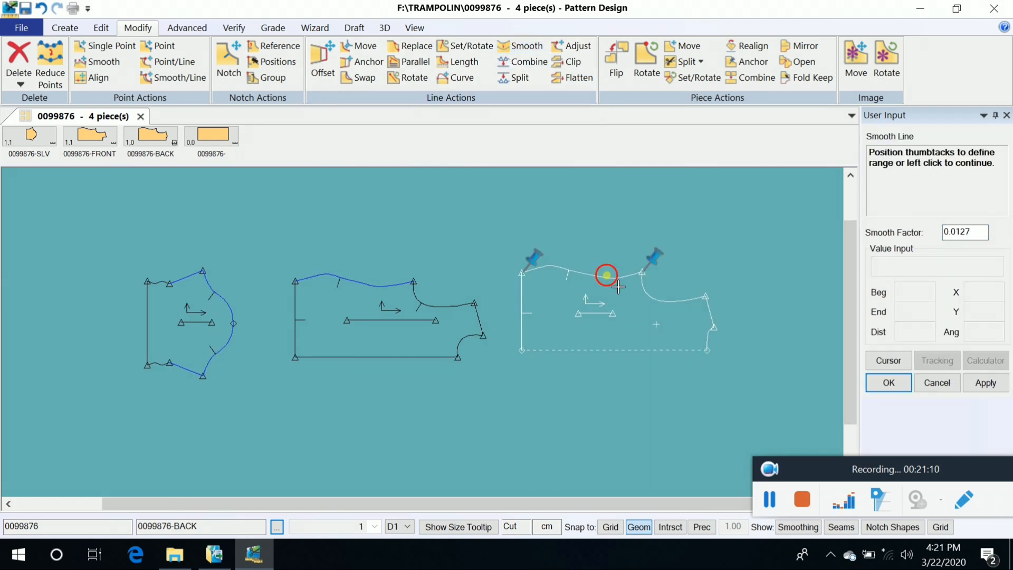
right_click(603, 215)
left_click(592, 222)
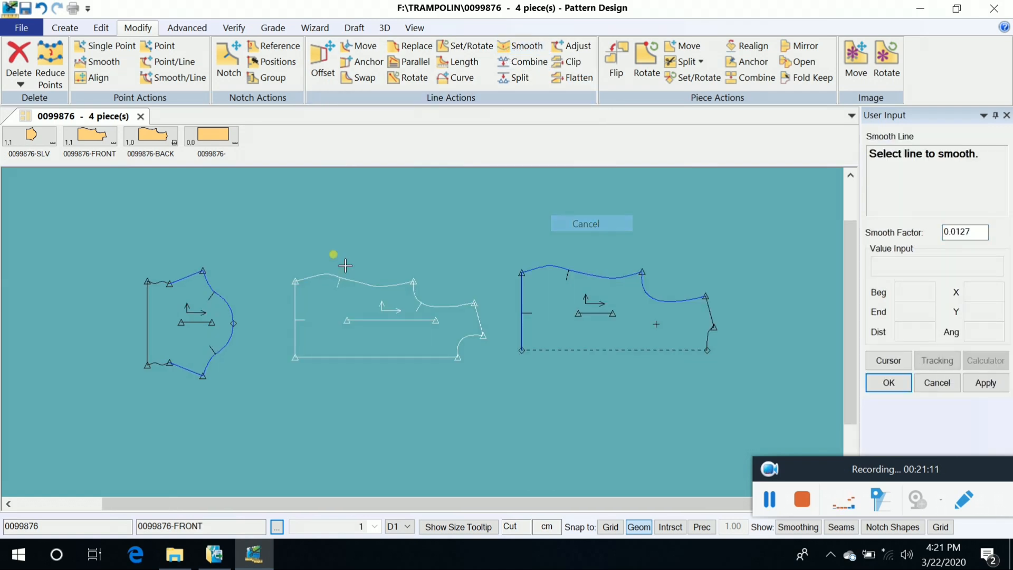
Smooth the front piece's combined side seam over its full length with a smooth factor of 0.0127
left_click(372, 285)
left_click(519, 46)
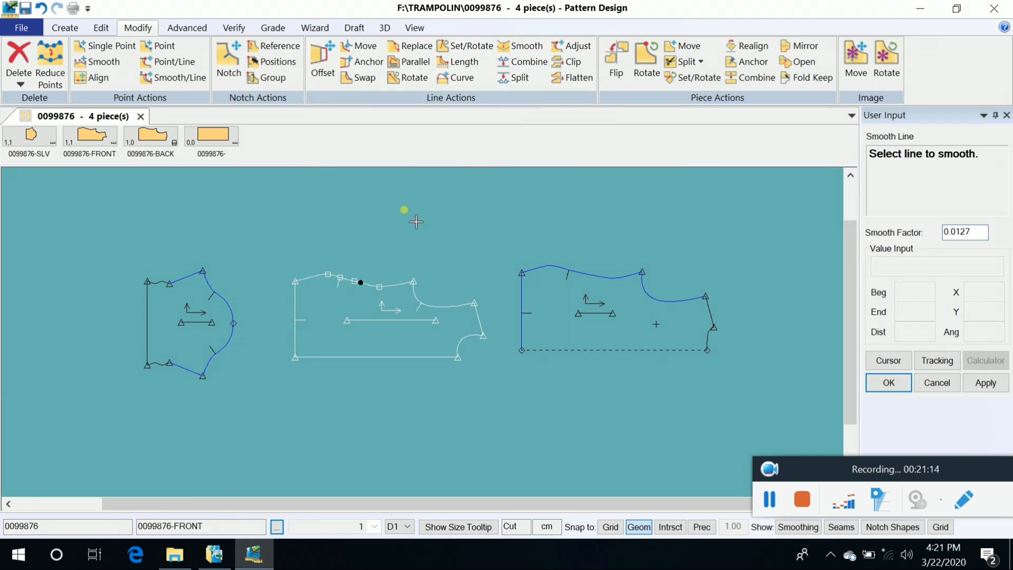
left_click(360, 284)
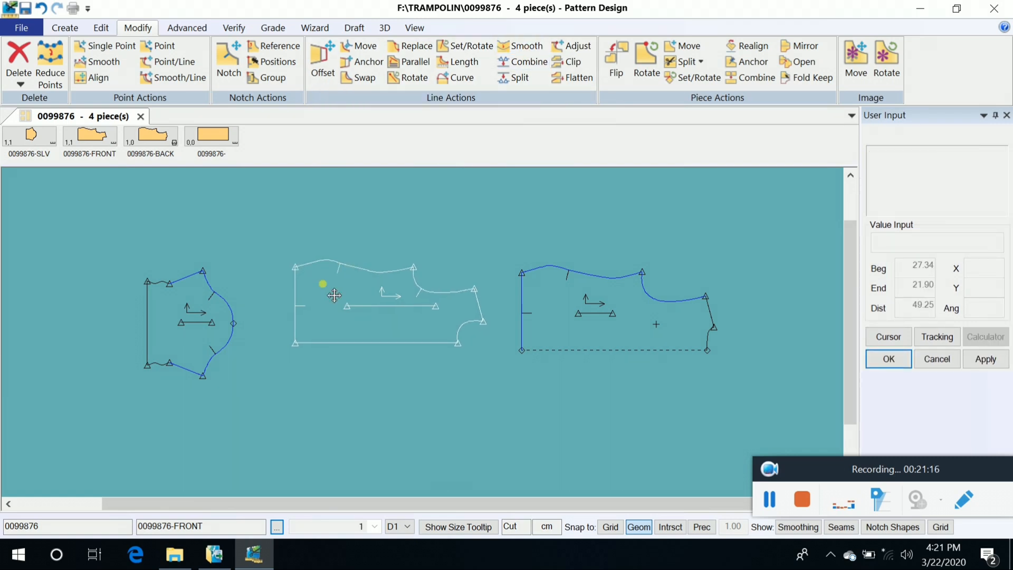
left_click(520, 46)
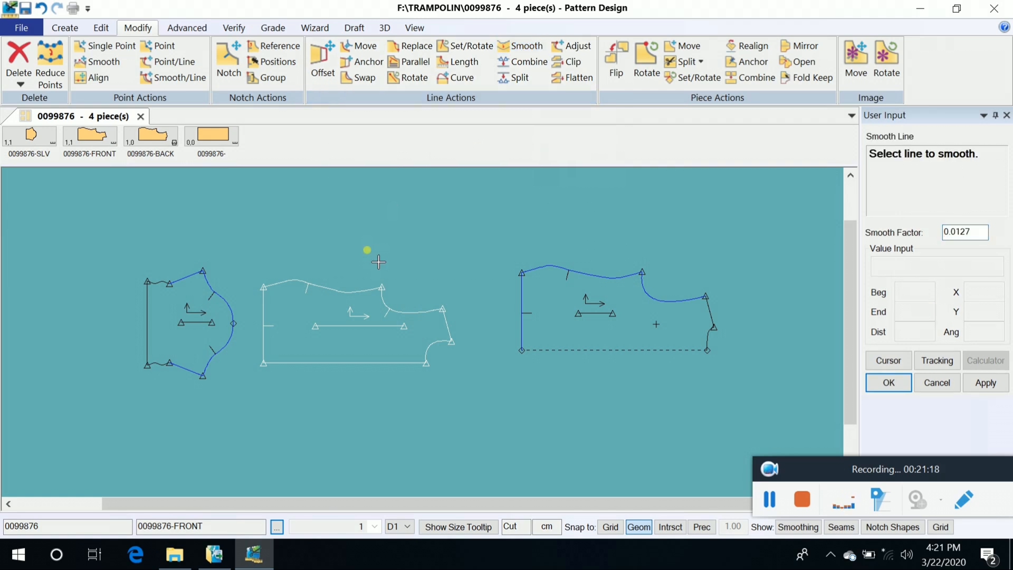
left_click(365, 290)
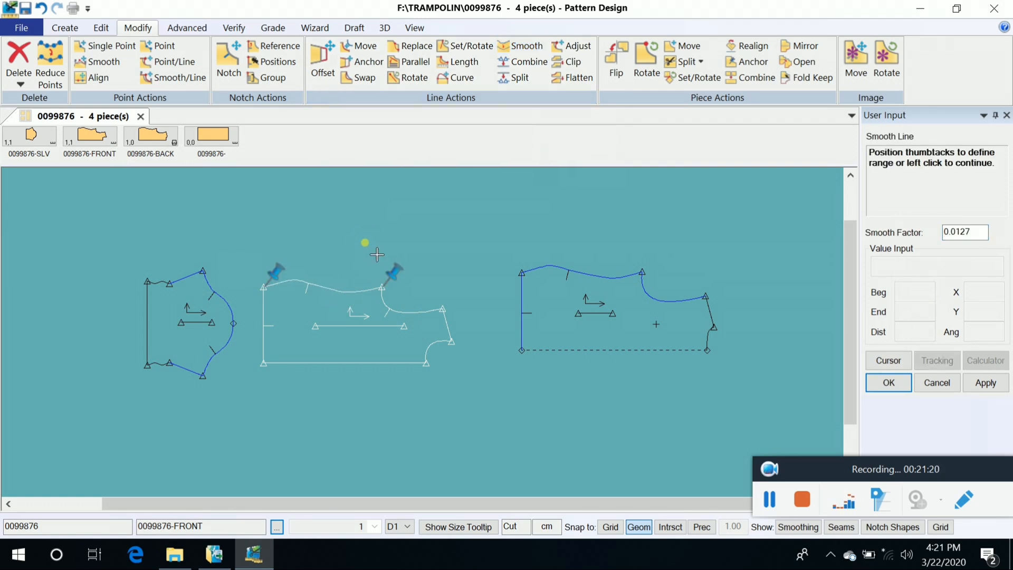
right_click(374, 235)
left_click(348, 223)
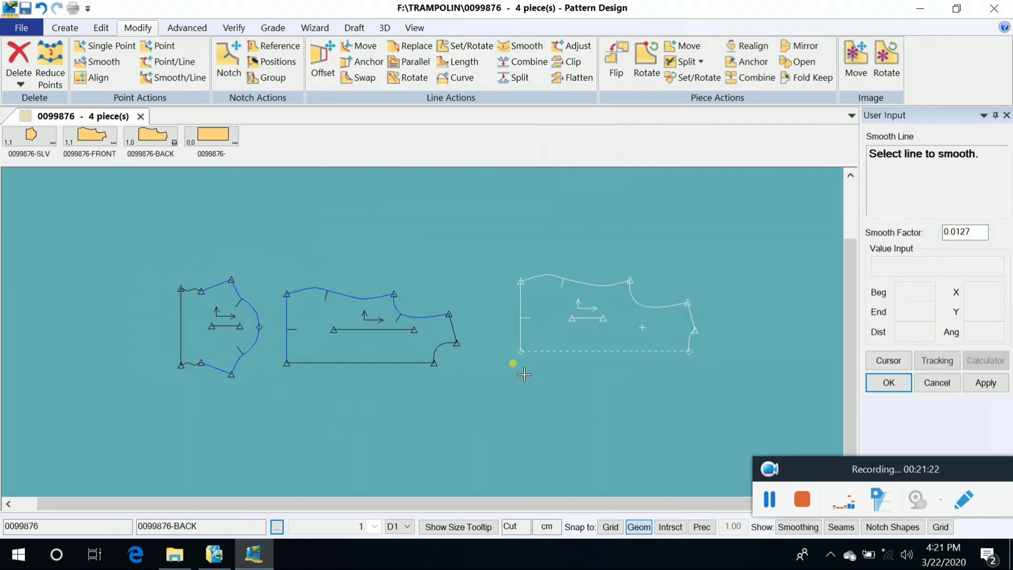
scroll(641, 332, "up", 2)
scroll(639, 320, "up", 2)
right_click(734, 204)
left_click(732, 204)
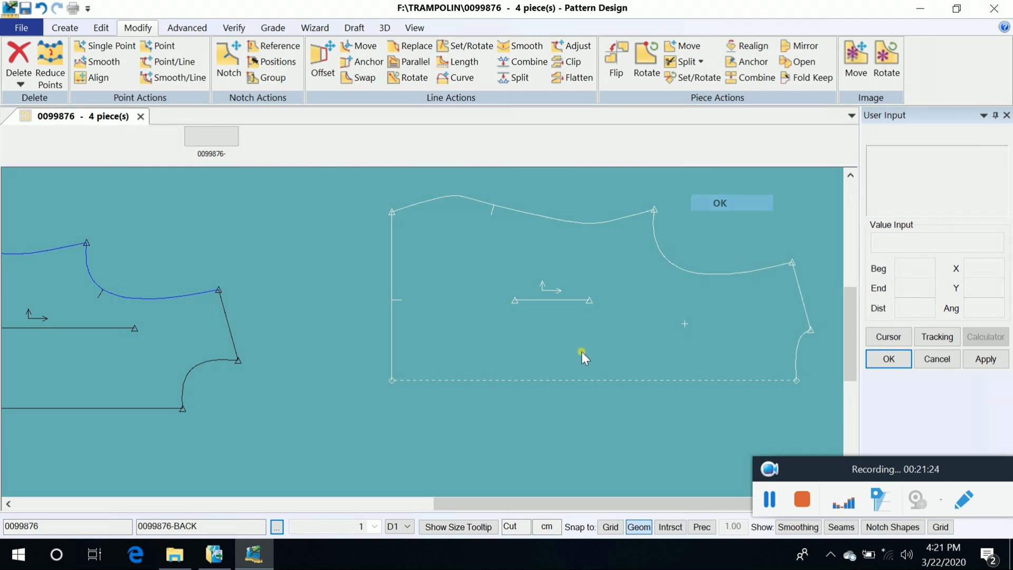
Move the front piece next to the back piece in the work area
scroll(582, 352, "down", 2)
left_click(260, 312)
left_click(288, 279)
left_click(543, 312)
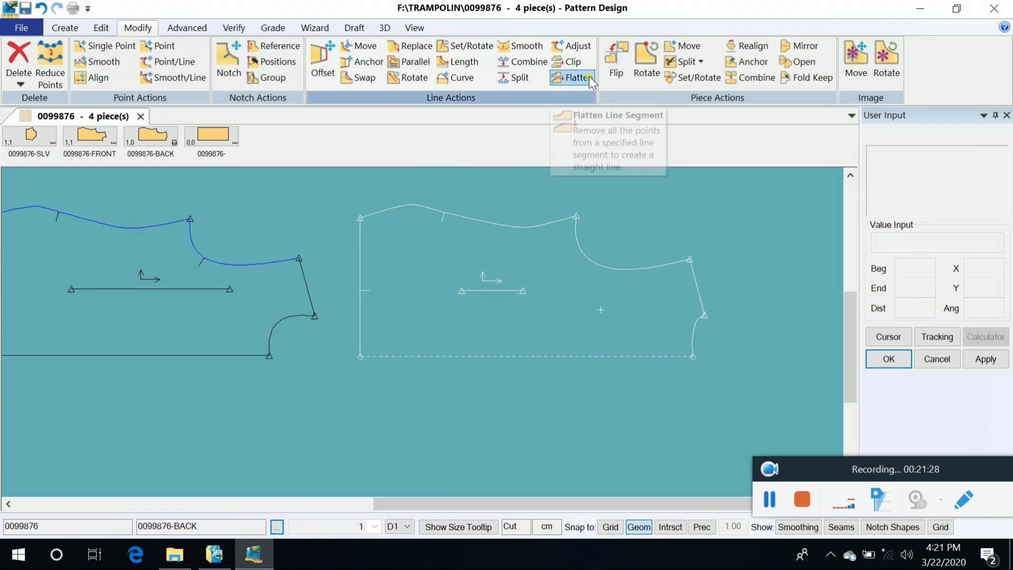
left_click(214, 226)
left_click(231, 225)
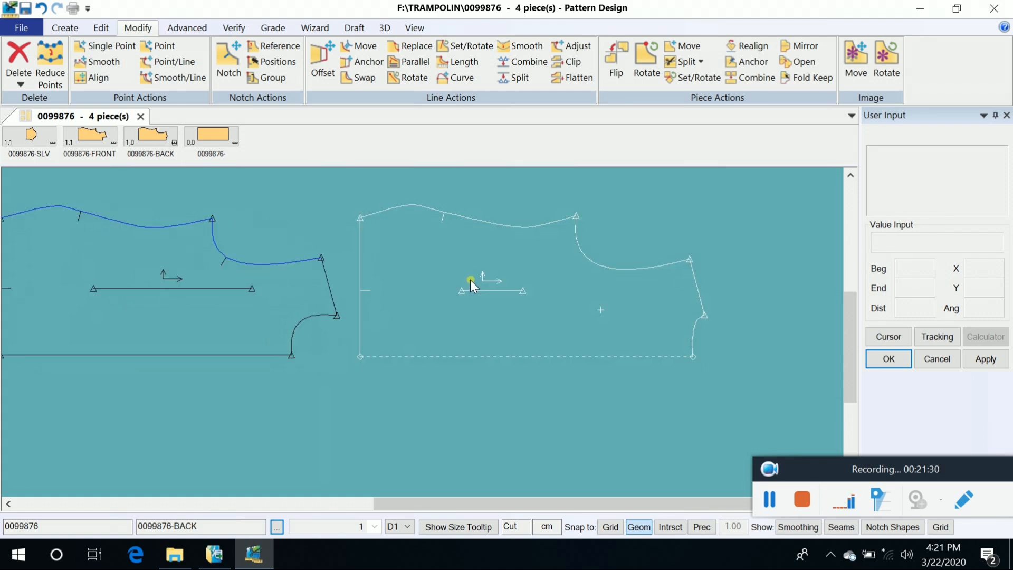
Flatten the back piece's curved side seam into a straight line, keeping its notch
left_click(582, 80)
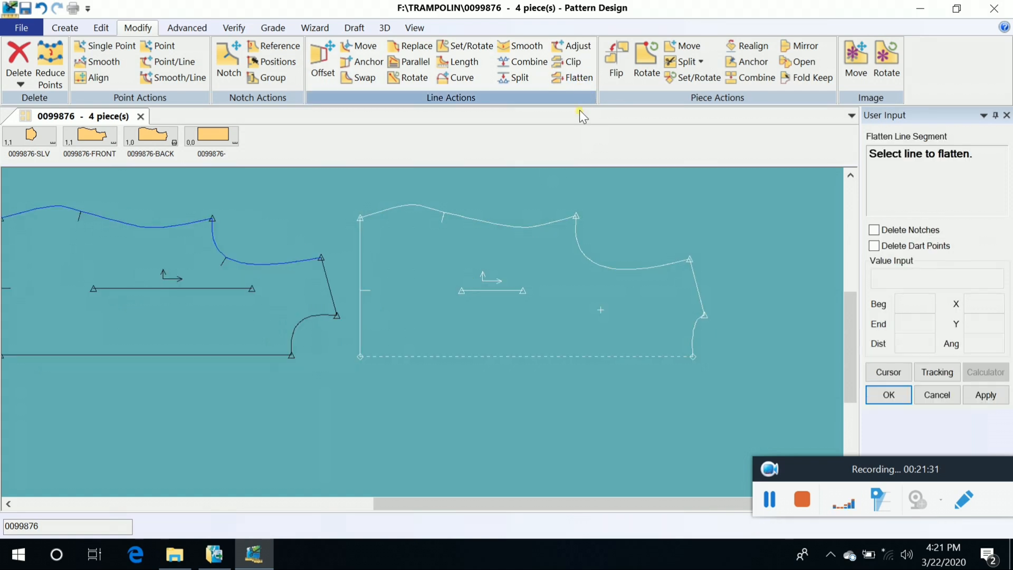
left_click(482, 234)
right_click(477, 259)
left_click(464, 257)
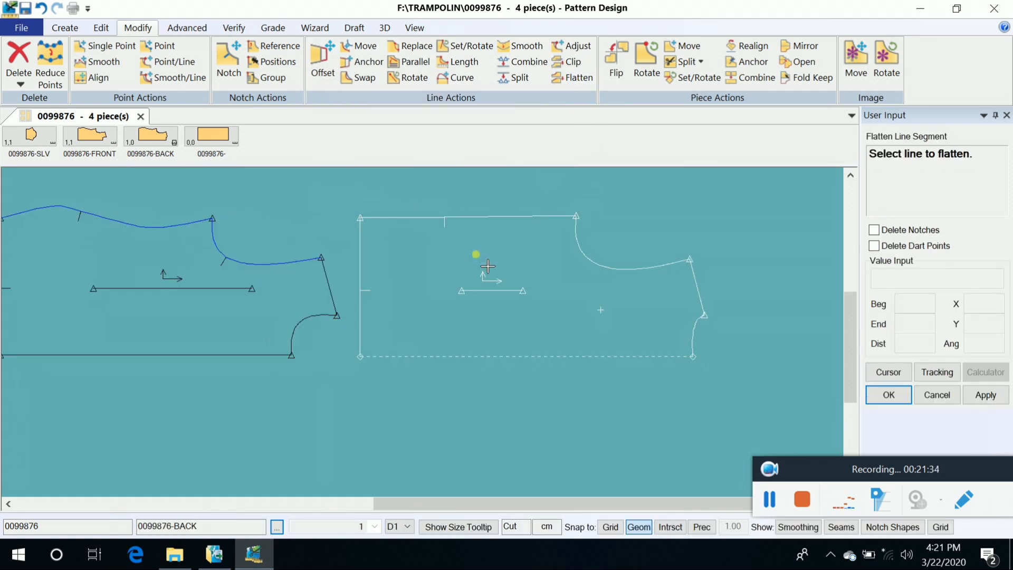
Flatten the front piece's curved side seam into a straight line, keeping its notch
left_click(144, 229)
right_click(147, 252)
left_click(147, 253)
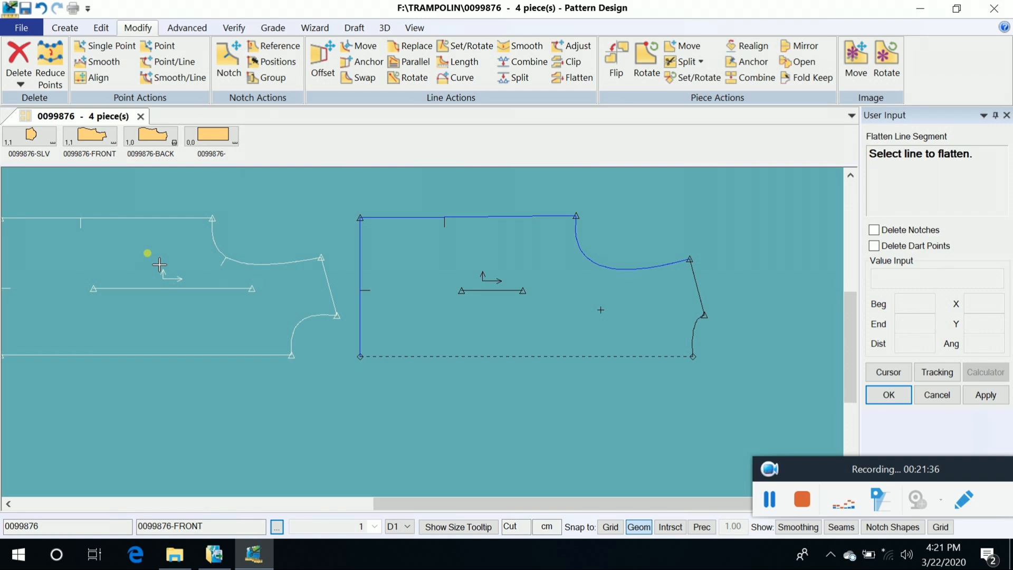
left_click(391, 228)
right_click(442, 206)
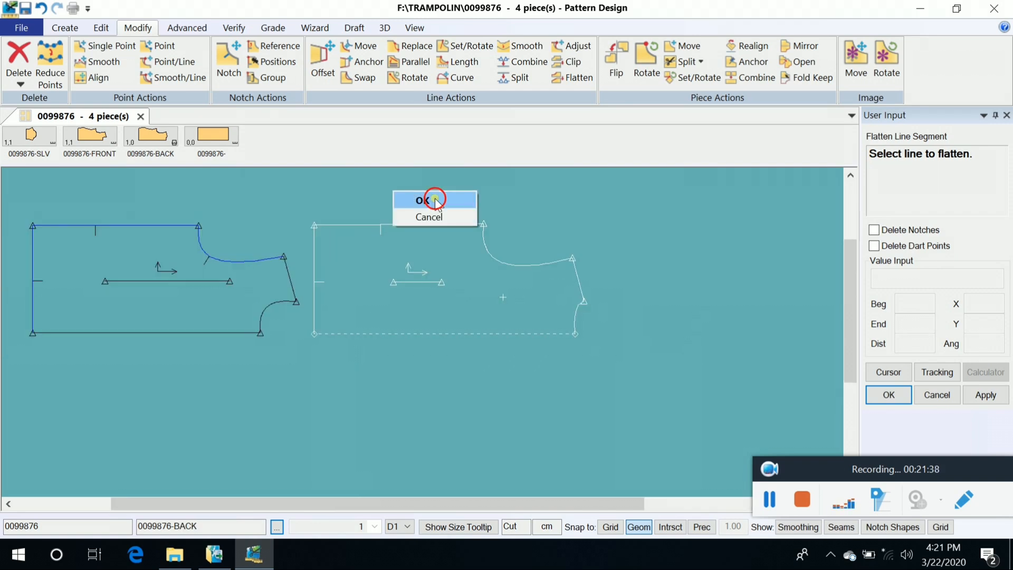
left_click(430, 200)
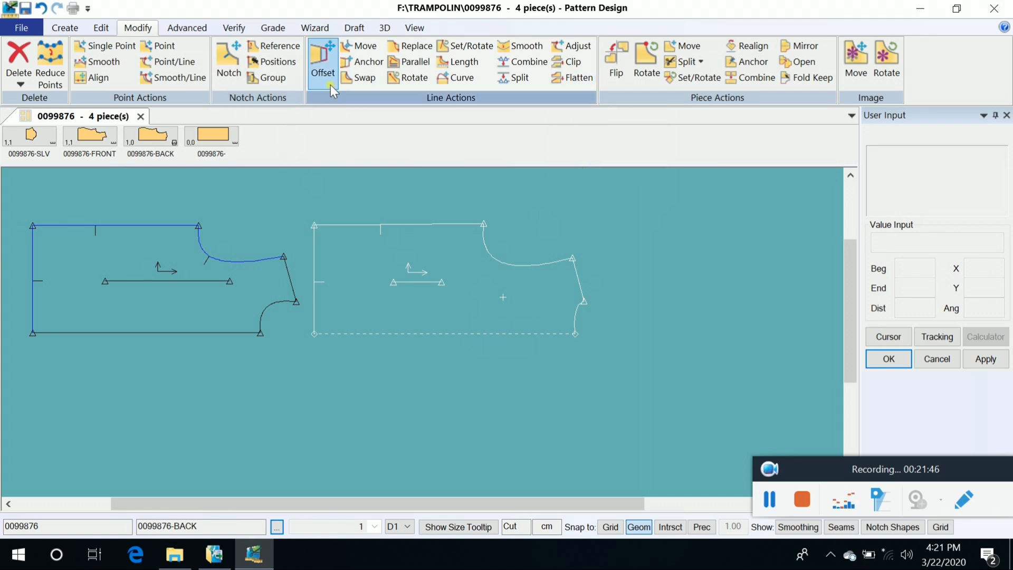
Extend the back piece's grain line toward the neck by moving its end point along the line
left_click(175, 62)
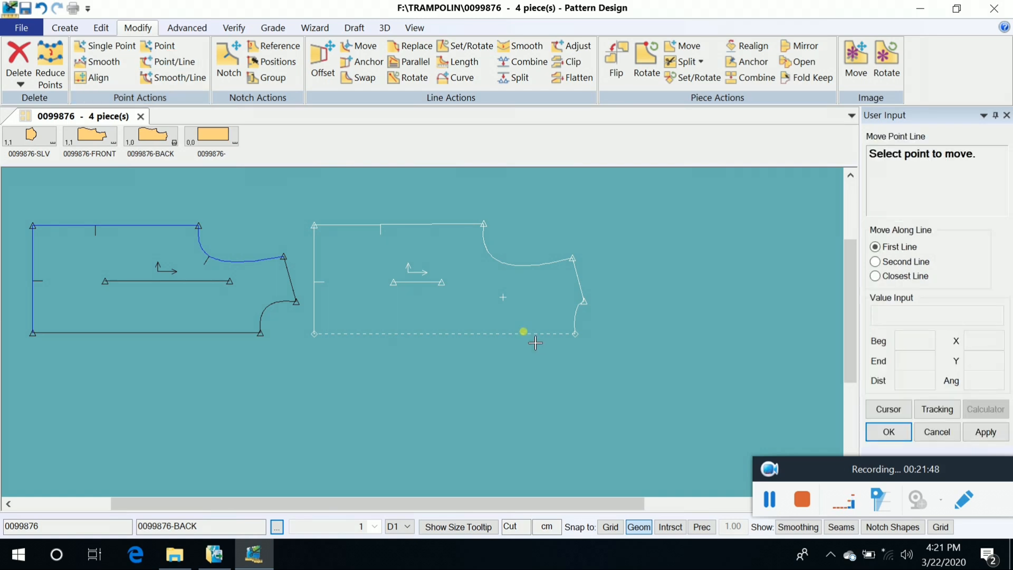
left_click(441, 286)
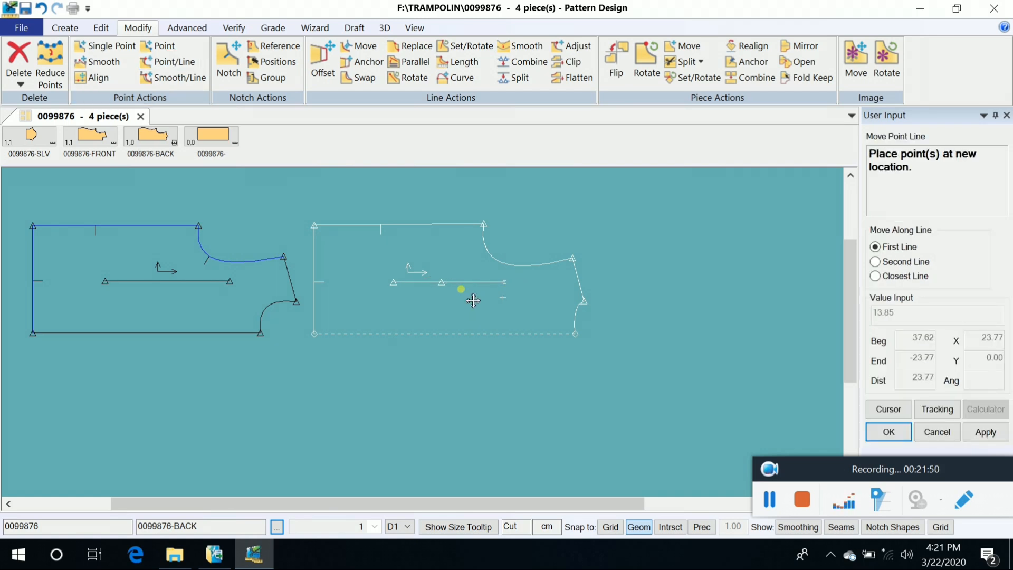
left_click(461, 289)
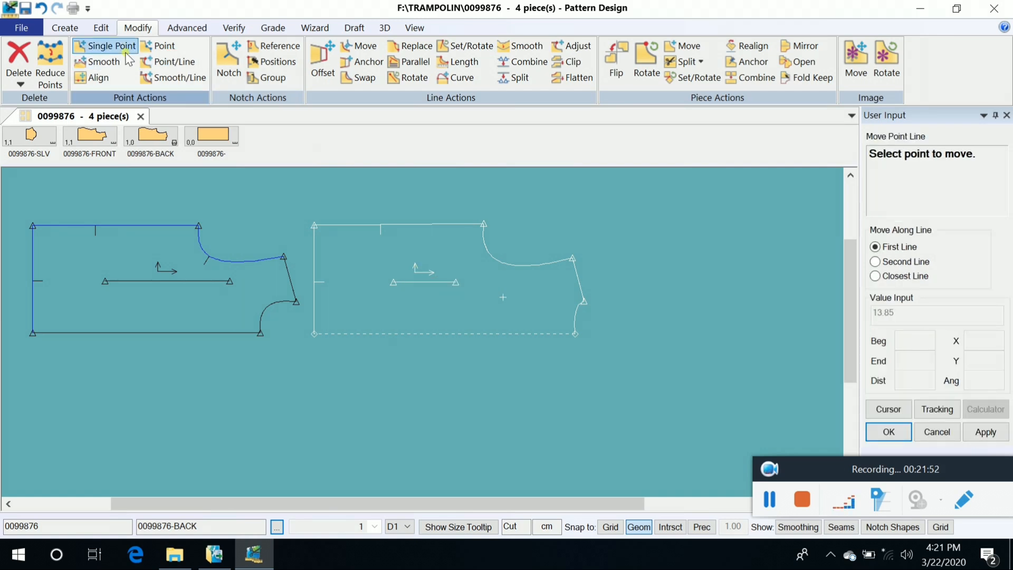
Draw a two-point internal line about 14.3 cm long from inside the back piece to its armhole curve
left_click(68, 28)
left_click(239, 83)
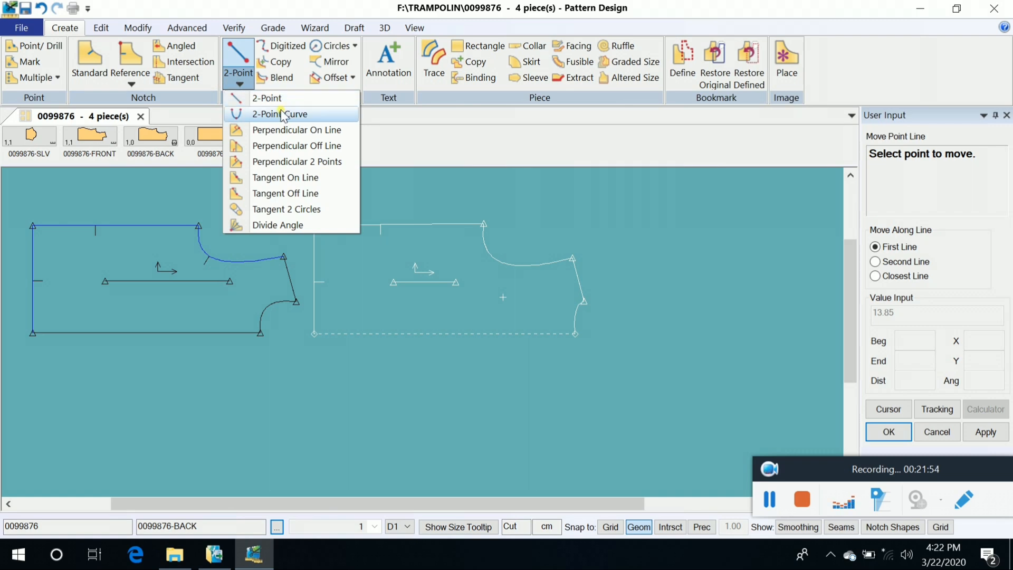
left_click(269, 97)
left_click(469, 299)
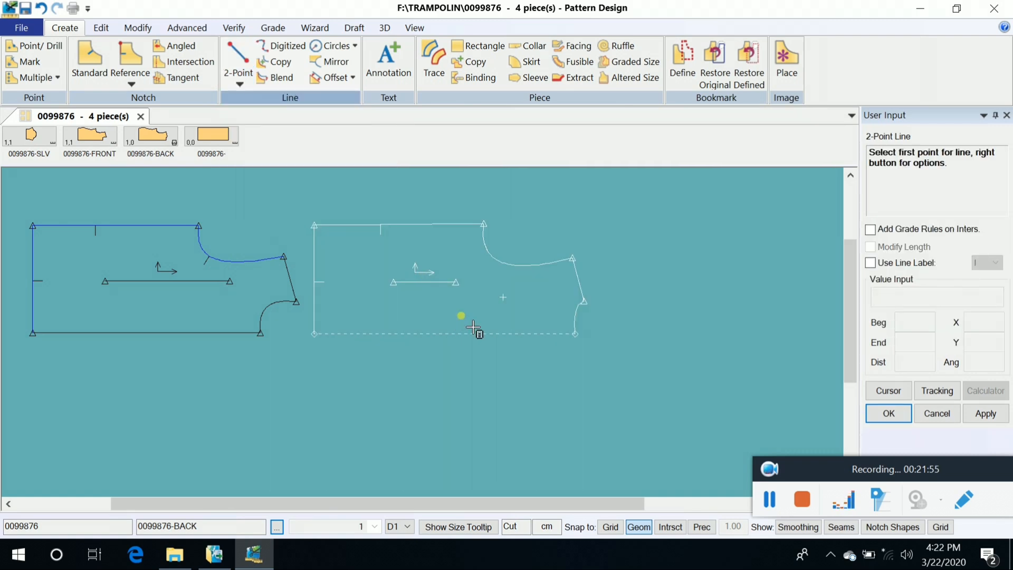
left_click(514, 274)
right_click(580, 222)
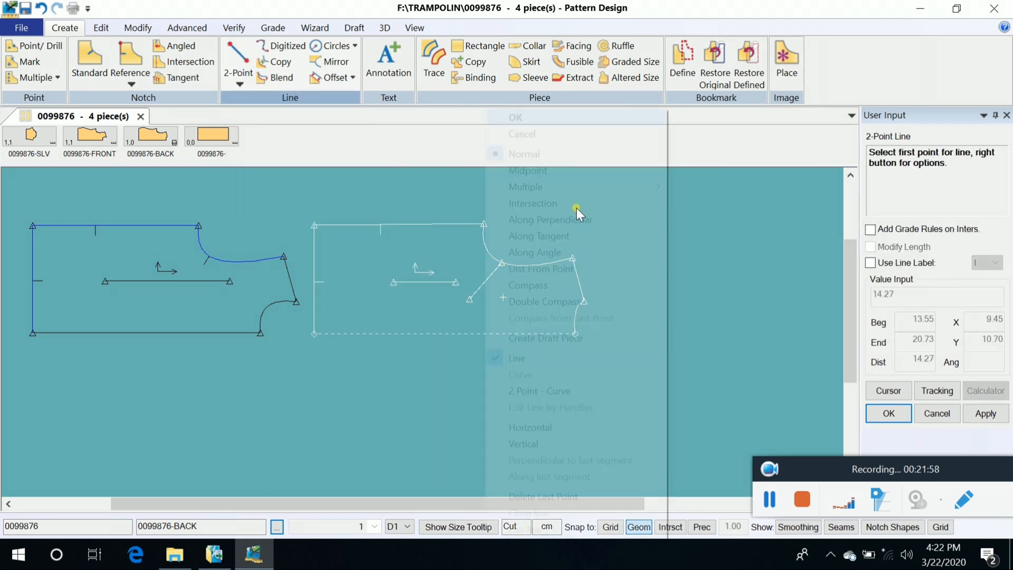
left_click(554, 117)
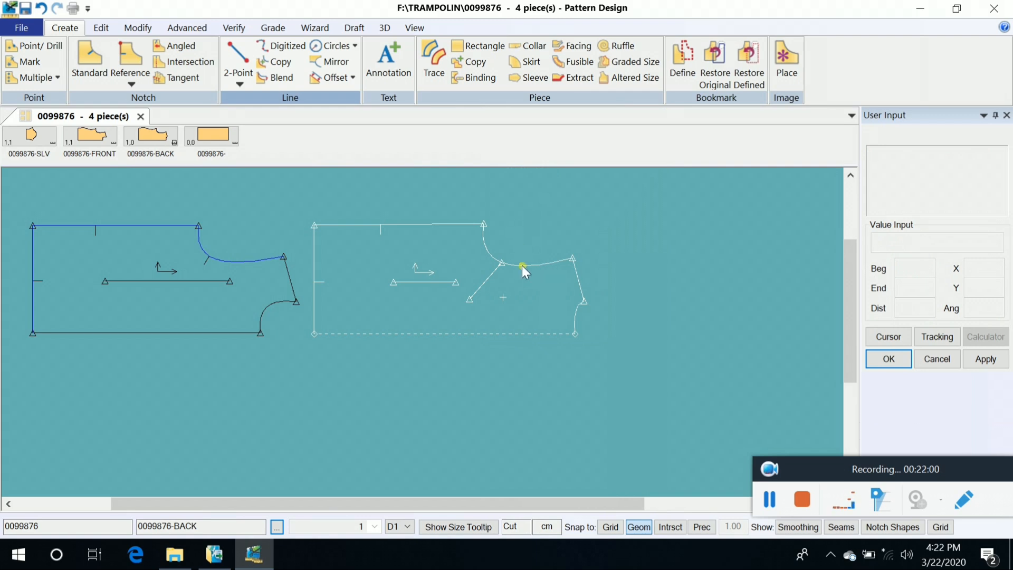
Shorten the back piece's armhole curve with the Modify Length tool, keeping both of its end points pinned
left_click(138, 27)
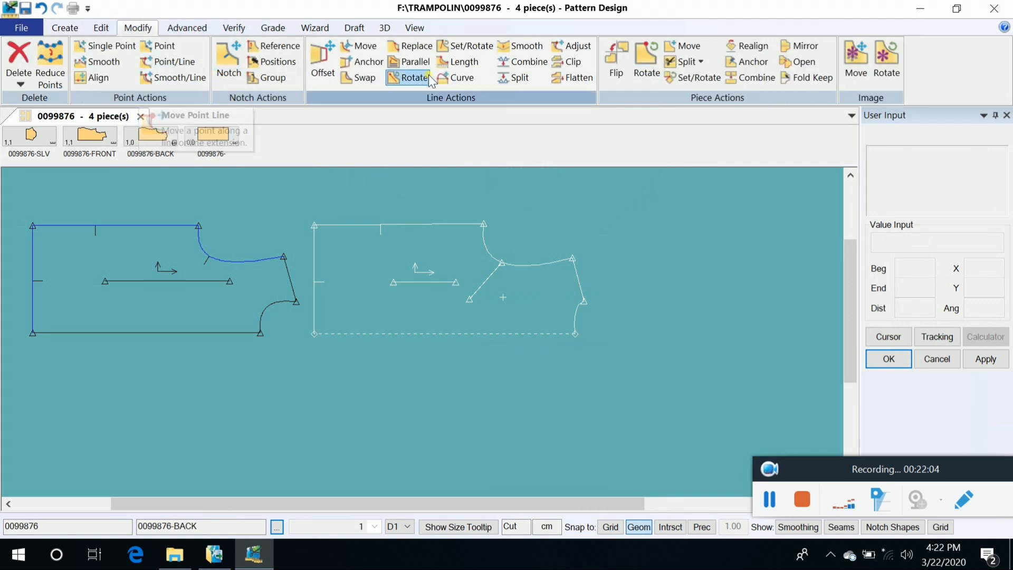
left_click(459, 63)
left_click(546, 270)
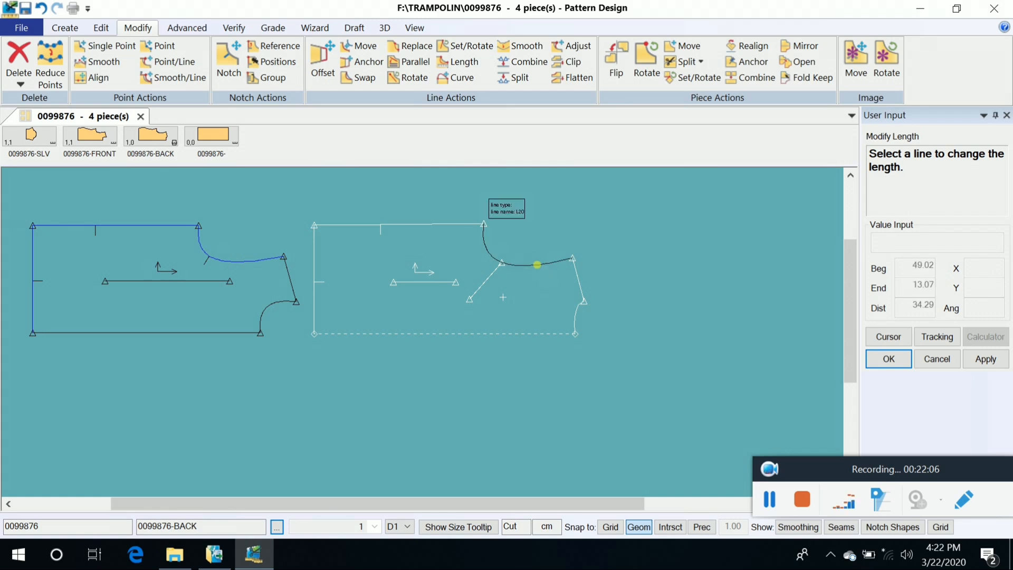
right_click(588, 226)
left_click(588, 227)
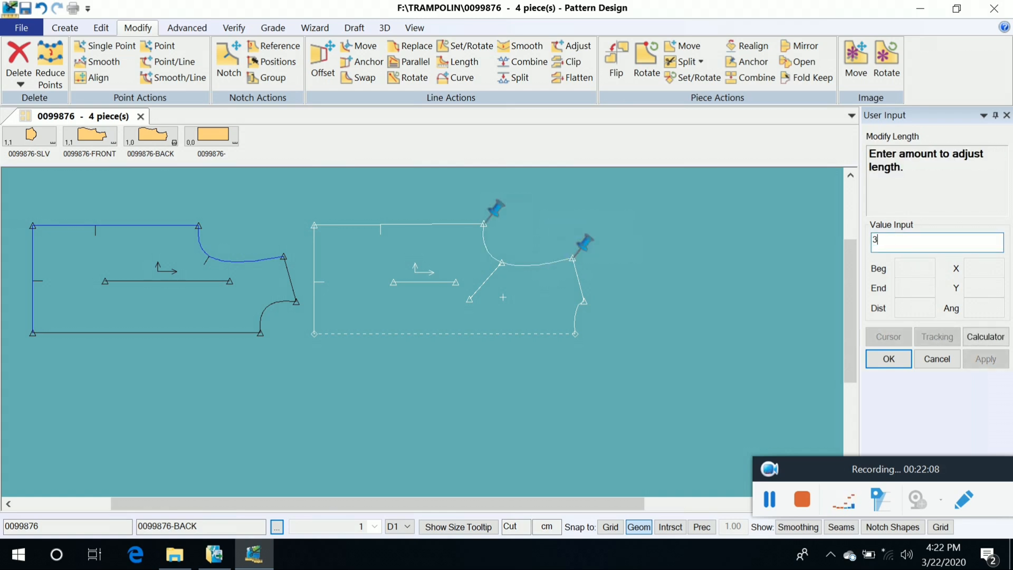
right_click(583, 216)
left_click(584, 213)
right_click(583, 214)
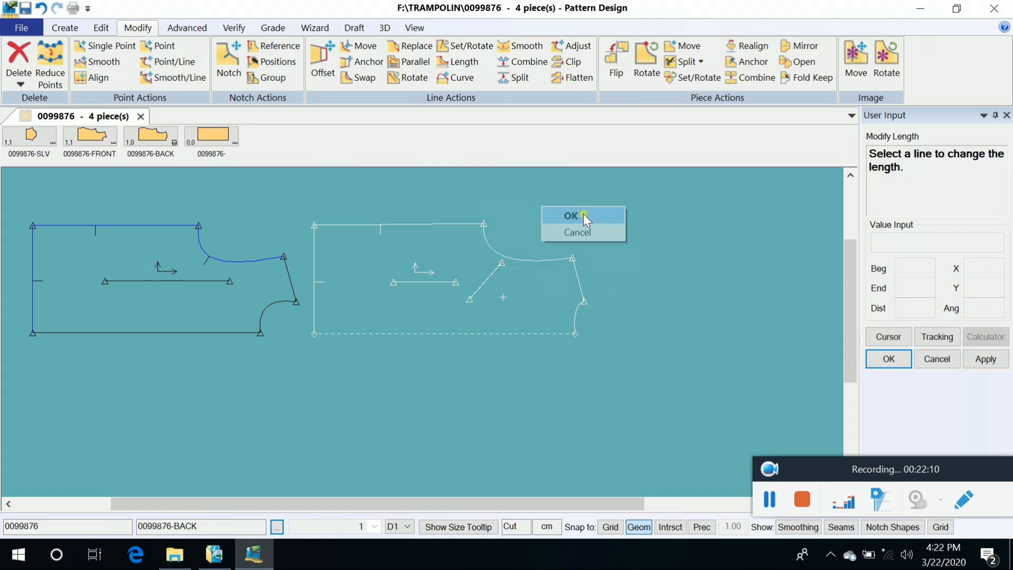
left_click(583, 213)
Extend the back piece's internal line past the armhole curve by moving its outer end point along the line
scroll(498, 290, "up", 2)
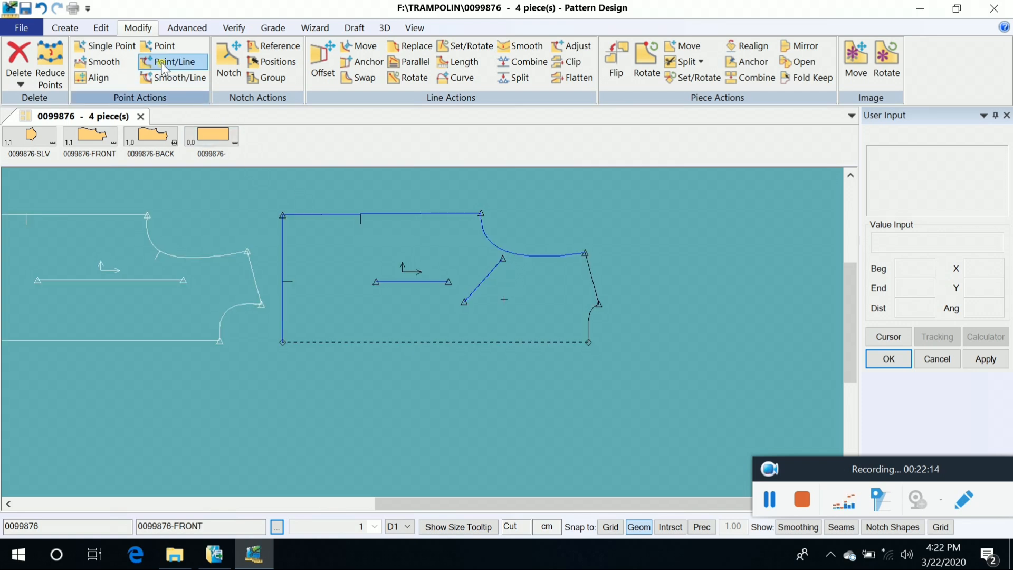
left_click(166, 62)
left_click(512, 275)
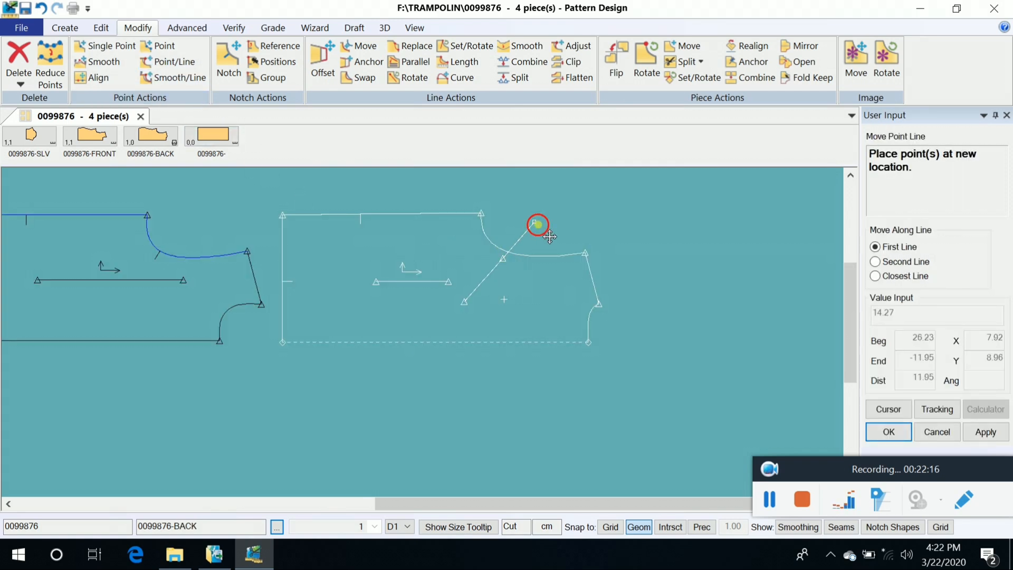
left_click(535, 223)
right_click(642, 202)
left_click(630, 202)
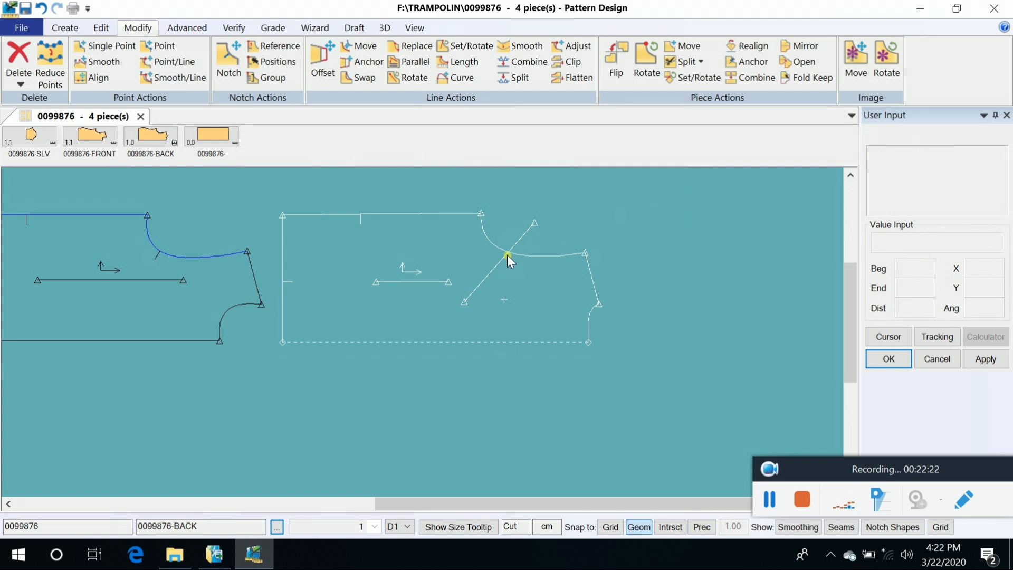
Clip the back piece's internal line at the armhole curve, keeping the part inside the piece
left_click(570, 66)
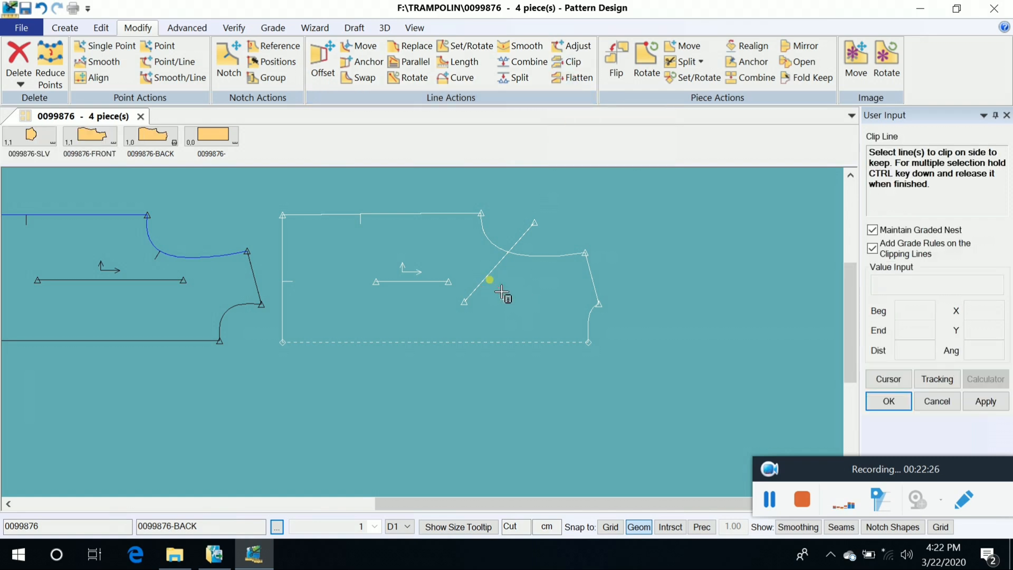
left_click(501, 290)
scroll(646, 288, "down", 2)
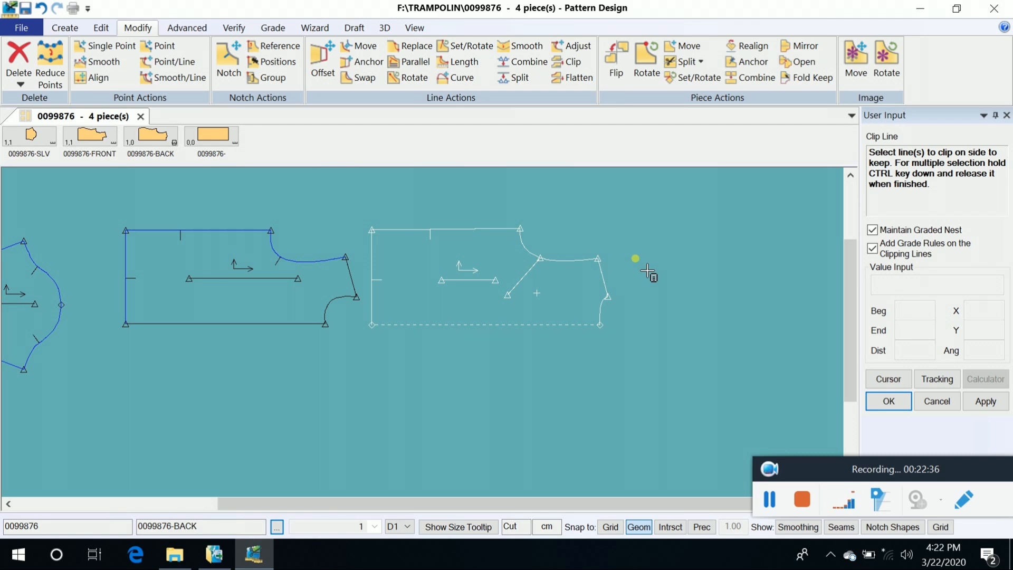
right_click(663, 233)
left_click(652, 222)
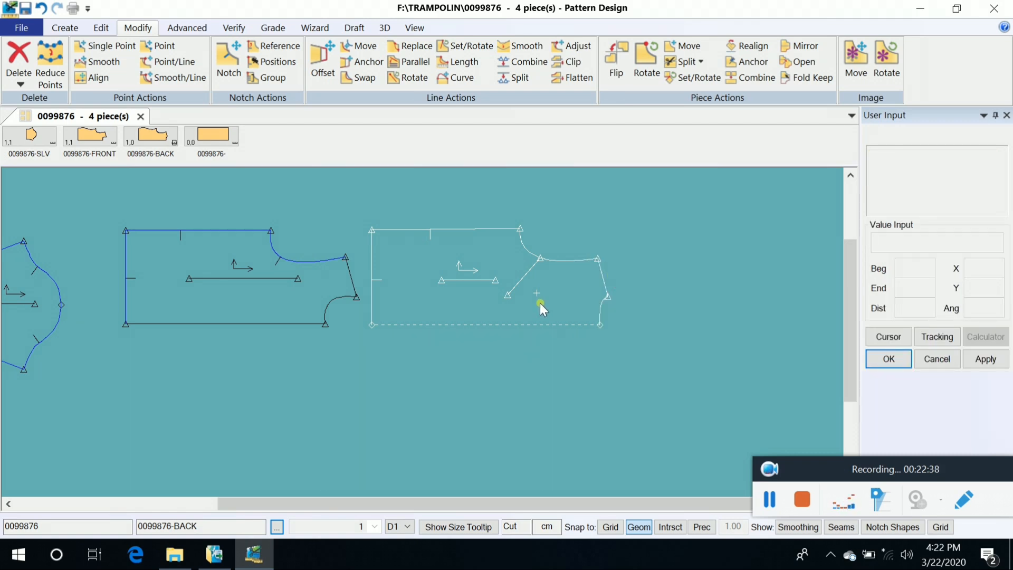
Shift the back, front and sleeve pieces so that all three fit in the work area
left_click_drag(538, 305, 646, 319)
left_click_drag(327, 310, 430, 312)
left_click_drag(91, 295, 187, 281)
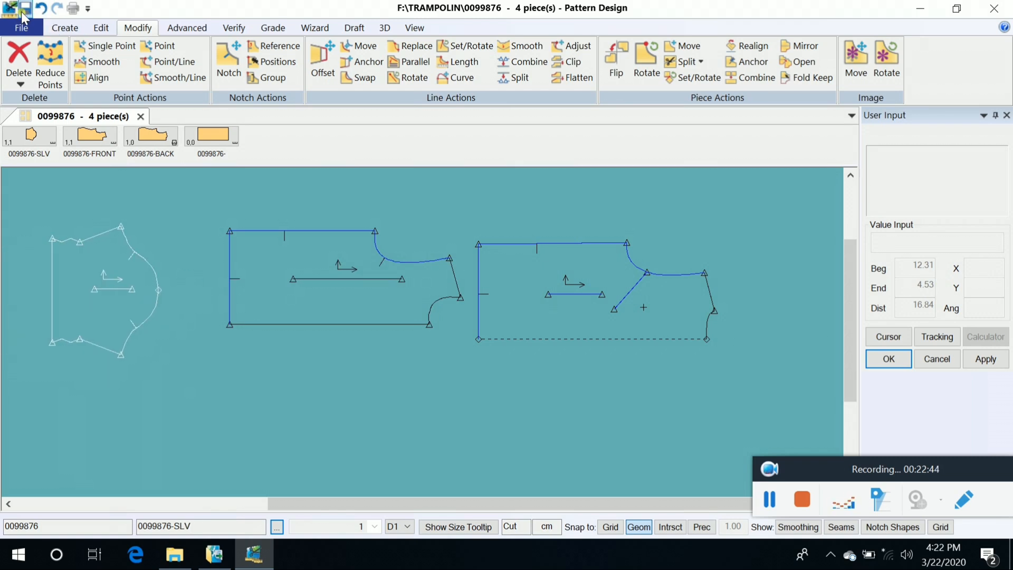
Save the sleeve, front and back pieces together, using the Save Pieces option
left_click(23, 10)
right_click(576, 205)
left_click(583, 235)
right_click(580, 210)
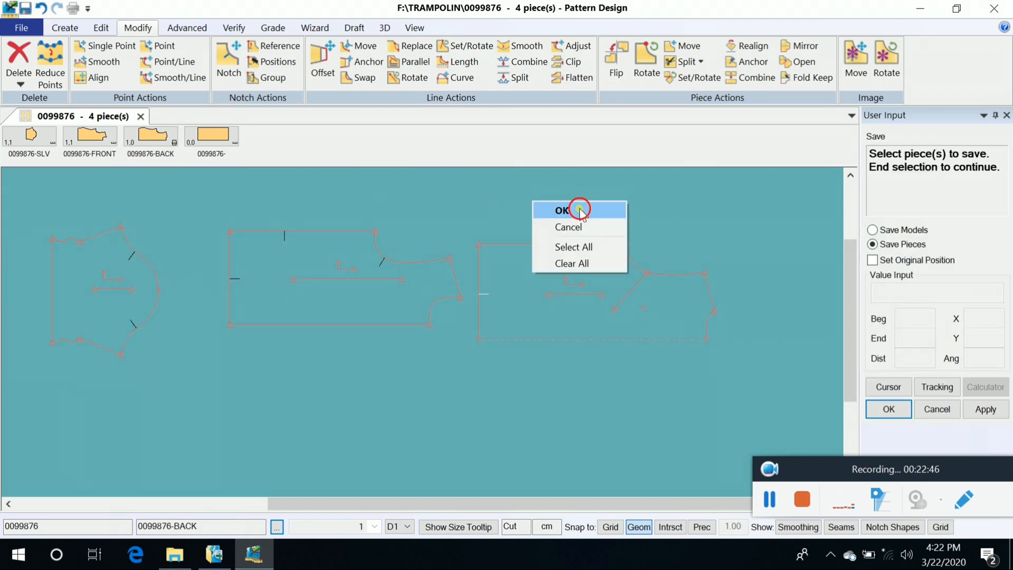
left_click(581, 211)
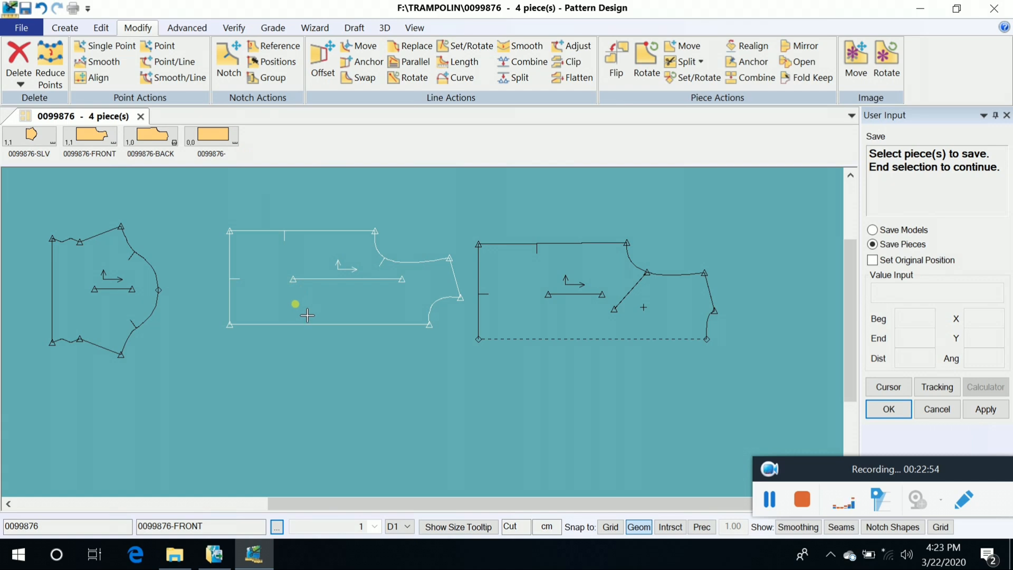
right_click(583, 214)
left_click(584, 214)
Move the front piece closer to the sleeve and the back piece closer to the front
left_click(414, 263)
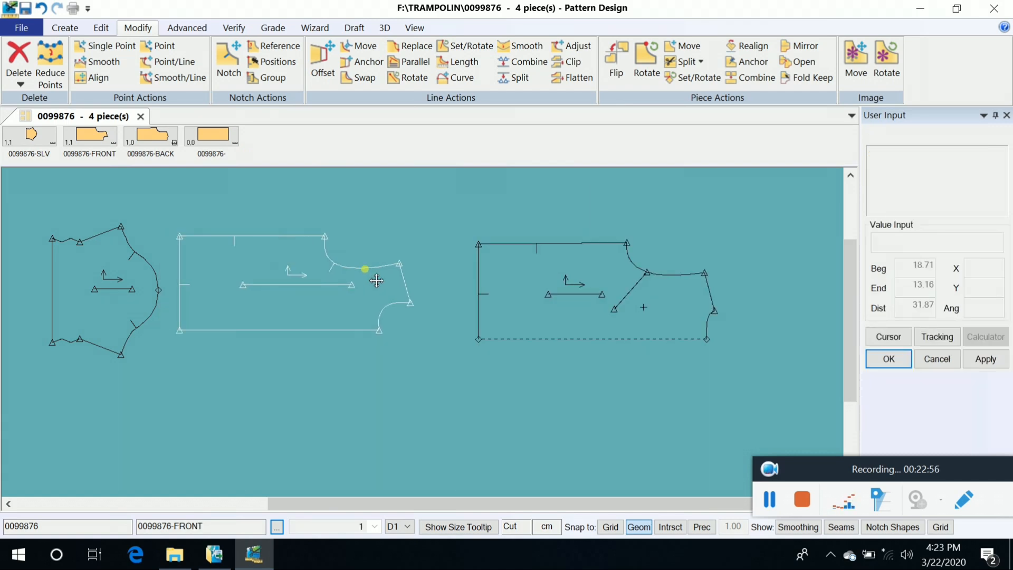
left_click(394, 283)
left_click(588, 295)
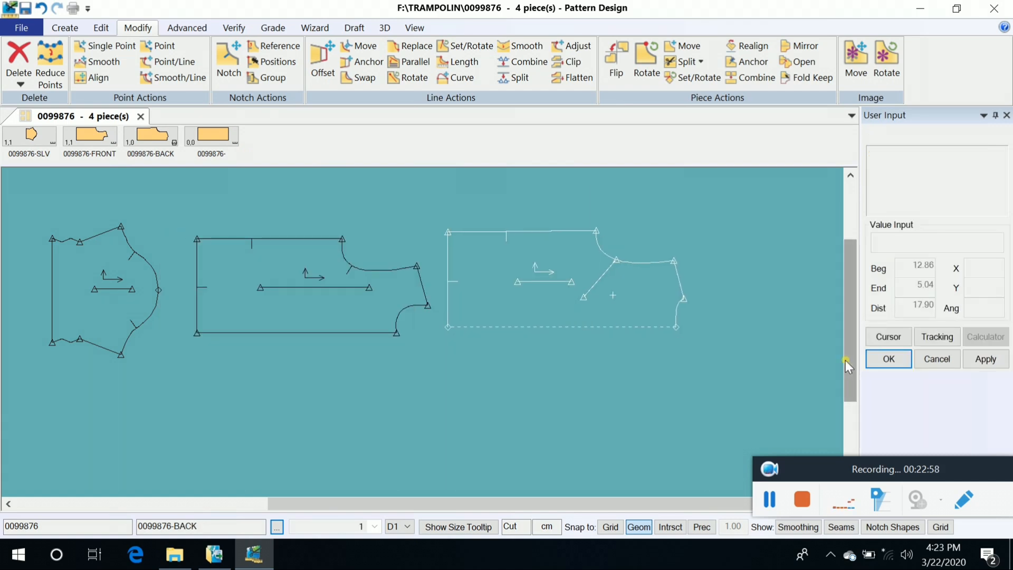
left_click(417, 312)
left_click(417, 312)
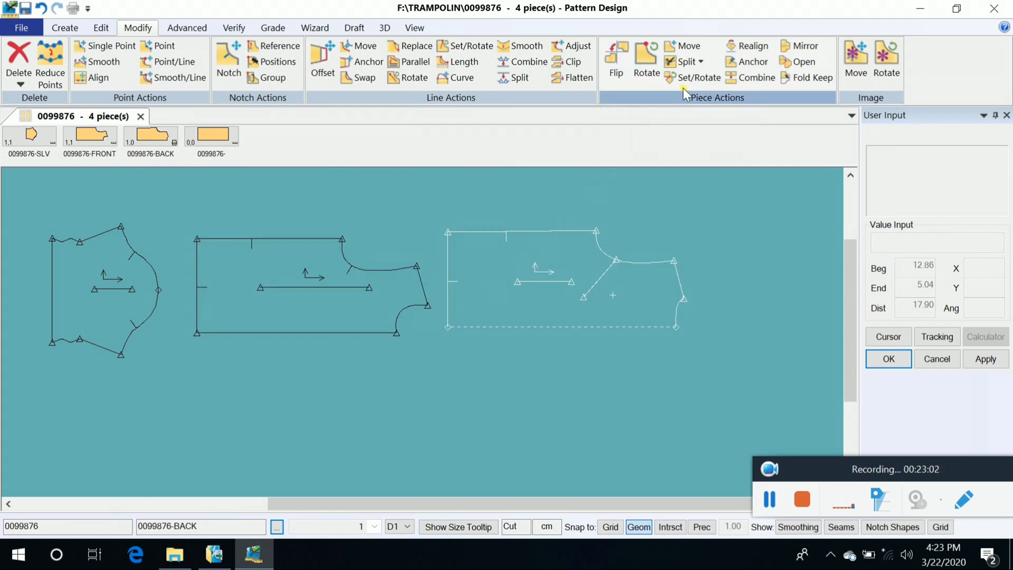
left_click(701, 62)
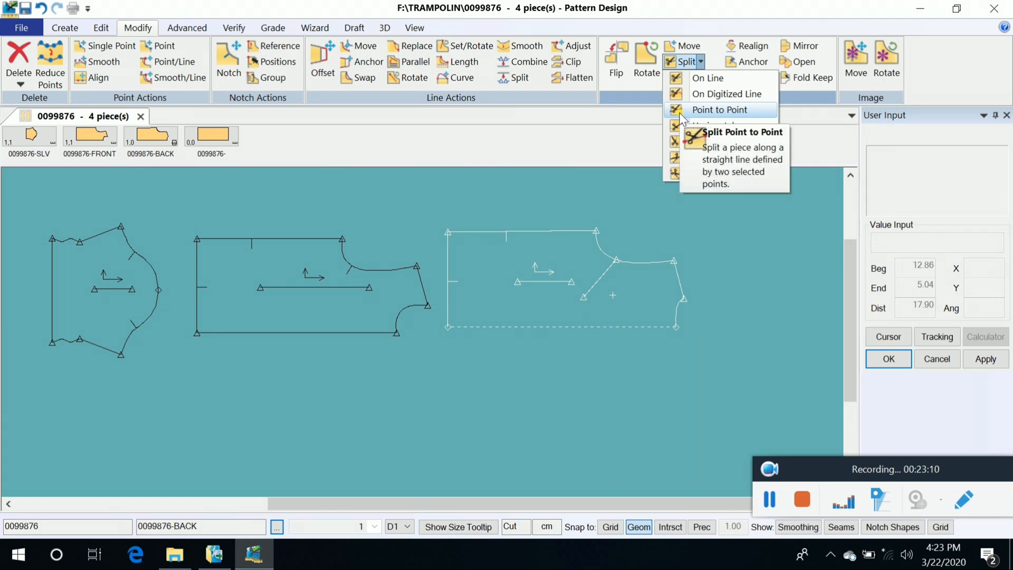
left_click(768, 229)
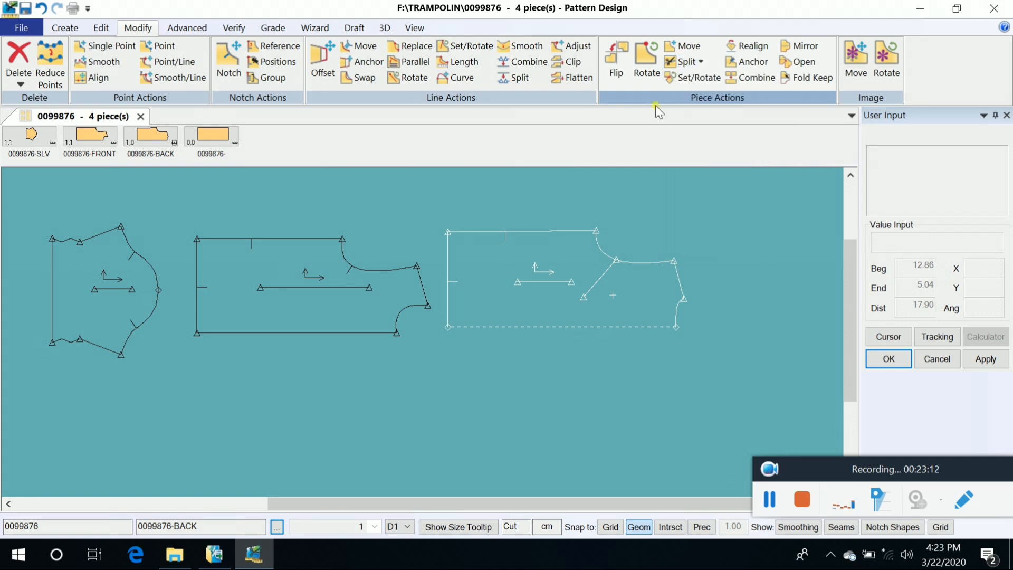
Rearrange the sleeve, front and back pieces side by side, with the sleeve in the upper corner of the work area
scroll(635, 251, "down", 1)
left_click_drag(225, 288, 109, 253)
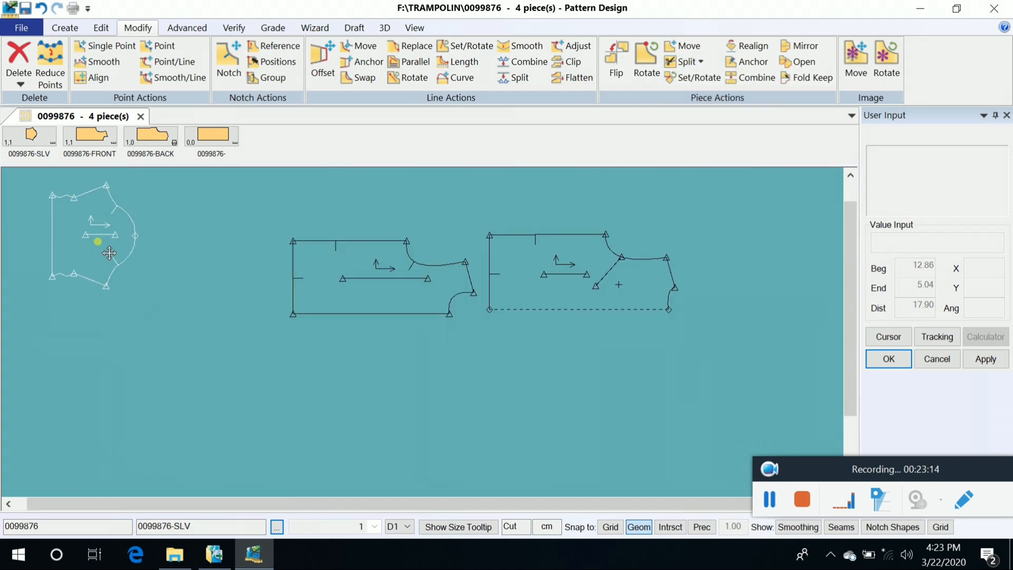
left_click_drag(355, 298, 262, 267)
left_click_drag(512, 291, 447, 273)
left_click_drag(338, 235, 330, 263)
left_click_drag(465, 276, 442, 300)
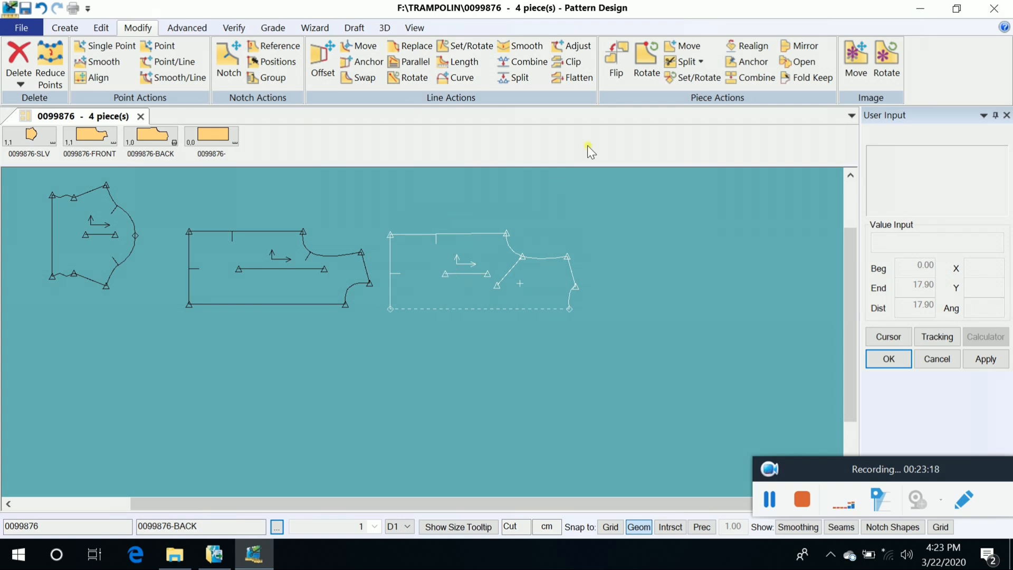
left_click(214, 554)
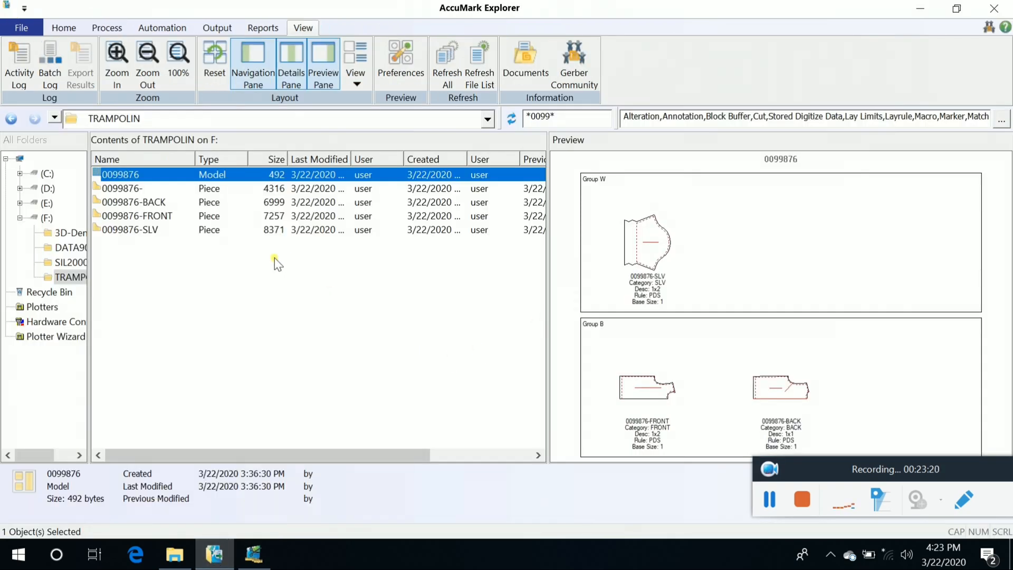
left_click(274, 258)
double_click(211, 179)
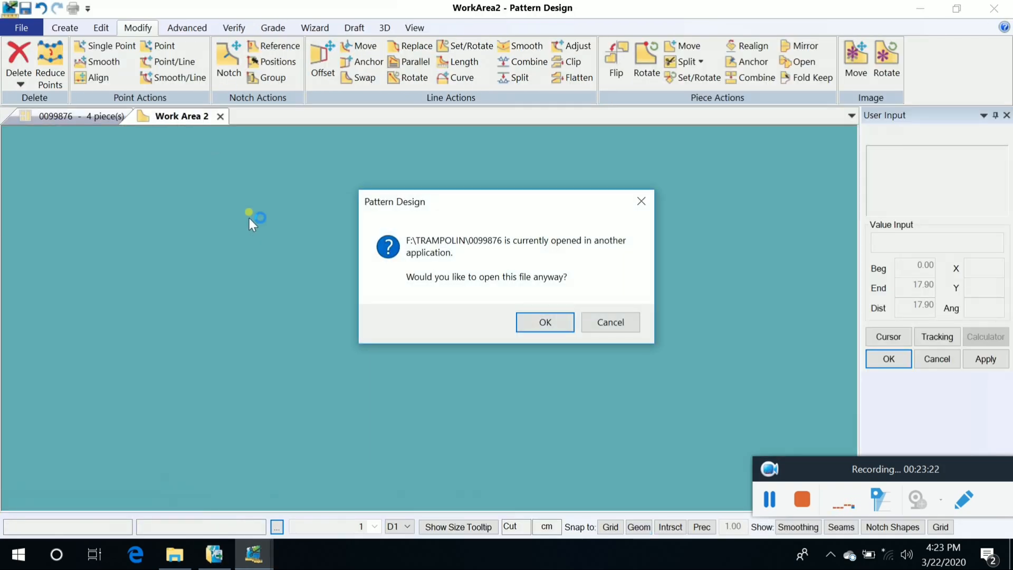
left_click(544, 323)
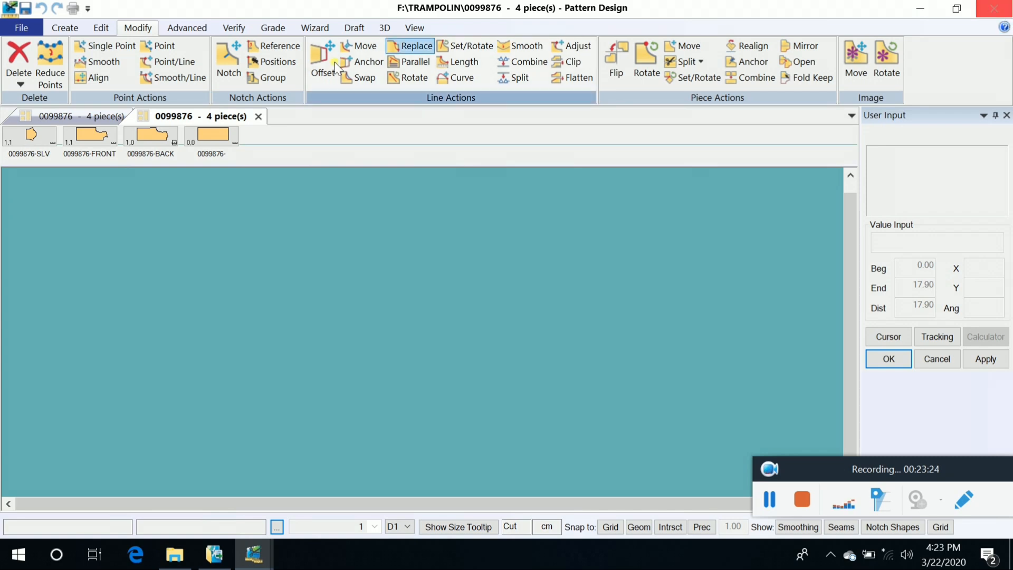
left_click(258, 116)
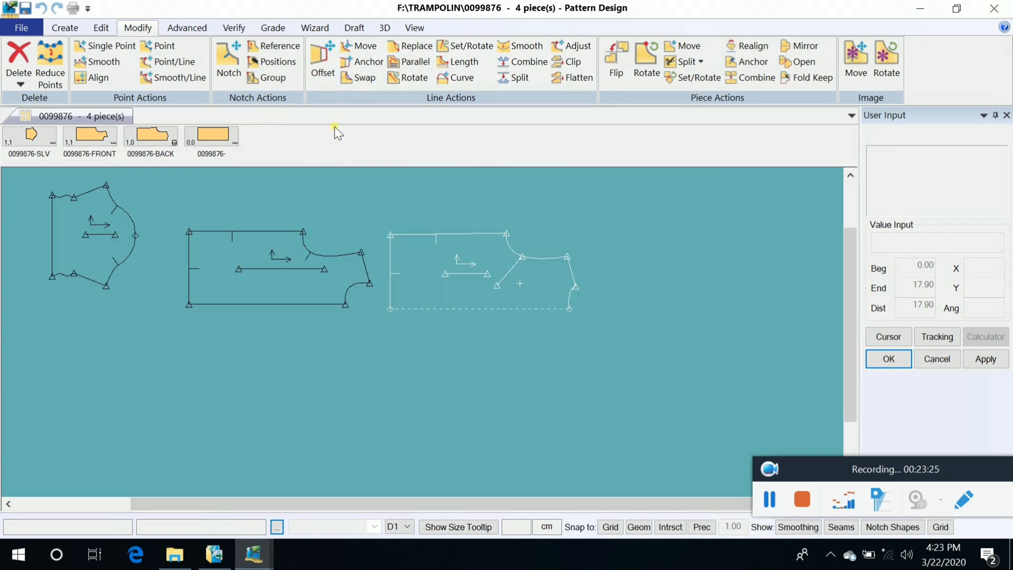
Switch to AccuMark Explorer and open model 0099876 in the Model Editor
left_click(915, 11)
right_click(234, 178)
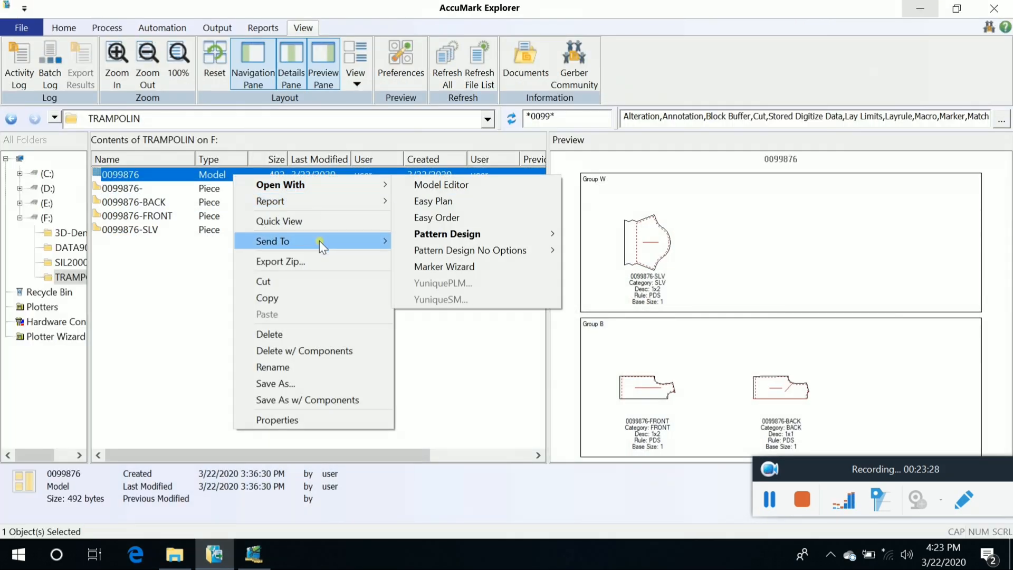
mouse_move(335, 184)
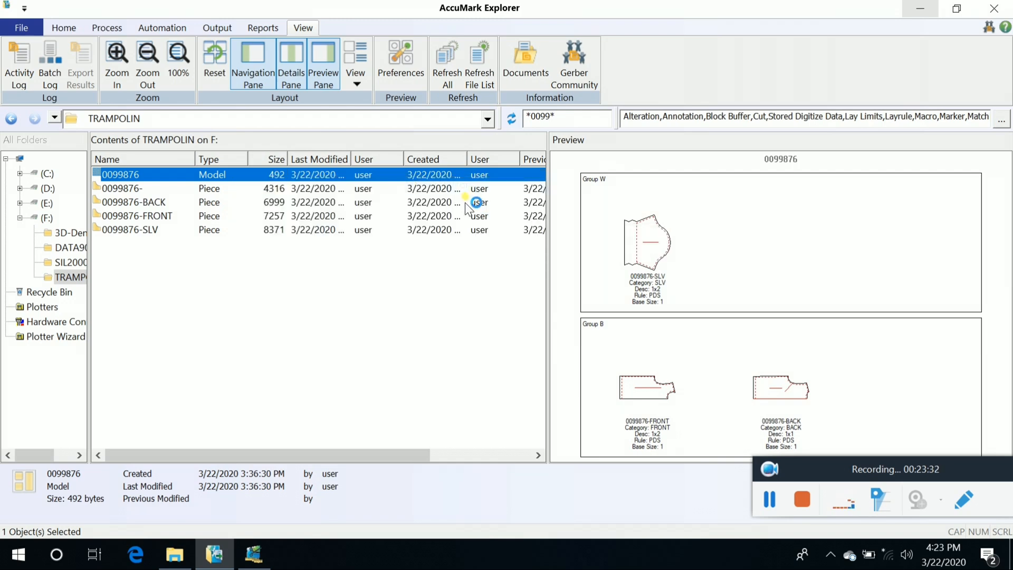
left_click(554, 311)
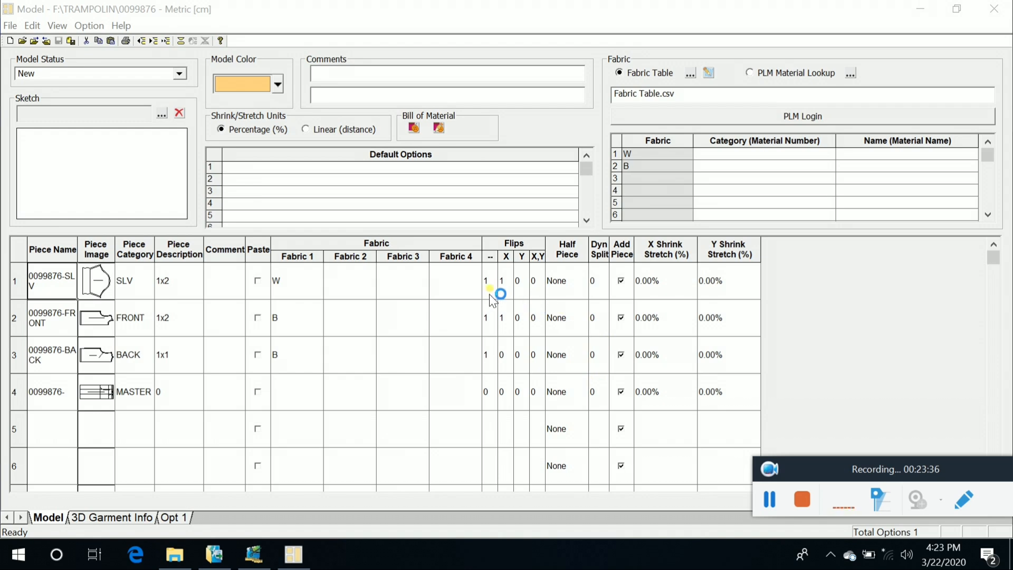
Examine the sleeve piece's flip quantities for the --, X, Y and X,Y orientations in the model table
left_click_drag(518, 281, 534, 283)
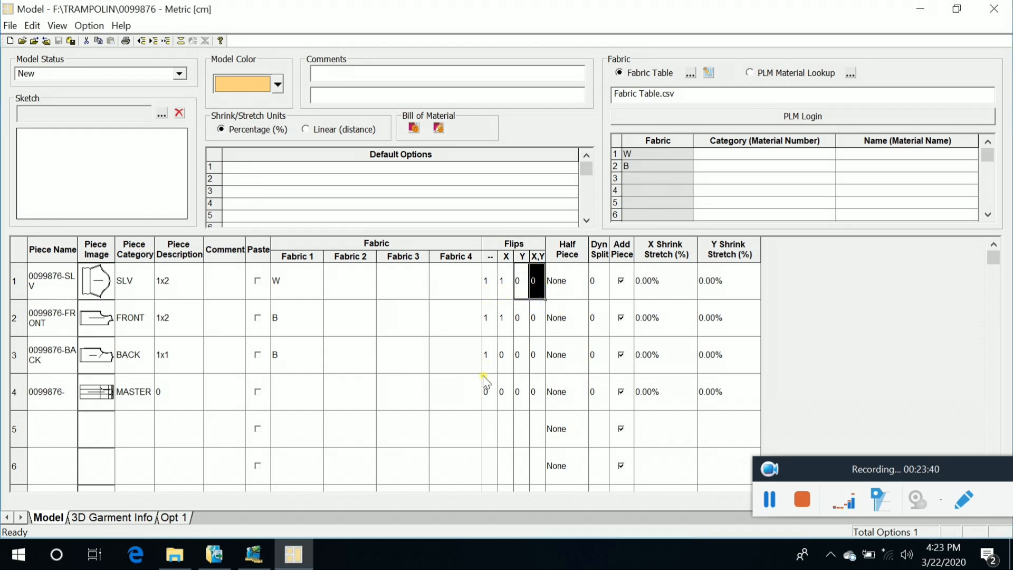
mouse_move(251, 566)
left_click(511, 290)
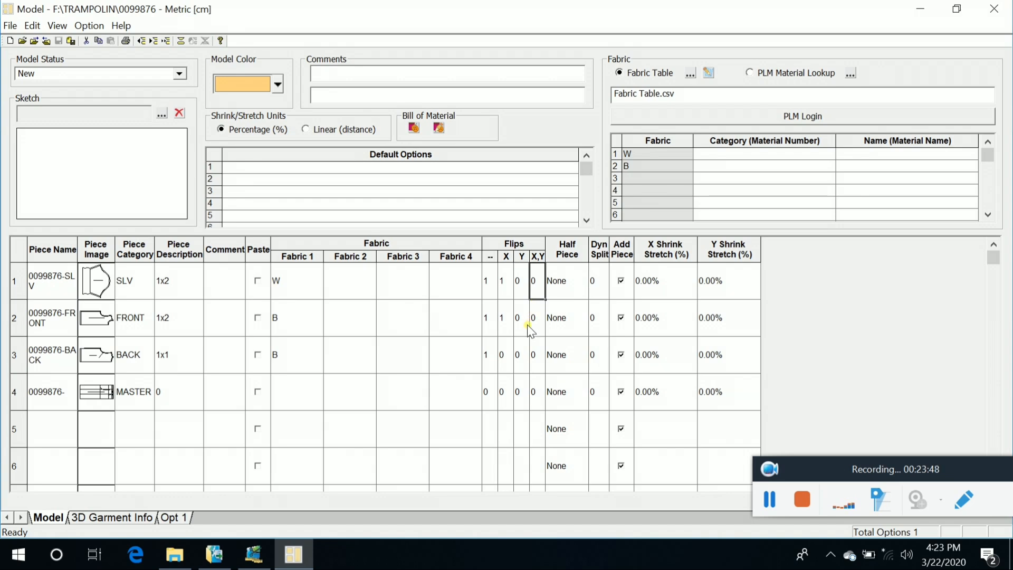
left_click(491, 284)
left_click(508, 289)
left_click(523, 285)
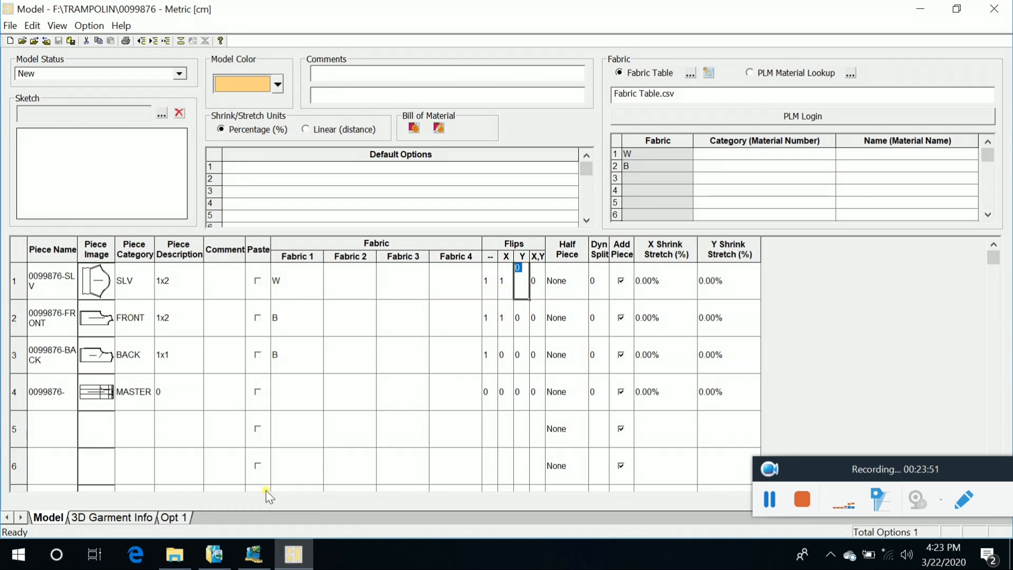
Switch to Pattern Design and remove the back piece from the work area
left_click(254, 555)
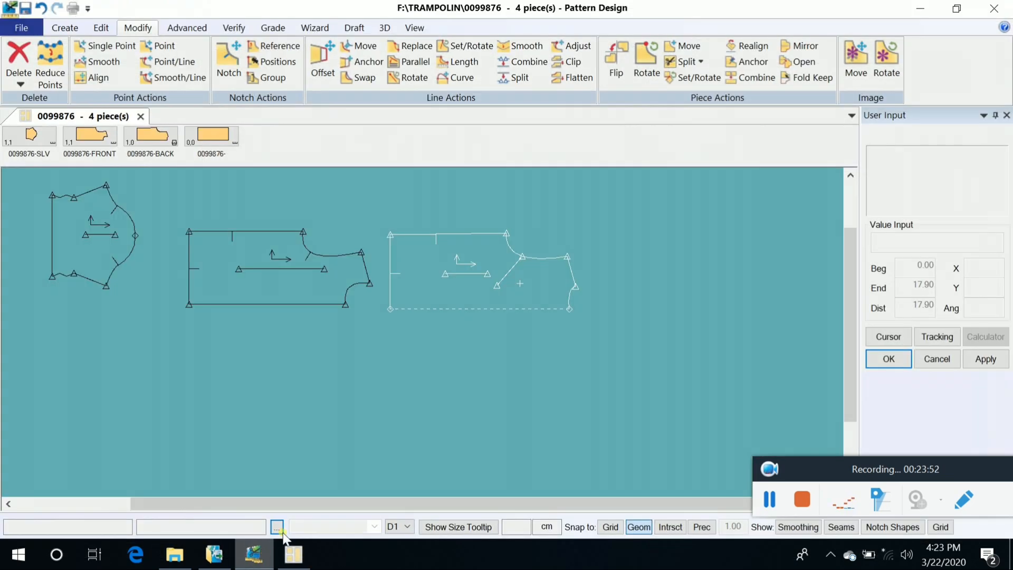
right_click(489, 290)
left_click(567, 231)
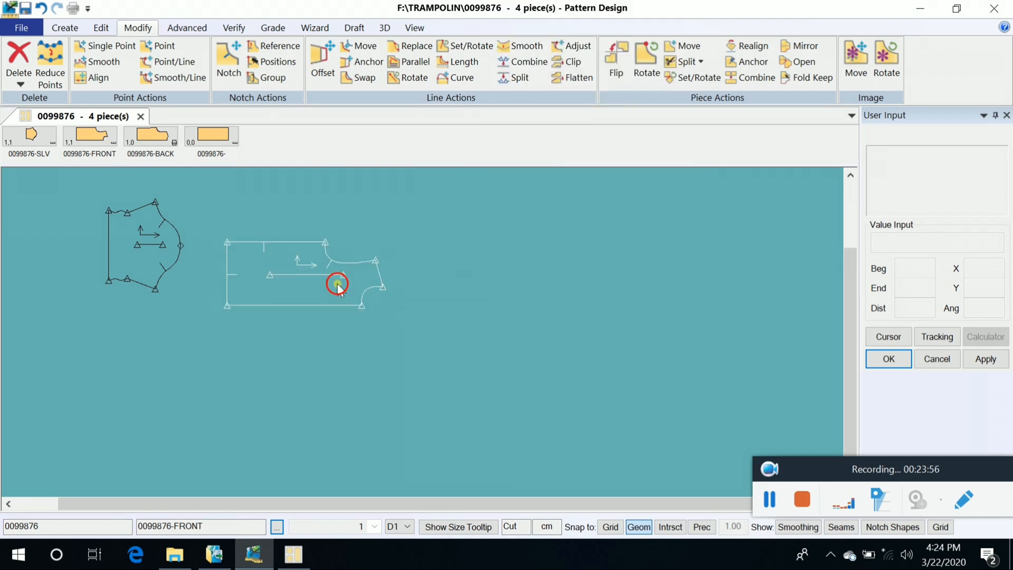
Spread the front and sleeve pieces apart and place three more copies of the front piece in the work area
left_click_drag(338, 285, 395, 265)
left_click_drag(192, 245, 117, 235)
left_click(385, 288)
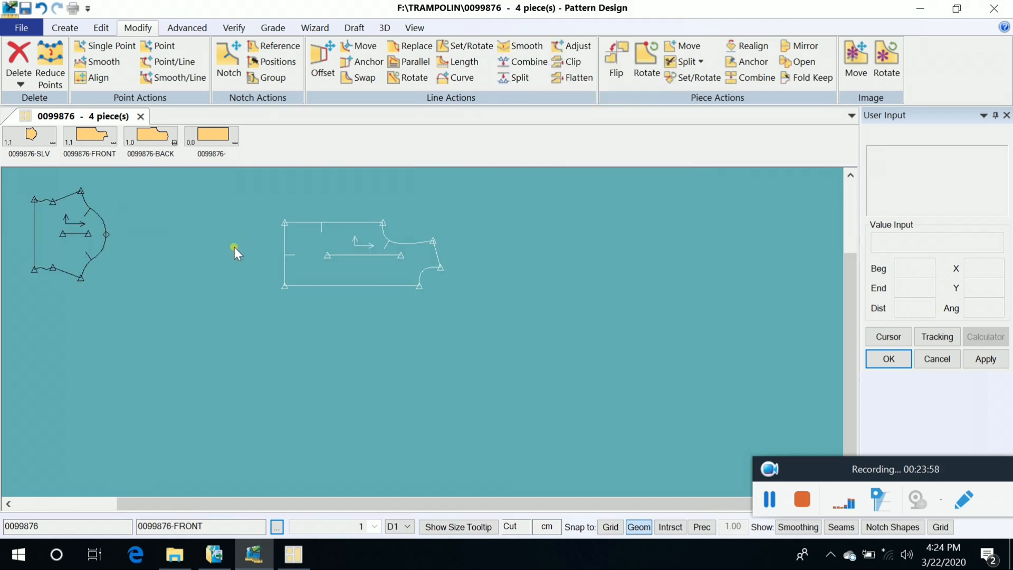
left_click_drag(90, 134, 557, 266)
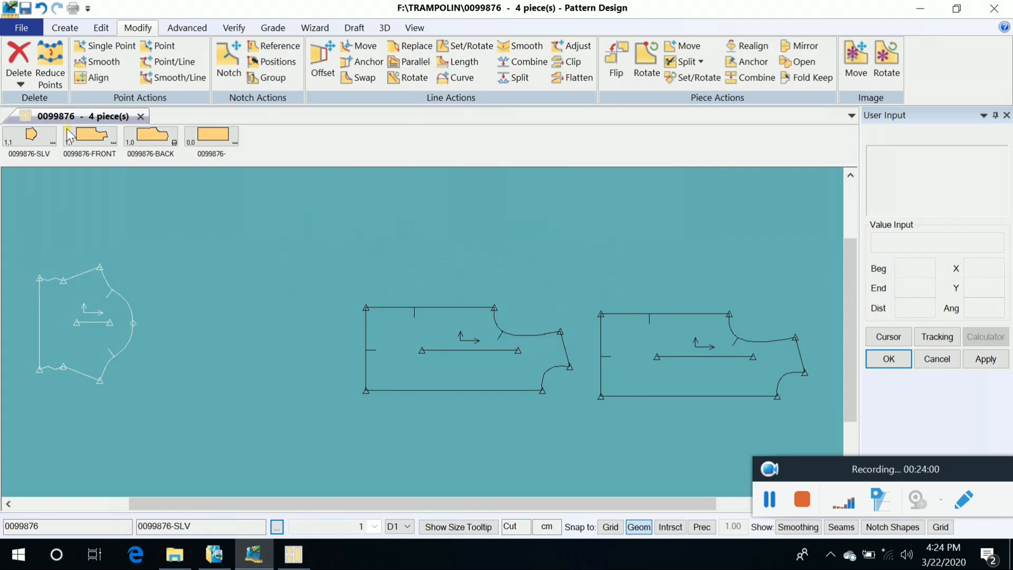
left_click_drag(68, 135, 127, 179)
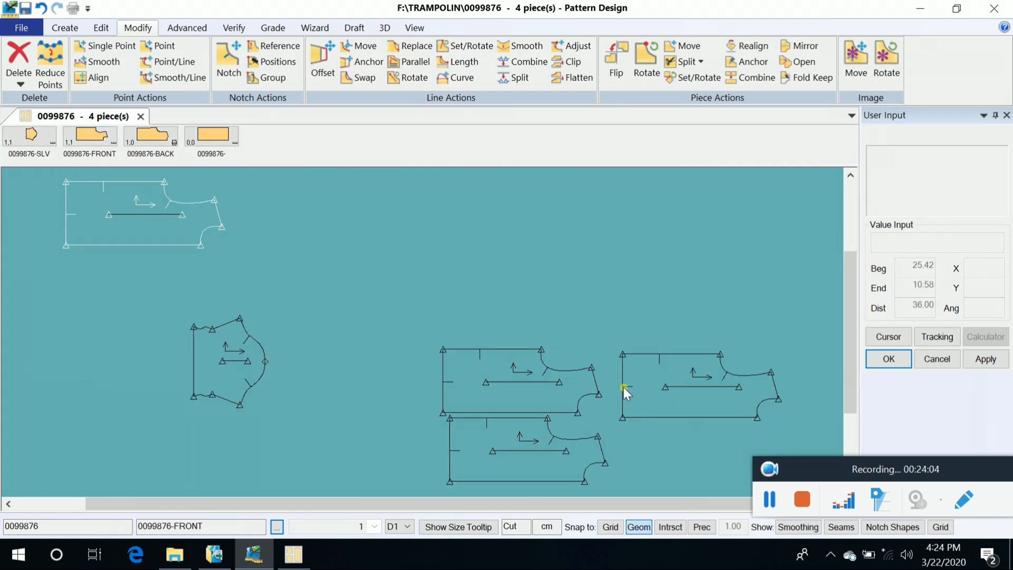
Arrange the four front copies in two rows of two, with the sleeve piece set apart from them
left_click(779, 472)
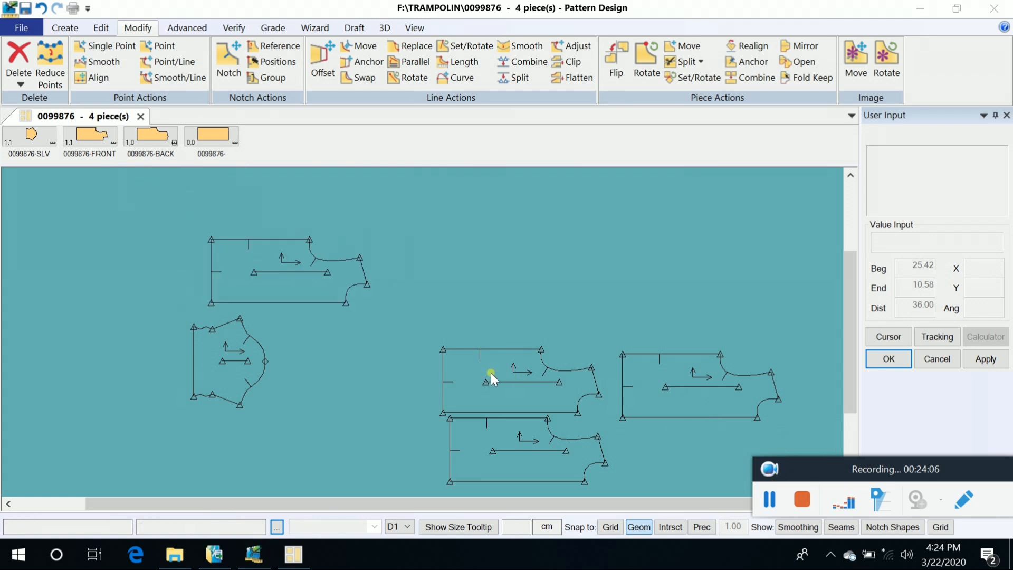
left_click(491, 373)
left_click(444, 247)
left_click(219, 384)
left_click(51, 275)
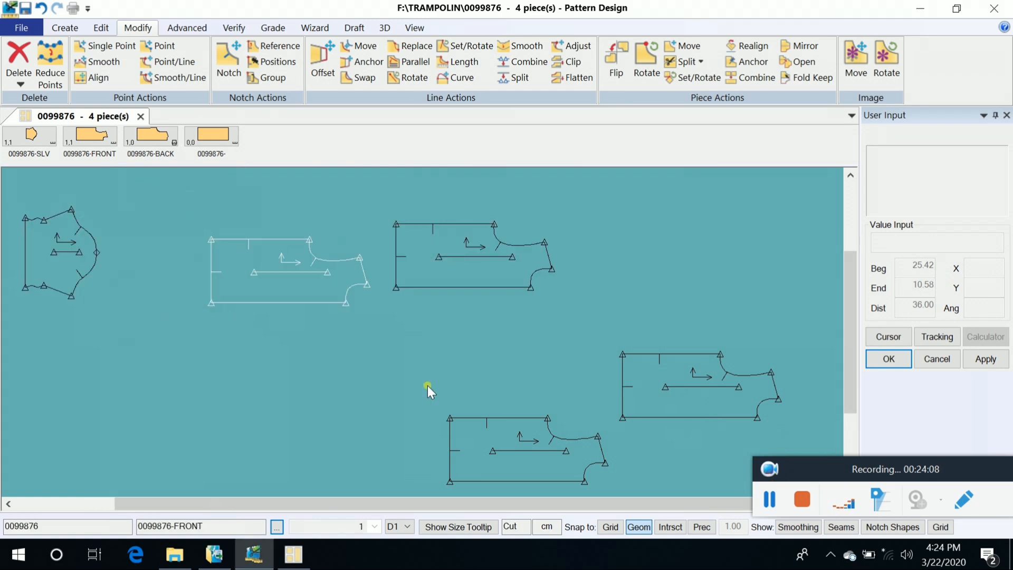
left_click(544, 450)
left_click(287, 385)
left_click(298, 277)
left_click(286, 254)
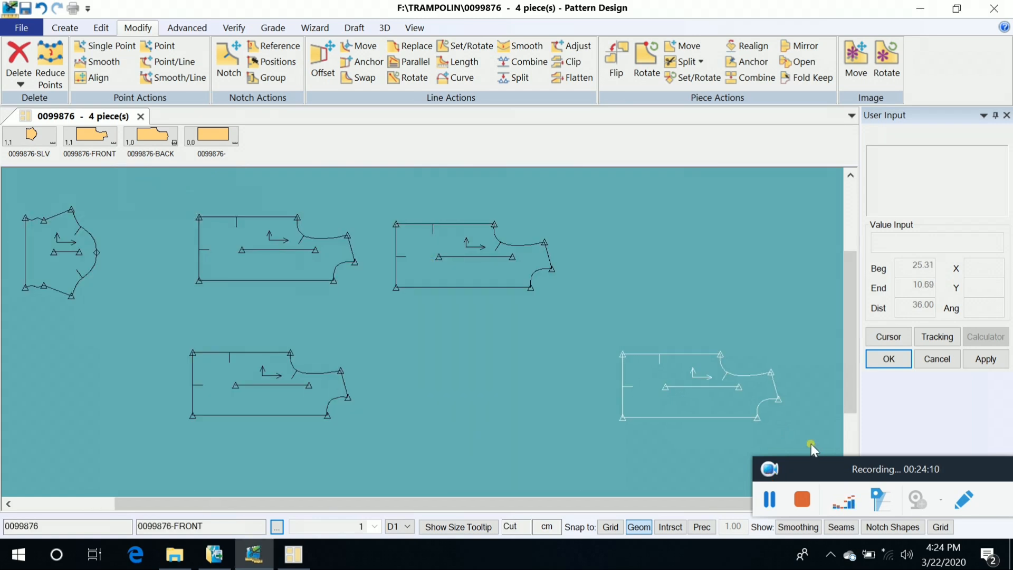
left_click(520, 398)
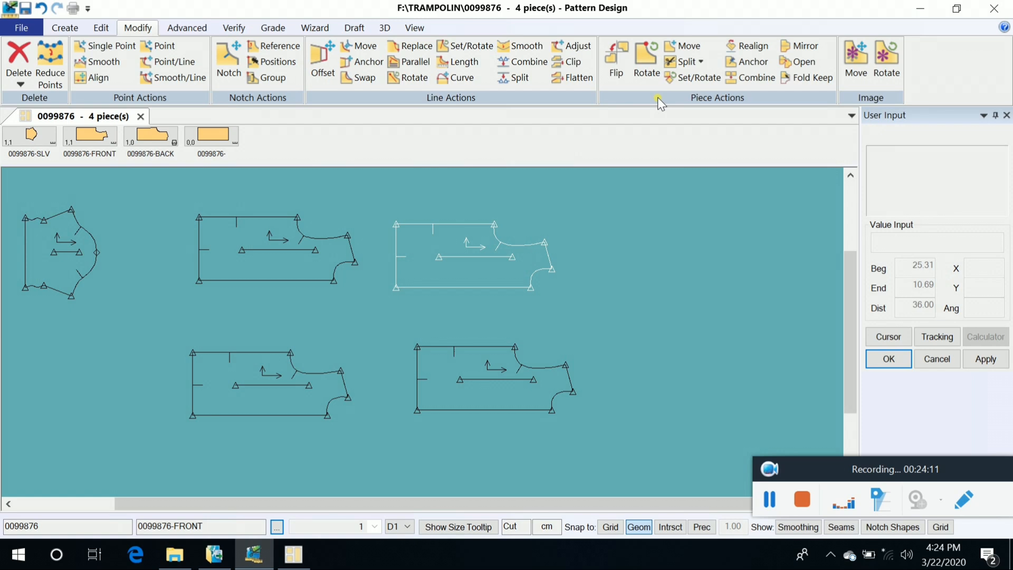
Start flipping the front copies with the Flip Piece type and the upper-right quadrant
left_click(616, 58)
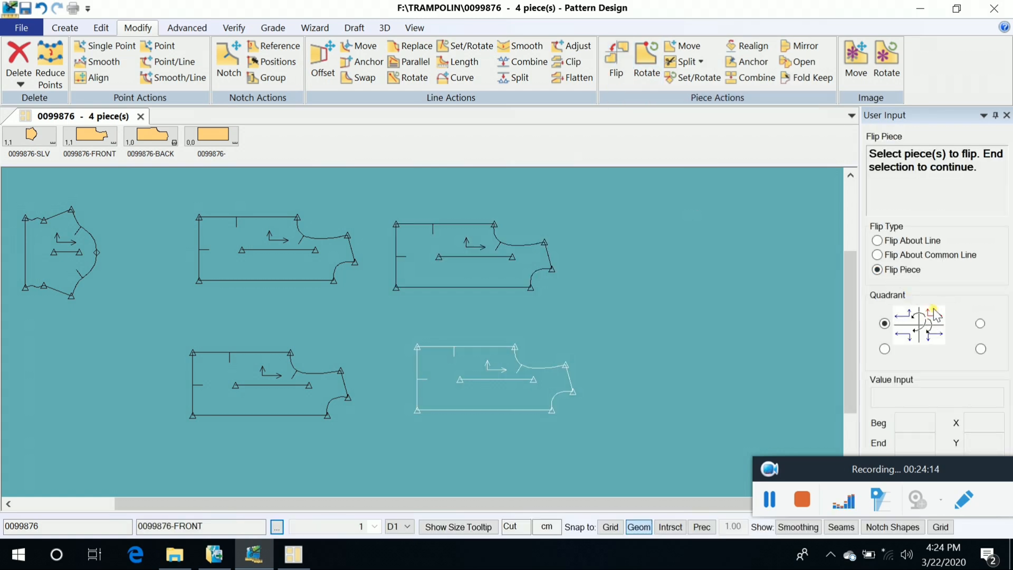
left_click(553, 296)
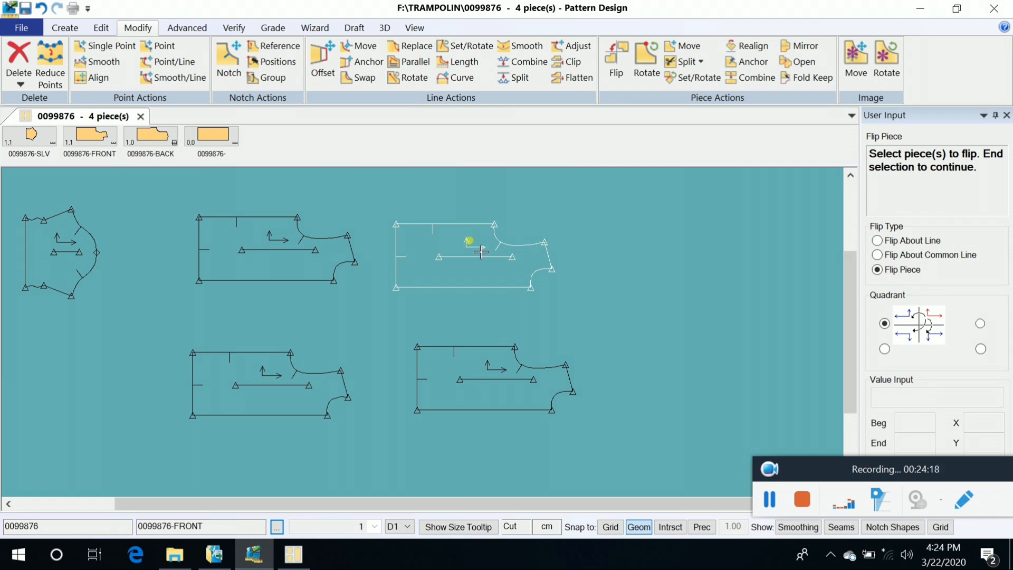
left_click(979, 323)
Switch to the Model Editor and examine the -- flip column and the sleeve's piece description, then return to Pattern Design
left_click(294, 555)
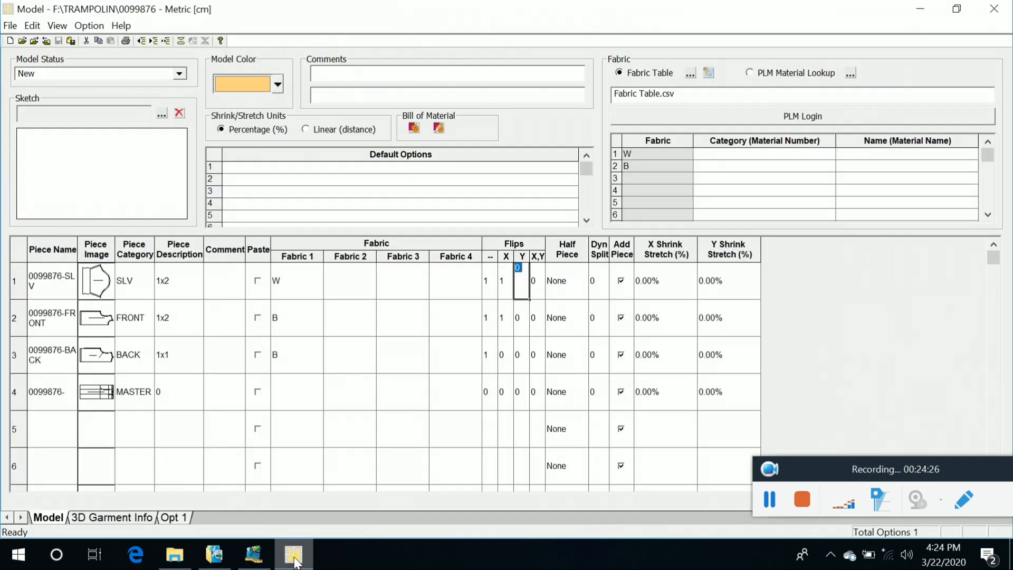
left_click(490, 258)
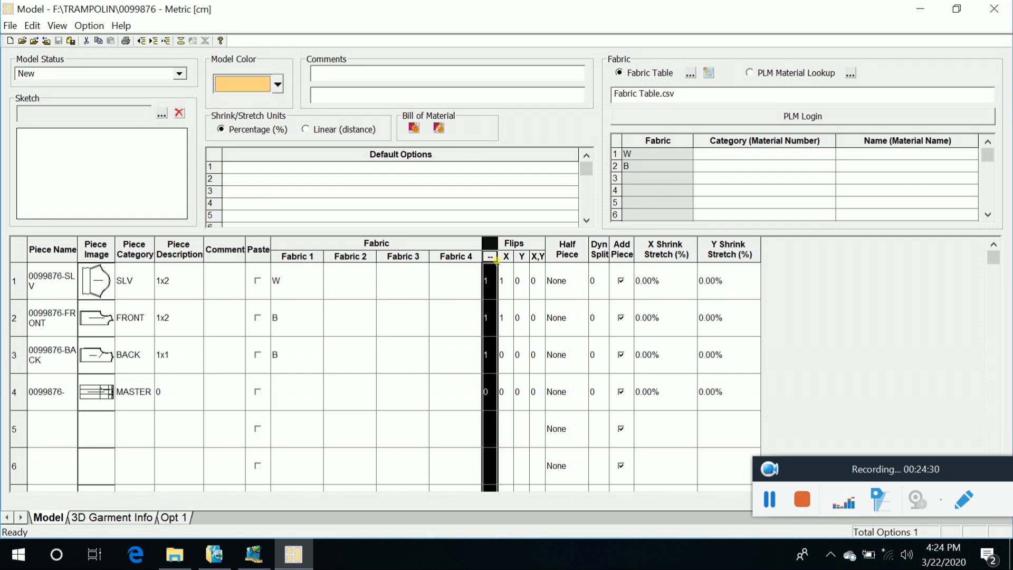
left_click(174, 293)
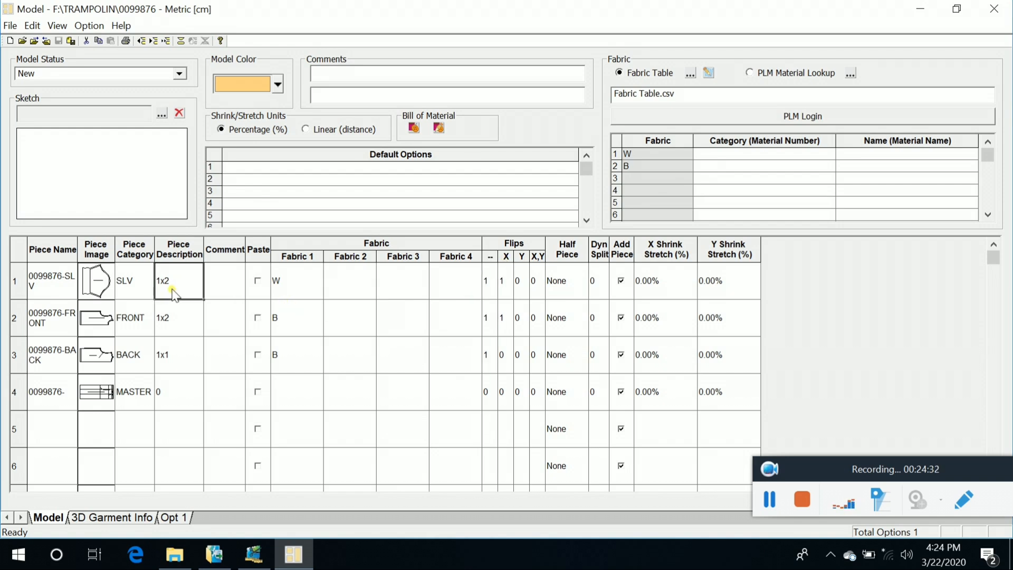
left_click(490, 296)
left_click(254, 554)
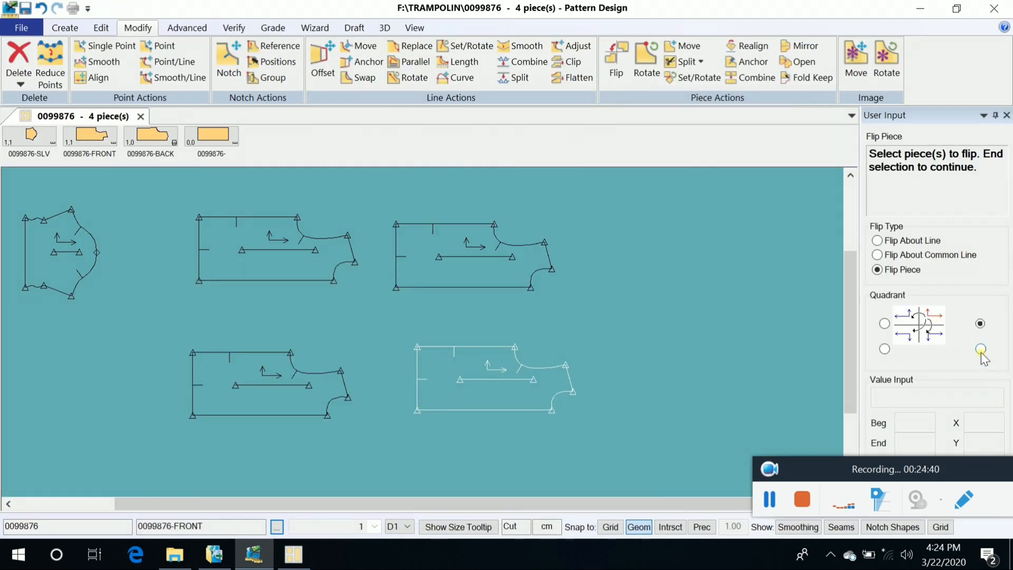
Flip the lower-right front copy into the lower-right quadrant using the Flip Piece type
left_click(534, 391)
right_click(534, 388)
left_click(533, 389)
right_click(597, 282)
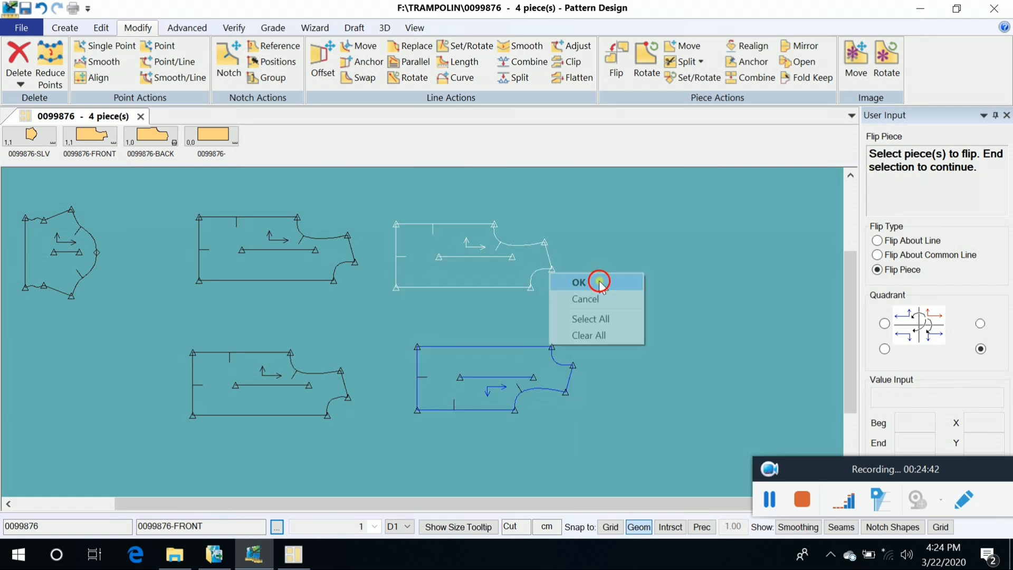
left_click(599, 283)
Place the flipped front copy directly below the unflipped one and shift both away from the remaining copies
left_click_drag(502, 376, 483, 330)
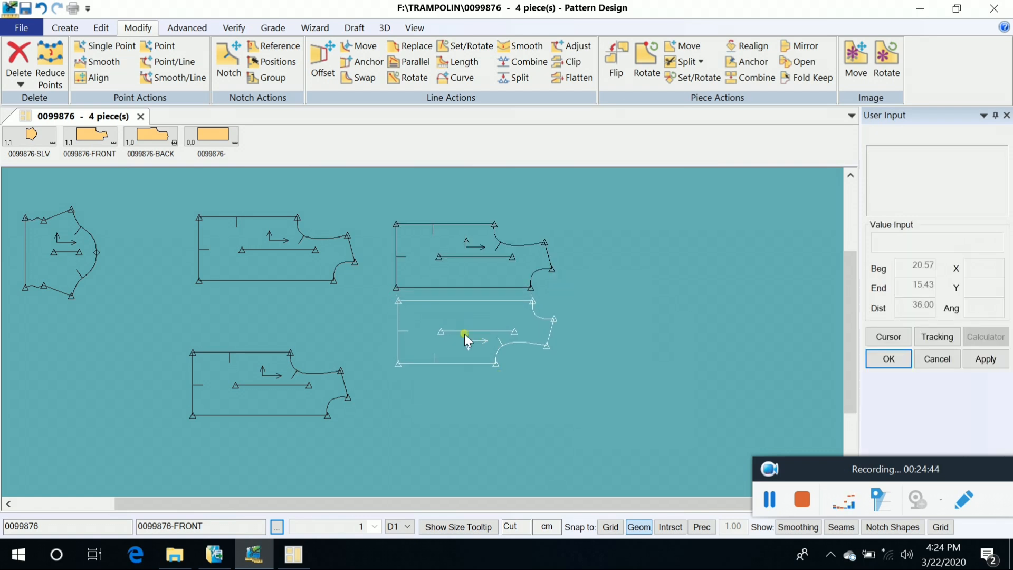
left_click_drag(483, 256, 587, 261)
left_click_drag(485, 337, 589, 336)
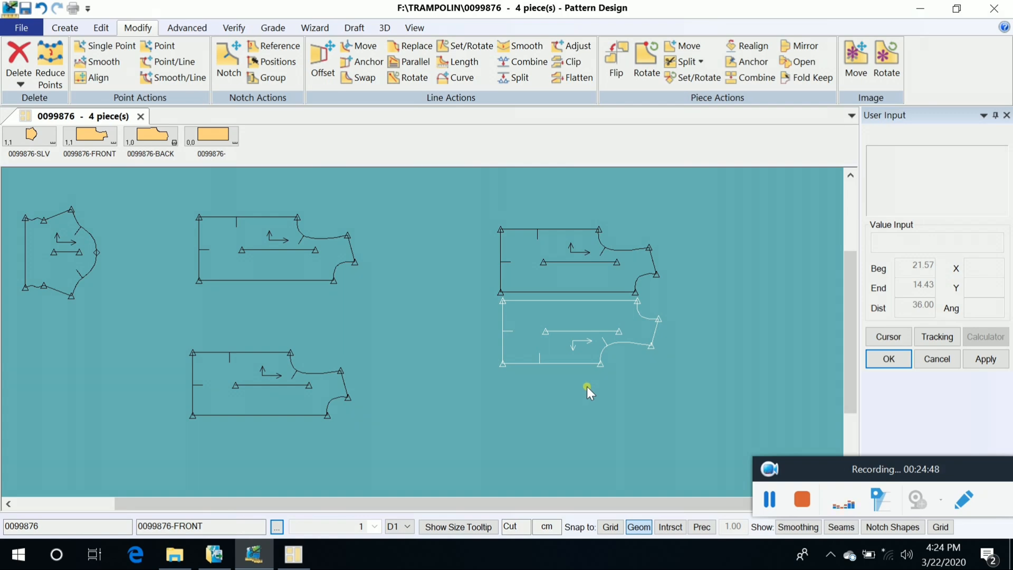
Review the sleeve's flip quantities in the Model Editor and return to Pattern Design
left_click(299, 554)
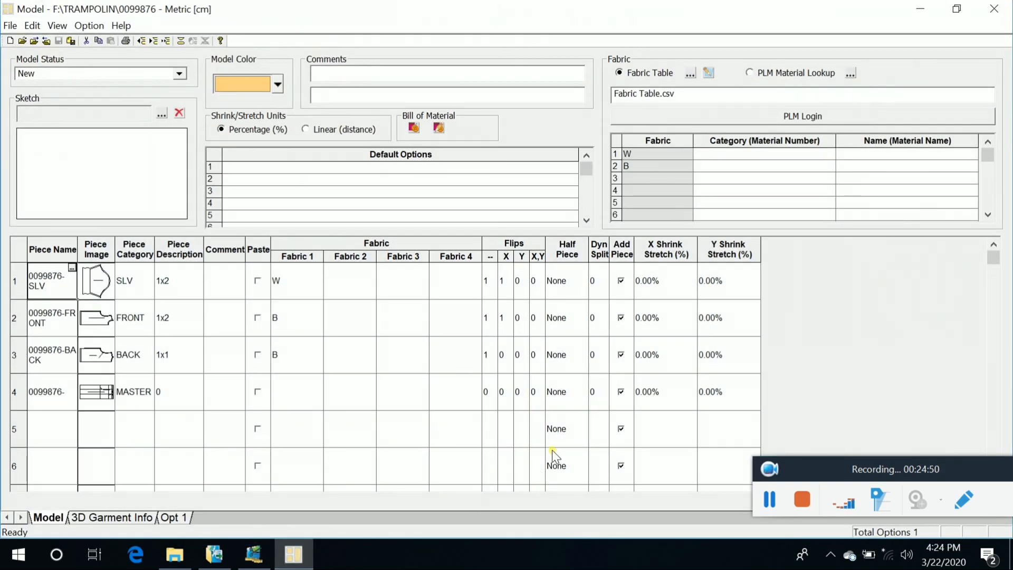
left_click(488, 293)
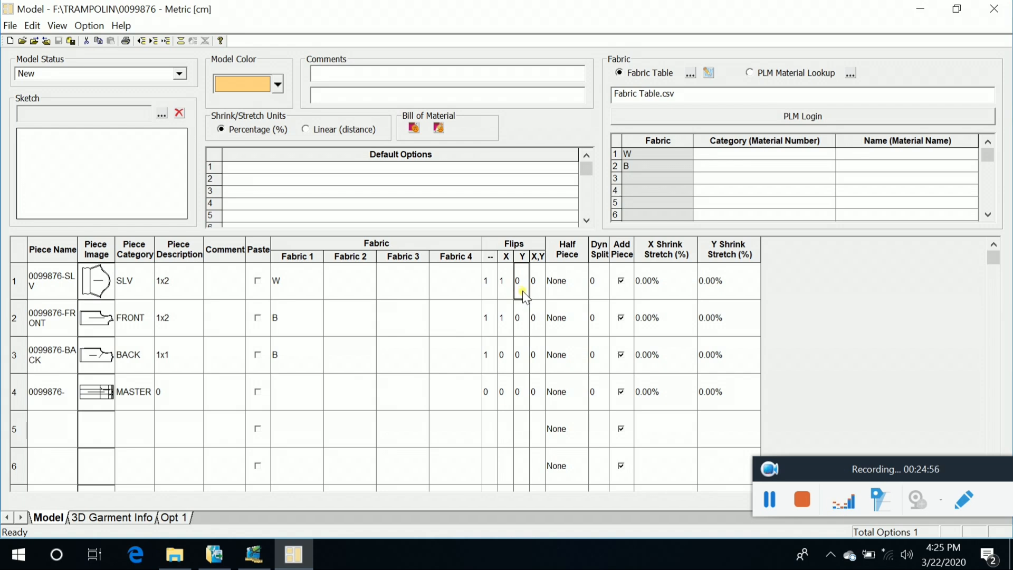
left_click(293, 554)
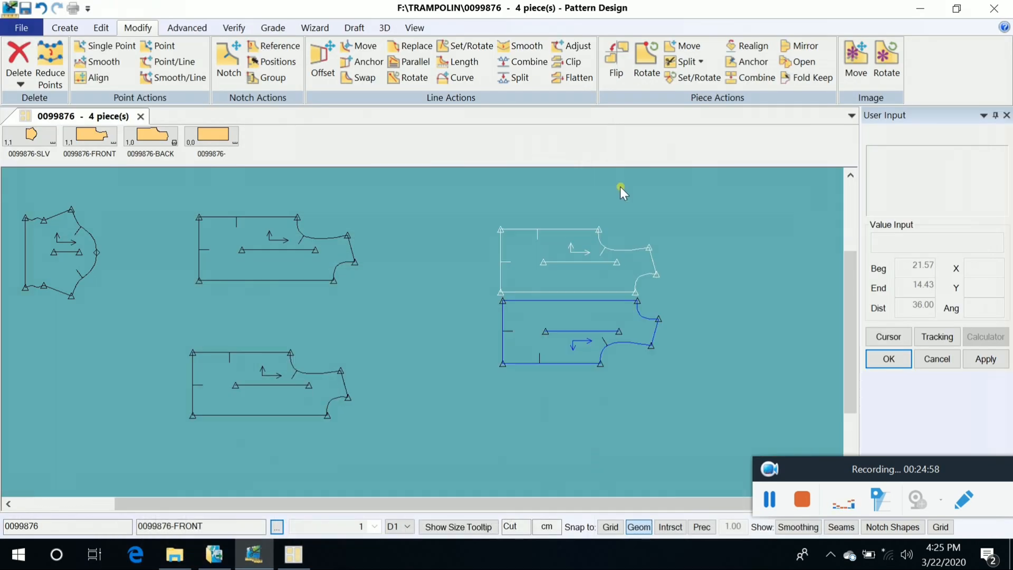
Flip the upper-left front copy into the upper-left quadrant and place it beside the unflipped copy
left_click(622, 71)
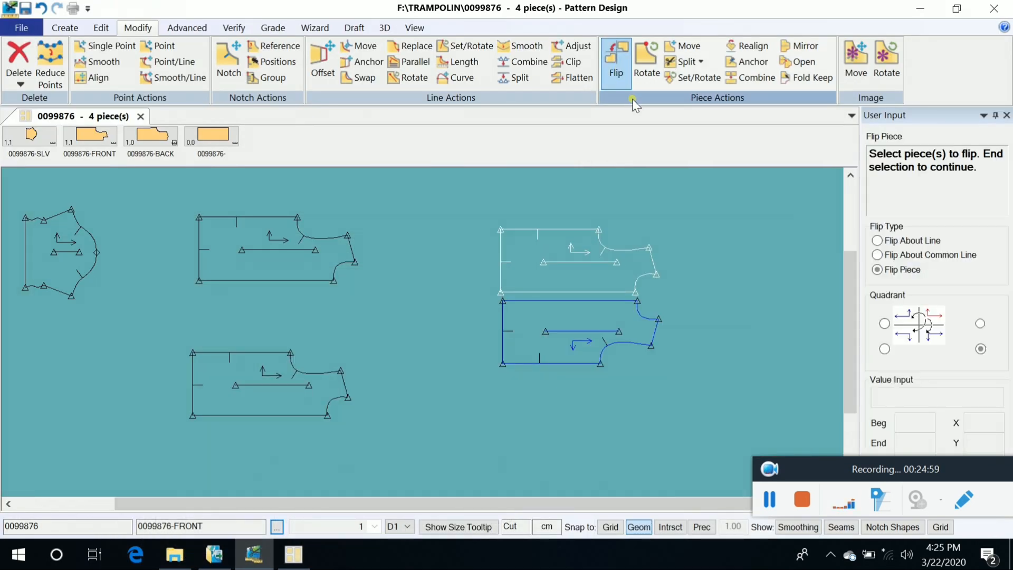
left_click(885, 324)
left_click(343, 264)
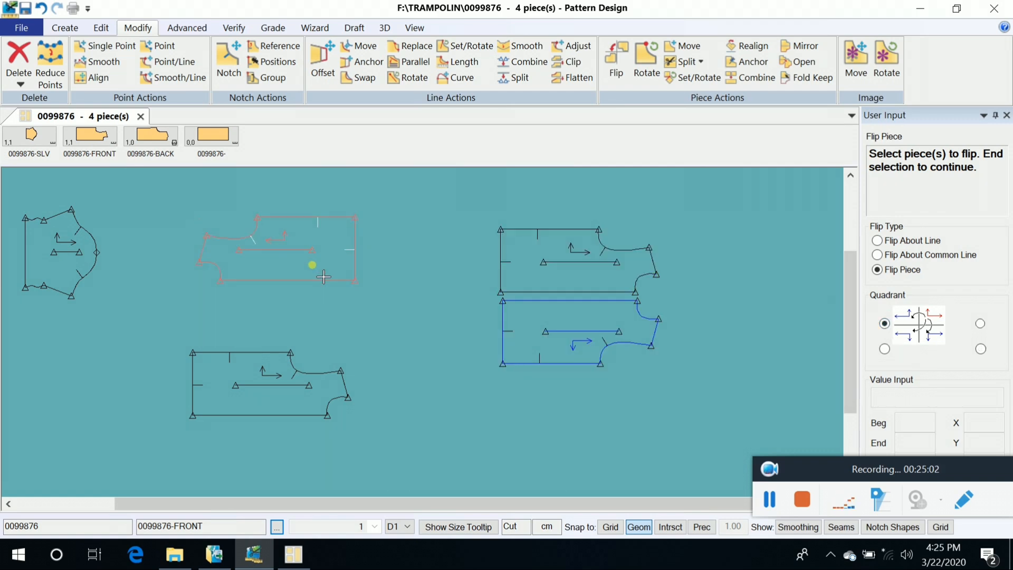
right_click(464, 234)
left_click(464, 255)
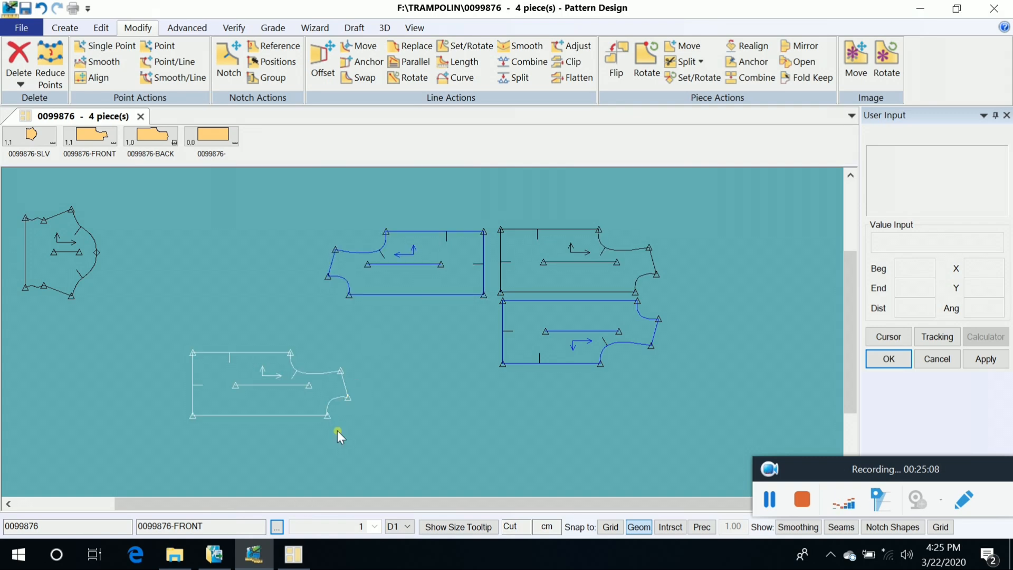
Examine the sleeve's -- and Y flip quantities in the Model Editor and switch back to Pattern Design
left_click(293, 554)
left_click(495, 294)
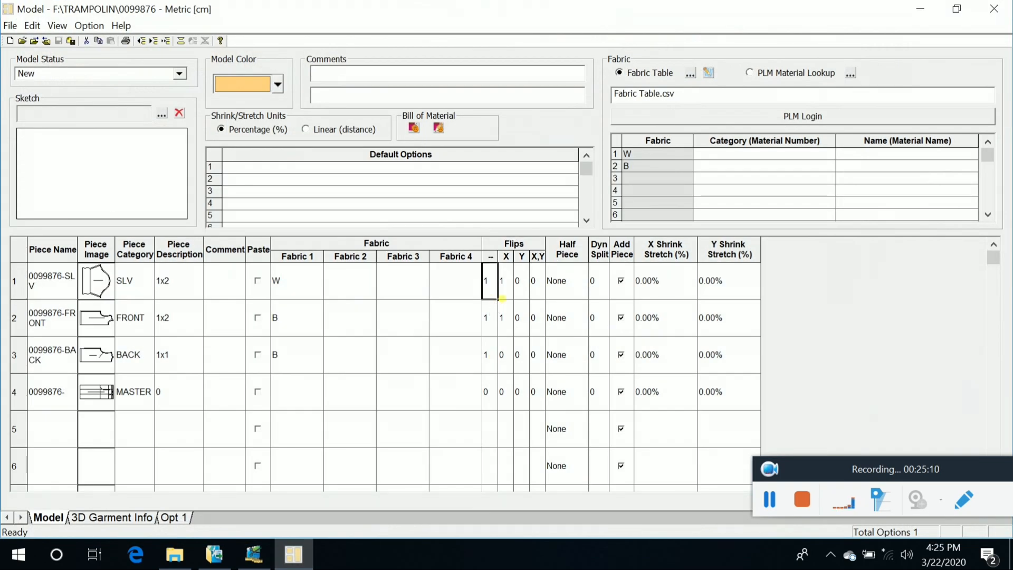
left_click(527, 288)
left_click(307, 550)
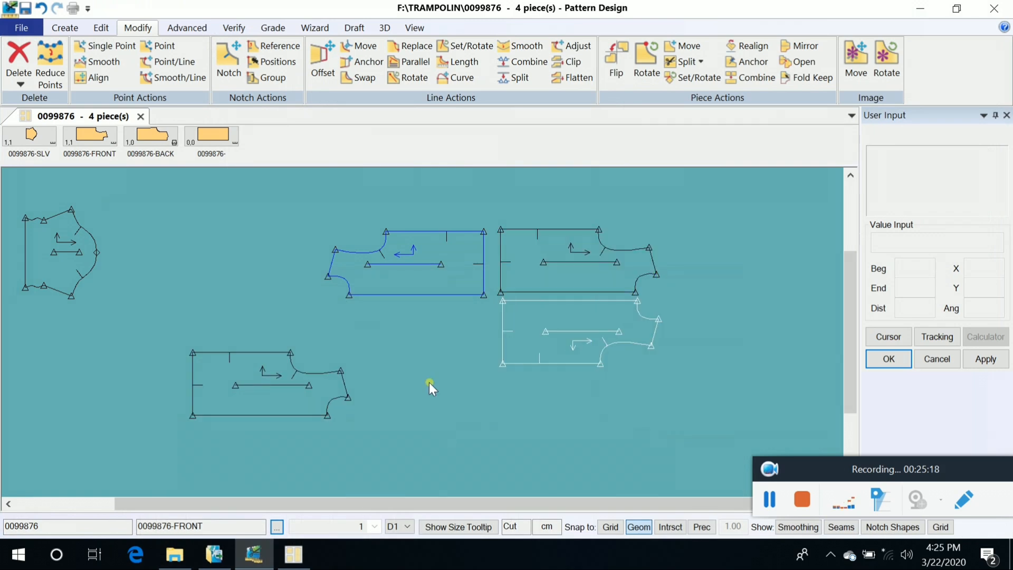
Move the last unflipped front copy beneath the copy in the upper-left quadrant
left_click(333, 386)
left_click(526, 311)
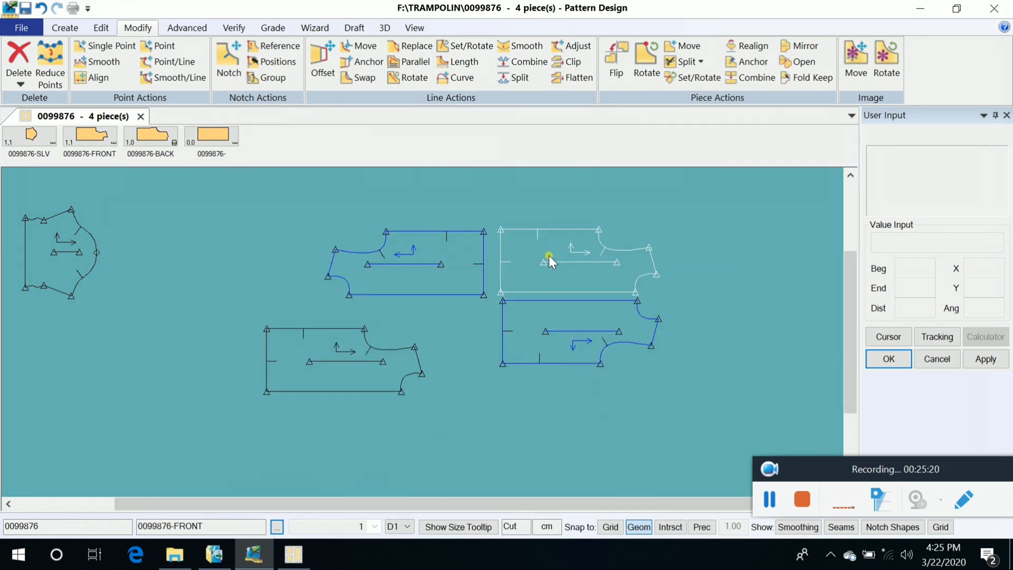
left_click(566, 311)
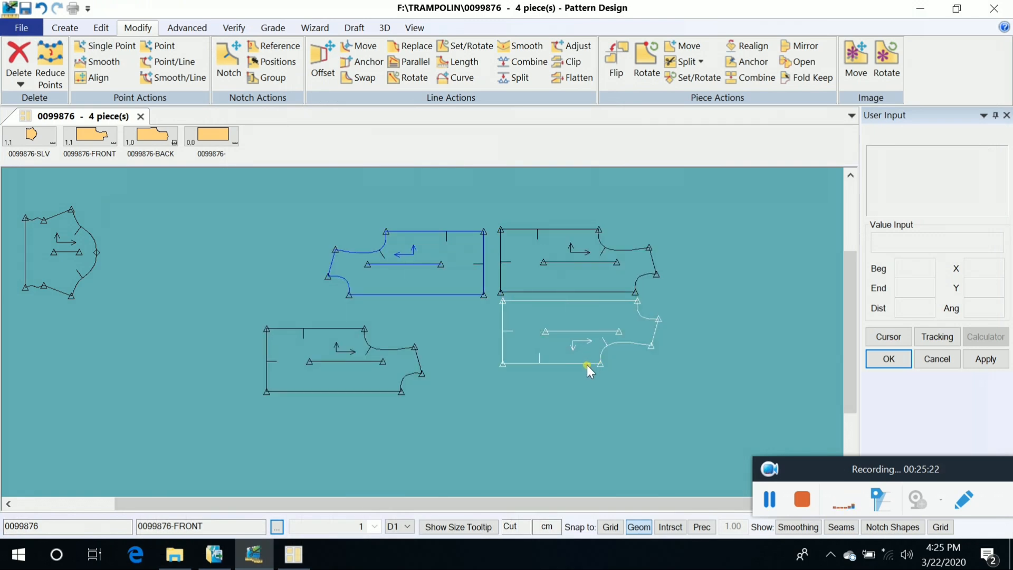
left_click(439, 283)
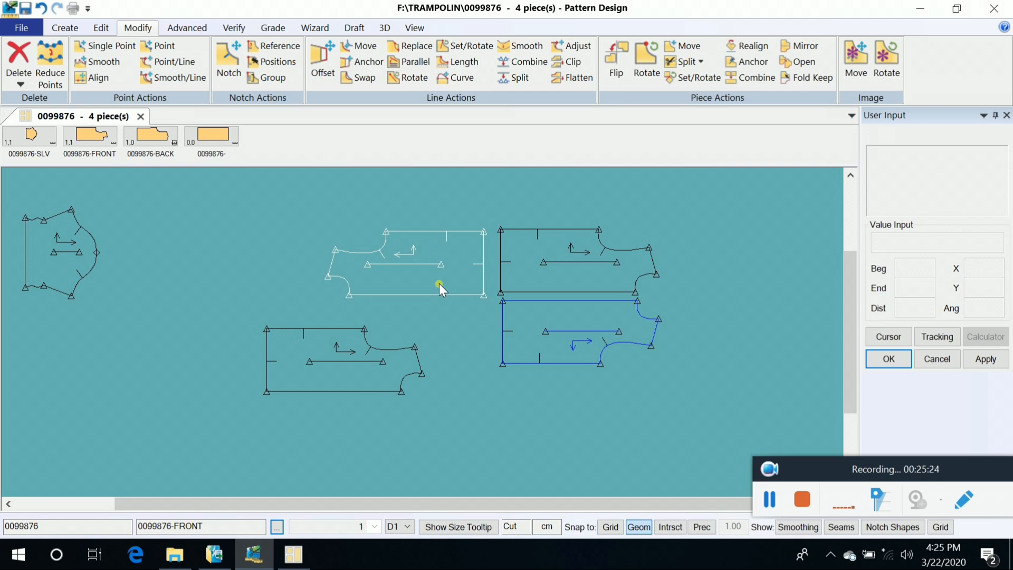
left_click_drag(375, 361, 430, 355)
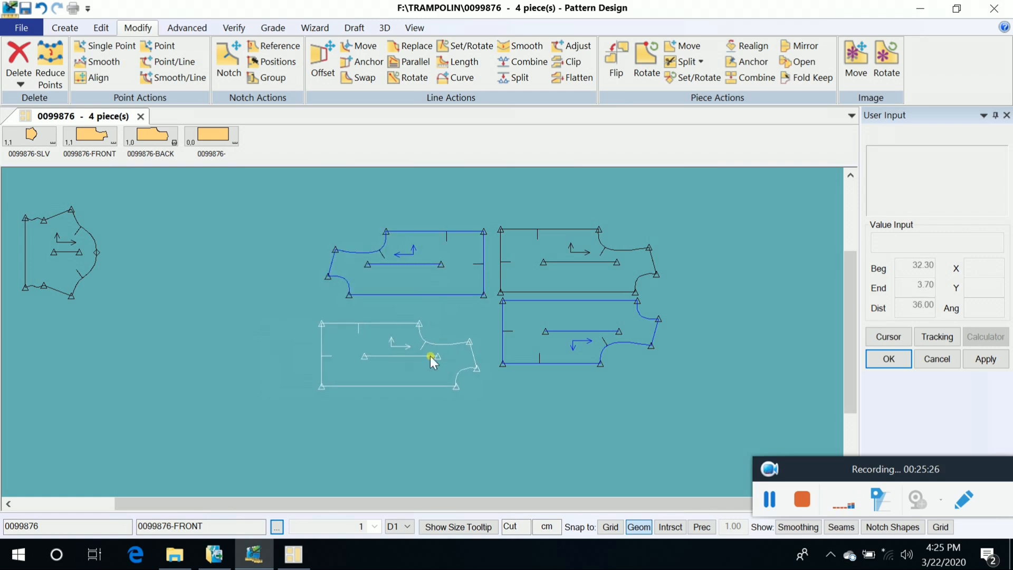
Flip the front copy below the upper-left one into the lower-left quadrant using the Flip Piece type
left_click(616, 58)
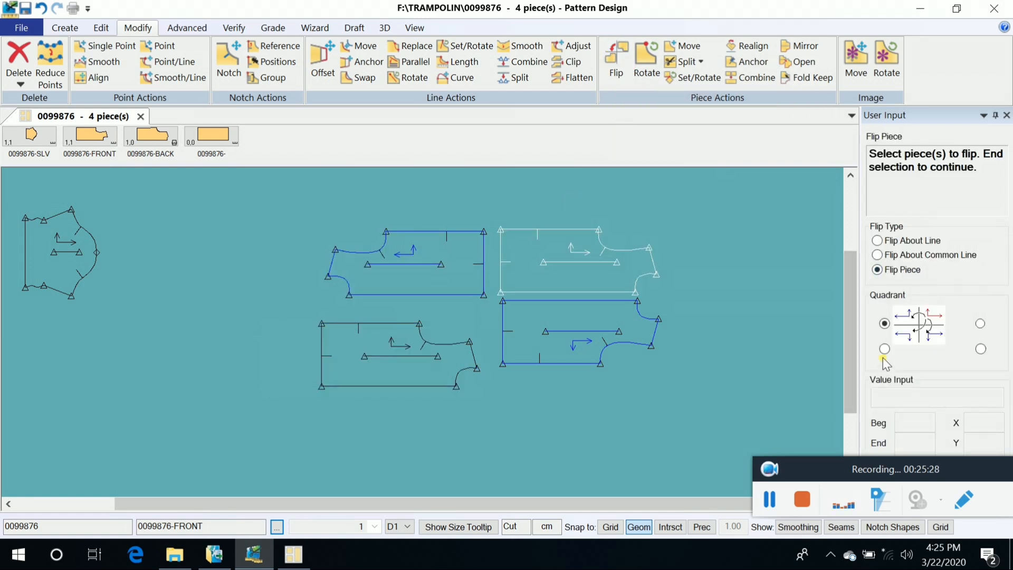
left_click(389, 347)
right_click(393, 349)
left_click(393, 349)
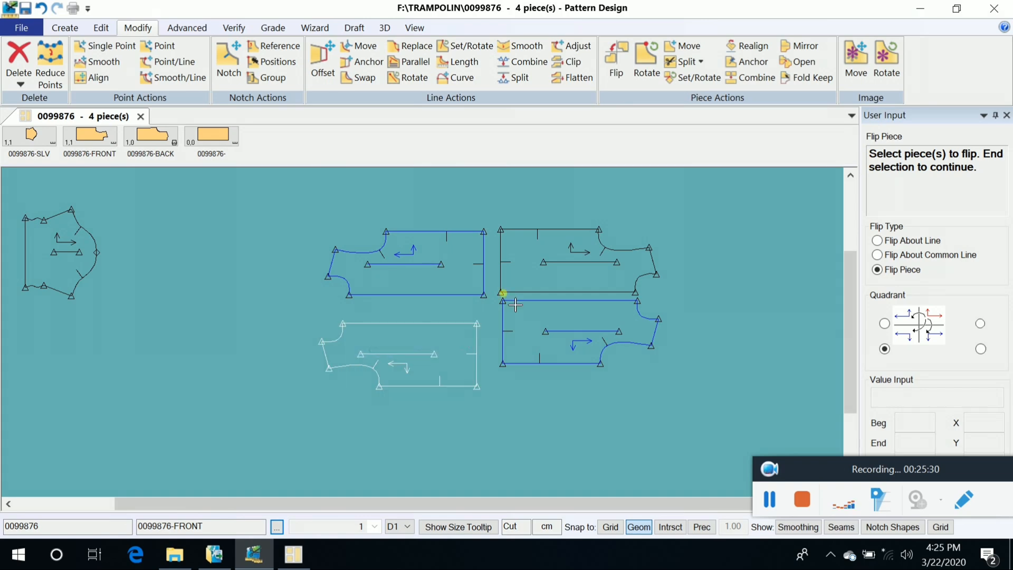
right_click(644, 208)
left_click(642, 207)
Compare the sleeve's description and its flip quantities in the Model Editor with the flipped front copies in Pattern Design
left_click(294, 554)
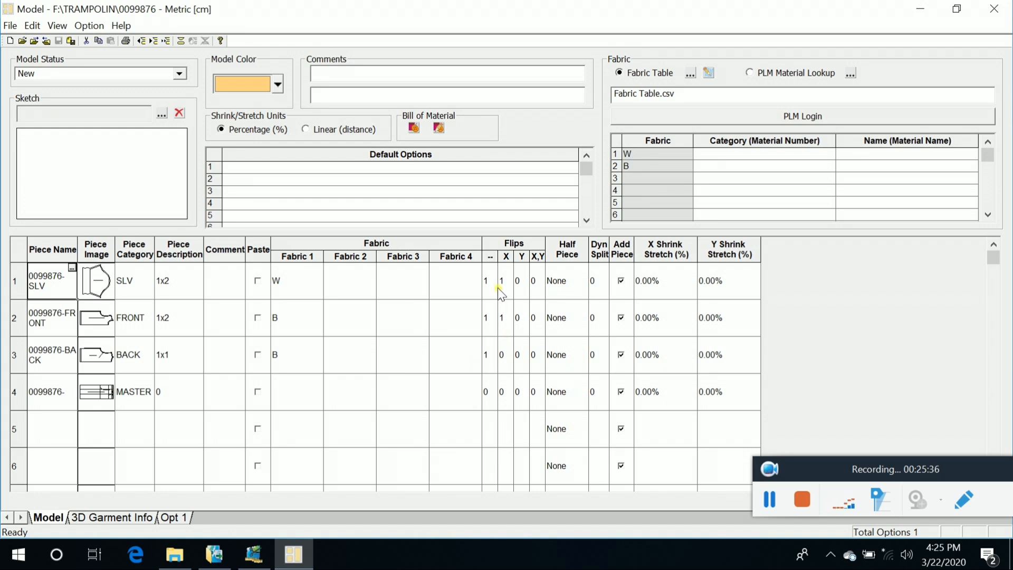
left_click(174, 293)
left_click(479, 285)
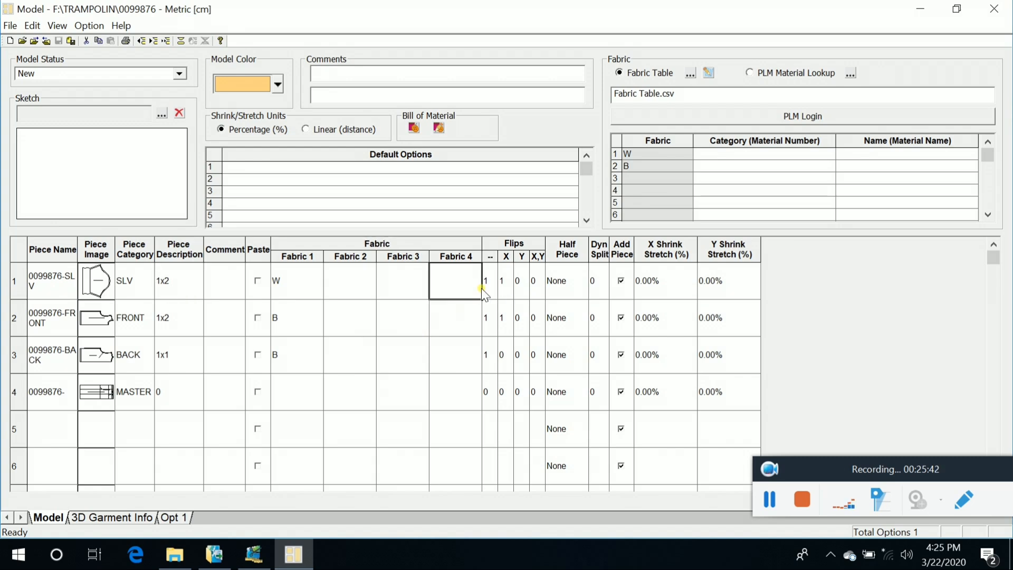
left_click(506, 288)
double_click(525, 288)
left_click(287, 556)
left_click(248, 556)
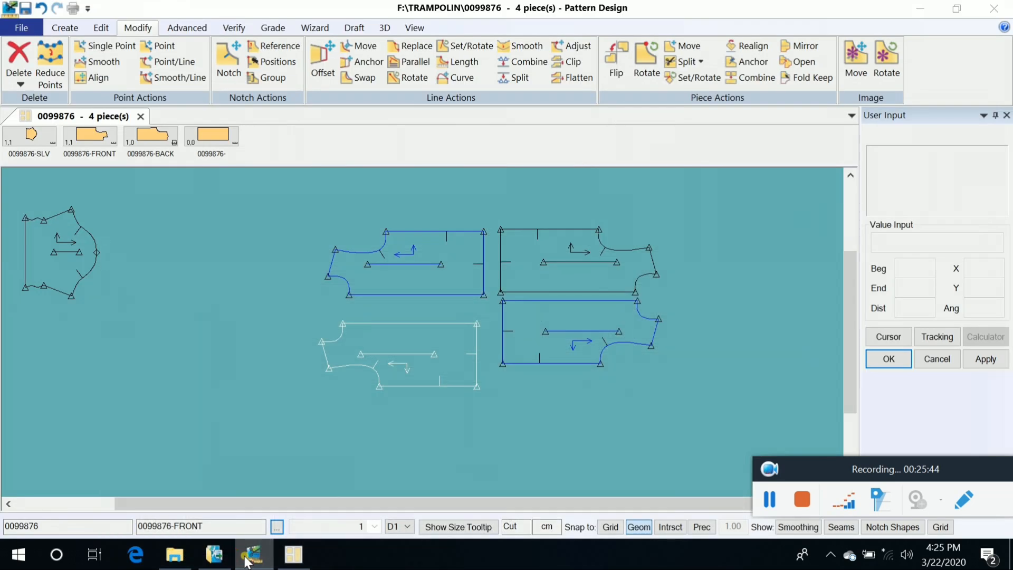
left_click(248, 557)
left_click(280, 557)
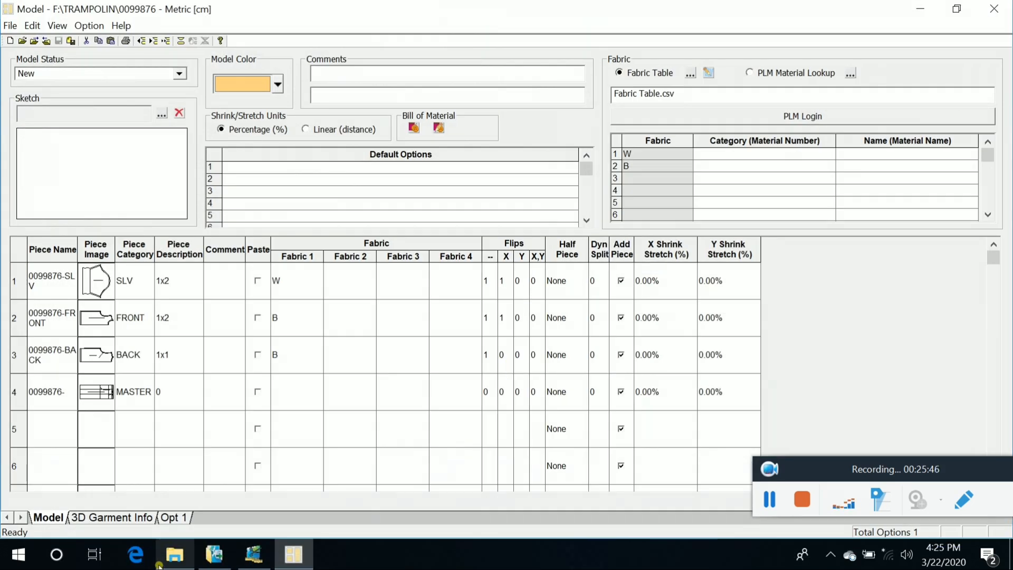
left_click(175, 554)
left_click(254, 554)
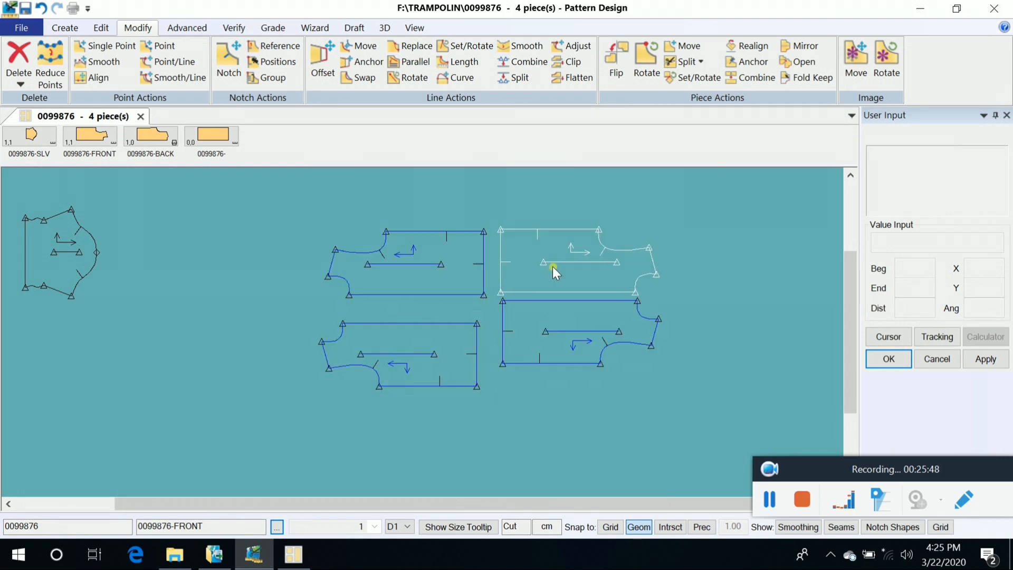
Move the two lower flipped front copies up close against the two upper ones
left_click_drag(520, 334, 522, 327)
left_click_drag(450, 342, 461, 319)
left_click(359, 305)
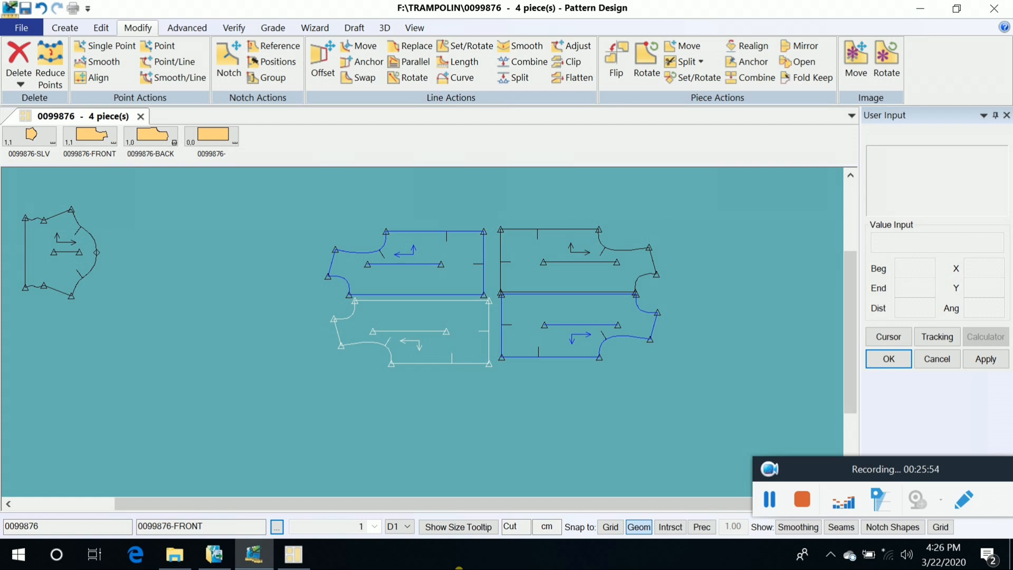
Switch to the Model Editor and close model 0099876
left_click(293, 554)
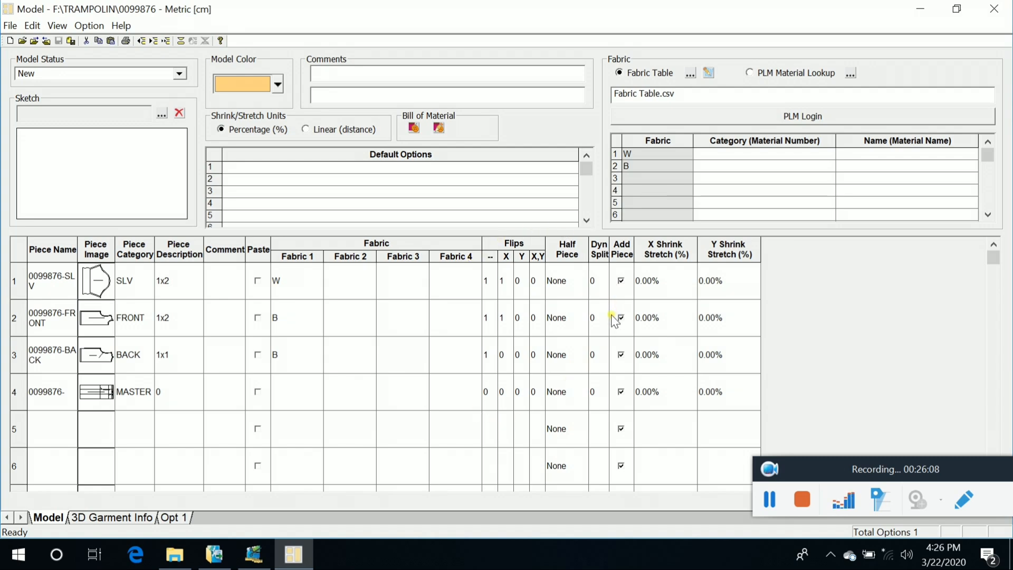
left_click(993, 7)
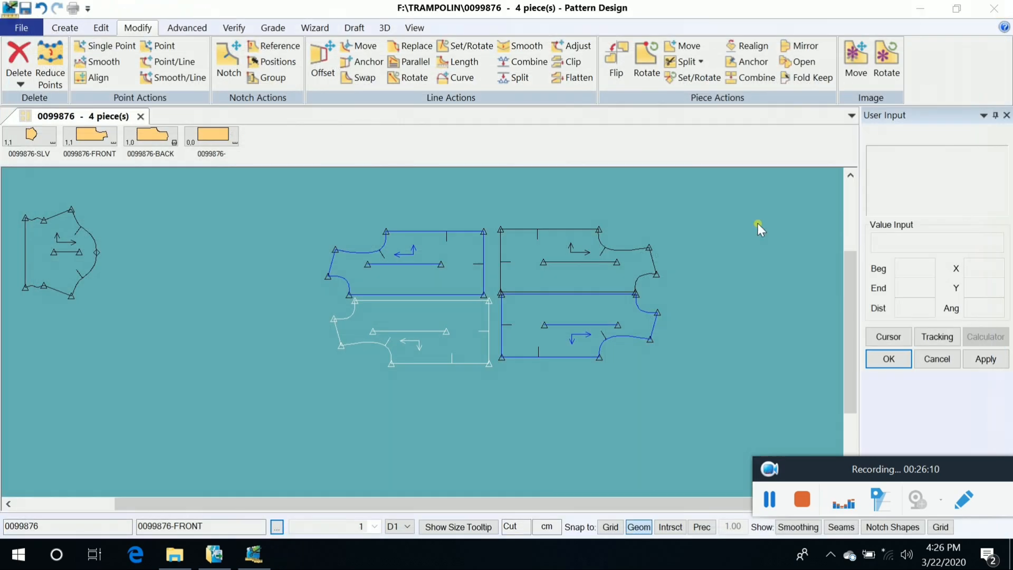
Clear the flipped front copies from the work area and place the 0099876-BACK piece in it
left_click(623, 68)
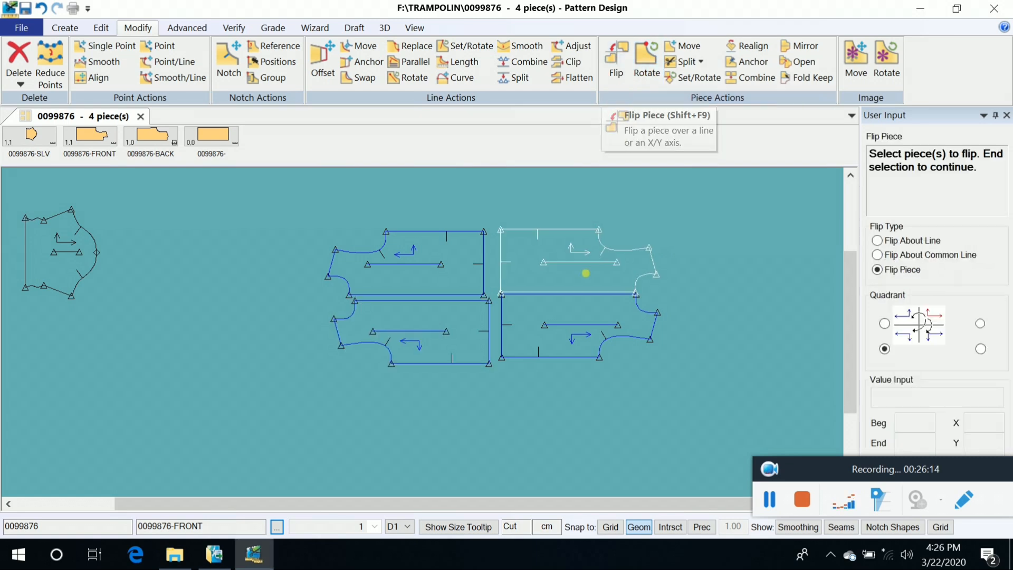
key("F12")
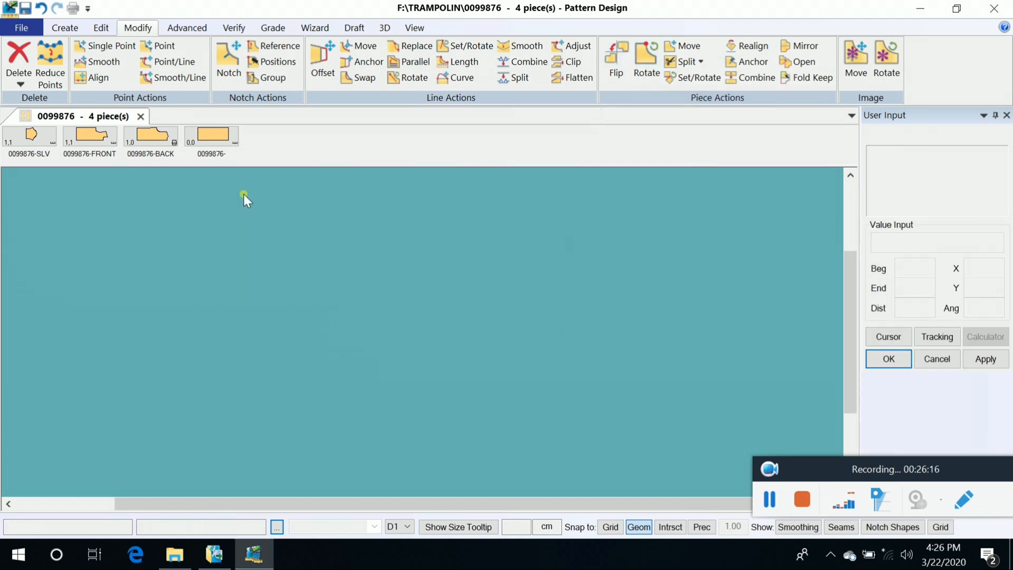
left_click(160, 143)
left_click(395, 339)
Rotate the back piece by one clockwise increment of 15 degrees
key("F8")
scroll(577, 410, "down", 3)
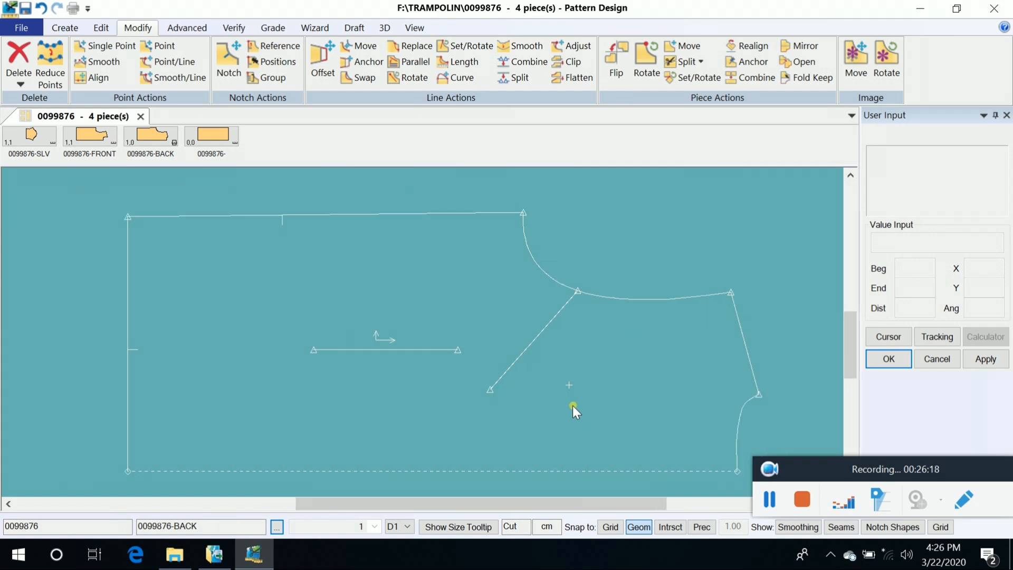
scroll(563, 374, "down", 1)
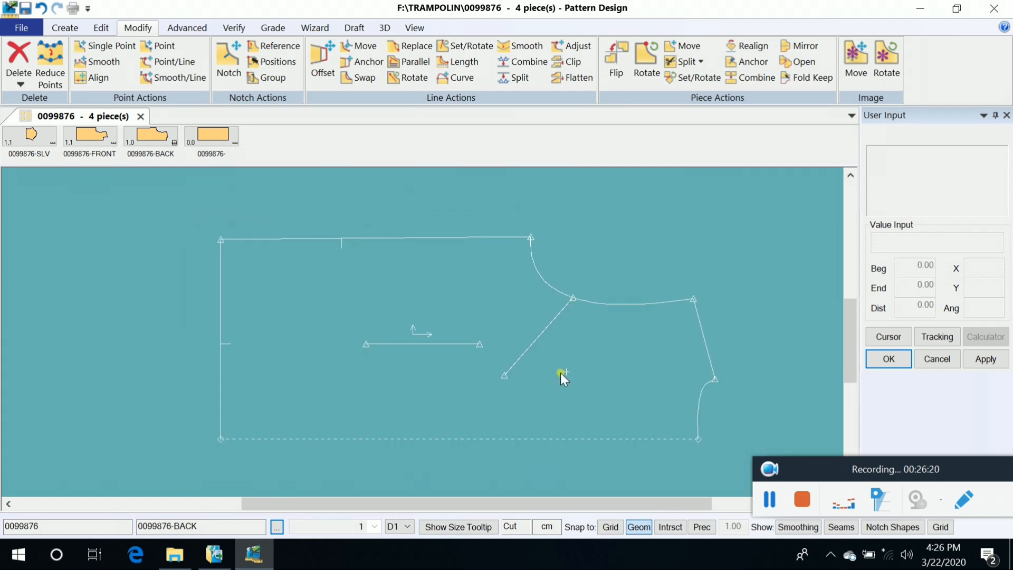
middle_click_drag(565, 373, 597, 362)
left_click(648, 69)
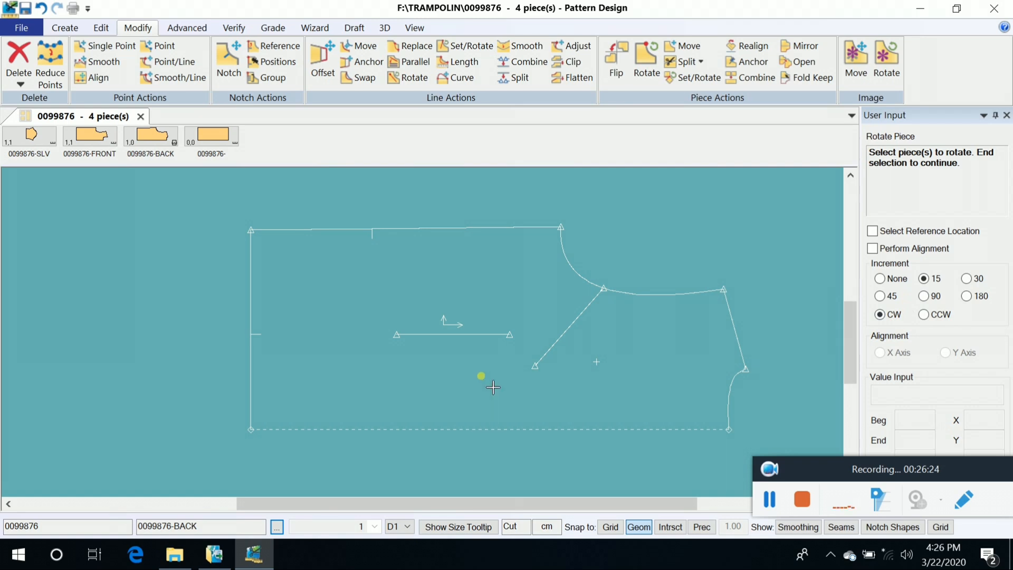
left_click(479, 378)
right_click(481, 378)
left_click(482, 378)
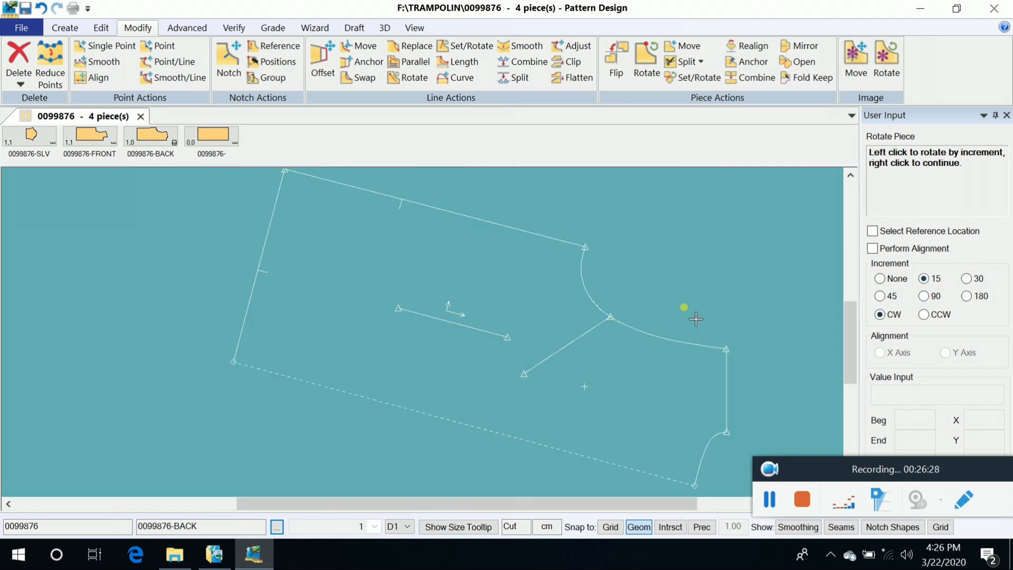
right_click(675, 302)
left_click(663, 292)
left_click(562, 400)
right_click(698, 344)
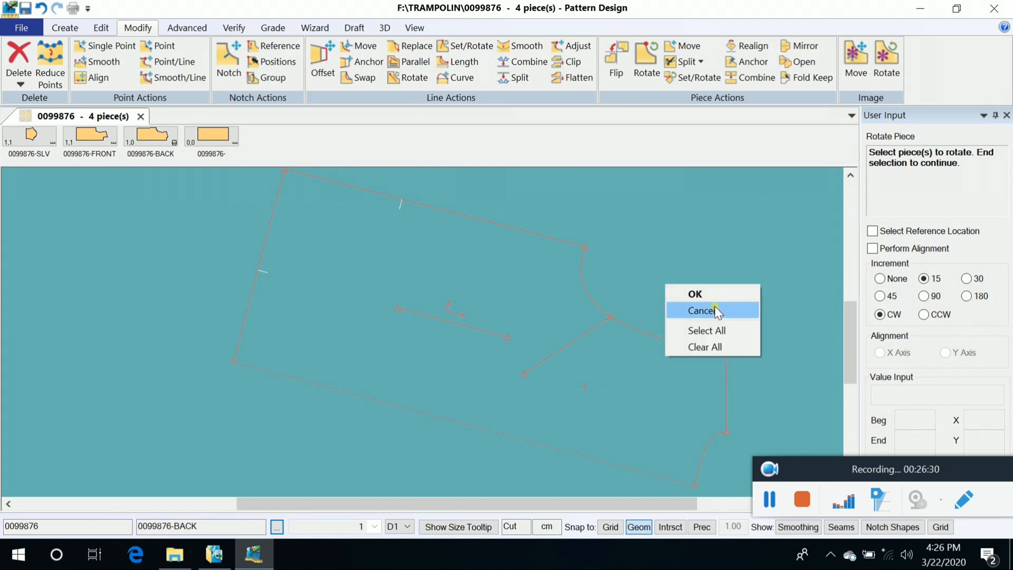
left_click(691, 293)
left_click(551, 370)
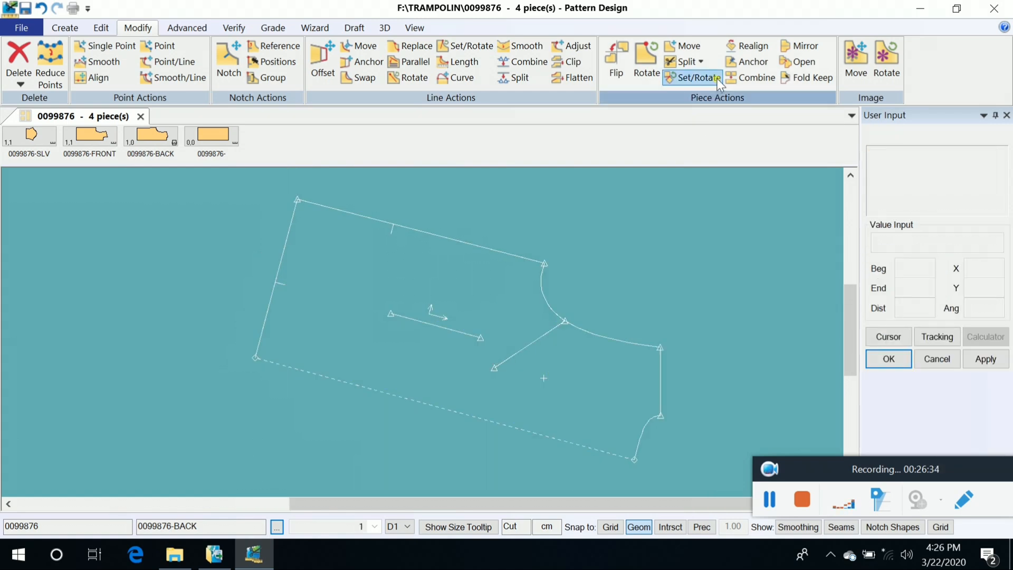
Realign the rotated back piece to its grain and grade reference lines with the Realign Piece option
left_click(753, 50)
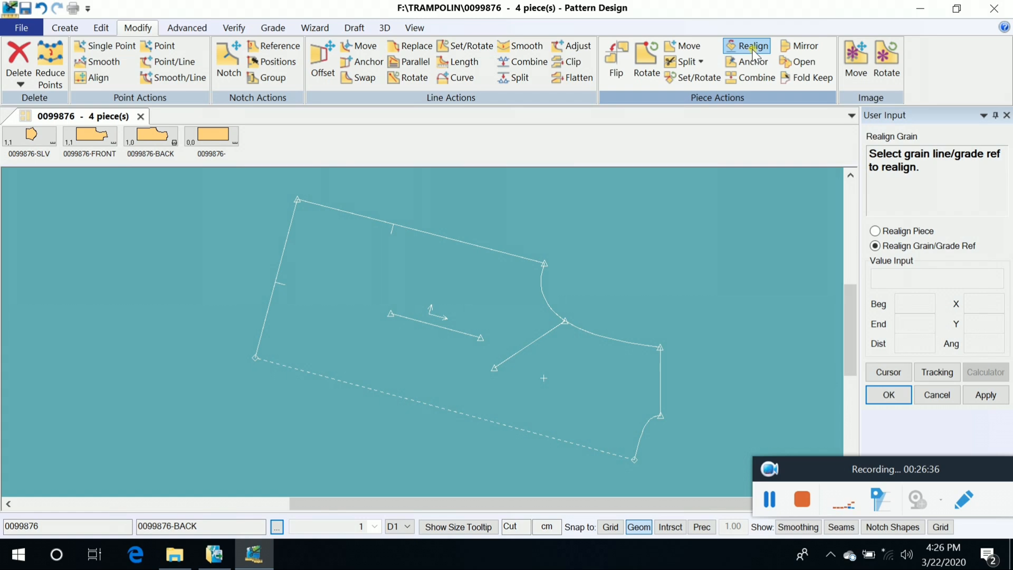
left_click(919, 233)
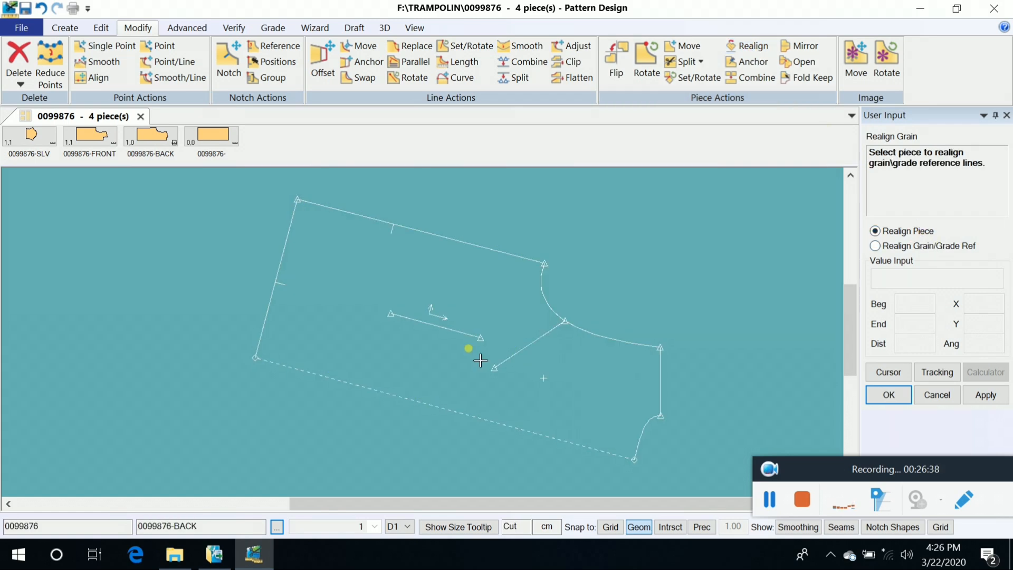
left_click(463, 344)
right_click(461, 344)
left_click(461, 344)
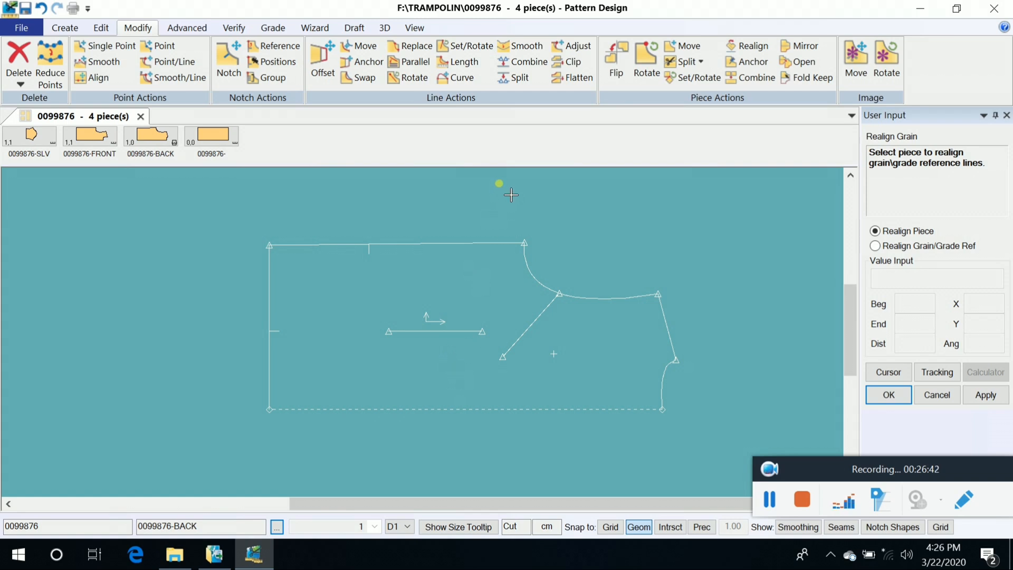
Rotate the back piece's grain line slightly counterclockwise about its left end
left_click(407, 77)
left_click(430, 336)
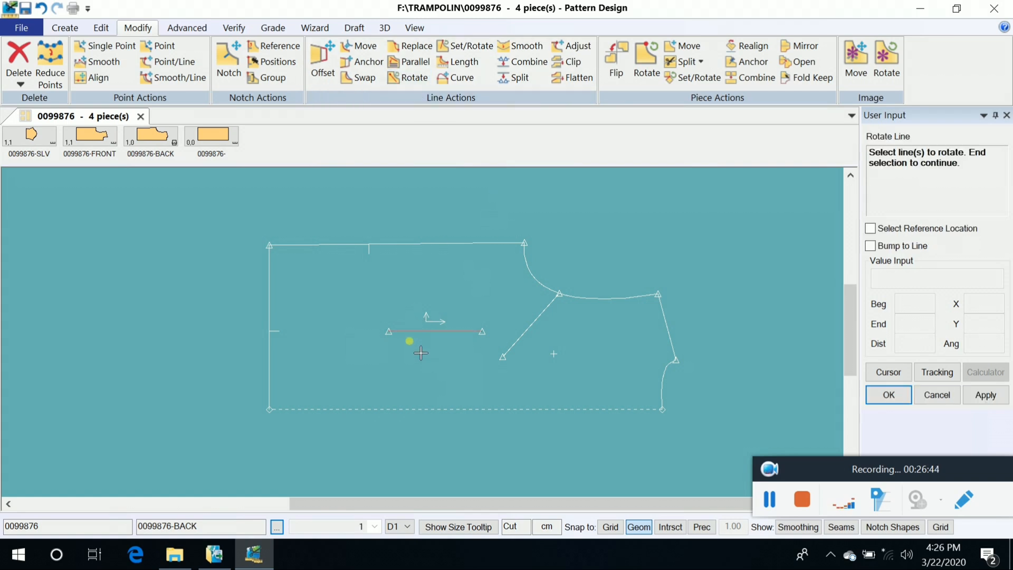
left_click(433, 330)
right_click(437, 367)
left_click(436, 366)
left_click(407, 345)
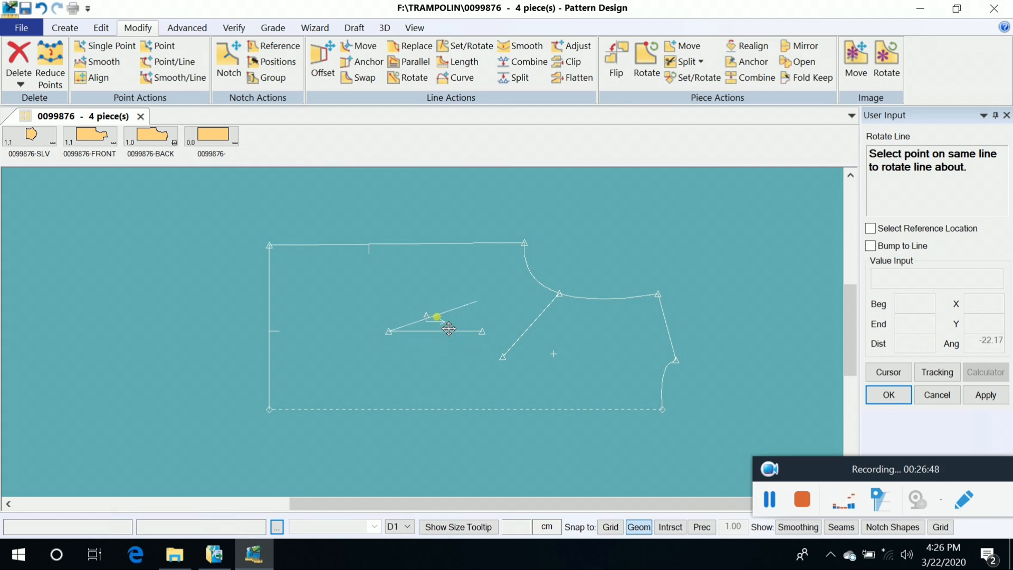
left_click(437, 321)
right_click(614, 247)
left_click(603, 242)
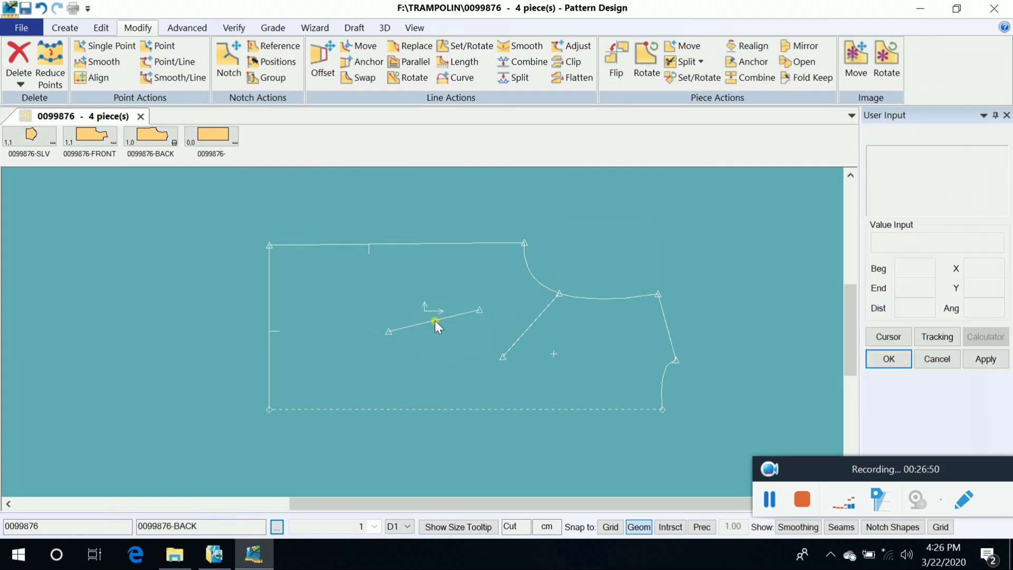
Realign the back piece's tilted grain line to horizontal with the Realign Grain/Grade Ref option
left_click(747, 47)
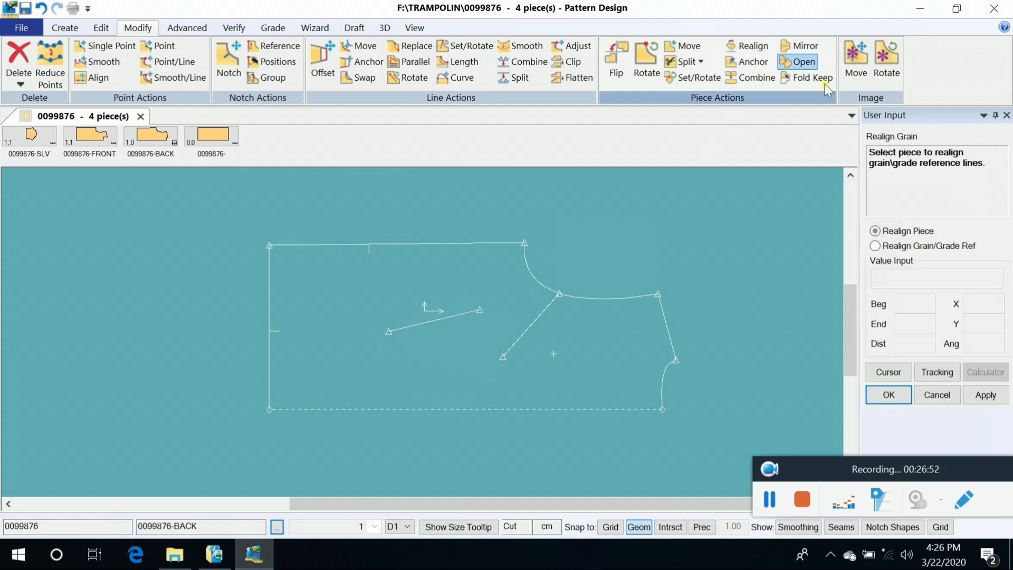
left_click(920, 246)
left_click(467, 332)
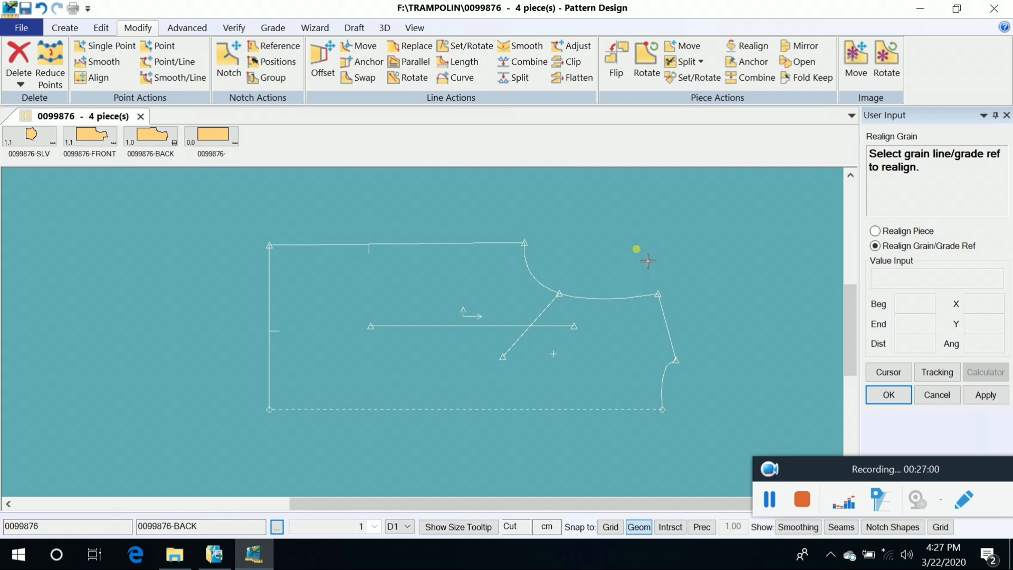
right_click(668, 242)
left_click(677, 256)
Anchor the back piece in the work area
scroll(653, 295, "down", 1)
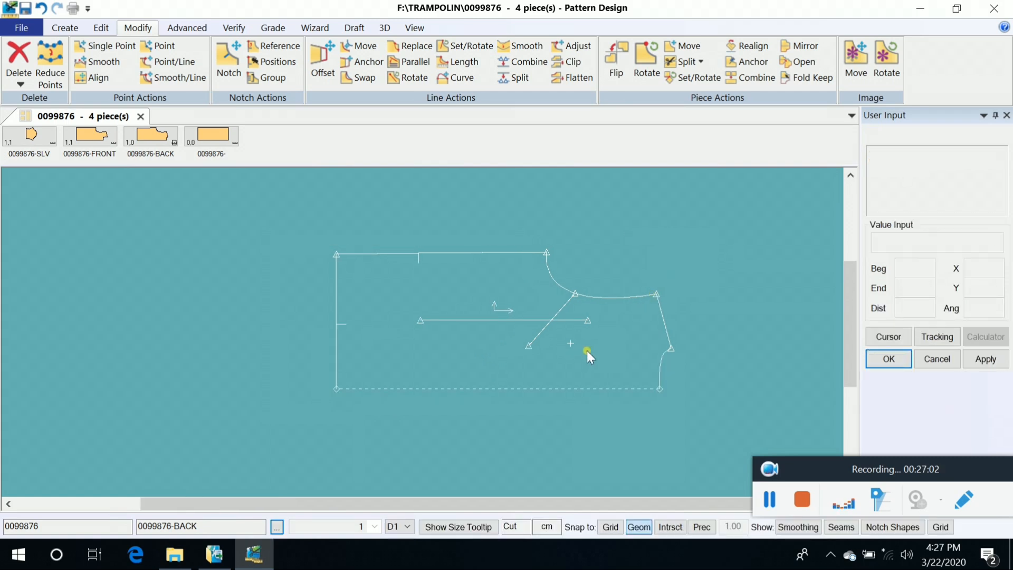
middle_click_drag(590, 350, 561, 325)
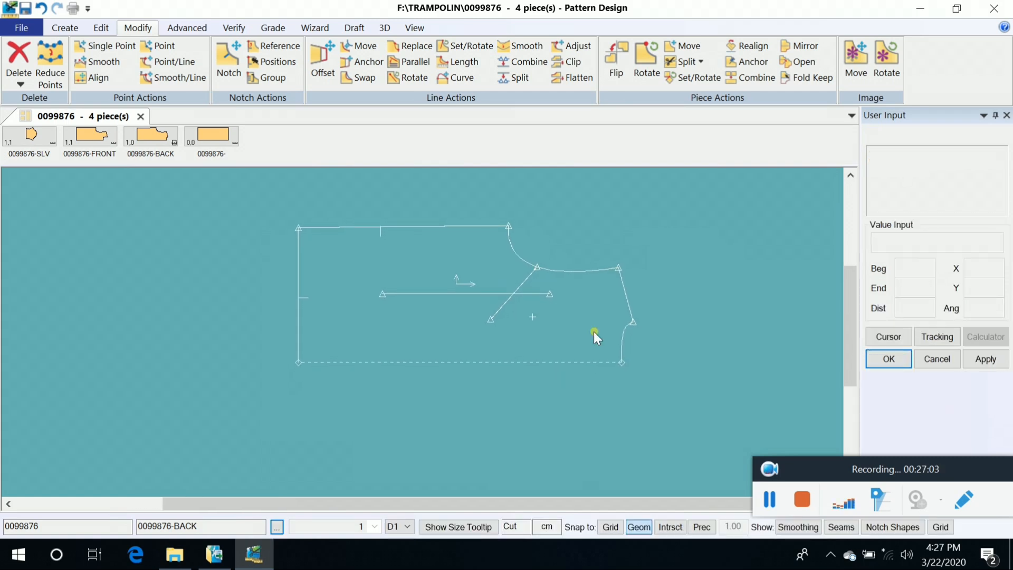
left_click(746, 61)
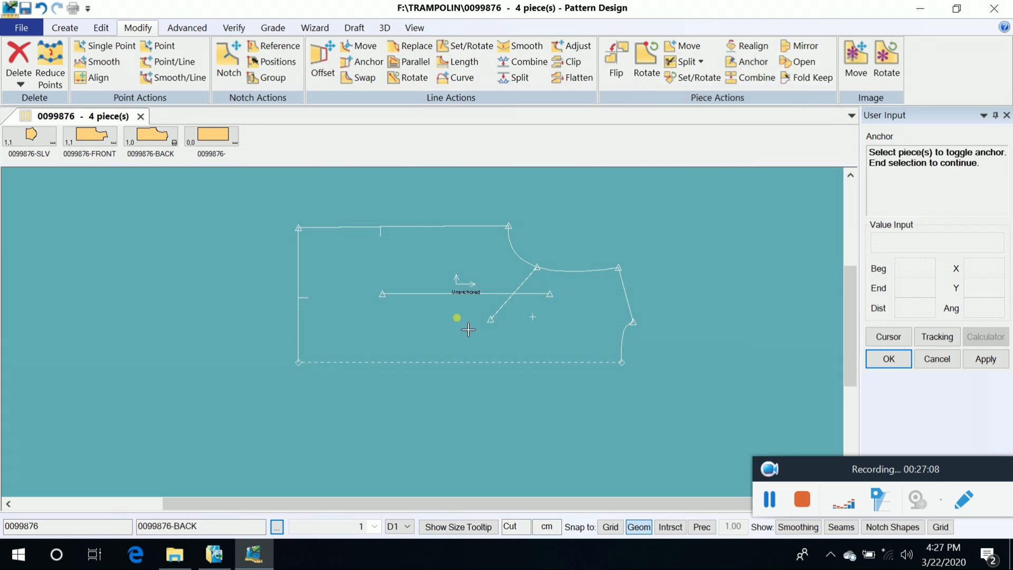
left_click(457, 319)
right_click(454, 319)
left_click(453, 318)
right_click(679, 233)
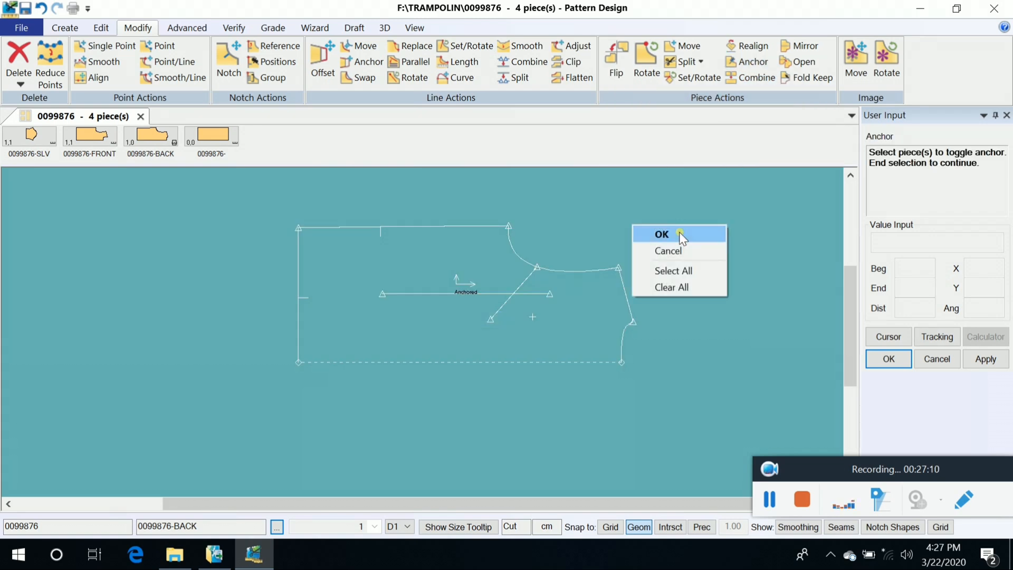
left_click(680, 236)
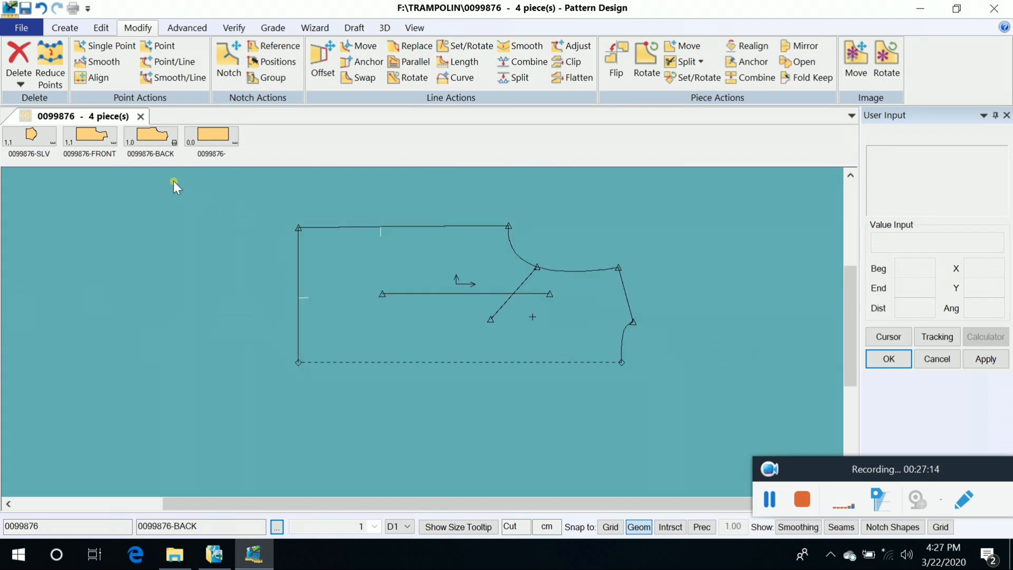
Move a 0099876-FRONT piece around over the anchored back and remove it from the work area
left_click_drag(89, 136, 457, 355)
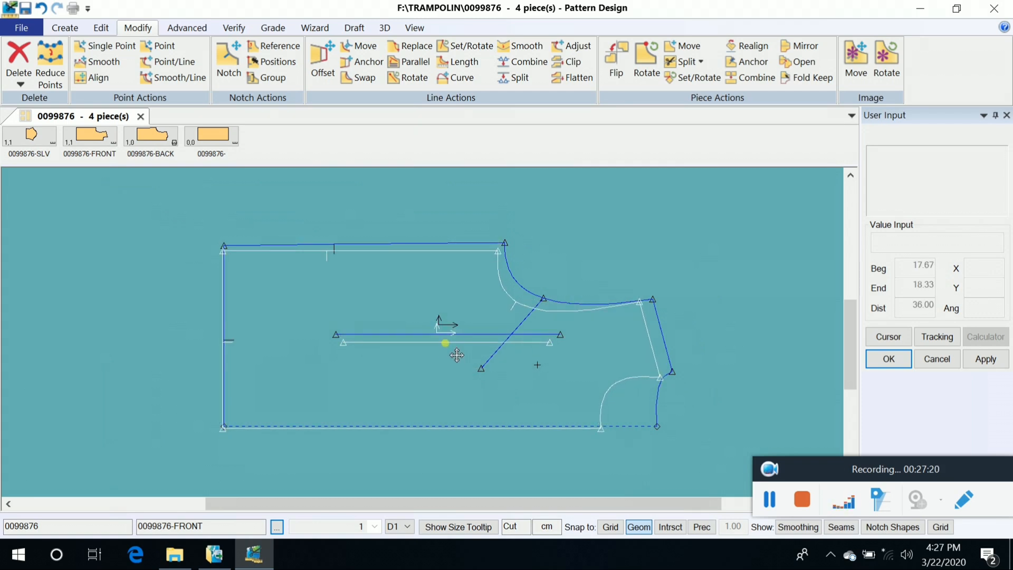
left_click_drag(264, 423, 384, 410)
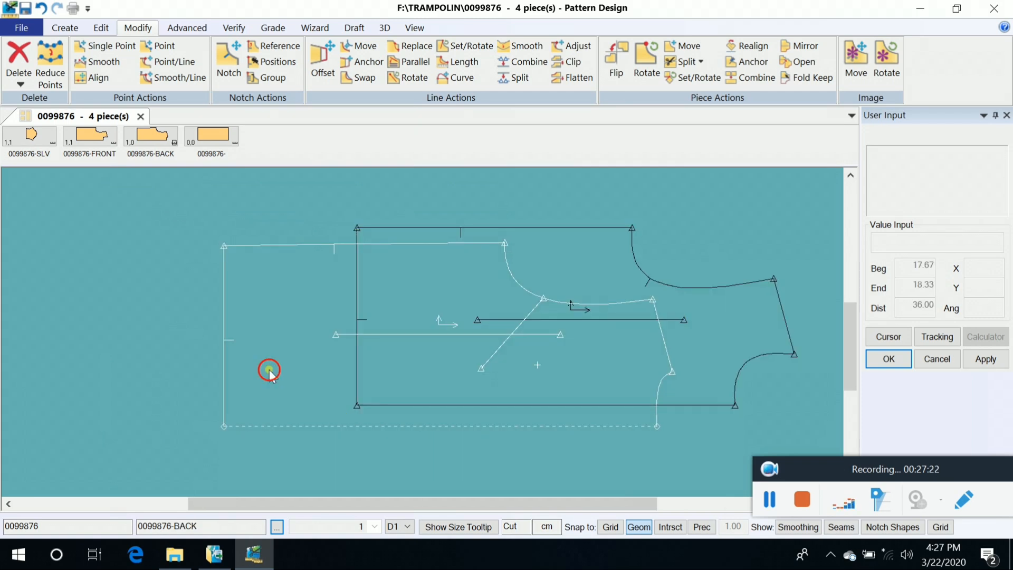
left_click(323, 361)
left_click(474, 372)
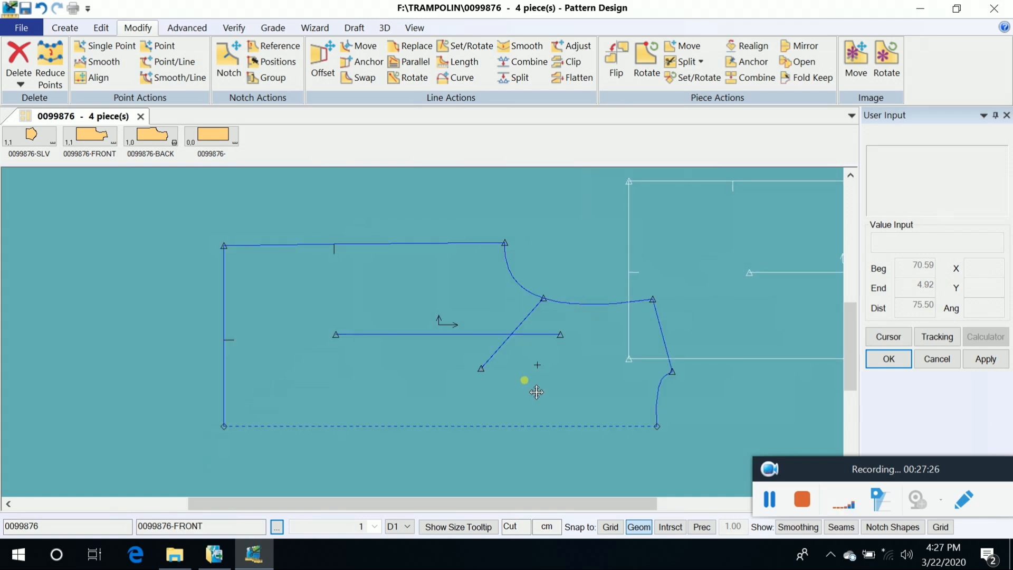
left_click(346, 392)
right_click(605, 358)
left_click(696, 229)
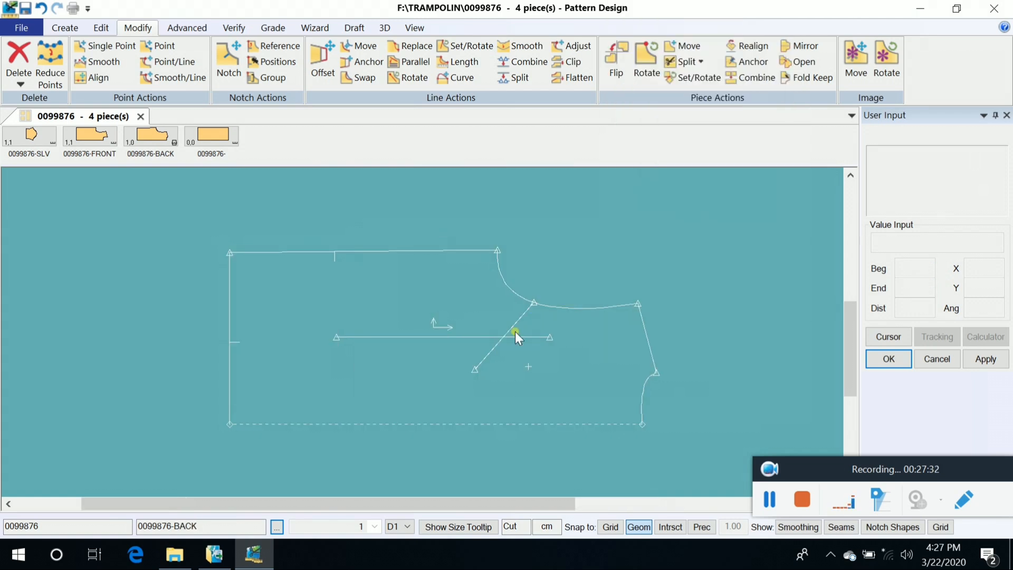
Unanchor the back piece
left_click(747, 63)
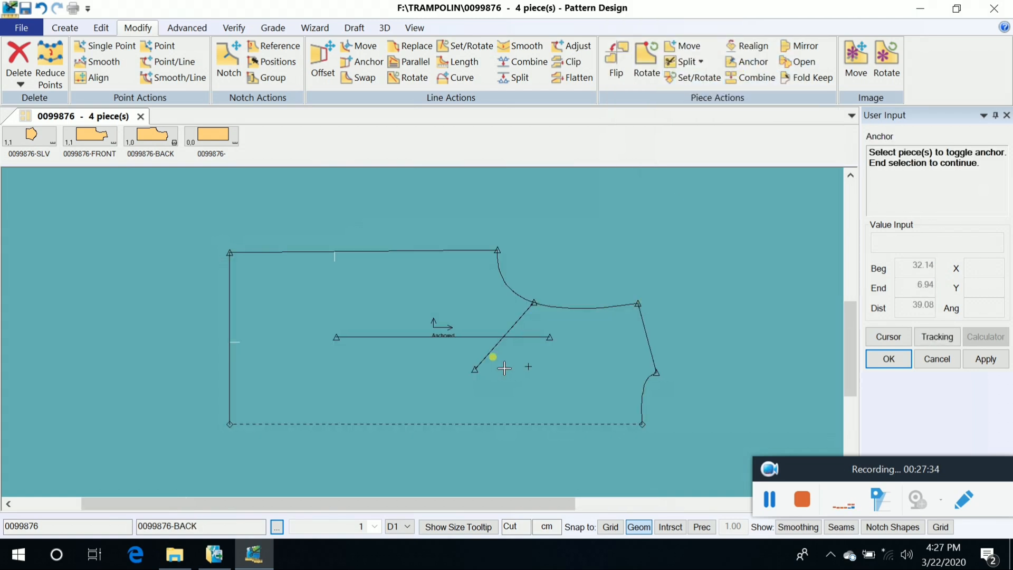
right_click(474, 357)
left_click(489, 357)
right_click(635, 250)
left_click(636, 249)
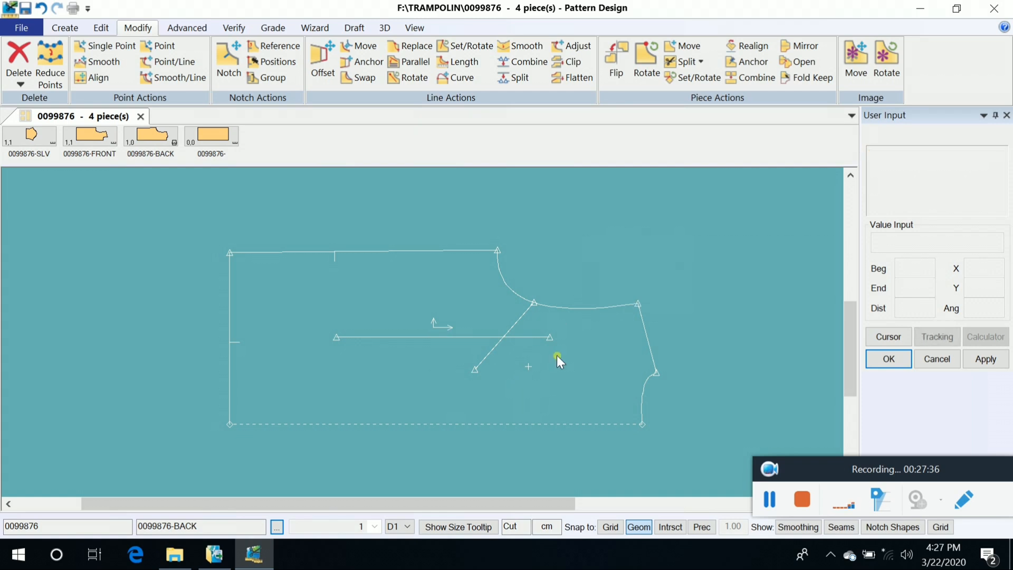
Move the unanchored back piece slightly up and to the right and toggle its anchor once more
left_click_drag(425, 337, 485, 332)
left_click(747, 61)
left_click(446, 352)
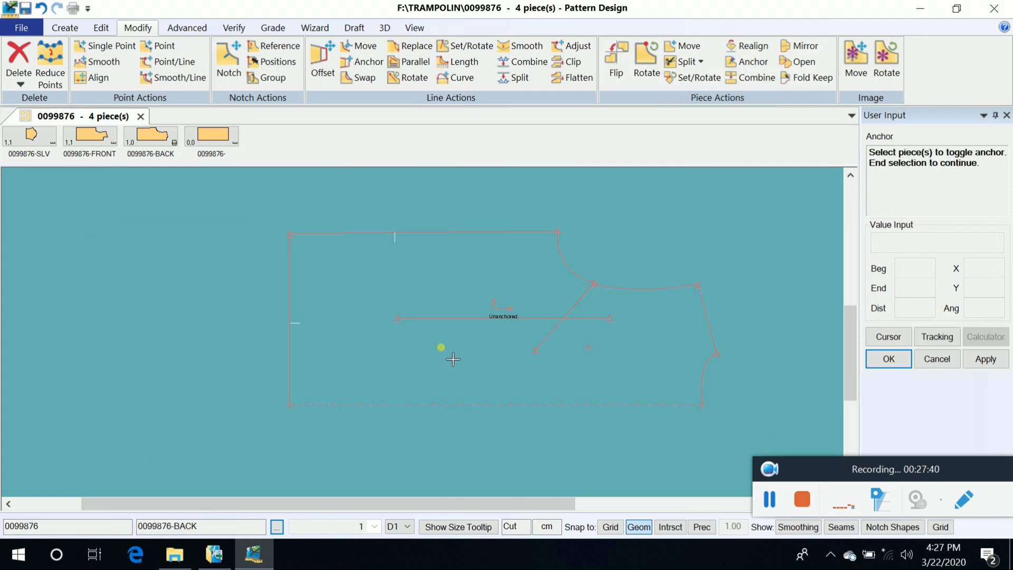
right_click(446, 353)
left_click(438, 349)
Replace the back piece in the work area with the 0099876-FRONT piece, positioned near the centre
right_click(588, 380)
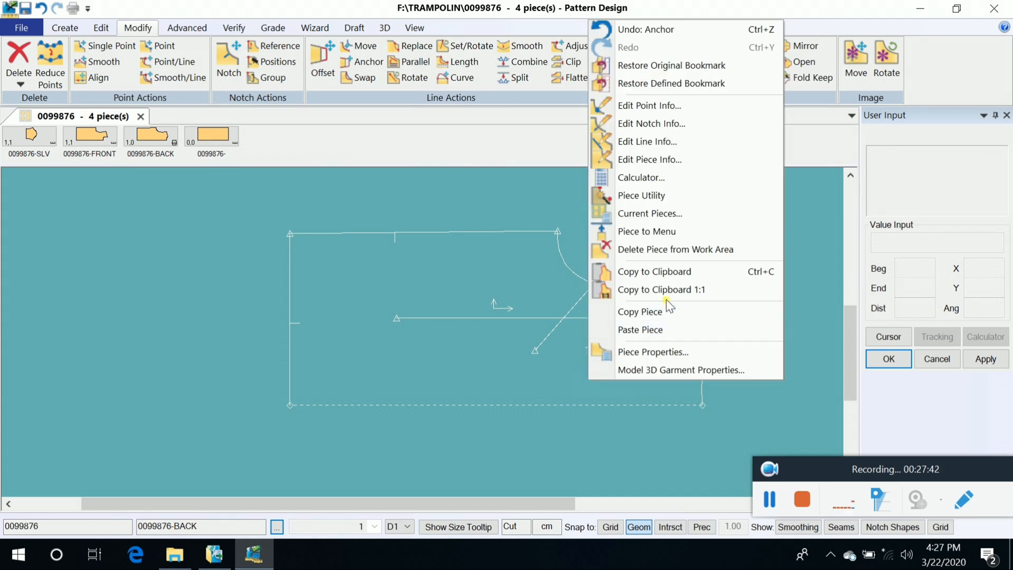
left_click(681, 249)
left_click_drag(91, 135, 362, 425)
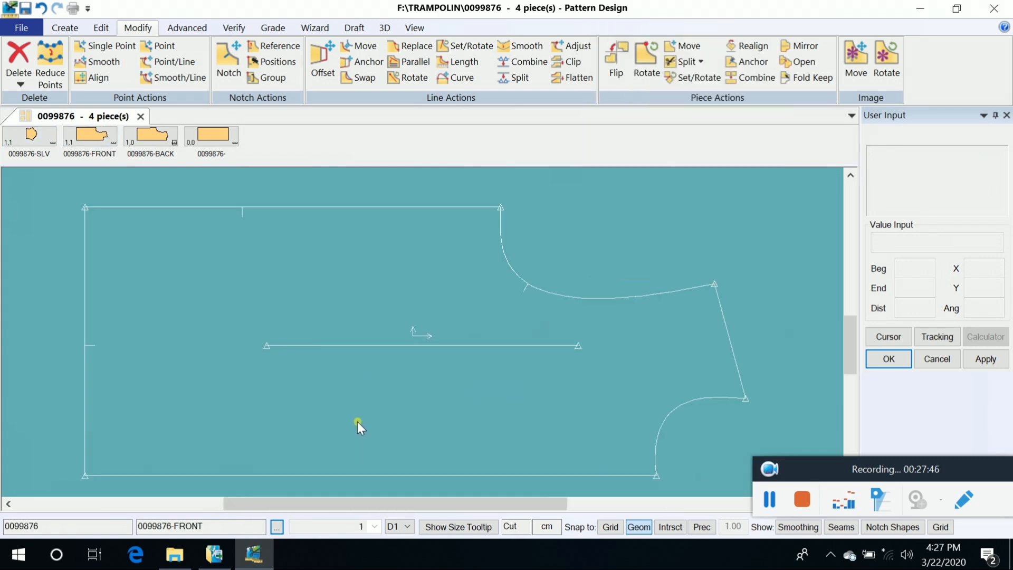
scroll(354, 425, "down", 1)
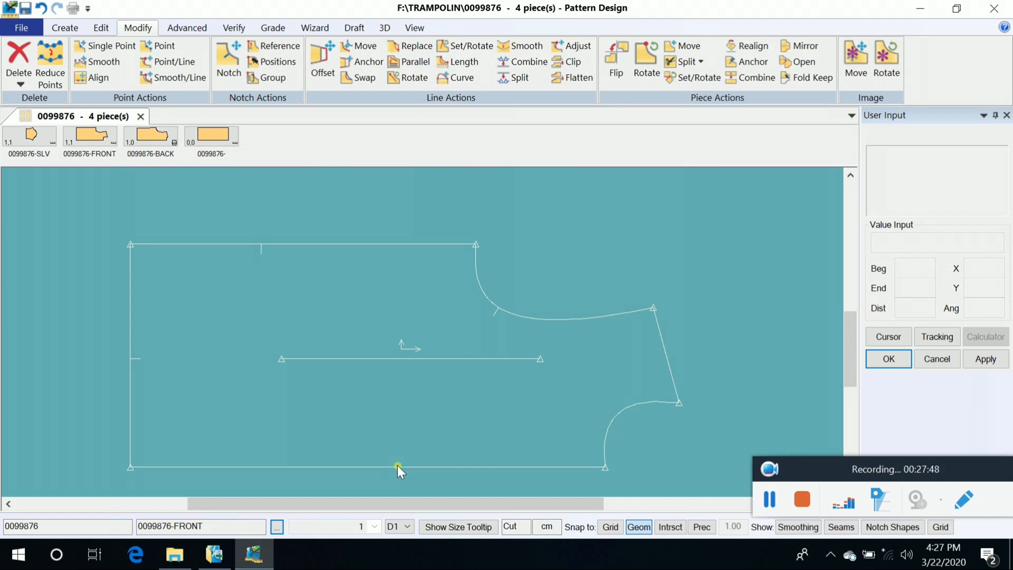
scroll(397, 462, "down", 1)
left_click_drag(448, 413, 549, 349)
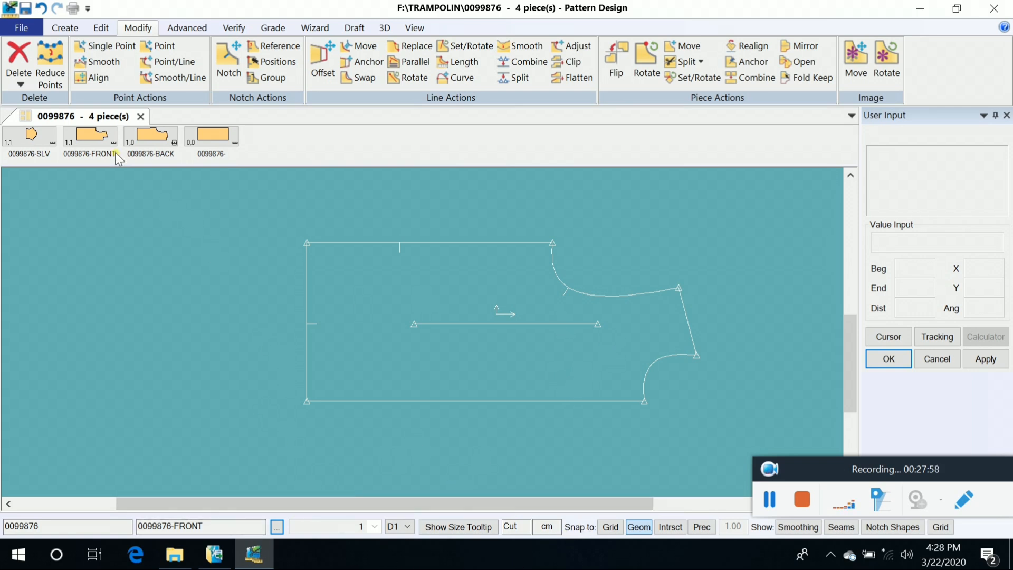
Place the 0099876-BACK piece to the left of the front and show the list of current pieces
right_click(518, 366)
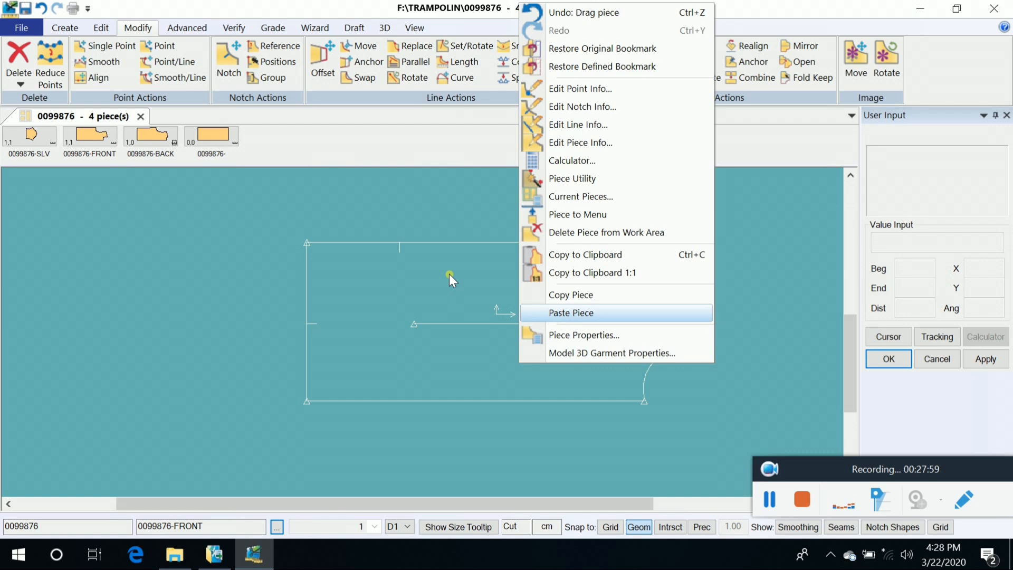
left_click(149, 140)
left_click(171, 307)
scroll(278, 387, "down", 1)
left_click_drag(526, 329, 583, 295)
left_click(558, 303)
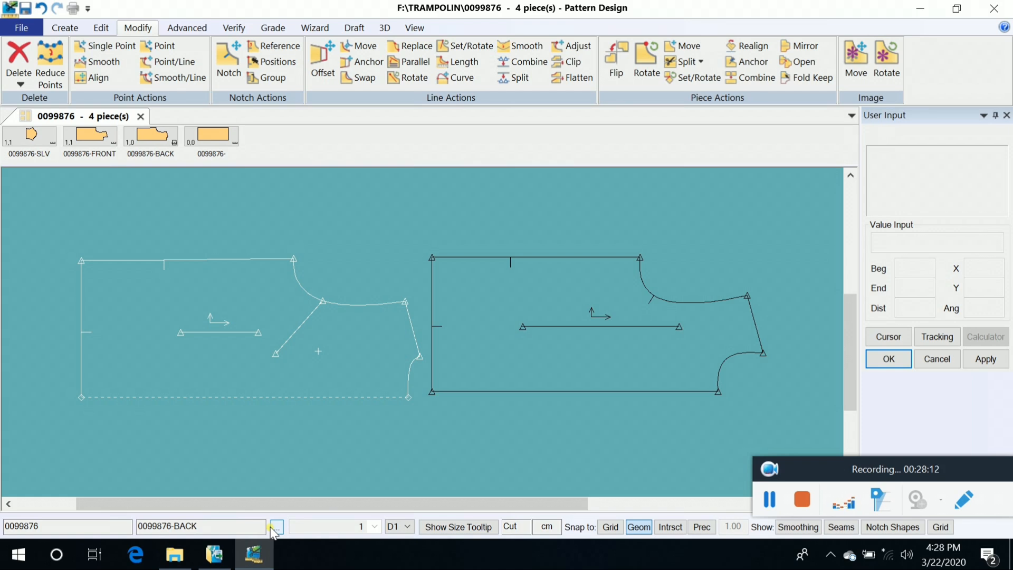
left_click(277, 527)
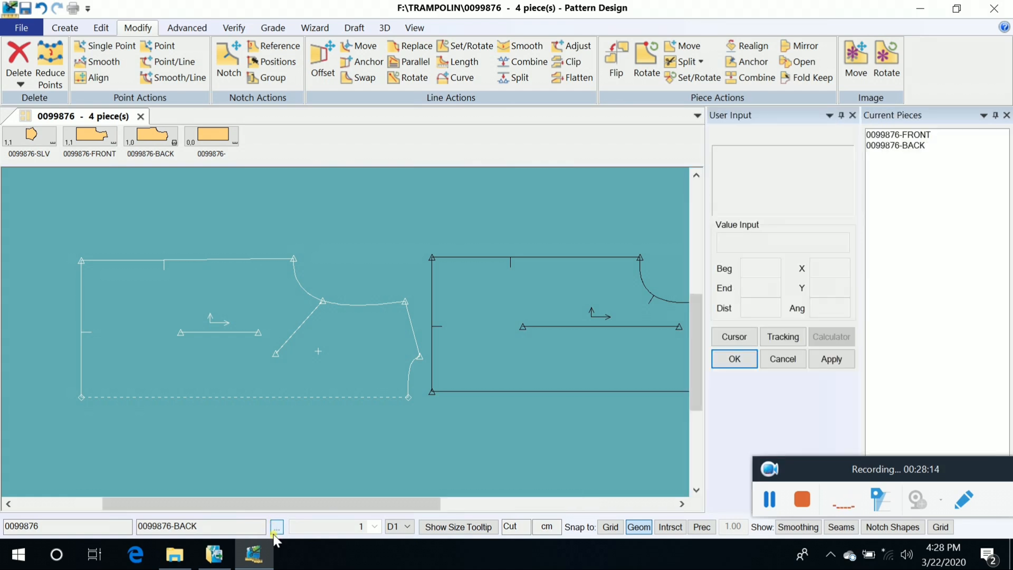
Dock the current pieces list below the user input area, toggle its display and select 0099876-FRONT in it
left_click_drag(950, 128, 942, 332)
left_click(924, 390)
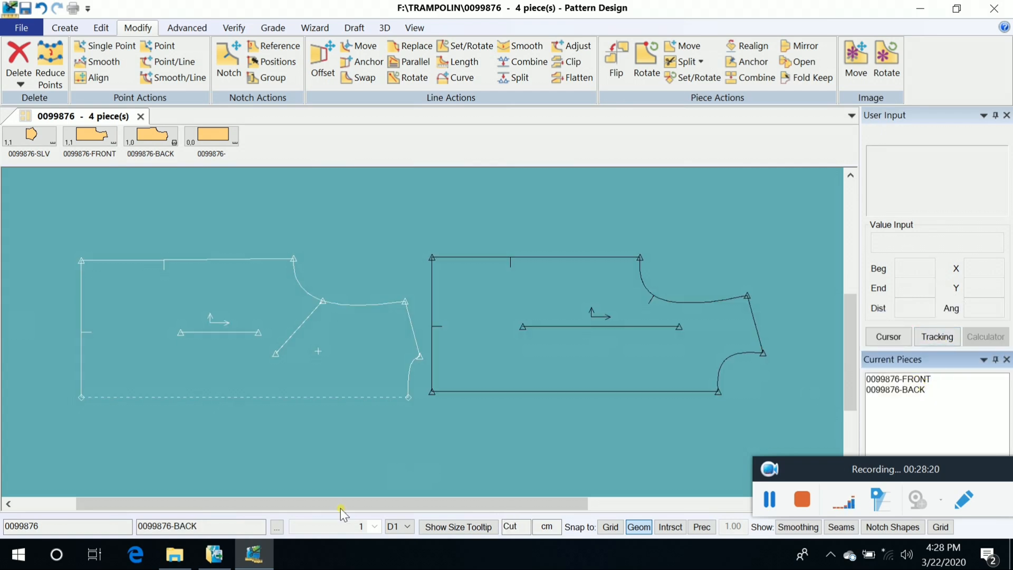
left_click(946, 379)
left_click(1006, 360)
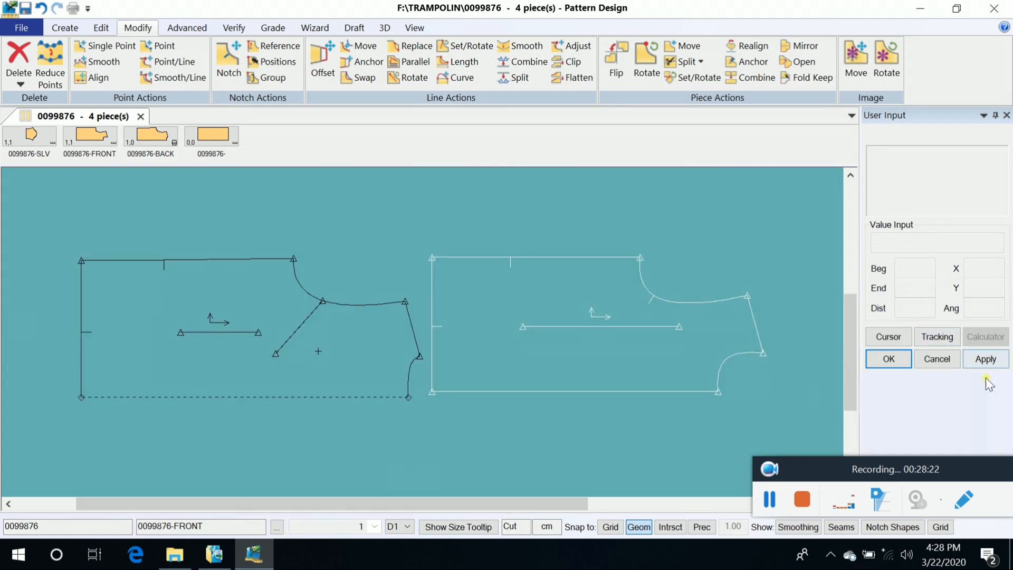
left_click(277, 527)
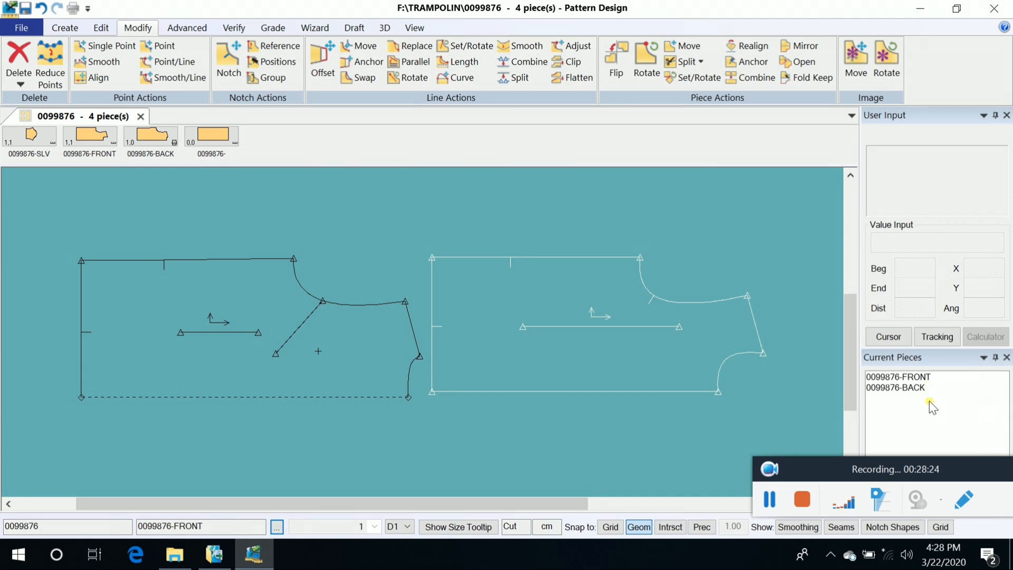
left_click(920, 378)
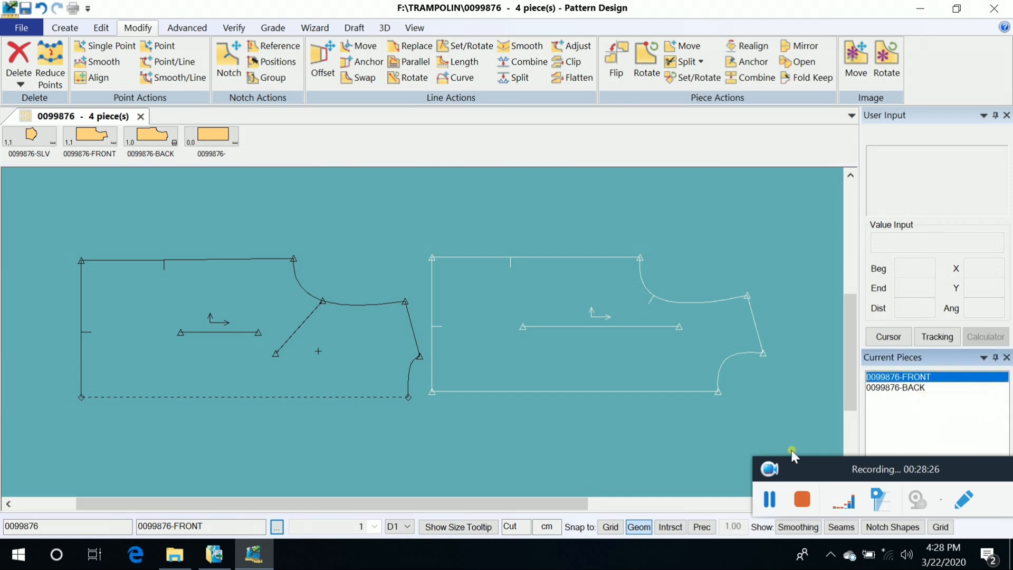
Move the 0099876-FRONT piece onto the back piece so their straight side and lower edges coincide
left_click(519, 328)
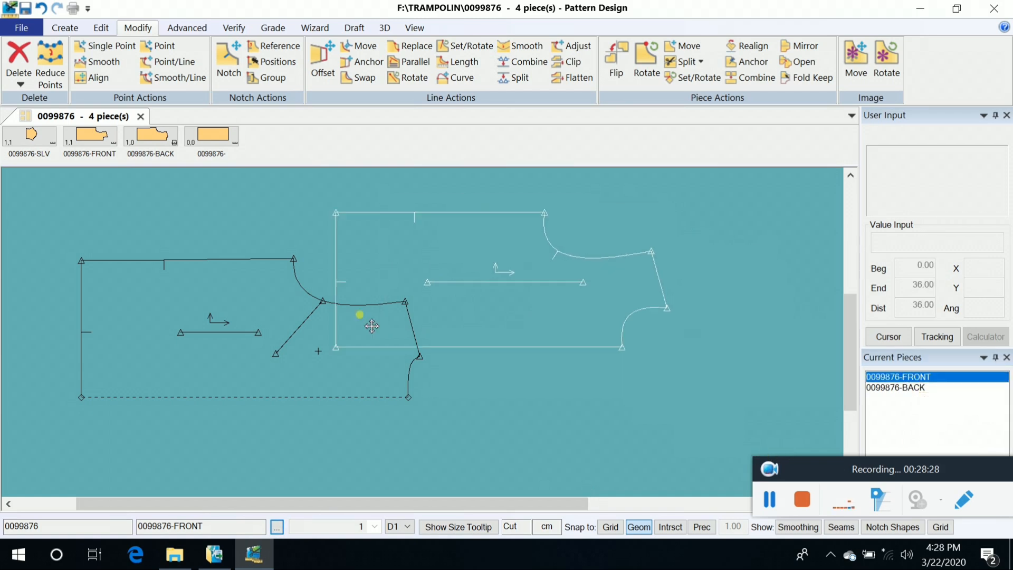
left_click(188, 335)
left_click(95, 316)
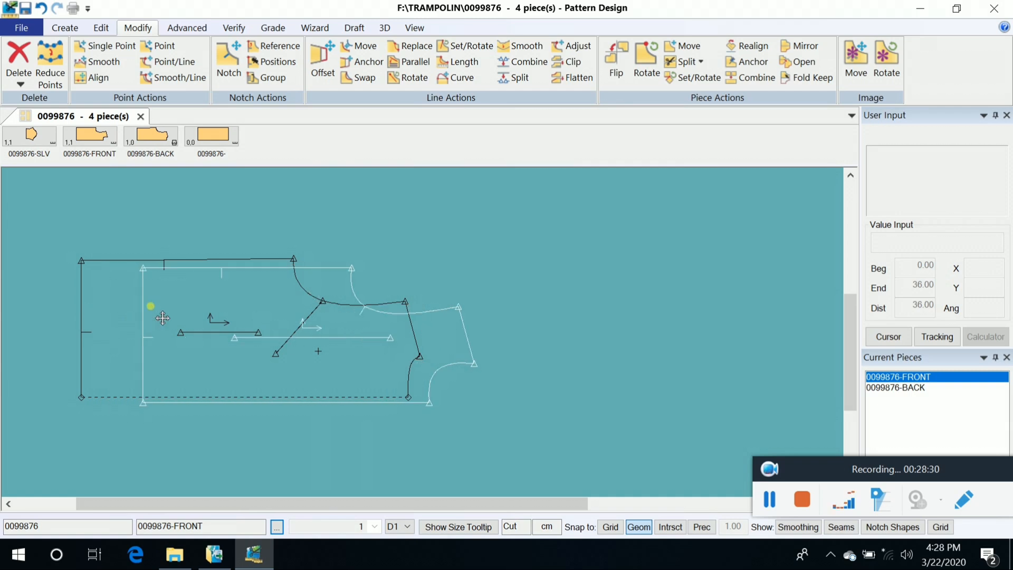
left_click(131, 316)
left_click(87, 317)
left_click(100, 353)
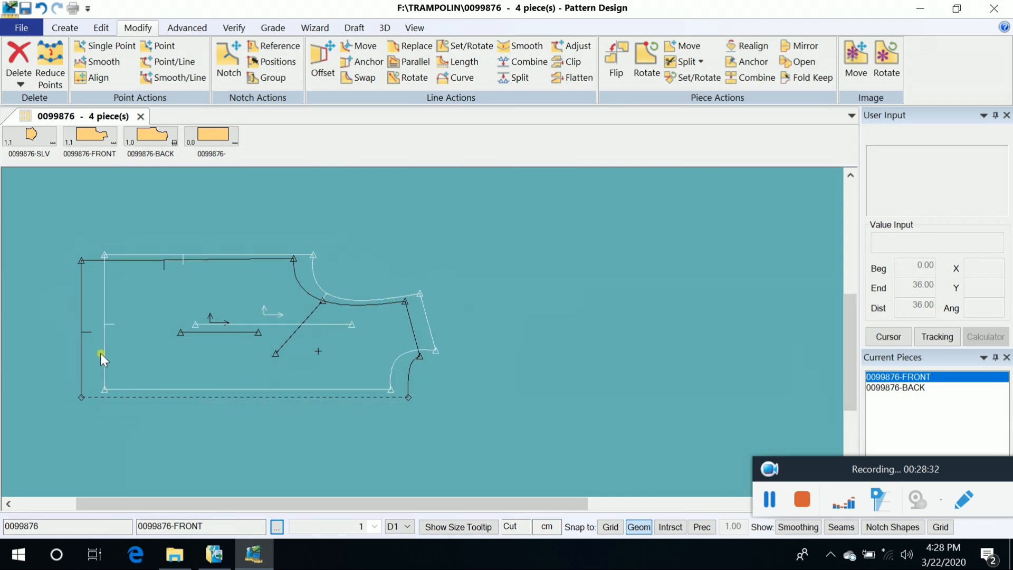
left_click(68, 350)
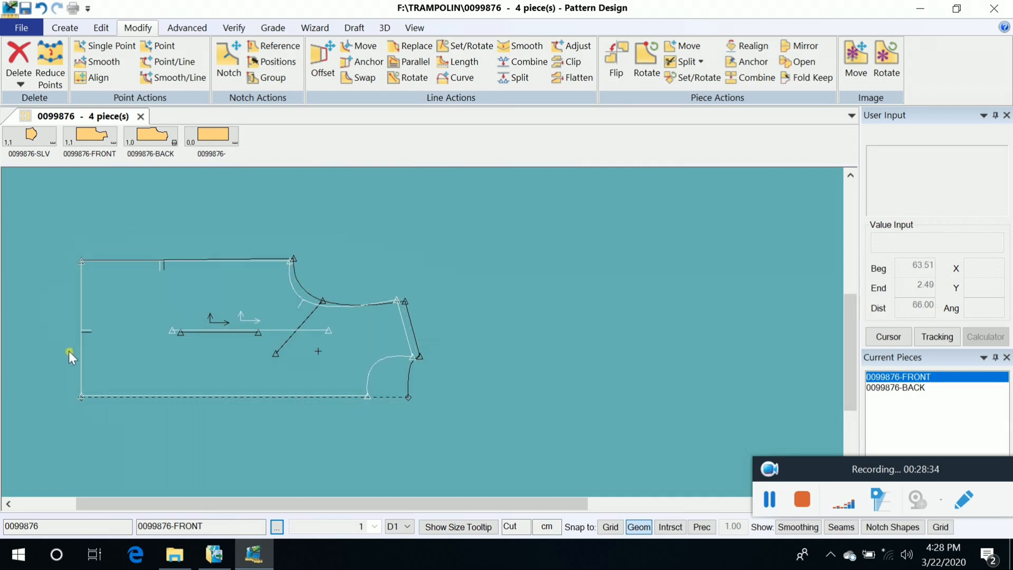
Shift the 0099876-BACK piece slightly over the front, and select both pieces in the current pieces list before closing it
left_click(895, 390)
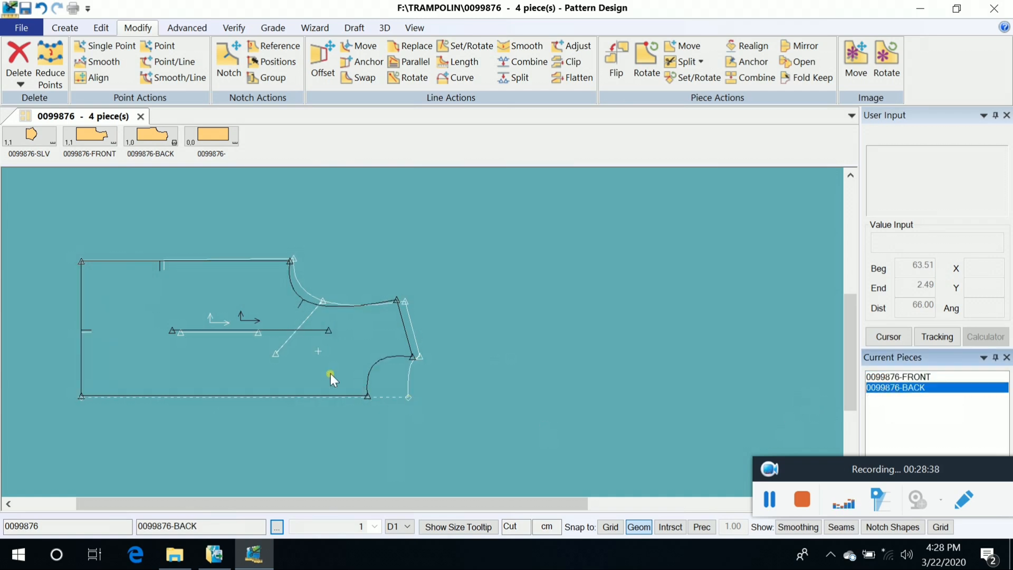
left_click(280, 360)
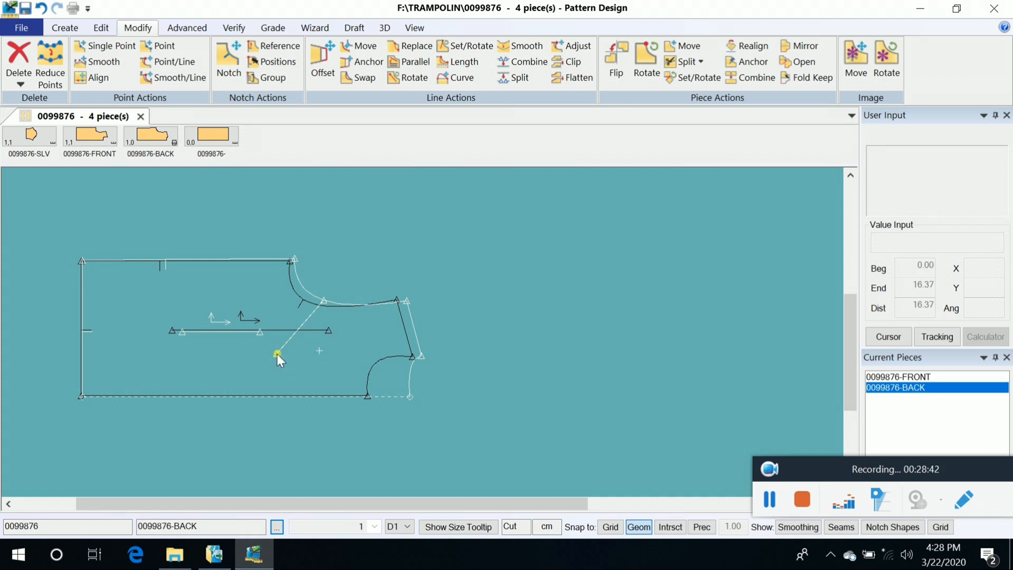
left_click_drag(946, 457, 980, 218)
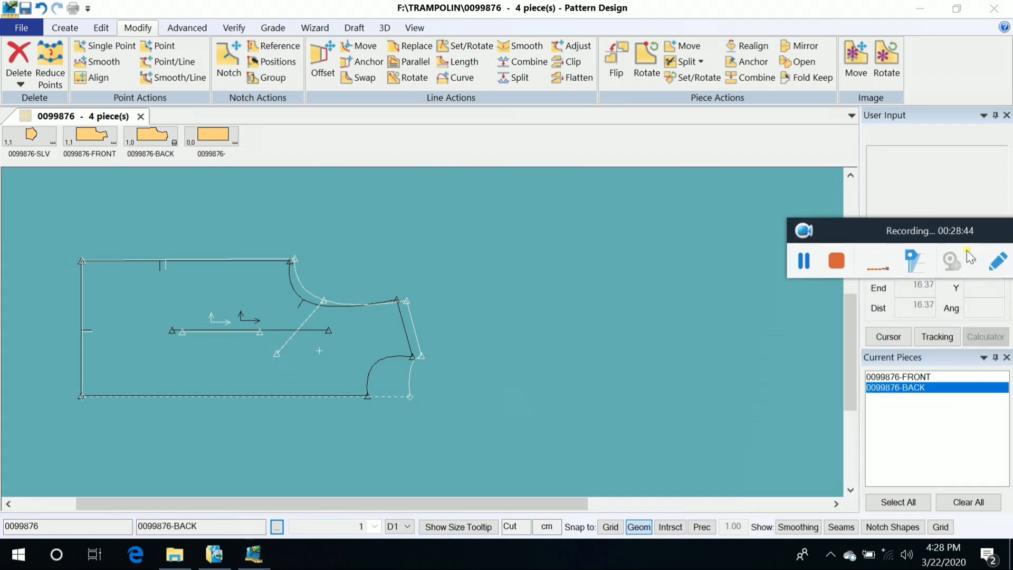
left_click(907, 504)
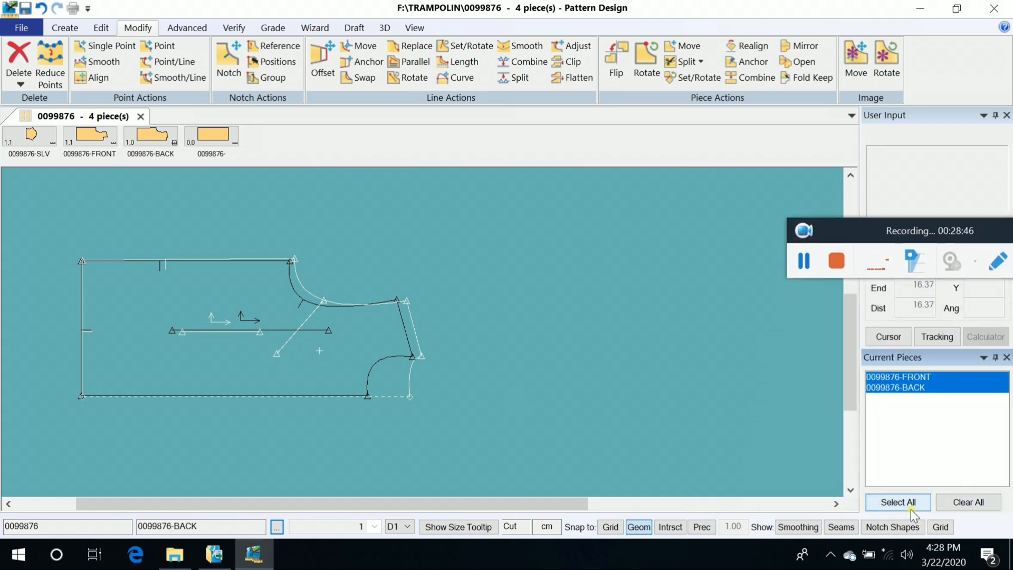
left_click(1007, 359)
Separate the overlapping pieces so the back piece lies to the left of the front piece
left_click(319, 348)
left_click(727, 432)
left_click(319, 300)
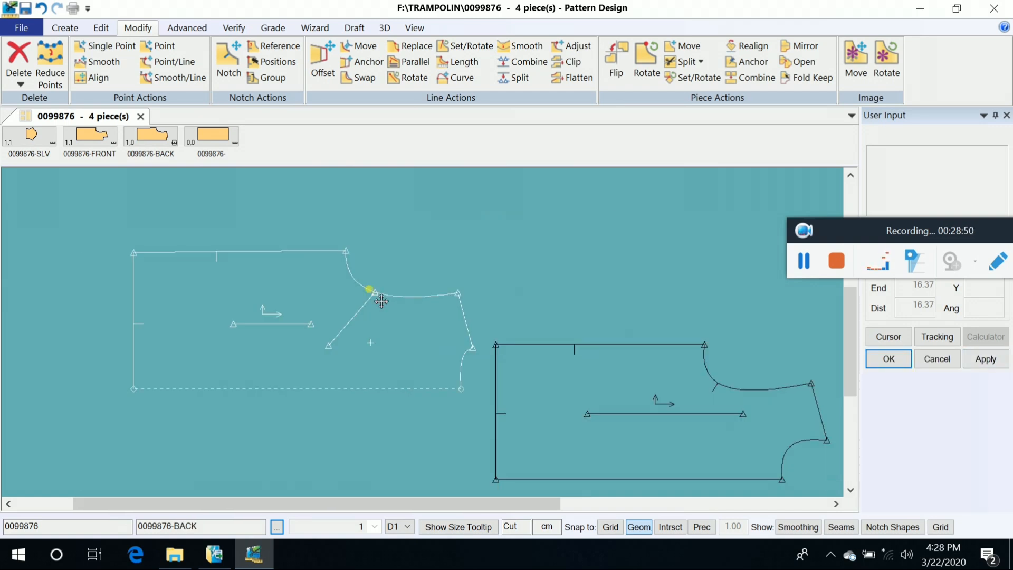
left_click(285, 405)
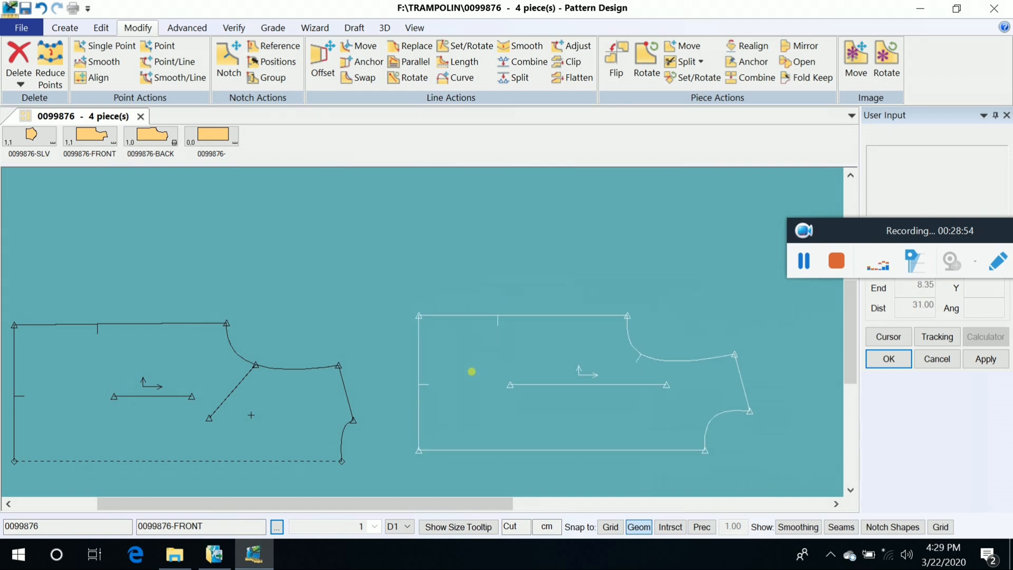
left_click(471, 371)
Reopen the current pieces list, select all its entries again and close the list
left_click(277, 526)
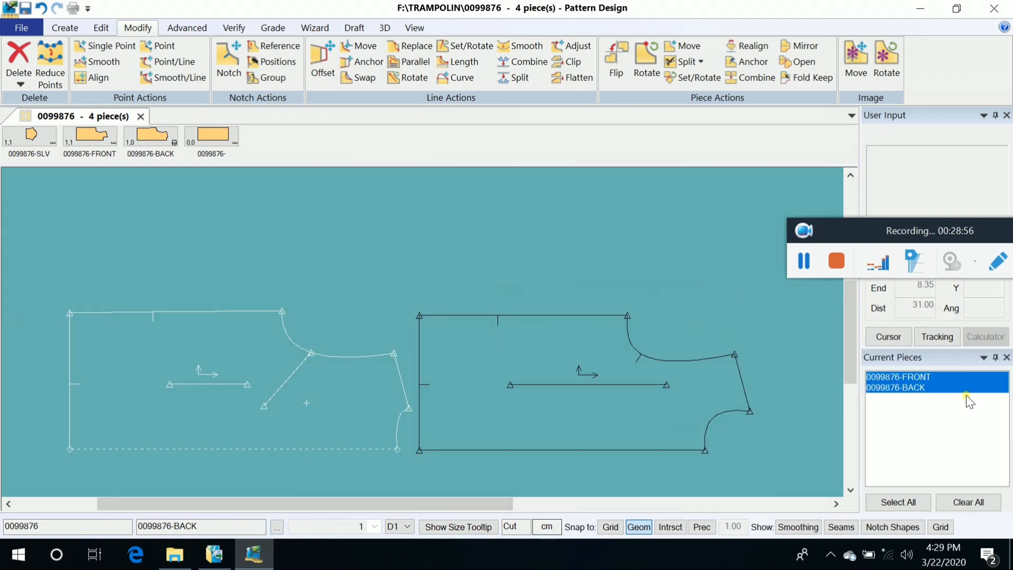
left_click(889, 501)
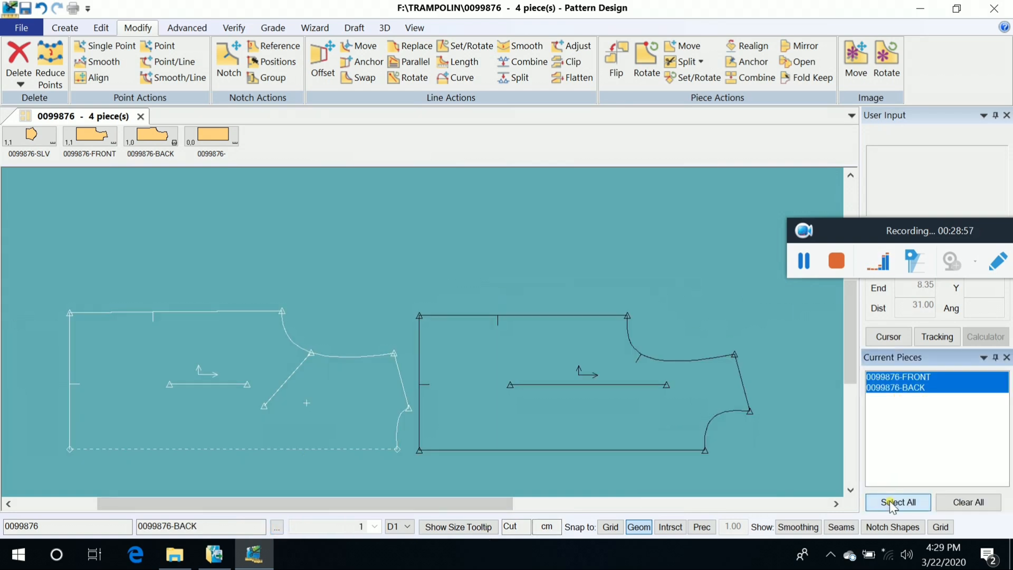
left_click(1006, 357)
Reposition the front and back pieces repeatedly, ending with the back piece on the left and the front on the right
left_click(556, 386)
left_click(631, 335)
left_click(393, 377)
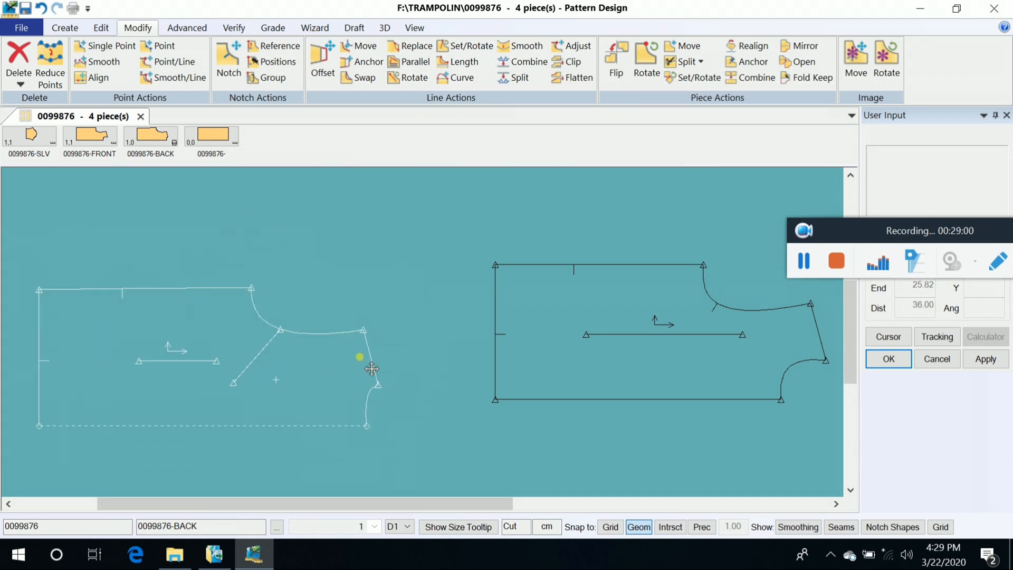
left_click(468, 304)
left_click(543, 327)
left_click(426, 340)
left_click(343, 300)
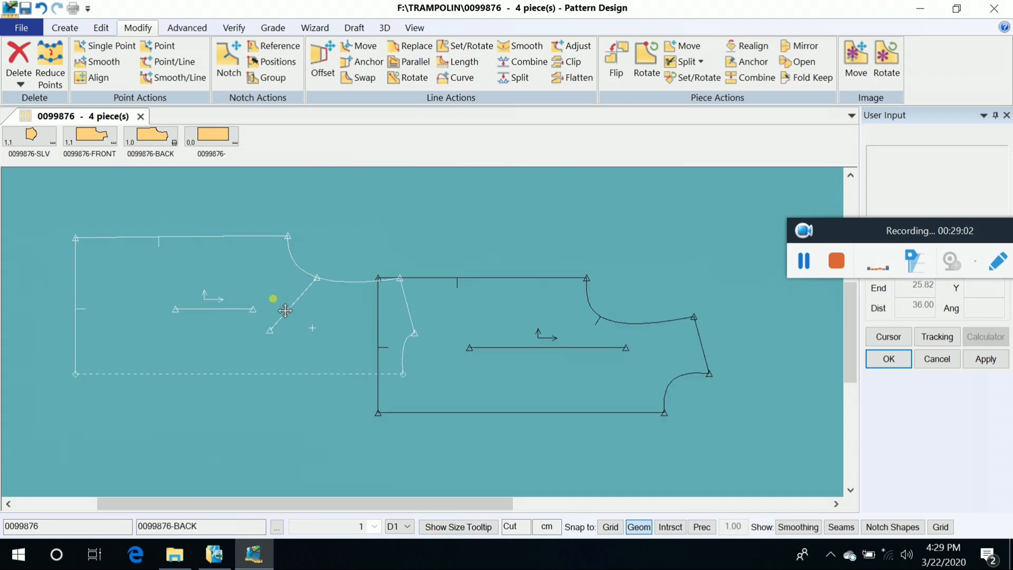
left_click(273, 297)
left_click(682, 329)
left_click(726, 301)
left_click(467, 292)
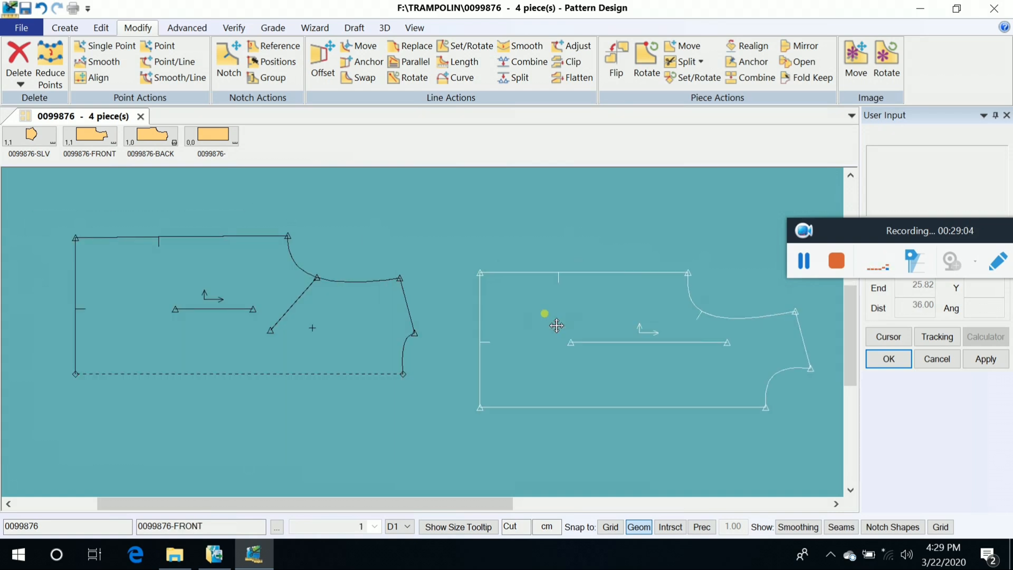
left_click(559, 312)
Try moving an intermediate point on the back piece's armhole curve with Move Single Point, and undo the move
scroll(273, 280, "up", 2)
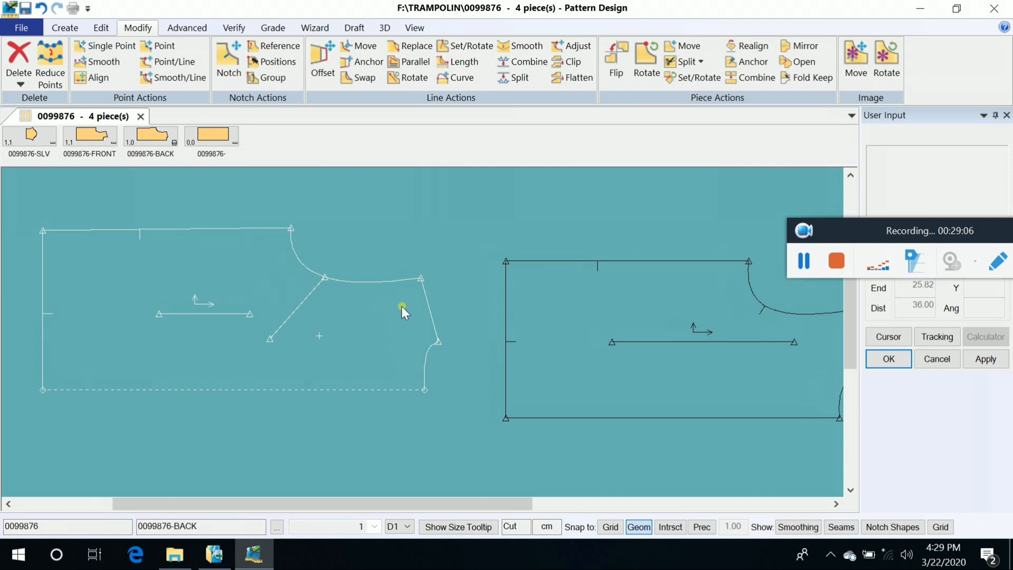
left_click(106, 46)
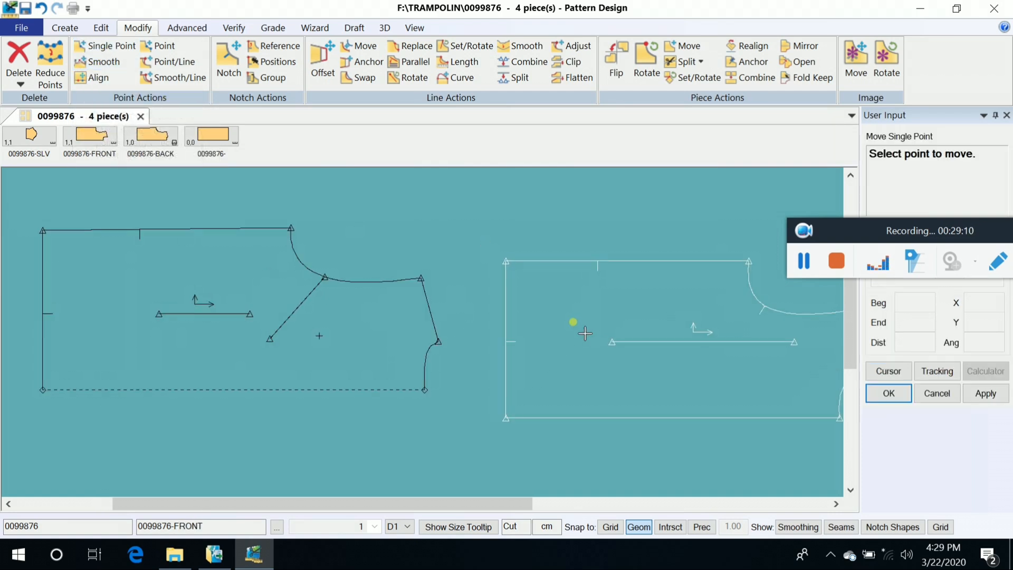
left_click(393, 305)
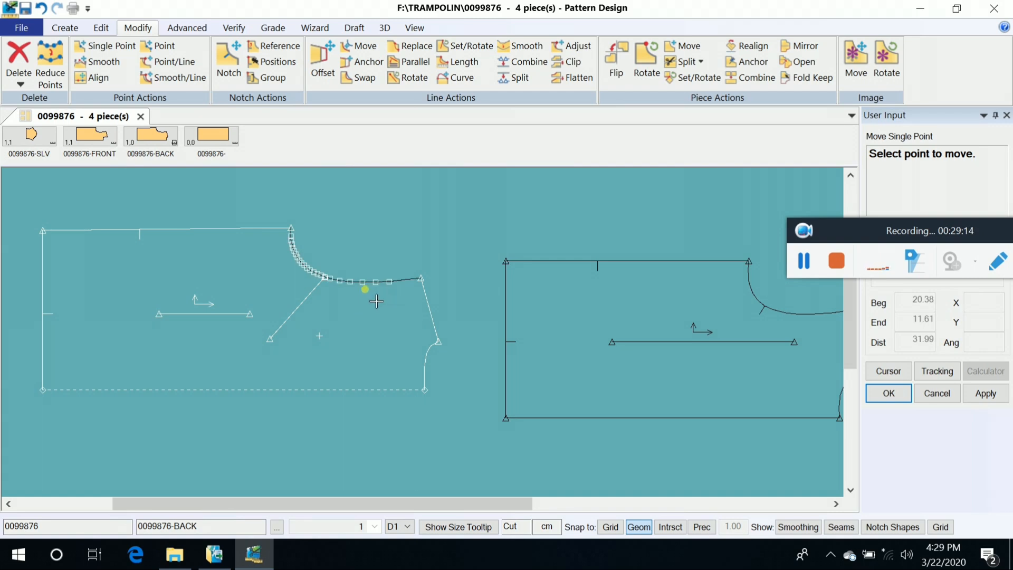
left_click(362, 284)
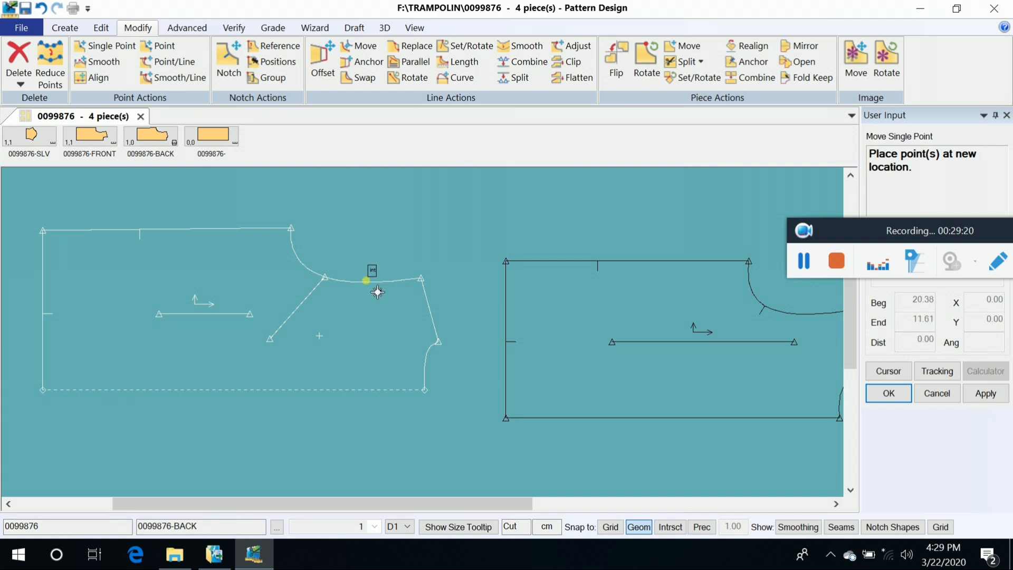
left_click(365, 280)
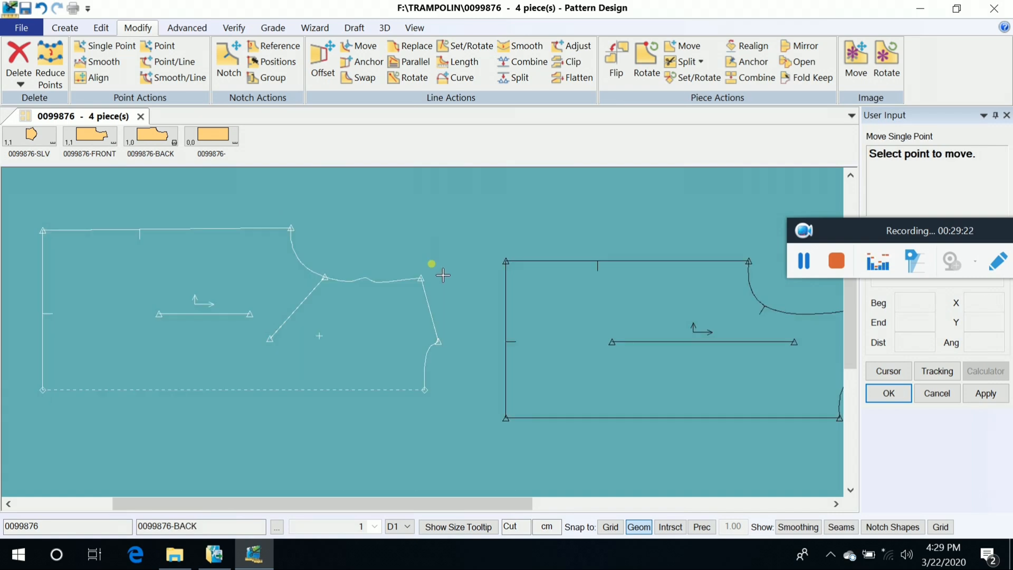
key("ctrl+z")
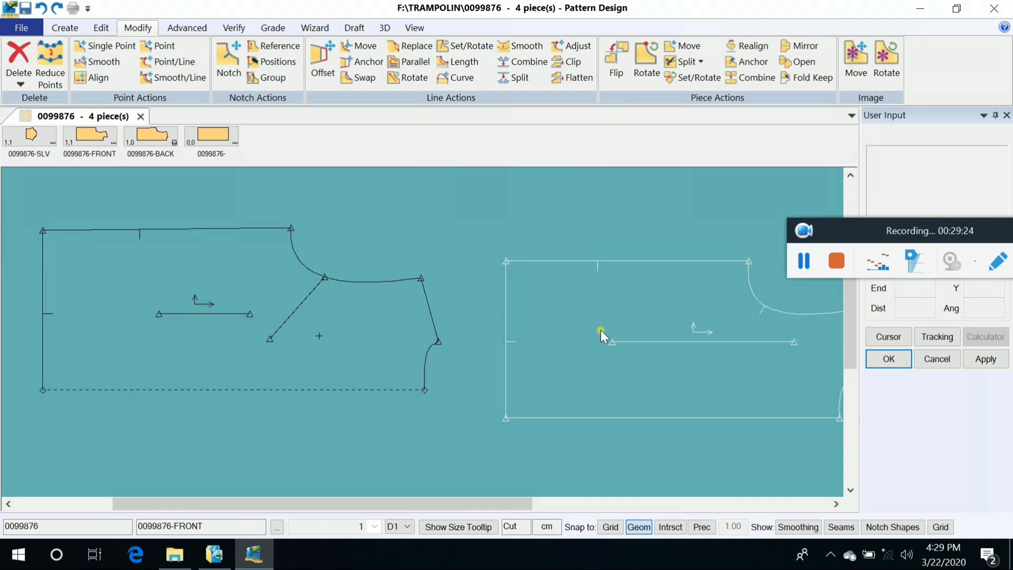
Rearrange the two pieces, leaving the back at the upper left and the front clear of it to the right
scroll(601, 331, "down", 3)
left_click(610, 336)
left_click(311, 243)
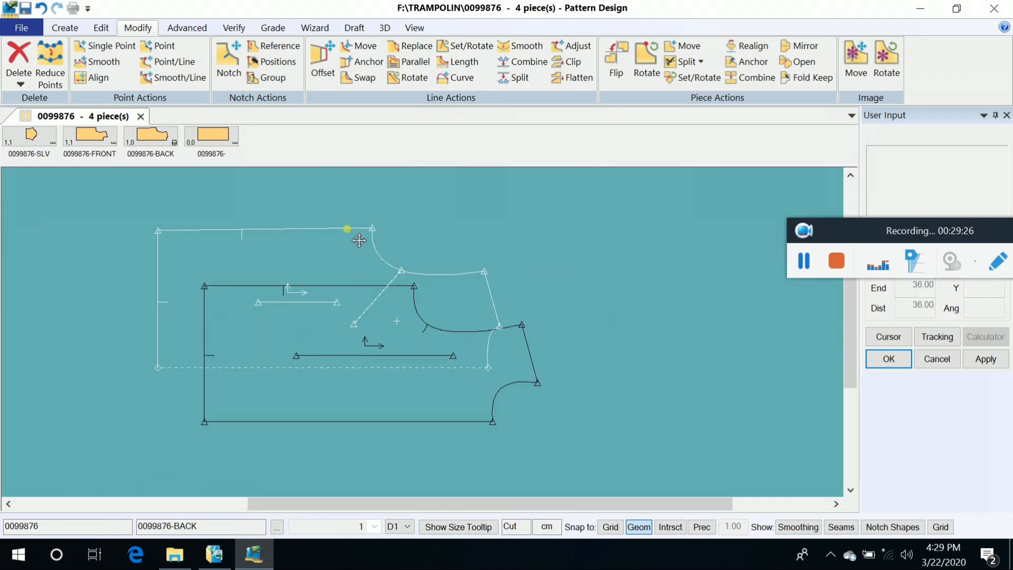
left_click(370, 212)
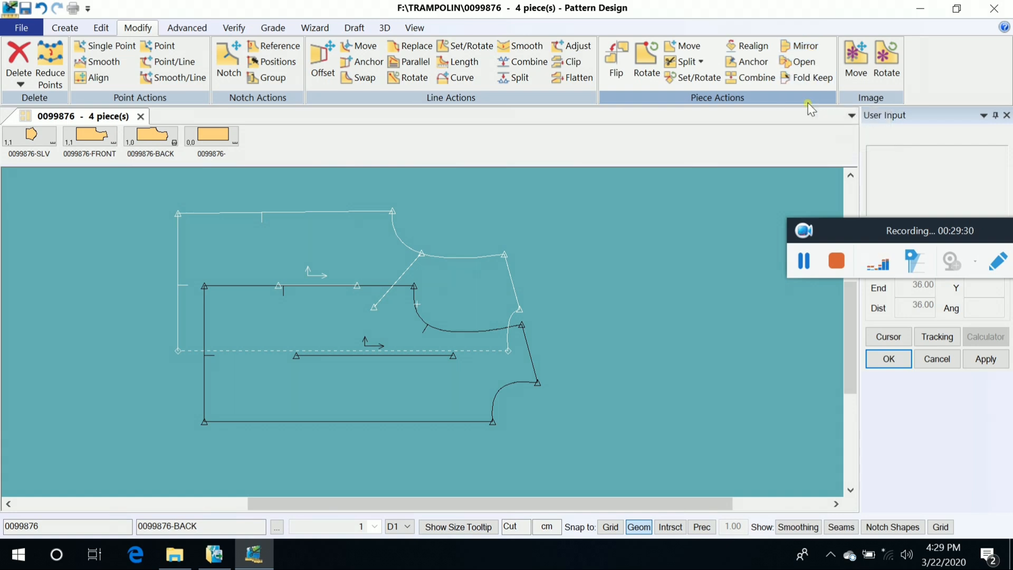
left_click(377, 340)
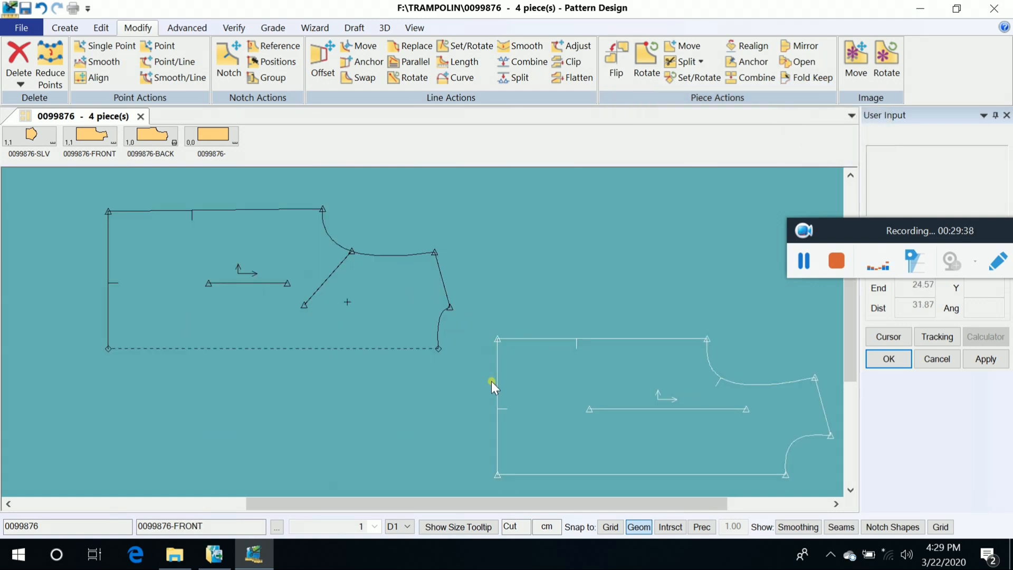
left_click(564, 317)
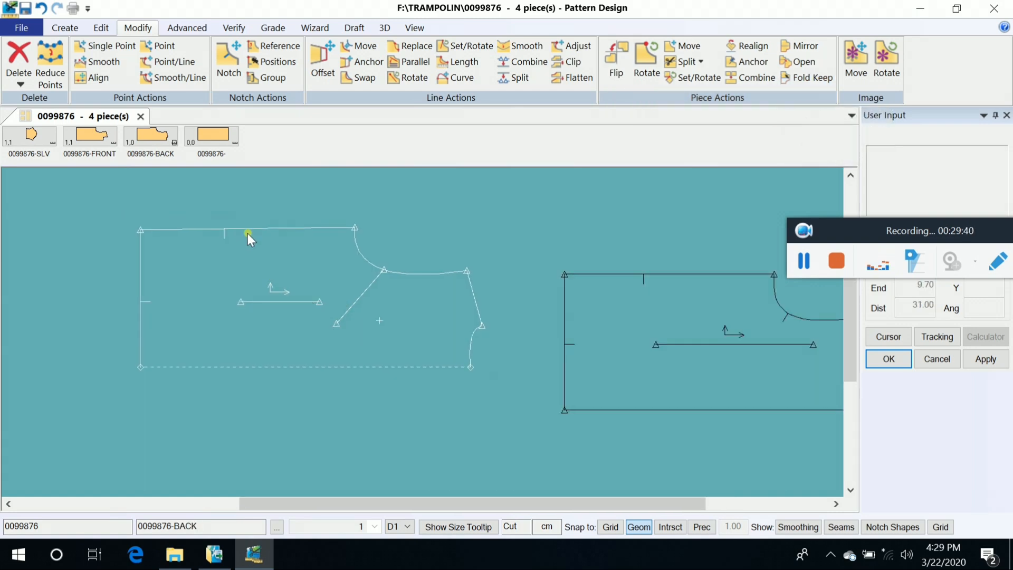
Unfold the mirrored 0099876-BACK piece along its fold line with Unfold Mirror
left_click(414, 28)
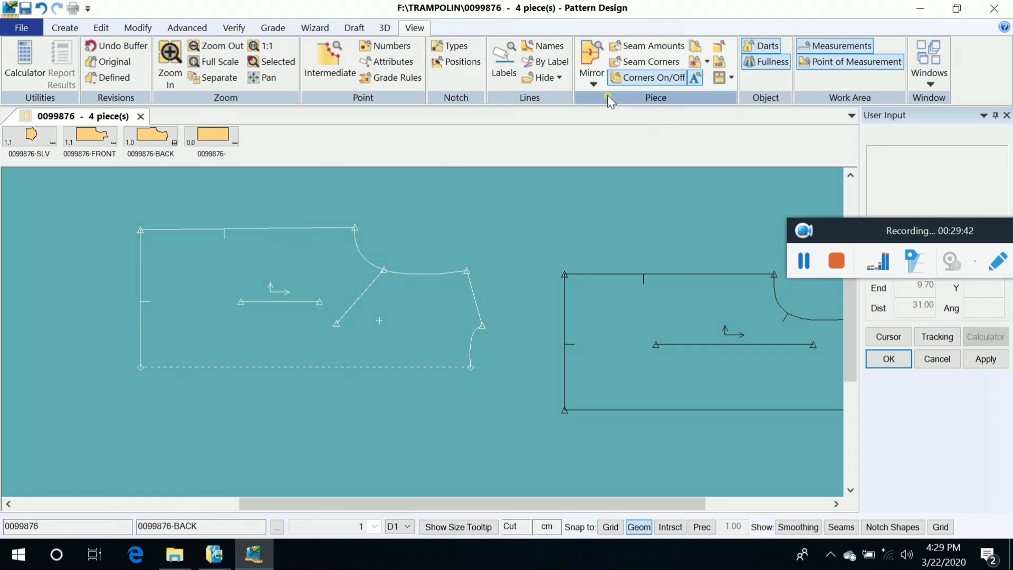
left_click(592, 79)
left_click(615, 98)
left_click(339, 346)
right_click(336, 344)
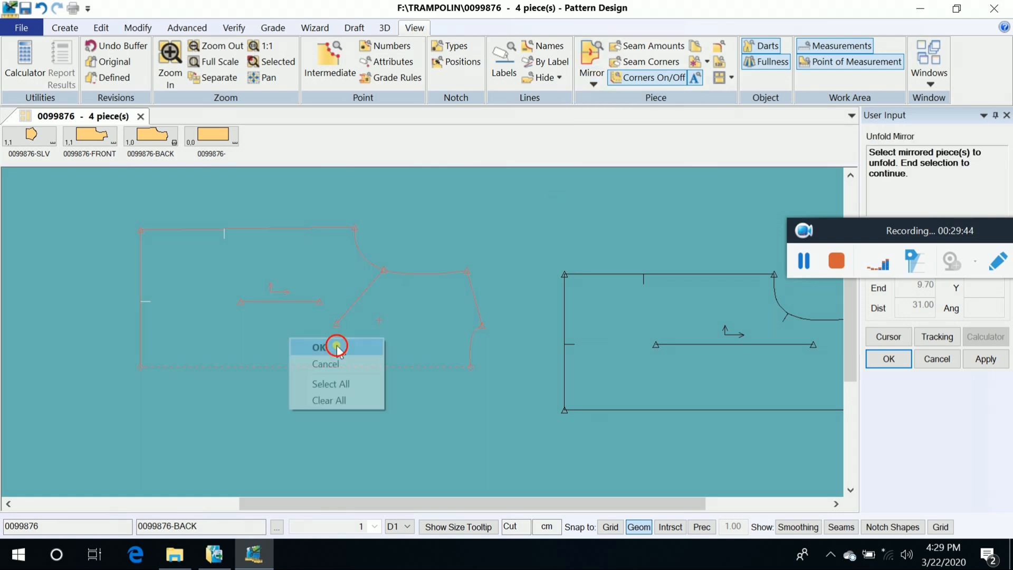
left_click(325, 346)
right_click(457, 234)
left_click(466, 242)
scroll(375, 318, "down", 1)
left_click_drag(351, 357, 321, 319)
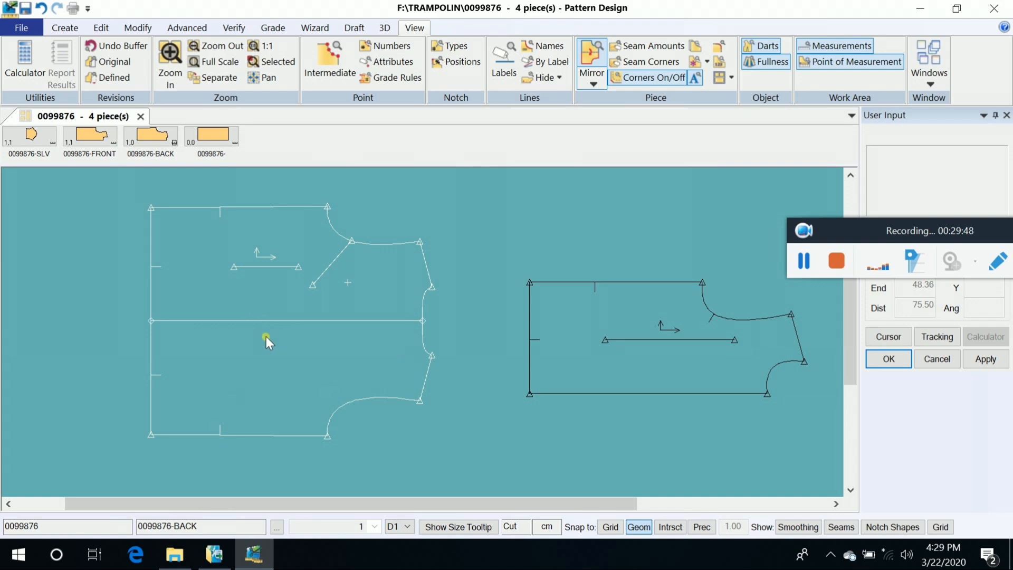
Apply Open Mirror to the unfolded 0099876-BACK piece
left_click(138, 27)
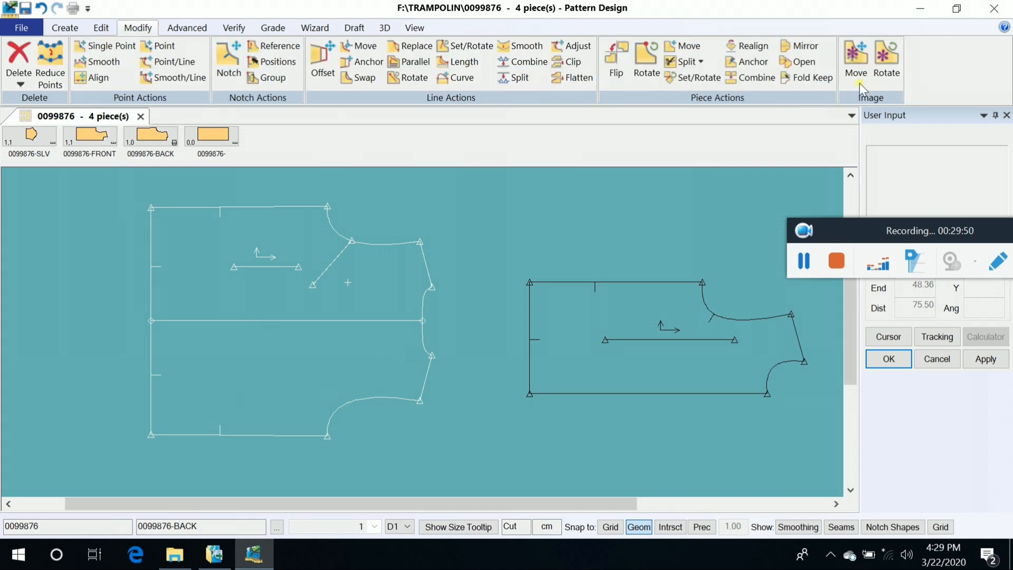
left_click(808, 65)
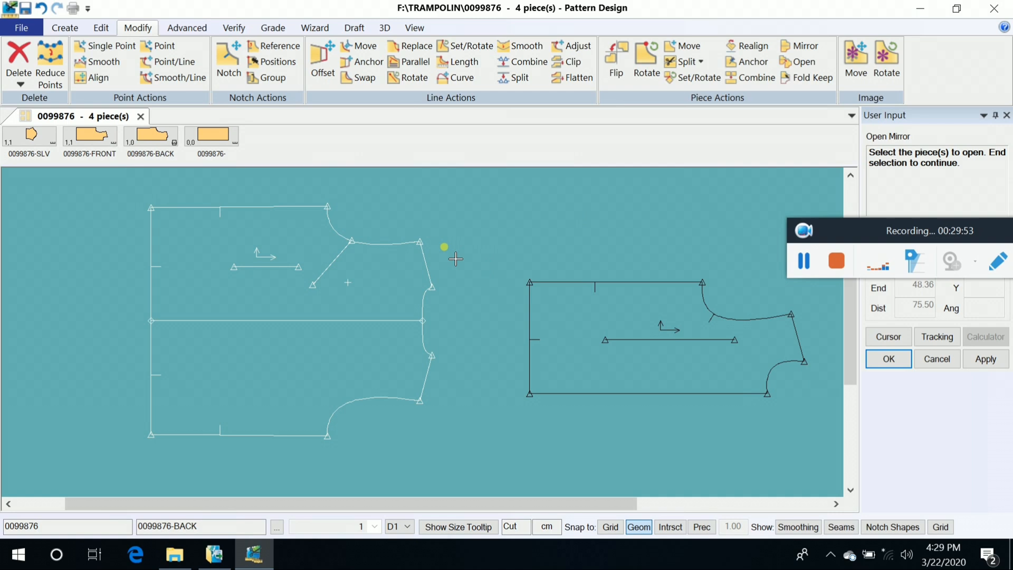
right_click(379, 303)
left_click(370, 294)
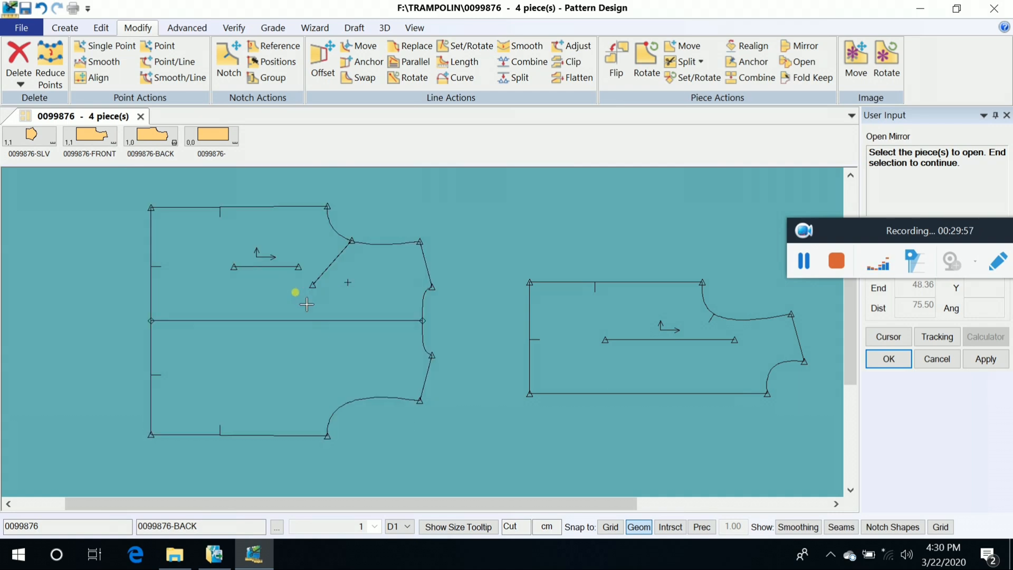
Finish Open Mirror on the back piece and try to fold it back with Fold Mirror
right_click(516, 232)
left_click(515, 230)
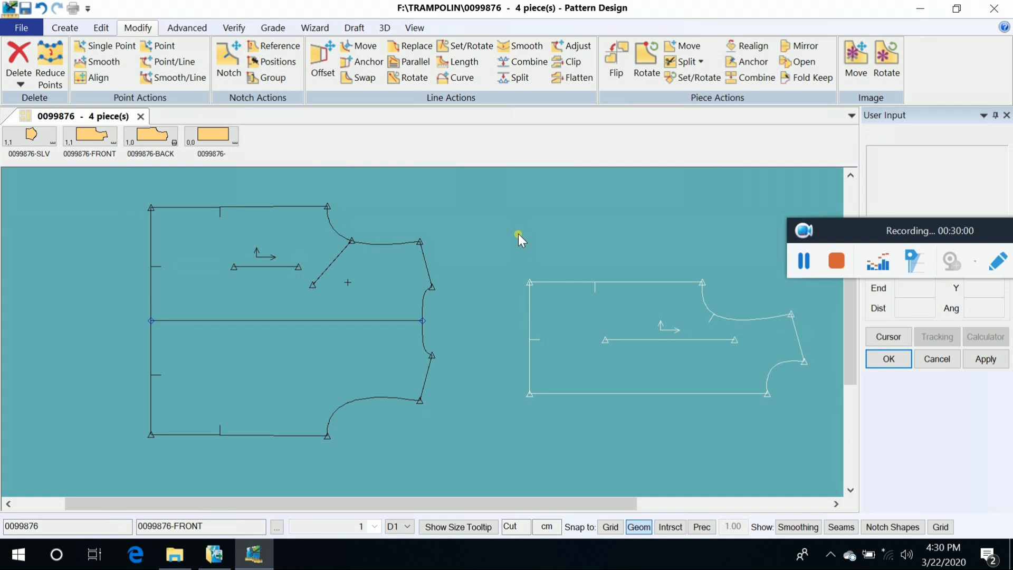
left_click(412, 29)
left_click(593, 83)
left_click(615, 113)
left_click(369, 274)
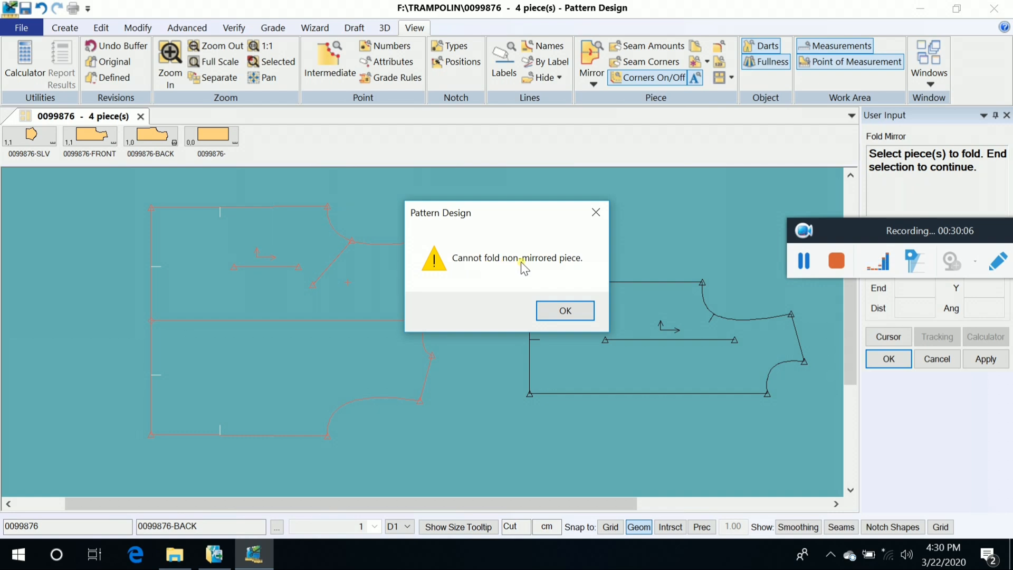
left_click(596, 212)
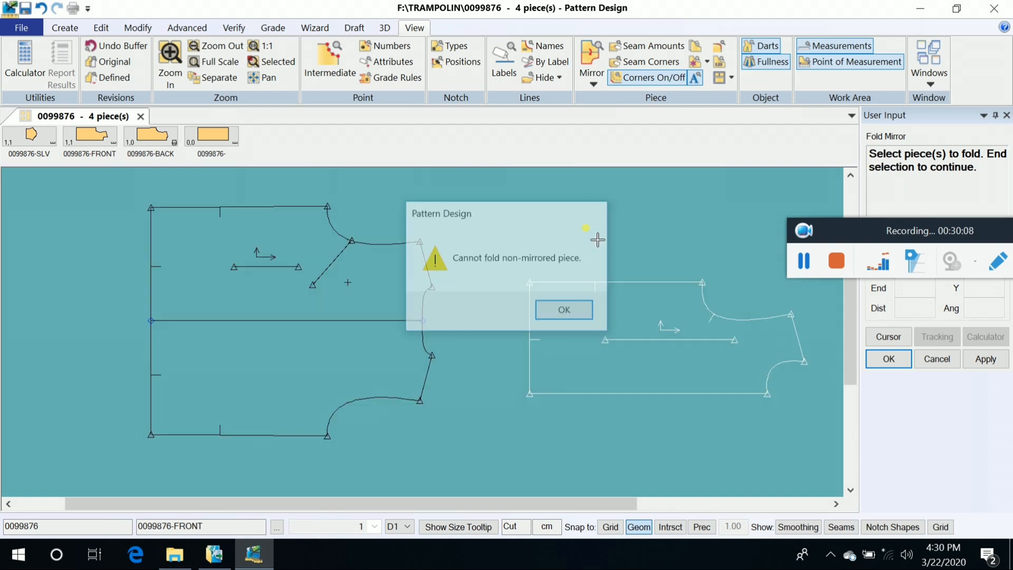
right_click(463, 235)
left_click(513, 255)
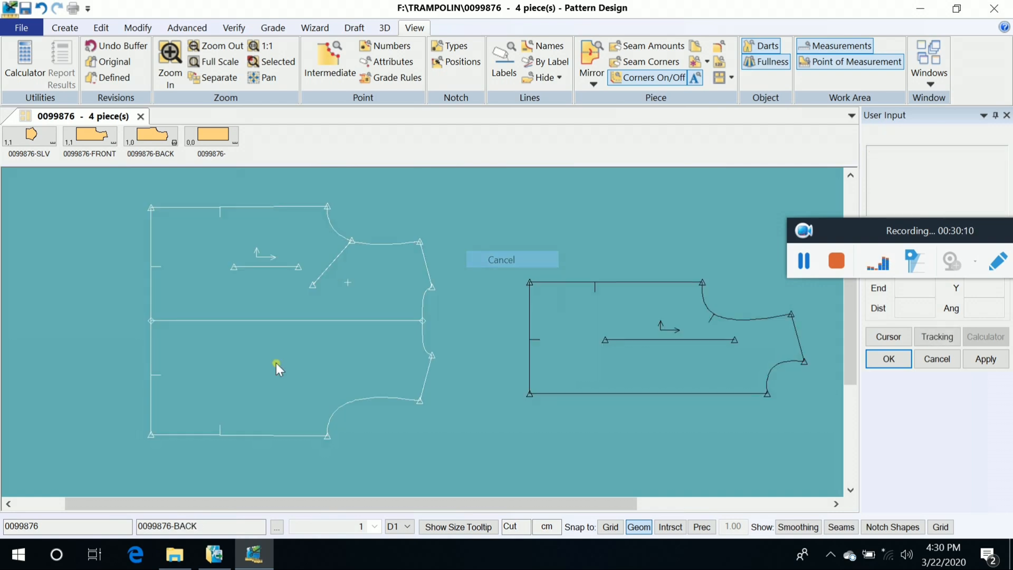
Replace the opened back piece in the work area with the stored 0099876-BACK piece and unfold it with Unfold Mirror
right_click(279, 363)
left_click_drag(153, 148, 211, 343)
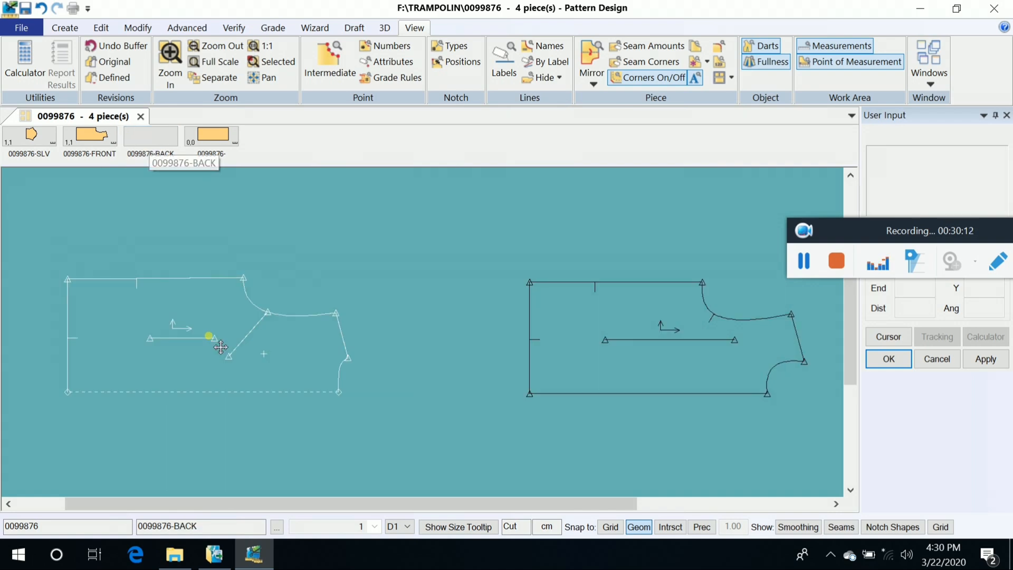
left_click(592, 79)
left_click(620, 107)
left_click(269, 326)
right_click(373, 232)
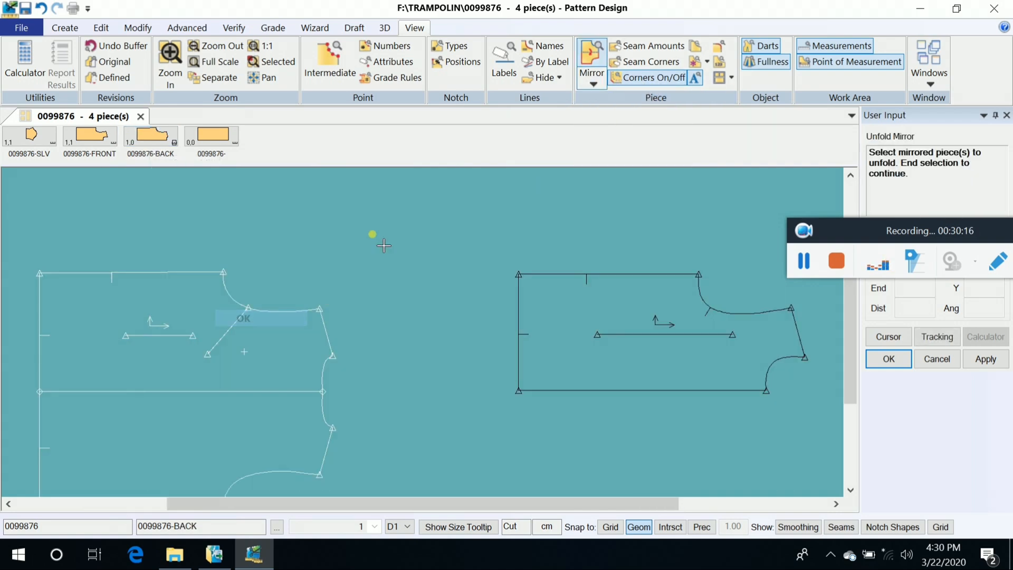
left_click(351, 232)
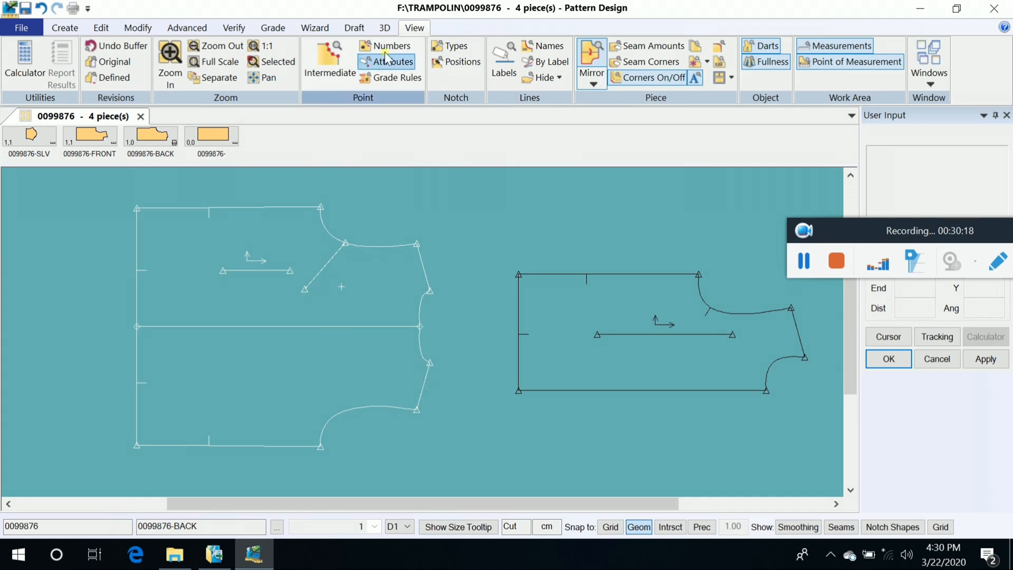
Flip the 0099876-FRONT piece into the lower-right quadrant with Flip Piece
left_click(138, 28)
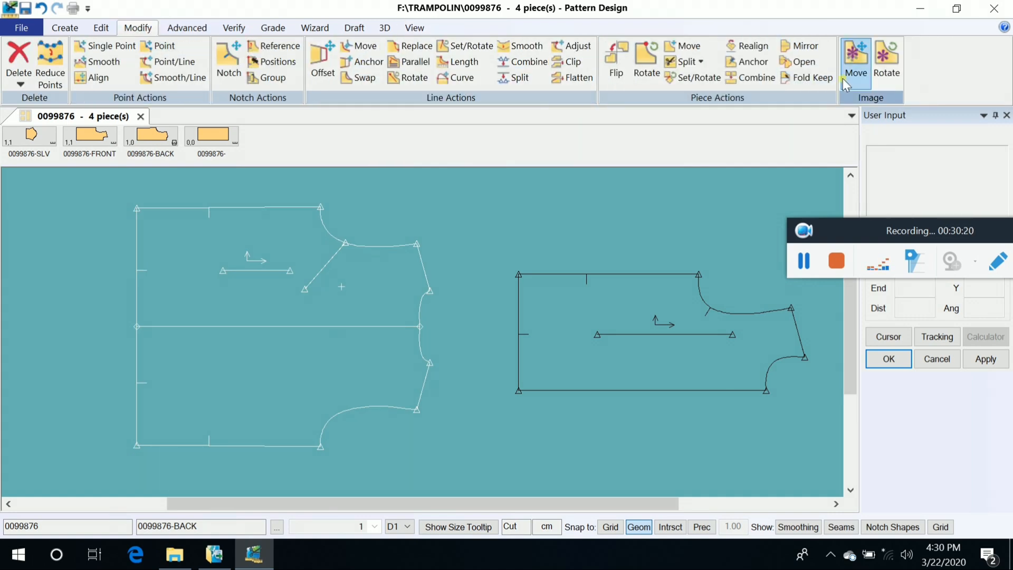
left_click(815, 78)
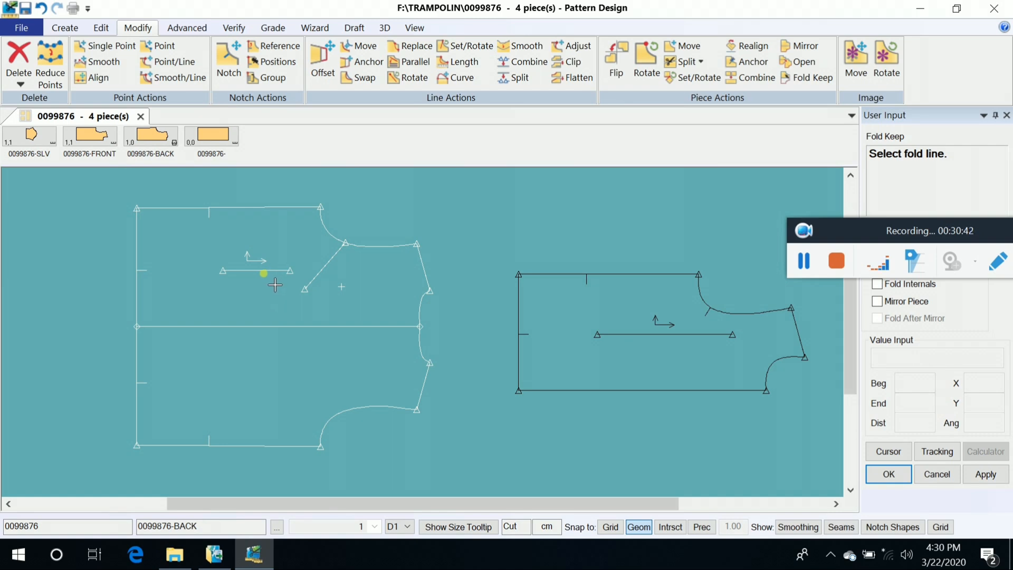
scroll(296, 347, "down", 1)
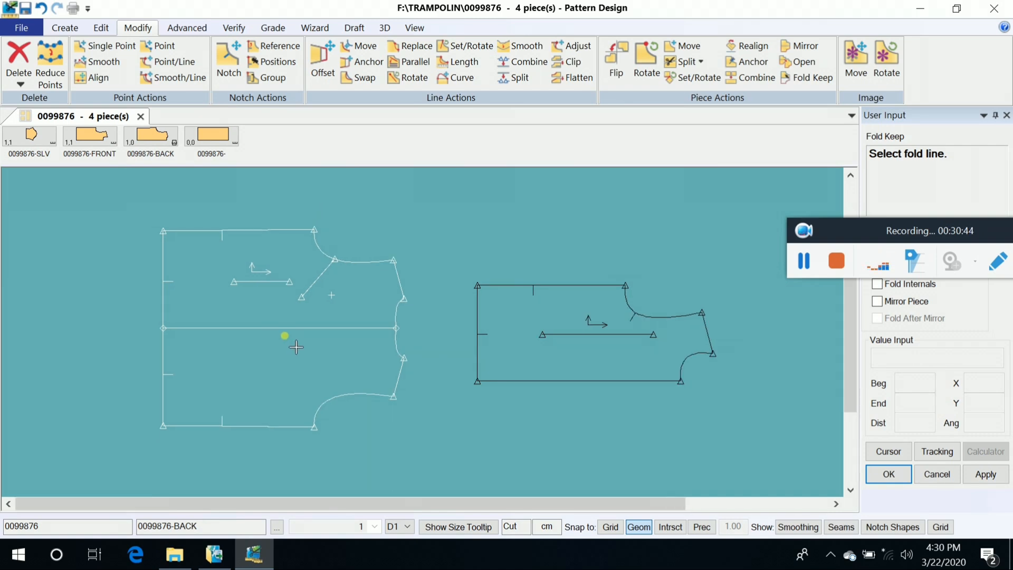
left_click(616, 56)
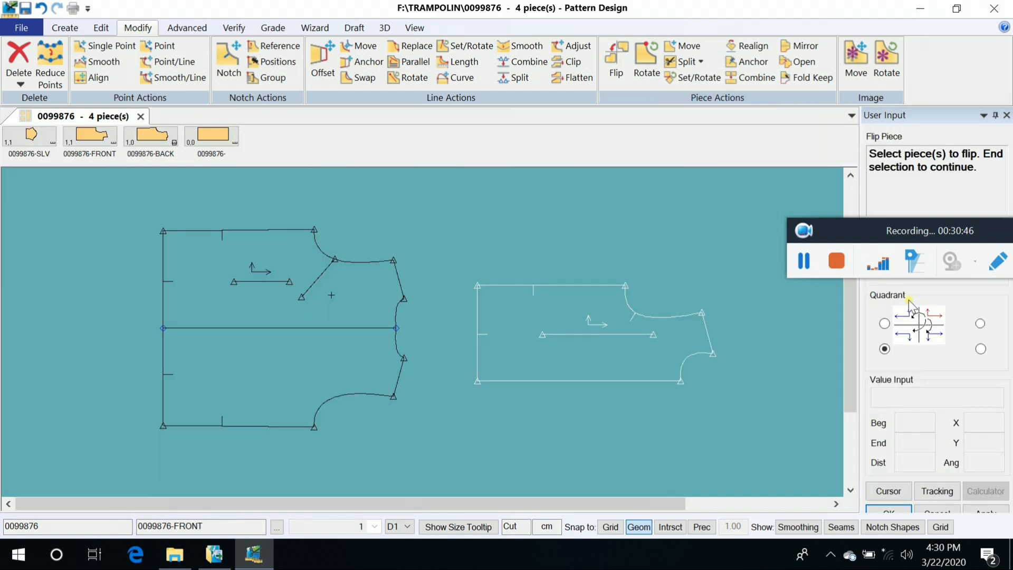
left_click(980, 349)
left_click(591, 360)
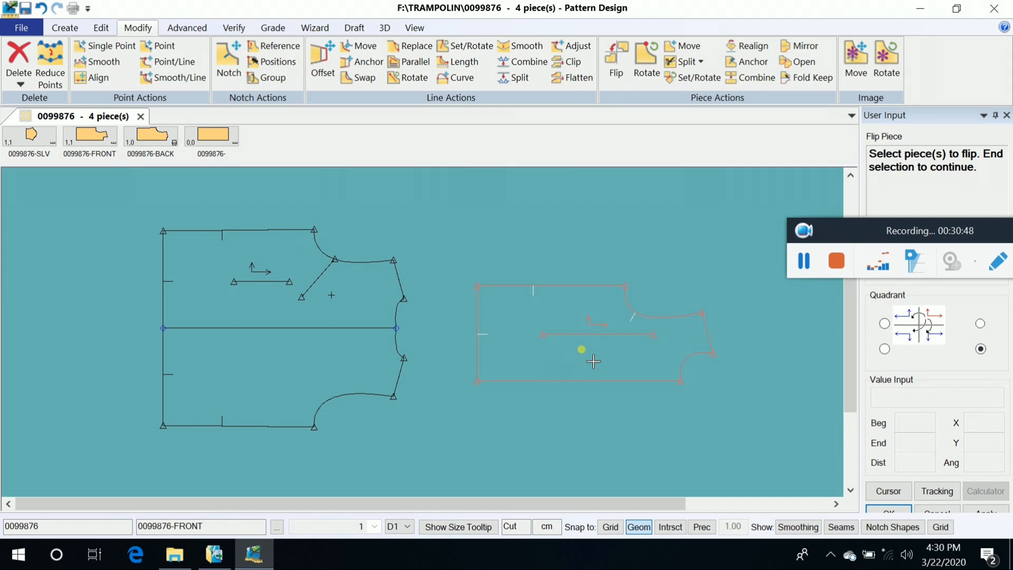
right_click(570, 230)
left_click(610, 237)
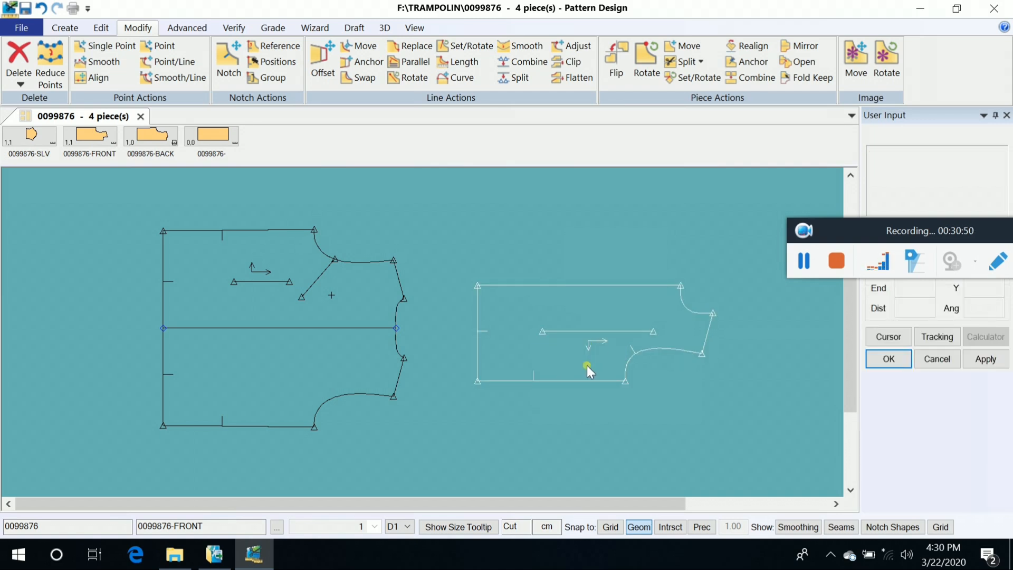
Move the flipped front piece lower in the work area and shift the unfolded back piece slightly up and left
left_click(557, 431)
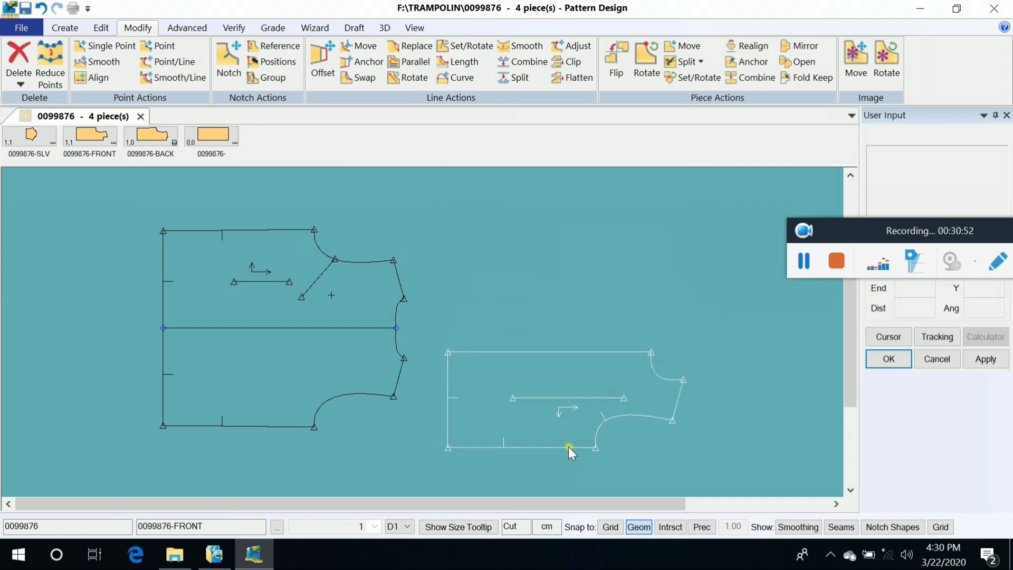
left_click(536, 412)
left_click(549, 415)
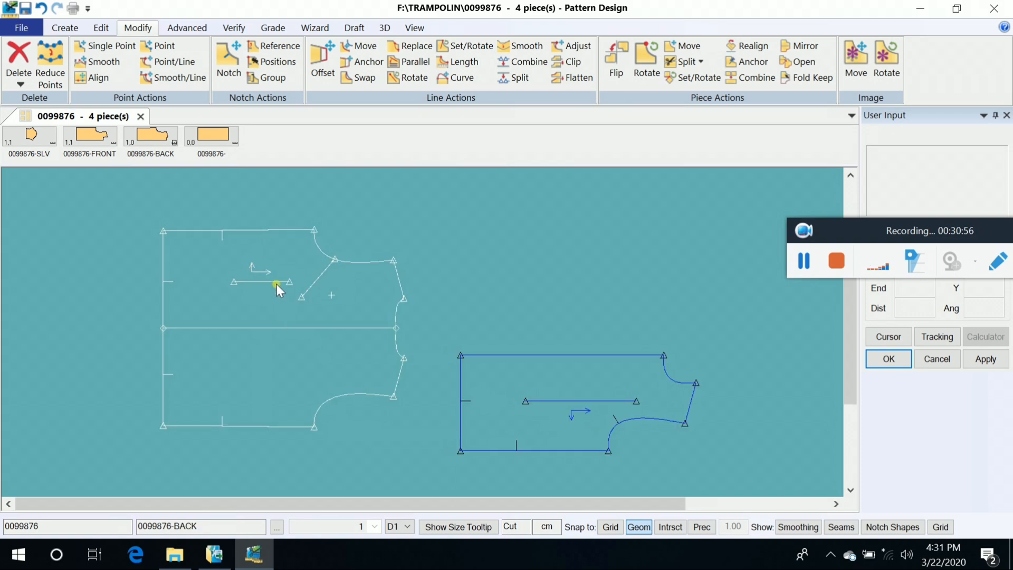
left_click(321, 394)
left_click(298, 376)
left_click(319, 385)
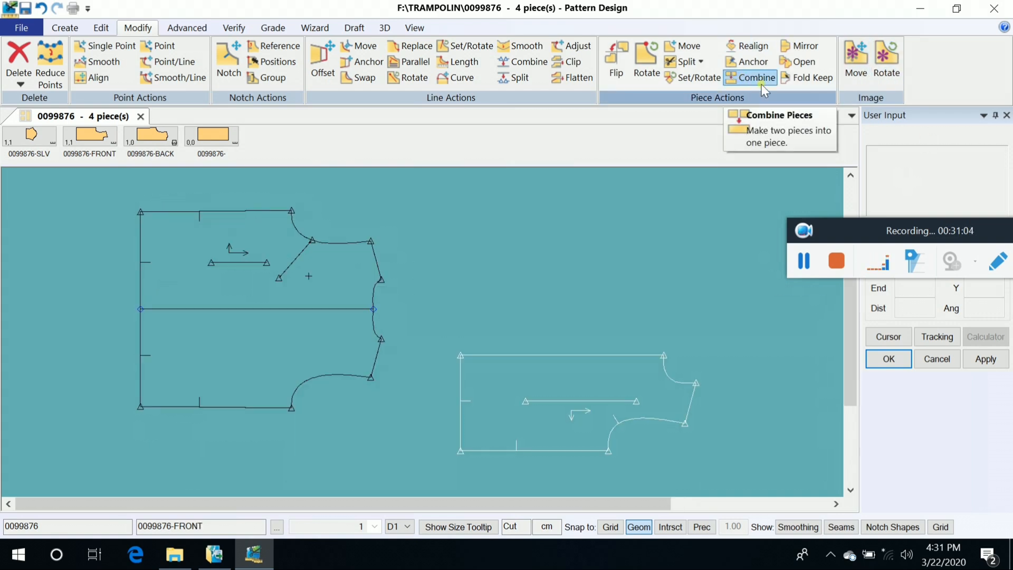
Fold the back piece along its centre mirror line with Fold Keep, using 0.00 seam allowance and keeping the lower half
left_click(812, 79)
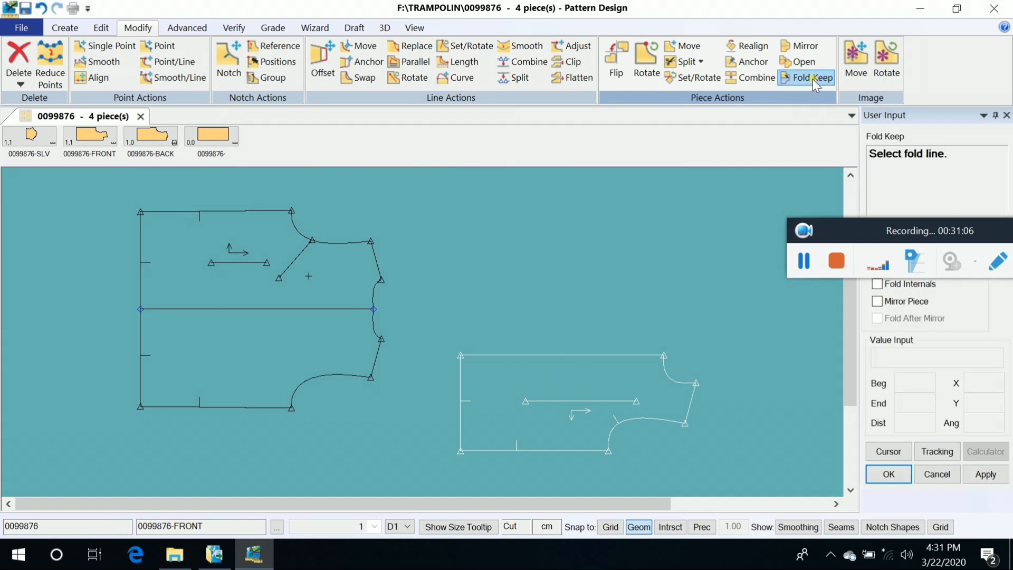
left_click(305, 309)
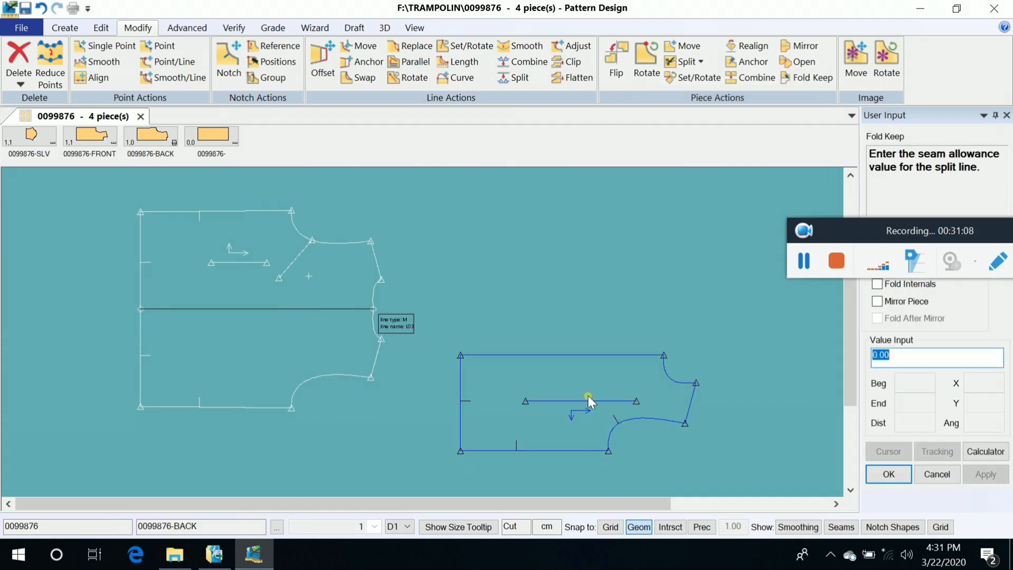
right_click(556, 296)
left_click(555, 288)
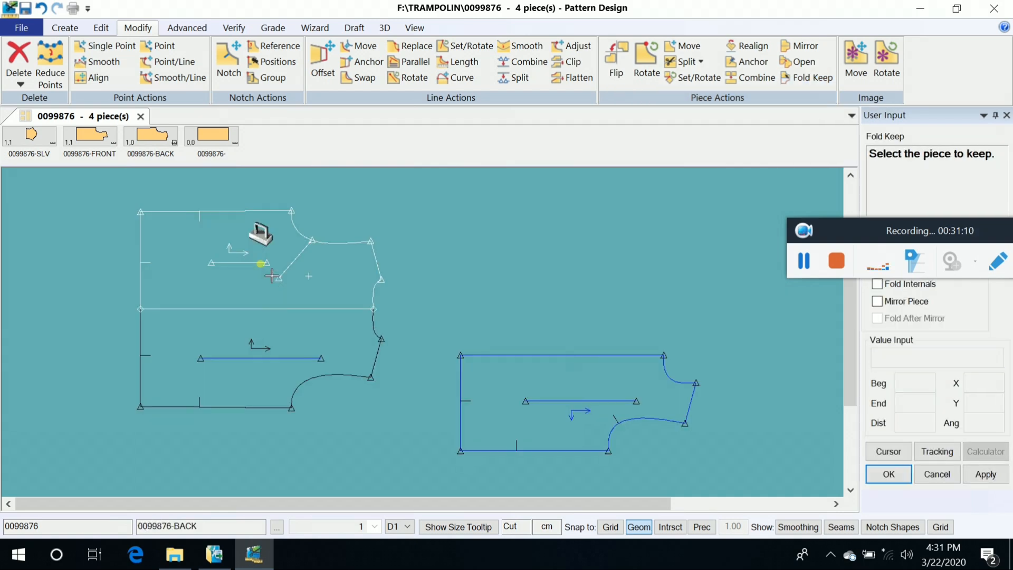
left_click(267, 363)
right_click(383, 233)
left_click(381, 234)
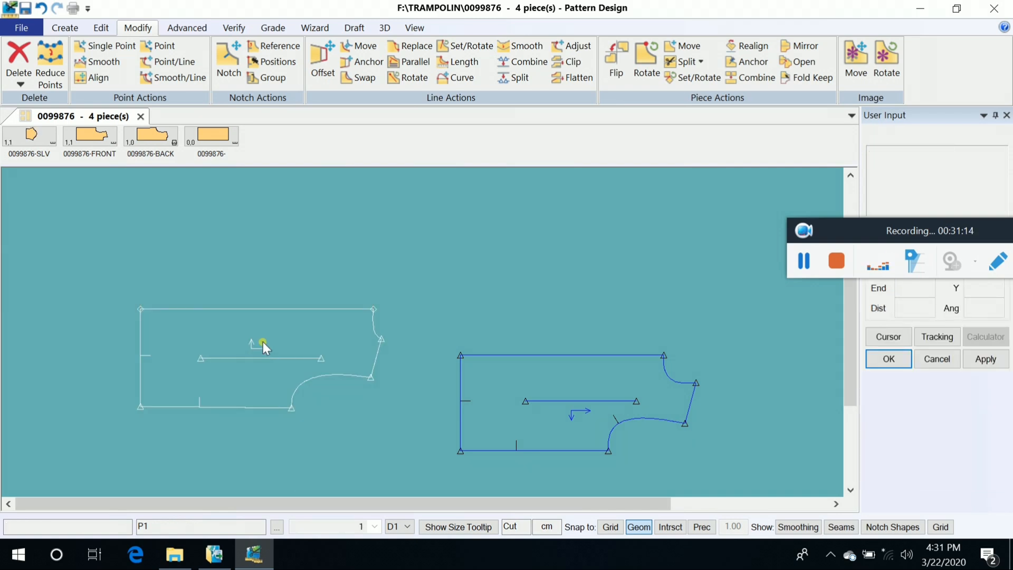
Move the kept back half clear of the front piece and delete both pieces from the work area
left_click(446, 284)
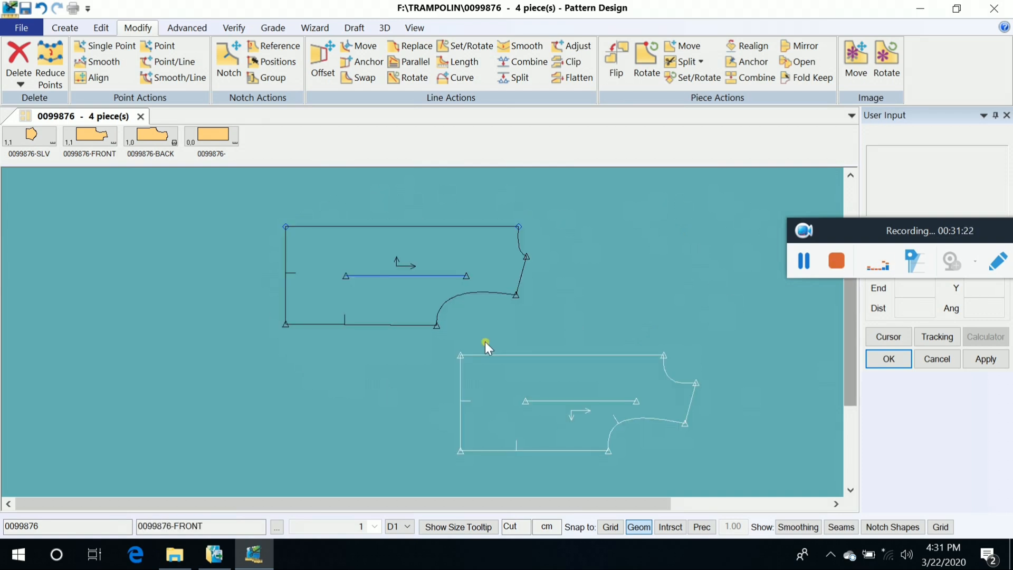
right_click(574, 395)
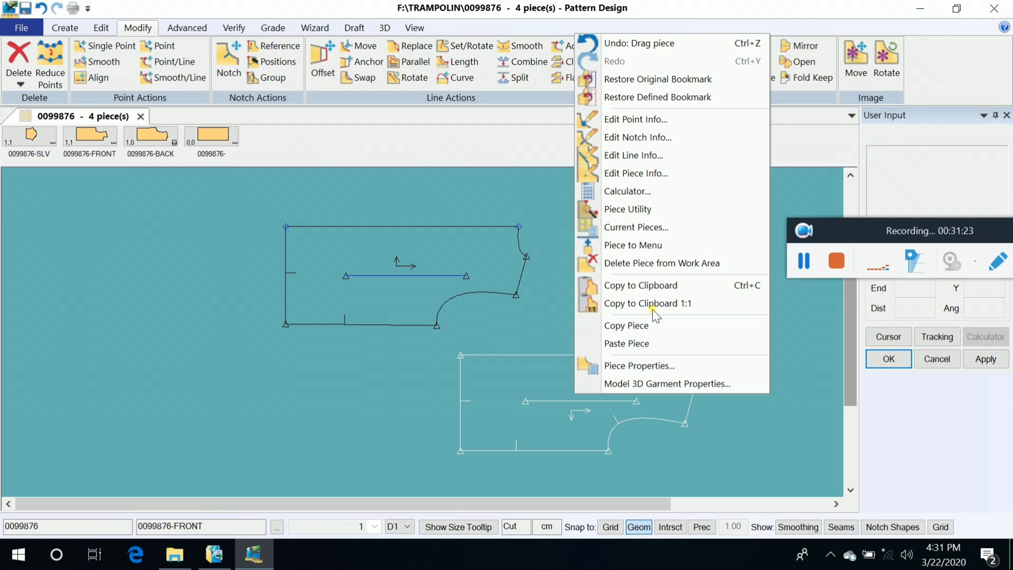
left_click(672, 265)
right_click(459, 276)
left_click(538, 231)
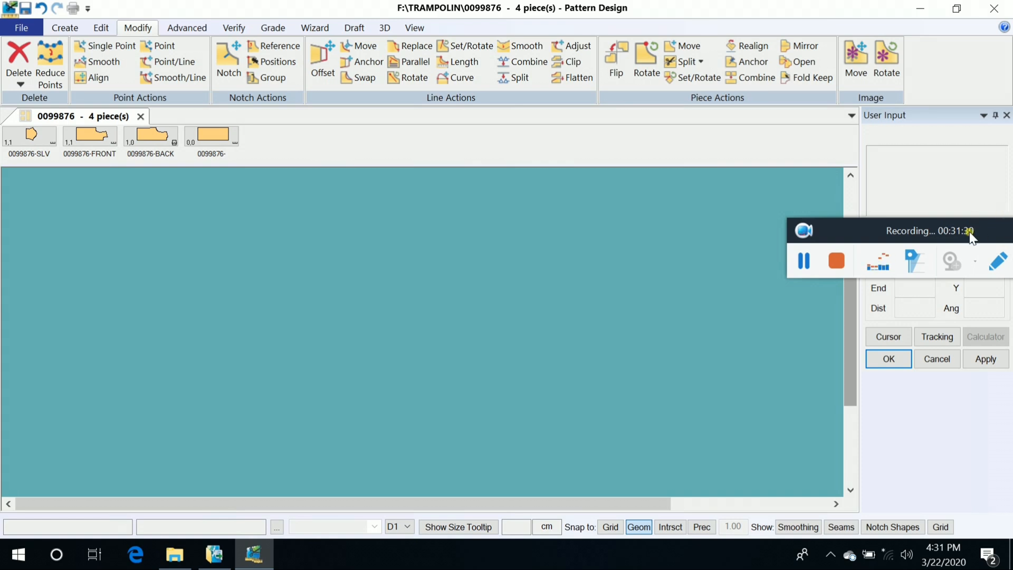
left_click(893, 224)
left_click_drag(925, 236, 890, 229)
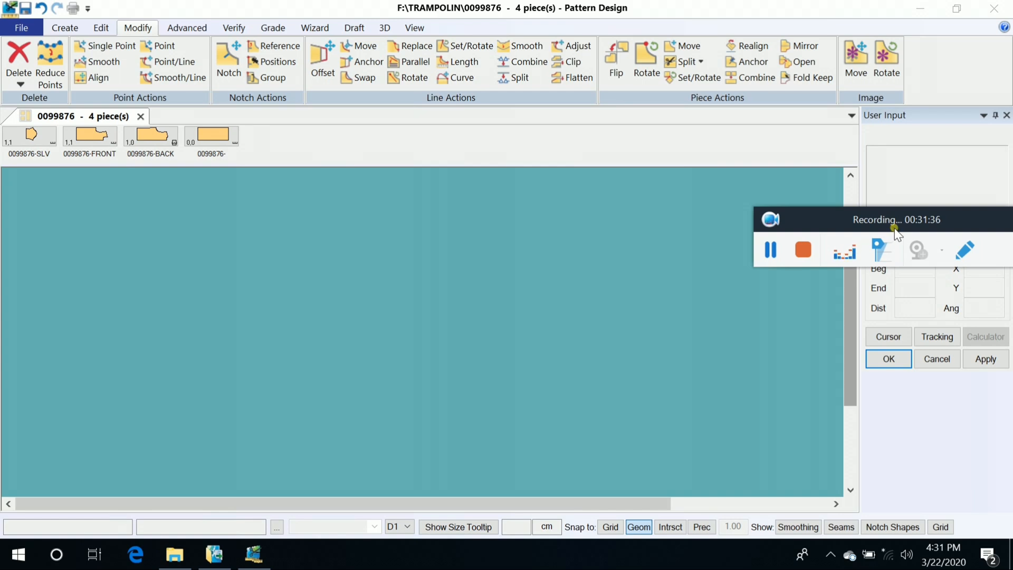
left_click_drag(894, 228, 947, 229)
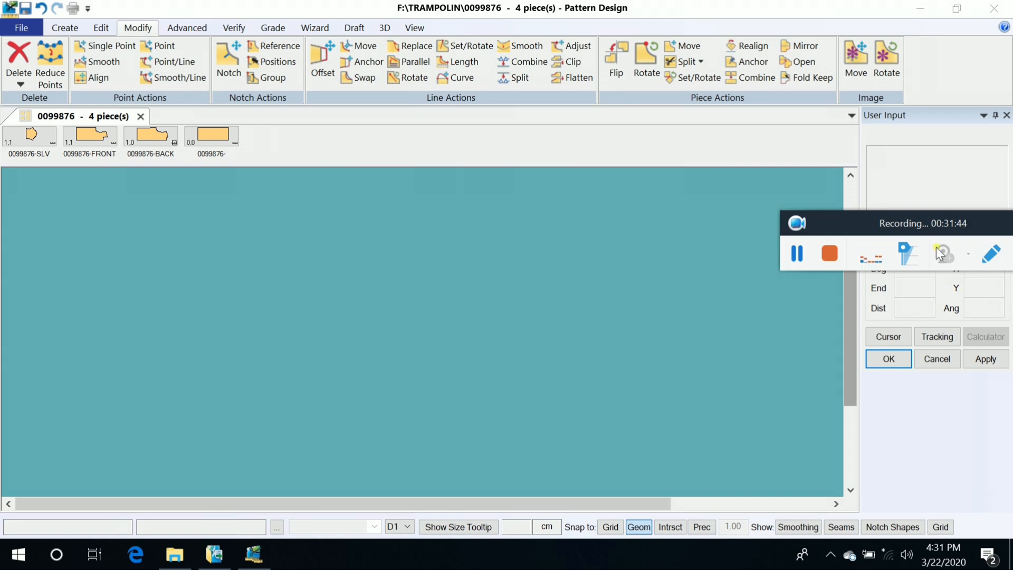
left_click_drag(944, 223, 884, 228)
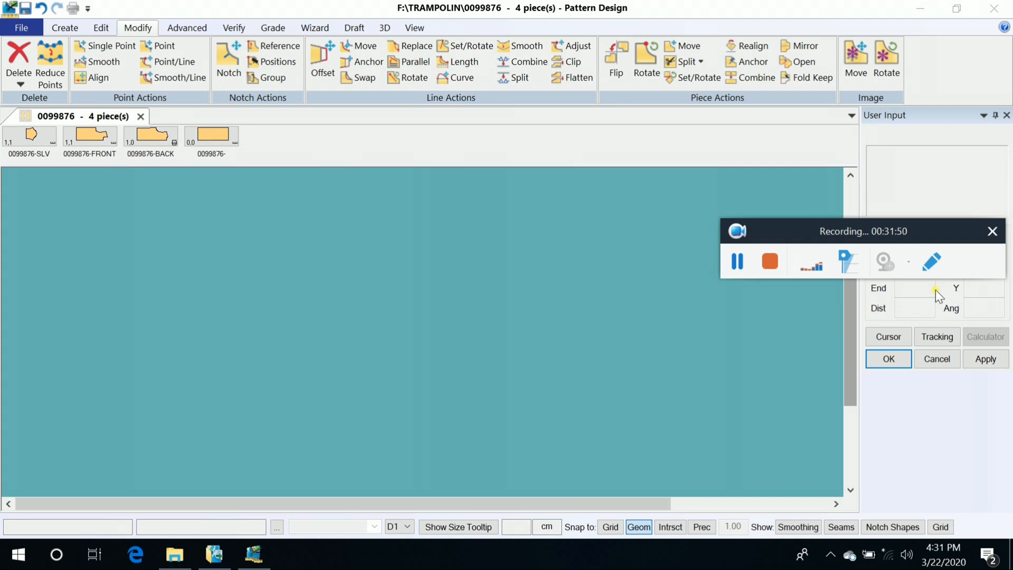
left_click_drag(916, 226, 887, 254)
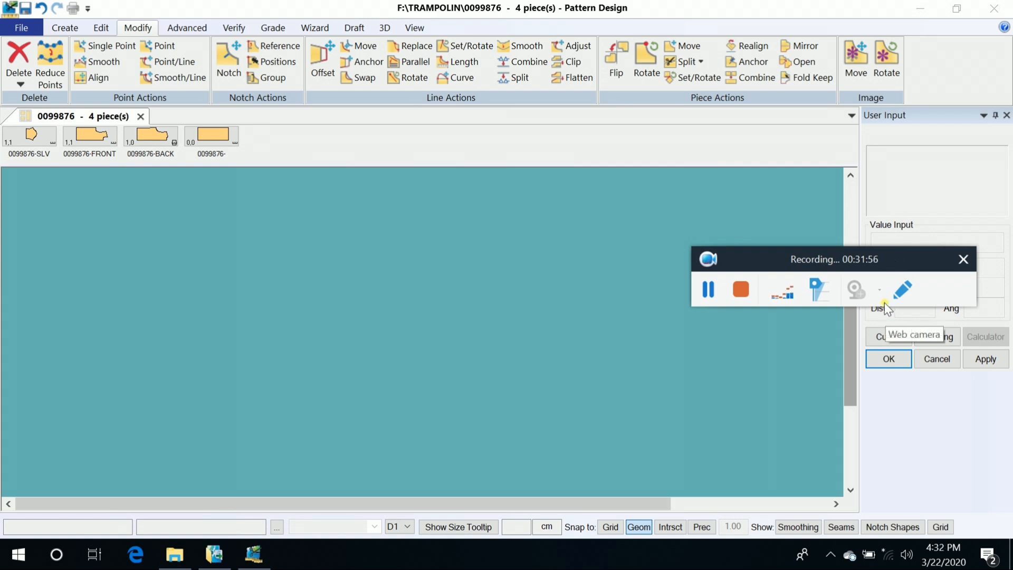
Switch to AccuMark Explorer, reset the TRAMPOLIN name filter to *, and widen the folder tree so the folder names are readable
left_click(232, 563)
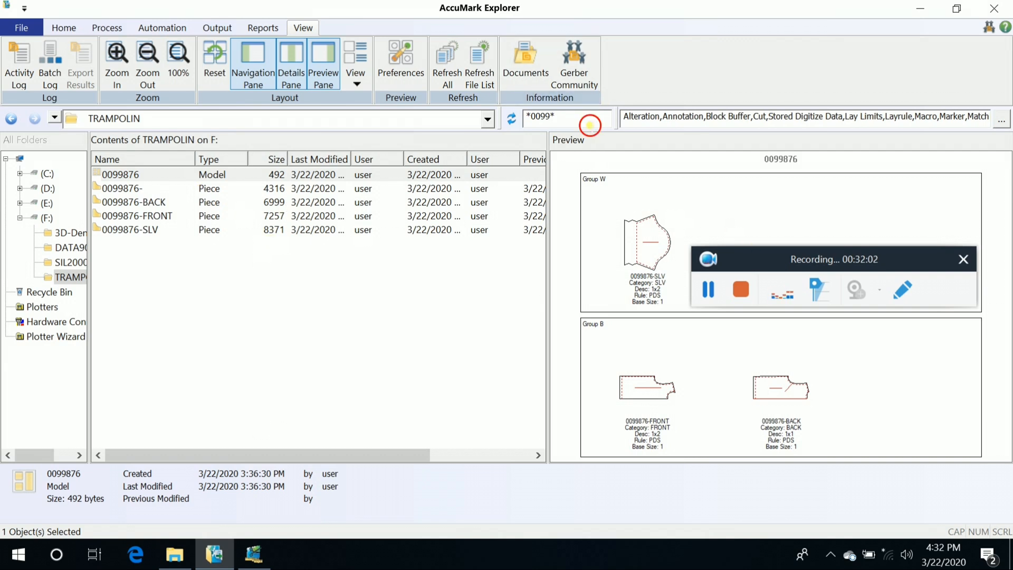
left_click_drag(591, 125, 378, 151)
key("BackSpace")
key("Return")
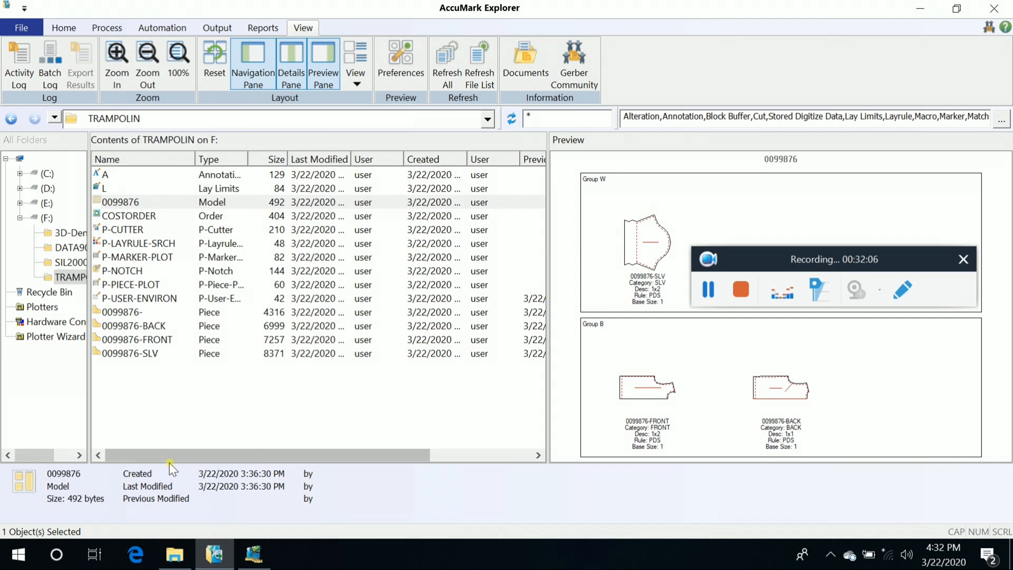
left_click(151, 463)
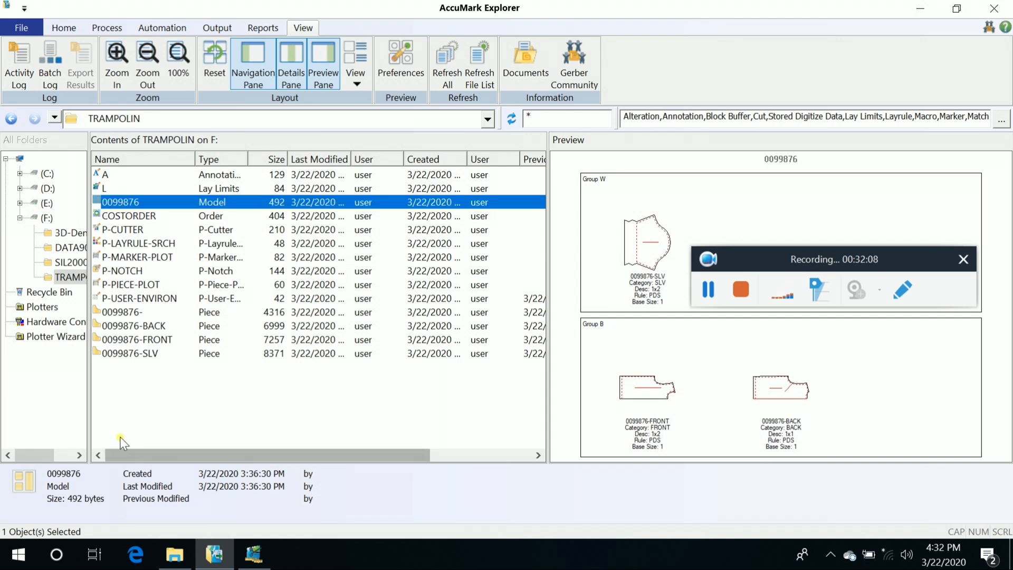
left_click_drag(90, 427, 143, 448)
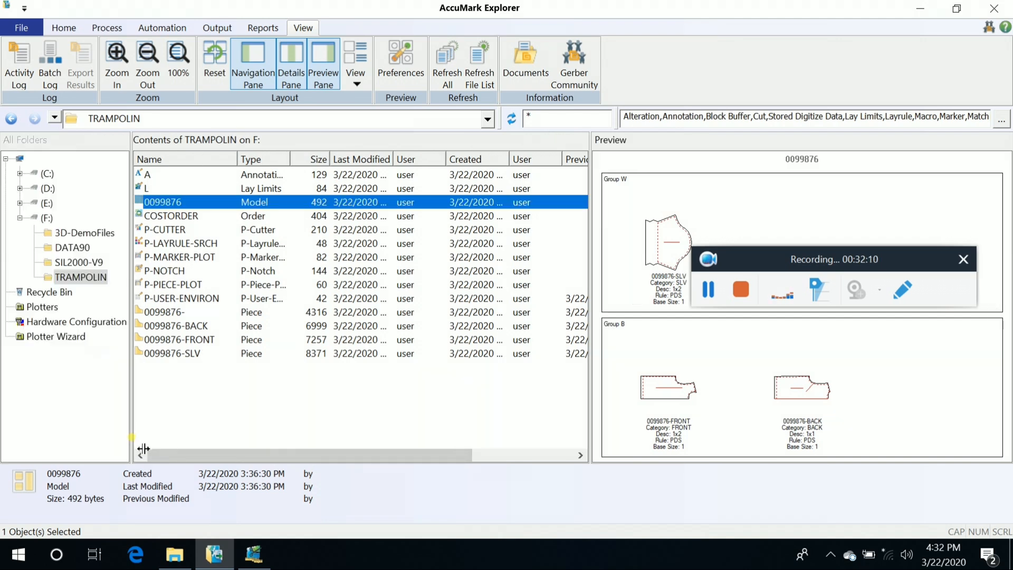
Create a new rule table in the TRAMPOLIN storage area and set its size names to AlphaNumeric
right_click(187, 417)
left_click(194, 398)
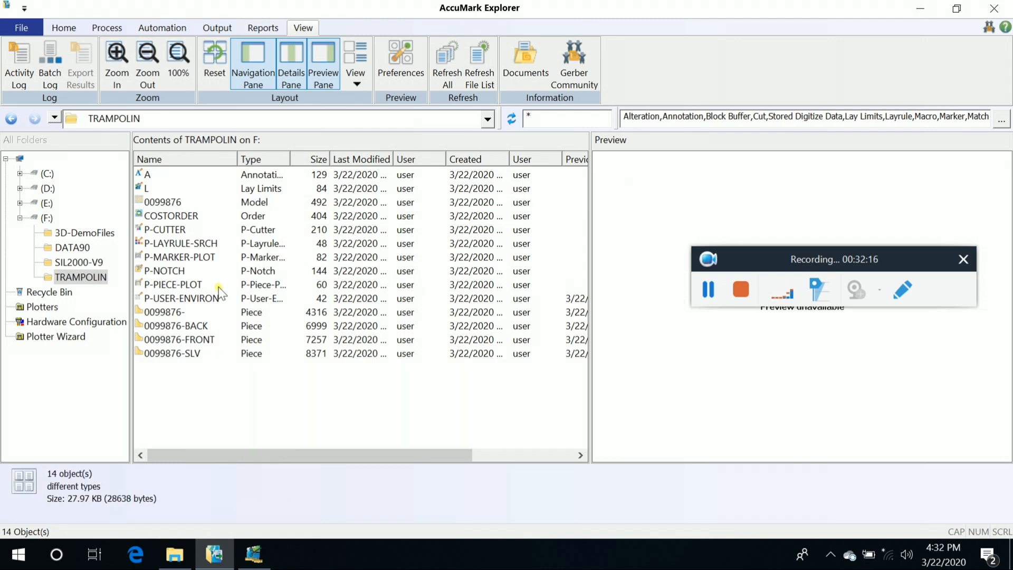
right_click(216, 378)
mouse_move(263, 426)
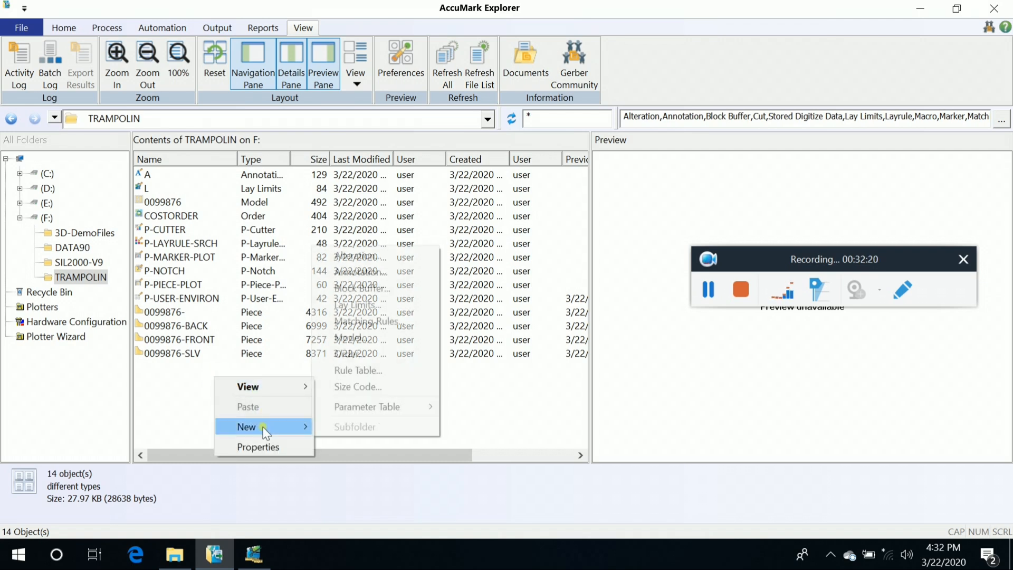
left_click(353, 377)
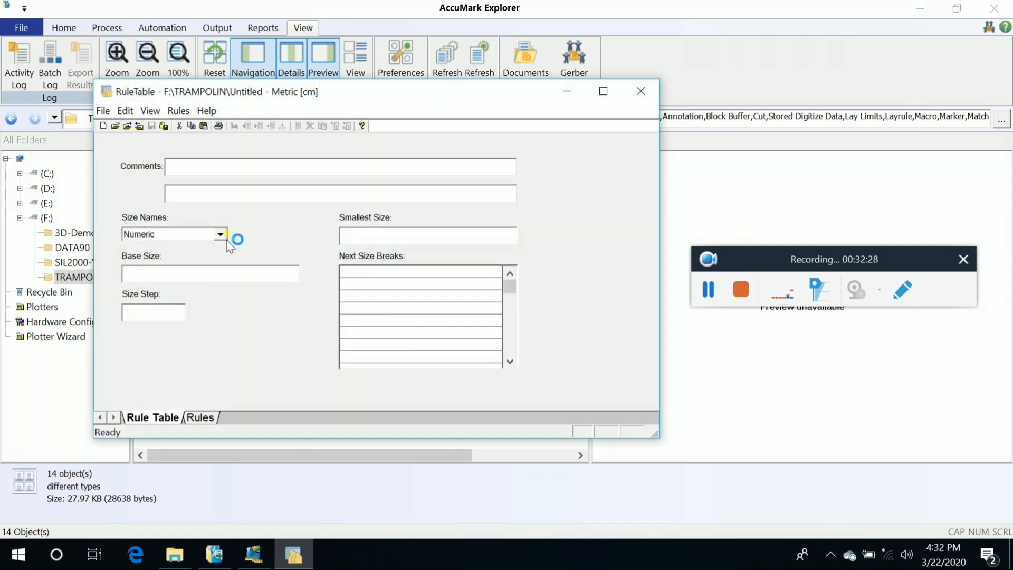
left_click(221, 235)
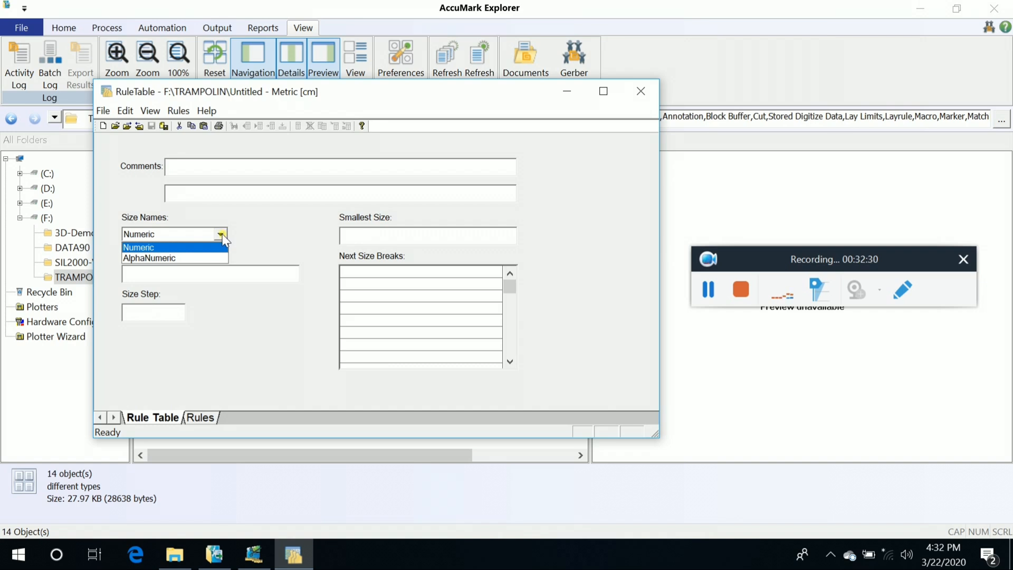
left_click(190, 258)
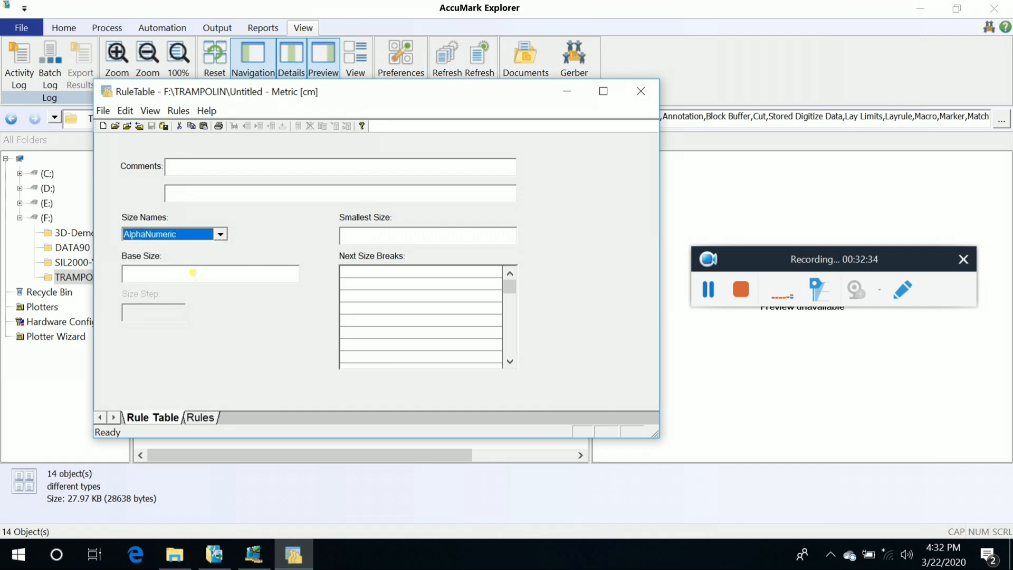
Set the rule table's base size to M and its smallest size to XXS
left_click(186, 282)
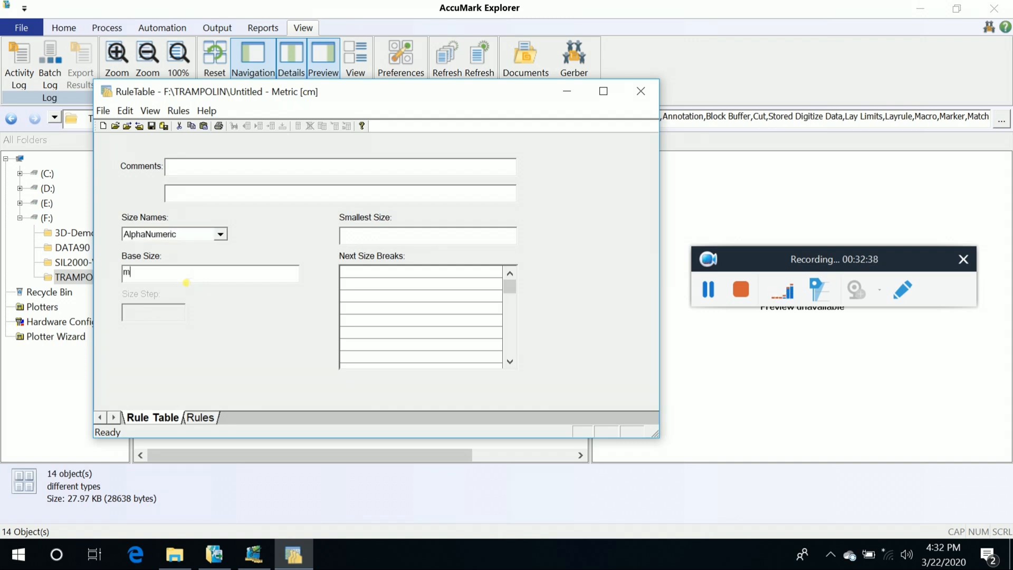
type("m")
double_click(179, 280)
left_click(371, 242)
Enter the next size breaks XS, S, M, L and XL, one per row
left_click(362, 276)
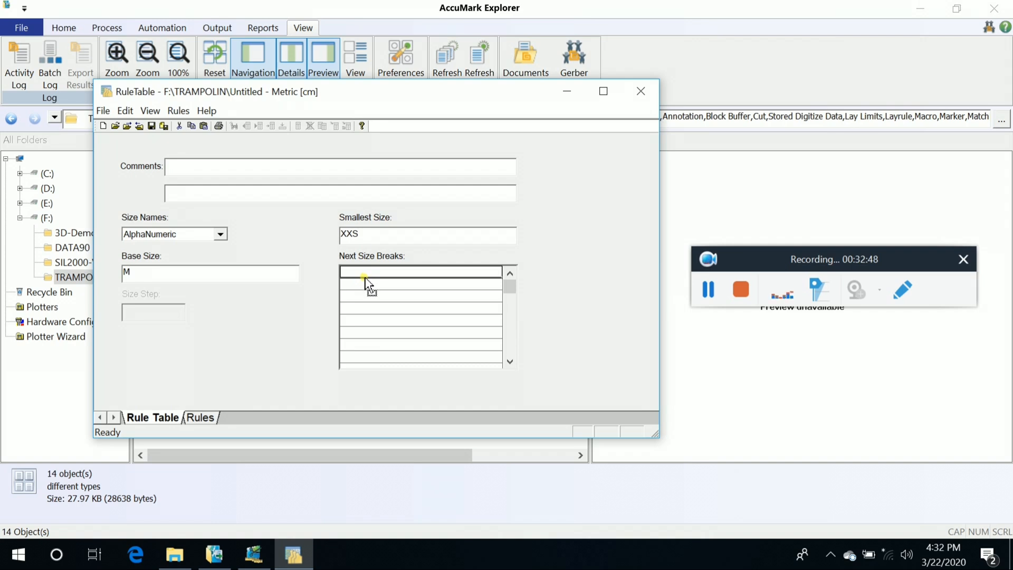
type("XS")
left_click(365, 288)
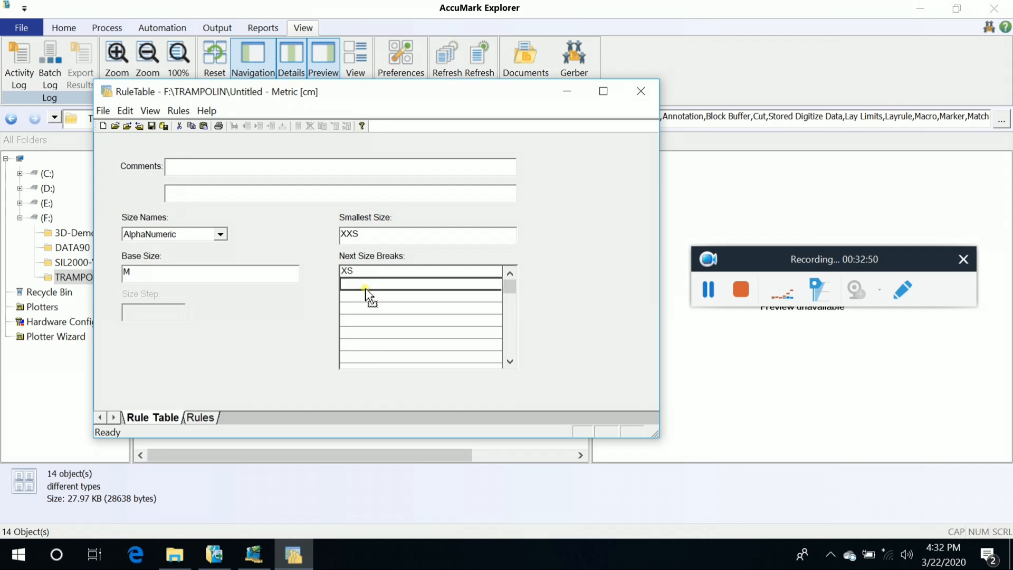
type("S")
left_click(367, 296)
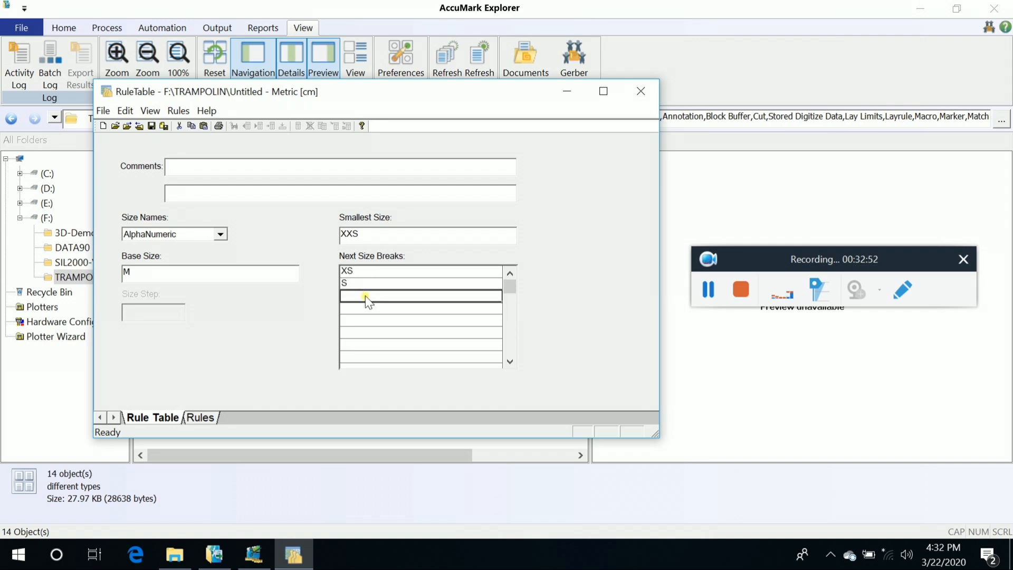
type("M")
left_click(362, 308)
type("L")
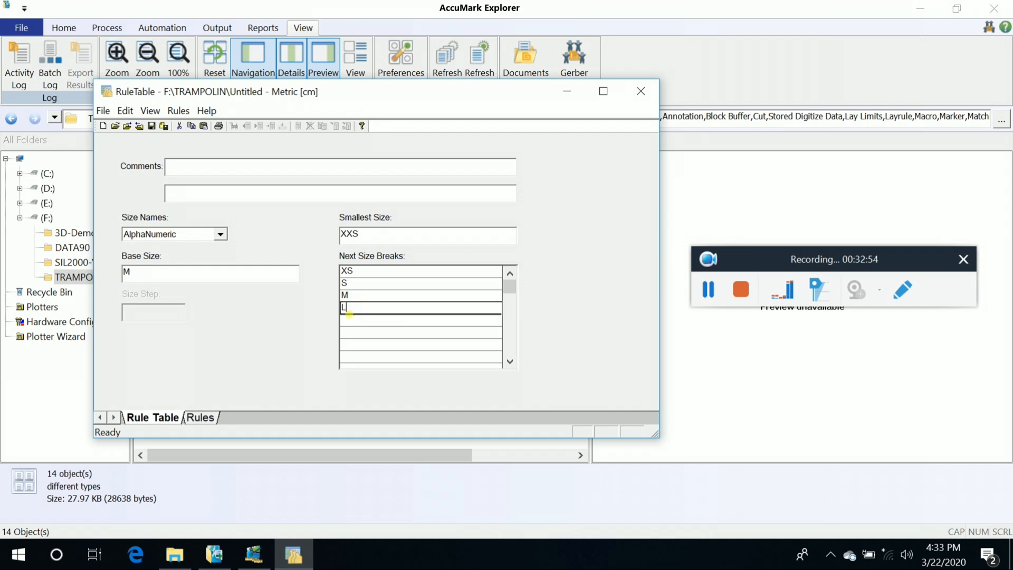
left_click(354, 319)
type("XL")
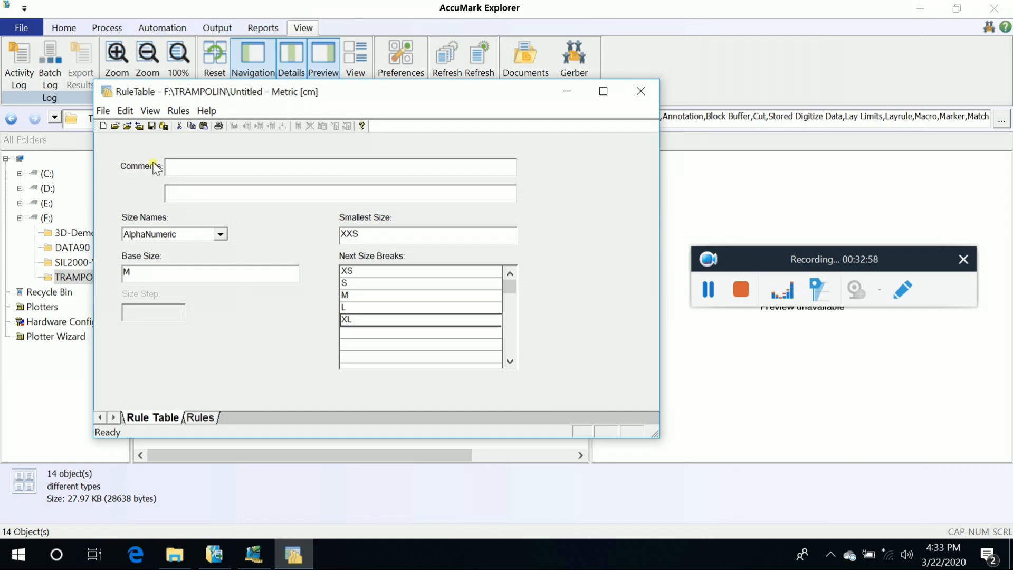
Save the rule table as XXS-M-XL in TRAMPOLIN, close it and select it in the storage area contents
left_click(151, 127)
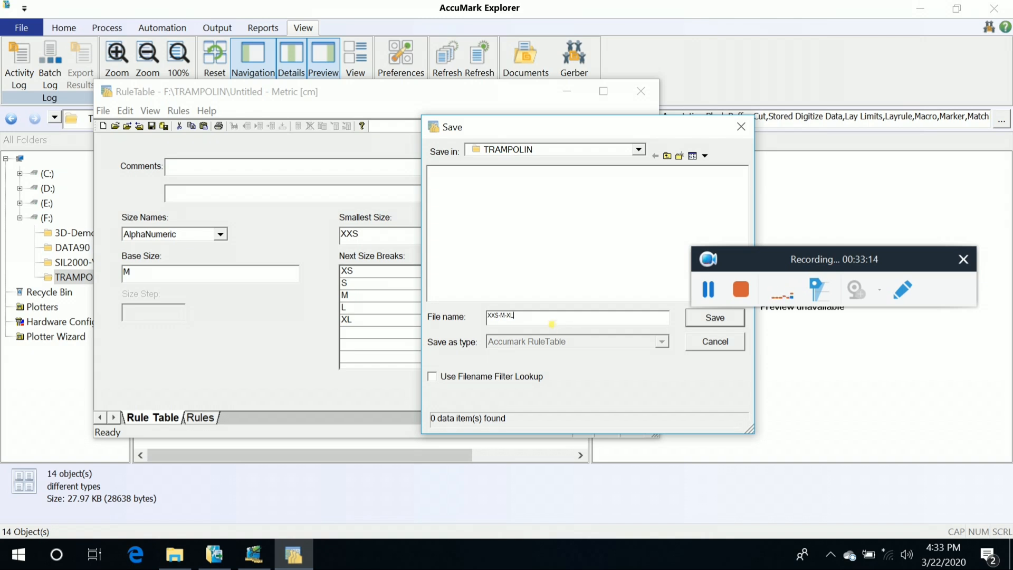
double_click(550, 323)
left_click(702, 317)
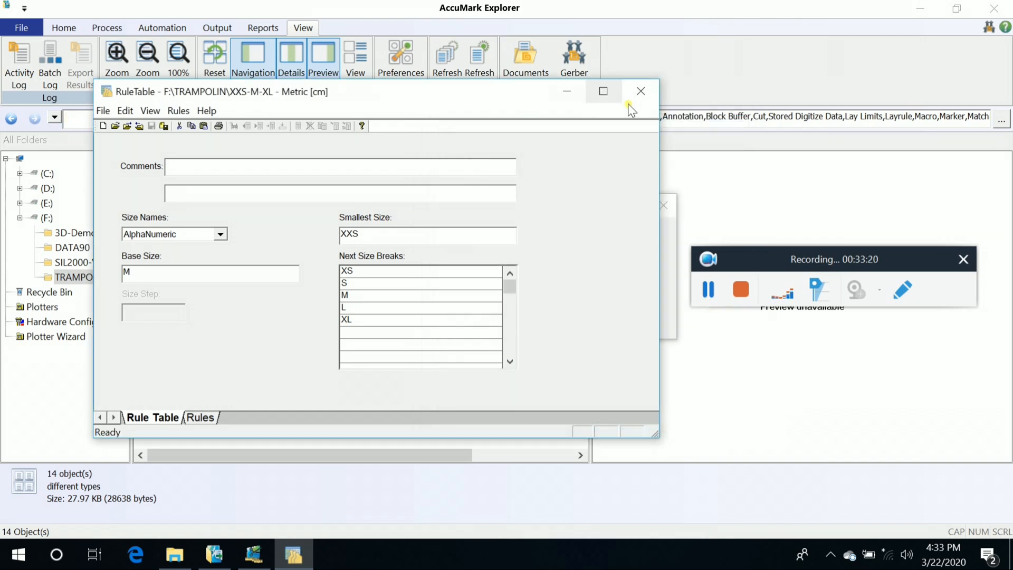
left_click(640, 91)
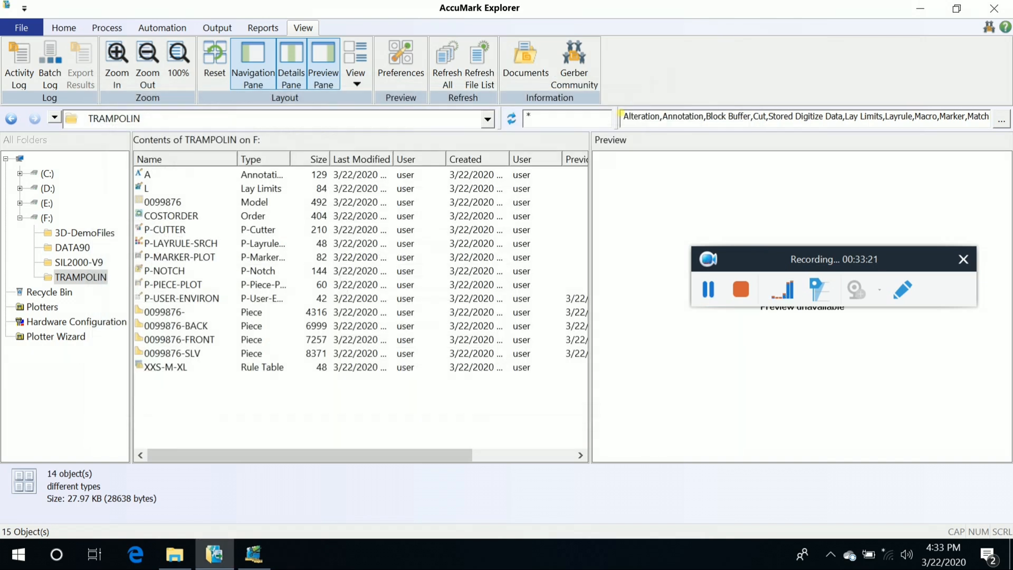
left_click(170, 367)
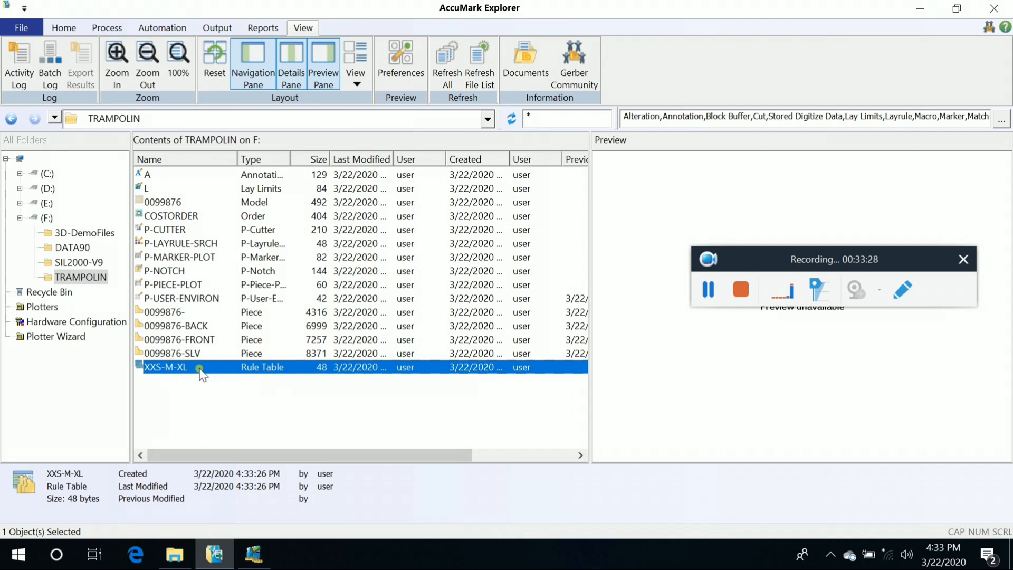
Switch to Pattern Design and place the 0099876-BACK piece in the work area
left_click(263, 562)
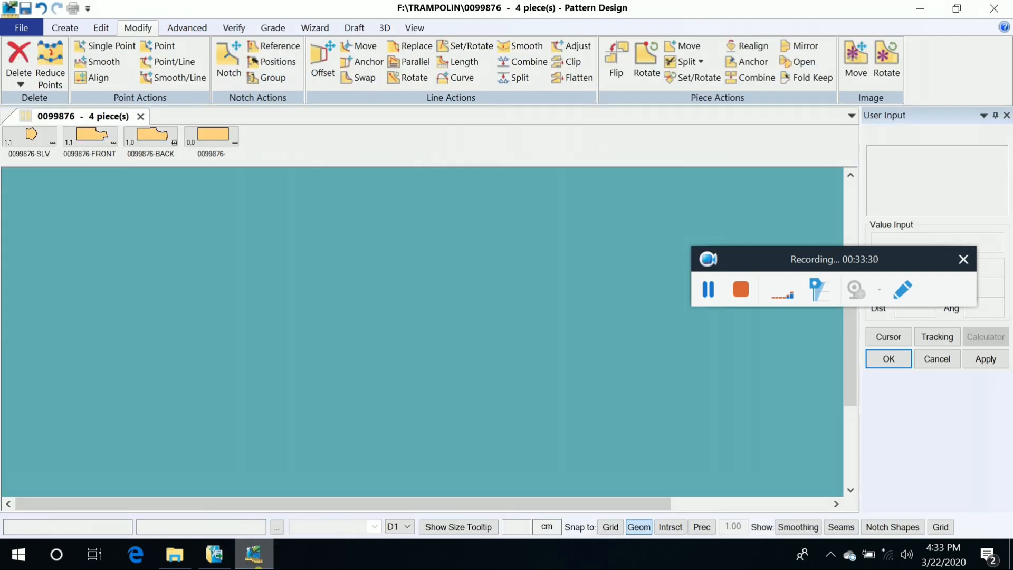
left_click_drag(140, 156, 426, 348)
right_click(452, 372)
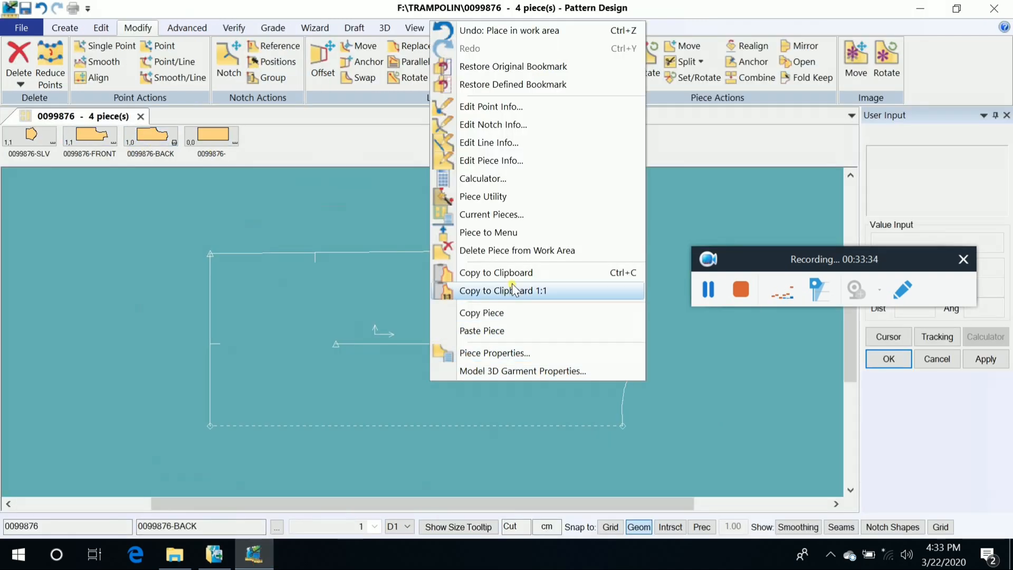
Delete the diagonal internal line running from the armhole of the back piece
left_click(20, 84)
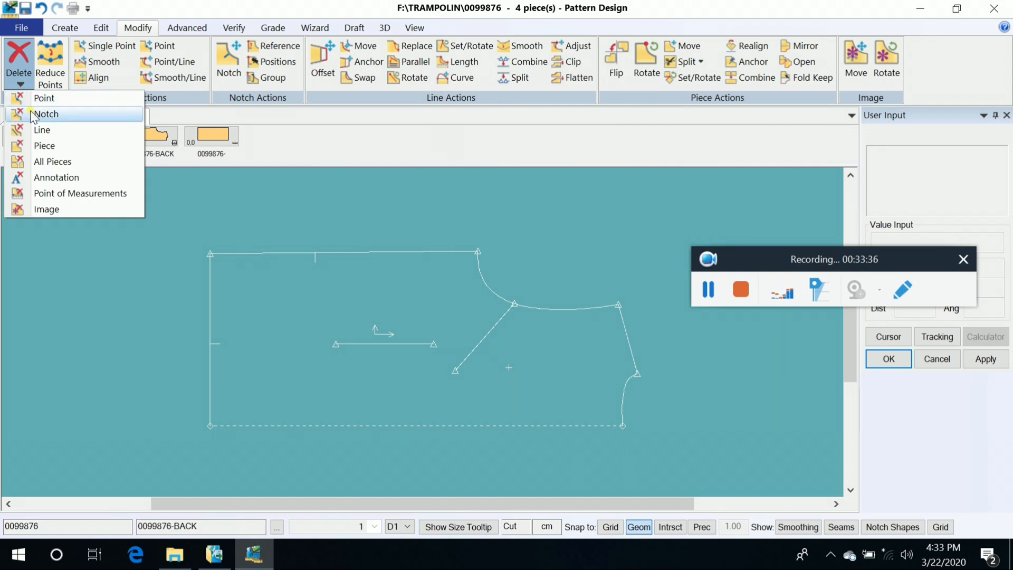
left_click(41, 126)
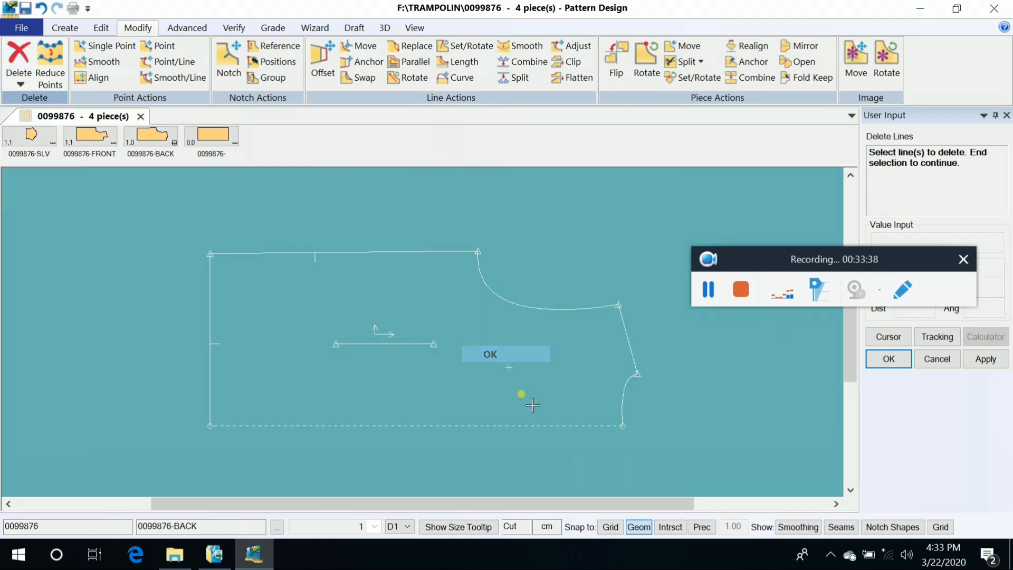
scroll(522, 395, "down", 2)
right_click(529, 313)
left_click(575, 324)
left_click_drag(773, 266, 777, 265)
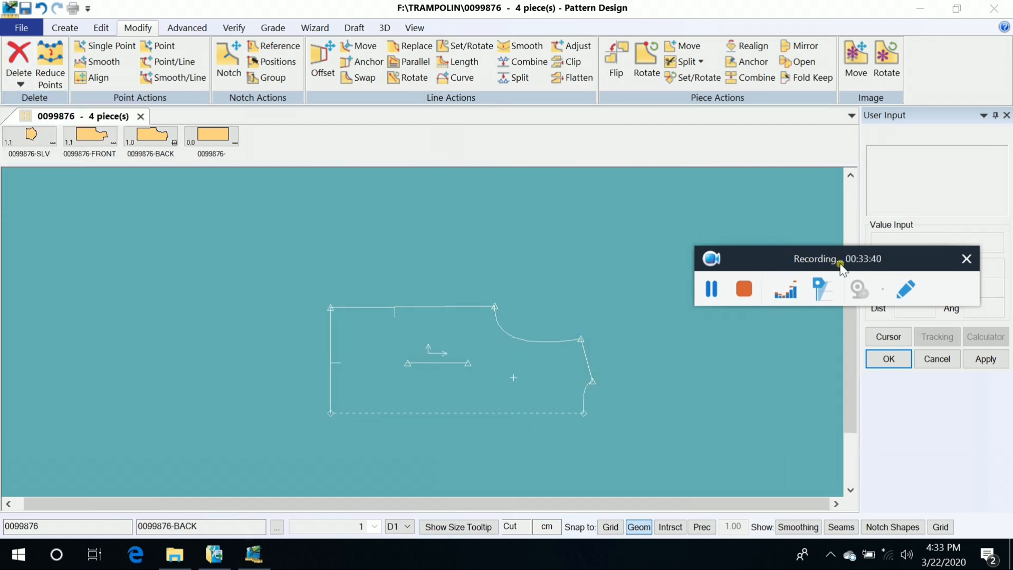
Place the 0099876-FRONT and 0099876-SLV pieces in the work area and arrange sleeve, front and back in a row
left_click(101, 138)
left_click(213, 376)
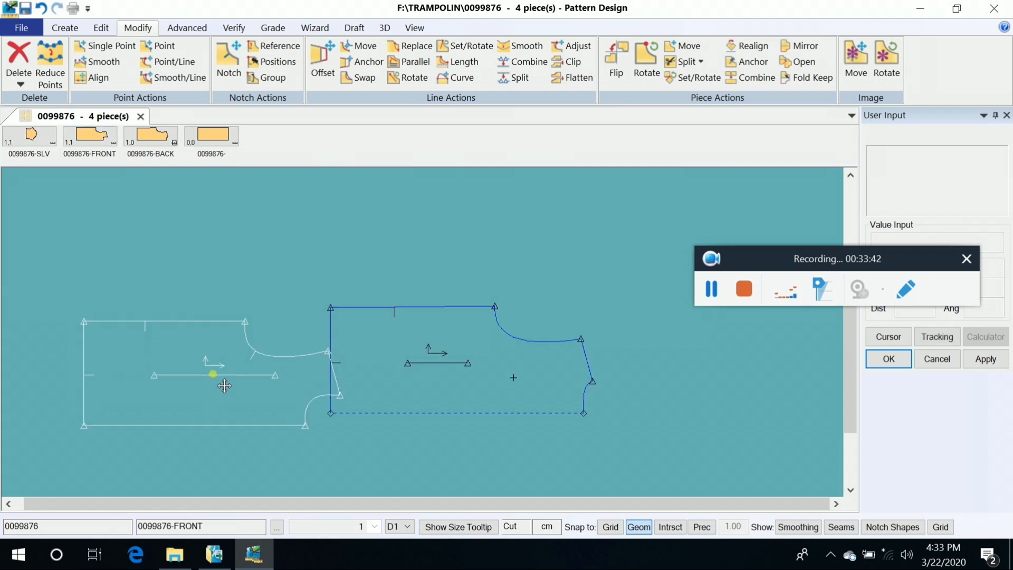
scroll(227, 388, "up", 4)
scroll(265, 408, "down", 7)
left_click(29, 135)
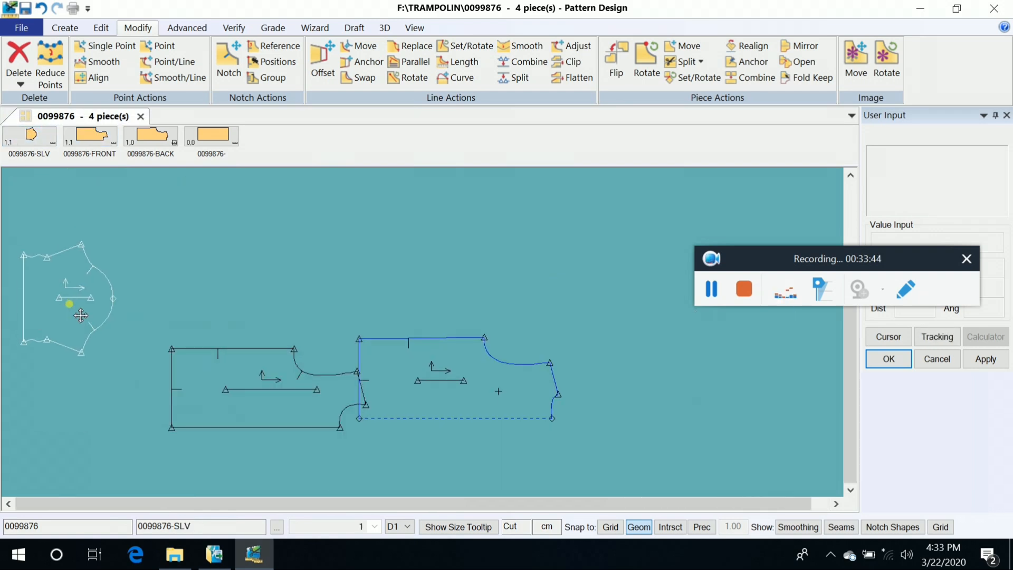
left_click(95, 378)
scroll(95, 378, "up", 3)
scroll(647, 382, "down", 1)
left_click_drag(461, 369, 451, 372)
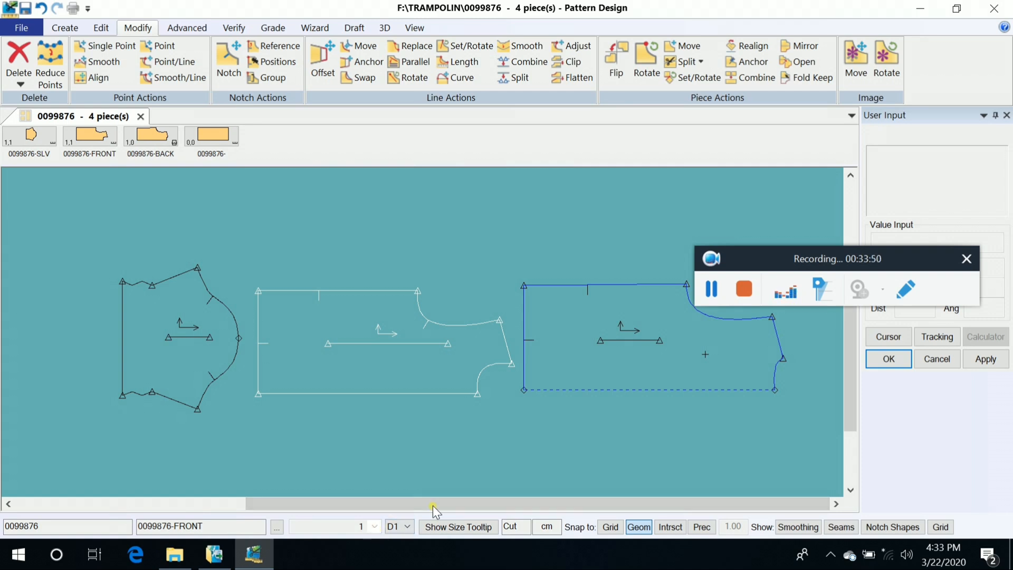
Start Assign Rule Table for the sleeve, front and back pieces together
left_click_drag(902, 265, 953, 493)
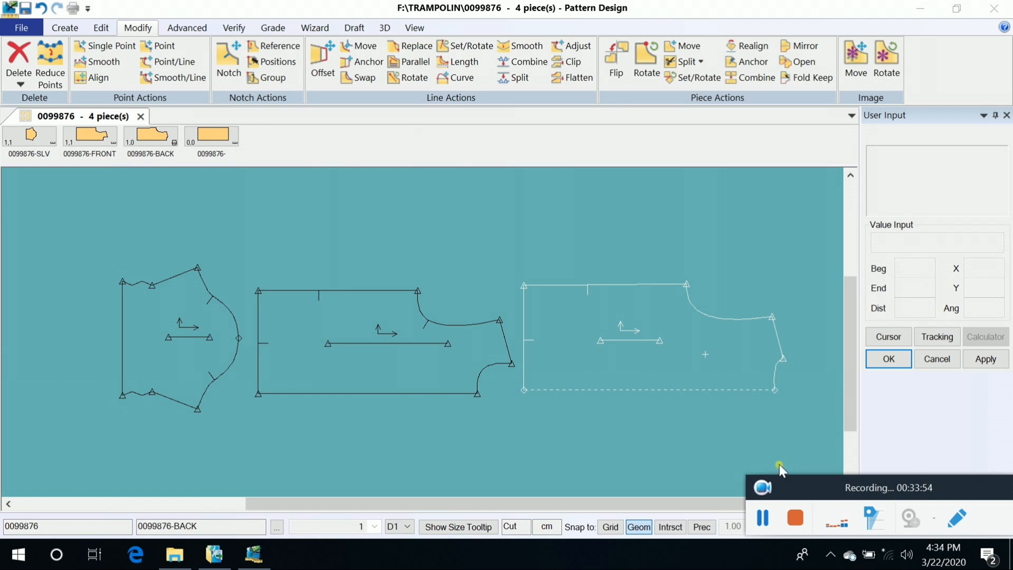
left_click(275, 31)
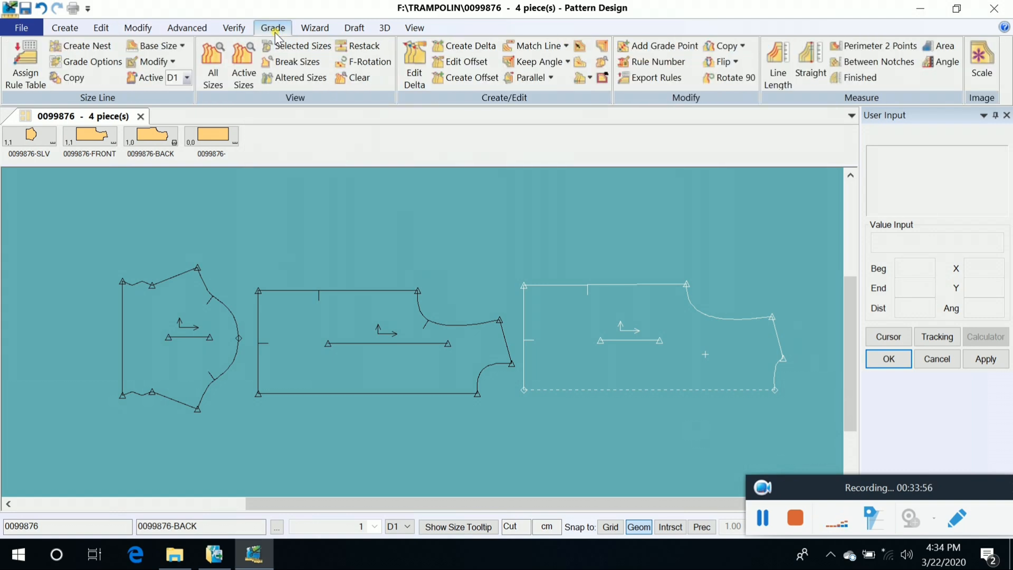
left_click(25, 67)
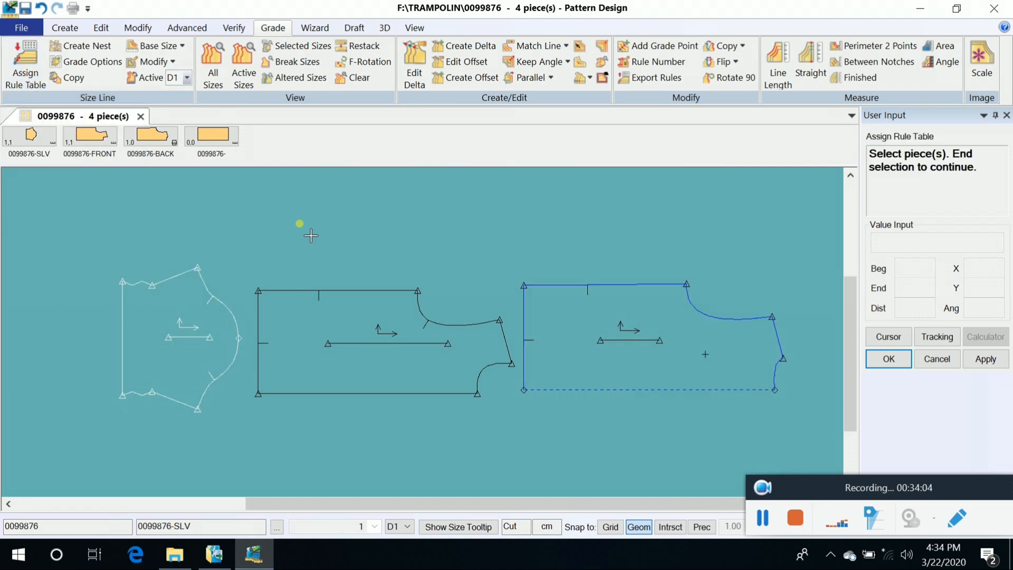
right_click(468, 220)
left_click(477, 247)
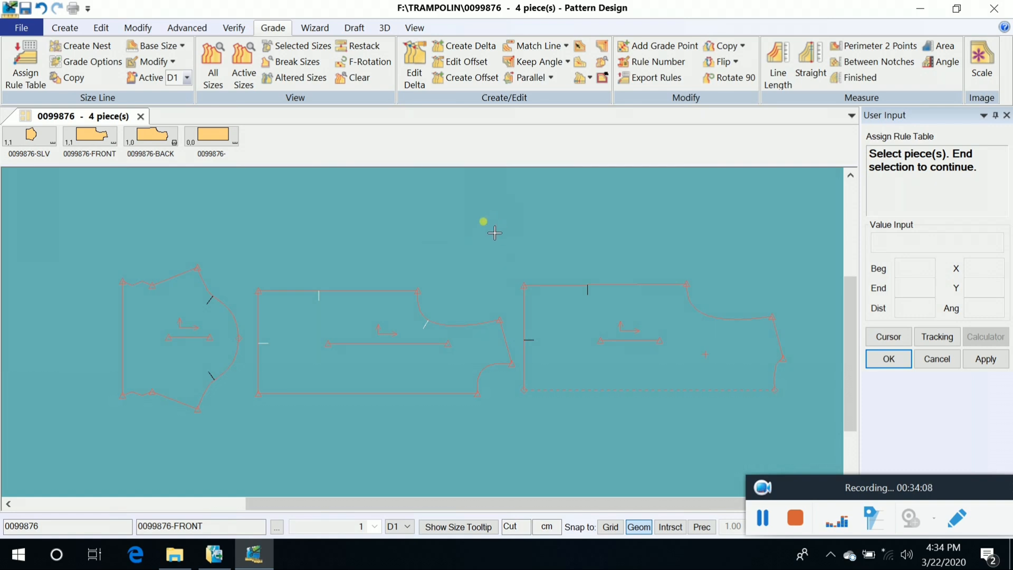
right_click(484, 224)
left_click(485, 225)
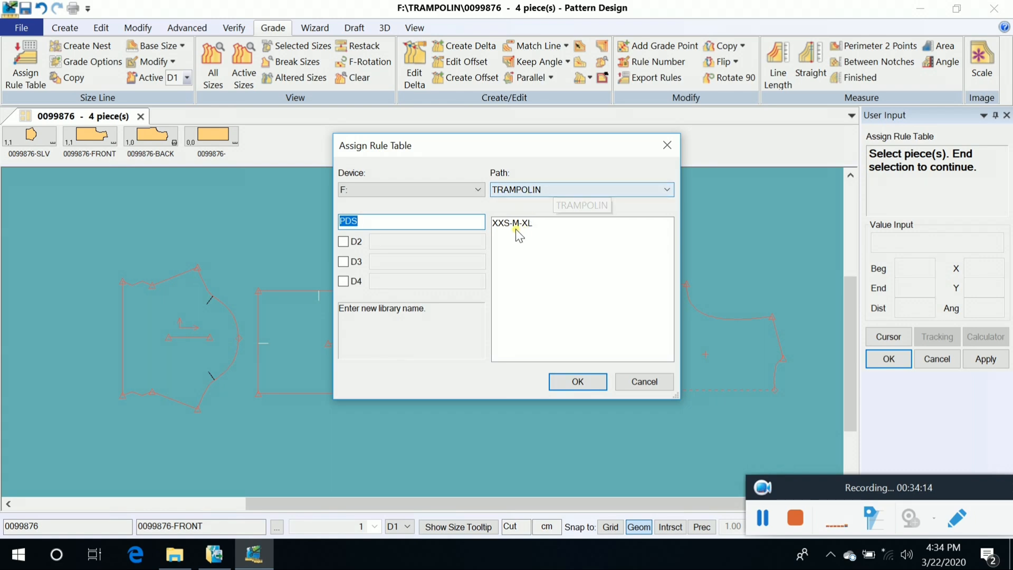
Browse the storage areas on device D: for rule tables, choosing FARIAH2 and HATIL
left_click(439, 190)
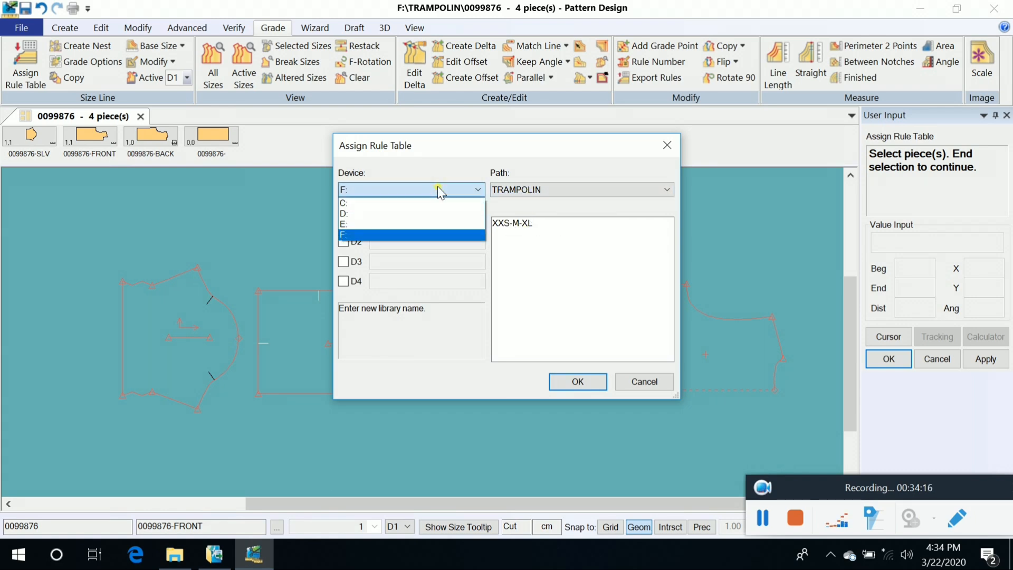
left_click(402, 211)
left_click(547, 191)
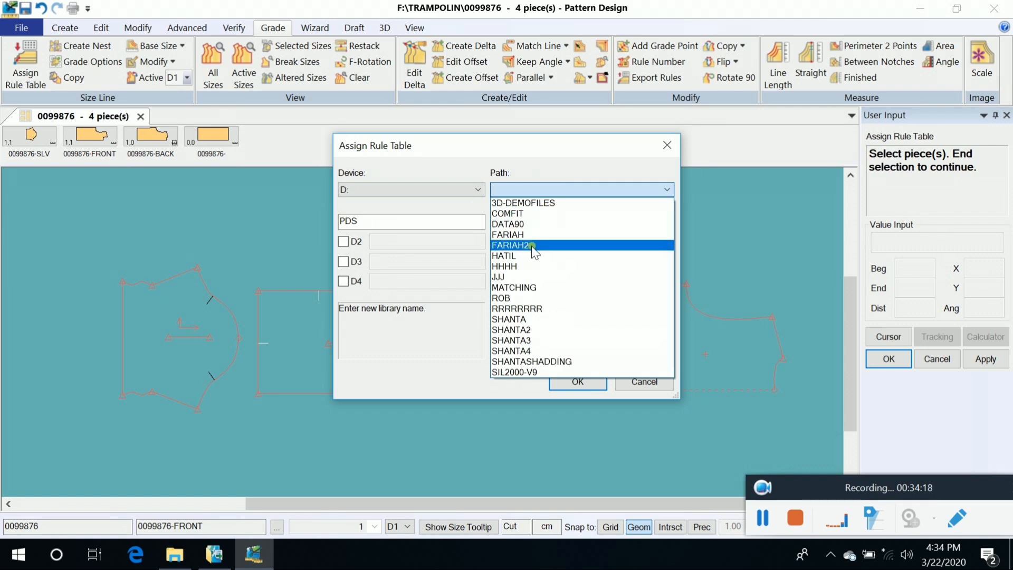
left_click(531, 246)
left_click(553, 191)
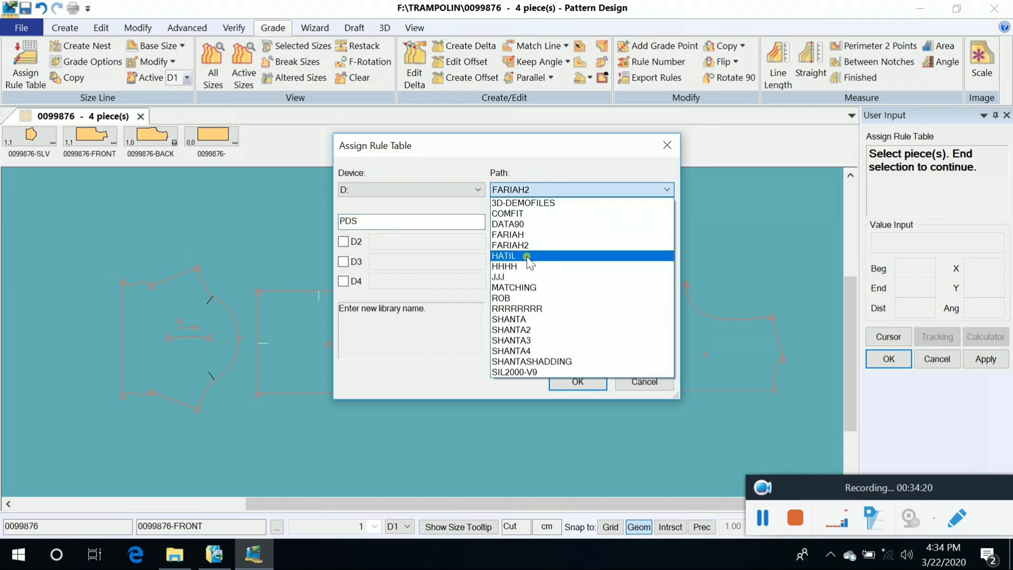
left_click(524, 255)
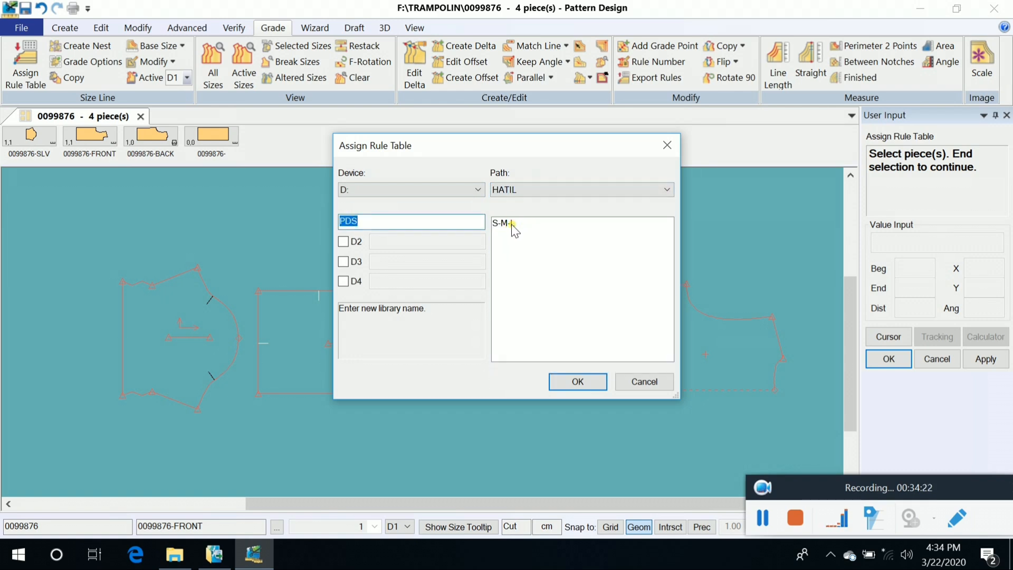
Assign the XXS-M-XL rule table from device F:, path TRAMPOLIN, to the selected pieces
left_click(447, 191)
left_click(411, 238)
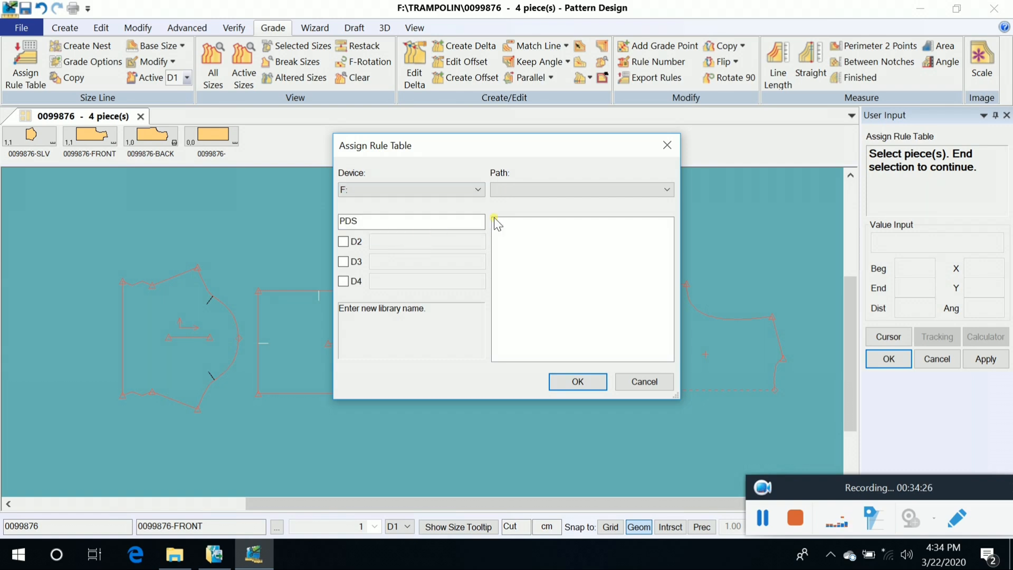
left_click(528, 190)
left_click(534, 233)
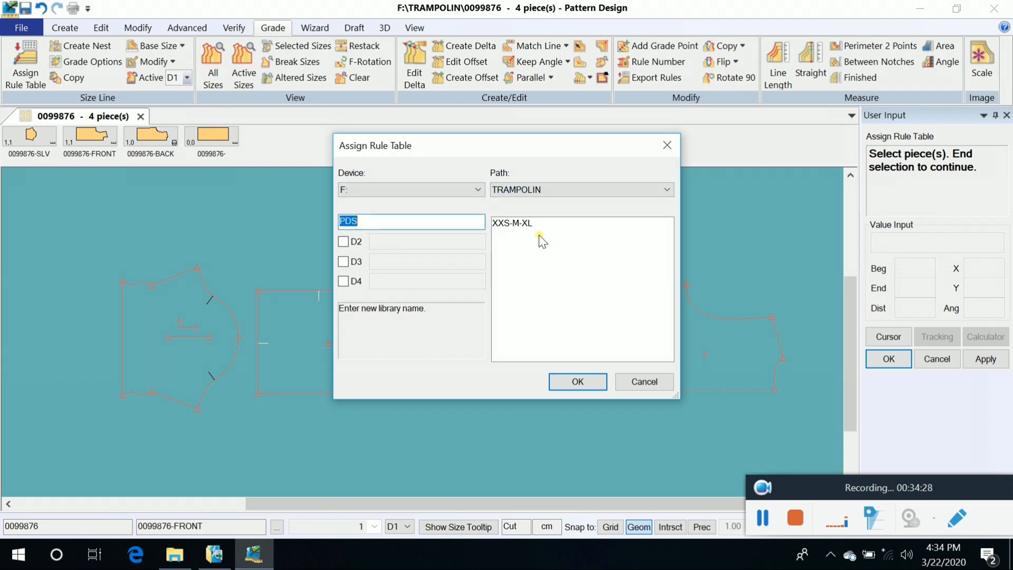
left_click(520, 222)
left_click(589, 382)
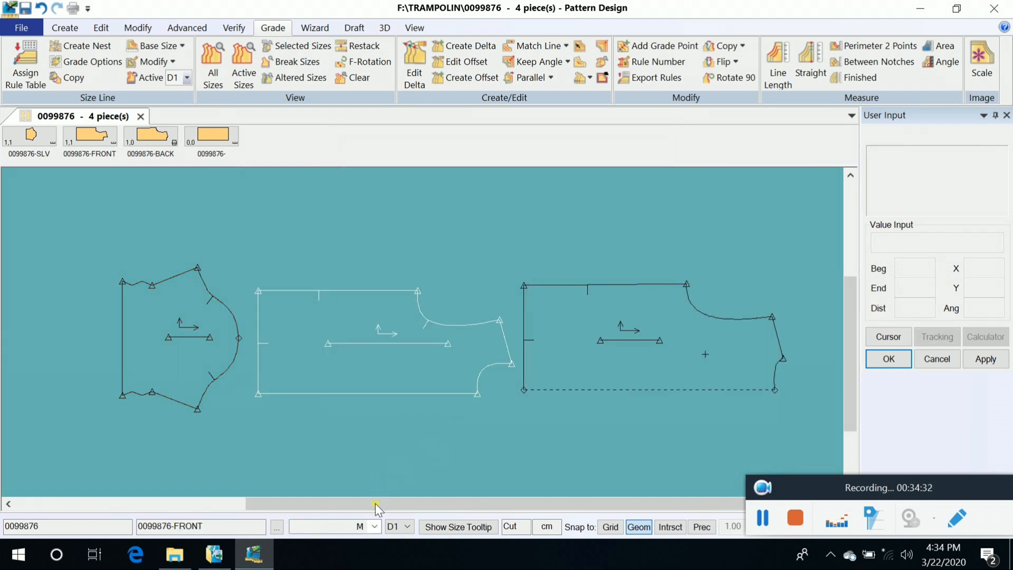
Check the front piece's size list and shift the sleeve piece slightly away from the front
left_click(374, 526)
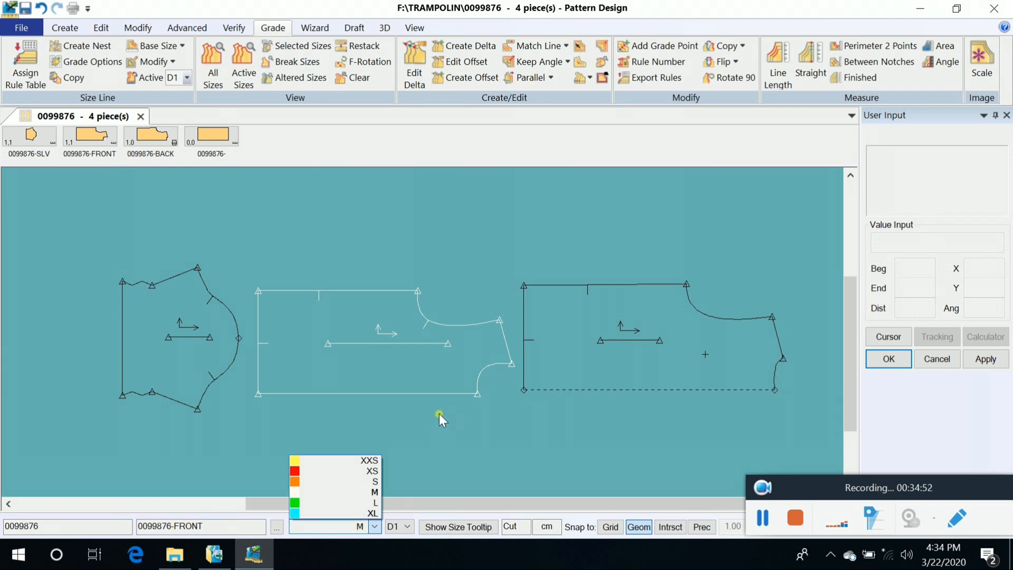
left_click(413, 437)
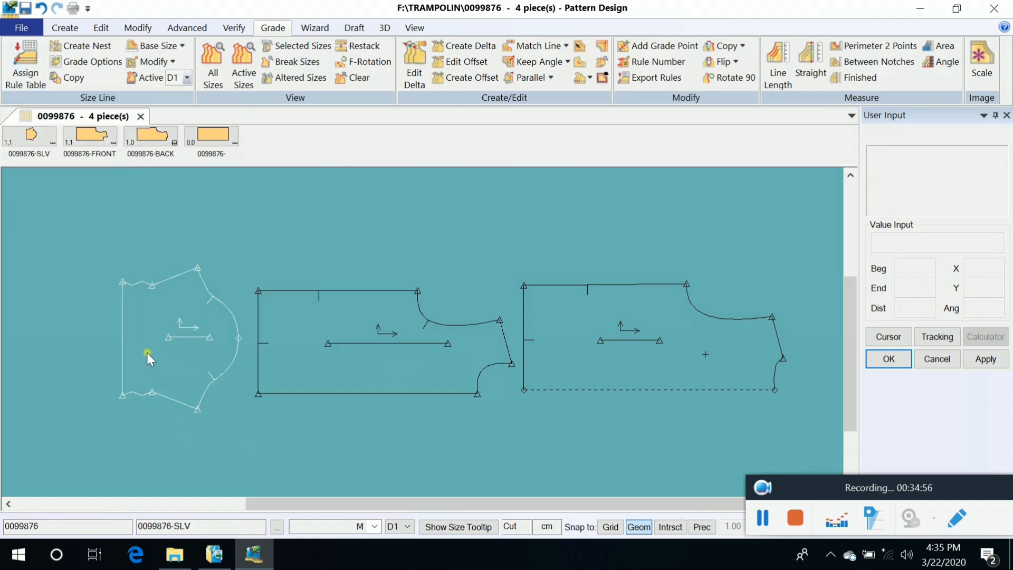
left_click_drag(148, 352, 118, 359)
Assign the XXS-M-XL rule table from device F:, path TRAMPOLIN, to sleeve, front and back again and check the size list
left_click(25, 64)
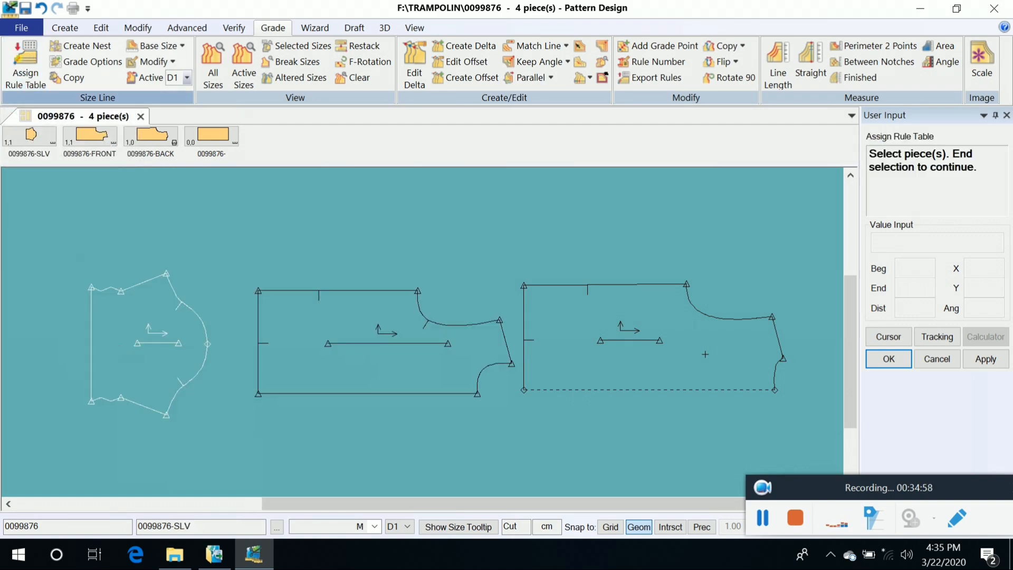
right_click(433, 264)
left_click(429, 282)
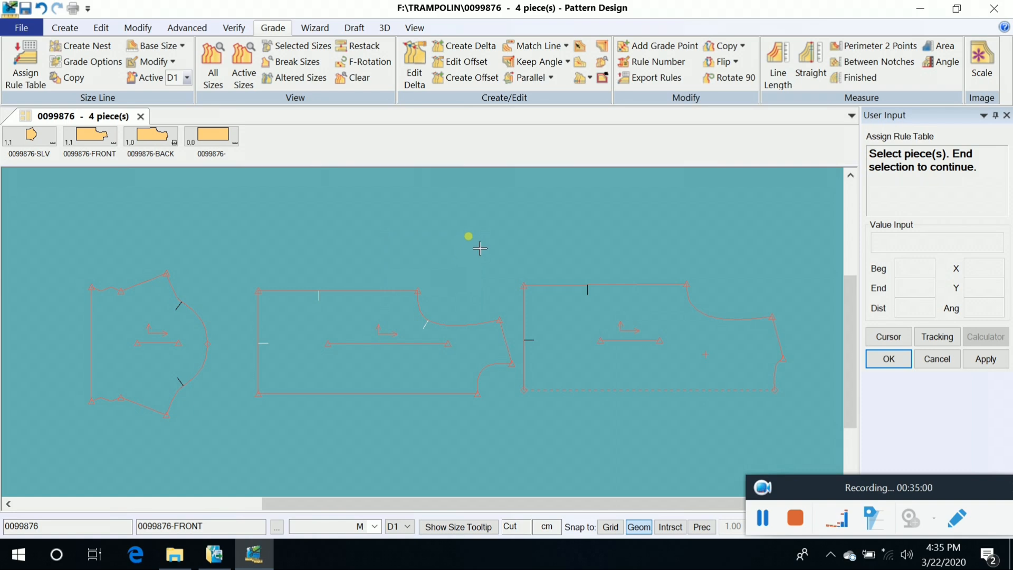
right_click(470, 235)
left_click(469, 235)
left_click(514, 233)
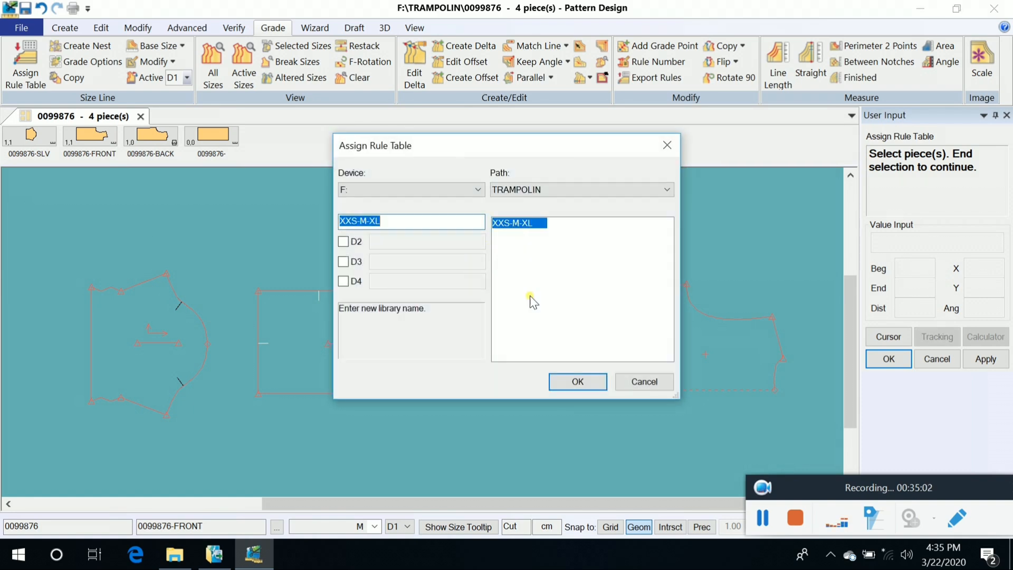
left_click(583, 389)
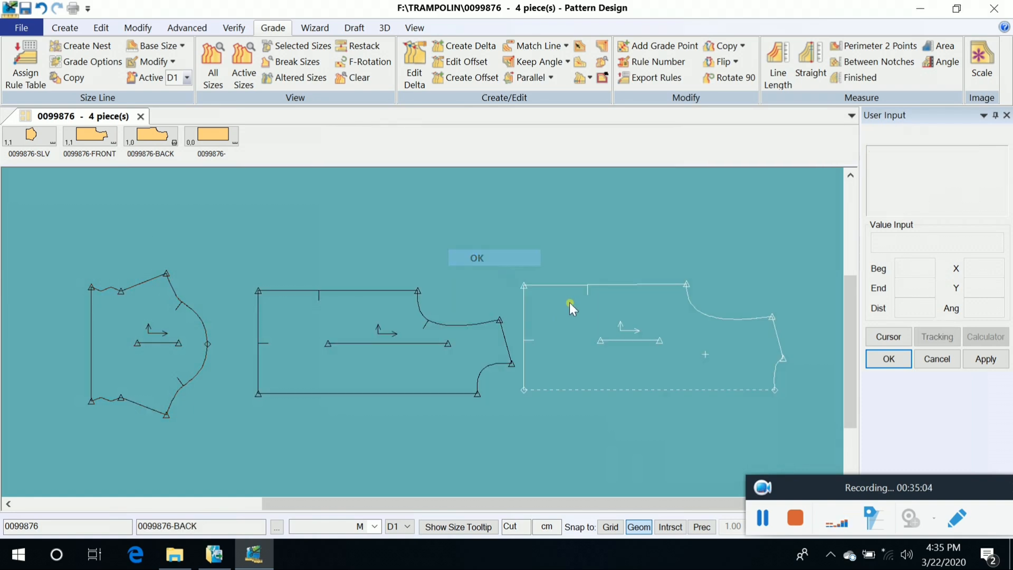
left_click(374, 527)
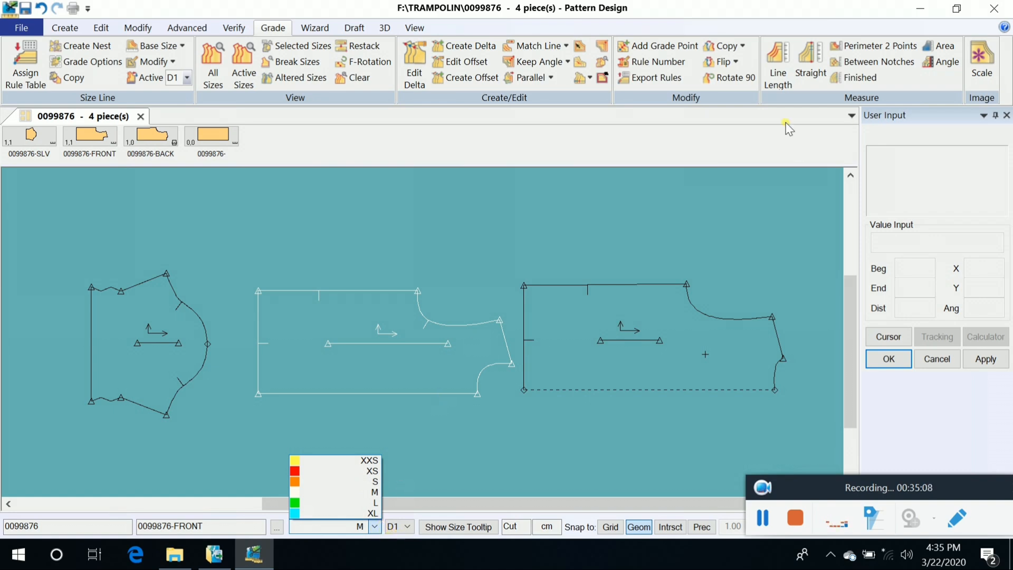
Add grade points at the outline corners of the back and front pieces, applying rules to Always Both joined end points
left_click(687, 48)
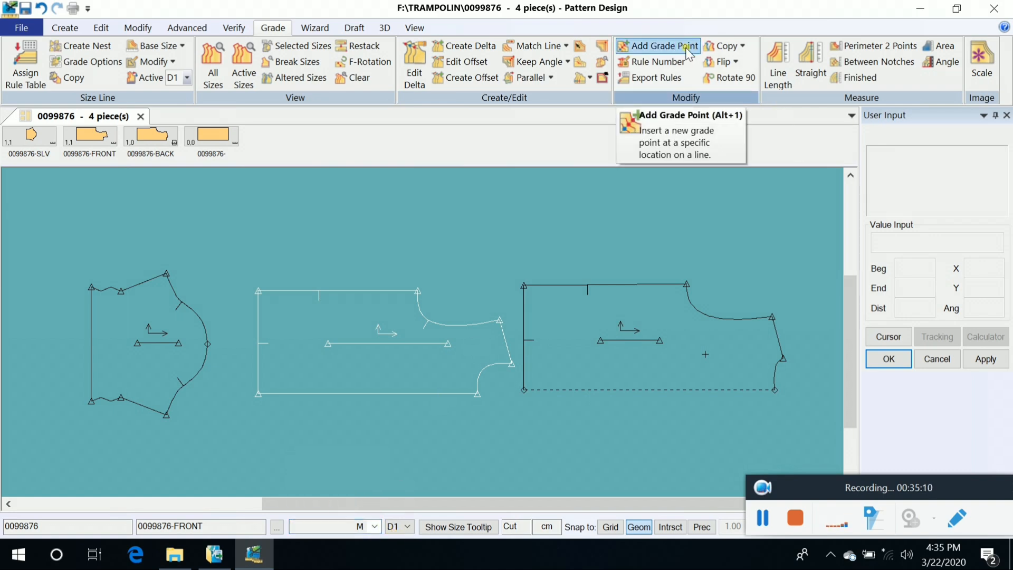
left_click(655, 49)
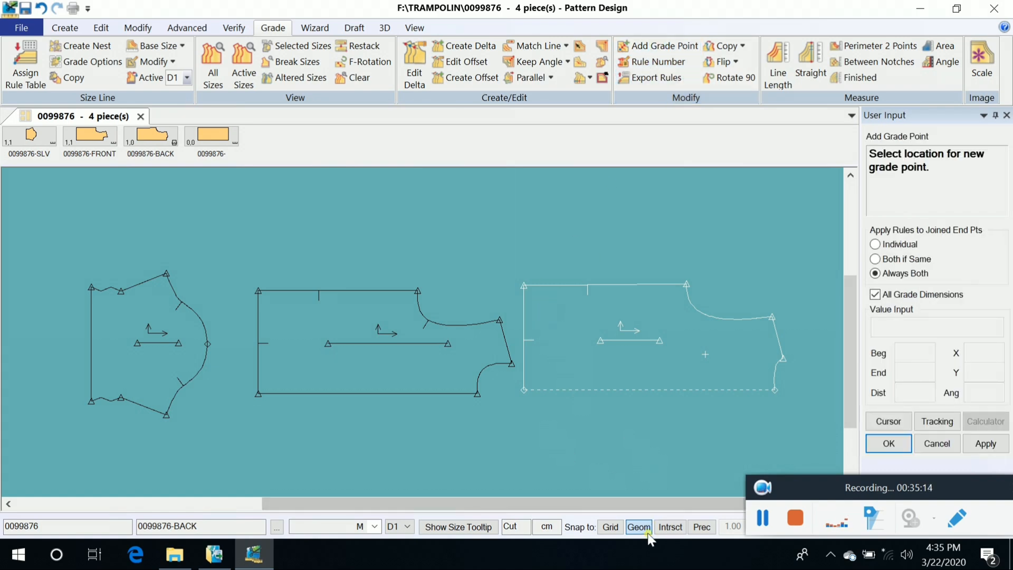
left_click(531, 289)
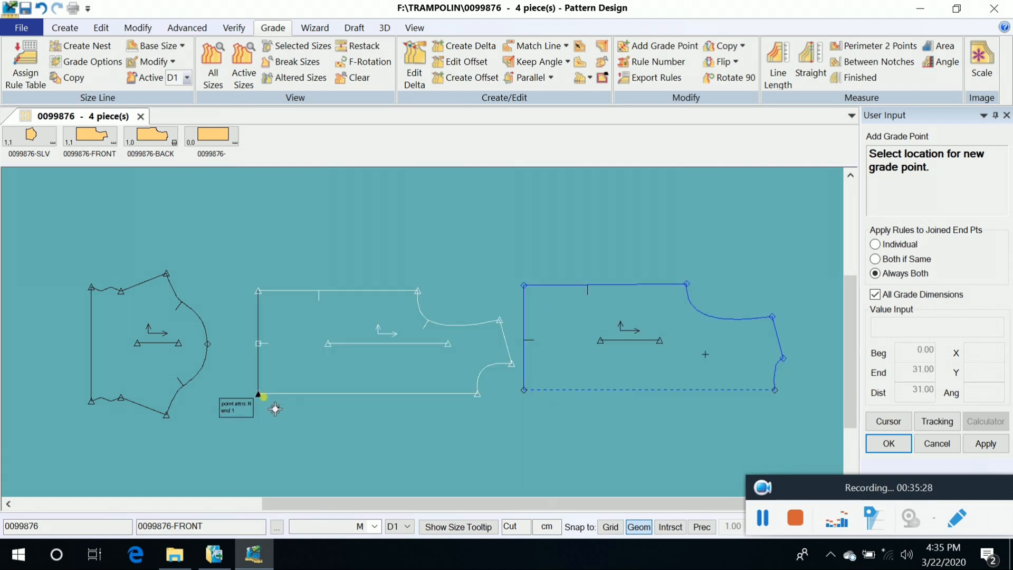
left_click(258, 304)
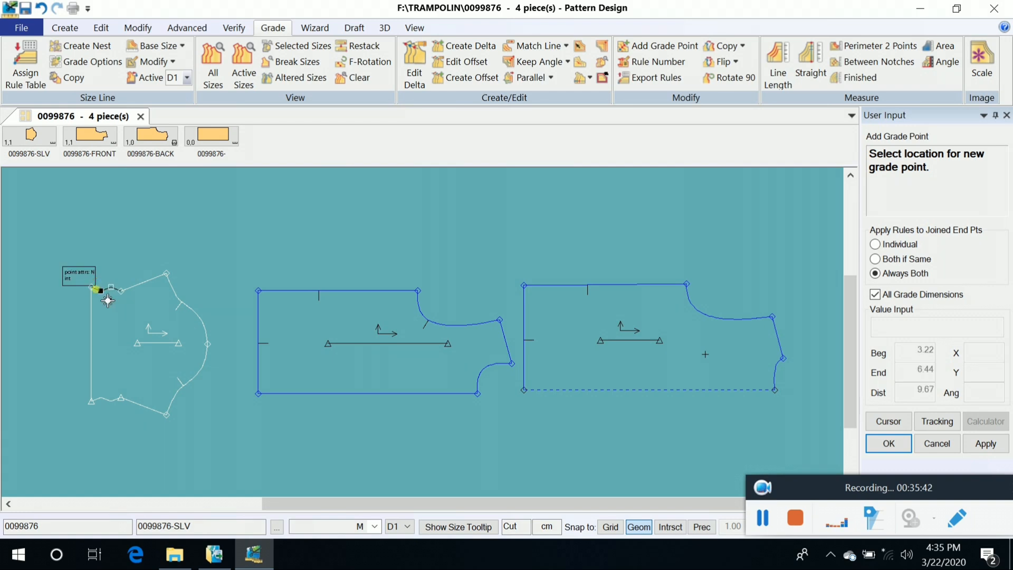
Add grade points to the sleeve's upper hem corner and the other outline corners, dismissing the seam corner warning
left_click(91, 288)
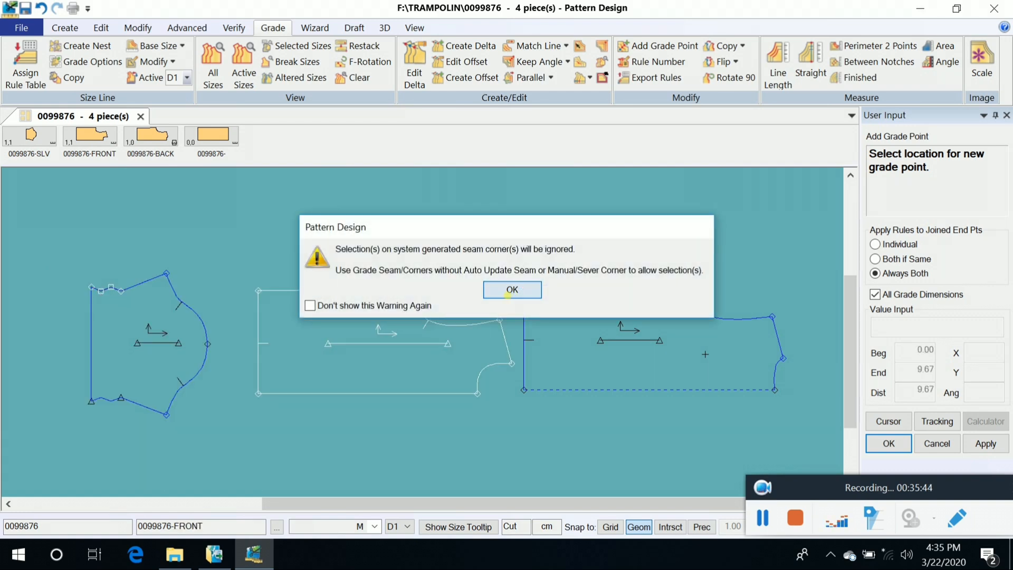
key("Return")
right_click(236, 227)
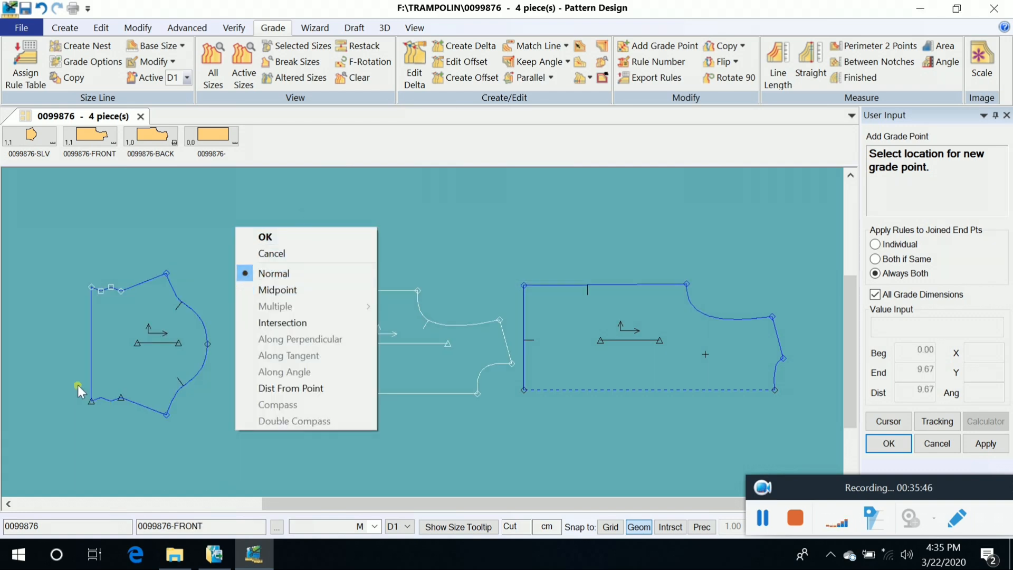
left_click(97, 375)
left_click(91, 402)
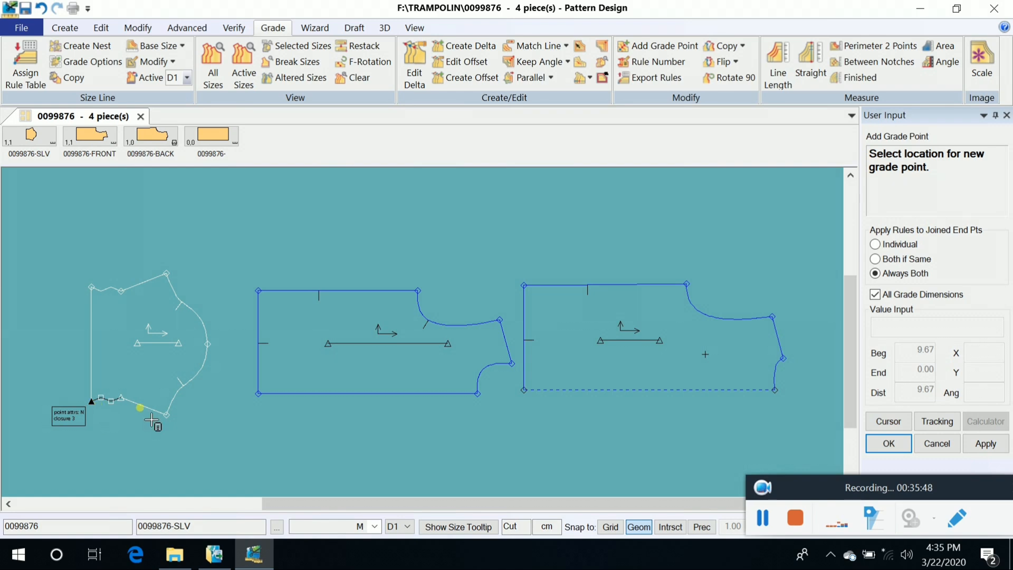
right_click(257, 238)
left_click(258, 238)
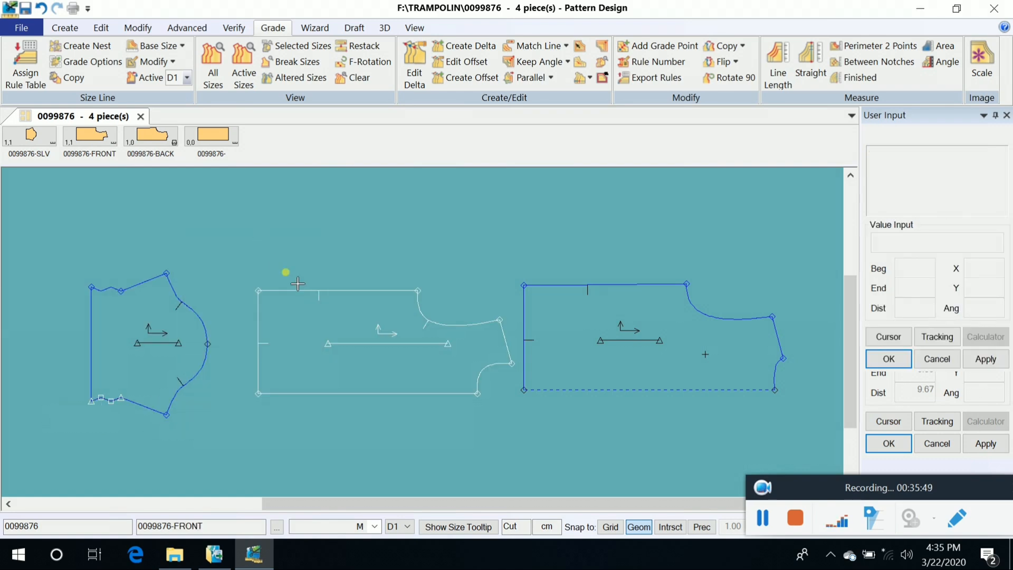
Try again to add a grade point at the sleeve's lower hem corner
left_click(154, 330)
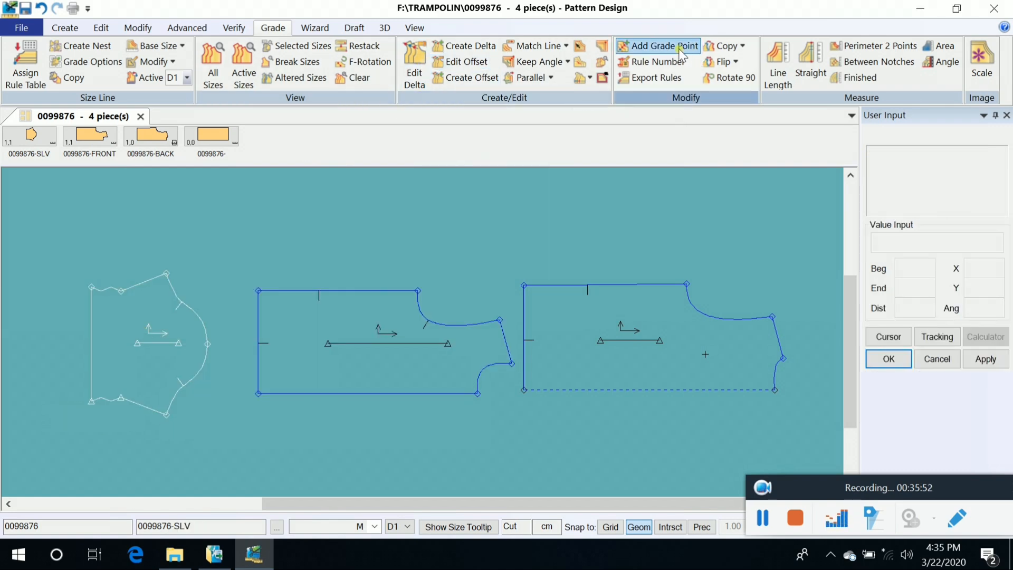
left_click(657, 46)
left_click(103, 420)
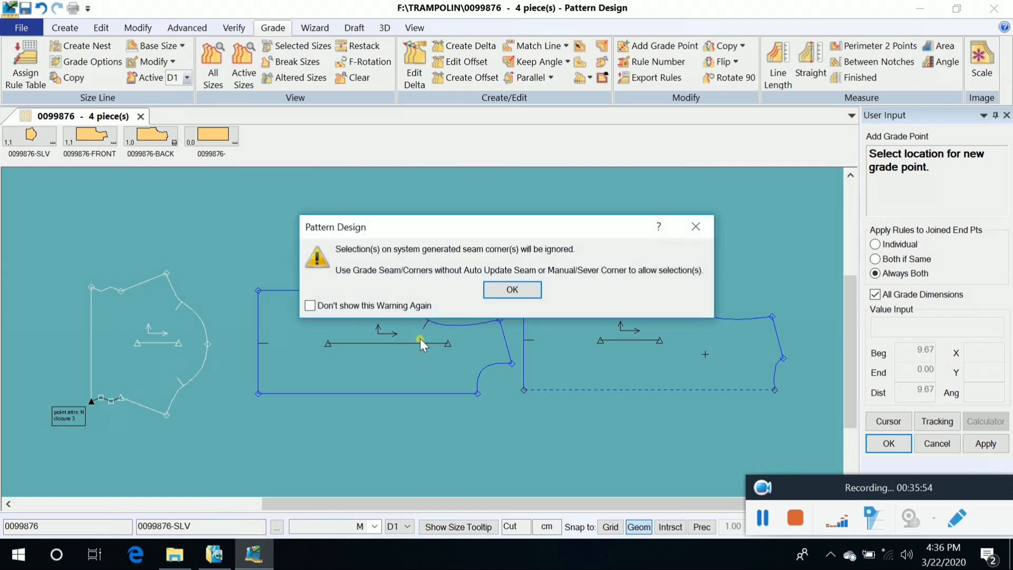
left_click(512, 288)
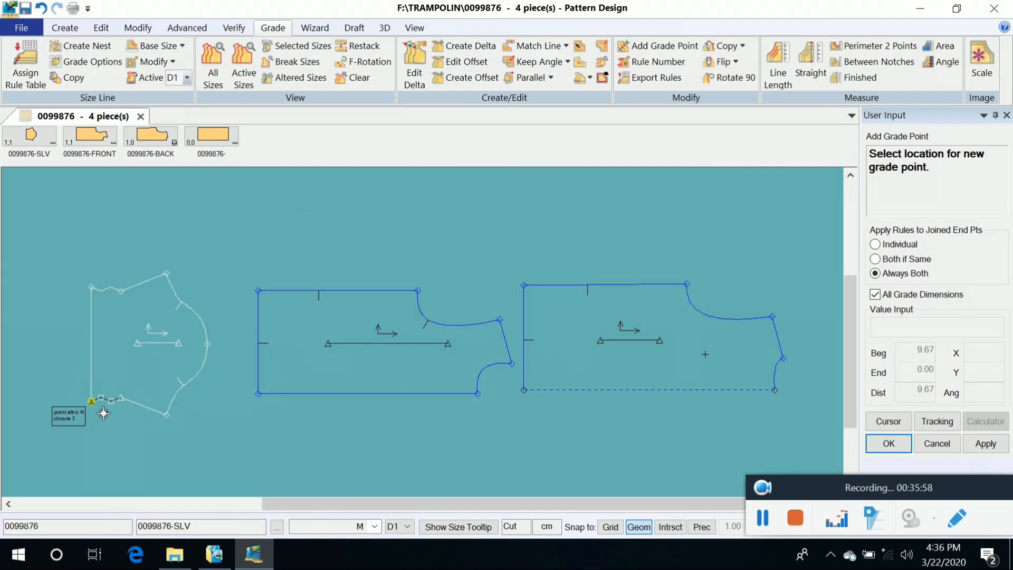
right_click(141, 341)
left_click(138, 337)
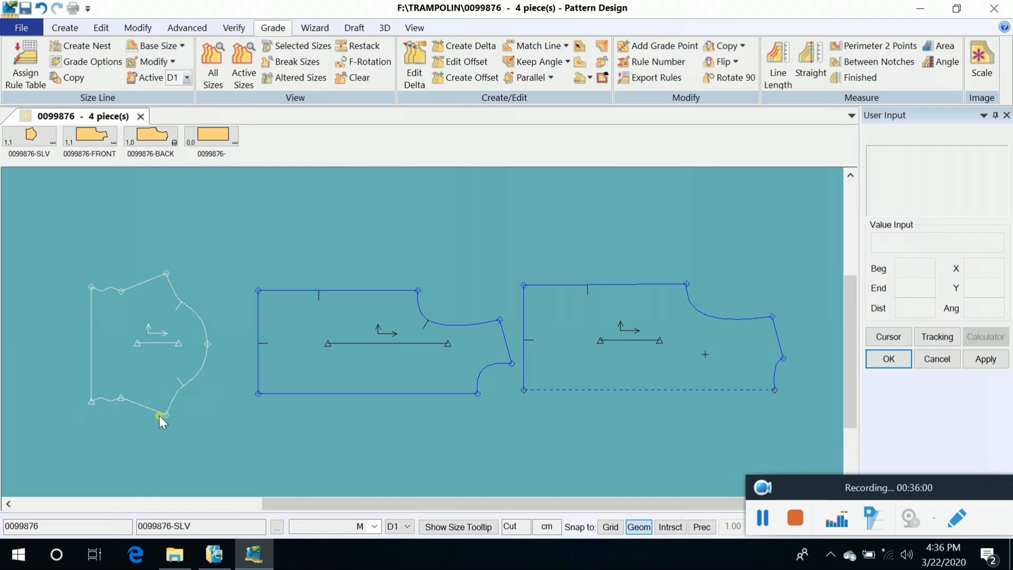
Add grade points at the sleeve's lower hem corner and the adjoining lower underarm seam point
left_click(649, 46)
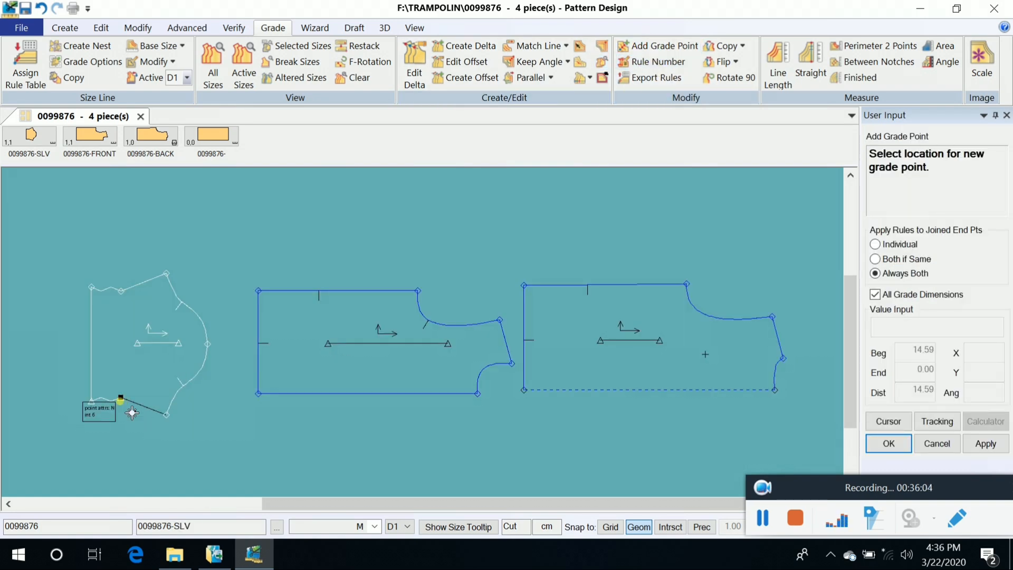
right_click(392, 215)
left_click(395, 205)
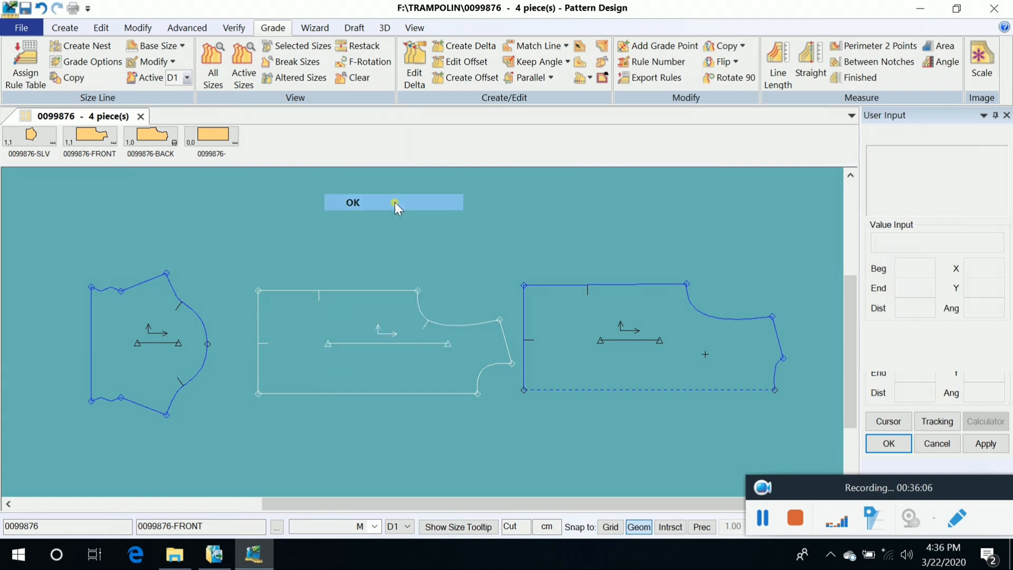
Reposition the sleeve, front and back pieces slightly higher in the work area, keeping them in a row
left_click(160, 370)
left_click(360, 369)
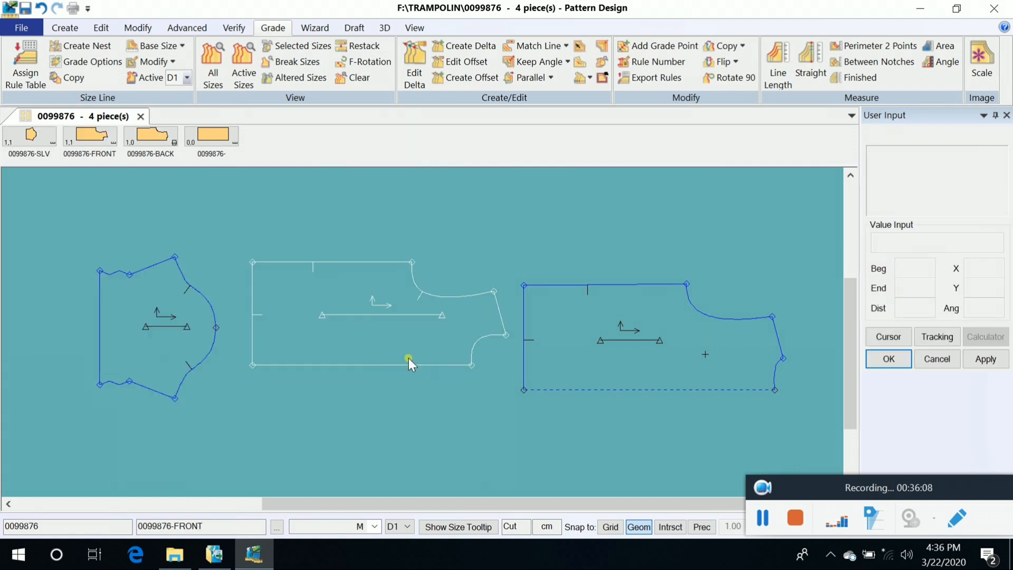
left_click(531, 347)
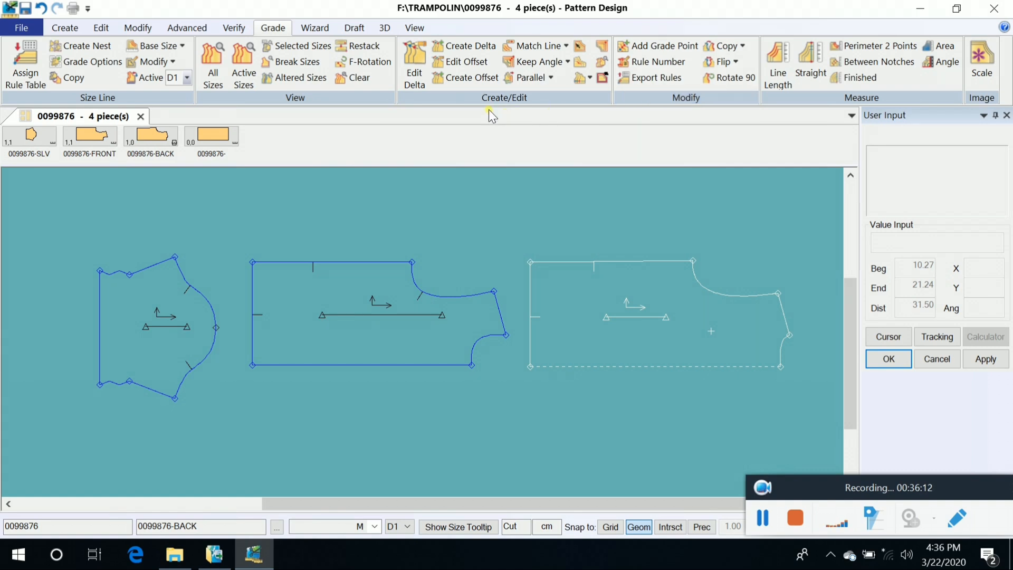
left_click(423, 76)
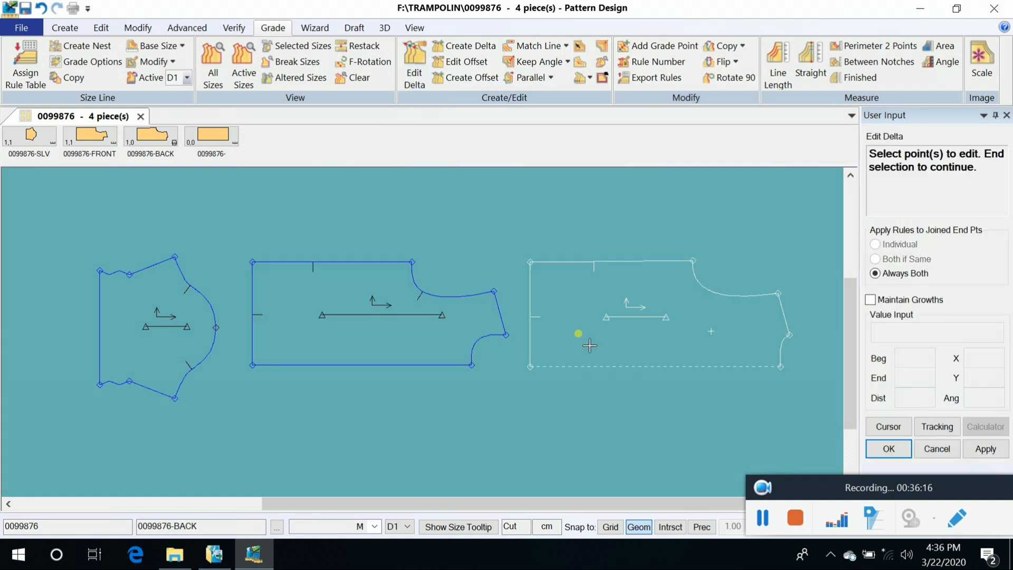
right_click(537, 233)
left_click(541, 240)
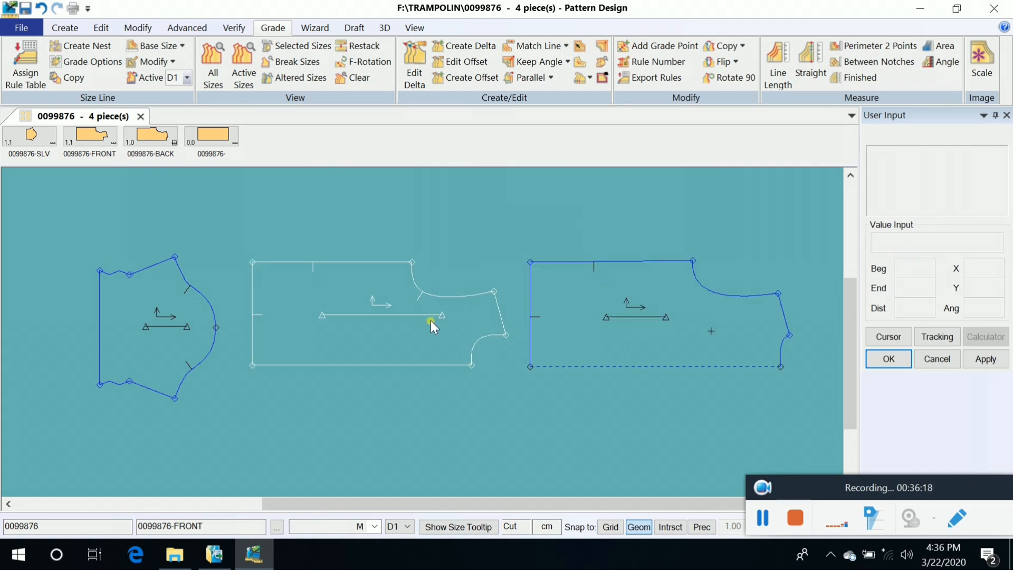
Stack the front piece above the sleeve, away from the back, and save the three pieces with Save Pieces
left_click_drag(429, 317, 189, 252)
left_click_drag(163, 352, 110, 426)
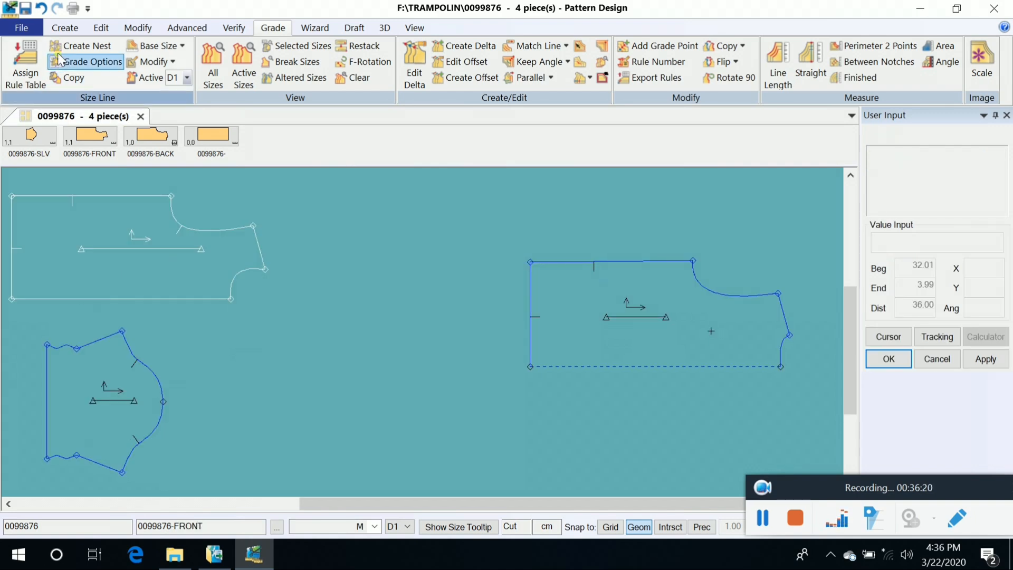
left_click(24, 9)
left_click(100, 246)
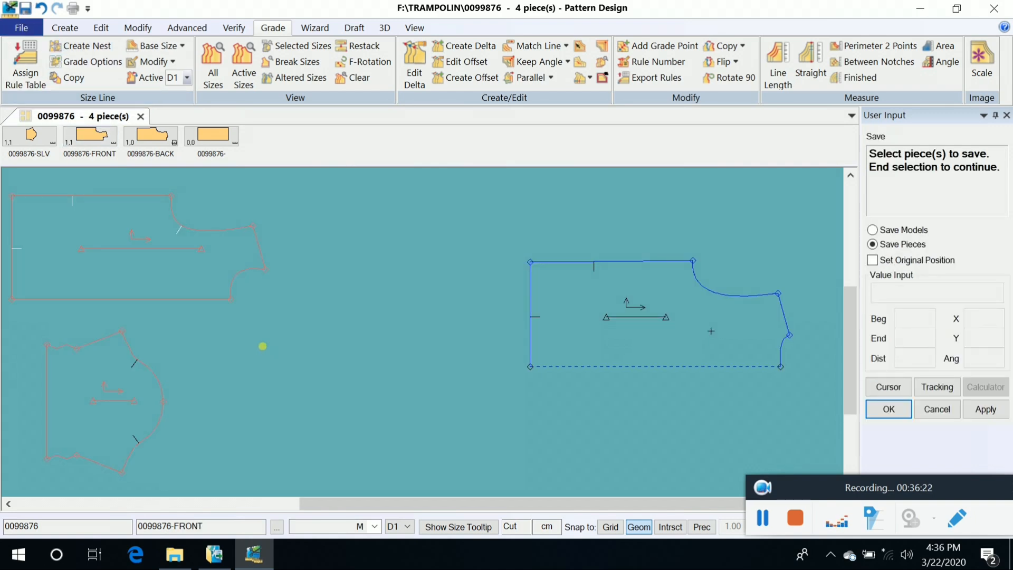
left_click(615, 326)
right_click(604, 314)
left_click(604, 315)
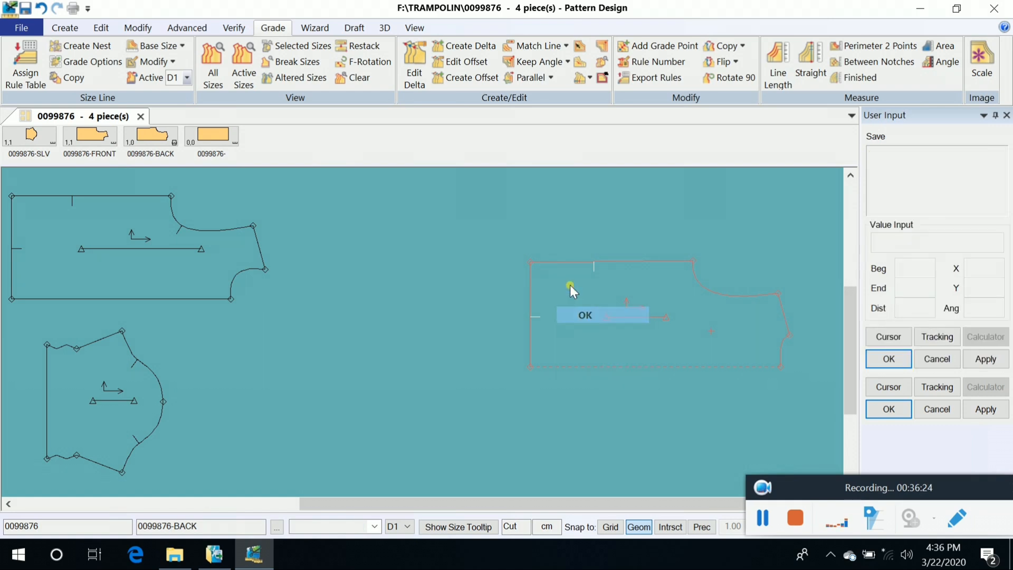
right_click(552, 206)
left_click(552, 208)
Move the back piece to the middle of the work area and shift the front piece further away from it
left_click_drag(562, 284, 381, 317)
left_click_drag(197, 257, 162, 248)
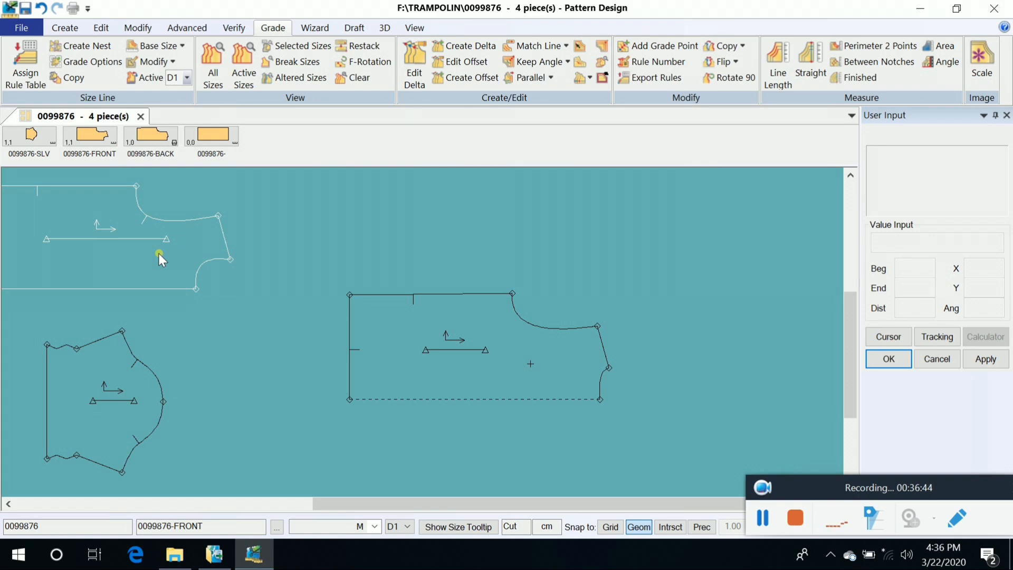
left_click(388, 296)
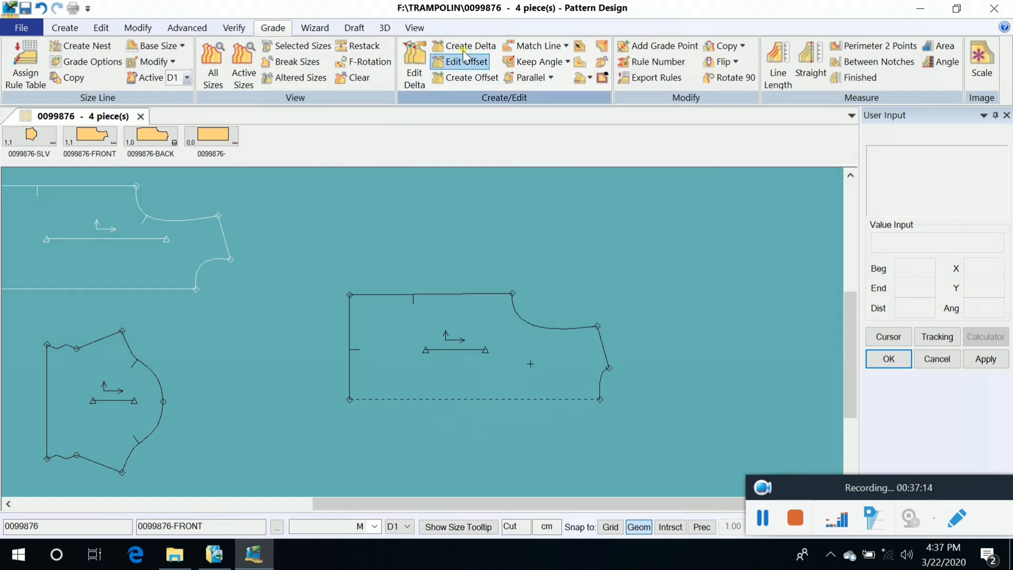
Inspect the grade deltas of the back piece's upper hem corner with Edit Delta and close the form without entering values
left_click(414, 62)
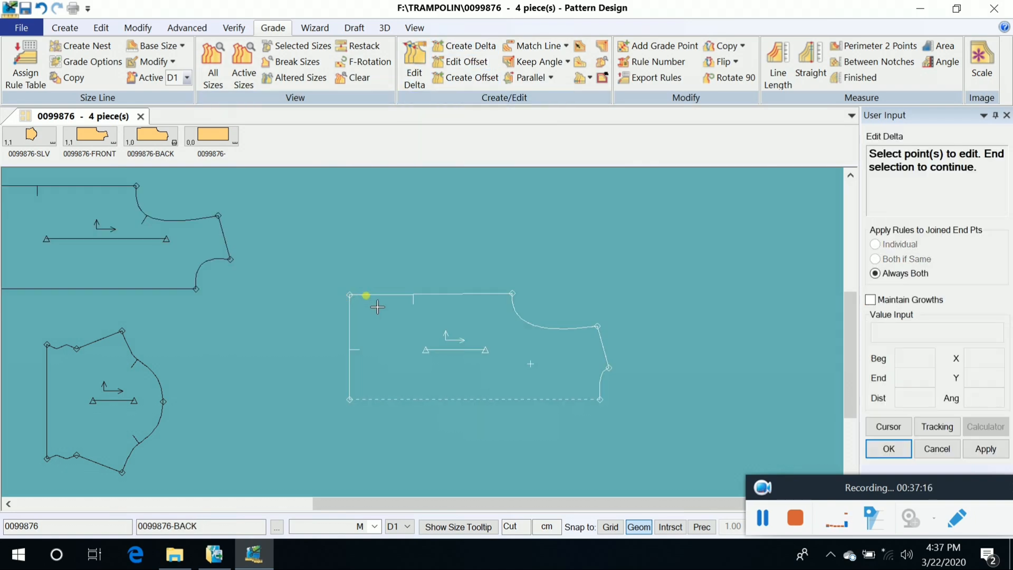
left_click(363, 293)
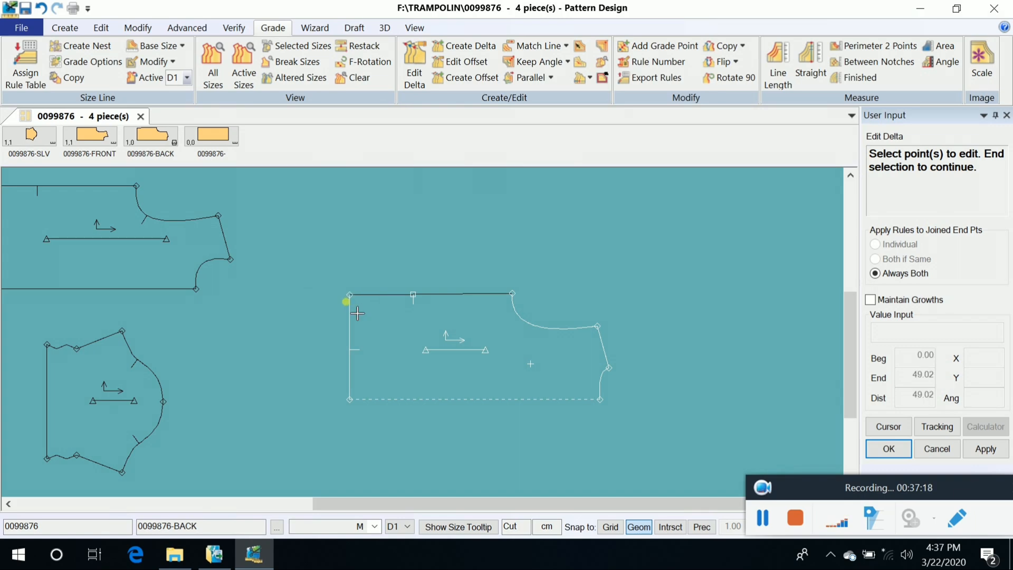
left_click(351, 296)
right_click(422, 229)
left_click(417, 230)
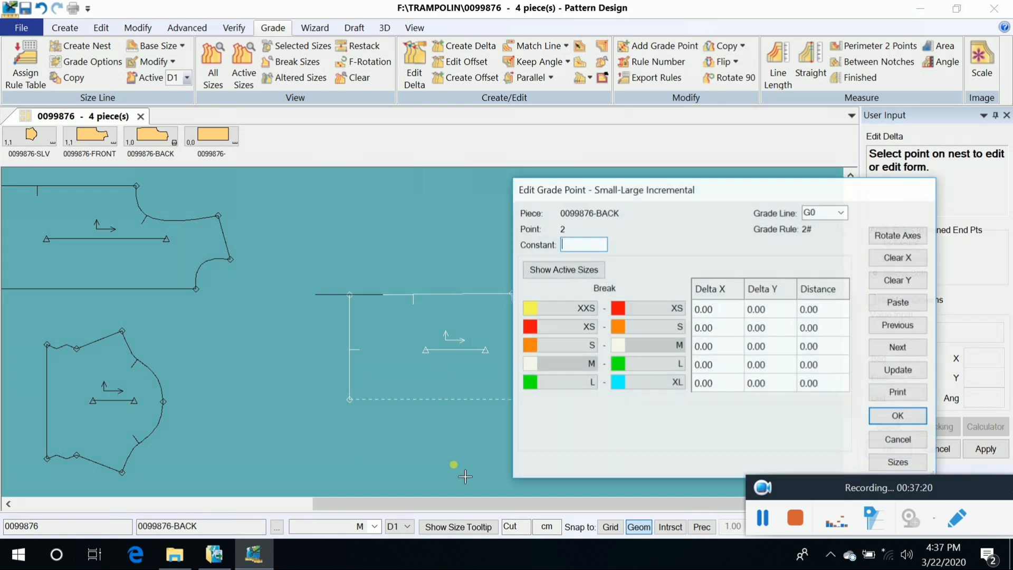
left_click(898, 416)
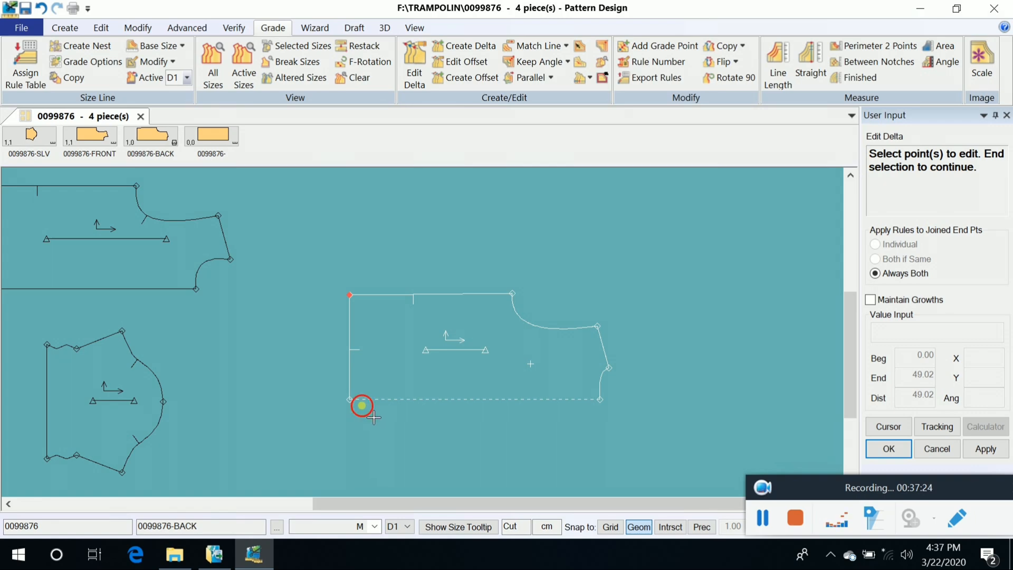
Set Delta X to -1 for every size break on both hem corners of the back piece with Edit Delta
left_click(350, 400)
right_click(455, 235)
left_click(419, 231)
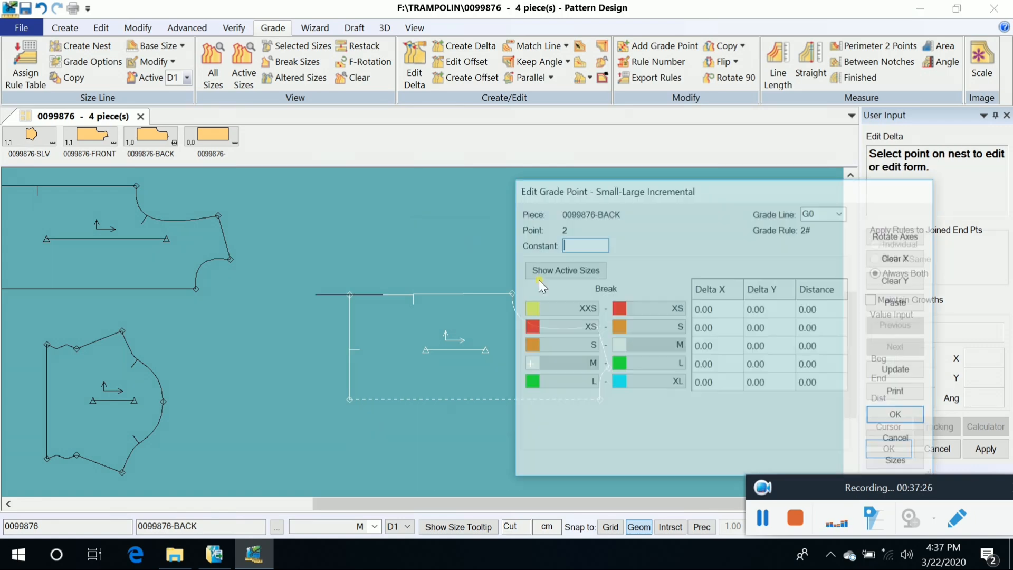
left_click_drag(722, 196, 695, 61)
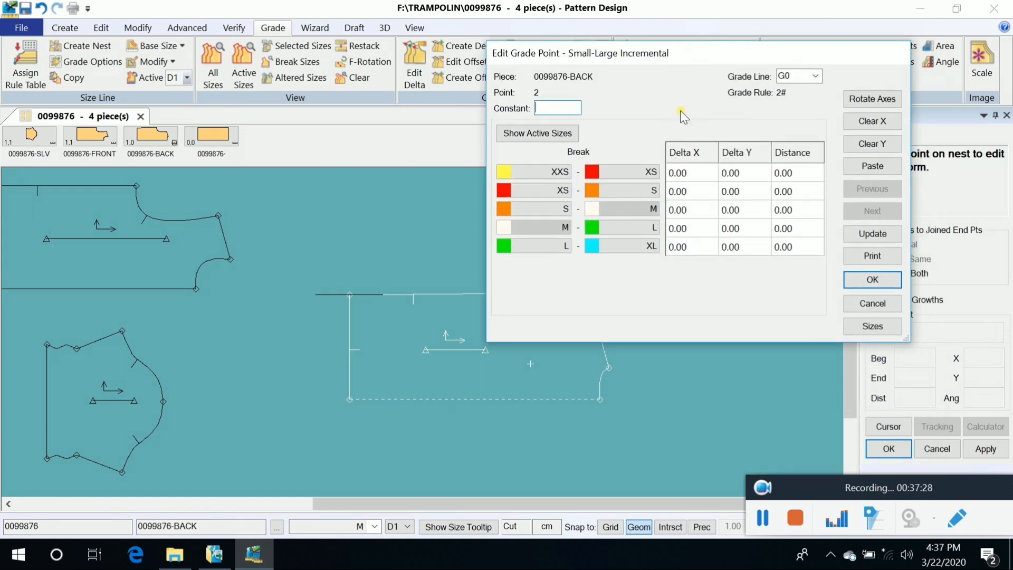
left_click(897, 122)
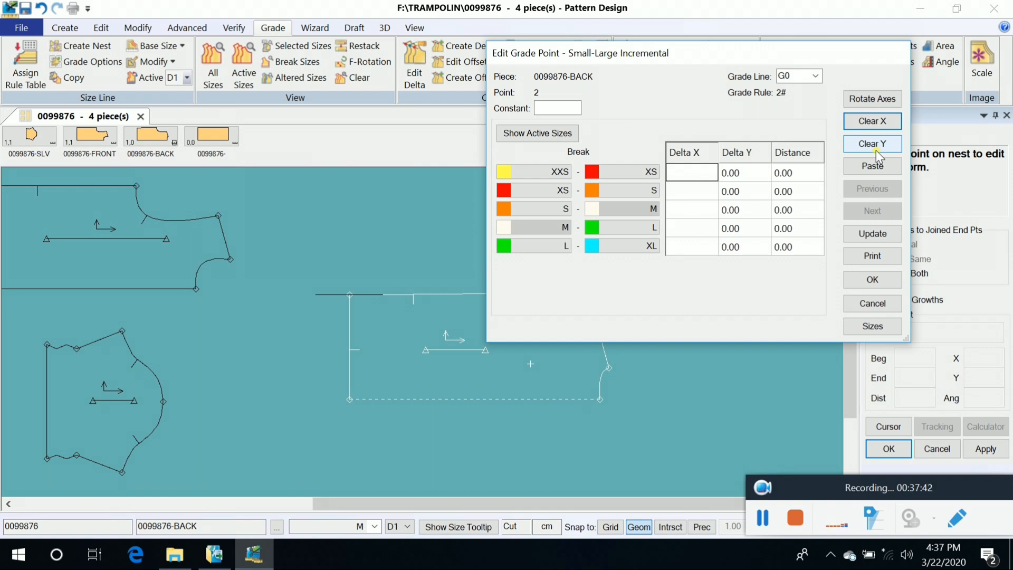
left_click(703, 174)
type("-1")
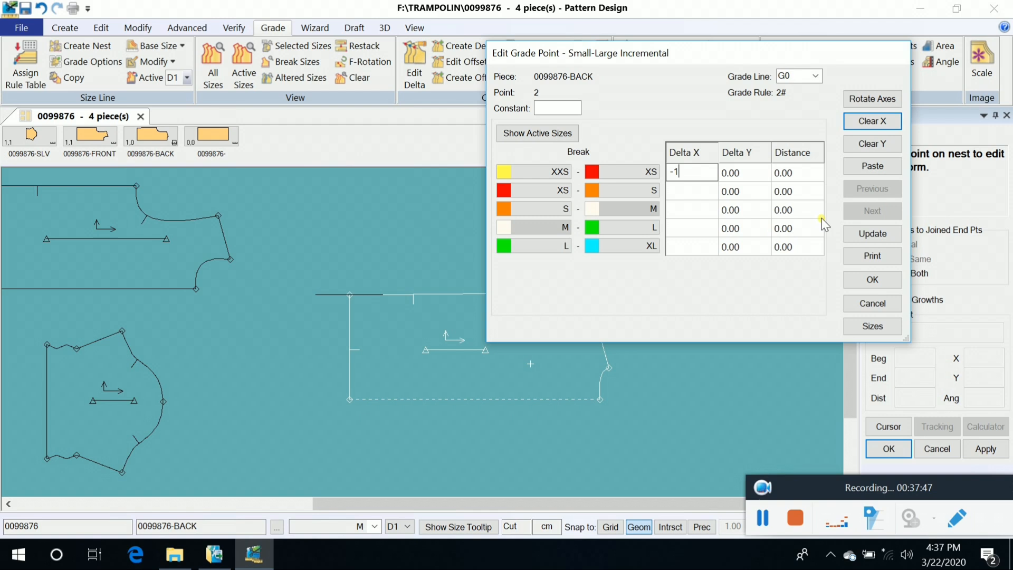
left_click(876, 233)
left_click(876, 281)
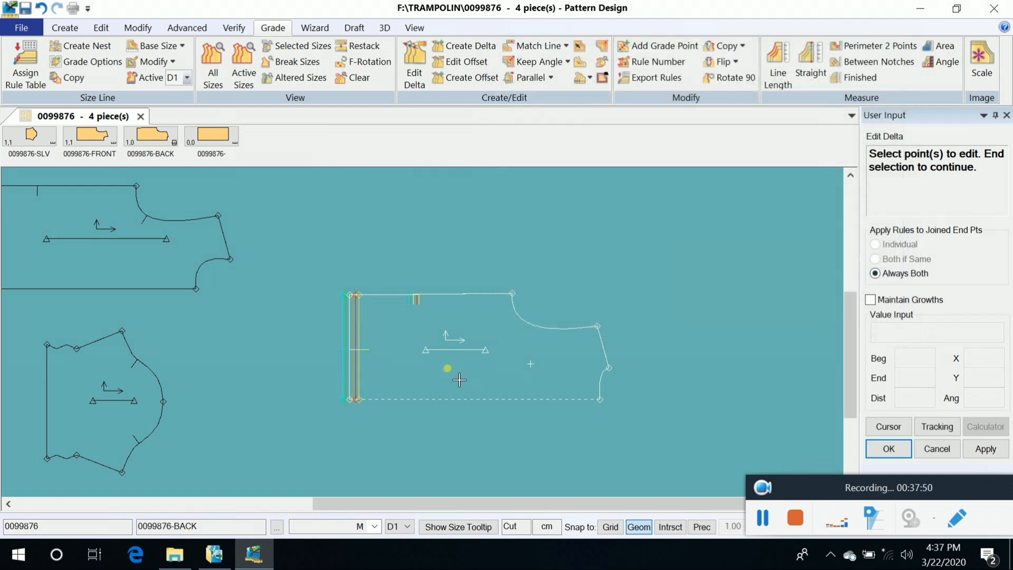
Set Delta Y to 1 for all size breaks on the back piece's upper hem corner and accept the form
scroll(382, 347, "up", 2)
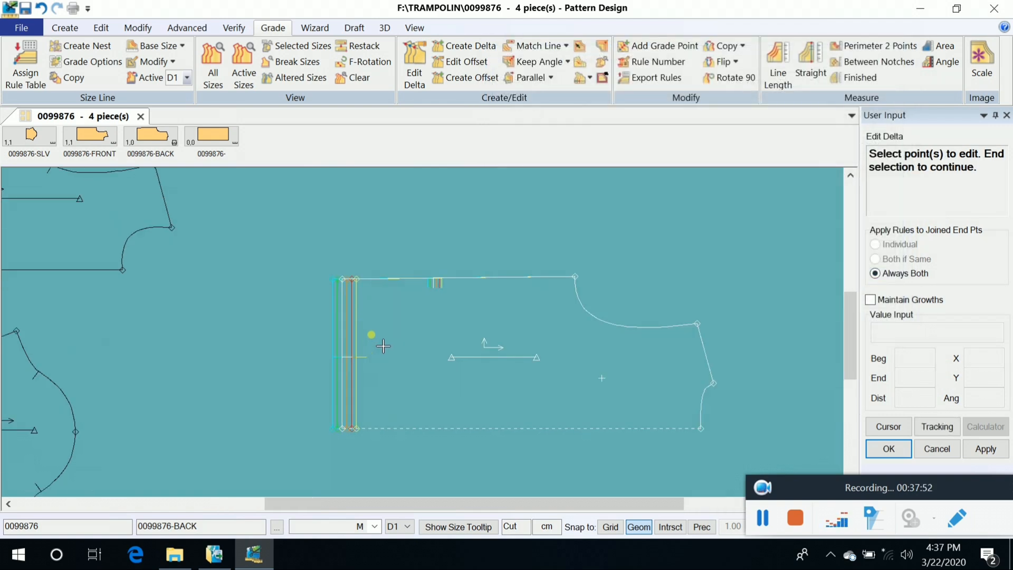
left_click(375, 278)
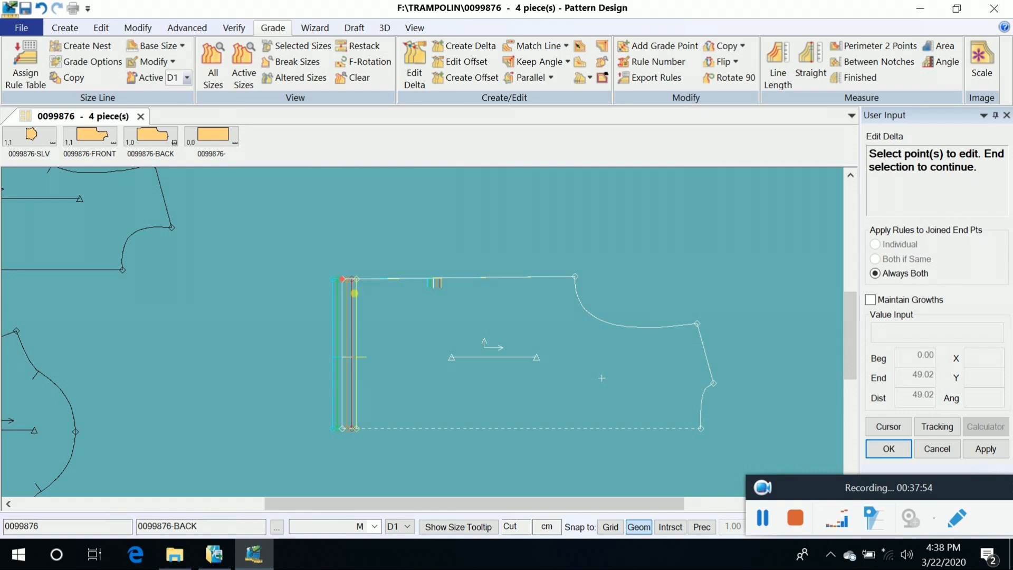
right_click(394, 316)
left_click(396, 309)
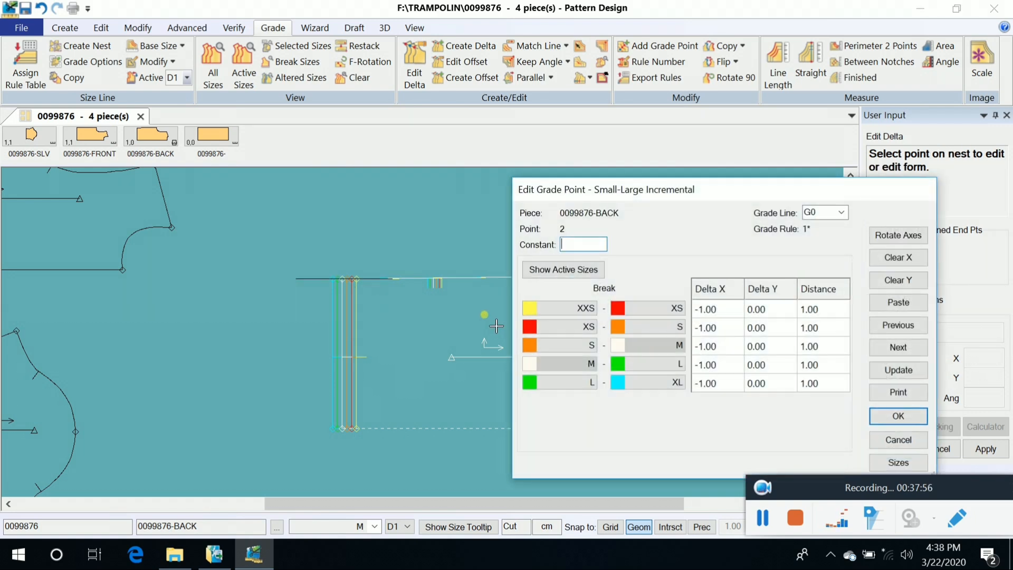
left_click(907, 280)
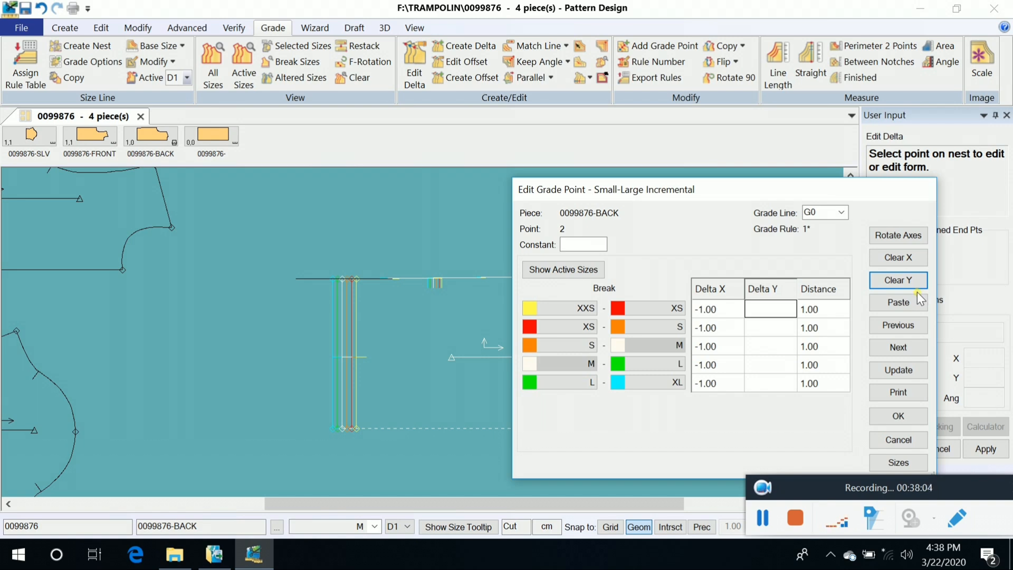
type("1")
left_click(905, 370)
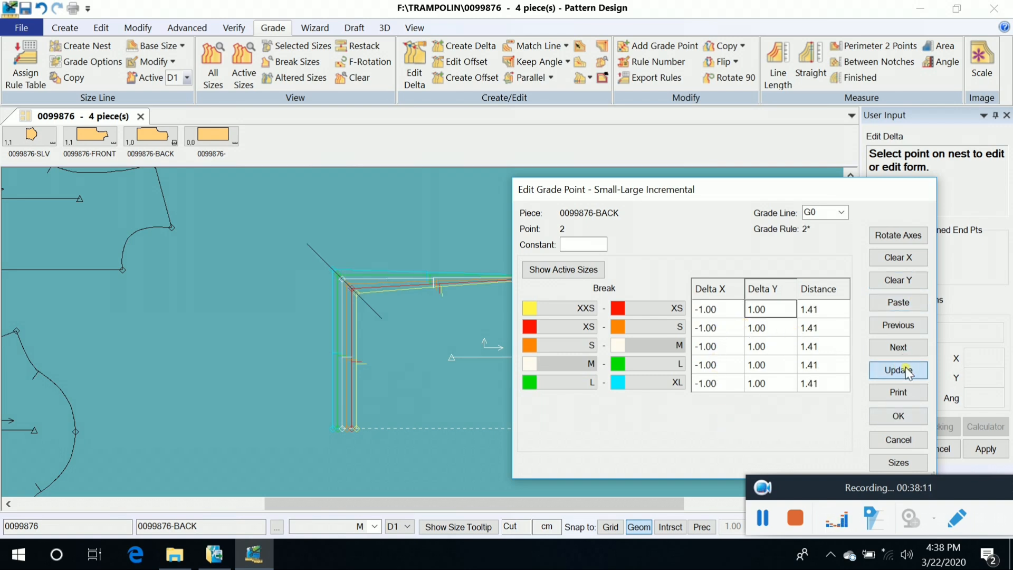
left_click(914, 419)
Edit the delta of the back piece's underarm point, setting Delta Y to 1 for all size breaks
scroll(704, 377, "down", 1)
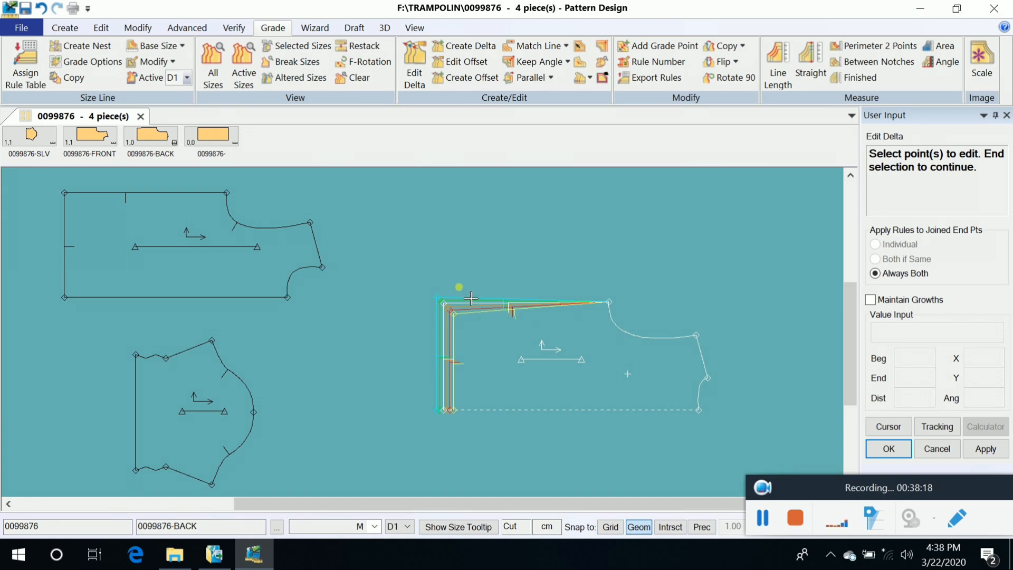
left_click(623, 315)
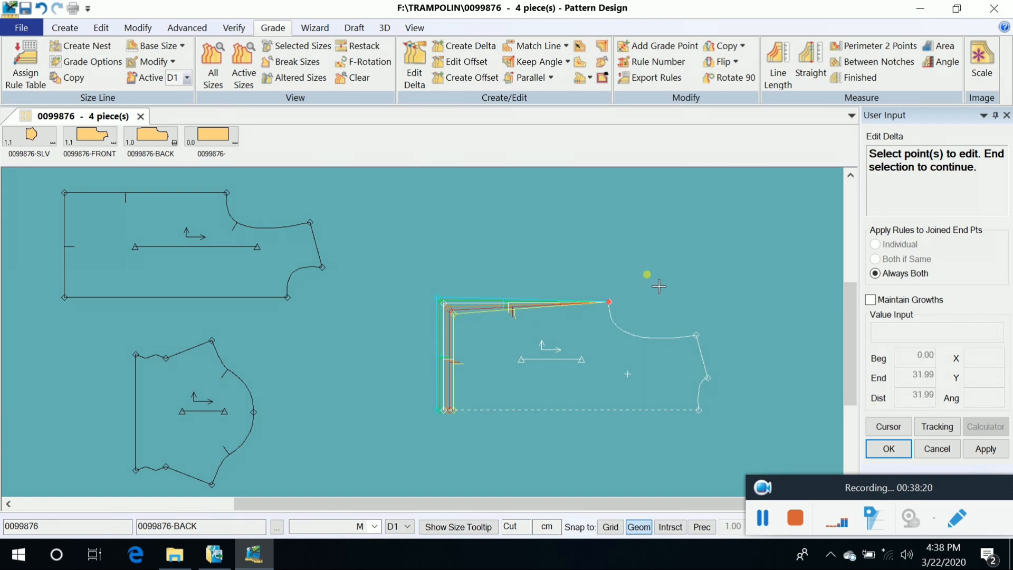
right_click(651, 265)
left_click(652, 265)
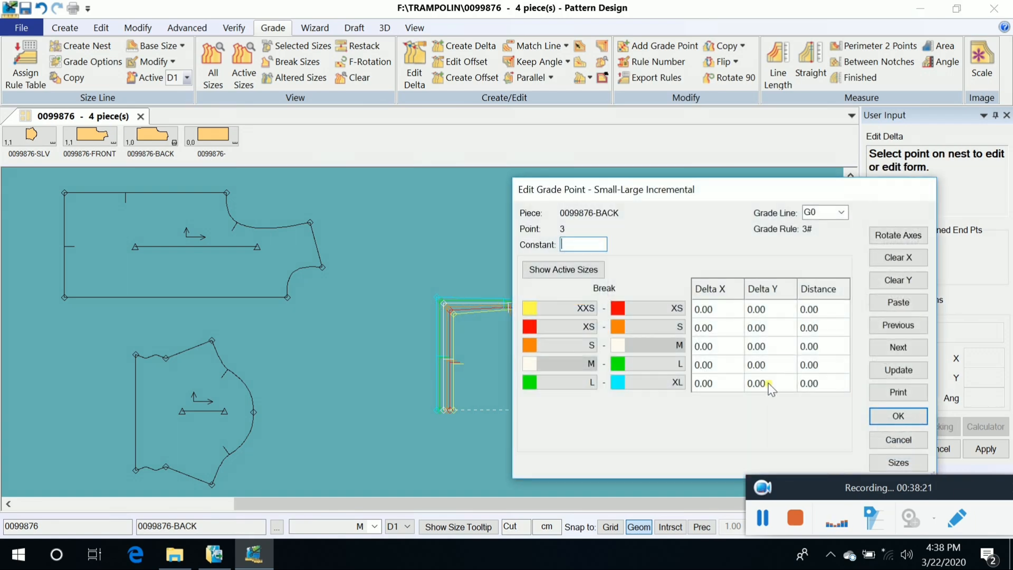
left_click(911, 286)
type("1")
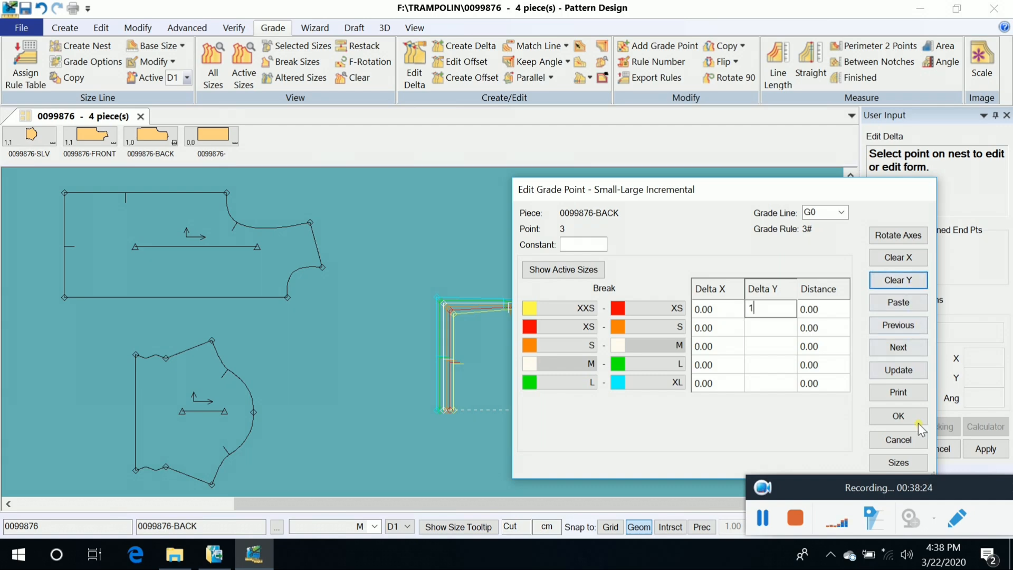
left_click(903, 370)
Move the form off the back piece and set the underarm point's Delta X to -0.5 for all size breaks
left_click_drag(704, 194, 178, 124)
left_click(391, 189)
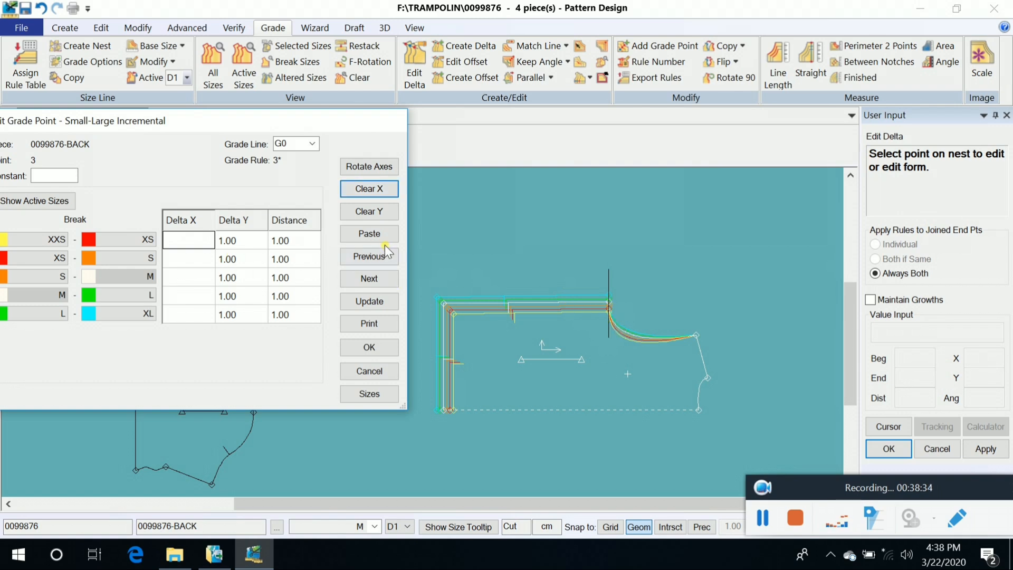
type("-")
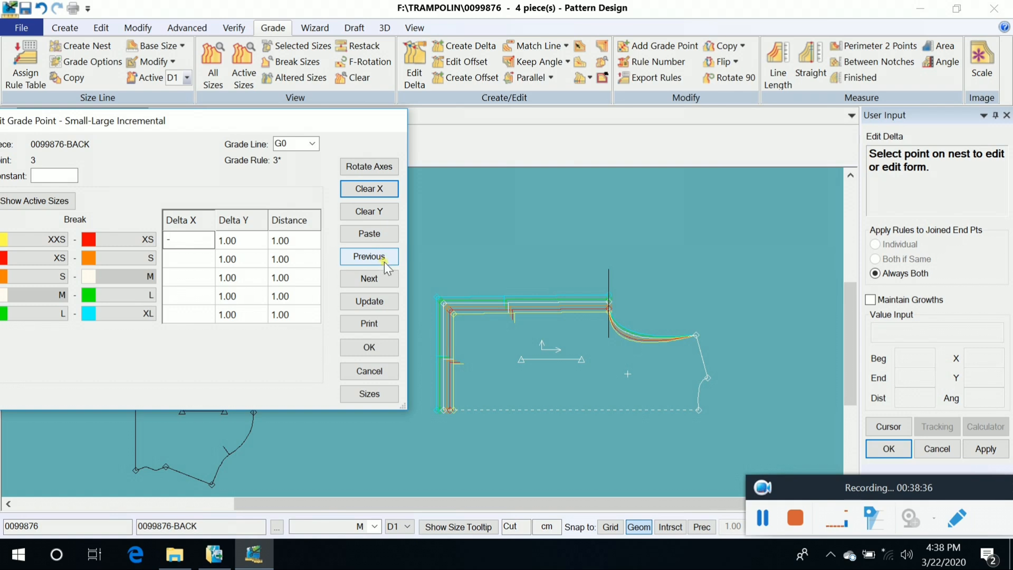
type("0.5")
left_click(372, 301)
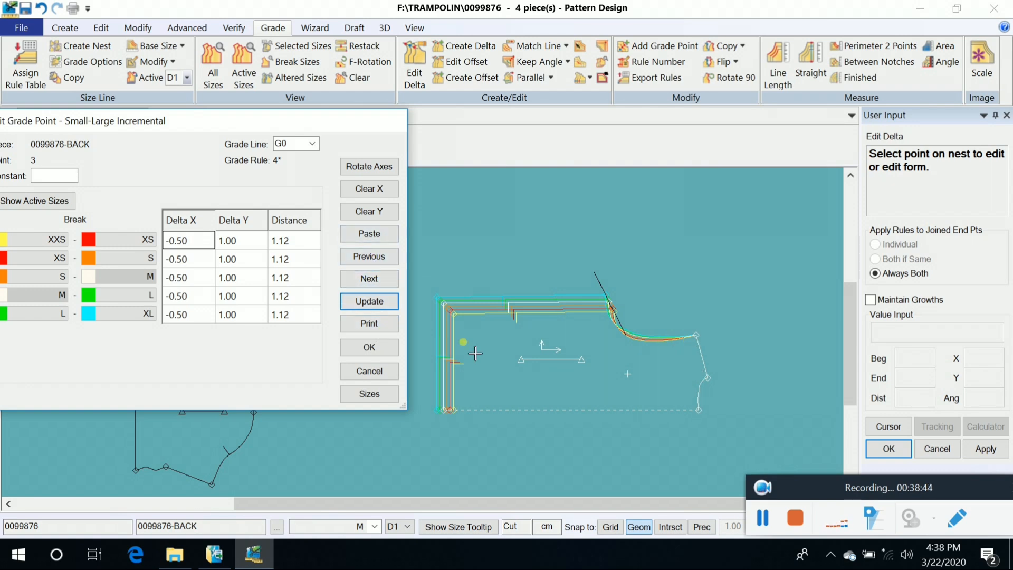
Advance to the back piece's outer shoulder point and set its Delta Y to 1 for all size breaks
left_click(360, 281)
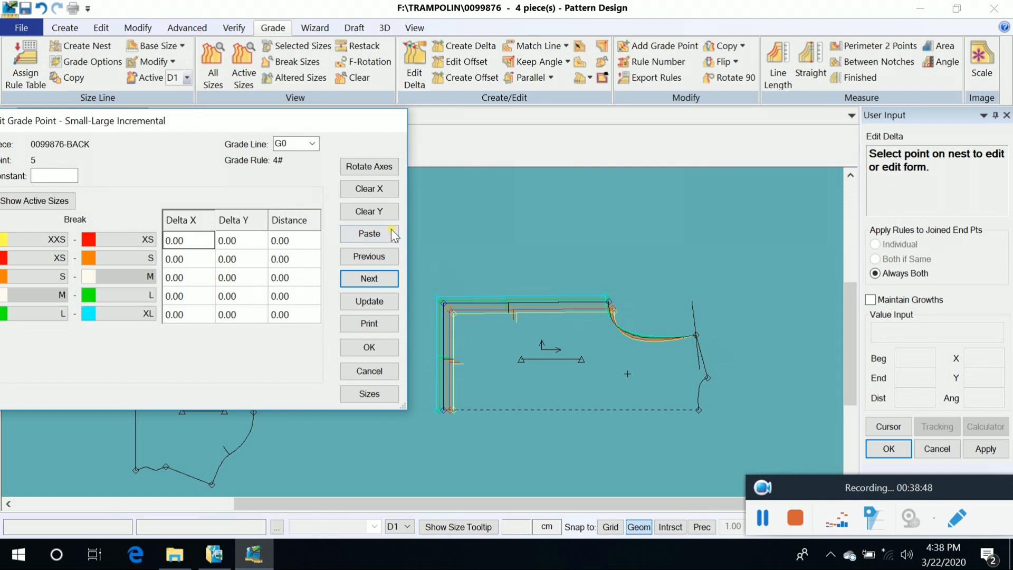
left_click(385, 214)
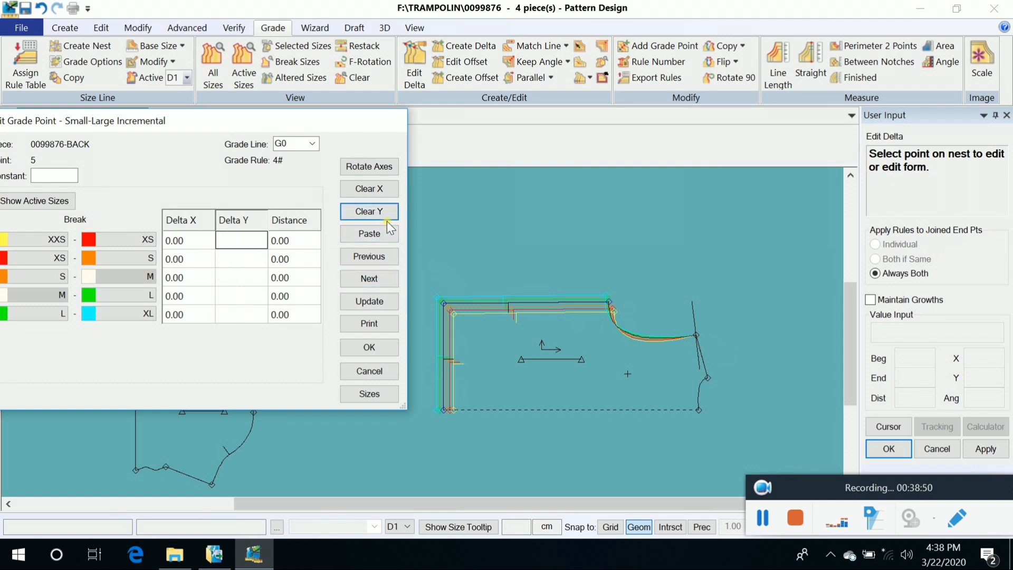
type("1")
left_click(376, 302)
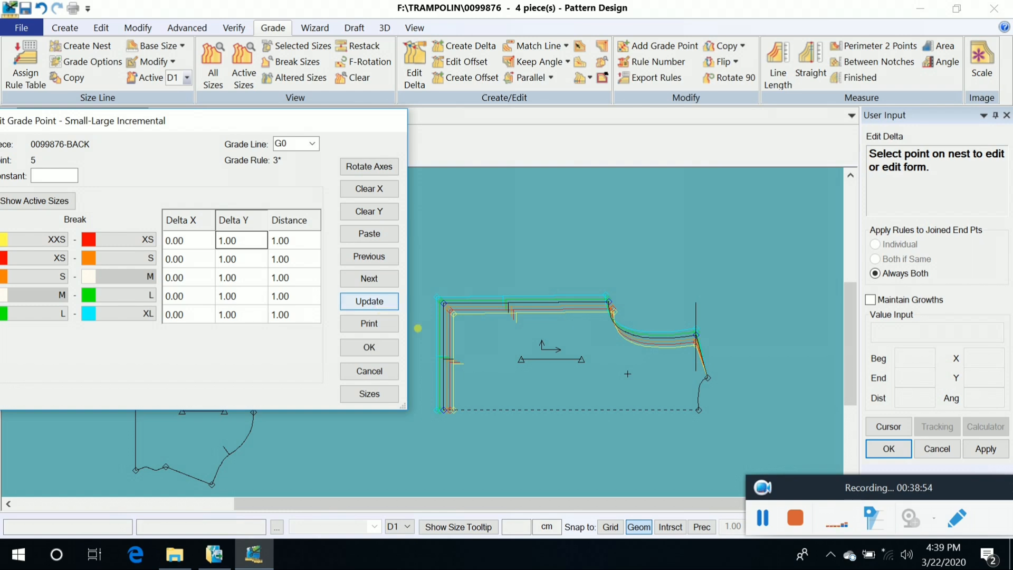
Advance to the neck end of the back shoulder and try a Delta Y of 1 for all size breaks
left_click(383, 283)
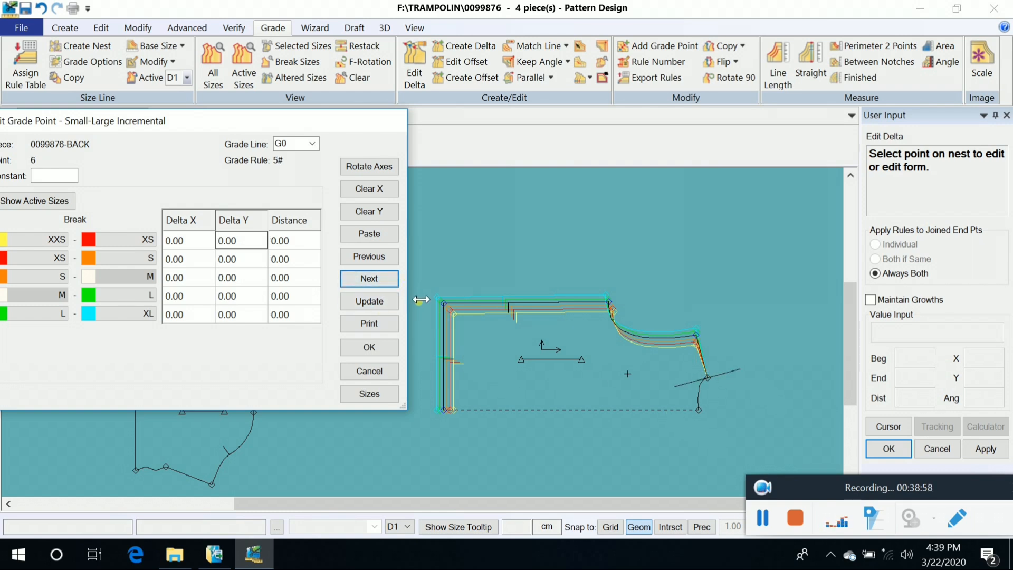
left_click(381, 213)
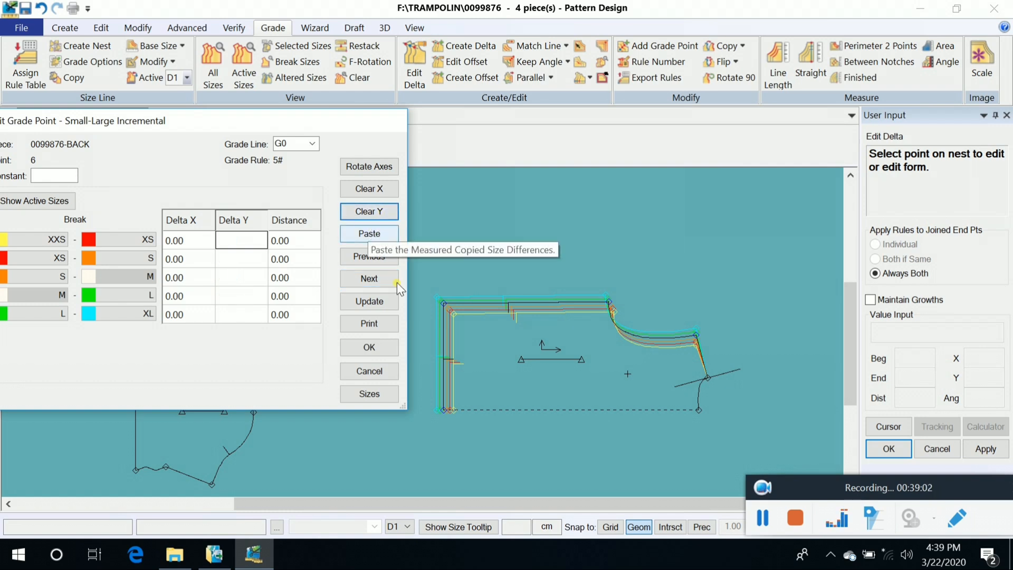
type("1")
left_click(369, 301)
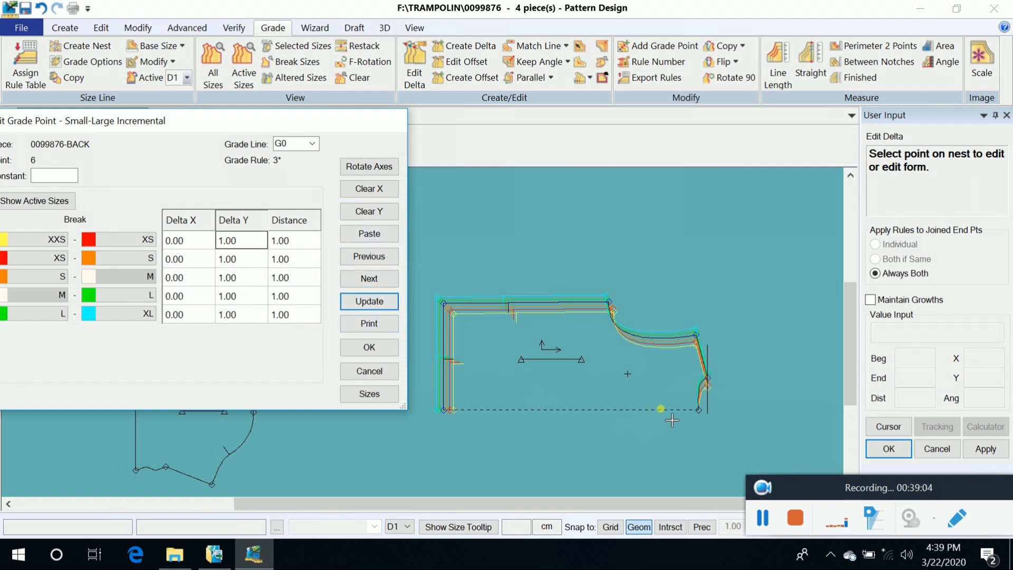
scroll(706, 418, "up", 2)
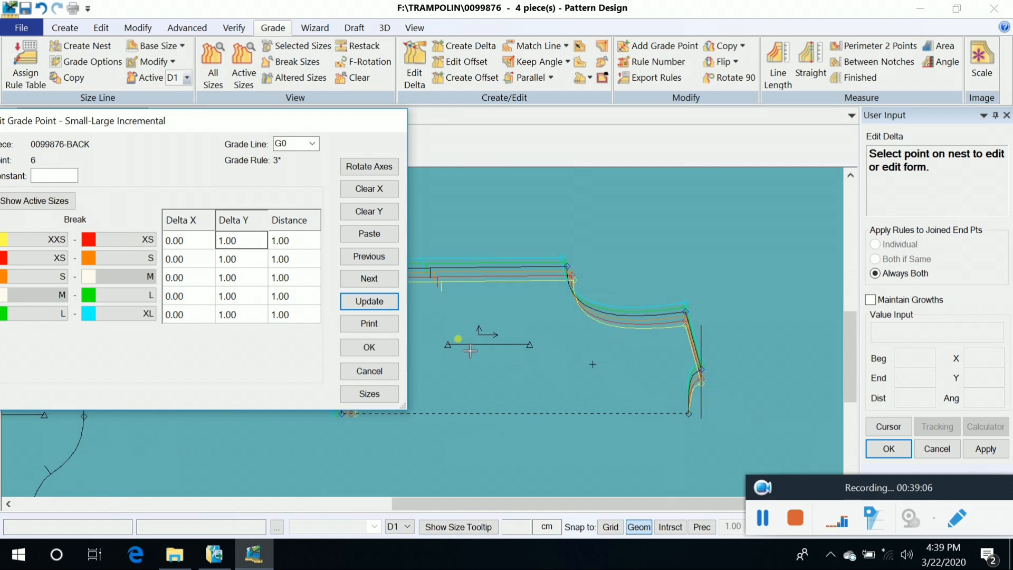
Set Delta Y to 0.5 for all size breaks at the neck end of the back shoulder and close the form
left_click(388, 214)
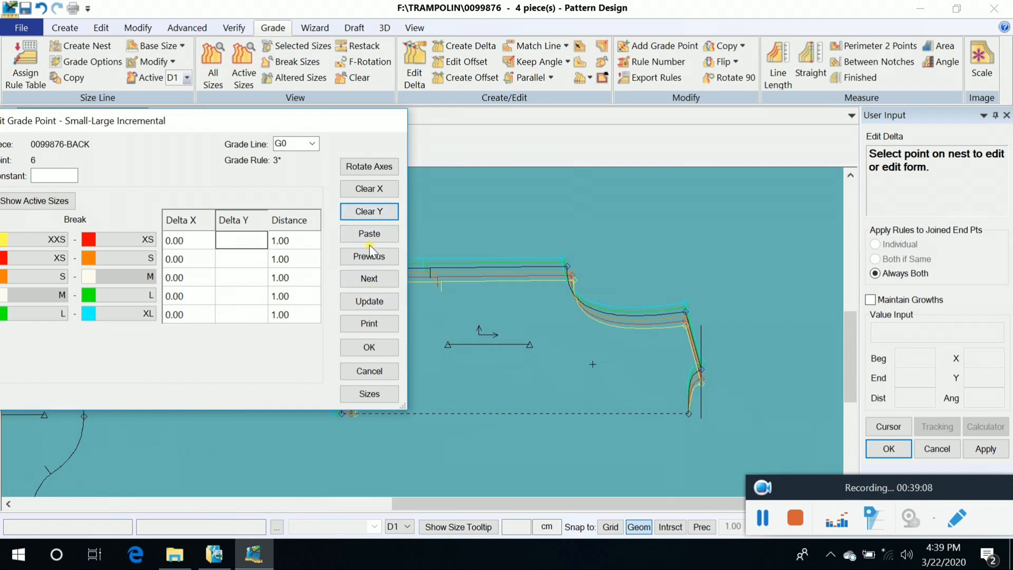
type(".5")
left_click(370, 301)
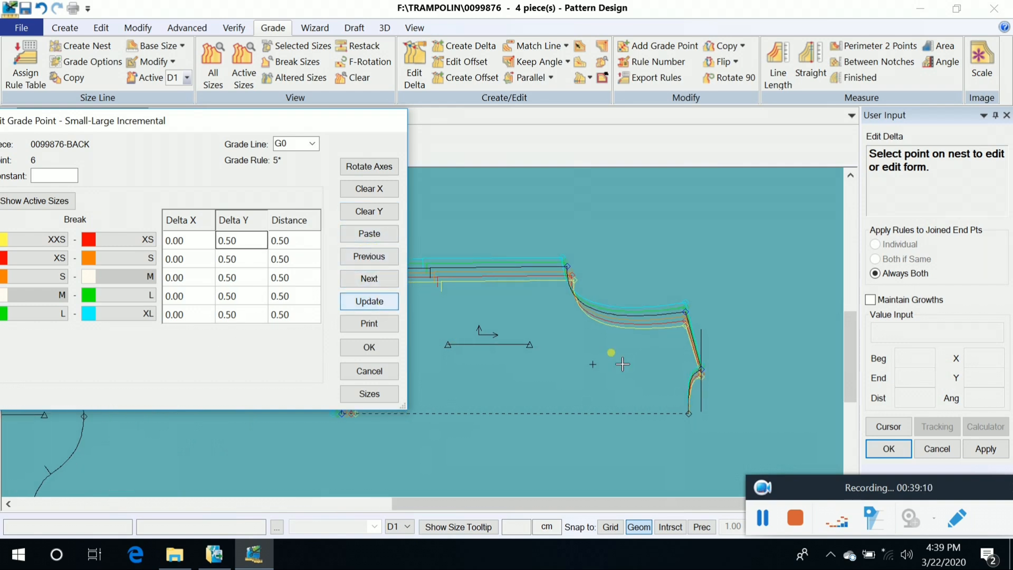
scroll(623, 364, "up", 4)
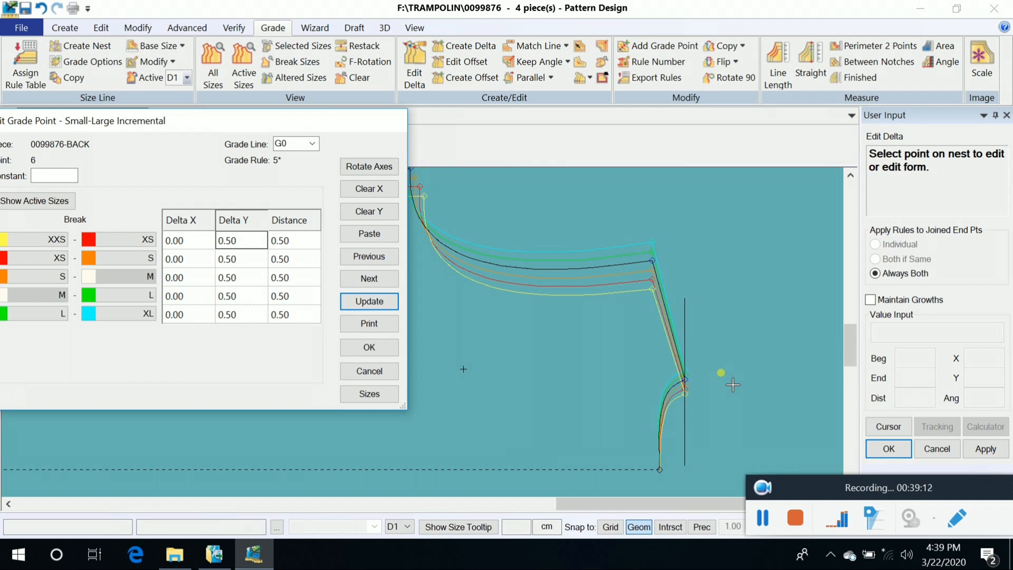
scroll(733, 380, "down", 5)
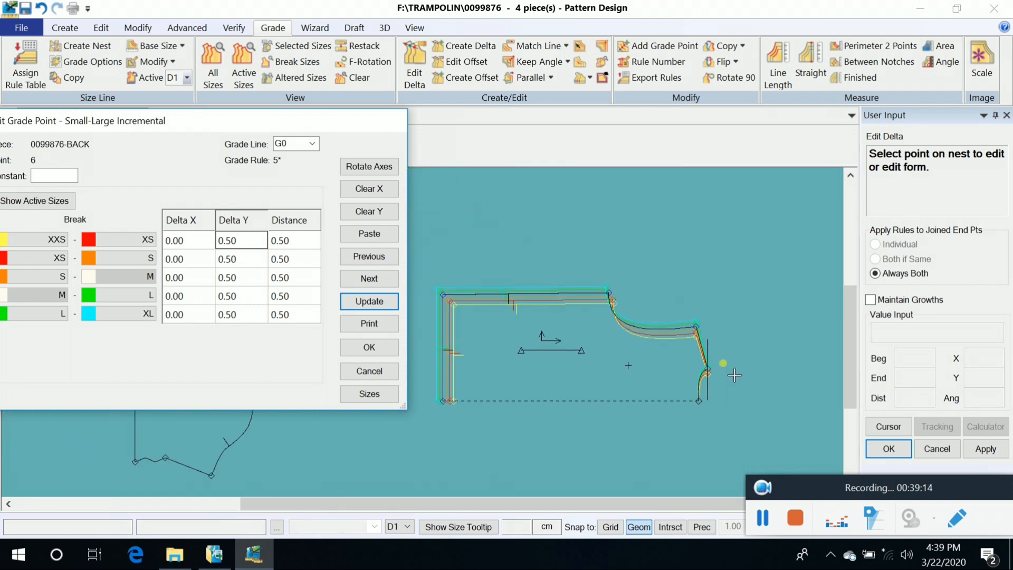
scroll(735, 376, "down", 1)
right_click(741, 271)
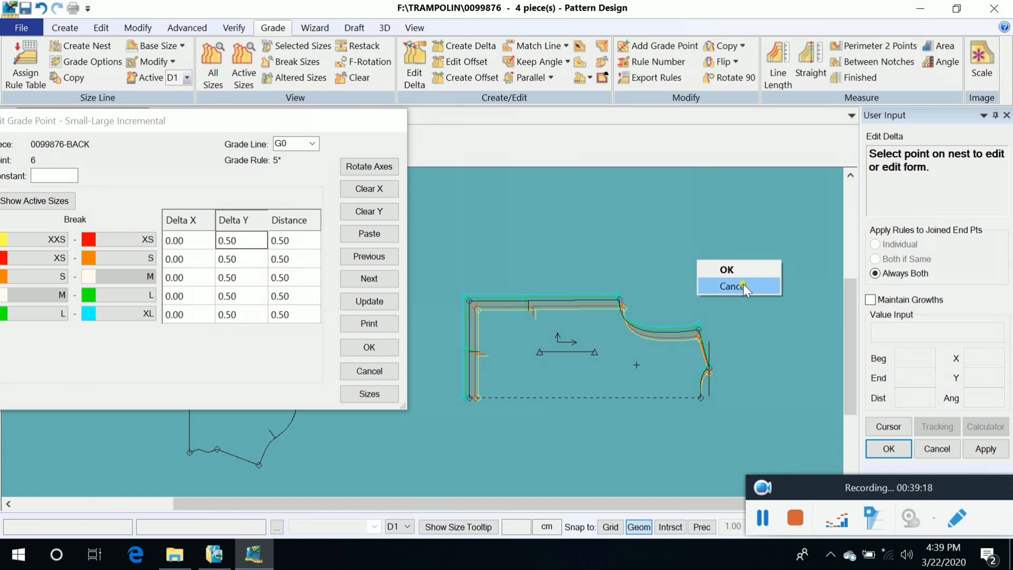
left_click(734, 286)
Inspect the grade deltas of the centre-back neck point, close the form without entering values and end Edit Delta
left_click(711, 409)
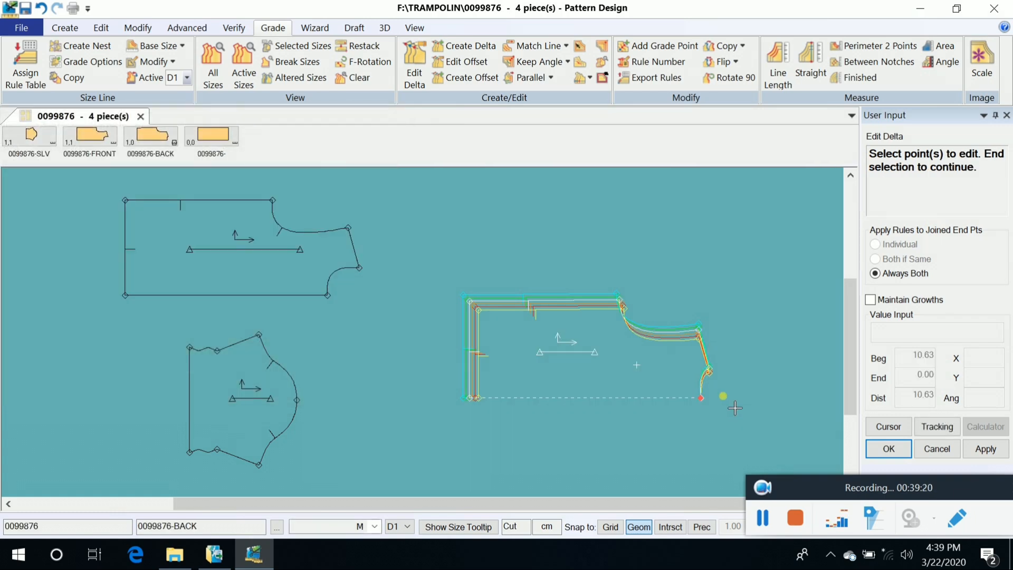
right_click(766, 340)
left_click(760, 338)
left_click_drag(765, 199, 273, 126)
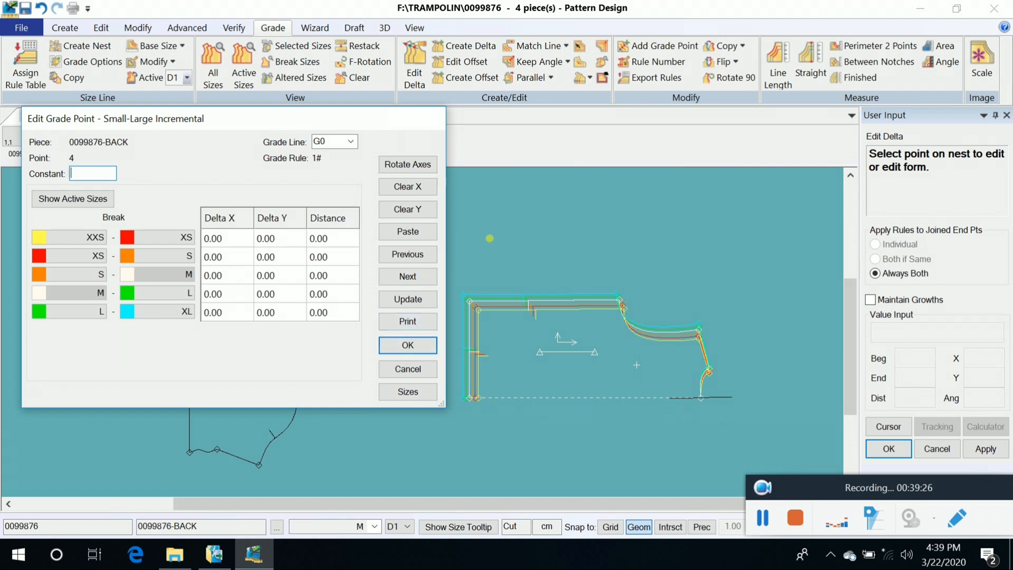
left_click(421, 369)
scroll(417, 422, "down", 2)
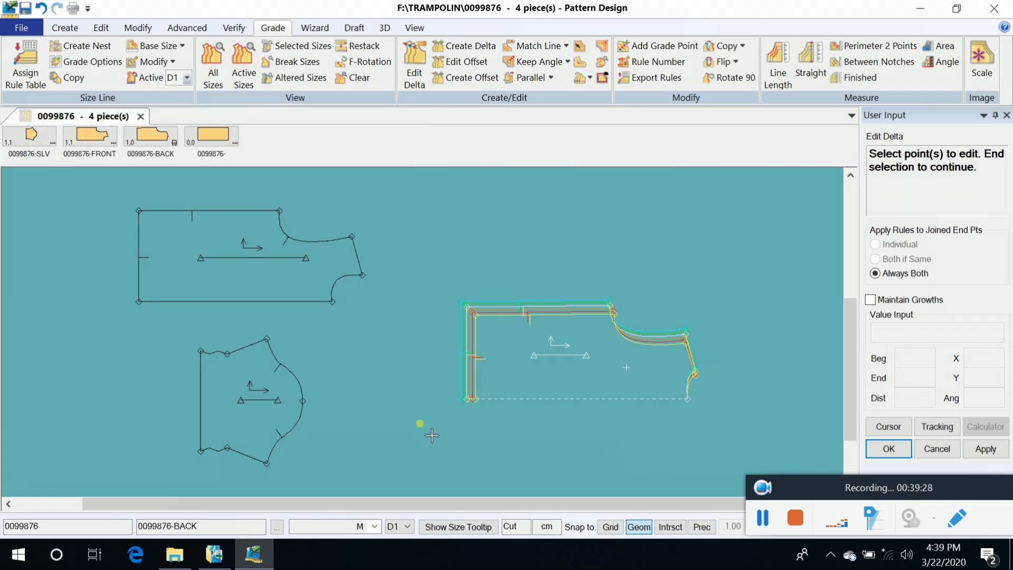
right_click(566, 271)
left_click(568, 291)
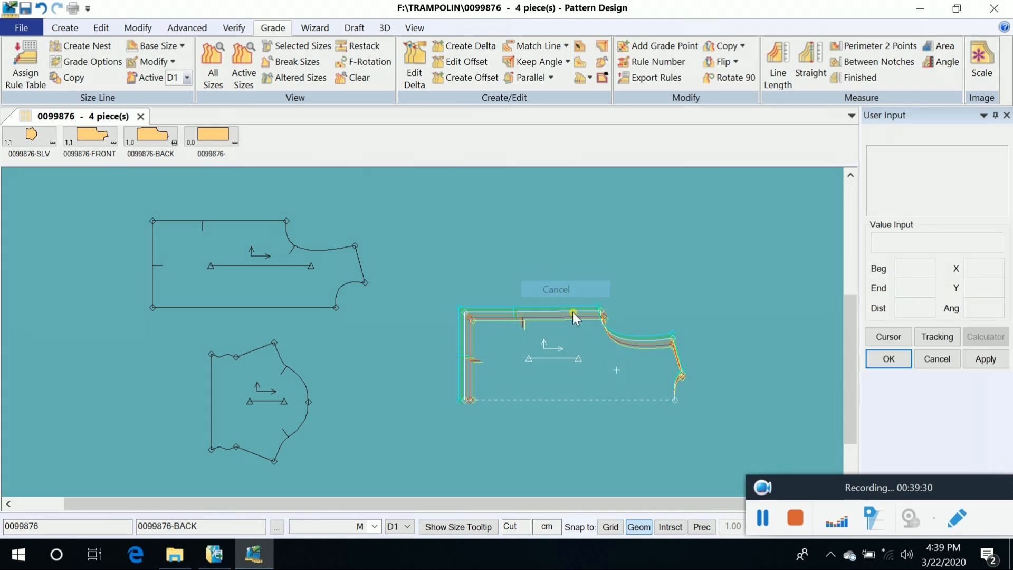
Move the graded back piece closer to the front piece and shift the front piece slightly down and away from it
left_click(558, 312)
left_click(481, 275)
left_click(384, 295)
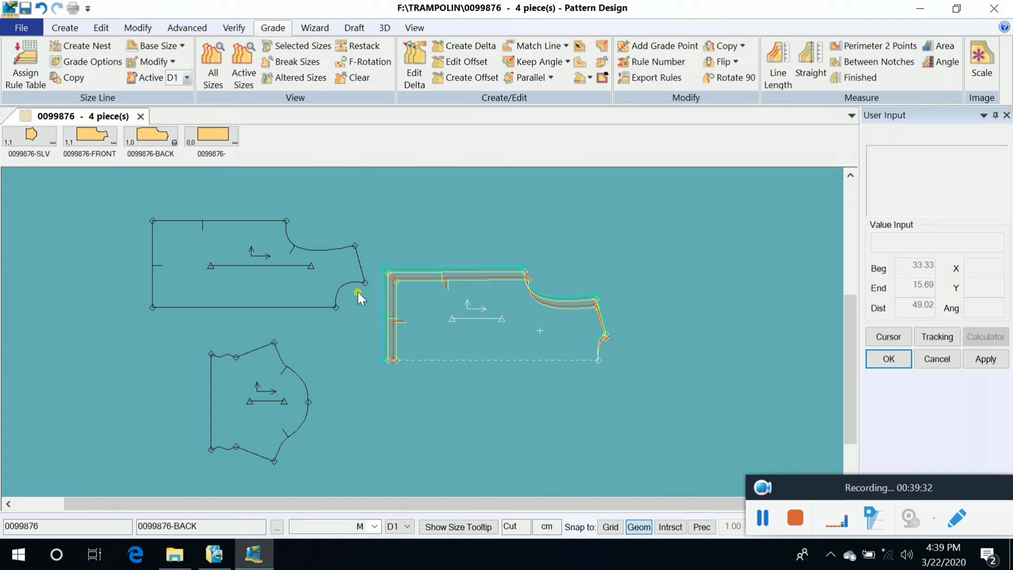
left_click(357, 292)
left_click(166, 296)
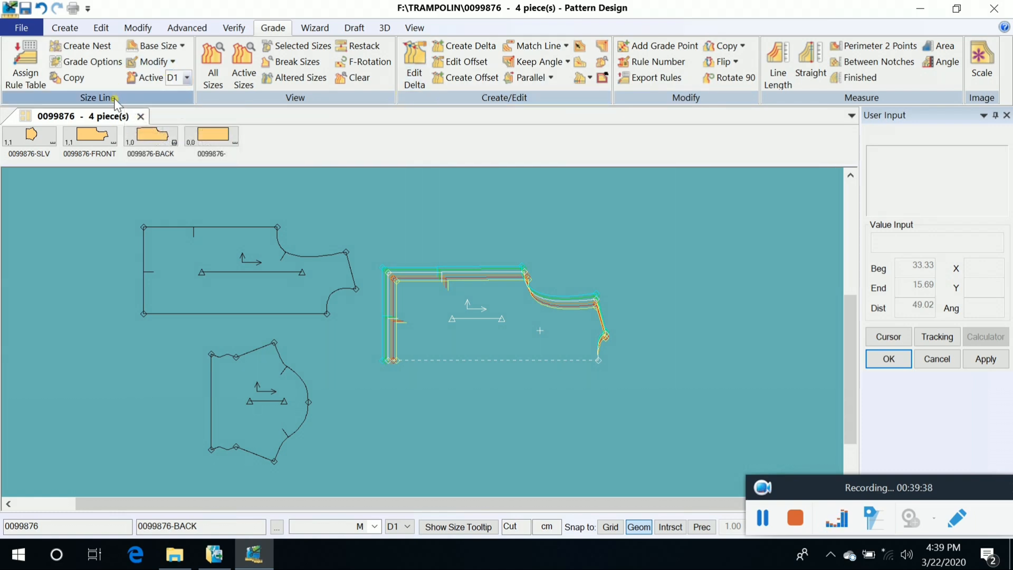
Edit the deltas of both hem corner points of the front piece, setting Delta X to -1 for all size breaks
left_click(344, 262)
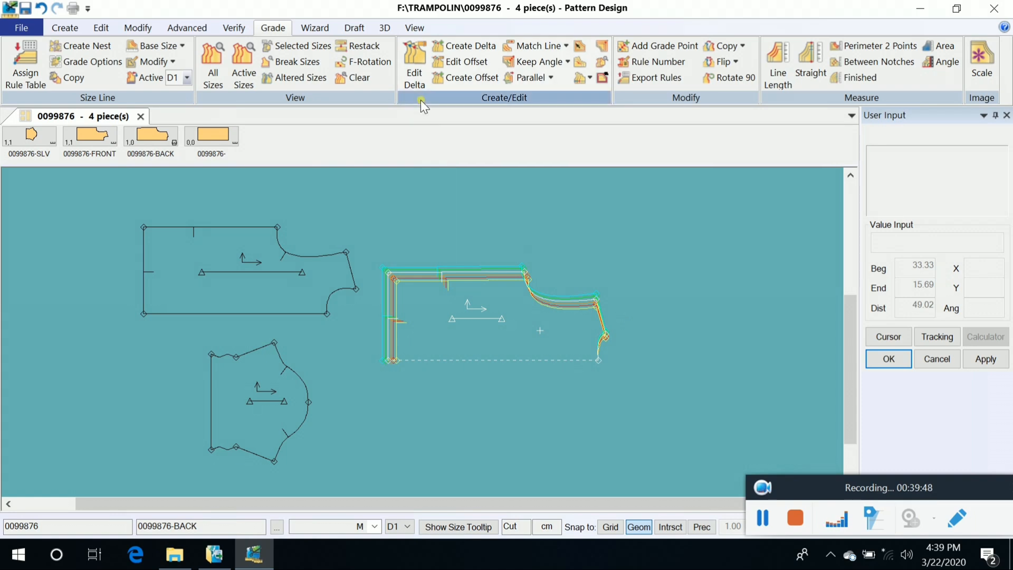
left_click(415, 68)
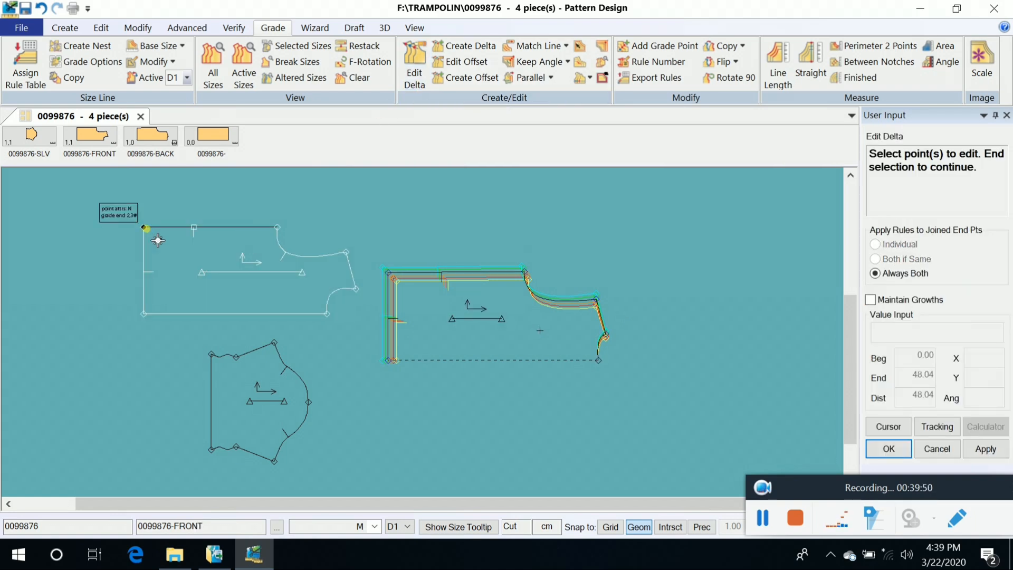
left_click(144, 227)
left_click(169, 317)
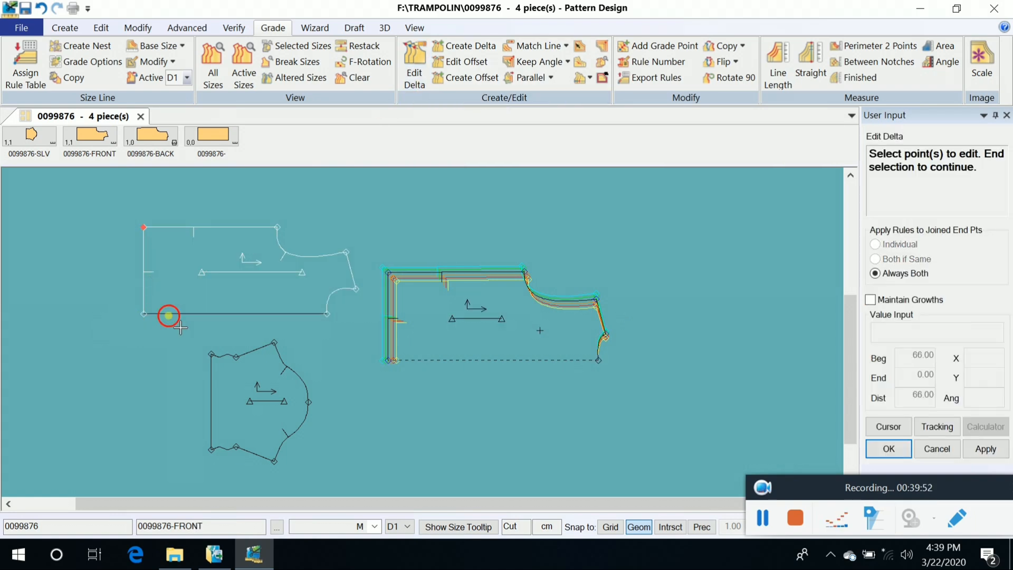
right_click(391, 220)
left_click(394, 222)
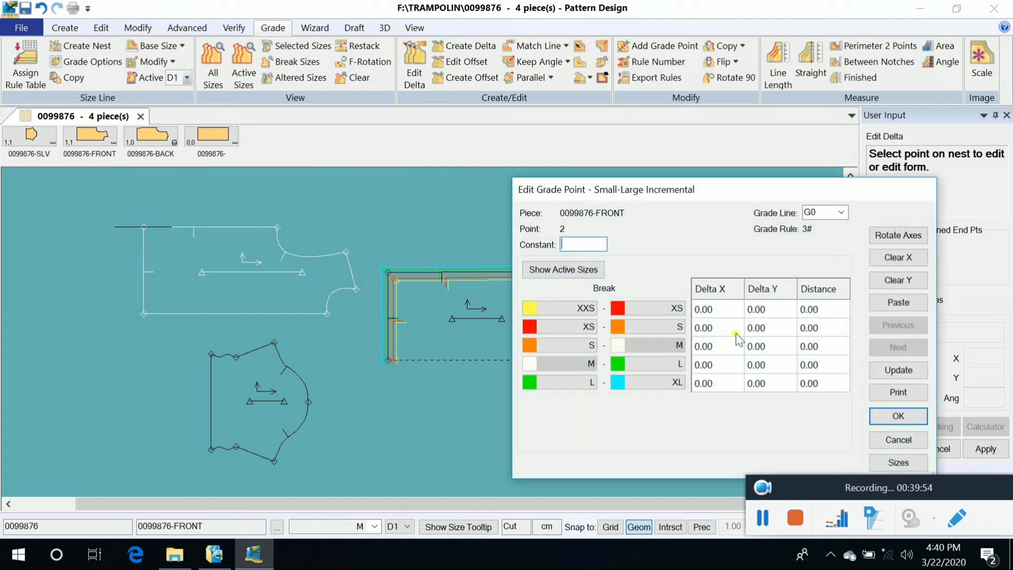
left_click(906, 259)
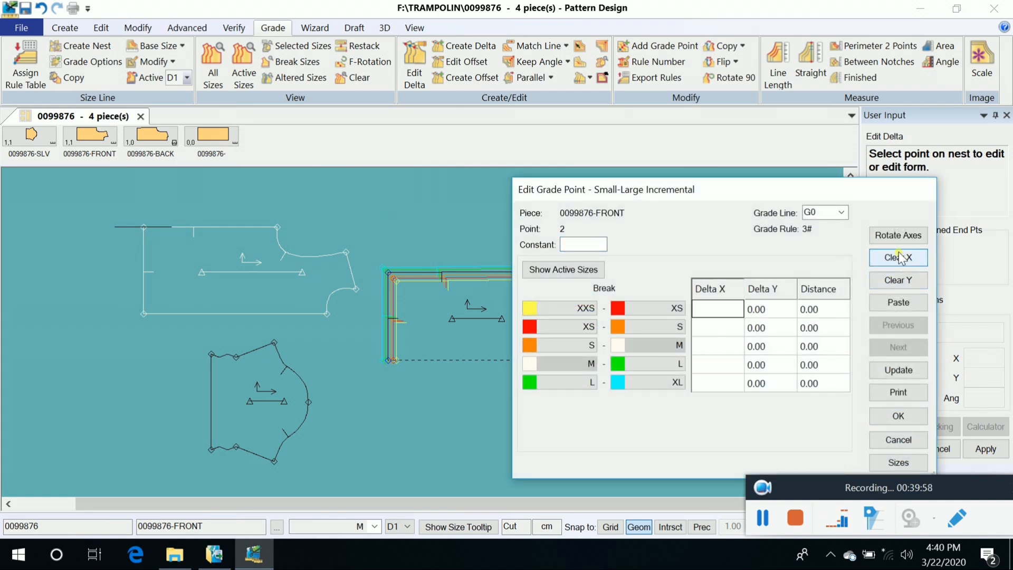
type("-1")
left_click(900, 372)
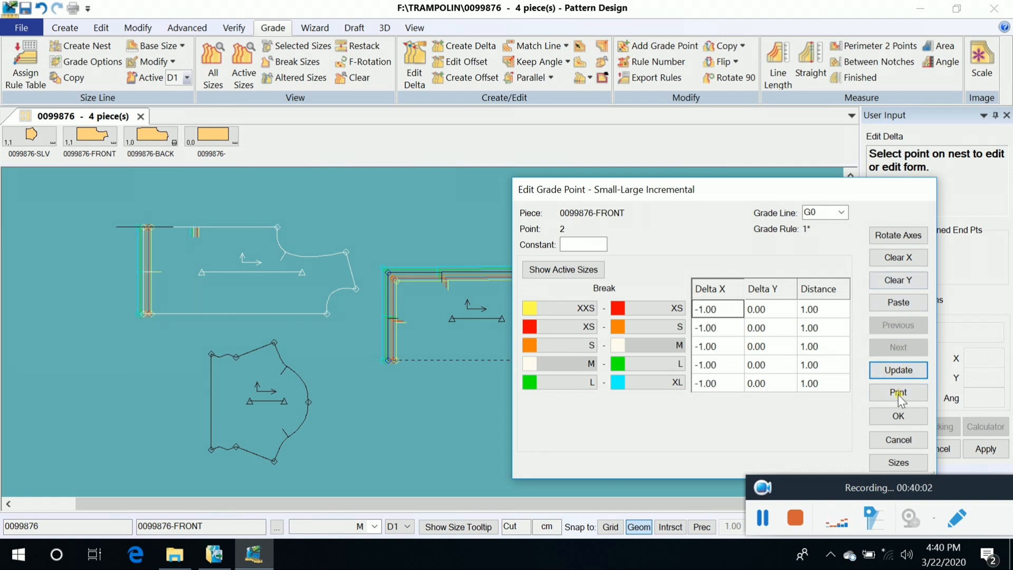
left_click(899, 417)
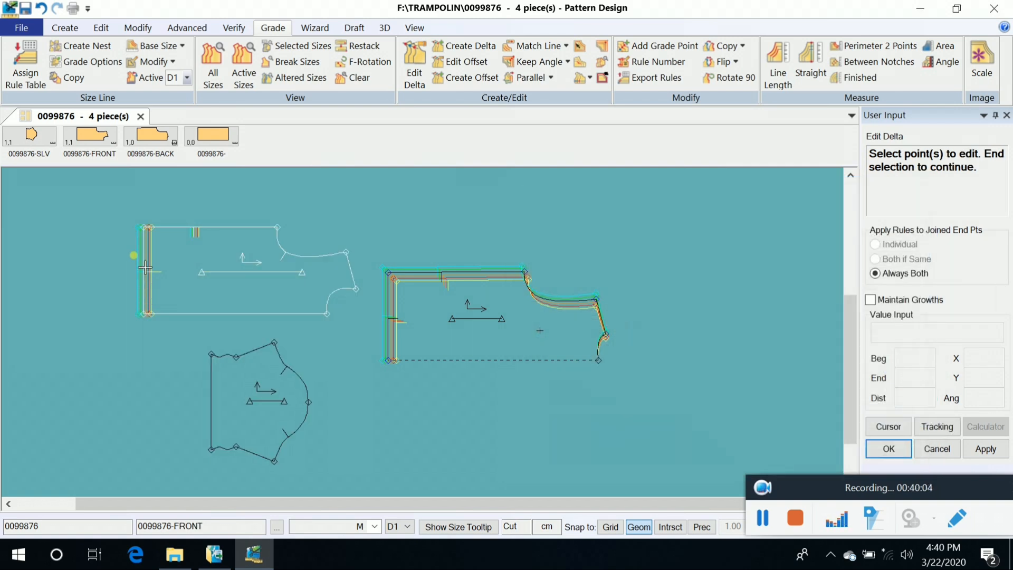
Set Delta Y to 1 for all size breaks at the front piece's side-seam hem corner
right_click(252, 221)
left_click(251, 214)
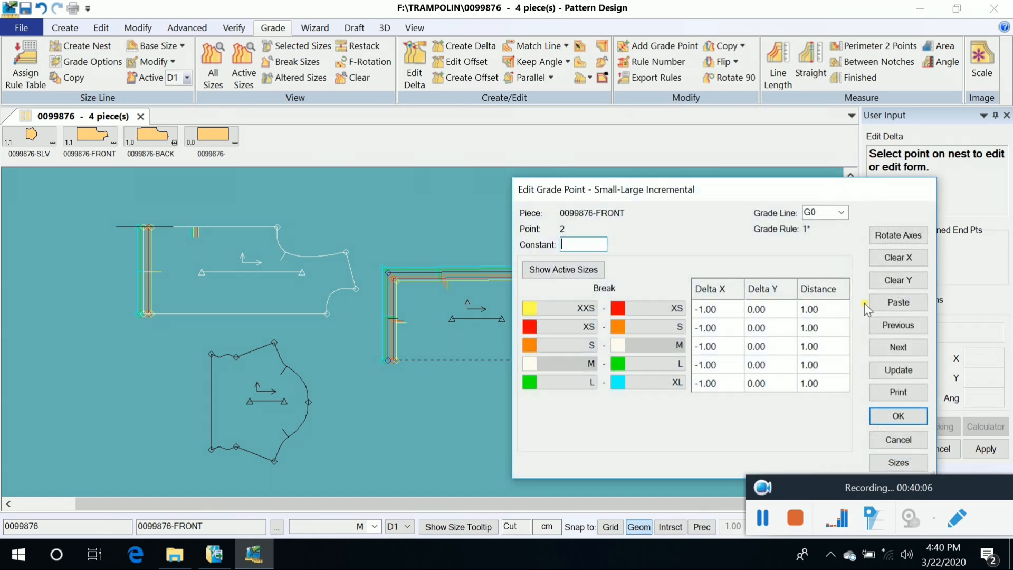
left_click(907, 280)
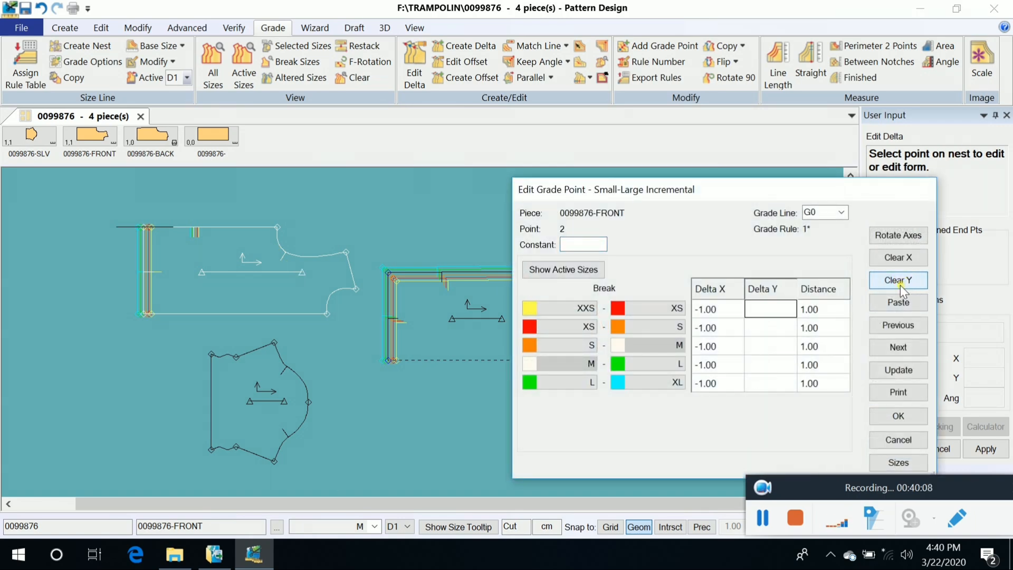
type("1")
left_click(887, 375)
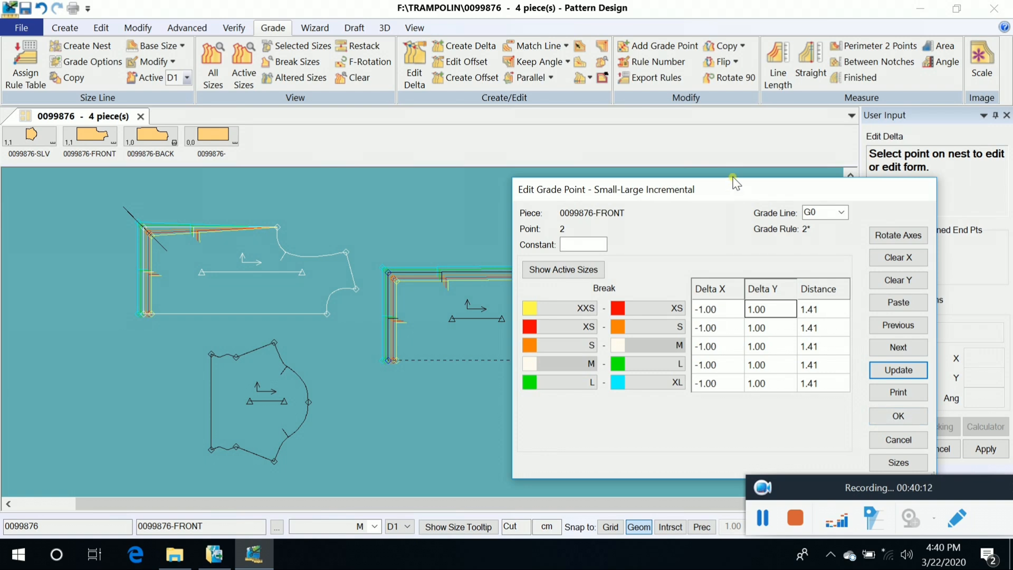
Advance to the front underarm point and set Delta Y to 1 and Delta X to -0.5 for all size breaks
left_click_drag(736, 183, 697, 91)
left_click(867, 256)
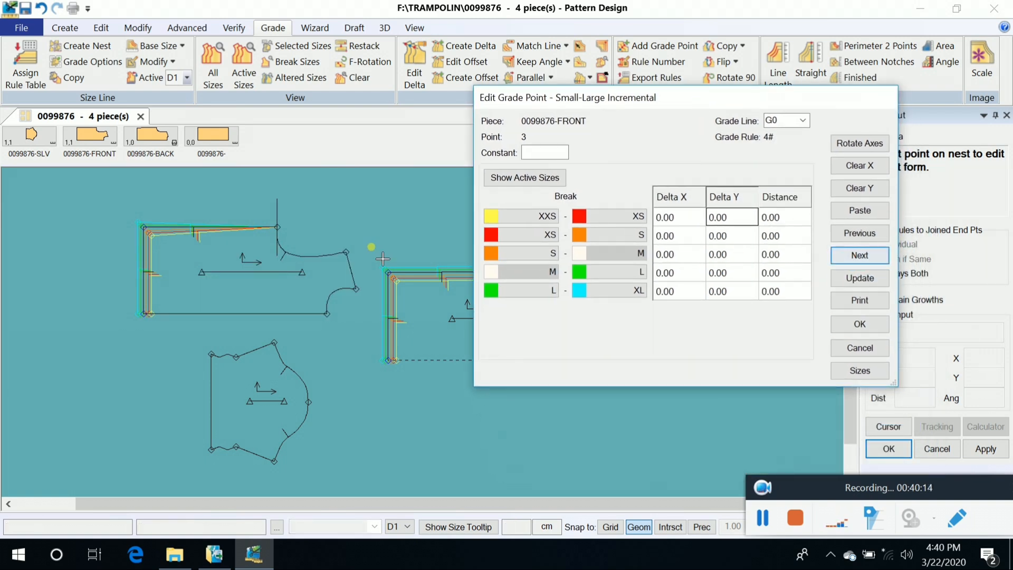
left_click(864, 189)
type("1")
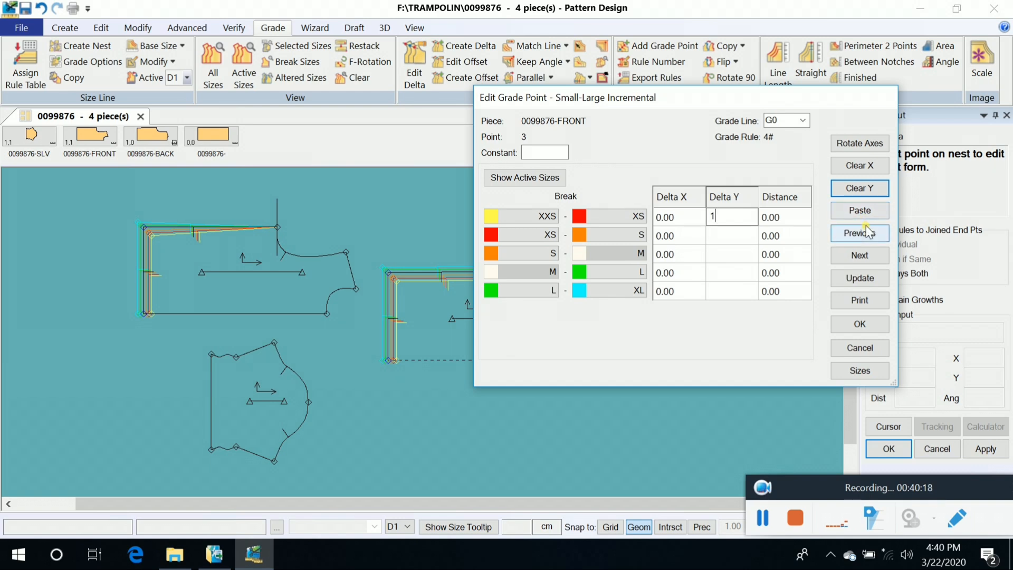
left_click(872, 280)
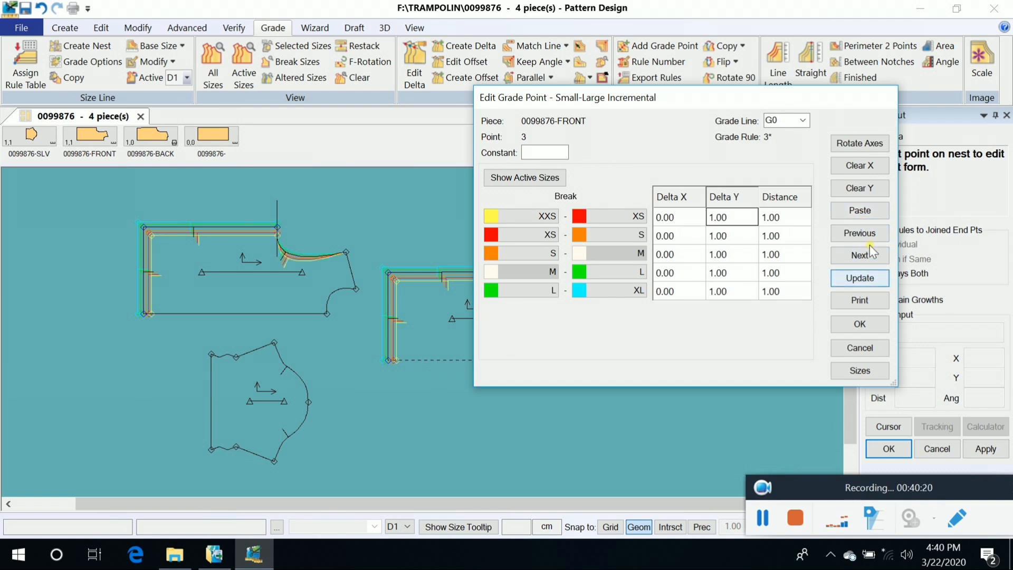
left_click(878, 168)
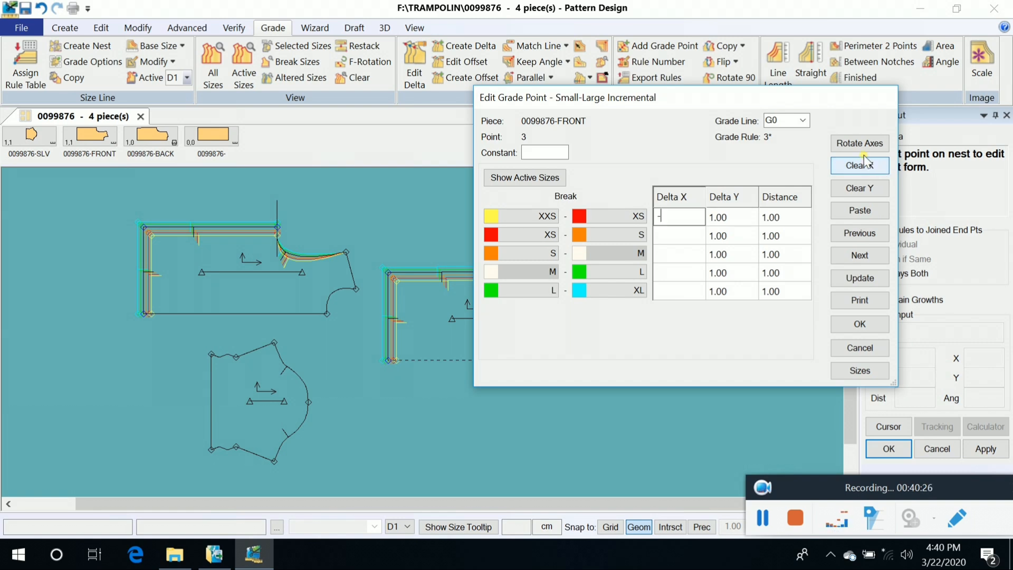
type("-0.5")
left_click(858, 279)
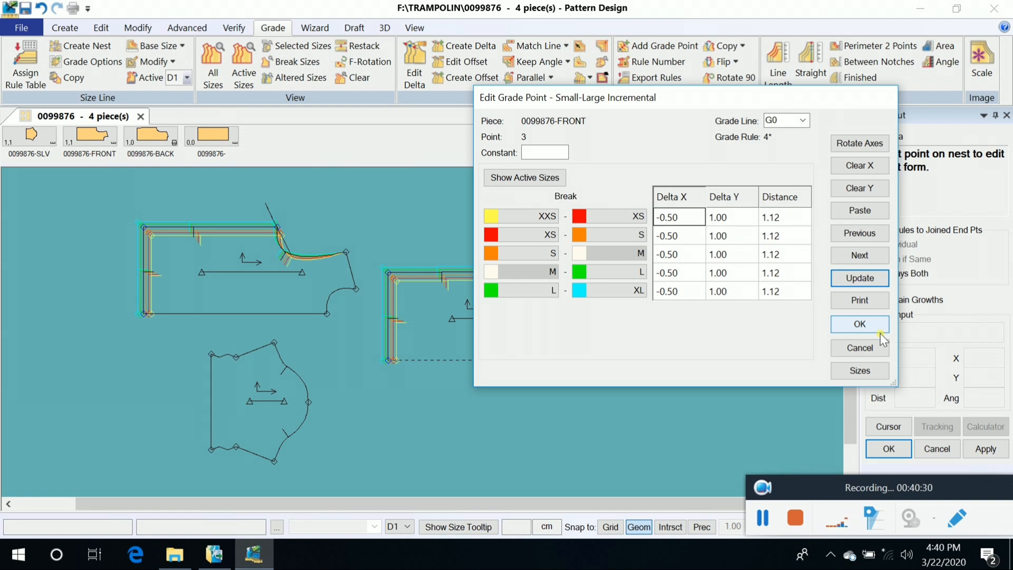
Advance to the armhole end of the front shoulder and set Delta Y to 1 for all size breaks
left_click(878, 256)
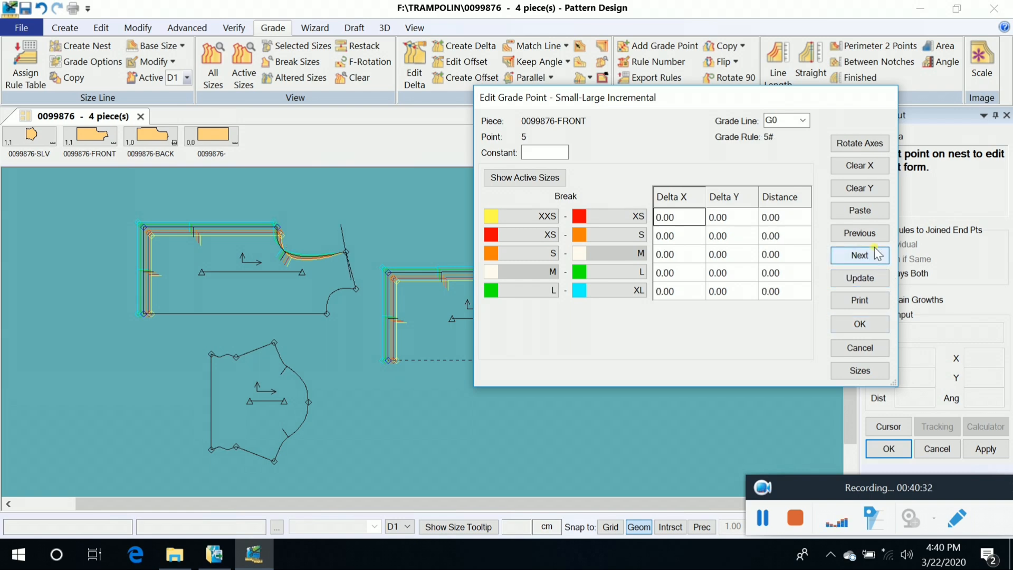
left_click(881, 188)
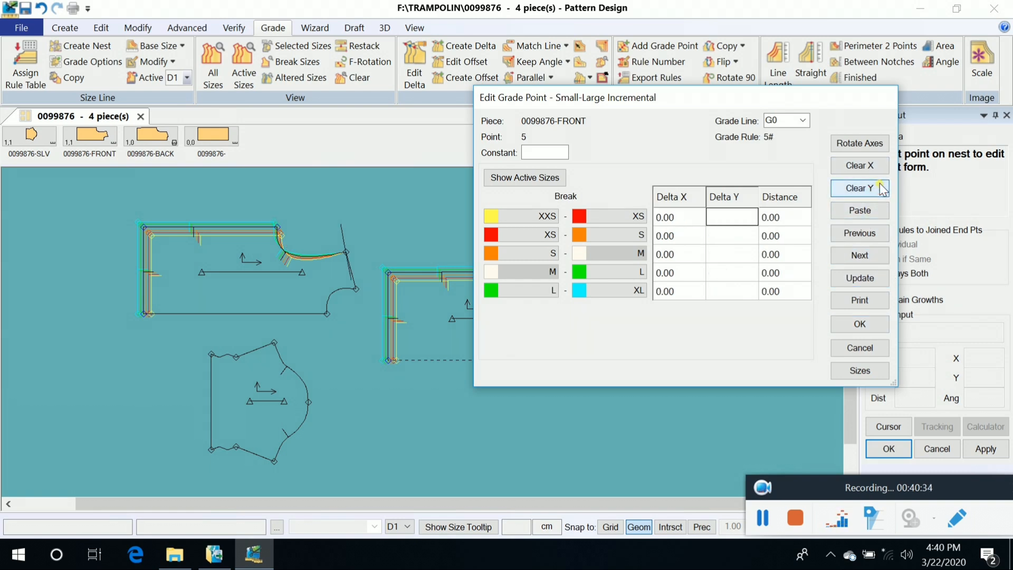
type("1")
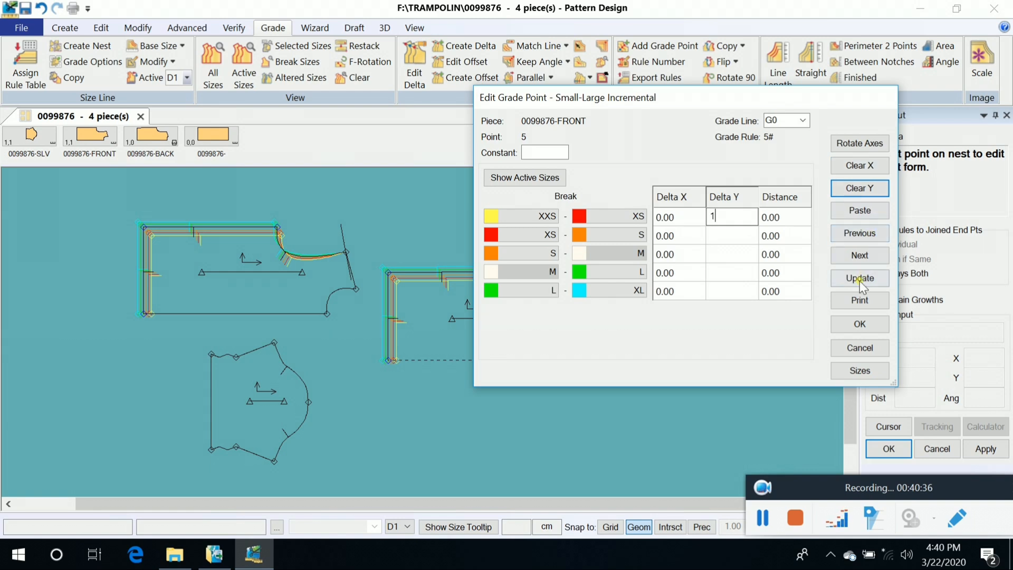
left_click(860, 281)
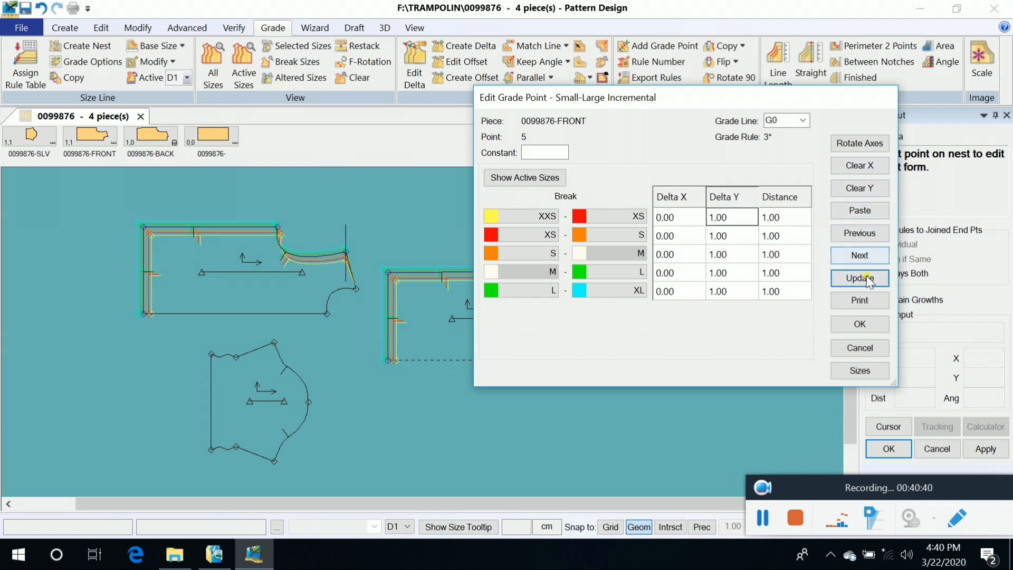
Advance to the neck end of the front shoulder and set Delta Y to 0.5 for all size breaks
left_click(860, 256)
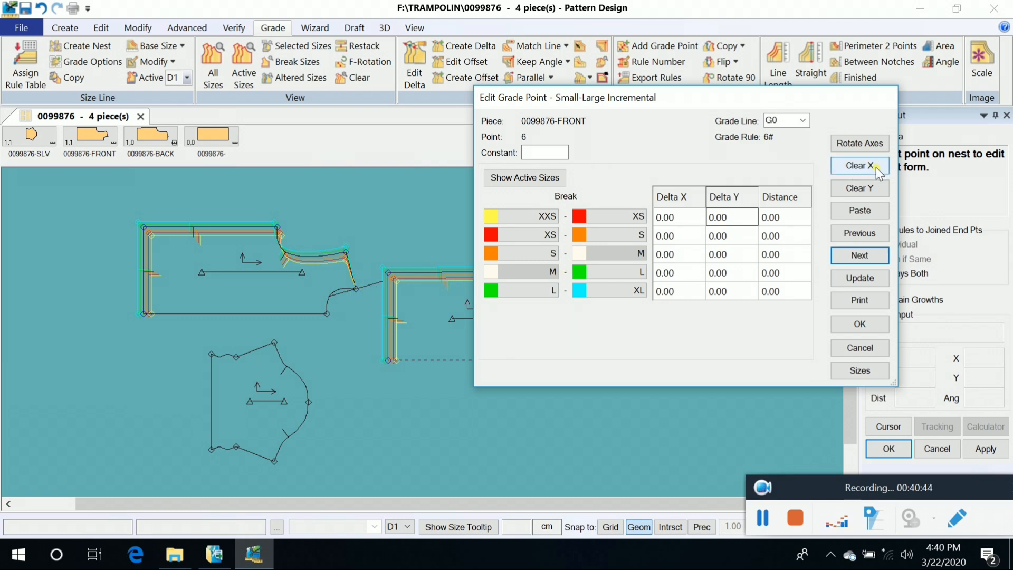
left_click(874, 193)
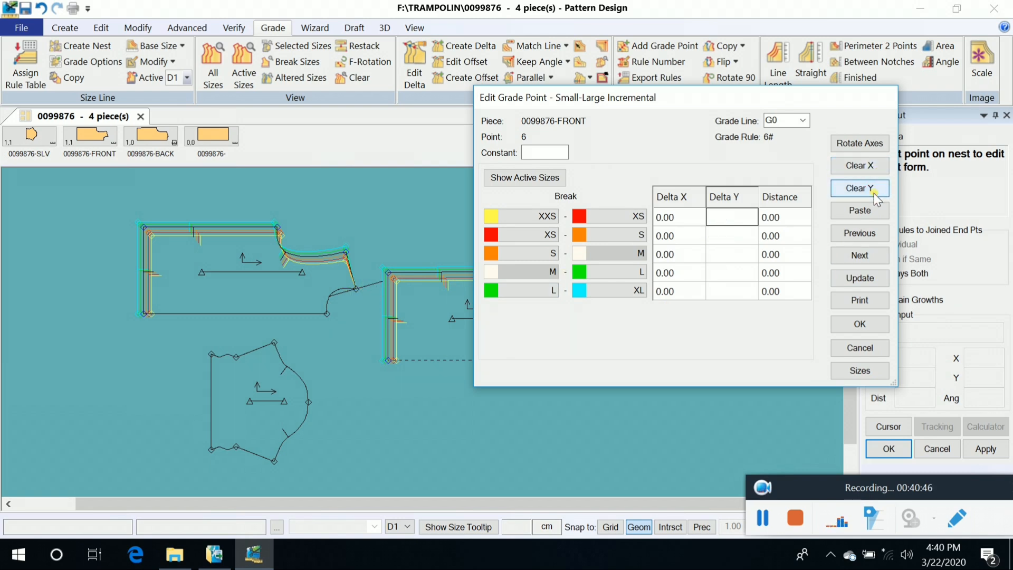
type(".5")
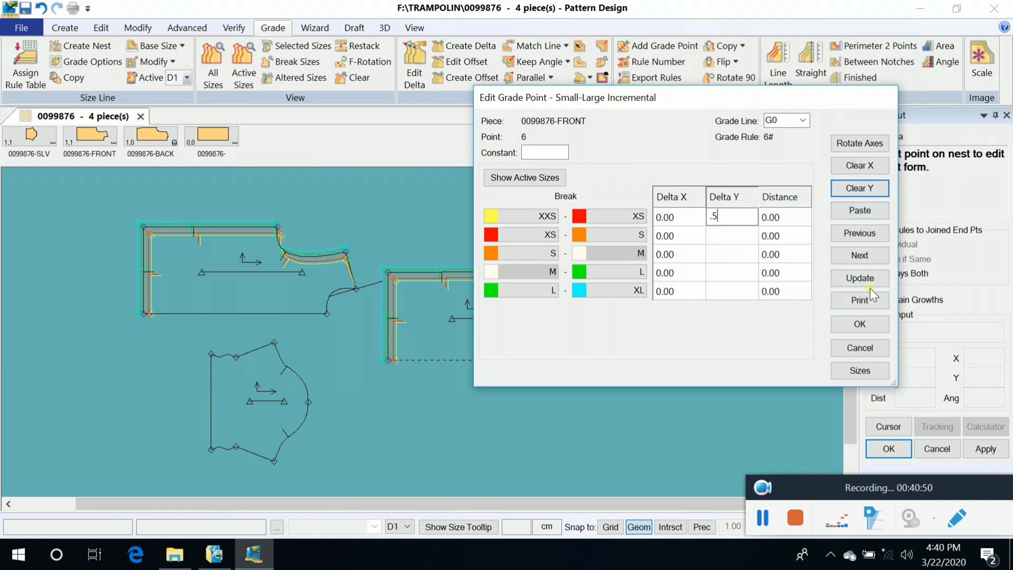
left_click(870, 283)
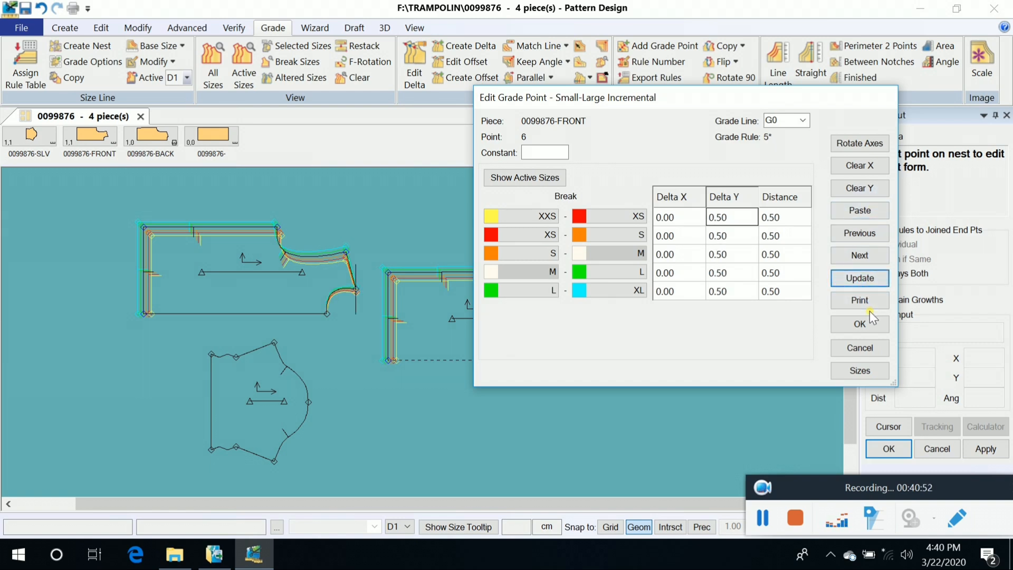
Advance to the centre-front neck point, set Delta X to -0.5 for all size breaks and close the form
left_click(874, 258)
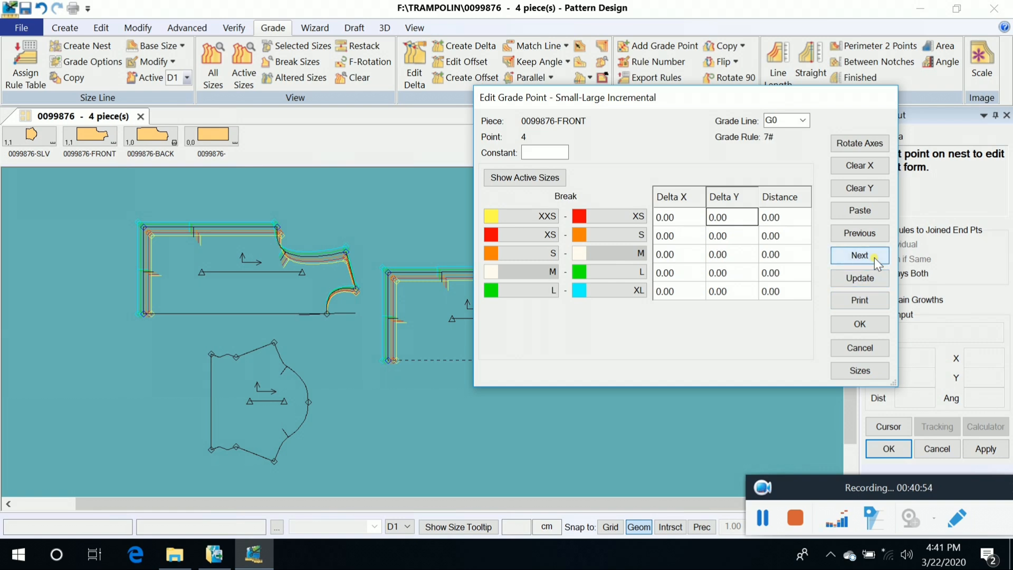
left_click(858, 169)
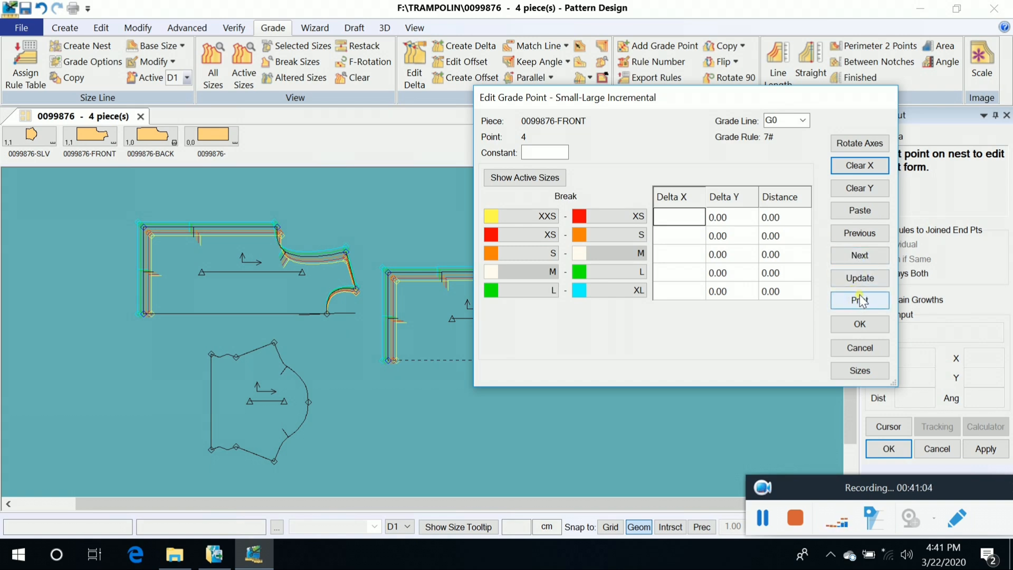
type("-.")
key("BackSpace")
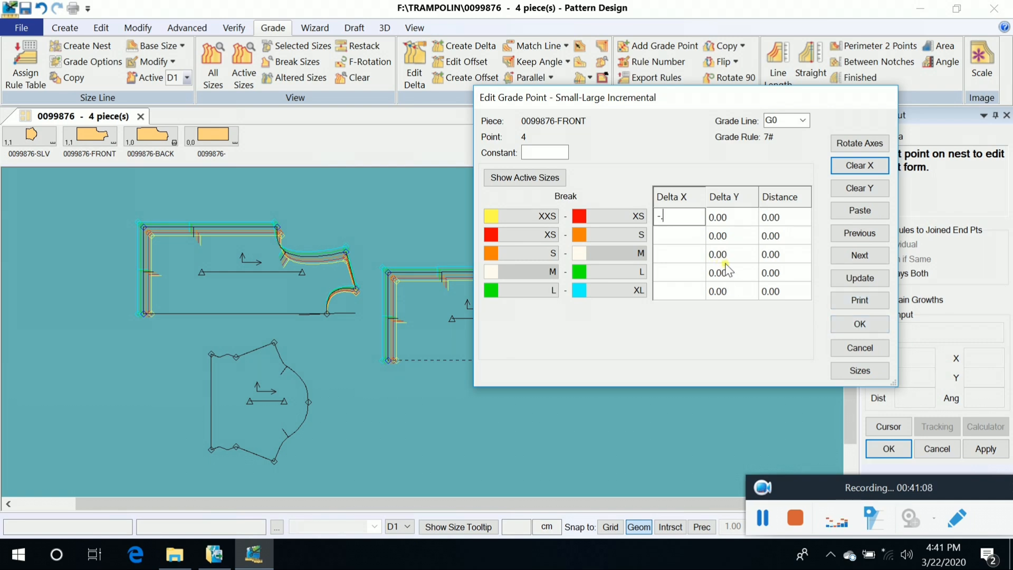
type("5")
left_click(845, 278)
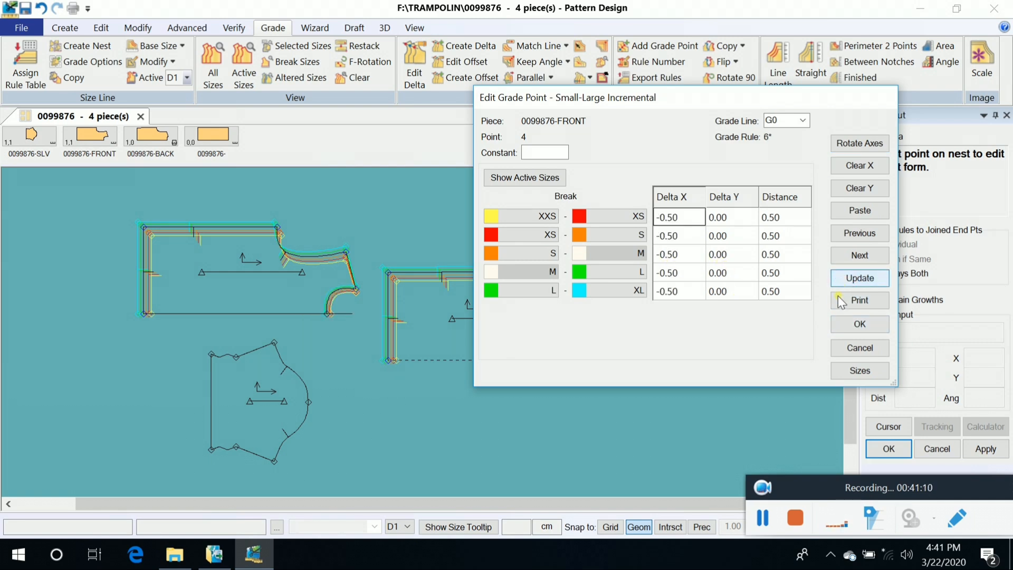
left_click(860, 324)
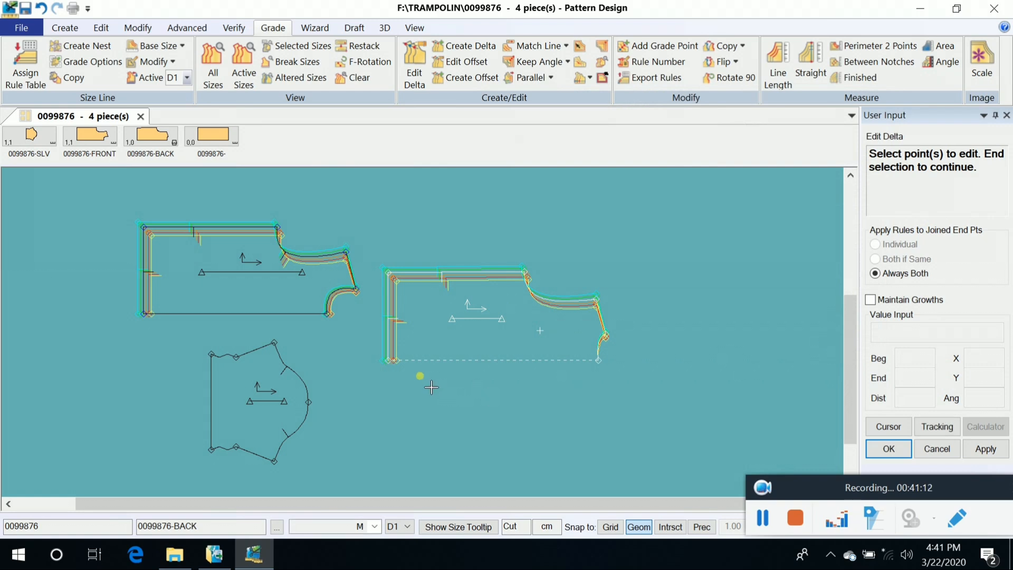
Check the list of available sizes without changing the current size and end Edit Delta
scroll(366, 380, "up", 3)
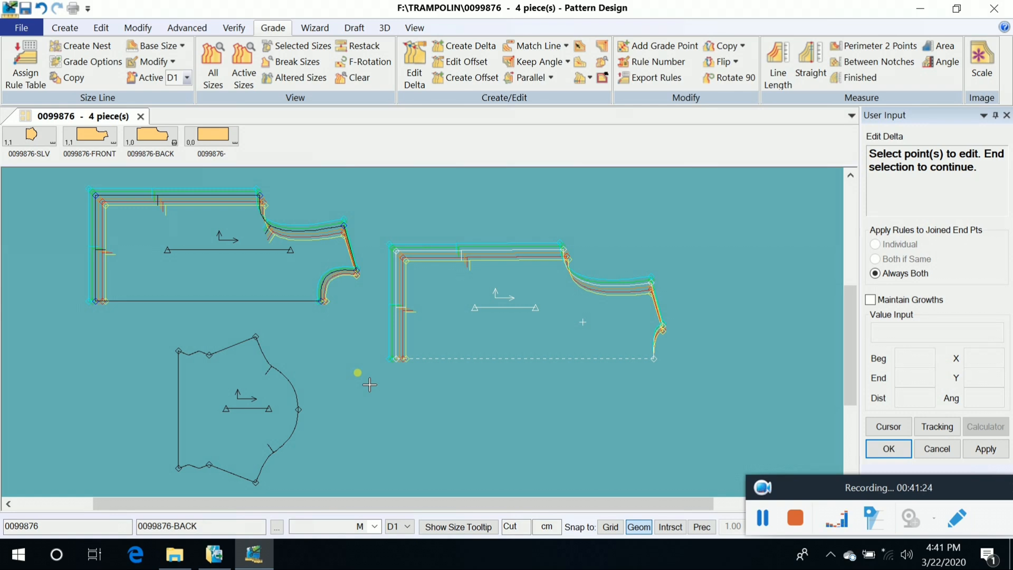
left_click(418, 478)
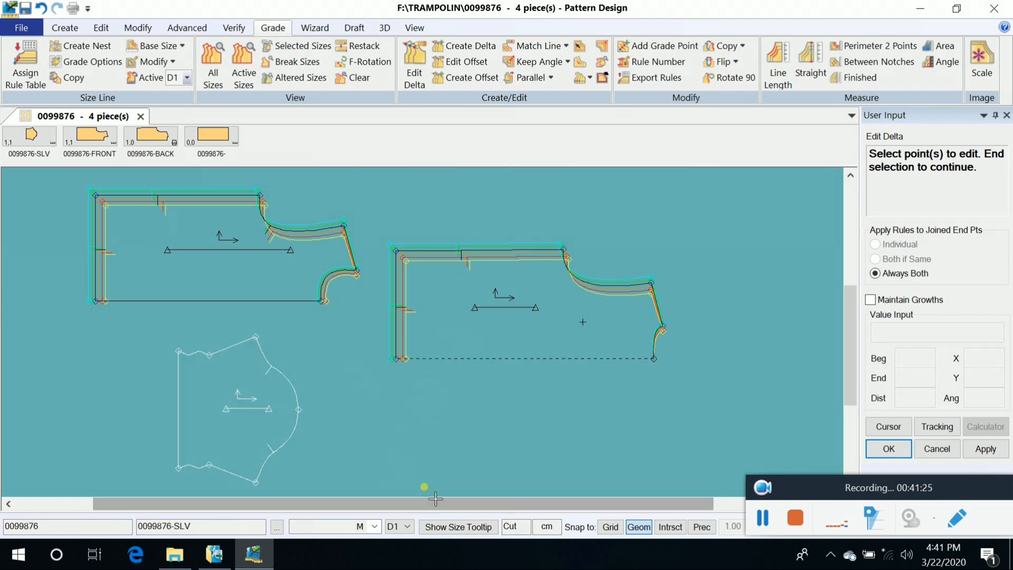
left_click(375, 527)
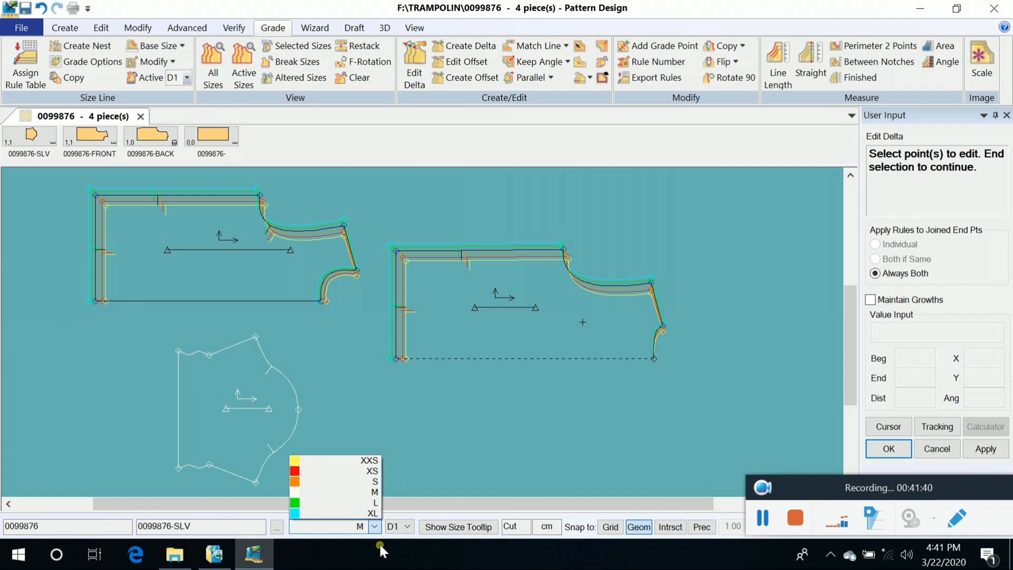
left_click(349, 400)
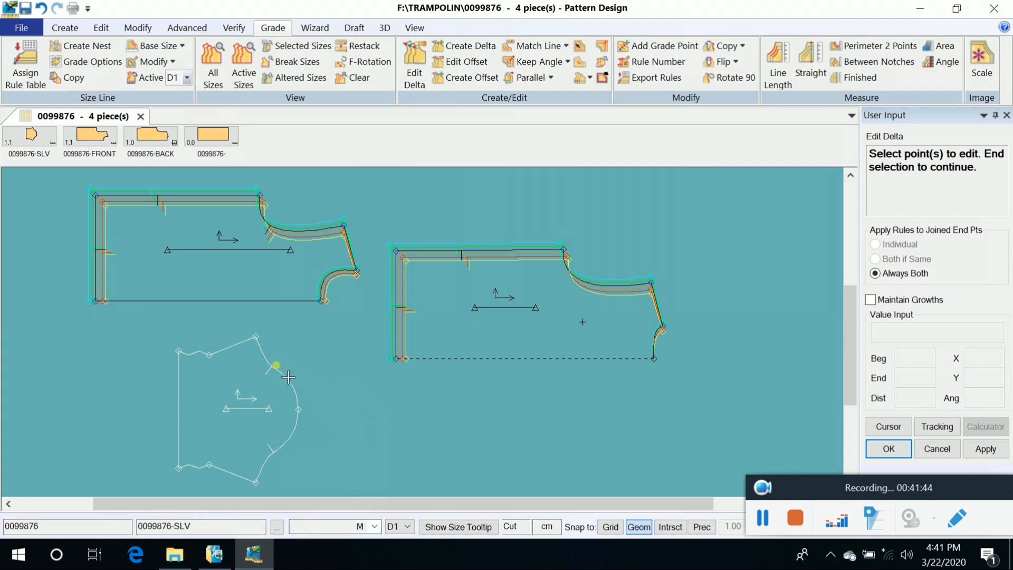
right_click(330, 385)
left_click(330, 386)
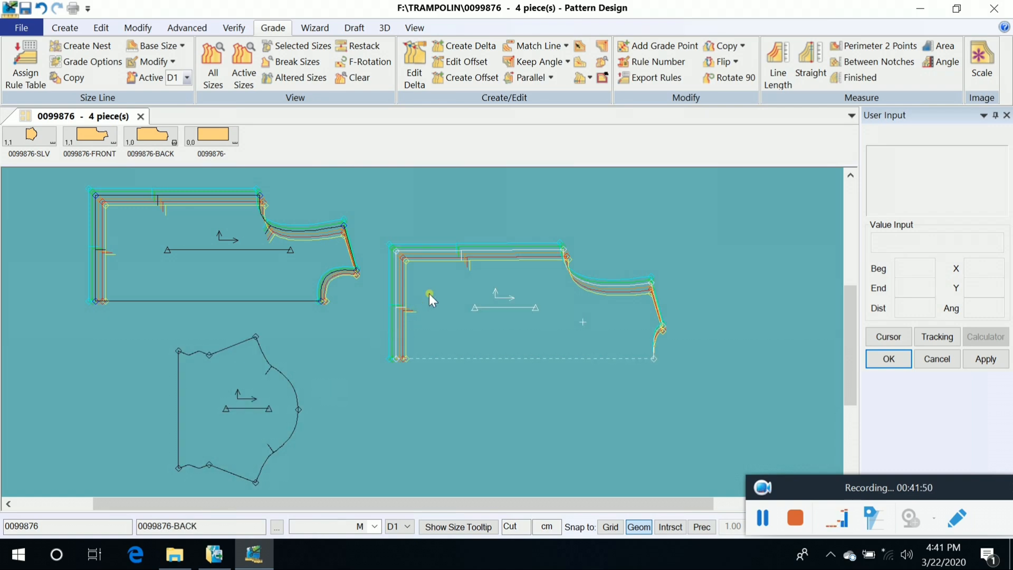
Open the size deltas of the front shoulder's armhole-end point with Edit Delta and go over its Delta Y column
left_click(415, 66)
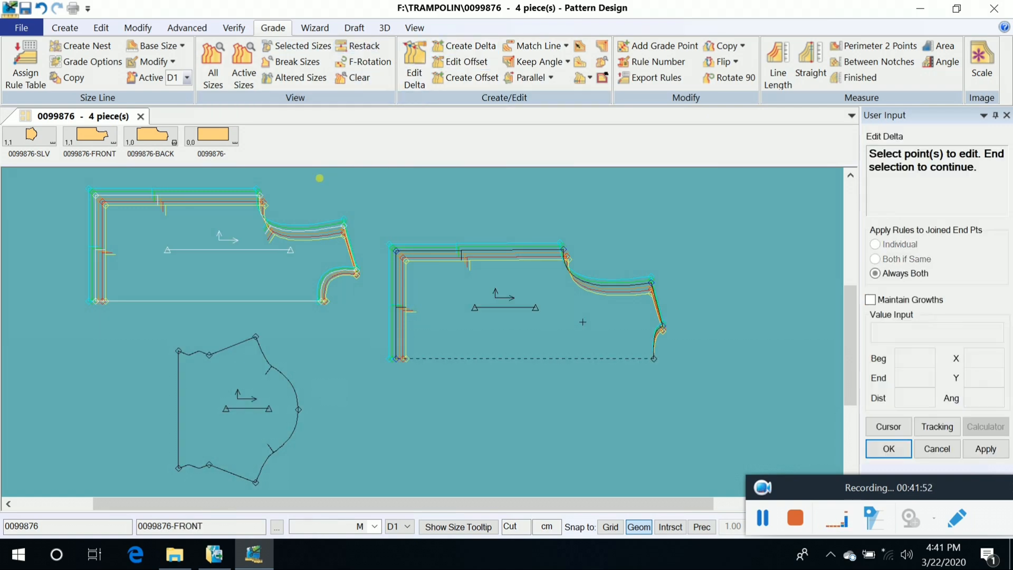
left_click(349, 228)
right_click(349, 193)
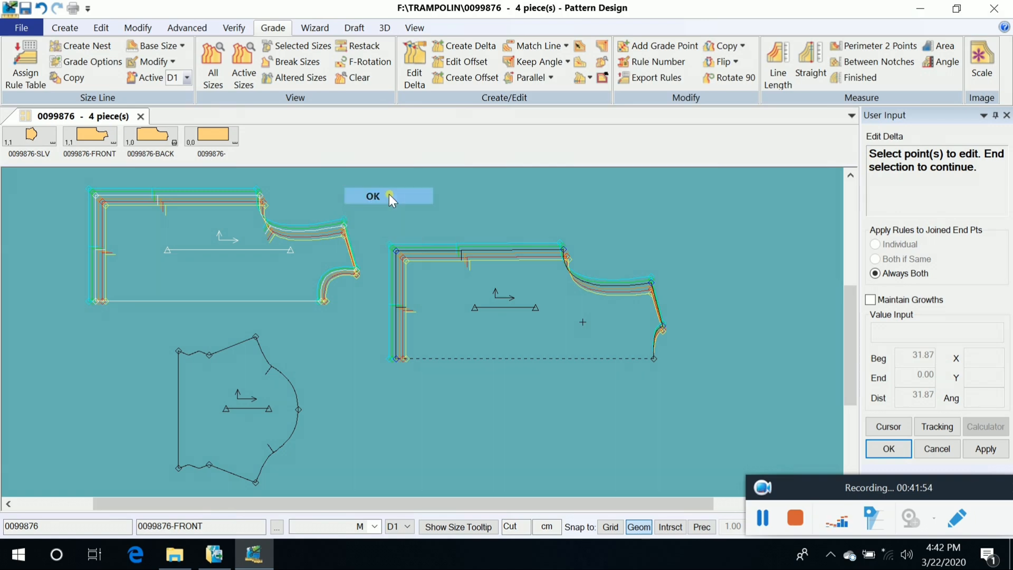
left_click(388, 194)
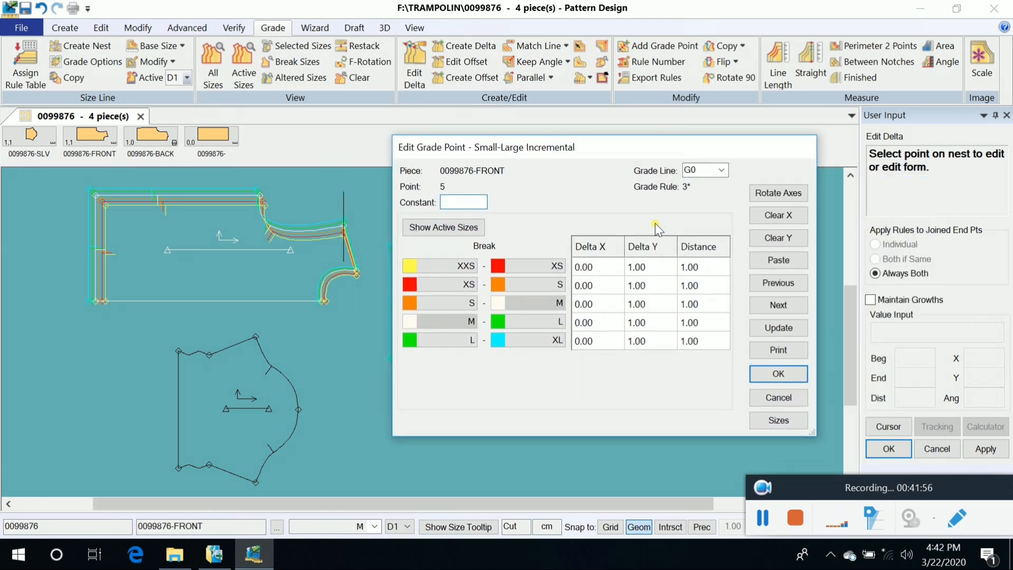
left_click(659, 285)
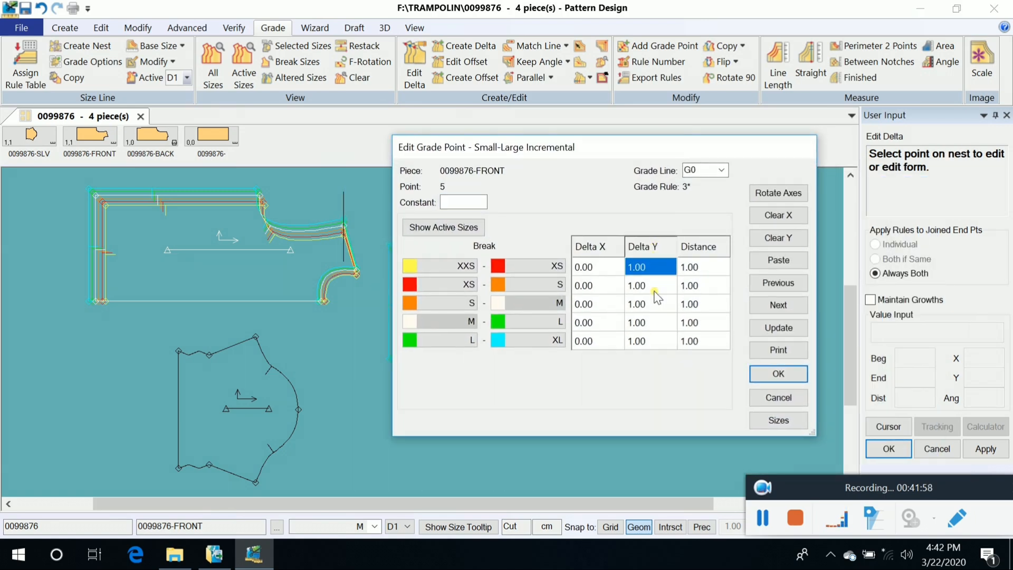
left_click(656, 323)
left_click(663, 340)
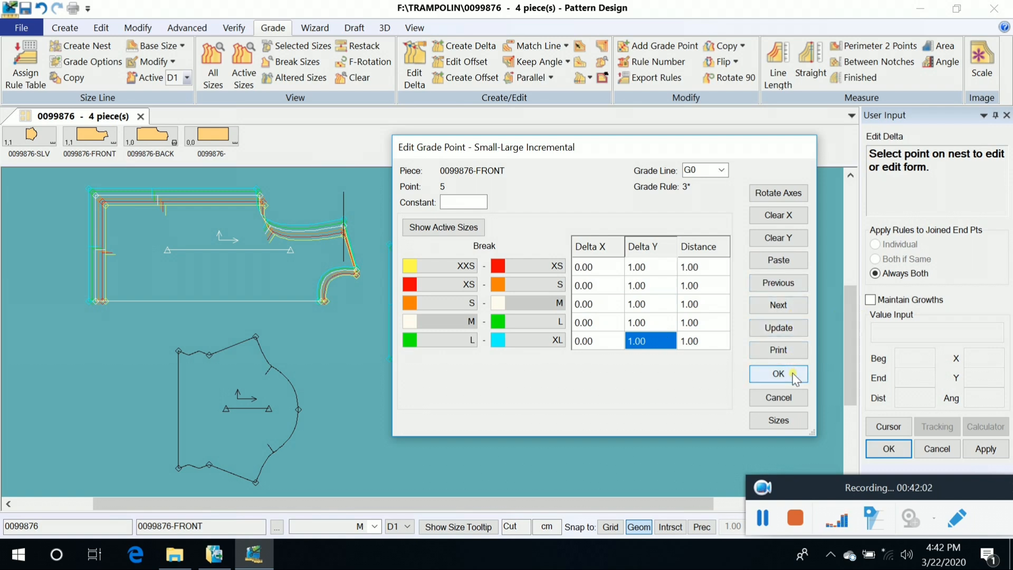
left_click_drag(657, 267, 658, 343)
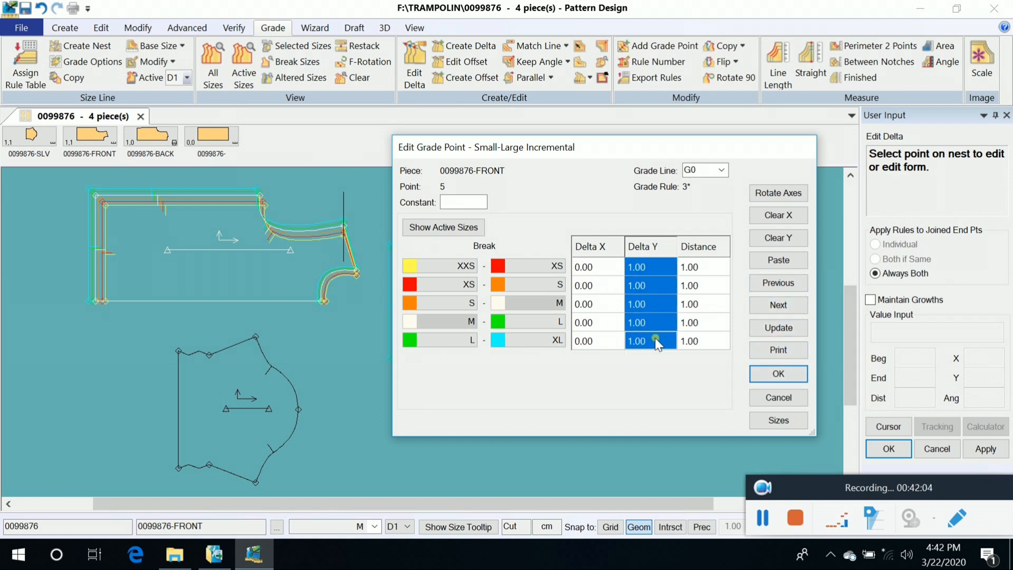
left_click_drag(664, 270, 655, 358)
left_click(666, 267)
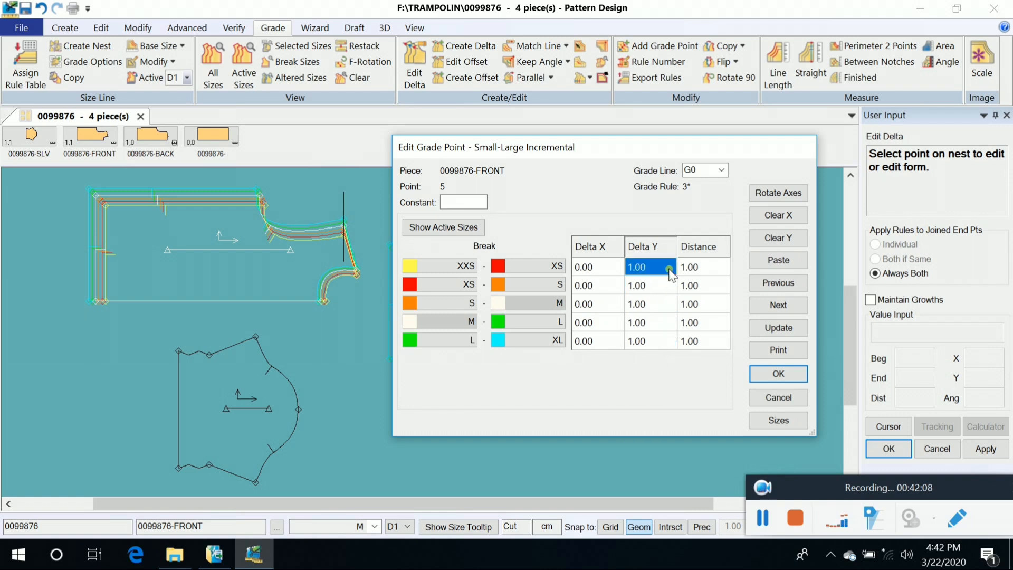
Clear the point's Delta Y column, set Delta Y to 1 for all size breaks and update the piece
left_click(794, 238)
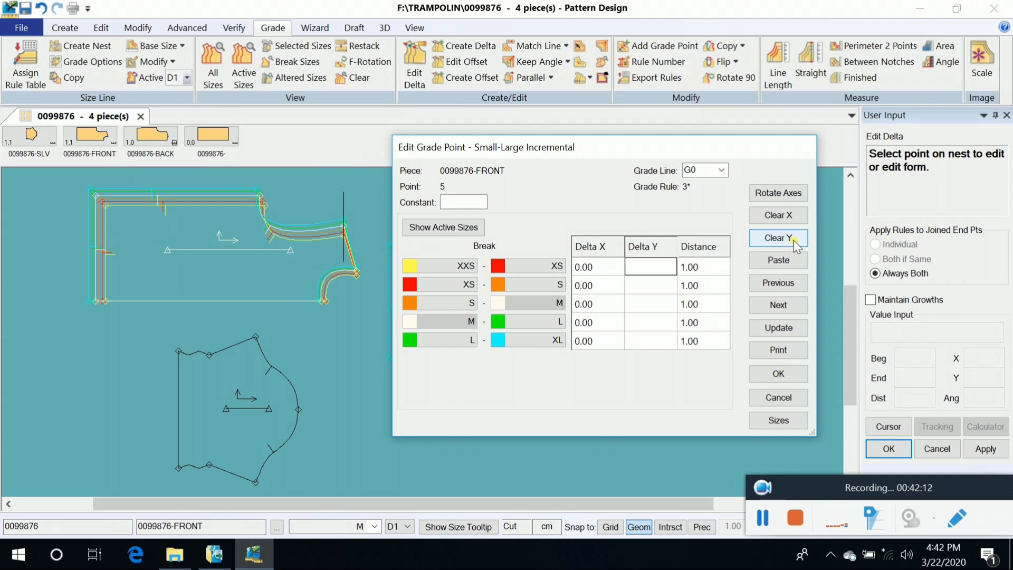
type("1")
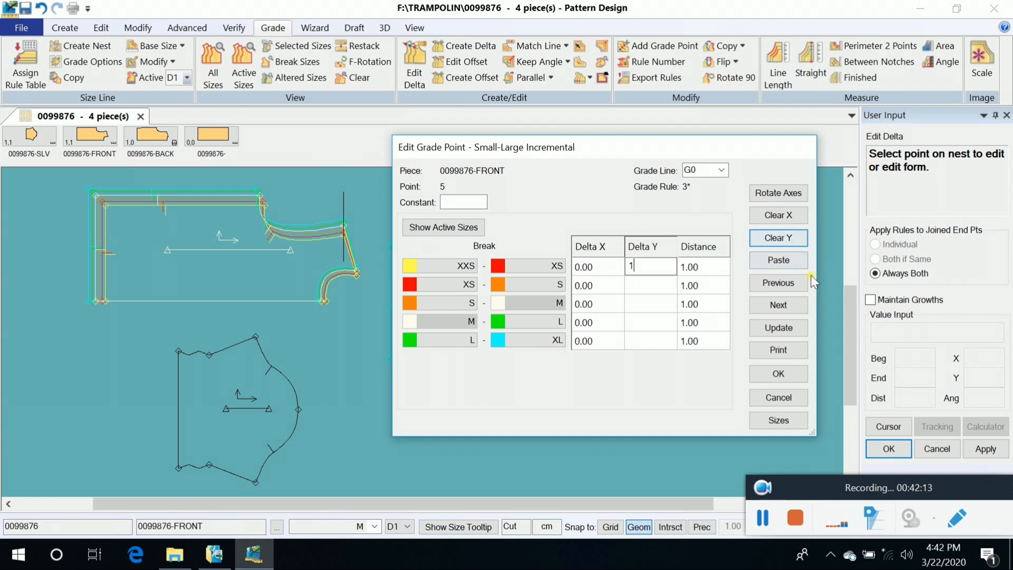
left_click(804, 329)
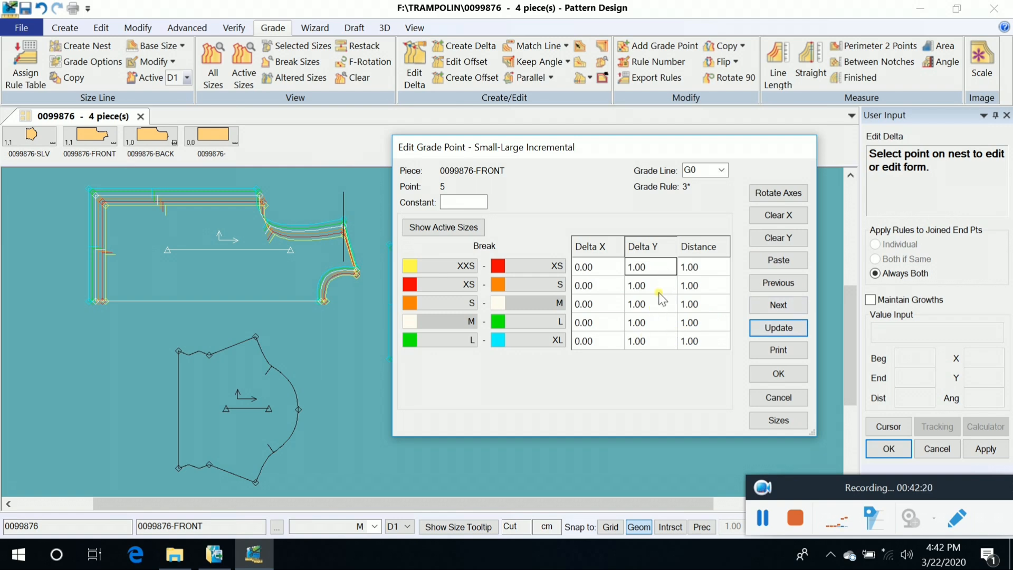
Set Delta Y to 0.5 for the L-XL break only, update the point, close the form and end Edit Delta
left_click(662, 268)
left_click(662, 295)
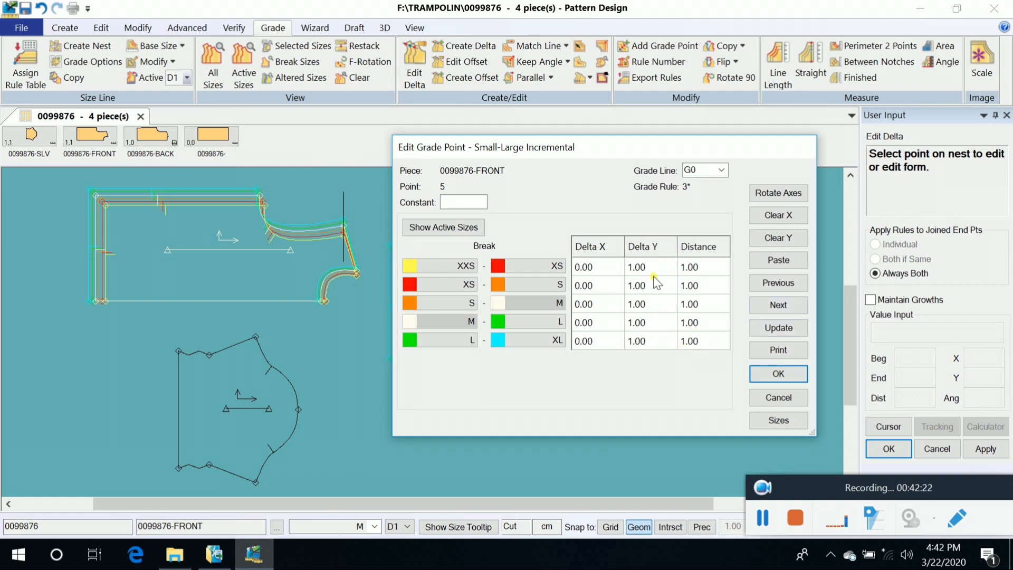
left_click(655, 341)
type(".5")
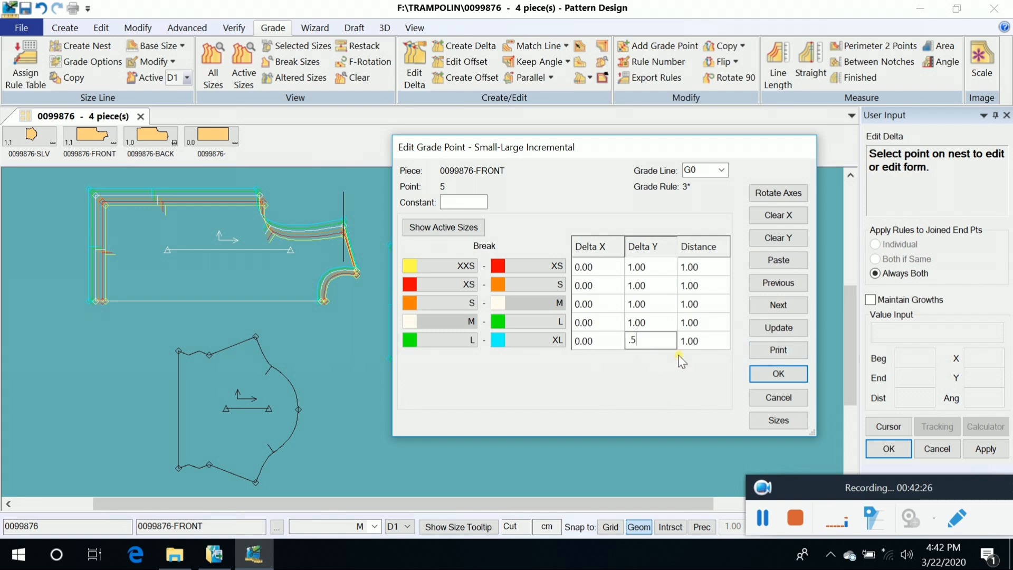
left_click(792, 330)
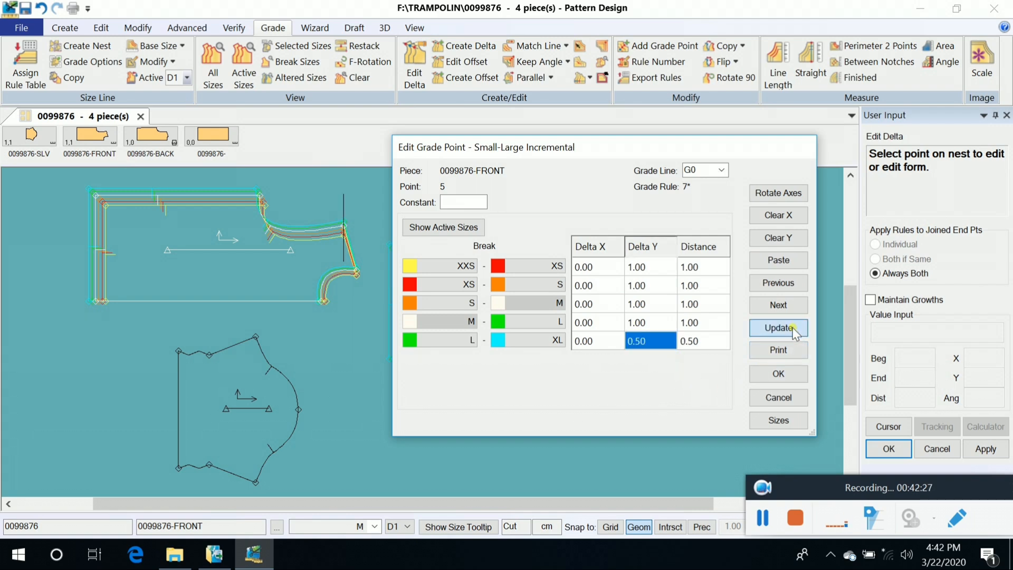
left_click(783, 375)
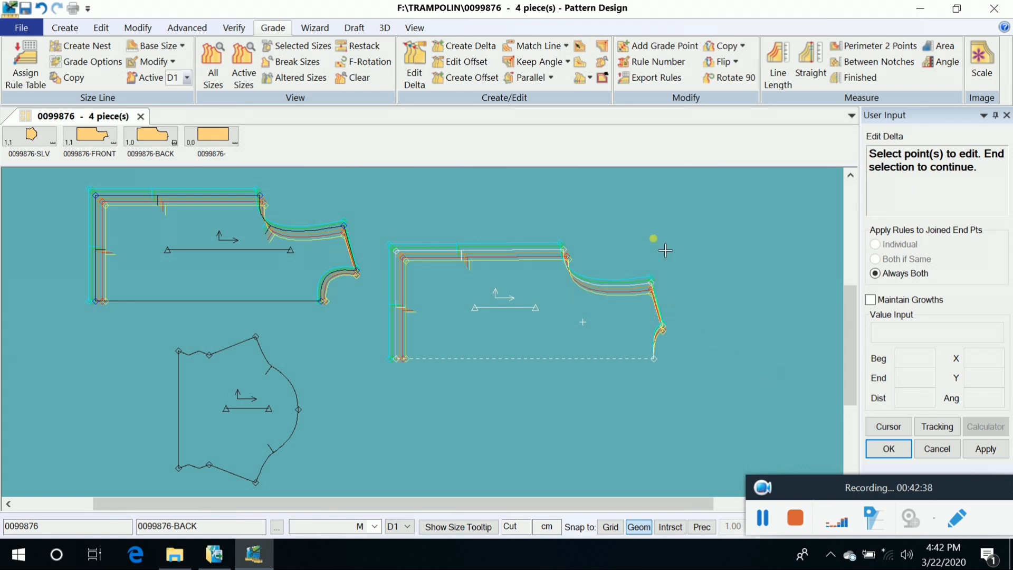
right_click(654, 237)
left_click(654, 238)
scroll(596, 333, "down", 1)
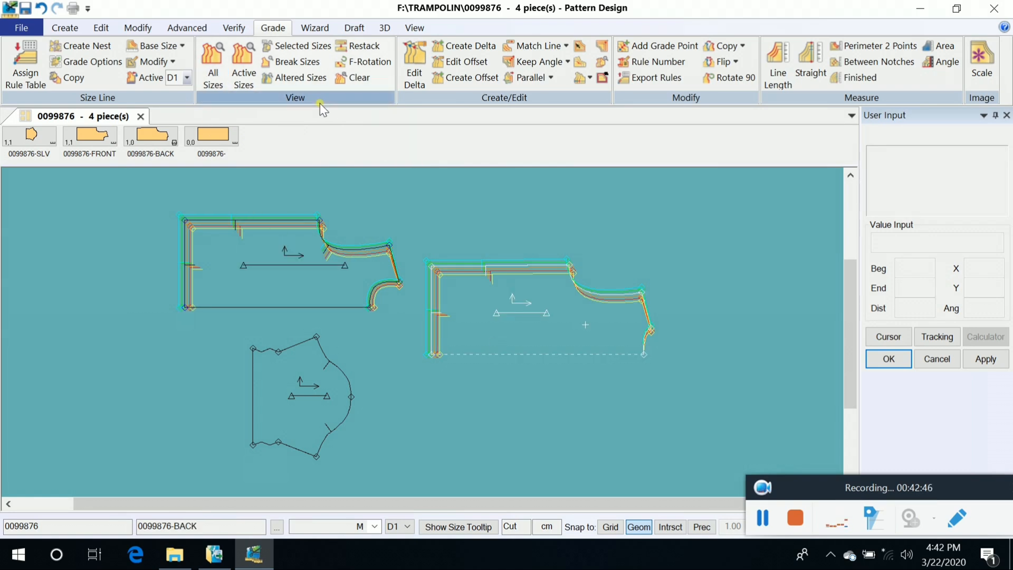
Clear the displayed nests and show all graded sizes on all pieces
left_click(362, 78)
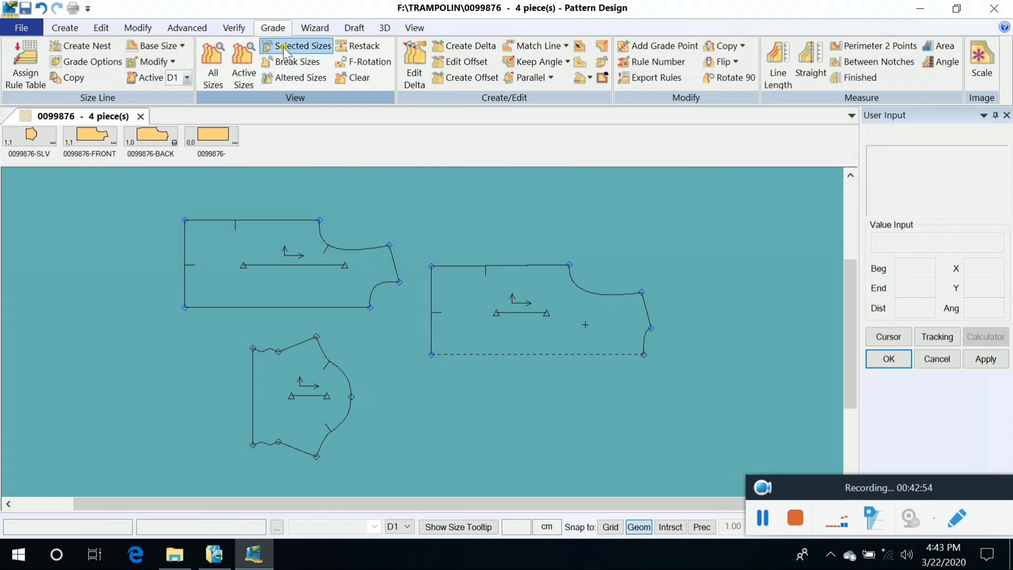
left_click(213, 63)
right_click(412, 205)
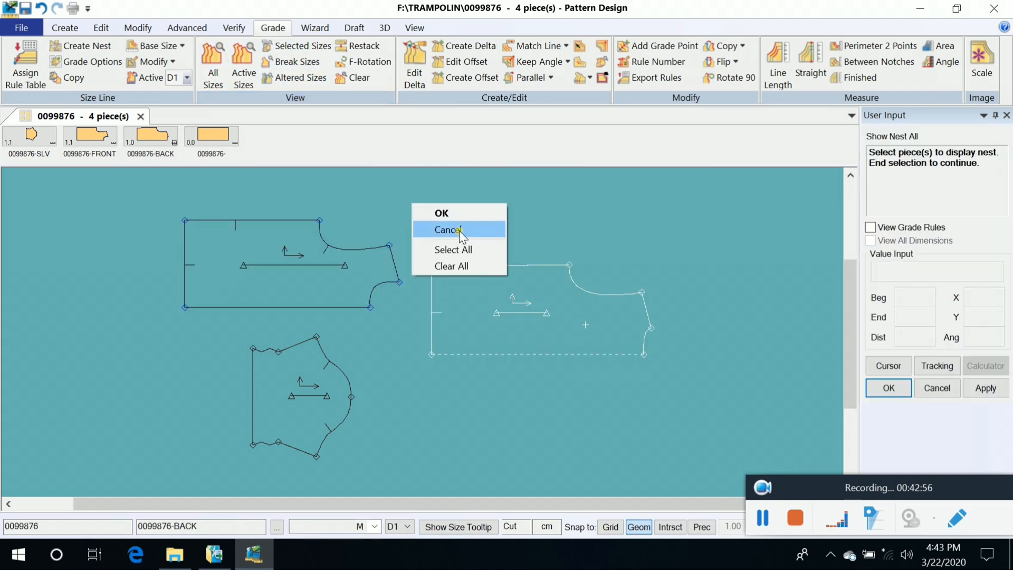
left_click(463, 249)
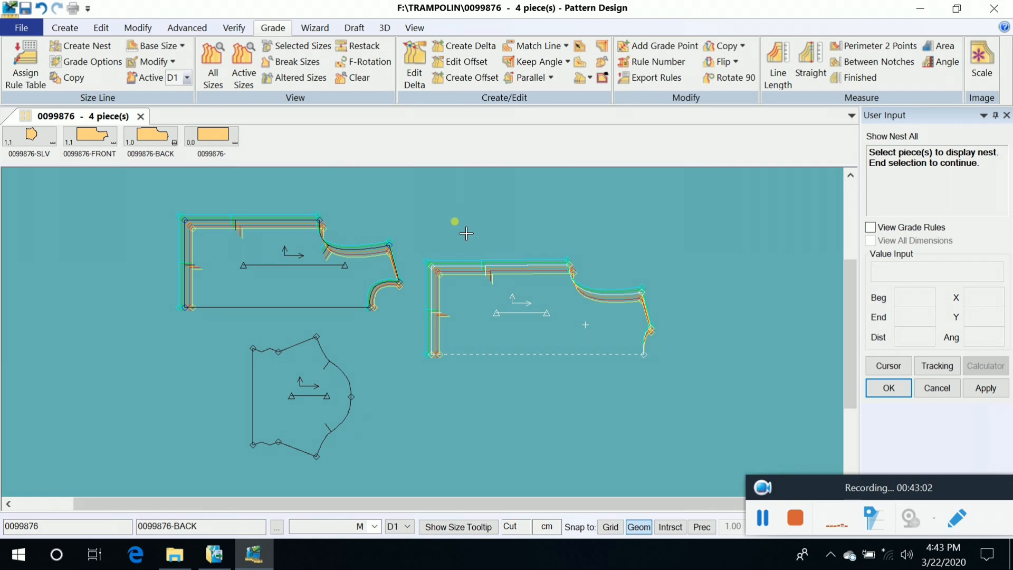
right_click(309, 194)
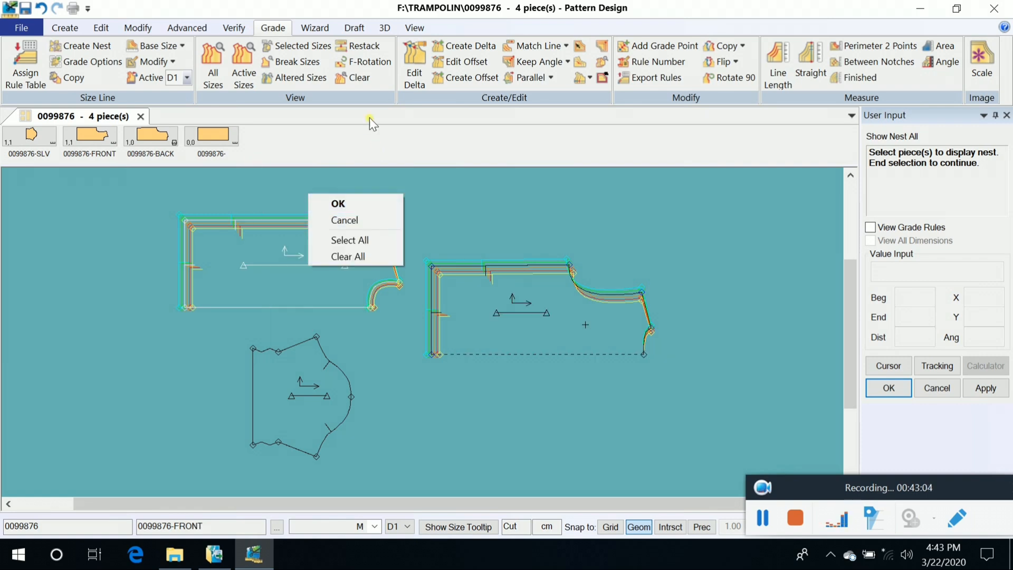
Hide the nests, display all sizes on every piece again to inspect the grading, and clear the nests
left_click(365, 80)
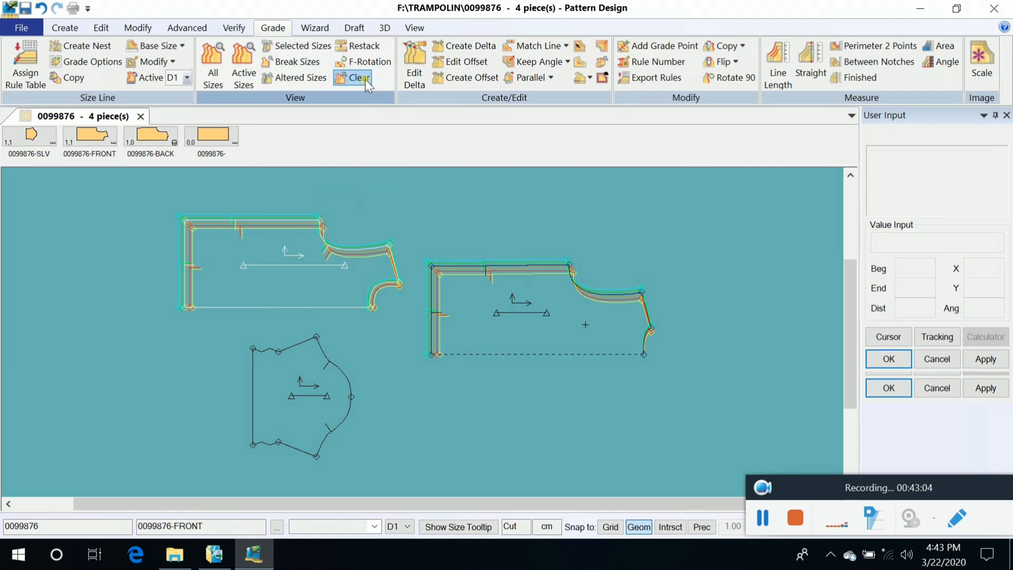
left_click(223, 71)
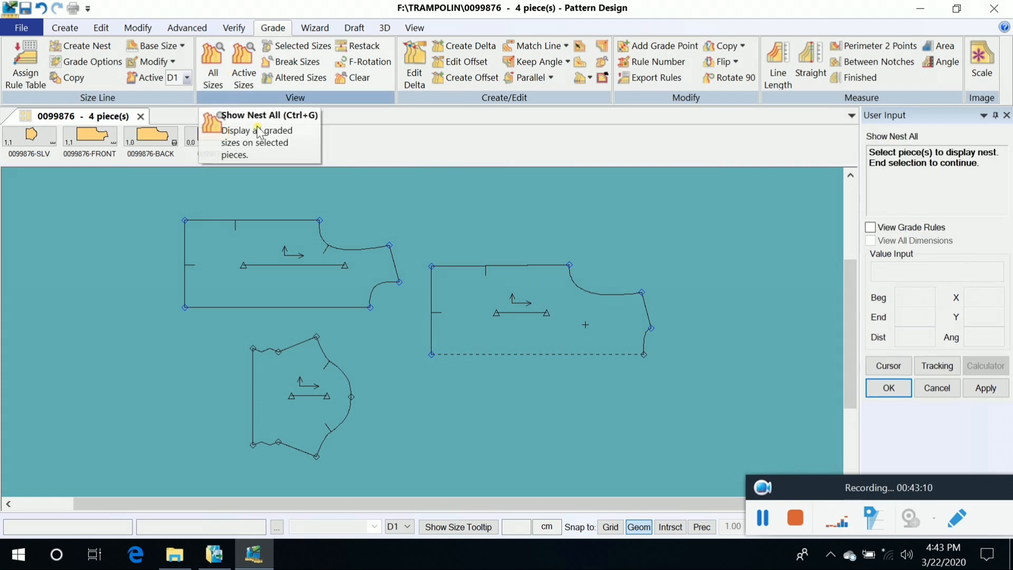
left_click(524, 341)
right_click(589, 229)
left_click(588, 267)
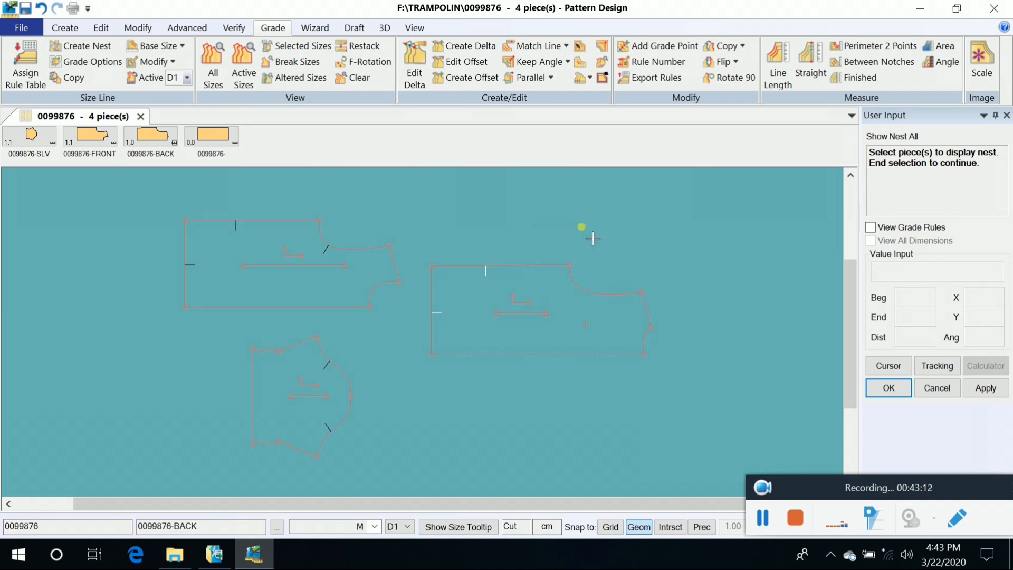
right_click(588, 221)
left_click(580, 226)
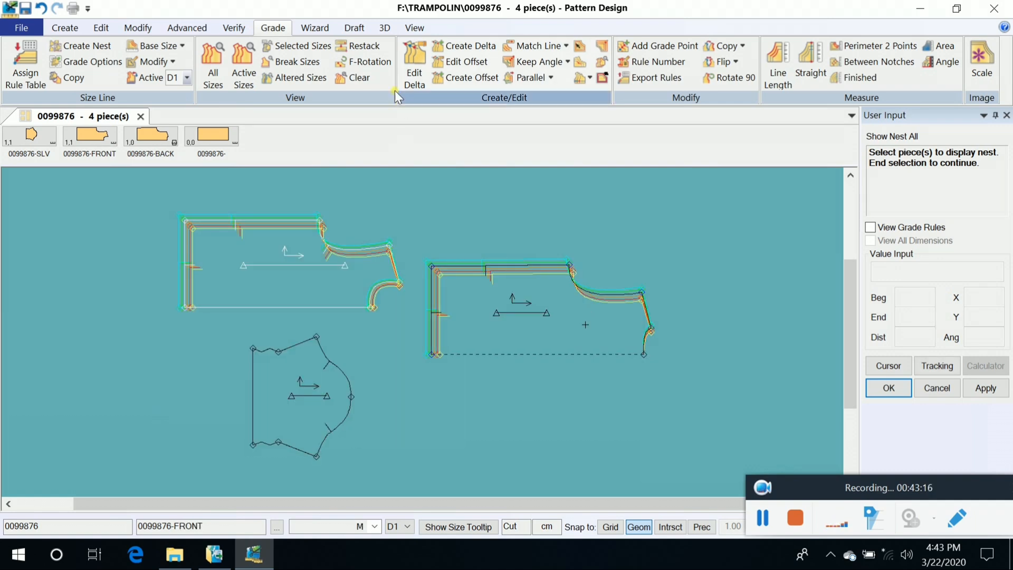
left_click(358, 78)
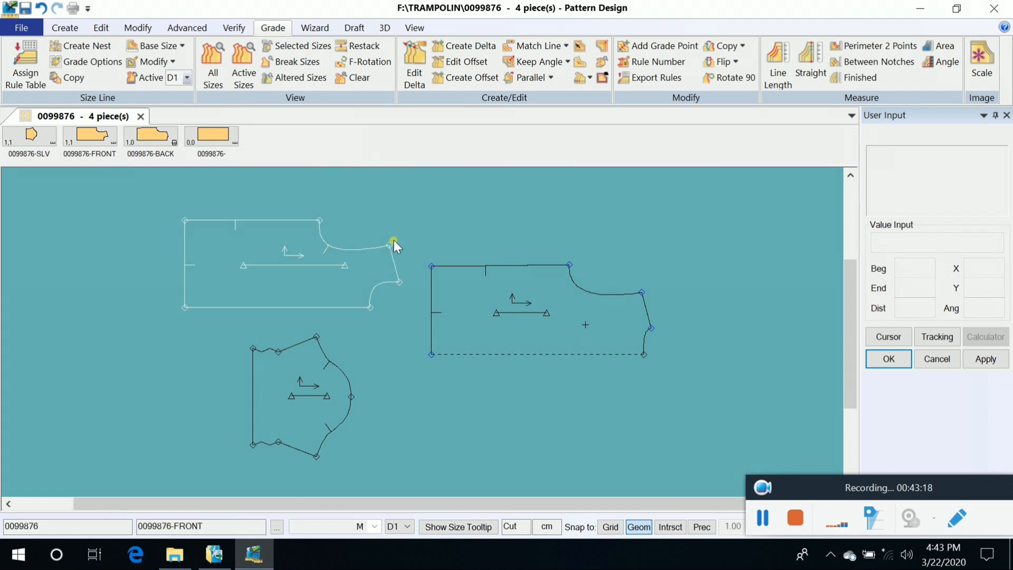
Save the front, back and sleeve pieces with the Save Pieces option and end the save command
left_click(25, 8)
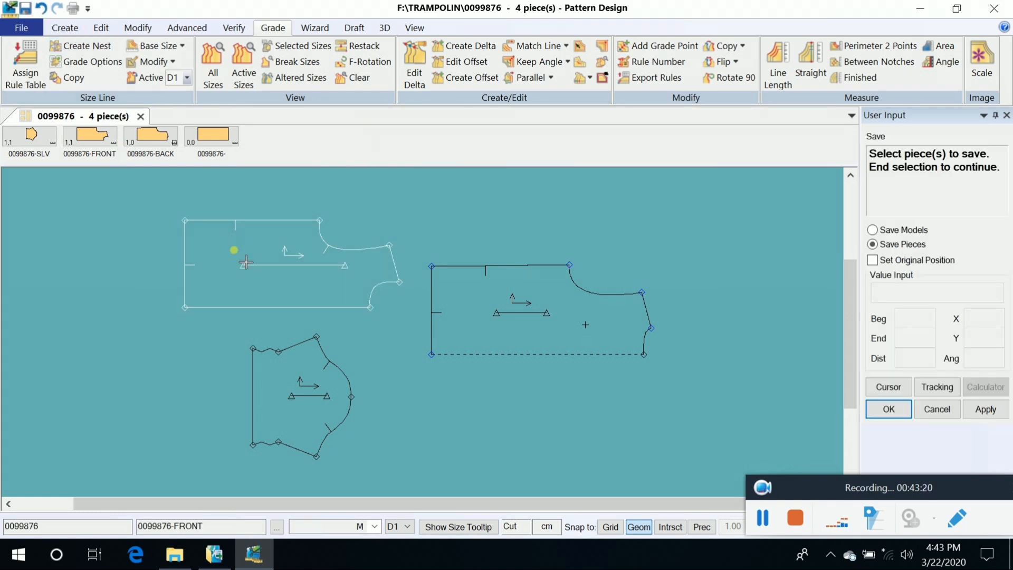
left_click(233, 249)
left_click(475, 323)
right_click(484, 217)
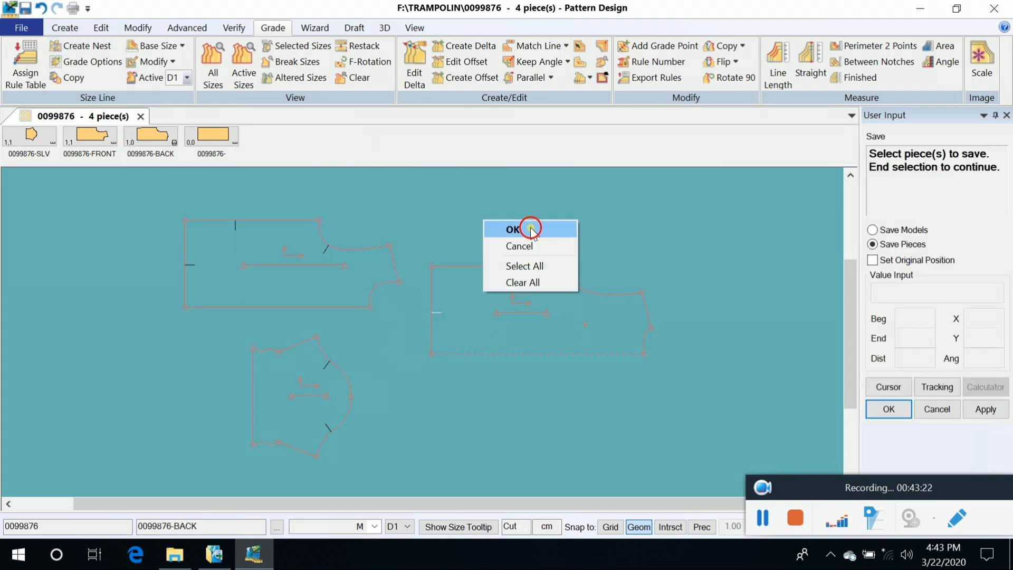
left_click(497, 225)
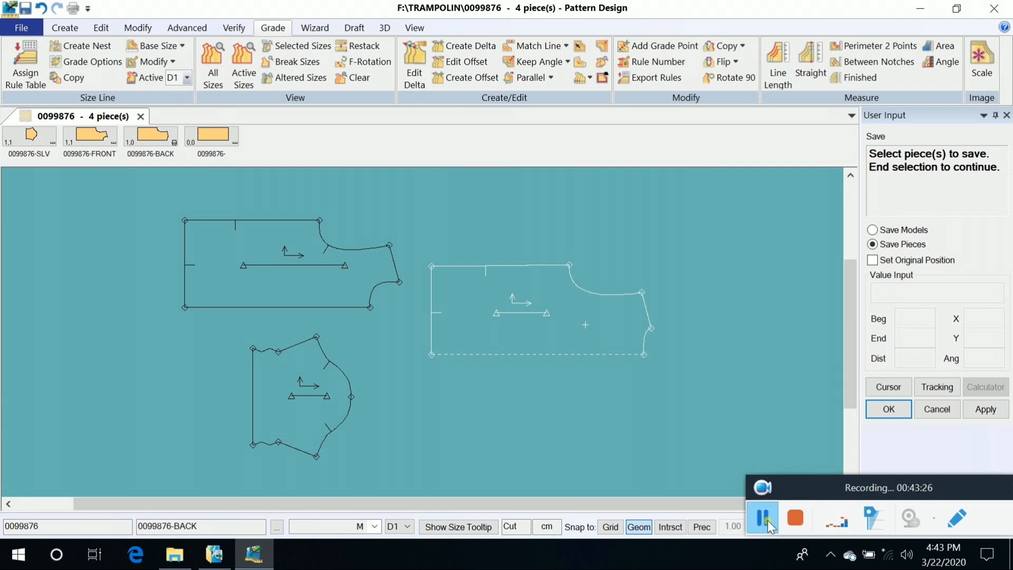
right_click(643, 279)
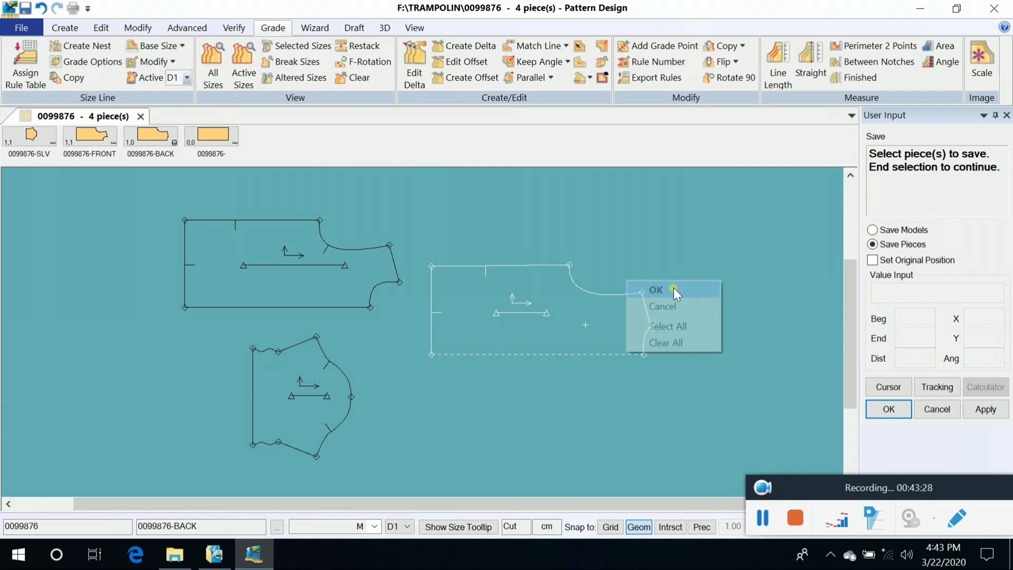
left_click(671, 288)
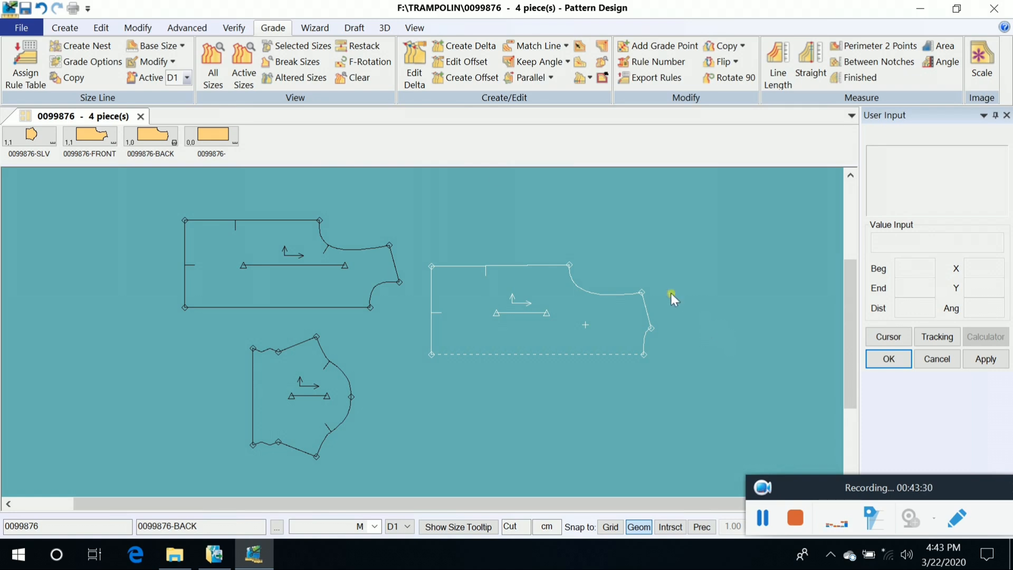
Measure the line length of the front armhole curve in the base size and end the measurement
left_click(234, 27)
left_click(327, 65)
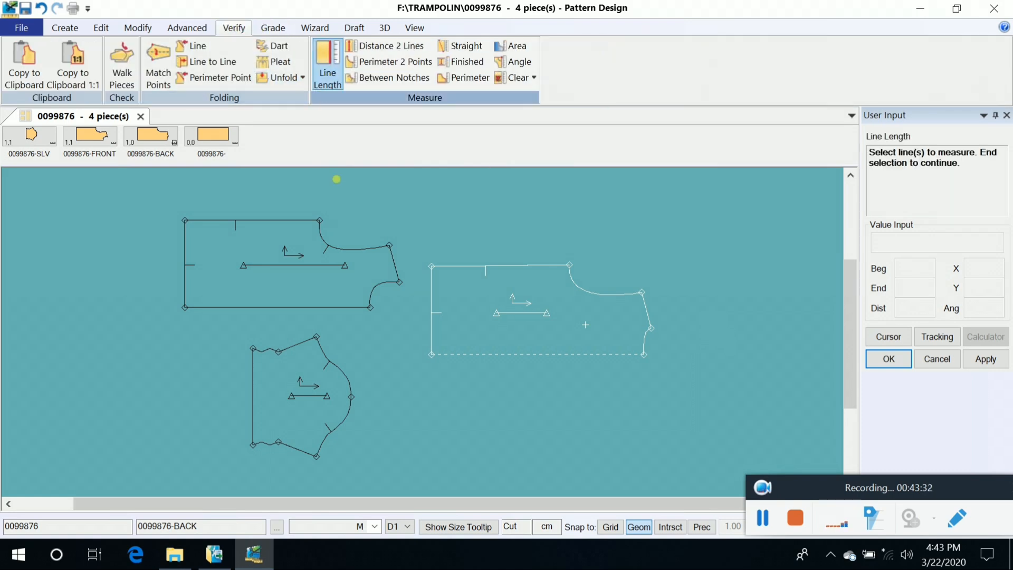
left_click(354, 248)
right_click(412, 200)
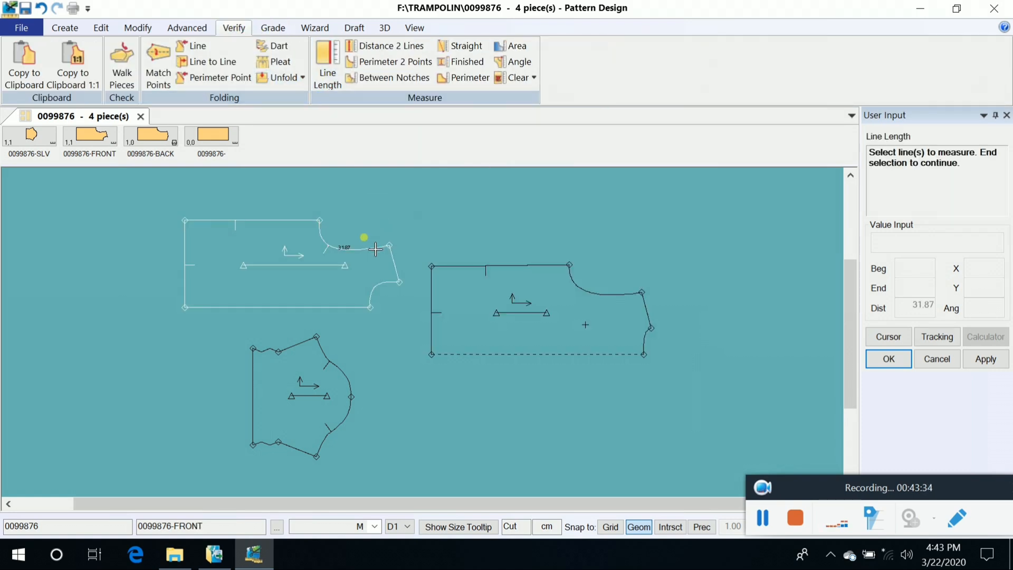
right_click(334, 202)
left_click(378, 209)
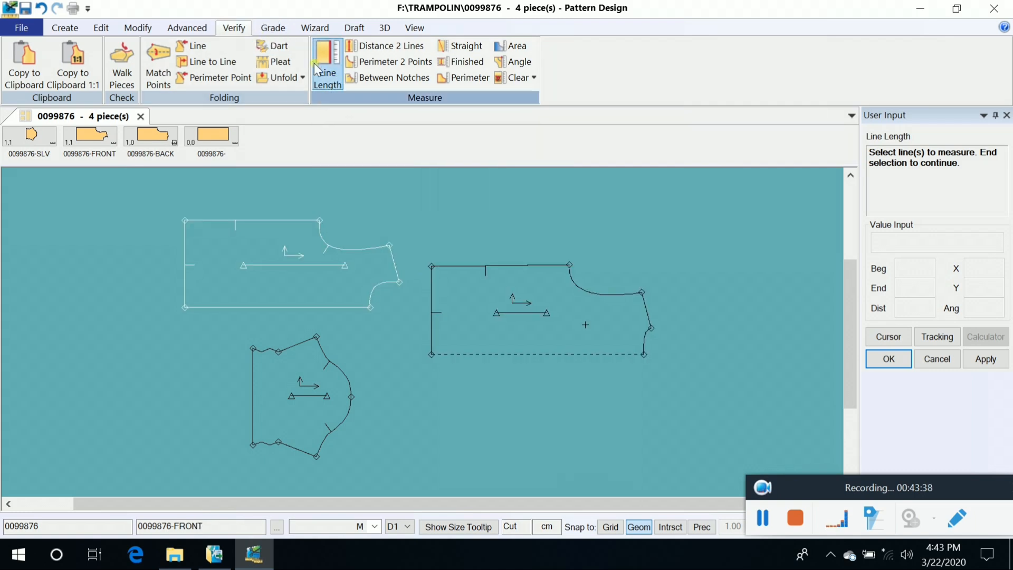
Measure the graded line length of the front armhole curve across all sizes
left_click(186, 27)
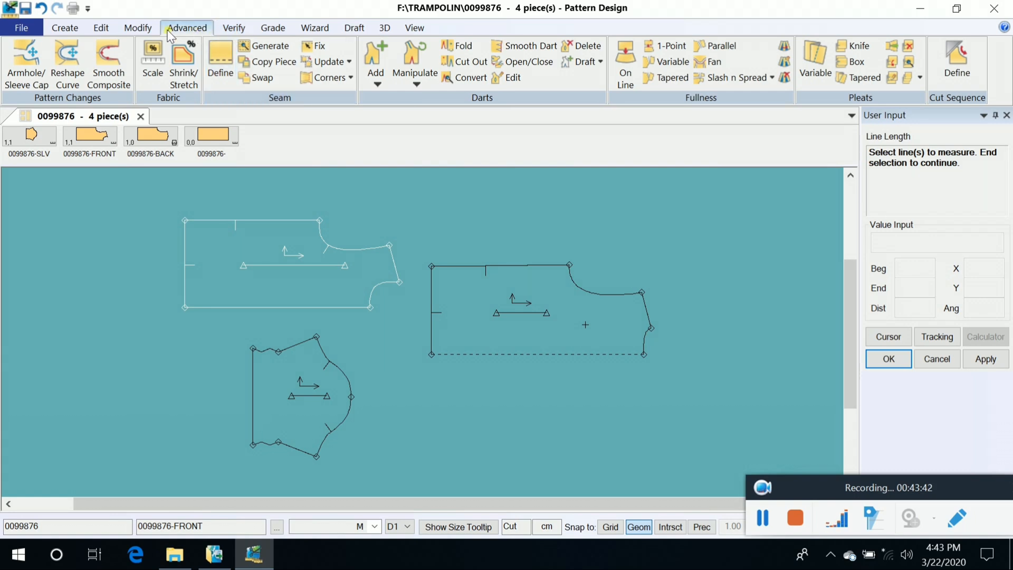
left_click(138, 28)
left_click(273, 28)
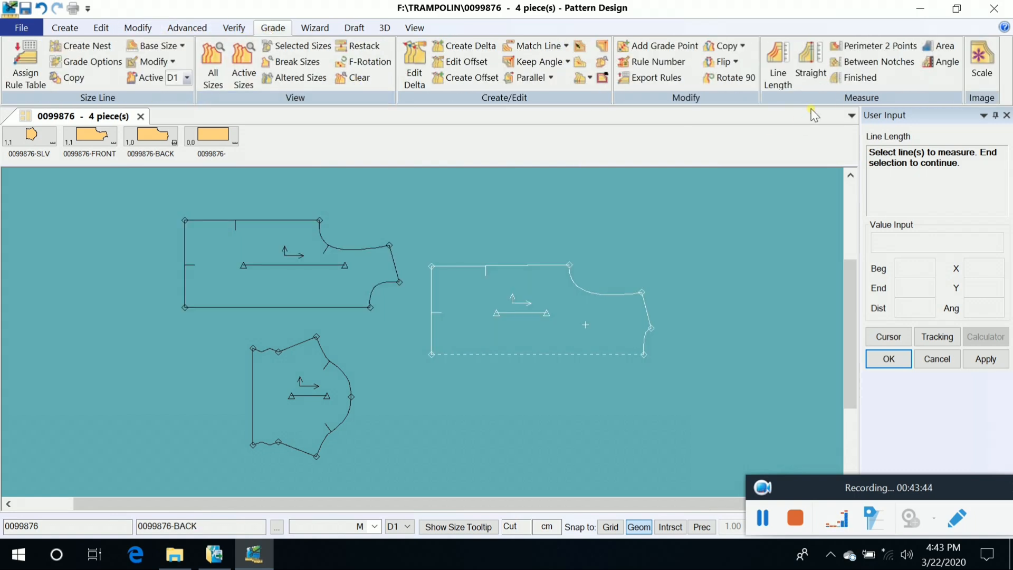
left_click(771, 63)
left_click(363, 249)
right_click(418, 198)
left_click(463, 205)
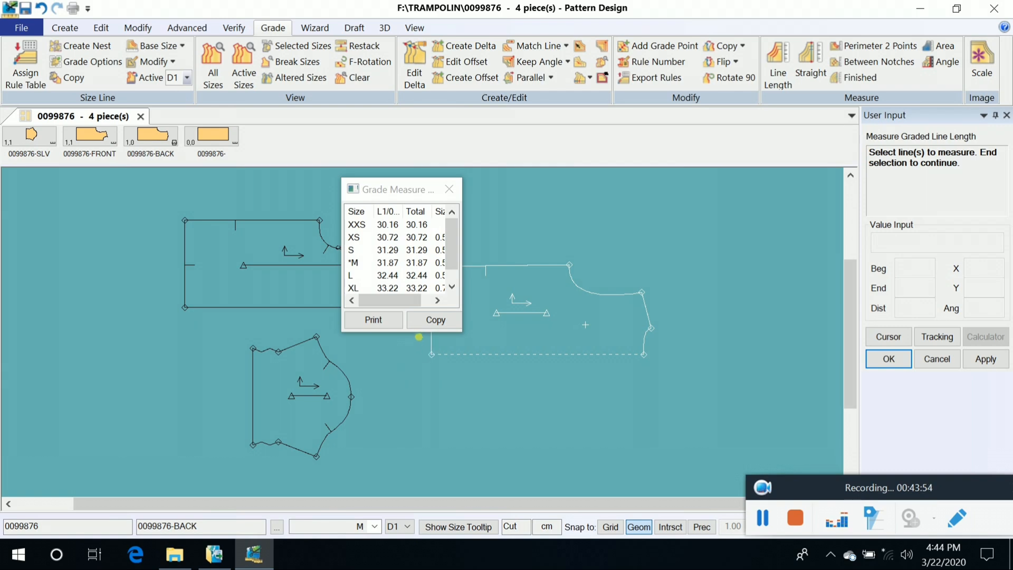
Enlarge the front armhole's graded measurement results to show every column and move them clear of the back piece
left_click_drag(424, 344, 427, 419)
left_click_drag(462, 332, 669, 338)
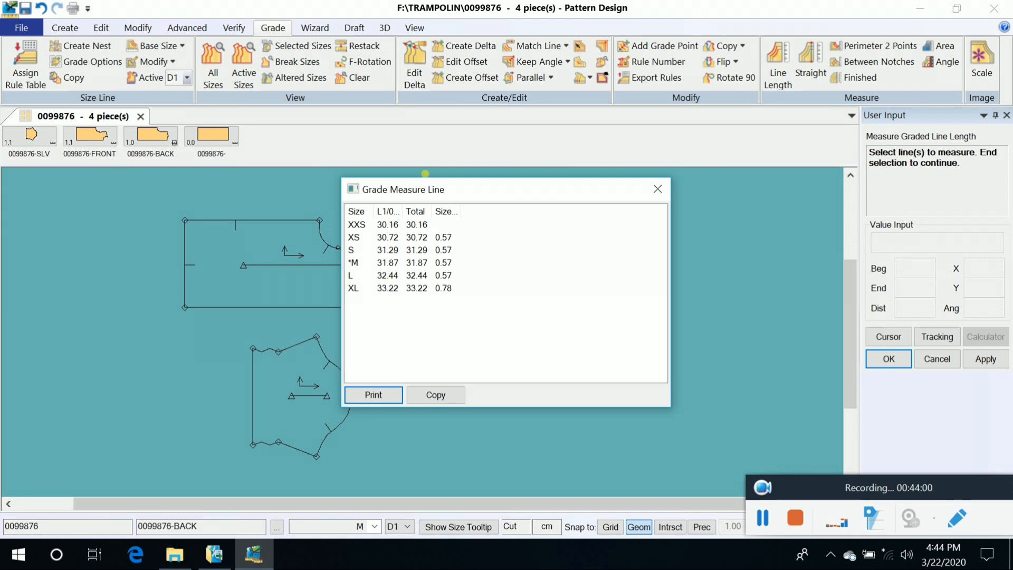
left_click_drag(490, 197, 195, 174)
Measure the graded line length of the back armhole curve across all sizes
left_click(541, 277)
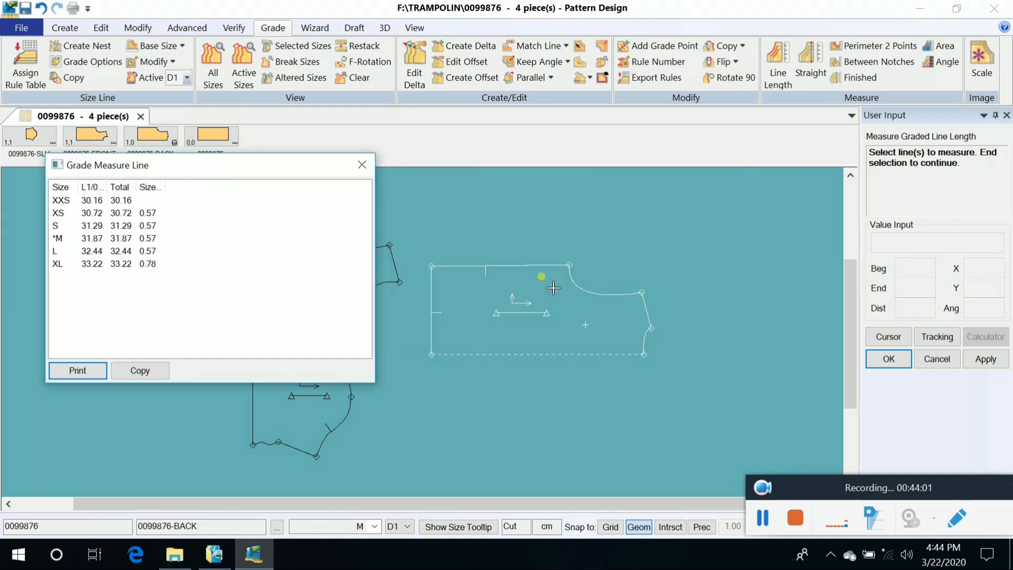
left_click(592, 295)
right_click(635, 234)
left_click(635, 234)
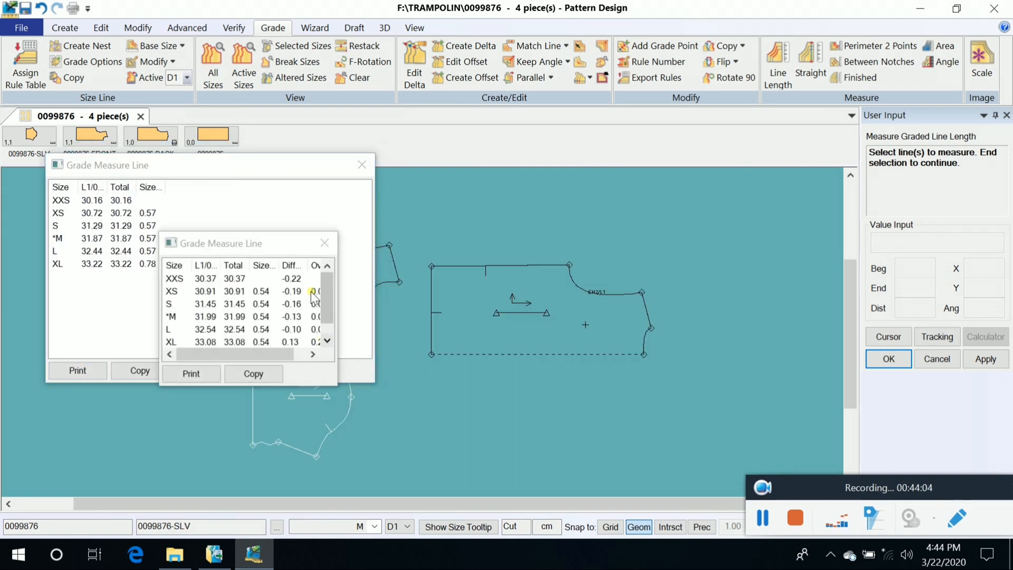
Enlarge the back armhole results beside the front results to compare the graded lengths, and close both result windows
left_click_drag(306, 386, 305, 474)
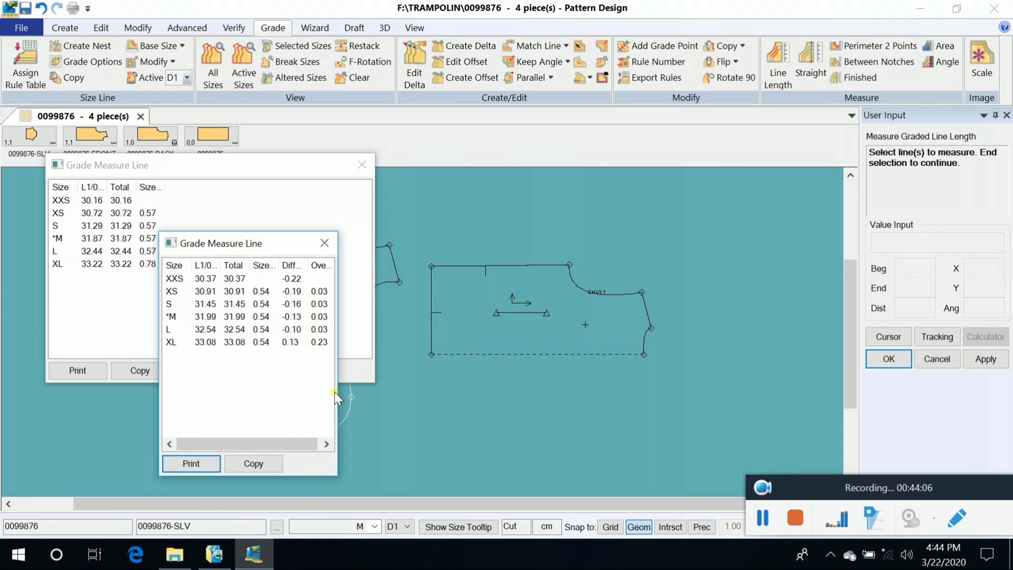
left_click_drag(350, 395, 530, 395)
left_click_drag(309, 243, 407, 188)
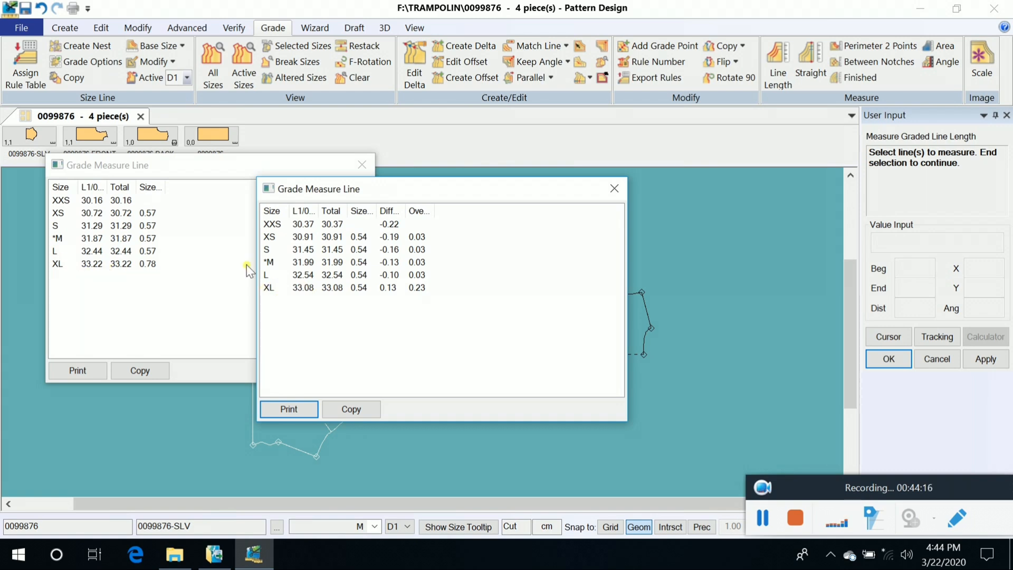
left_click(615, 189)
left_click(362, 164)
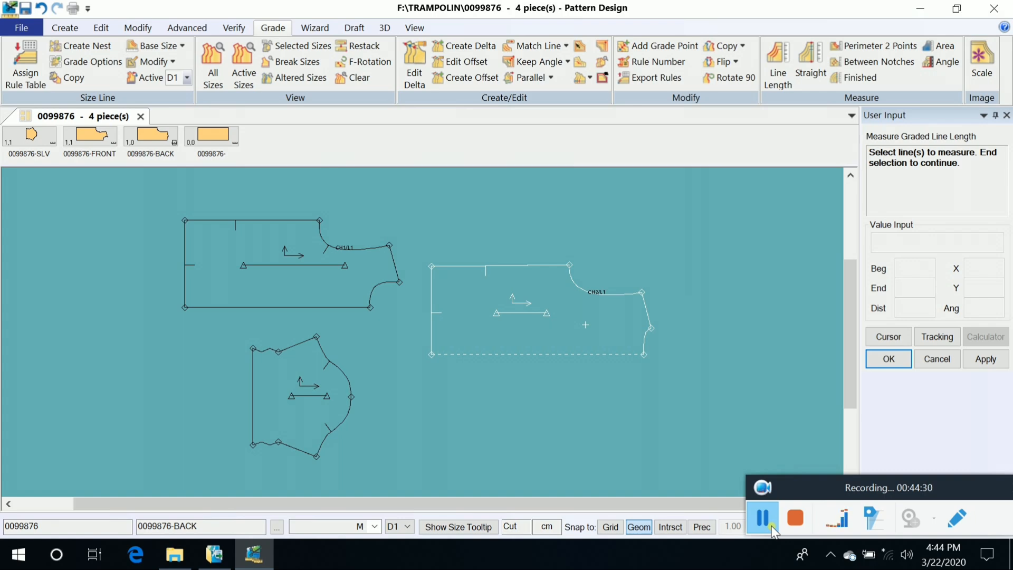
left_click(790, 527)
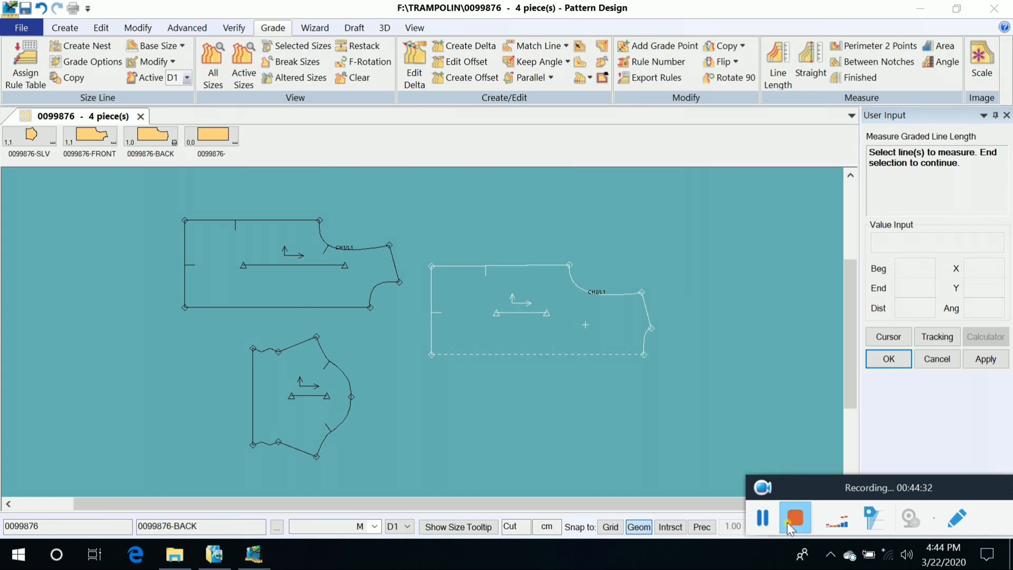